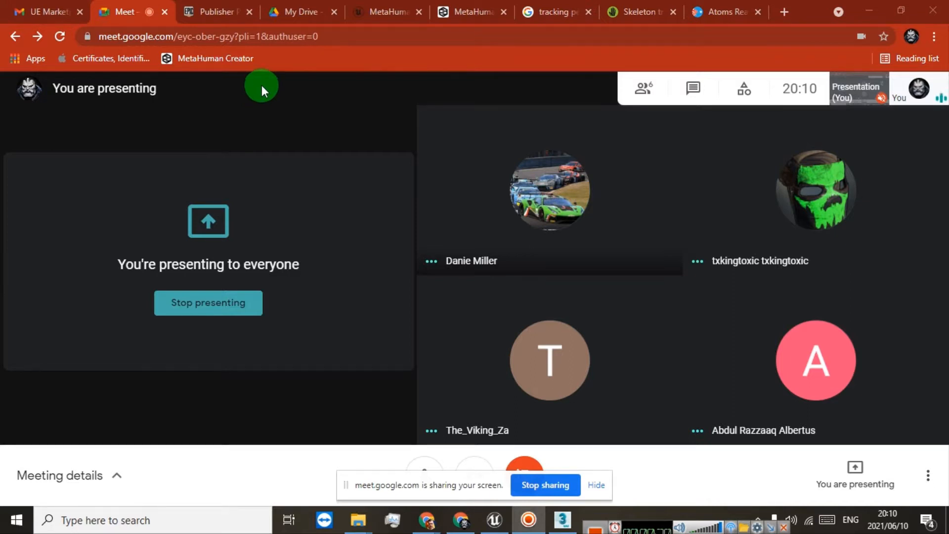
Relaunch 3ds Max 2021 from the 3DApp folder on the desktop and close the folder window.
click(866, 6)
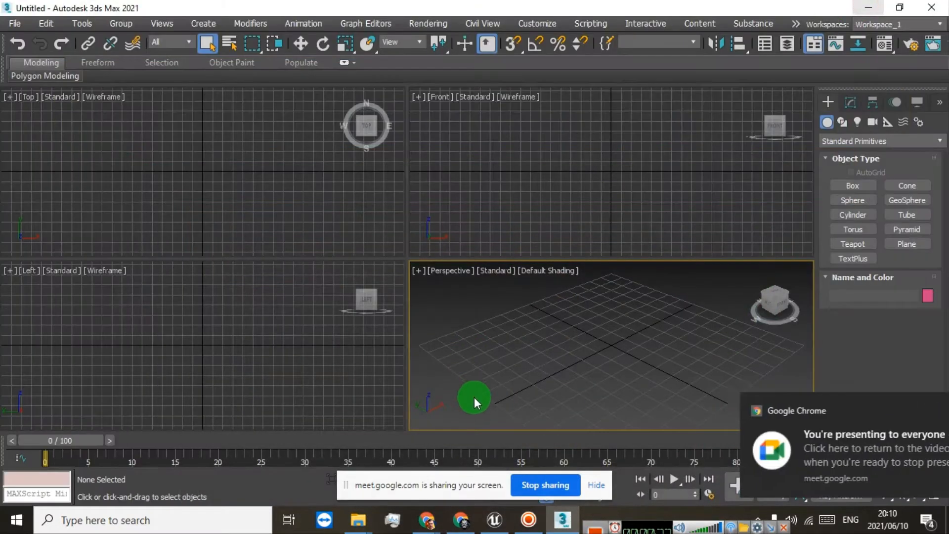
click(916, 408)
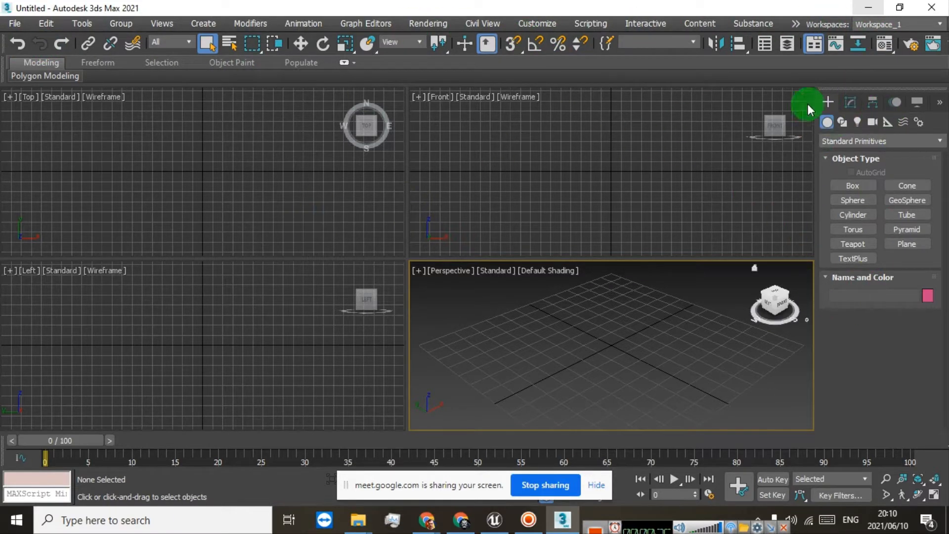
click(304, 191)
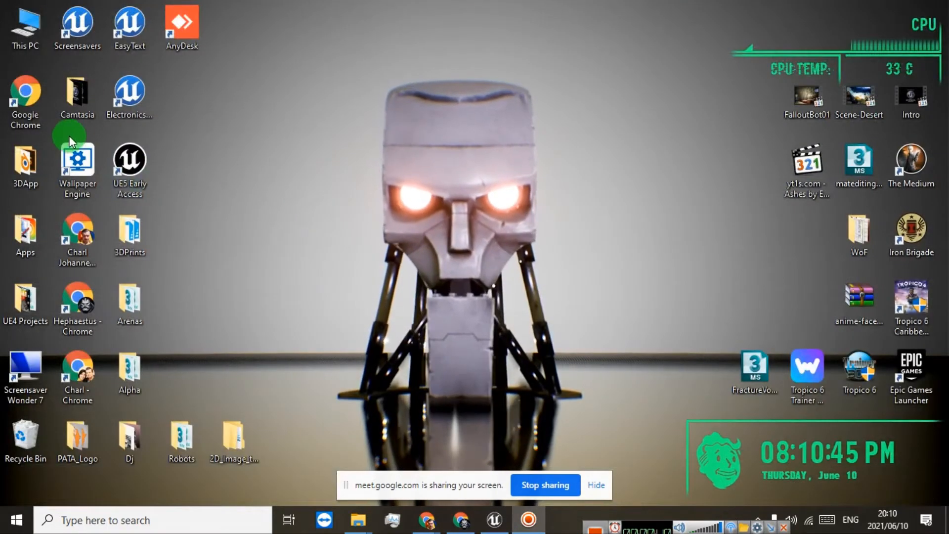
double_click(31, 168)
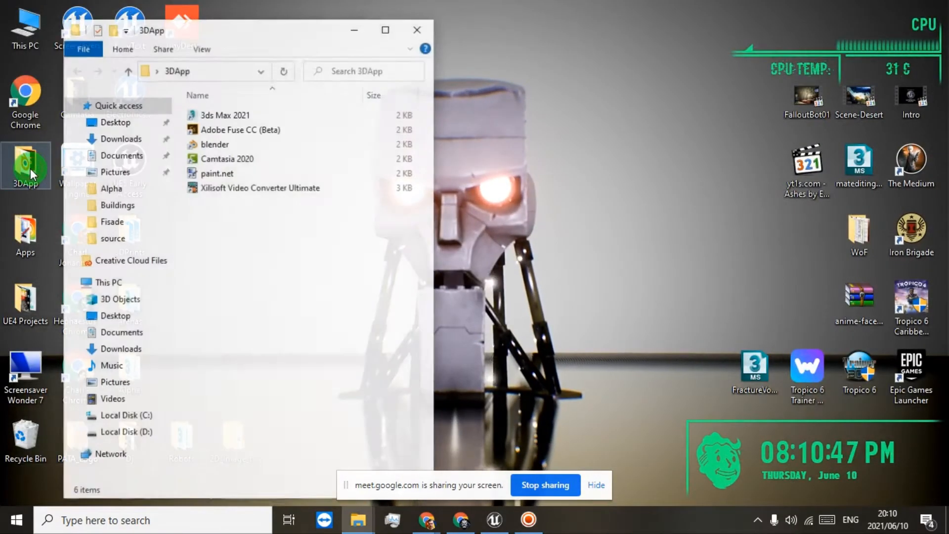
double_click(193, 128)
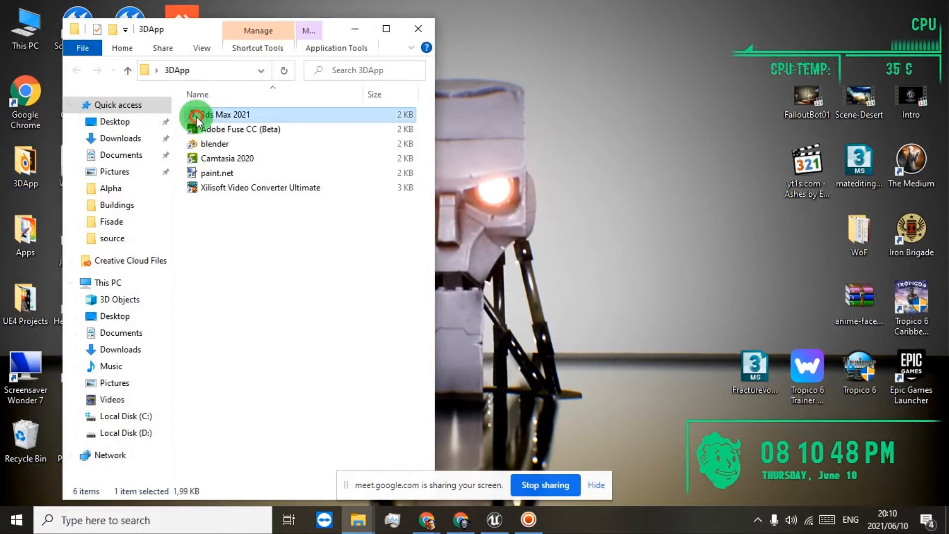
click(424, 29)
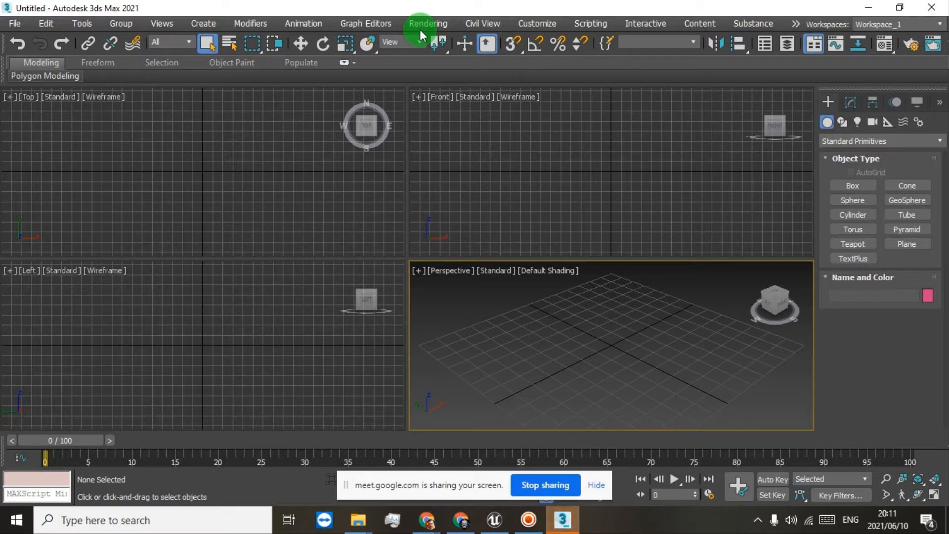
Show the Scene Explorer beside the four viewports and hide it again.
click(765, 45)
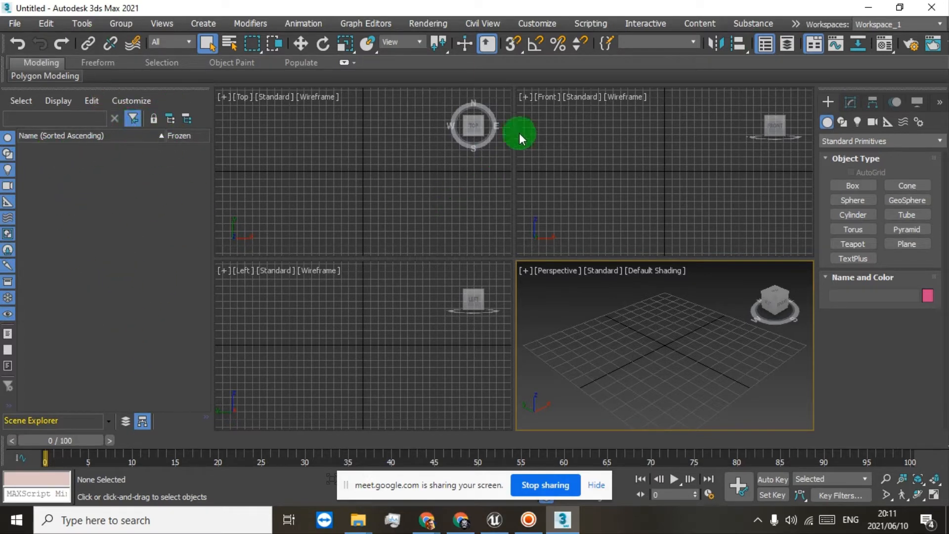
click(765, 46)
click(765, 48)
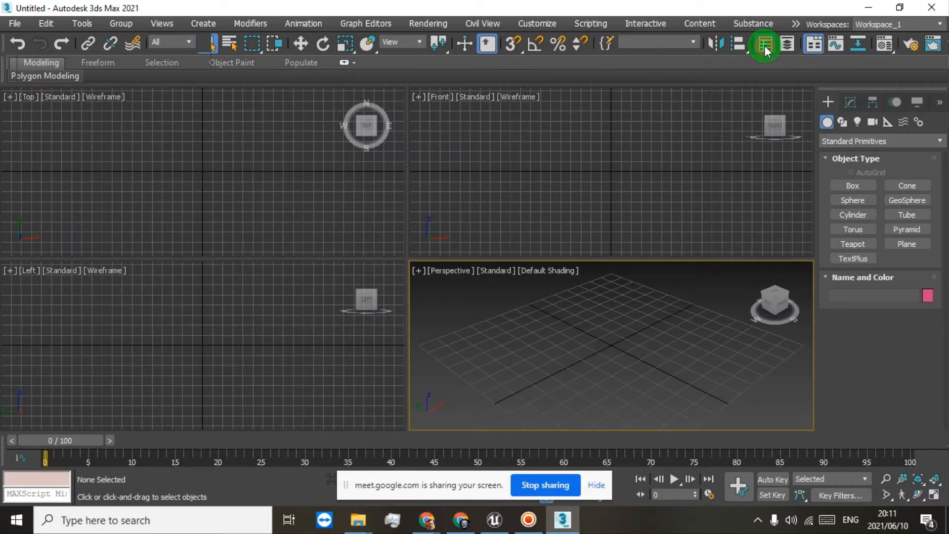
click(765, 48)
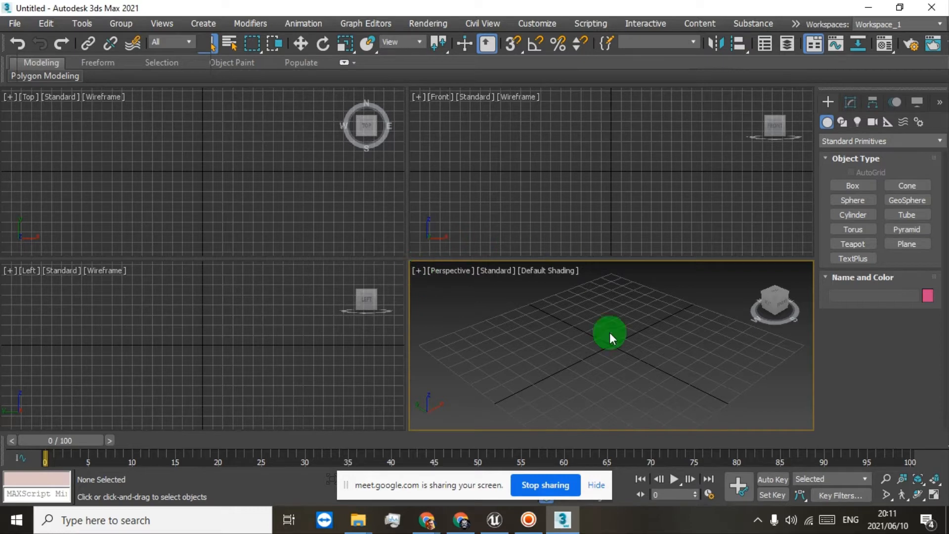
Activate the Top, Front, Left and Perspective viewports one after another.
click(108, 137)
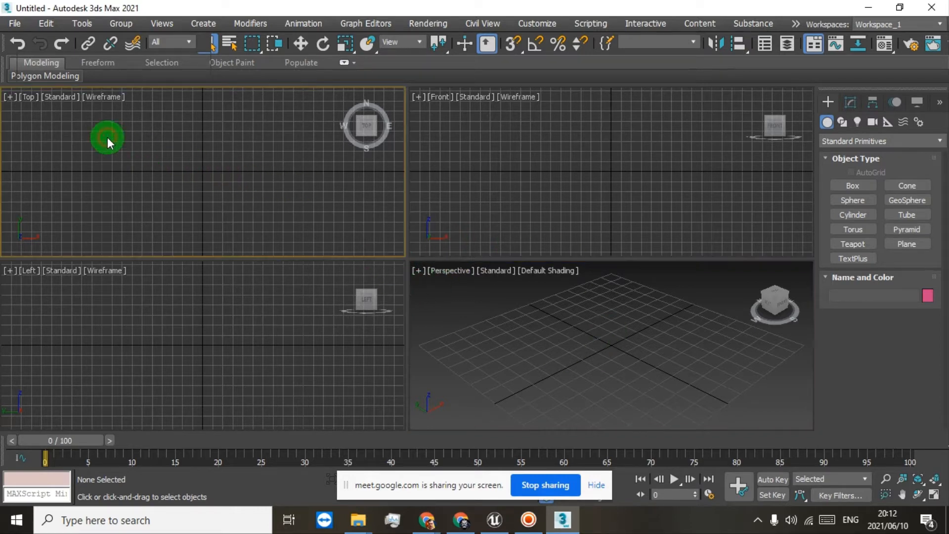
click(606, 135)
click(166, 352)
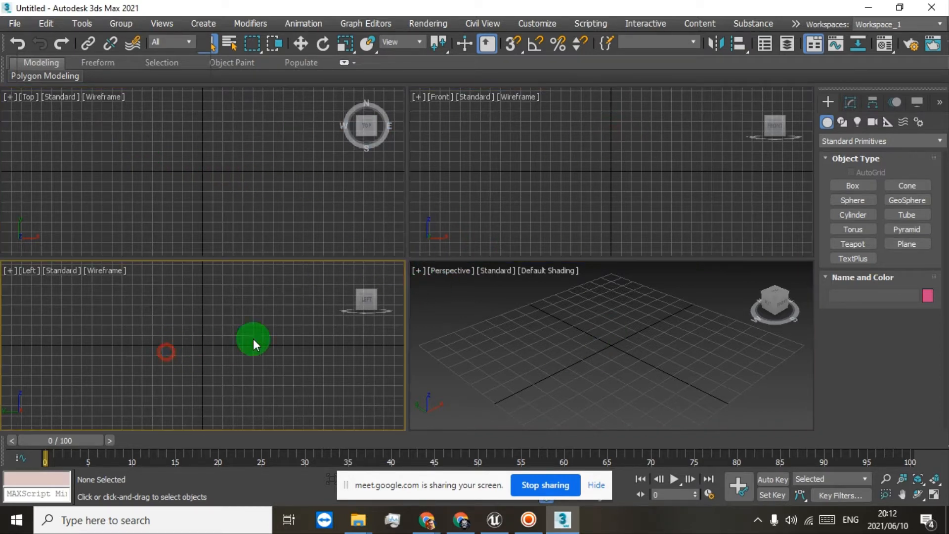
click(539, 335)
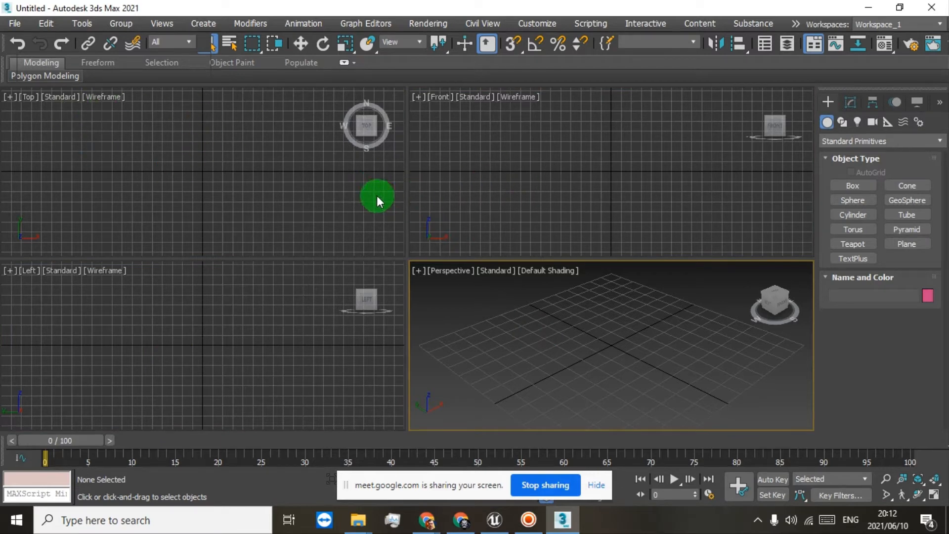
Switch the Top viewport to the Bottom view and then to the Front view.
click(63, 97)
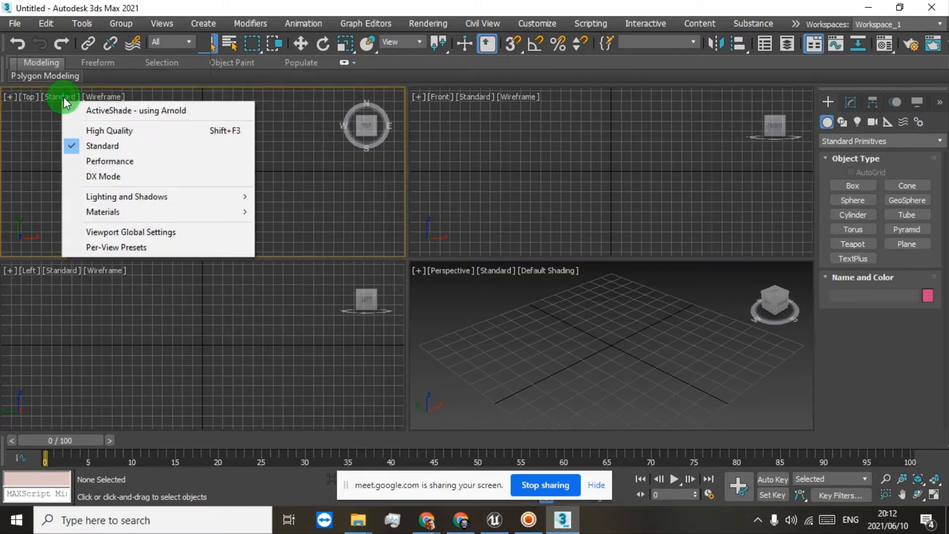
click(29, 104)
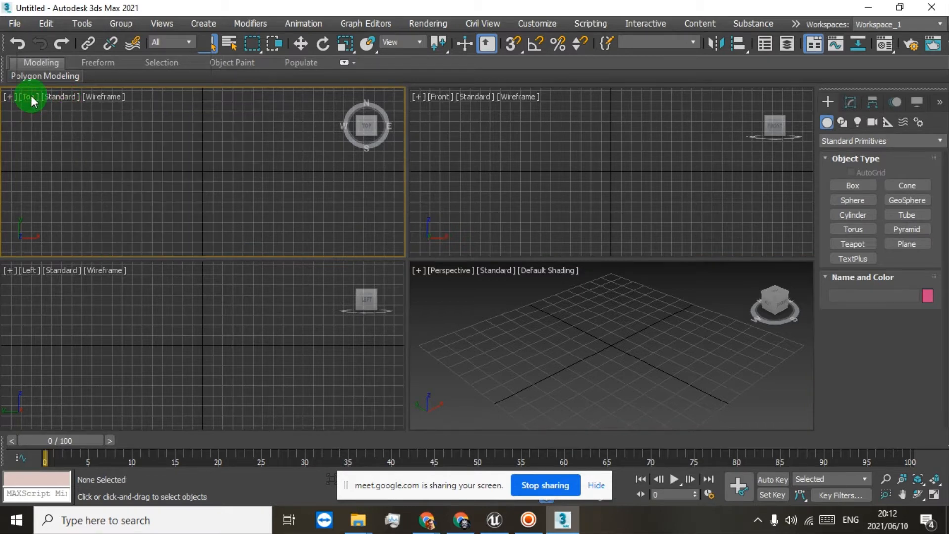
click(28, 97)
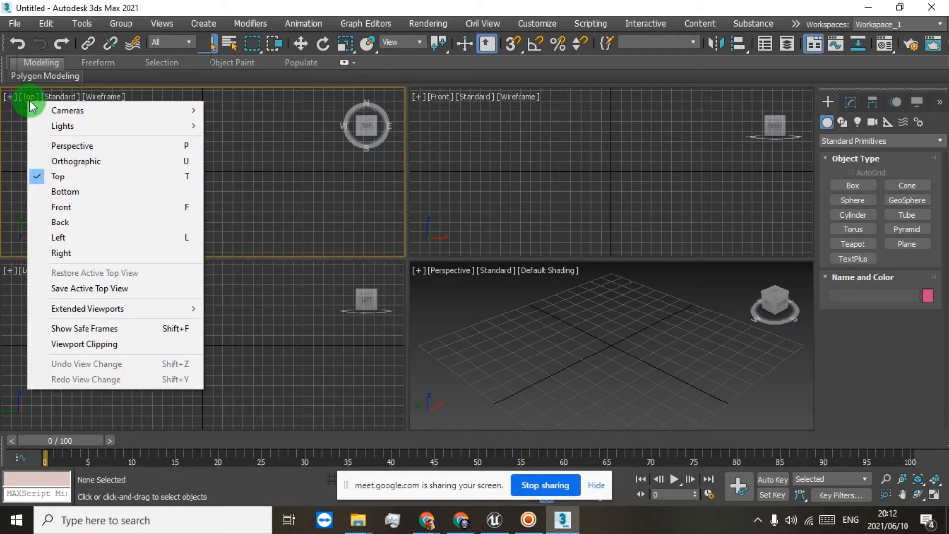
click(63, 192)
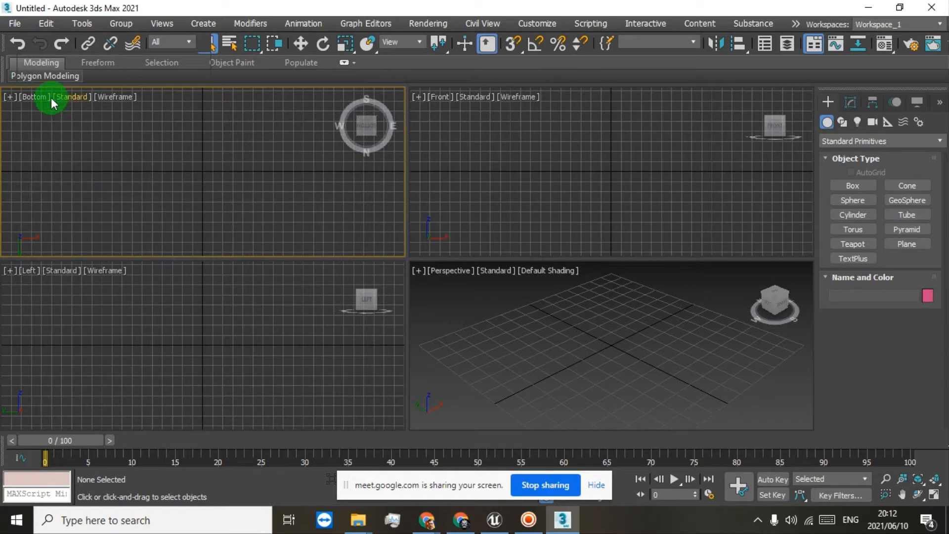
click(29, 97)
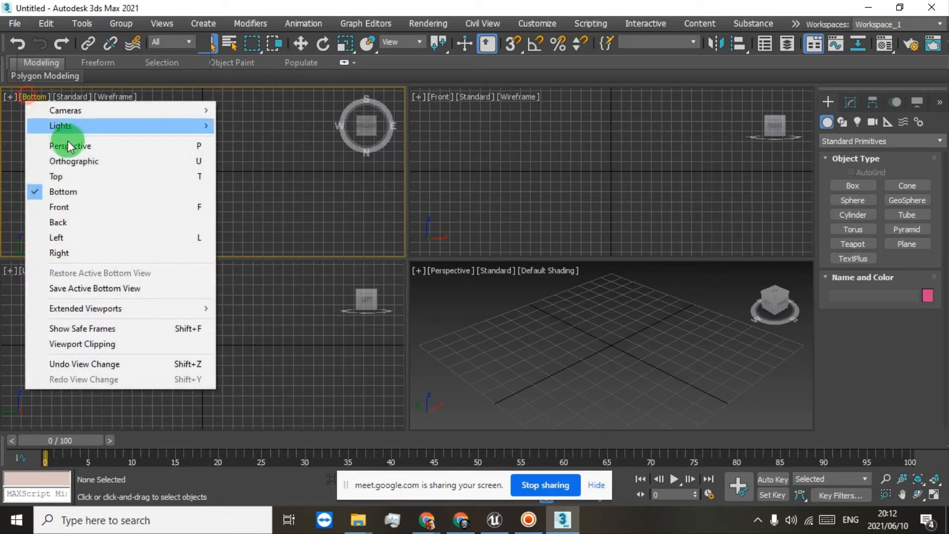
click(73, 208)
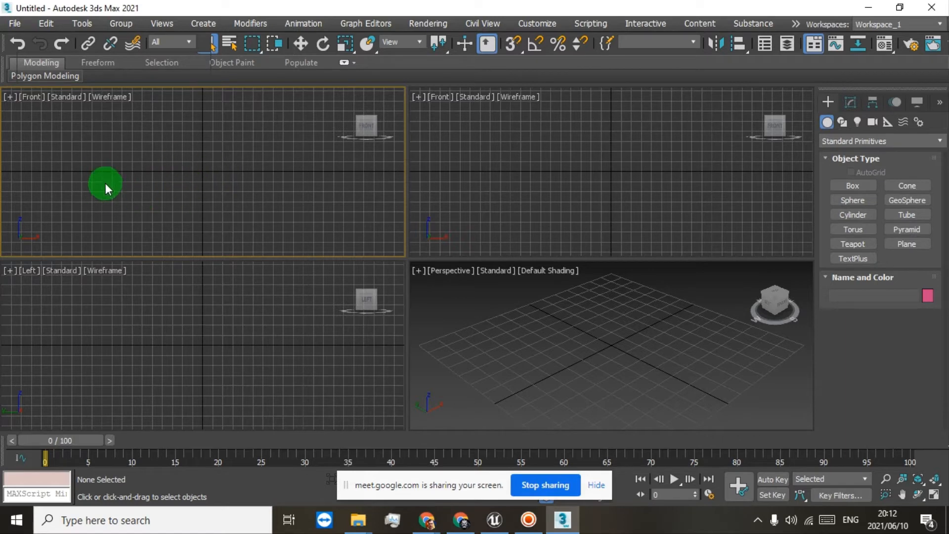
Set the active Front viewport's display style to Default Shading.
click(102, 97)
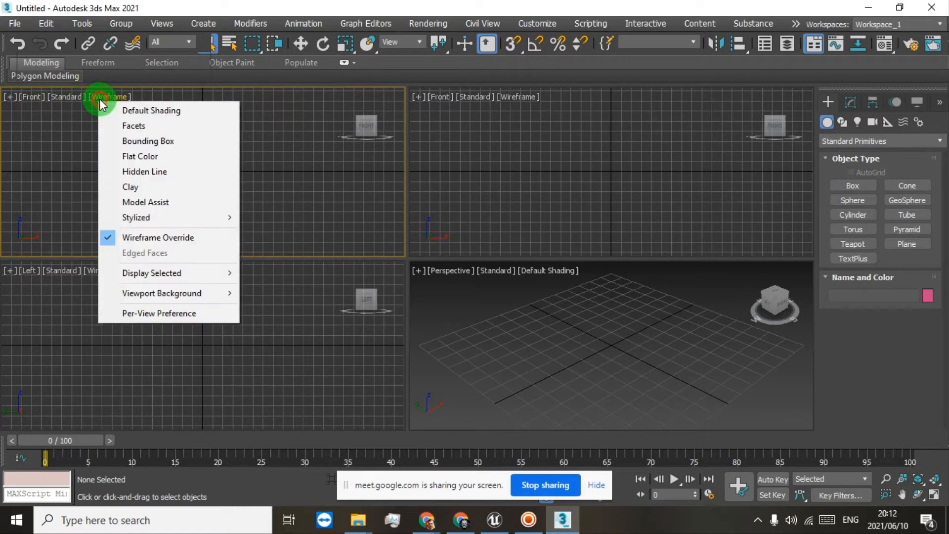
click(135, 113)
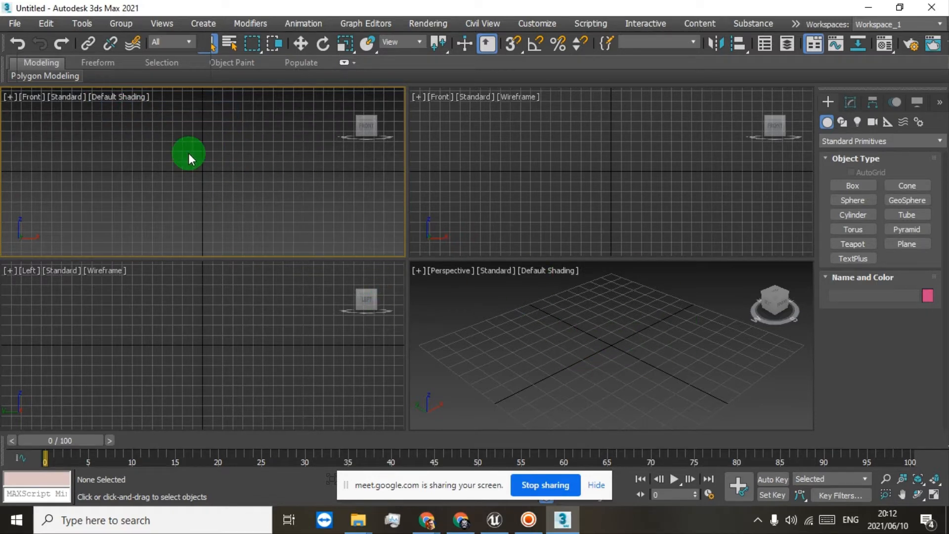
click(31, 99)
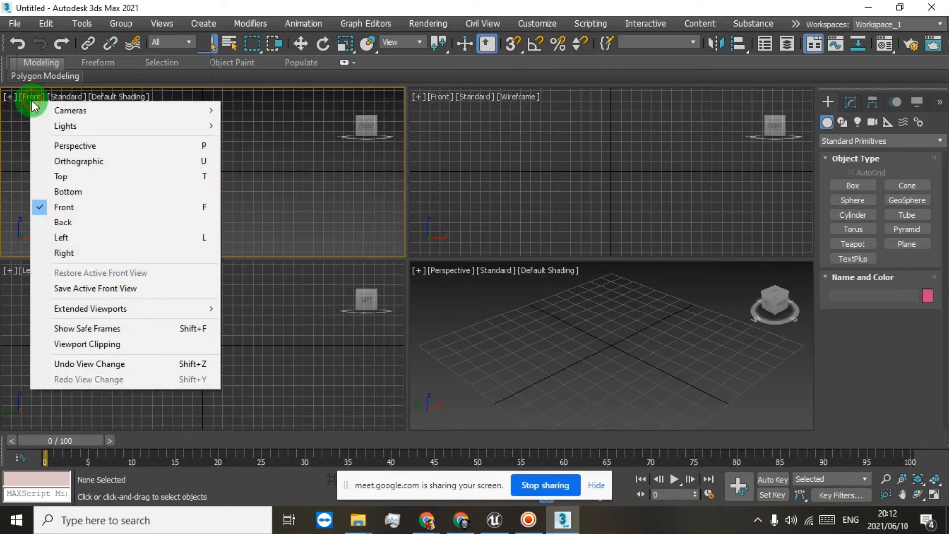
click(70, 98)
click(275, 165)
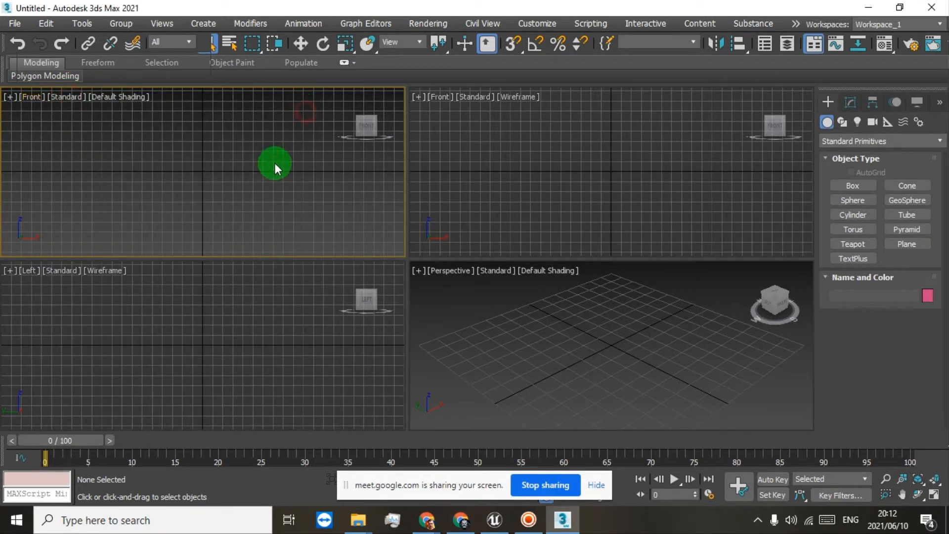
Maximize the Perspective viewport and orbit it to look at the grid from the front.
click(510, 159)
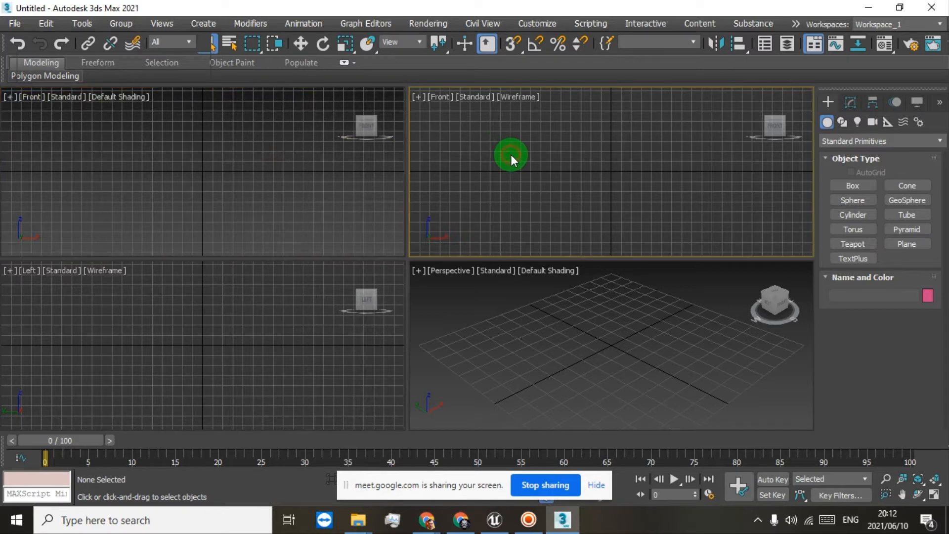
click(152, 307)
click(482, 289)
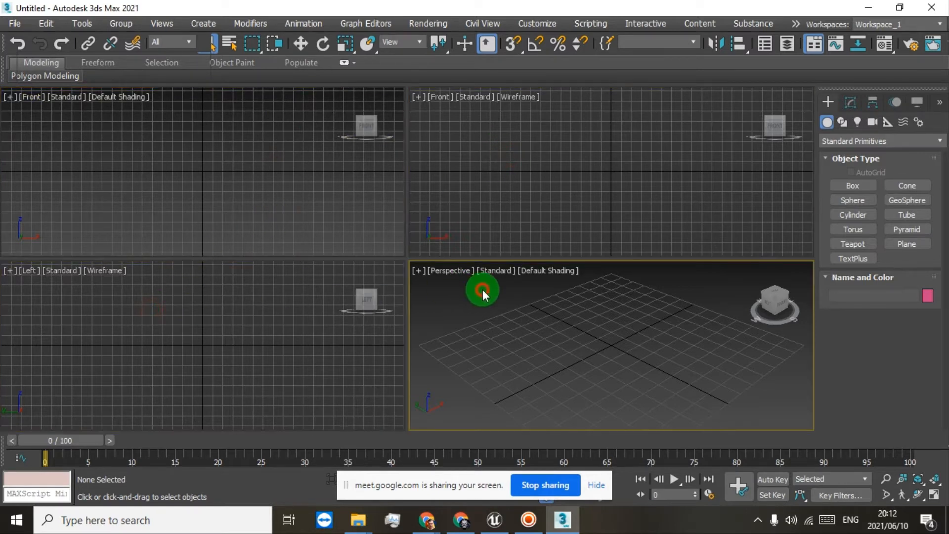
click(419, 271)
click(444, 284)
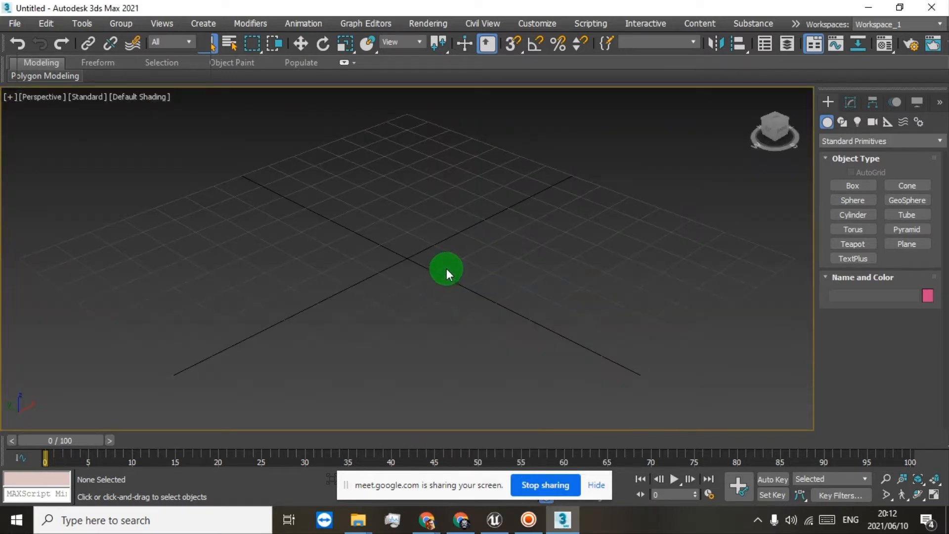
click(9, 98)
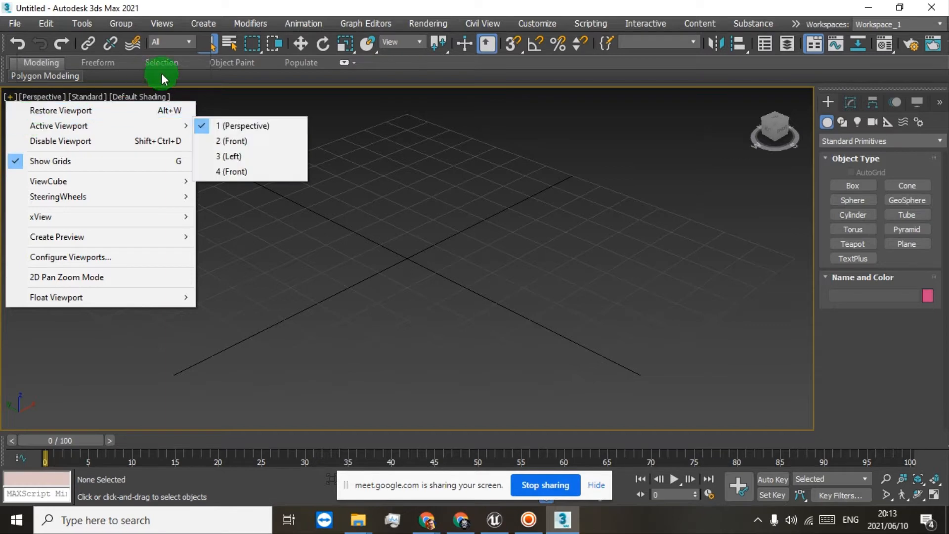
click(340, 101)
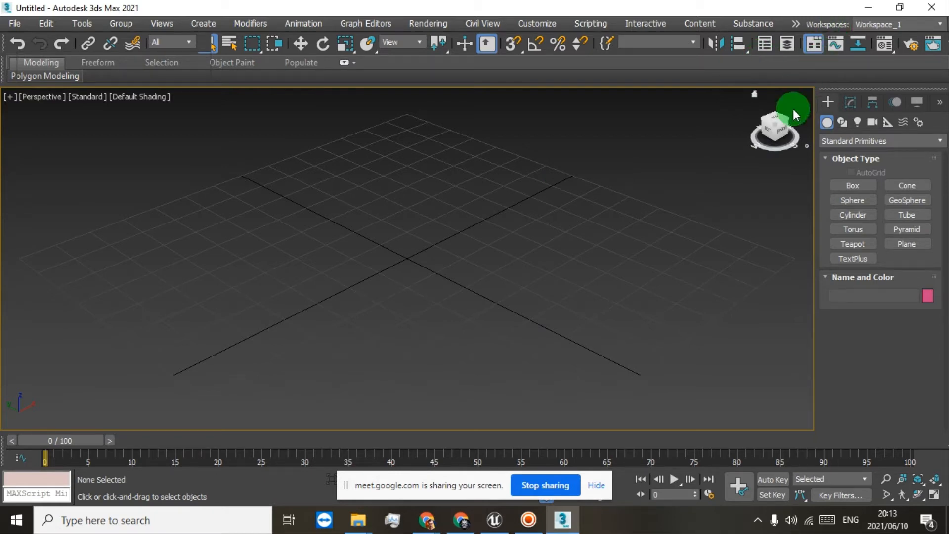
drag(782, 128, 772, 106)
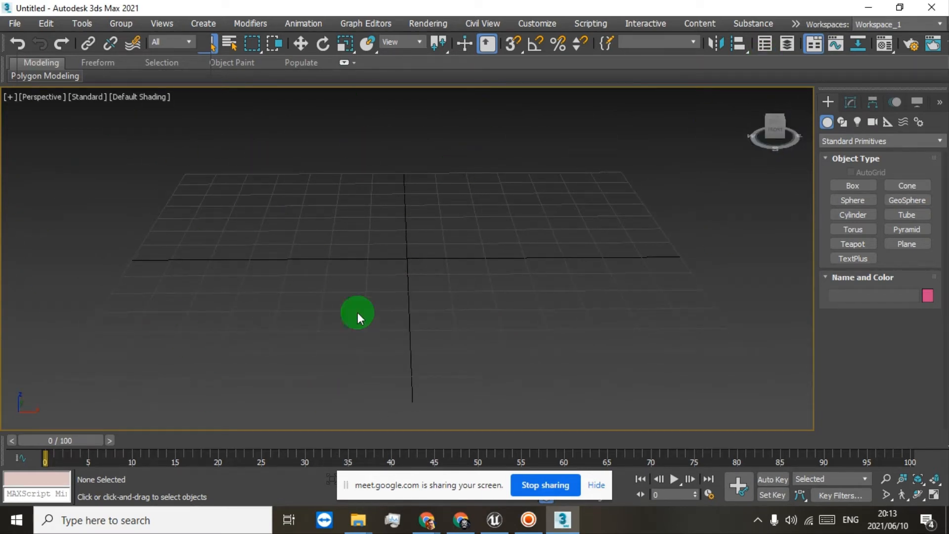
Dock the Scene Explorer beside the maximized Perspective viewport, toggling it off and on before leaving it displayed.
click(765, 44)
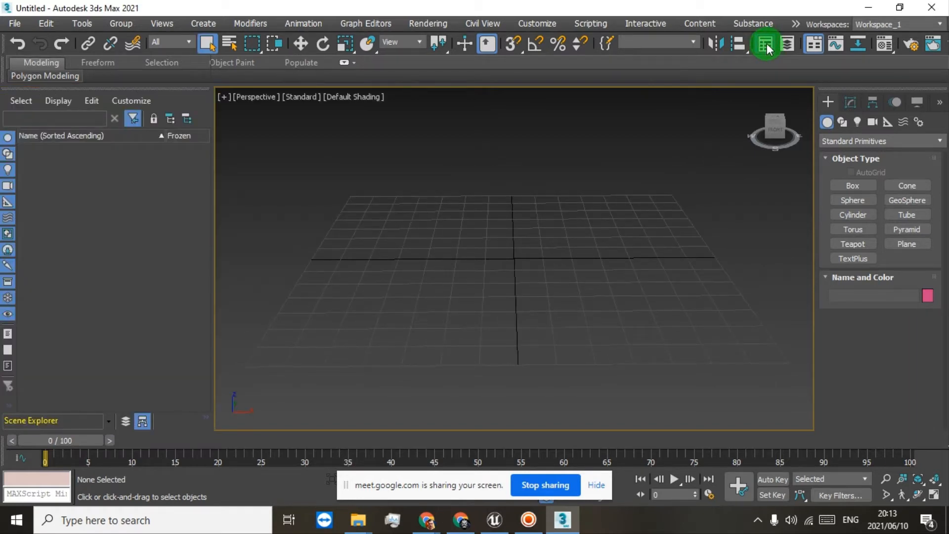
click(533, 524)
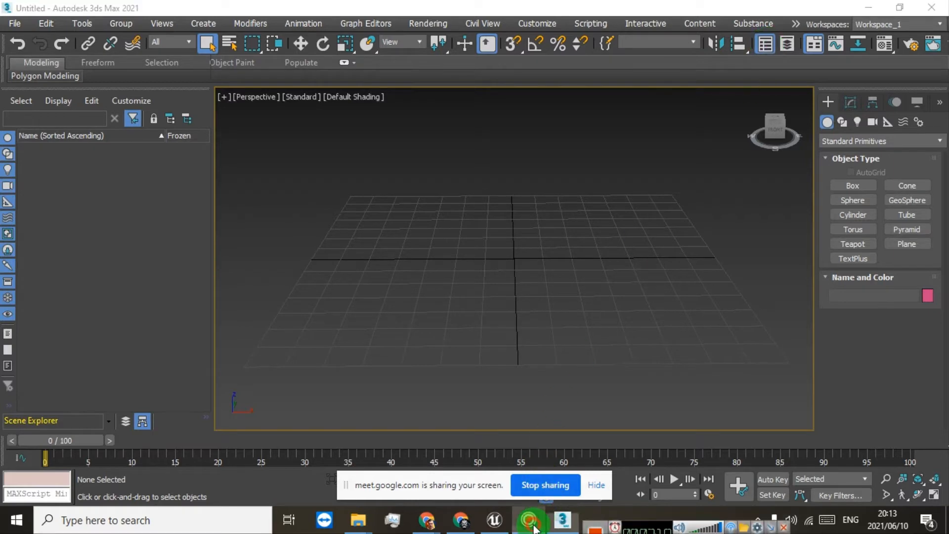
click(533, 524)
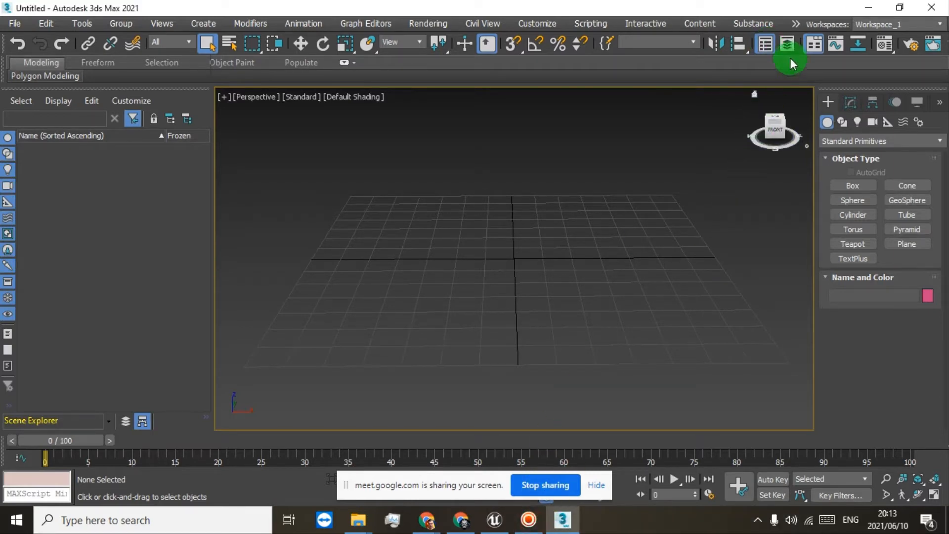
click(767, 49)
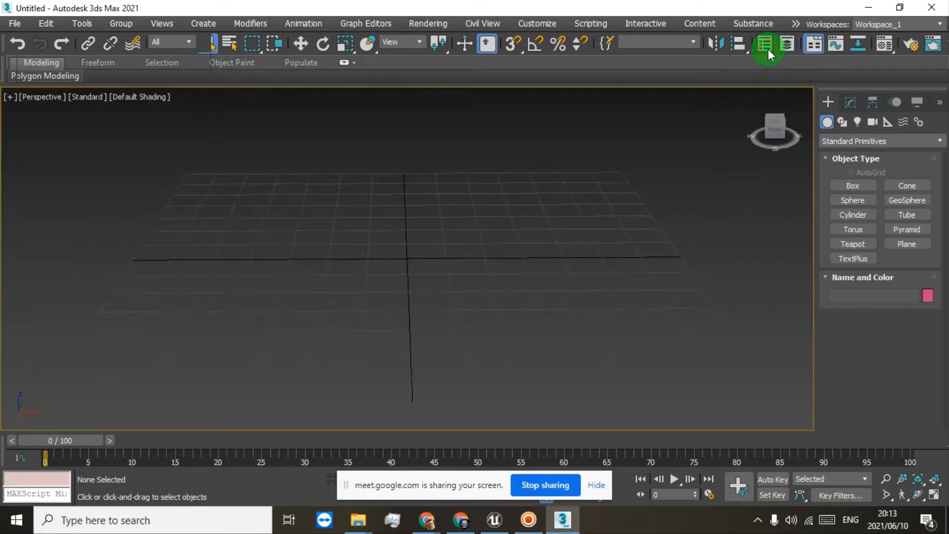
click(767, 49)
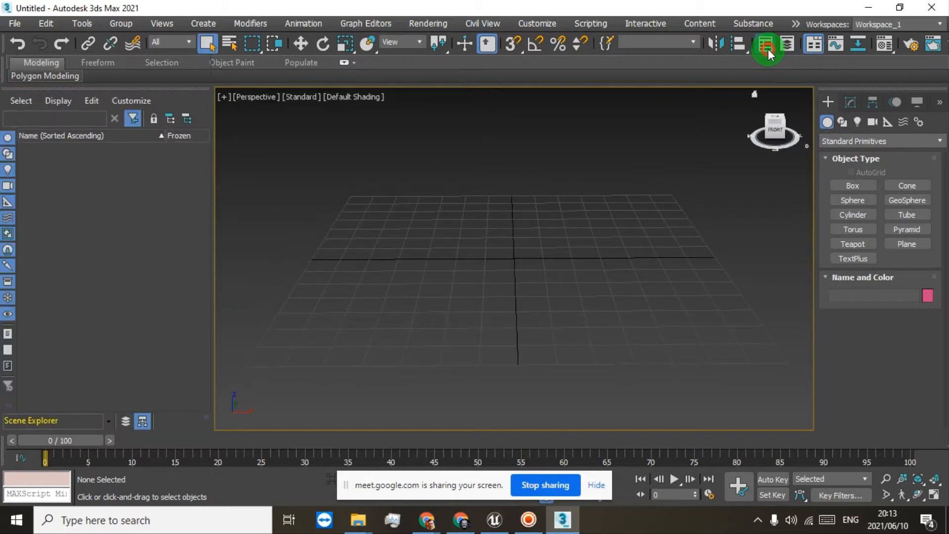
click(768, 48)
click(768, 49)
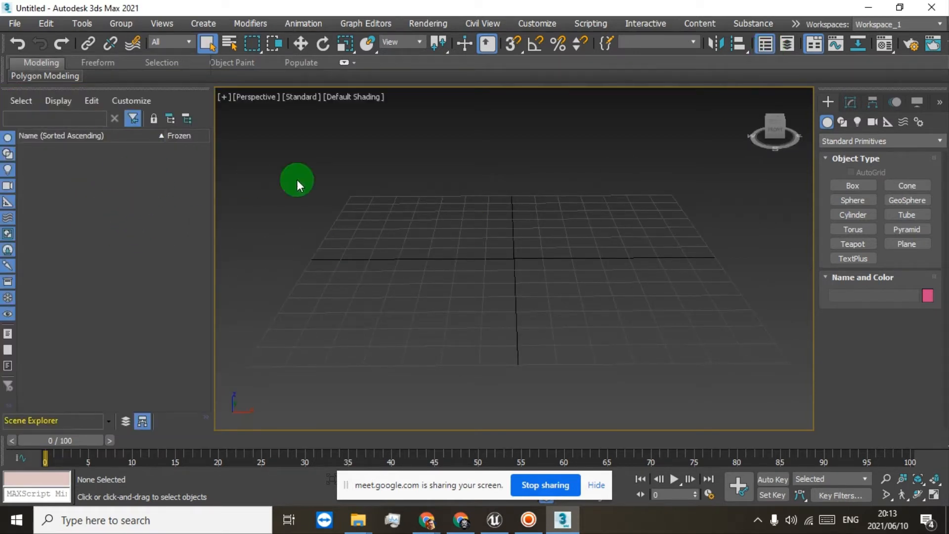
middle_drag(550, 233, 549, 309)
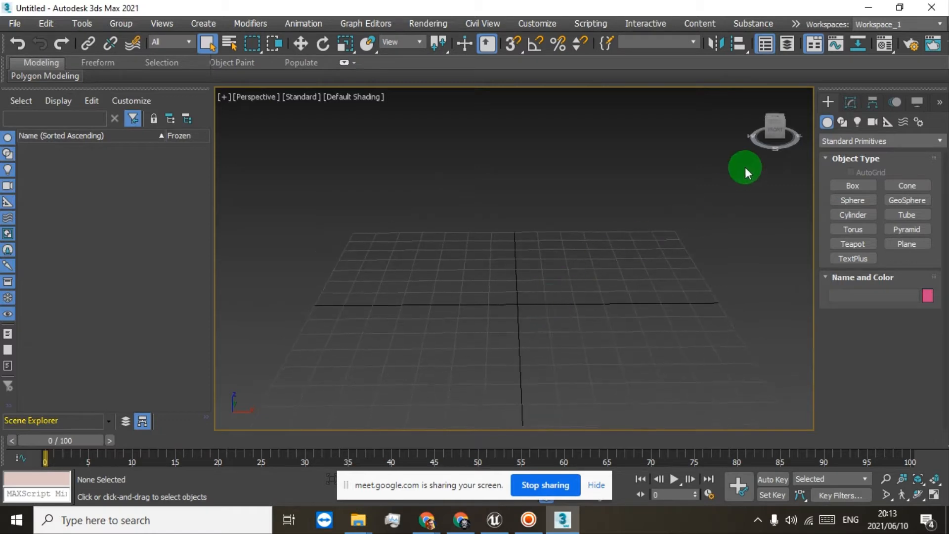
Orbit the Perspective view slightly around the grid and toggle the Scene Explorer off and back on.
drag(774, 131, 758, 128)
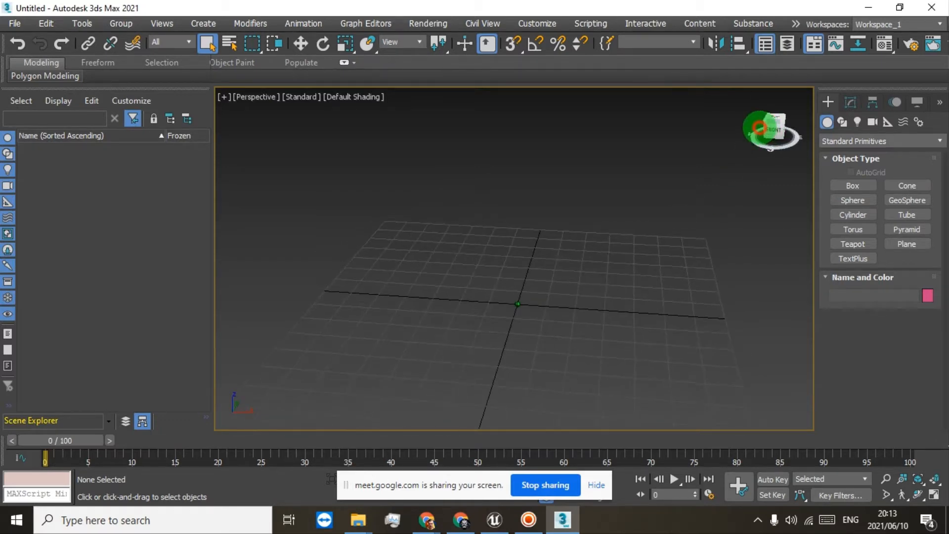
click(160, 226)
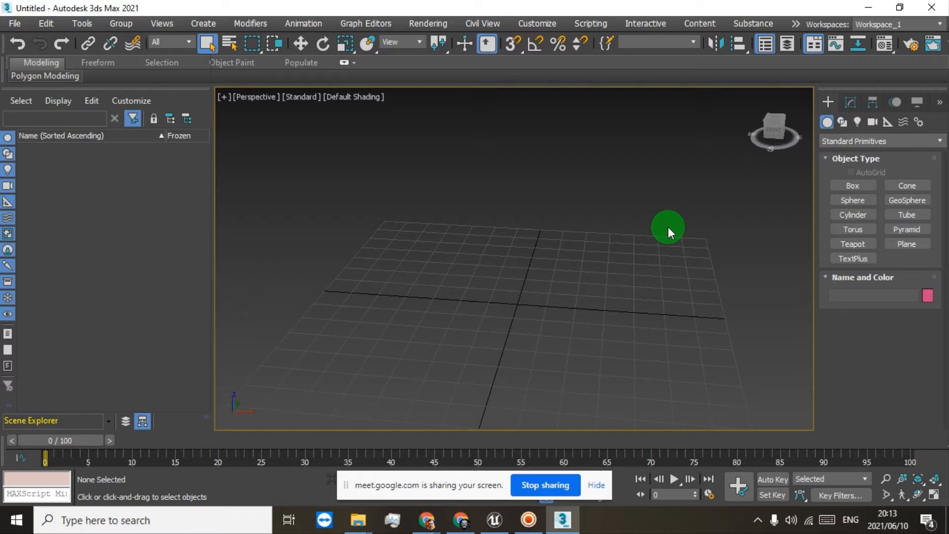
click(220, 97)
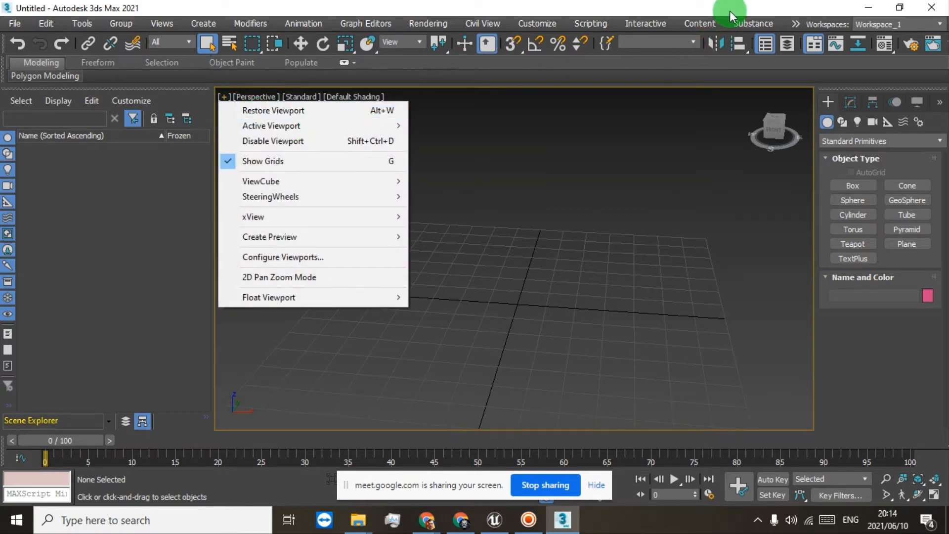
click(766, 46)
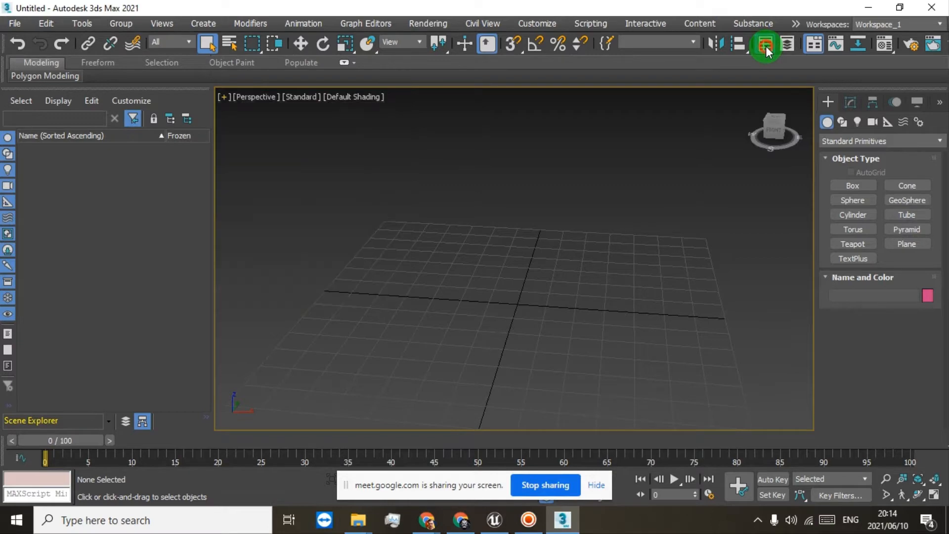
click(766, 46)
click(766, 46)
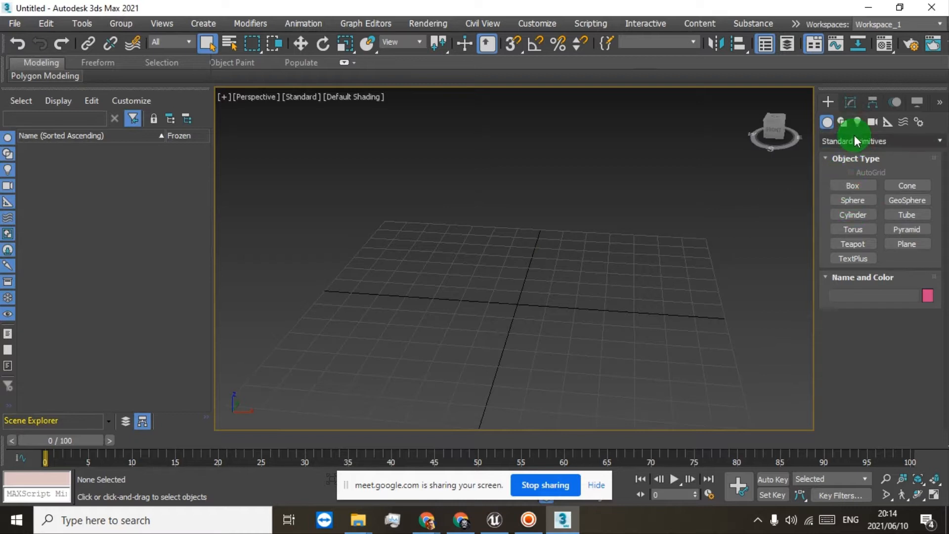
Create a box about 39.6 long, 35.5 wide and 37.9 high near the far left part of the grid.
click(857, 188)
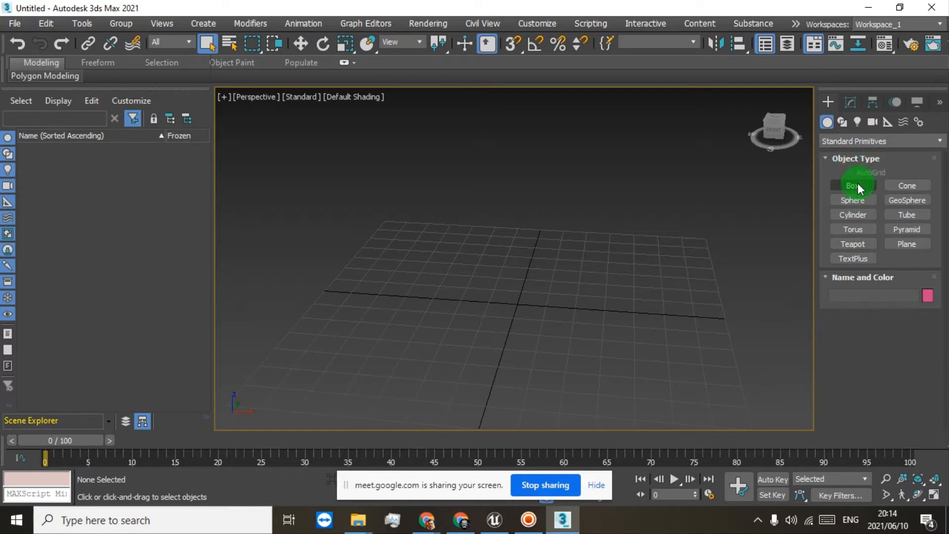
click(855, 187)
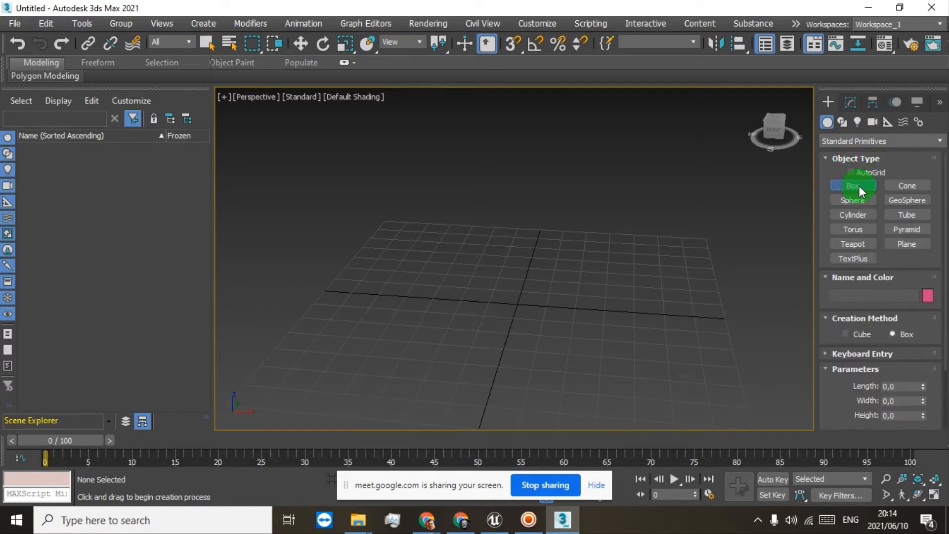
drag(377, 237, 437, 285)
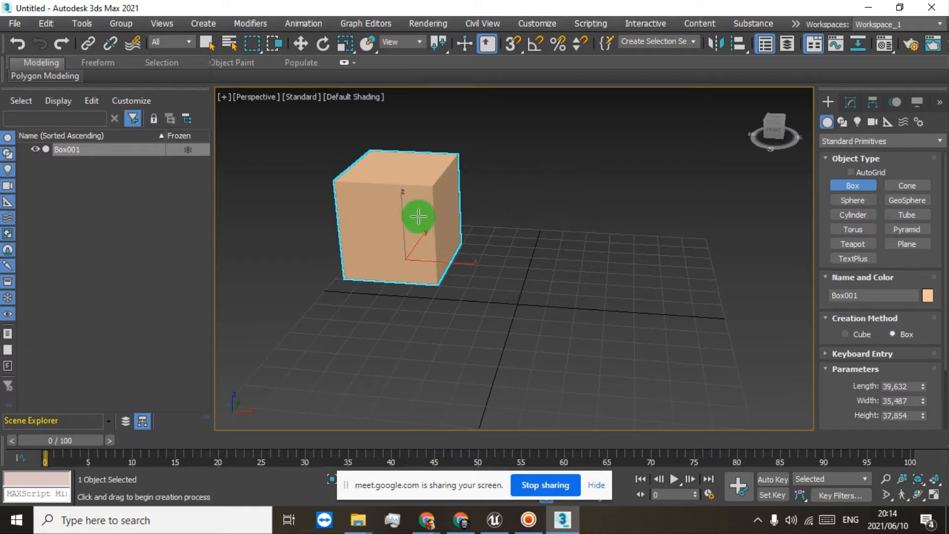
right_click(553, 193)
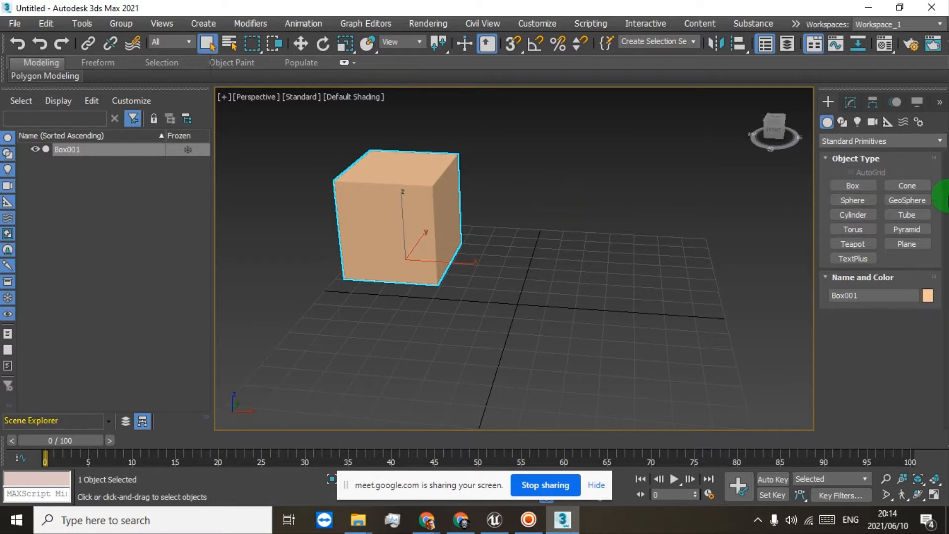
Create a pointed cone beside the box with a base radius of about 14.9, top radius 0 and height about 22.4.
click(913, 185)
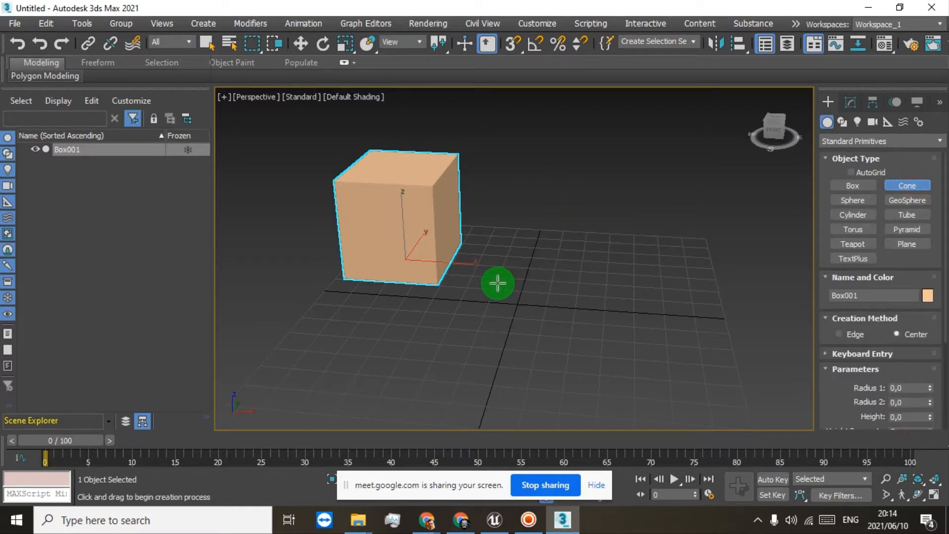
drag(497, 283, 518, 268)
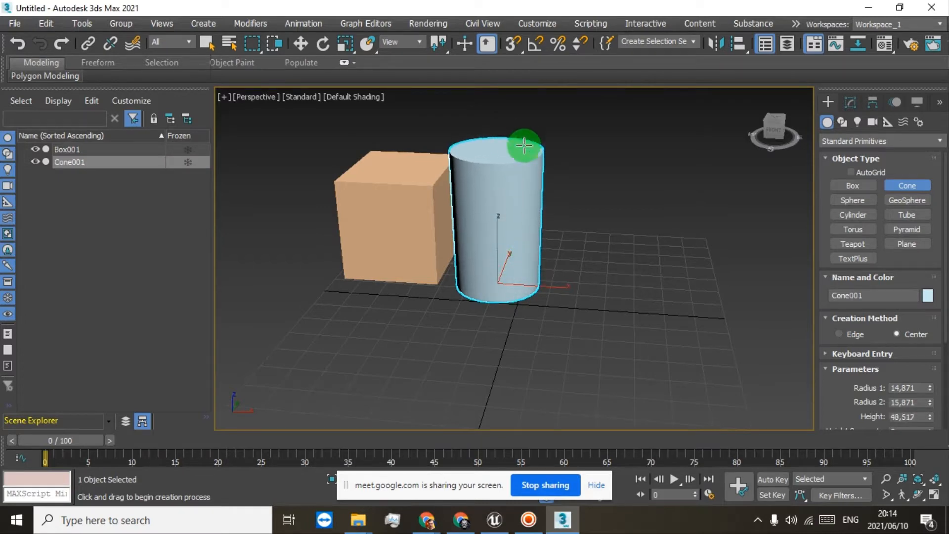
click(519, 212)
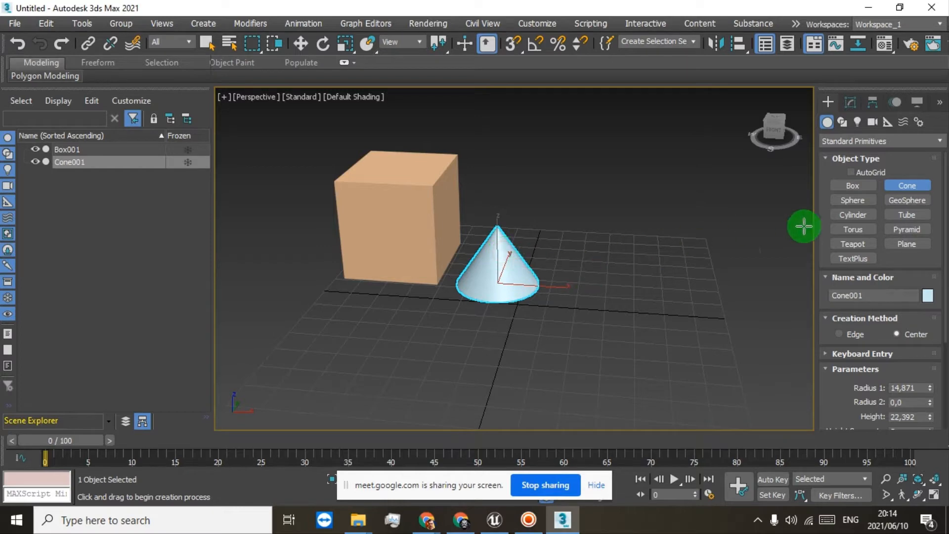
click(898, 189)
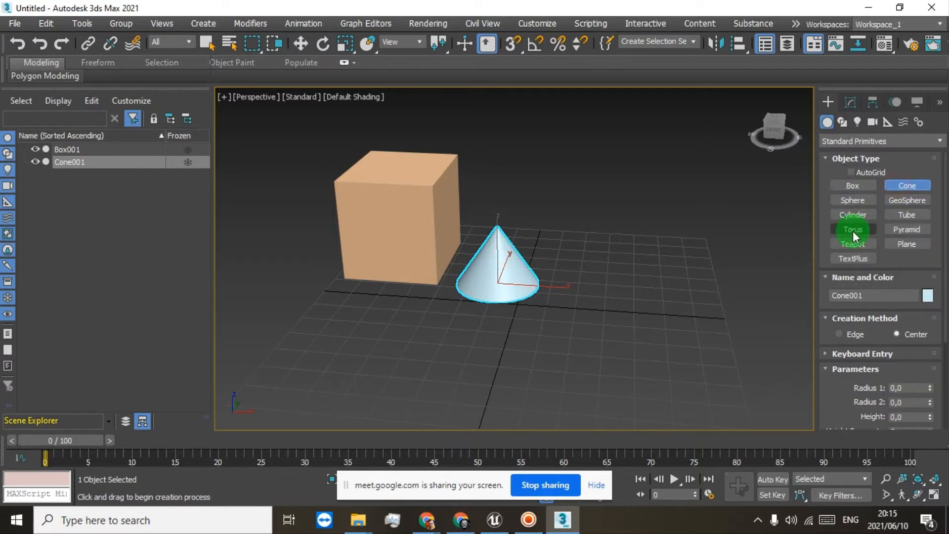
Create a sphere with a radius of about 12.3 on the grid to the right of the cone.
click(848, 202)
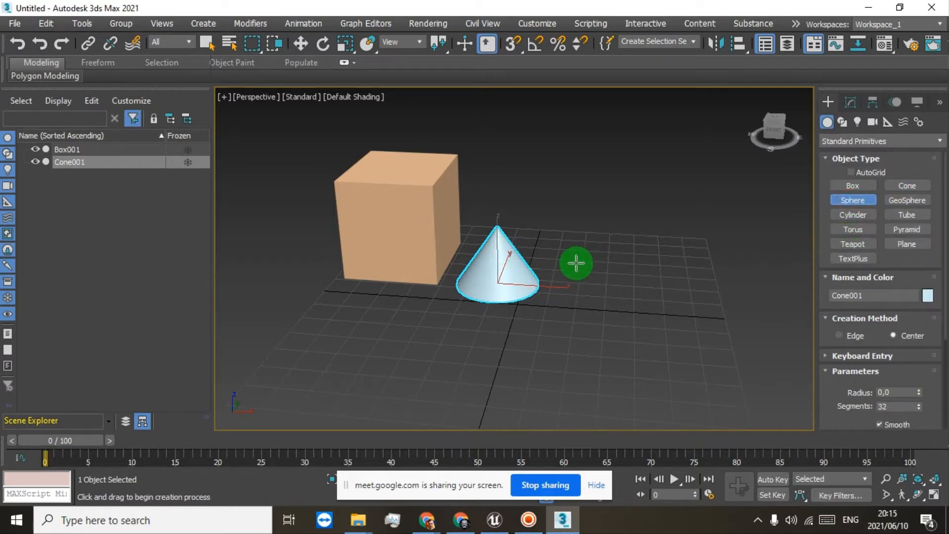
drag(575, 263, 591, 275)
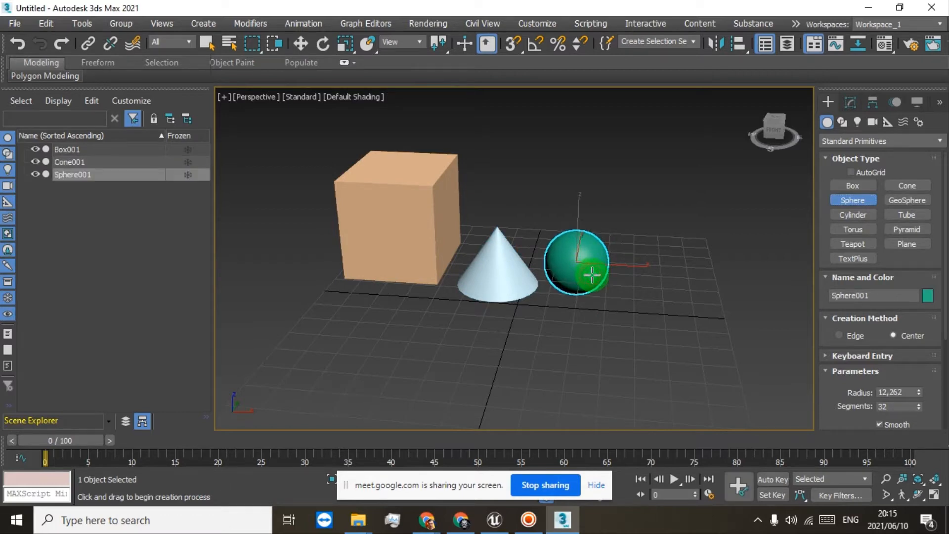
right_click(741, 252)
Create a geosphere with a radius of about 14.1 behind and to the right of the sphere.
click(902, 200)
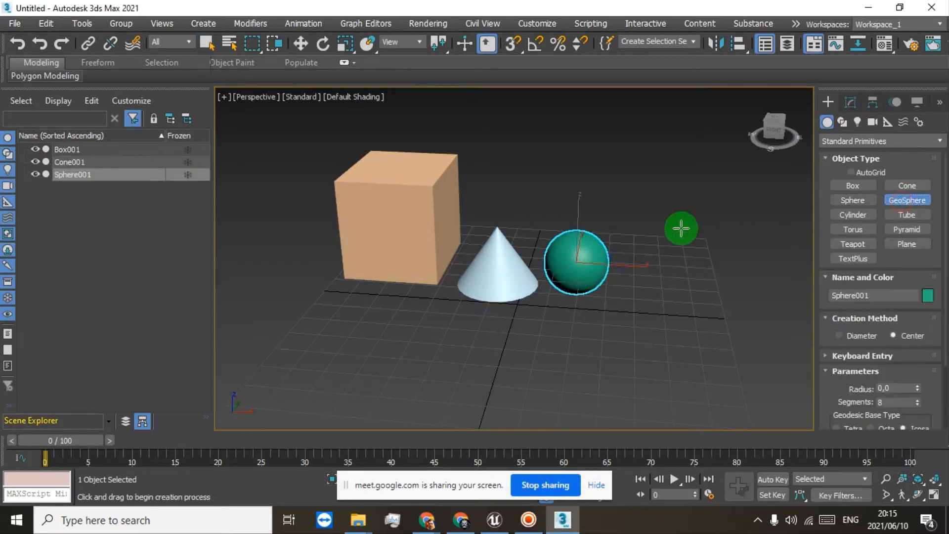
drag(637, 235, 652, 248)
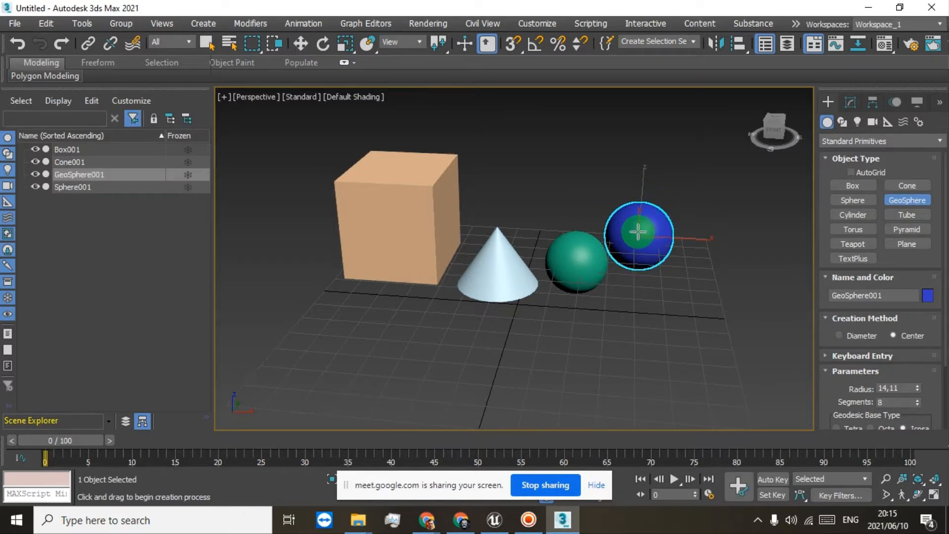
right_click(679, 233)
Create a cylinder in front of the geosphere with a radius of about 10.2 and a height of about 30.
click(840, 214)
drag(664, 283, 680, 292)
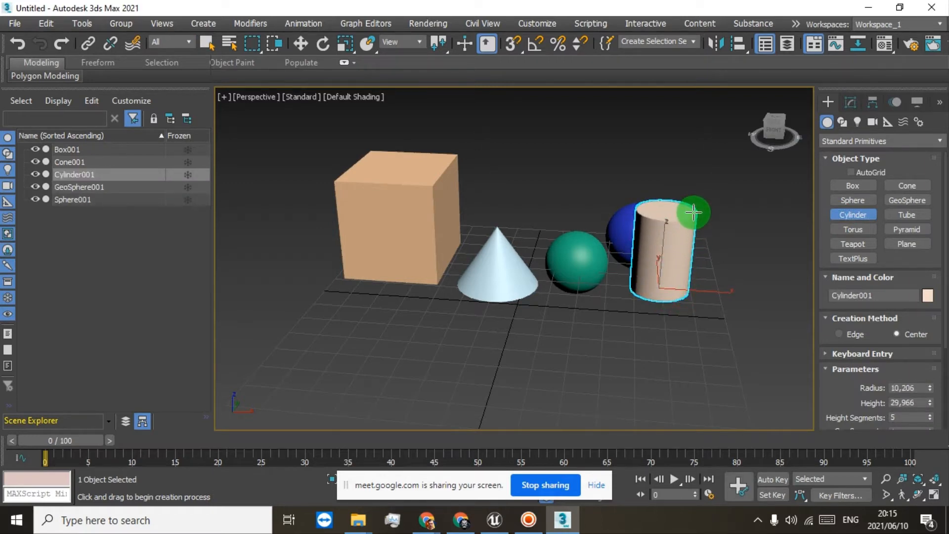
click(693, 212)
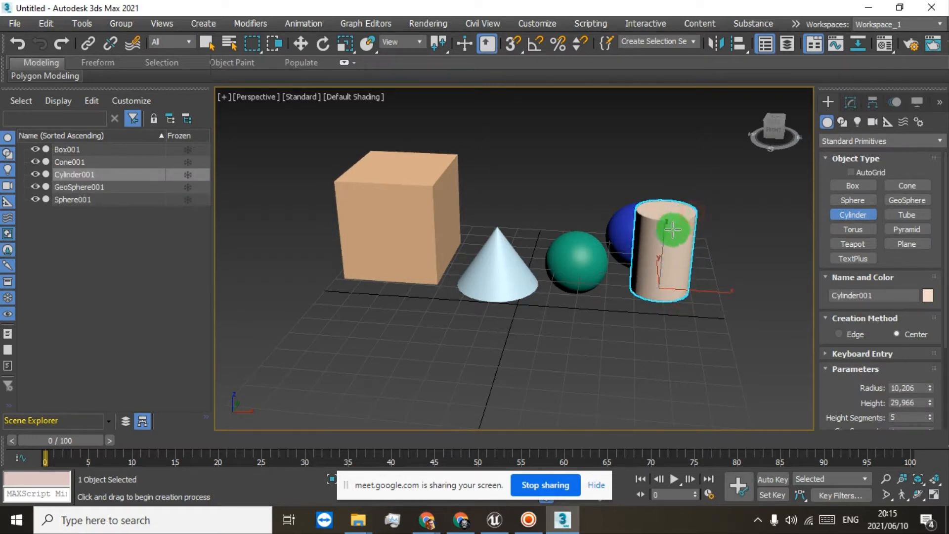
Create a tube in front of the sphere with radii of about 11 and 5.7 and a height of about 34.2.
click(900, 217)
drag(782, 135, 741, 180)
drag(569, 323, 592, 310)
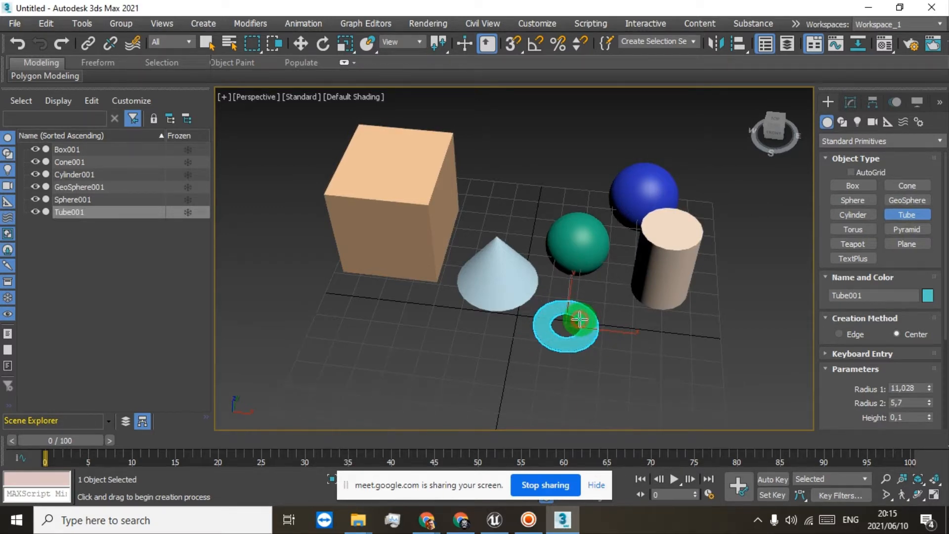
click(596, 221)
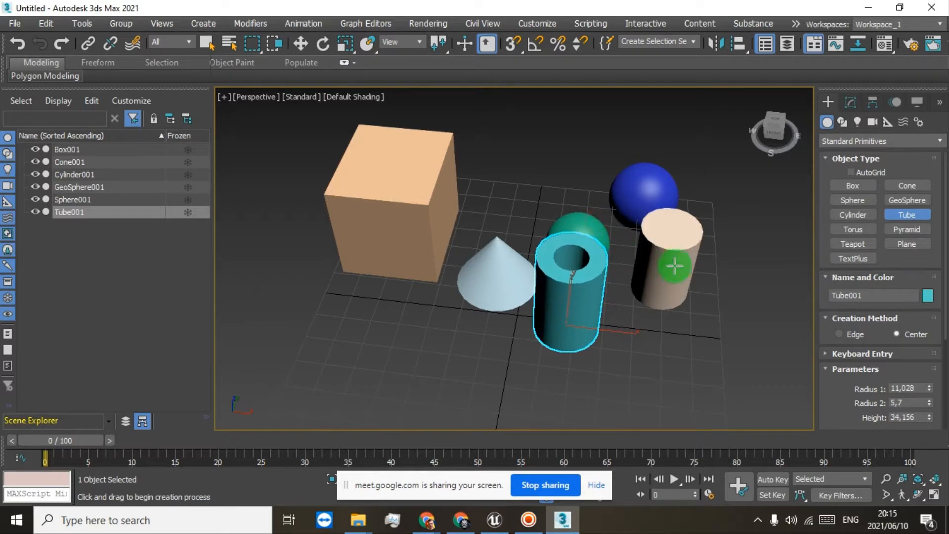
click(905, 215)
Create a thin torus in front of the cylinder with Radius 1 about 20.2 and Radius 2 about 1.6.
click(854, 229)
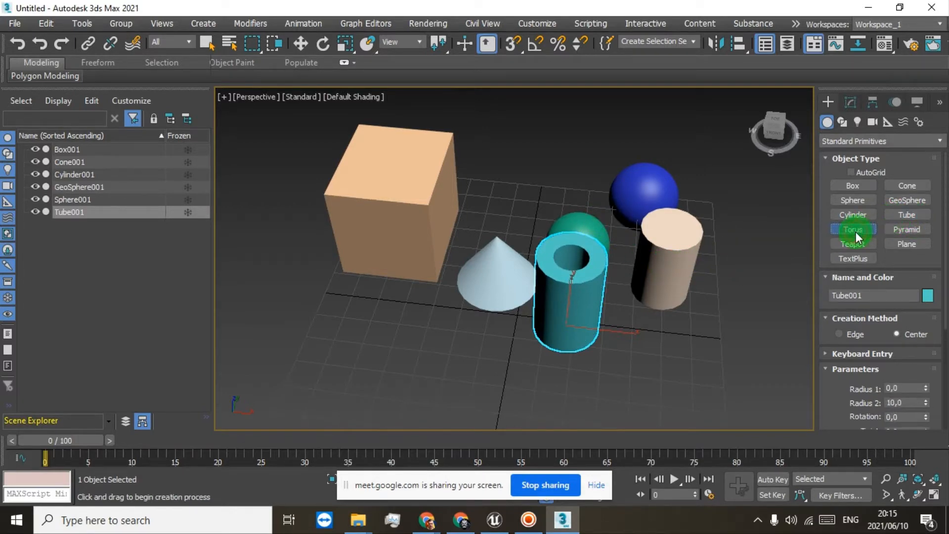
middle_drag(699, 361, 613, 326)
drag(562, 313, 600, 282)
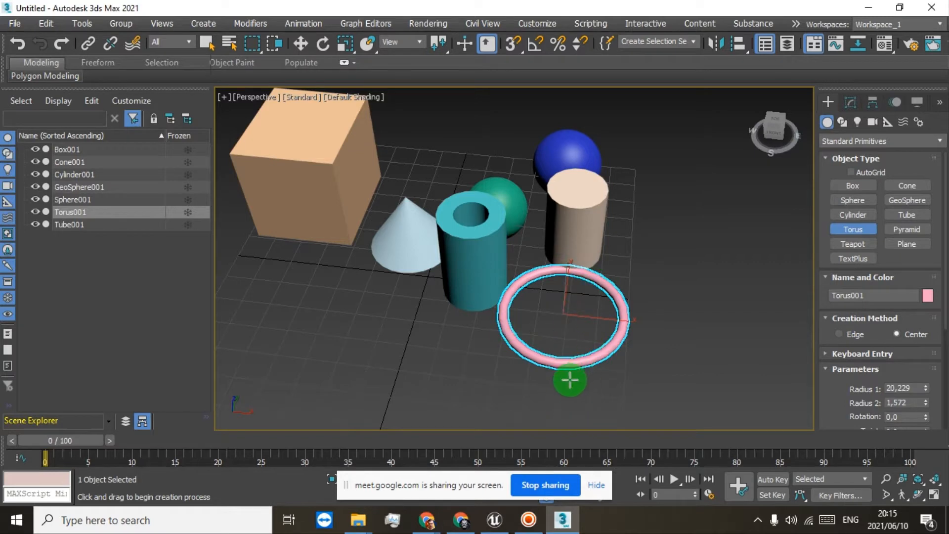
scroll(567, 381, up, 4)
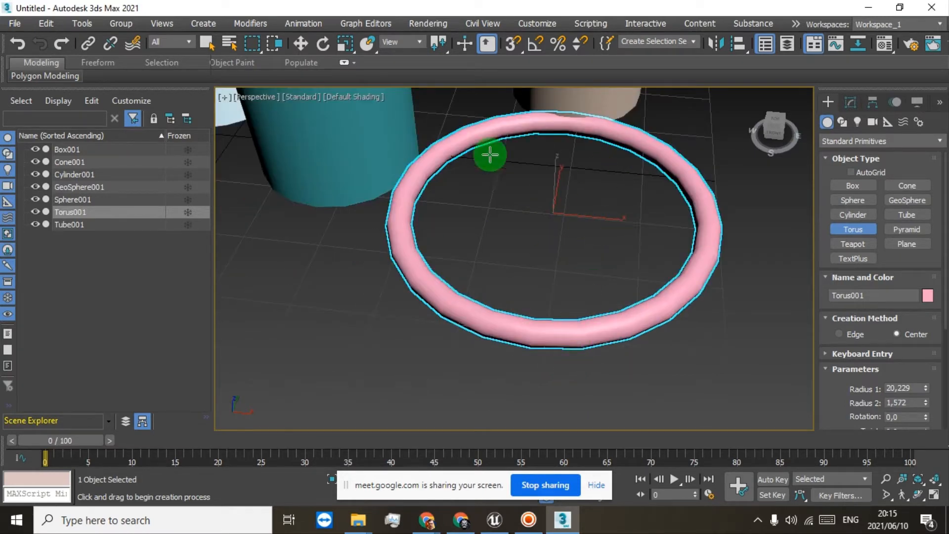
scroll(571, 223, down, 5)
right_click(638, 222)
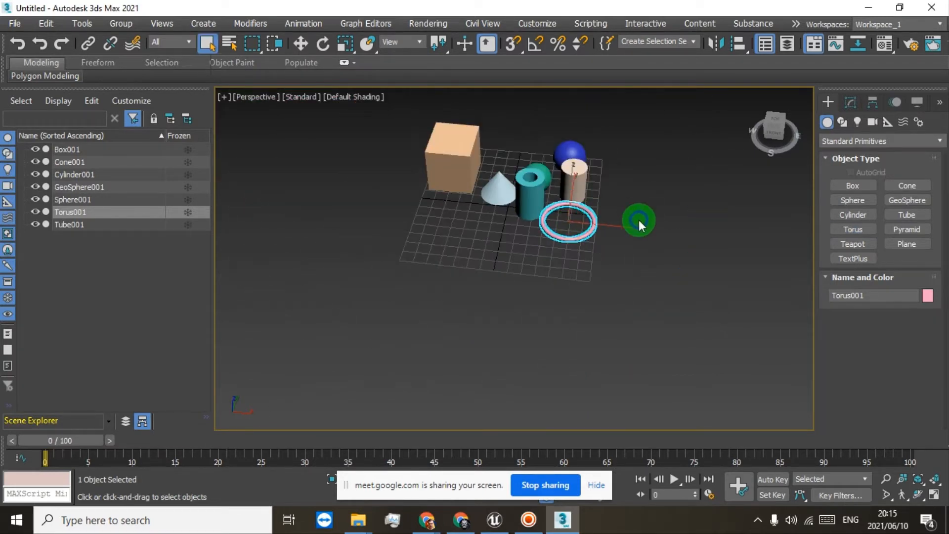
Create a pyramid in front of the box, about 25 wide, 34.8 deep and 16.4 high.
click(897, 233)
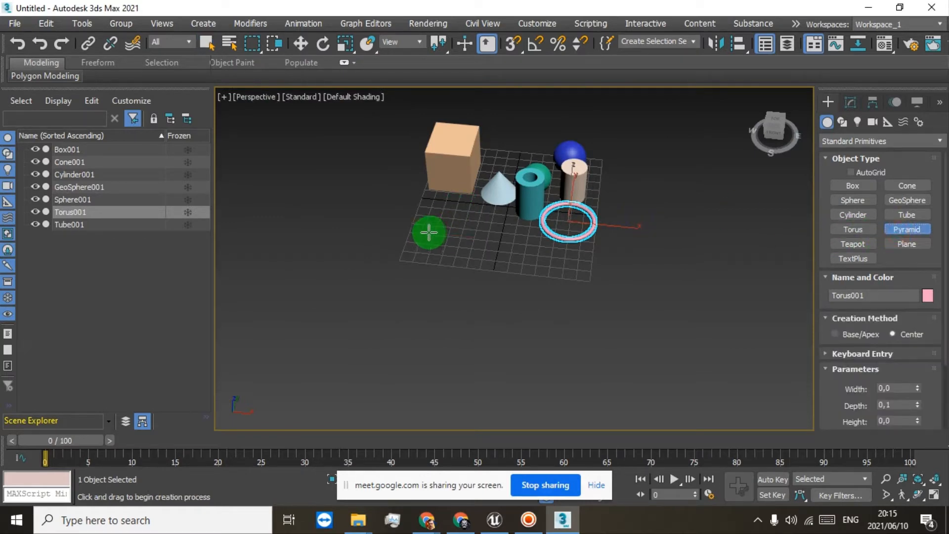
drag(430, 229, 463, 202)
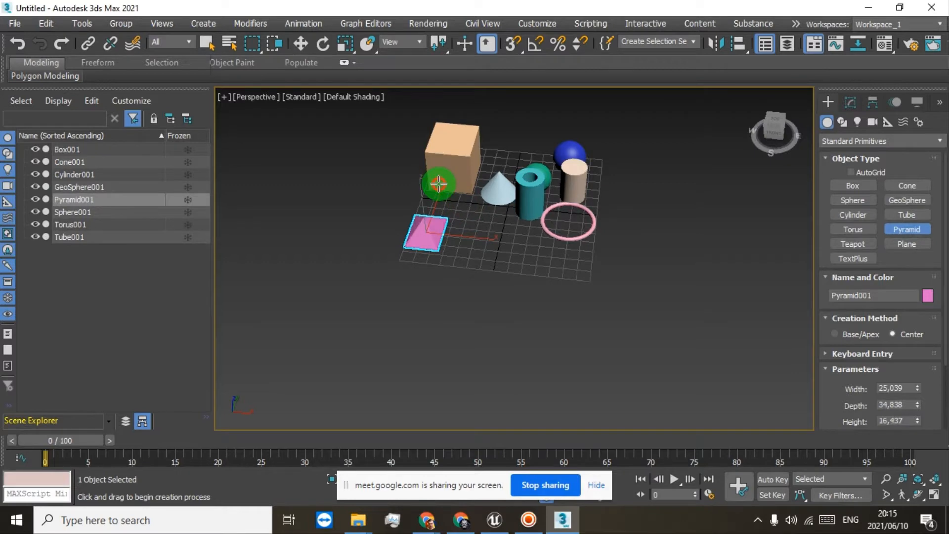
scroll(438, 180, up, 3)
click(496, 187)
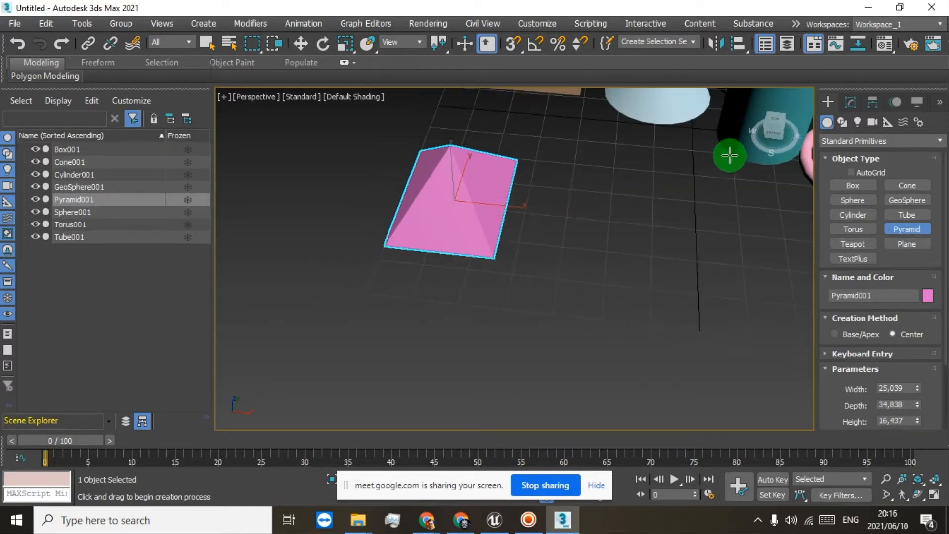
Create a teapot with a radius of about 13.7 on the grid next to the pyramid.
drag(784, 144, 736, 117)
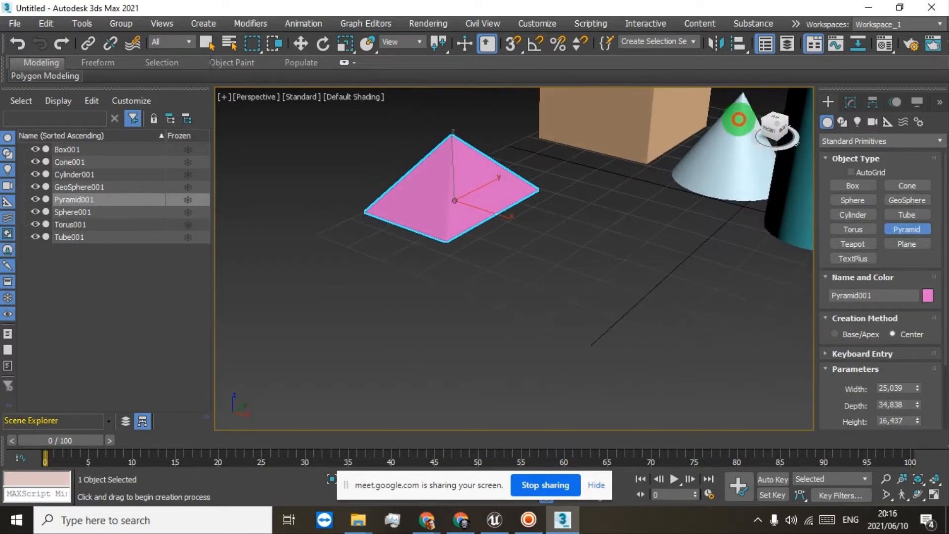
click(841, 245)
drag(566, 272, 597, 247)
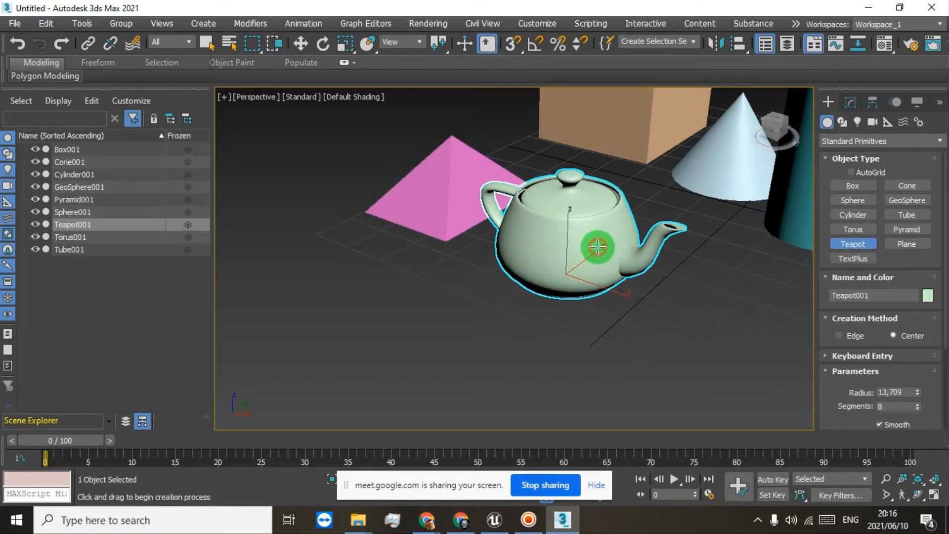
Create a rectangular plane about 38.5 long and 37.9 wide between the teapot and the torus.
scroll(752, 250, down, 5)
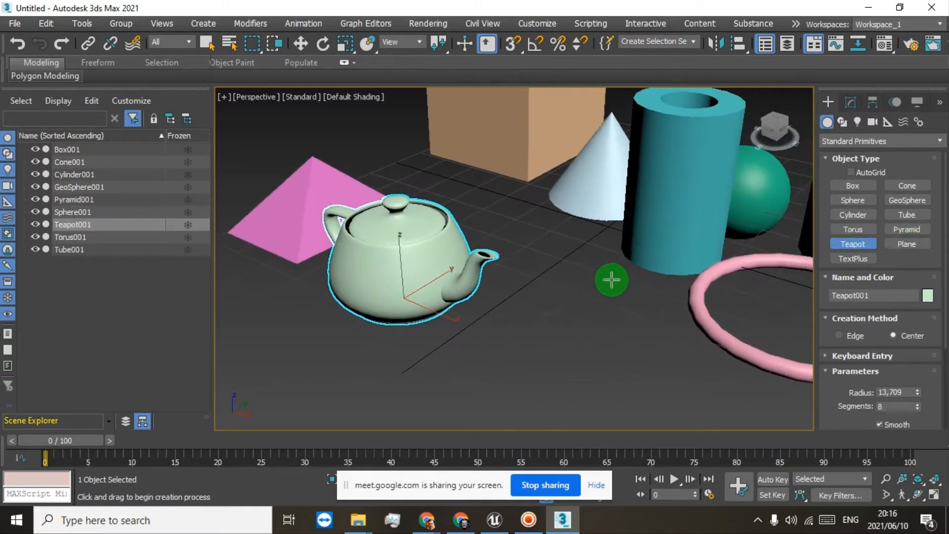
click(905, 244)
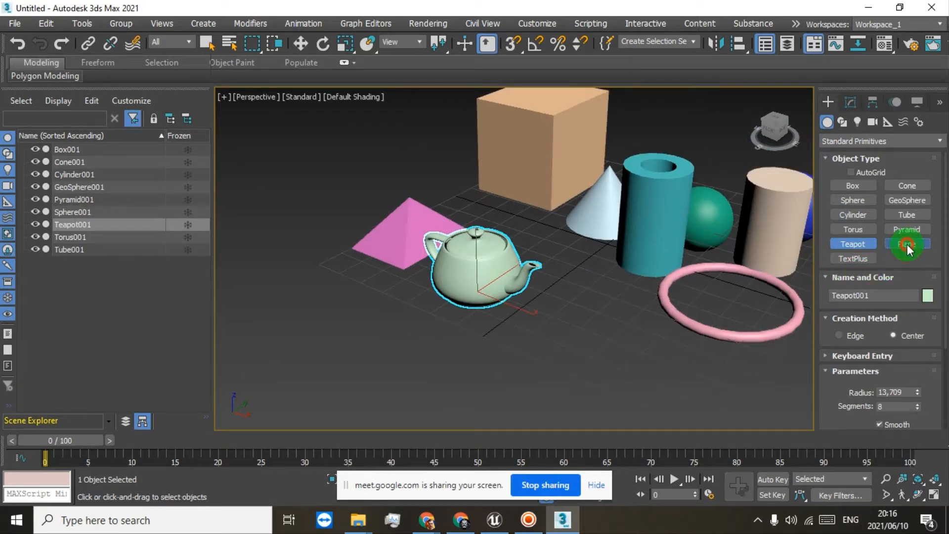
drag(549, 321, 718, 310)
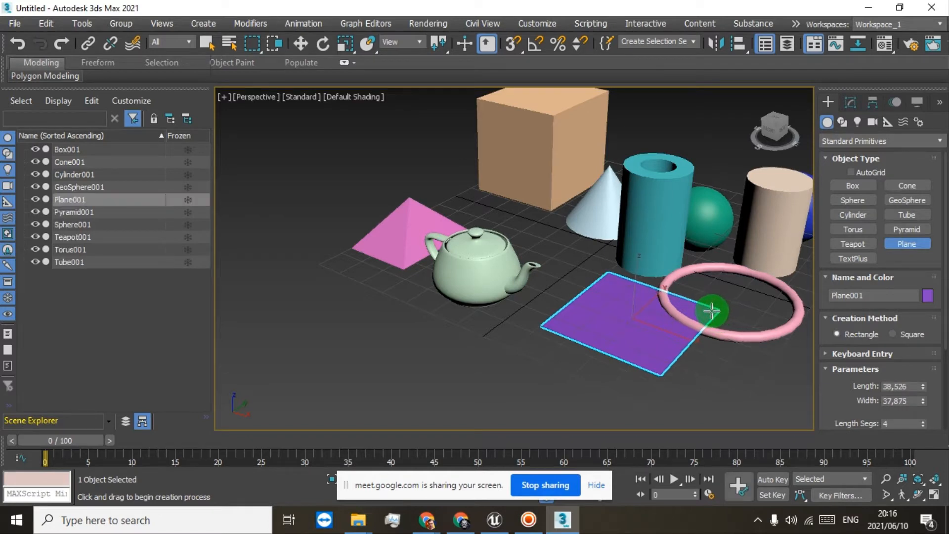
right_click(712, 311)
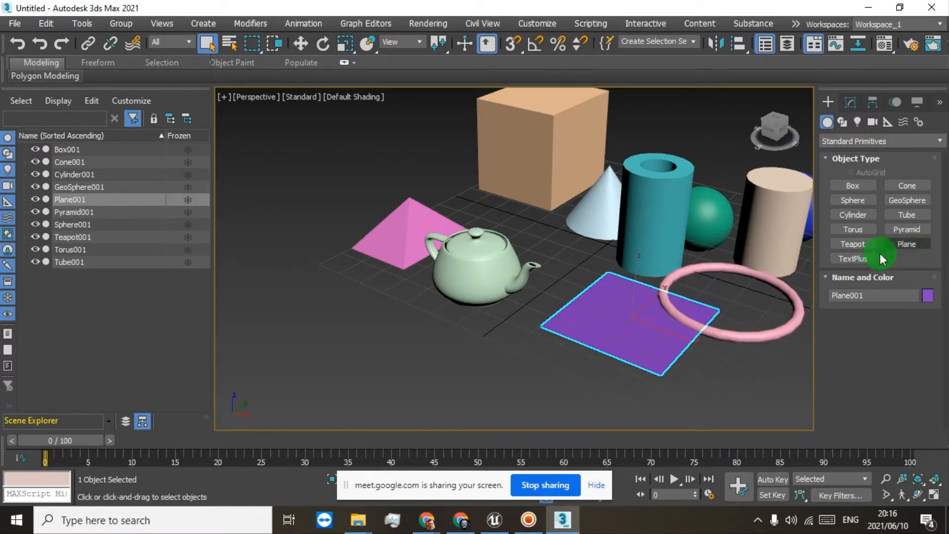
Create a TextPlus object with a region about 29.2 long in front of the teapot and plane.
click(862, 260)
drag(519, 329, 576, 483)
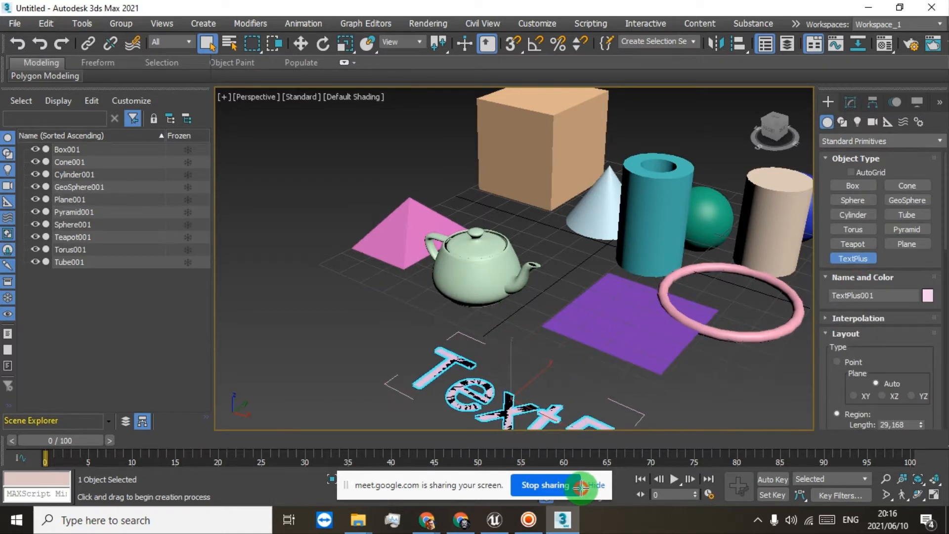
Finish TextPlus creation and select the box, cone and cylinder one after another in the Scene Explorer.
right_click(521, 351)
scroll(522, 350, down, 5)
scroll(523, 352, up, 3)
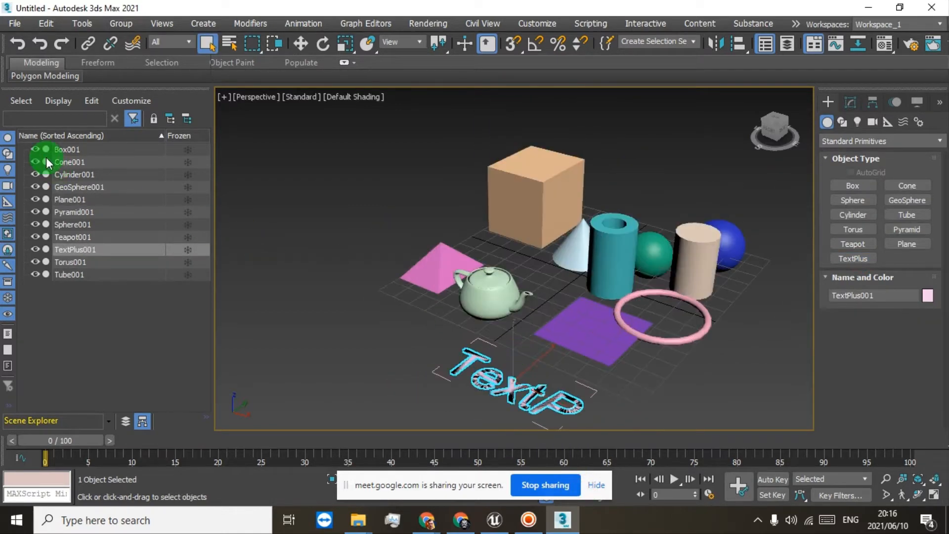
click(70, 150)
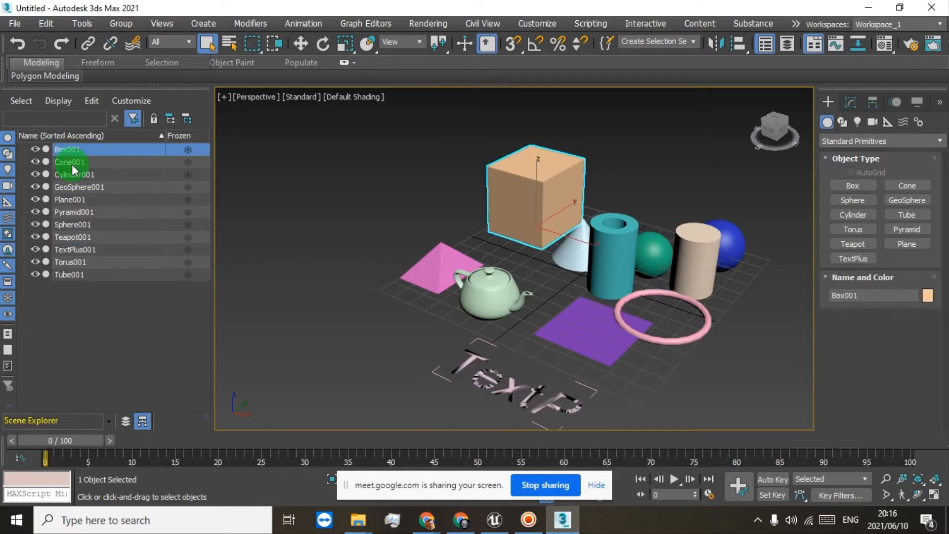
click(72, 163)
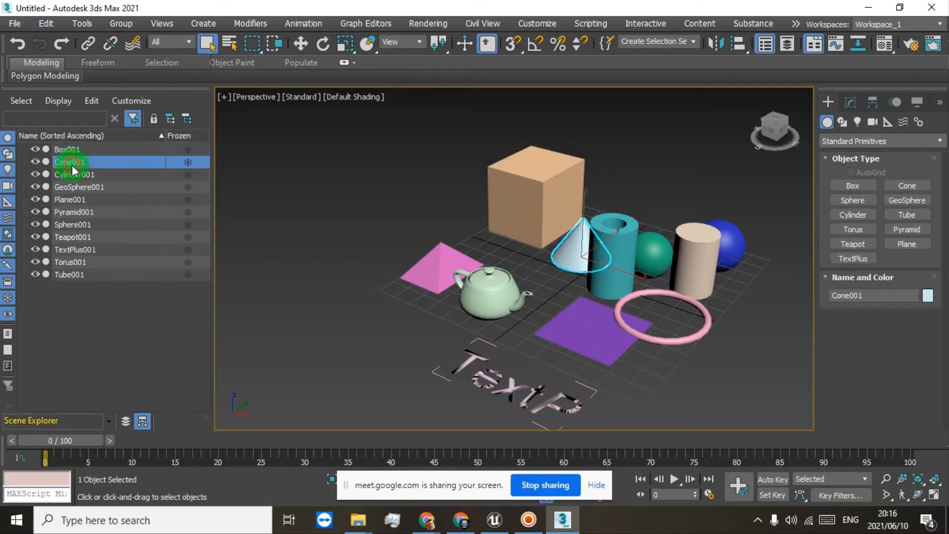
click(70, 178)
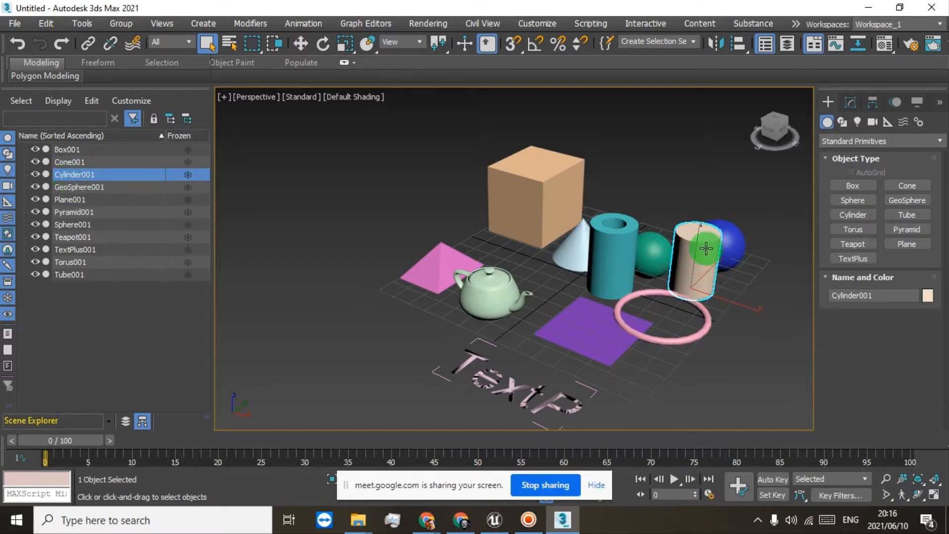
Delete the blue geosphere and the cylinder from the scene.
click(92, 186)
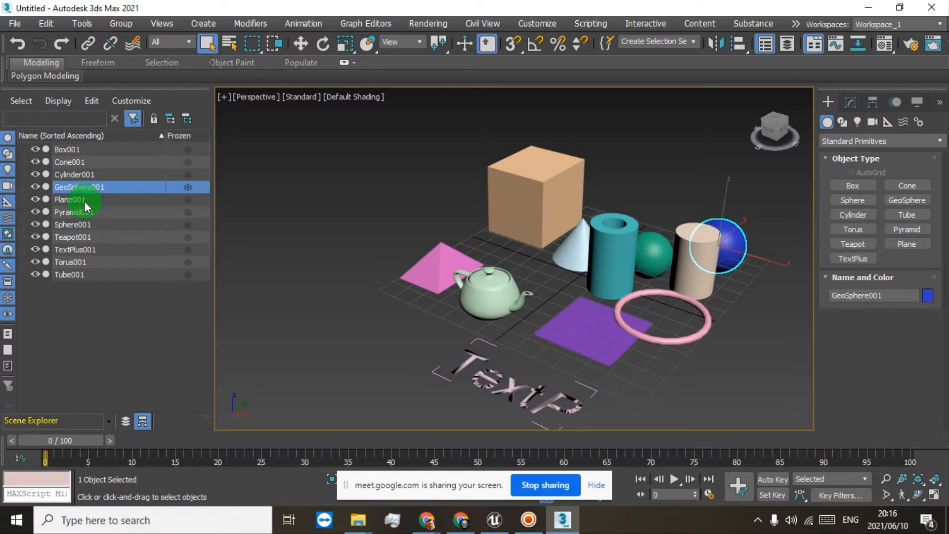
key(Delete)
click(75, 187)
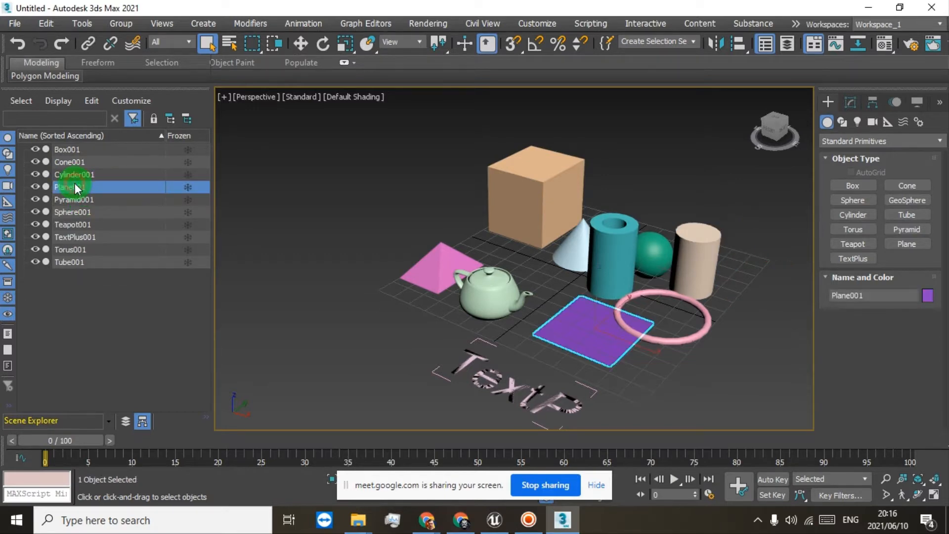
click(85, 178)
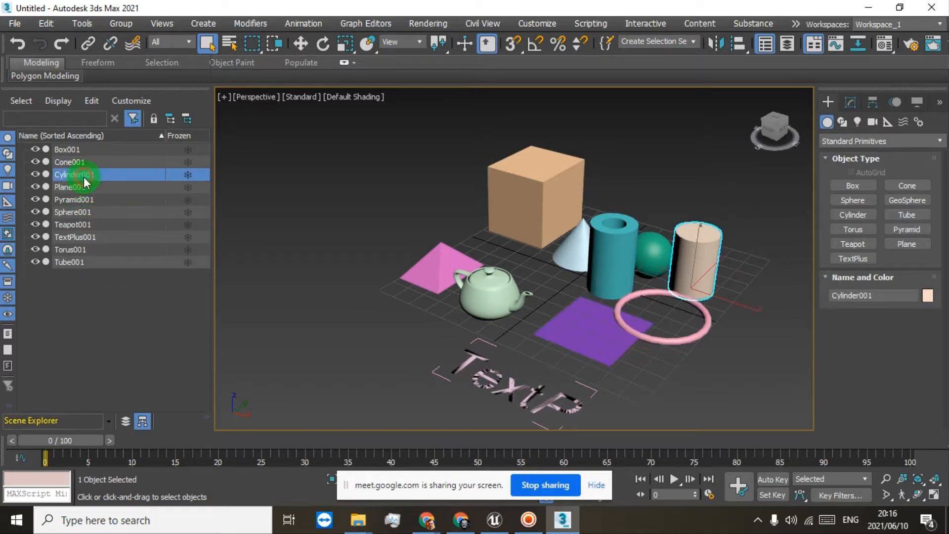
key(Delete)
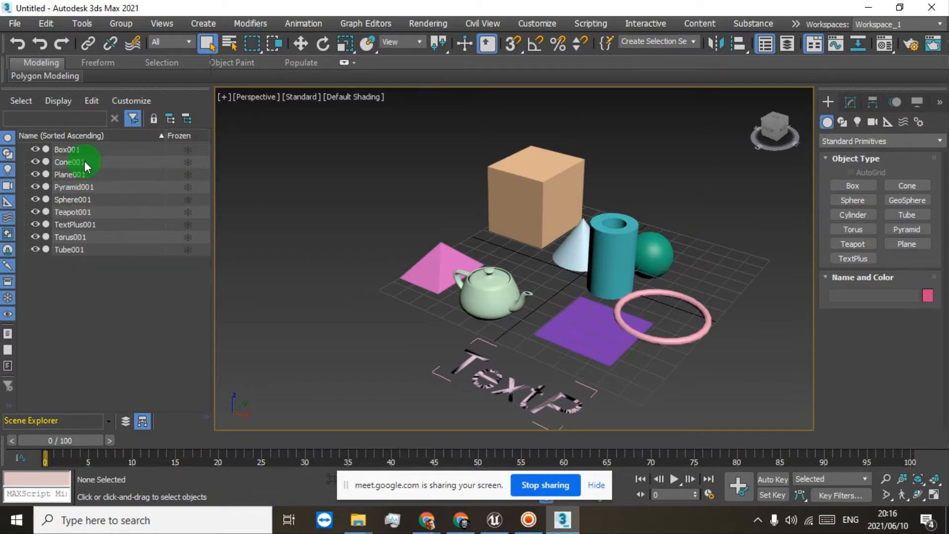
Delete the TextPlus object in front of the teapot and plane.
click(84, 161)
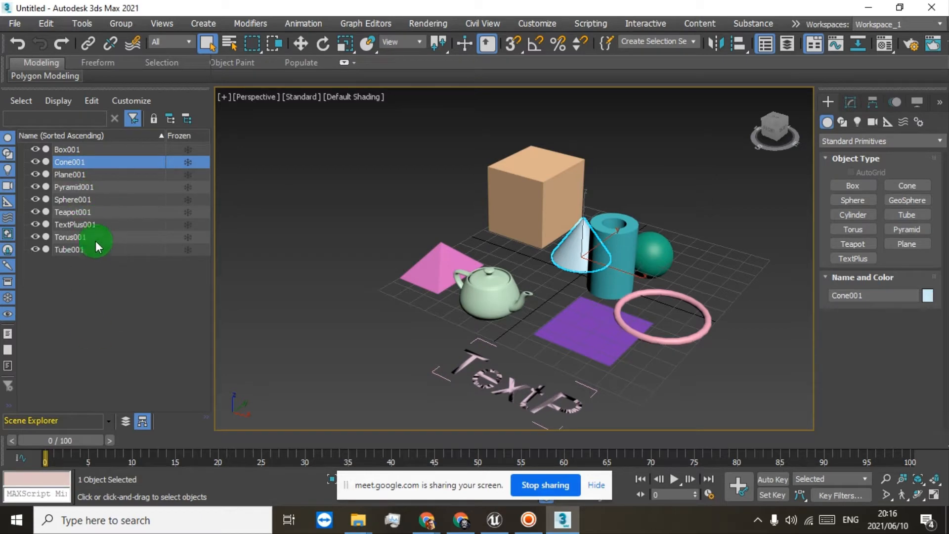
scroll(546, 317, down, 3)
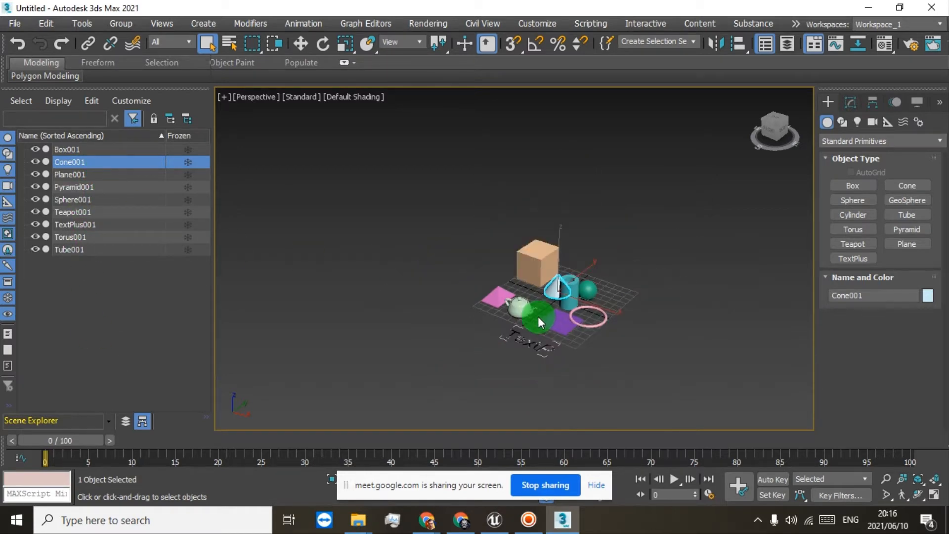
scroll(538, 316, up, 3)
middle_drag(541, 333, 503, 301)
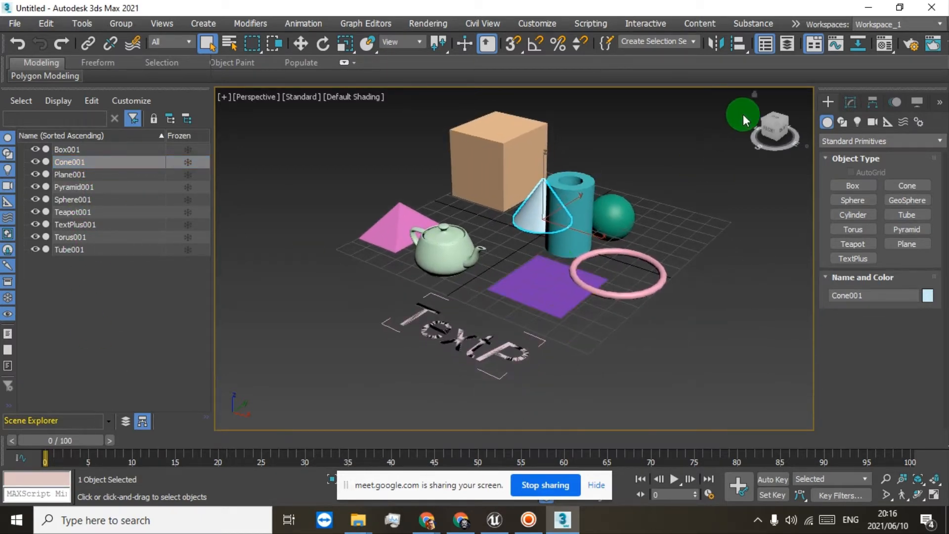
drag(774, 129, 707, 191)
click(611, 361)
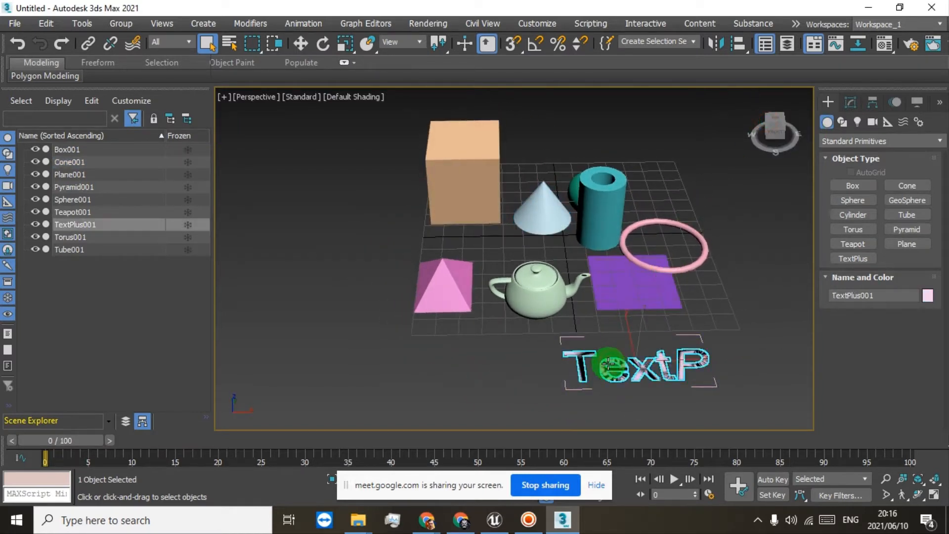
key(Delete)
scroll(584, 248, up, 5)
scroll(571, 210, down, 6)
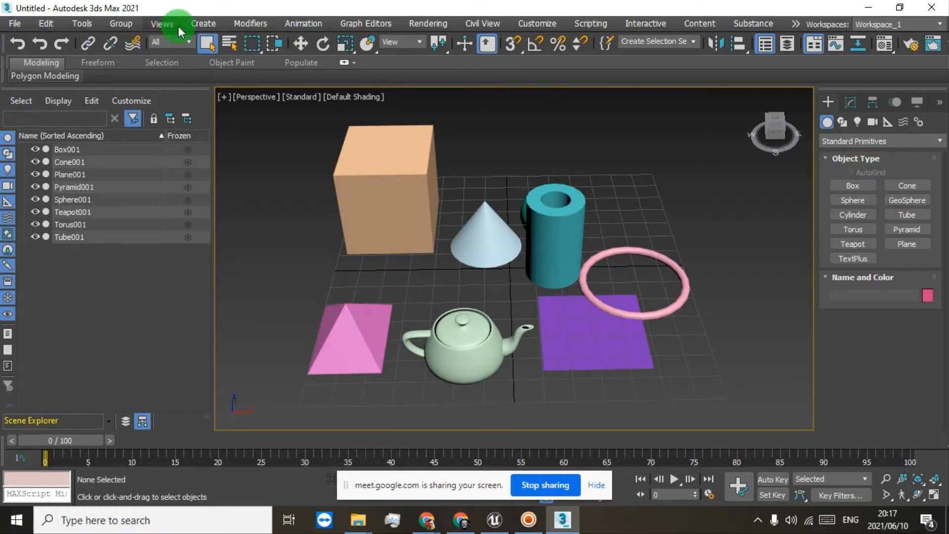
Examine the available creation categories, including geometry, shapes, lights and cameras, and the object types each one offers.
click(206, 25)
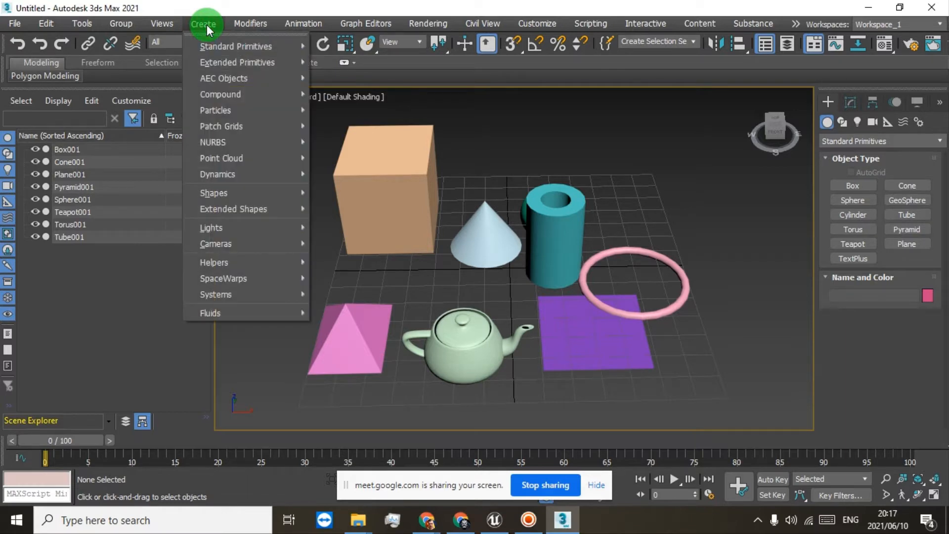
mouse_move(208, 46)
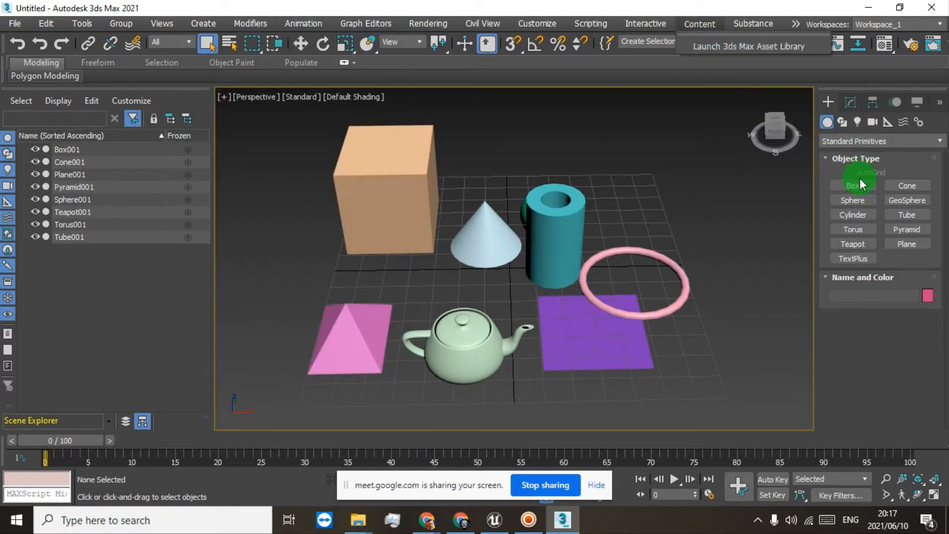
click(842, 122)
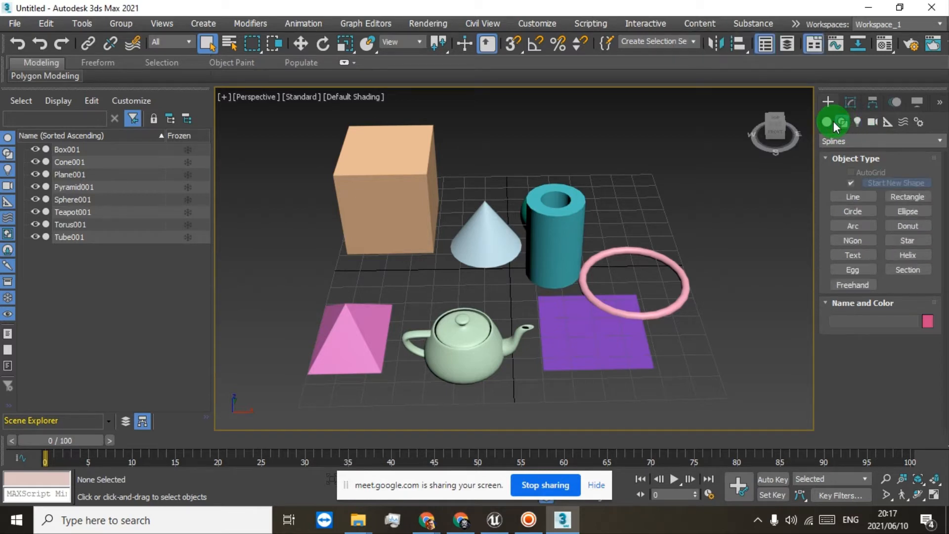
click(826, 121)
click(842, 122)
click(856, 122)
click(872, 121)
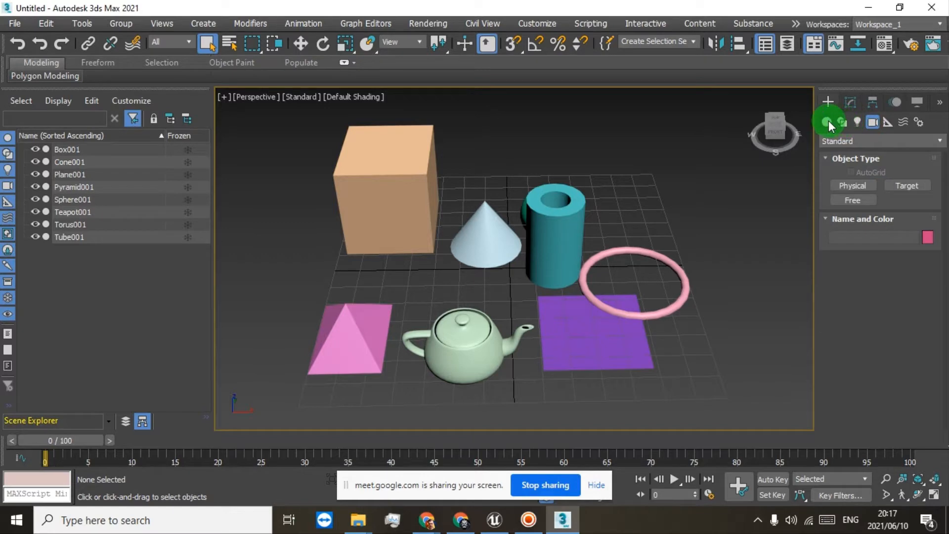
click(828, 121)
click(842, 122)
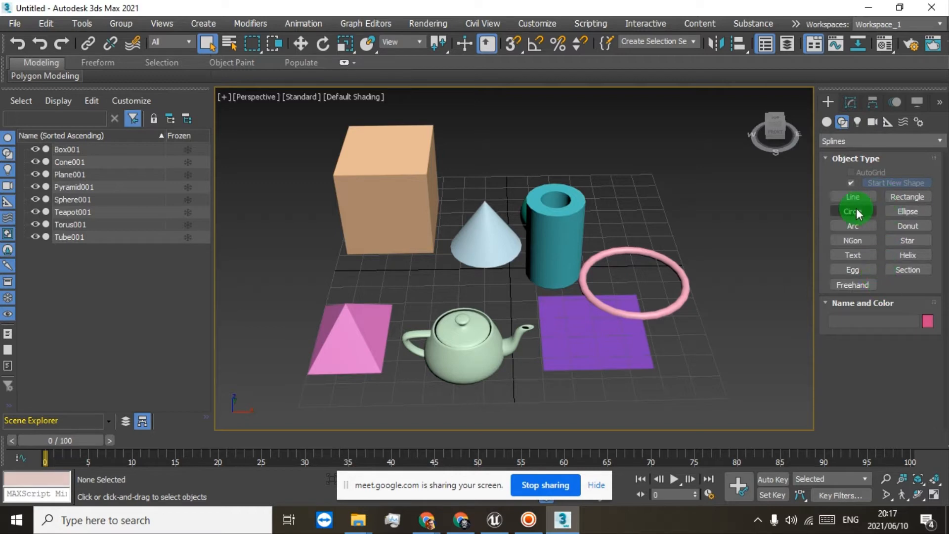
click(827, 122)
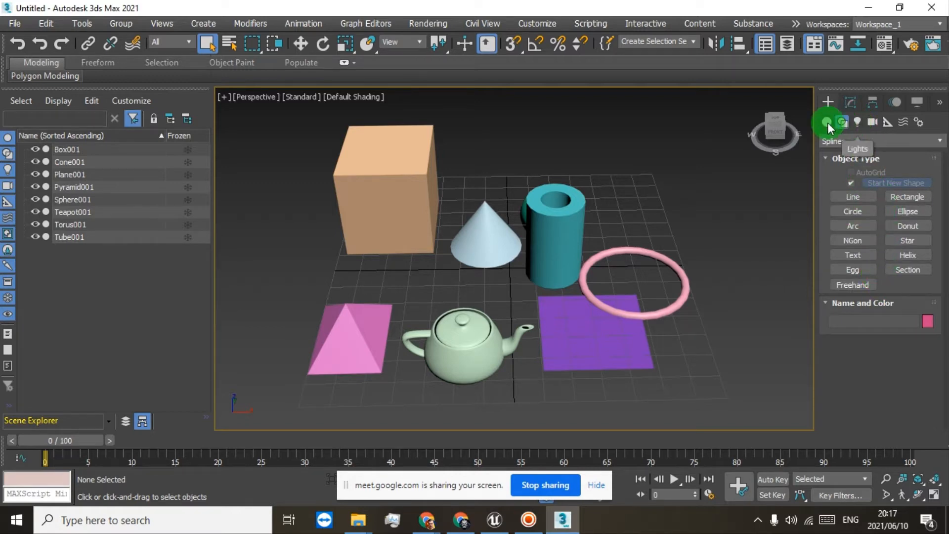
click(844, 125)
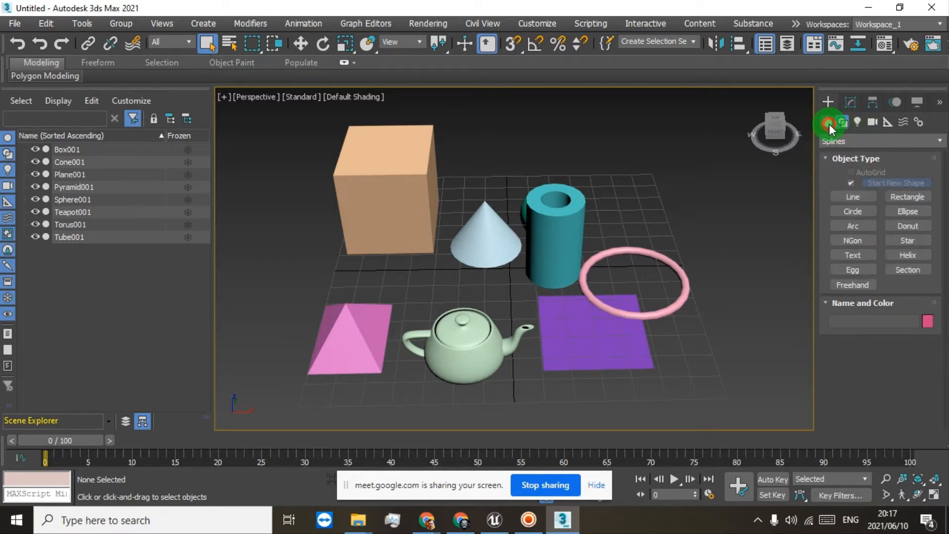
click(829, 124)
Create a ChamferBox from the Extended Primitives behind the torus, about 29 long and 27.6 wide, with rounded edges.
click(838, 142)
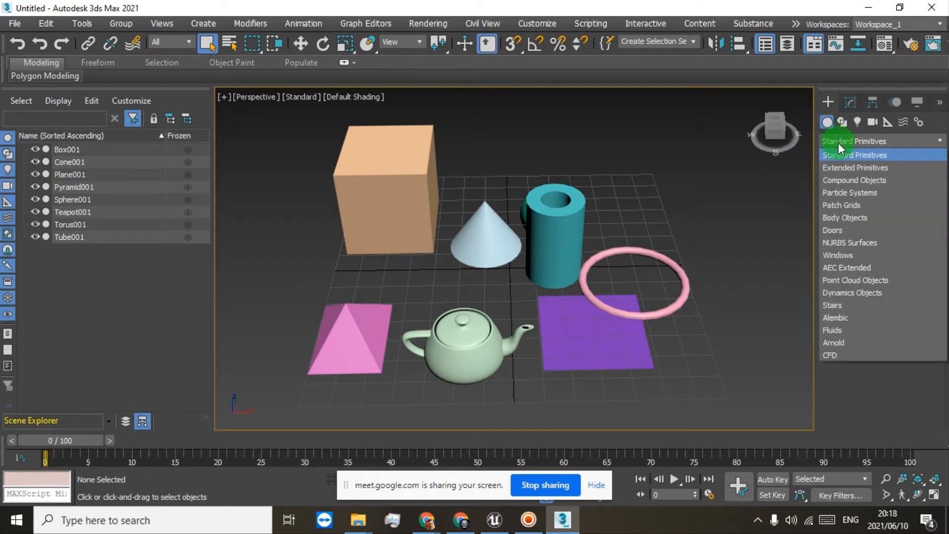
click(838, 168)
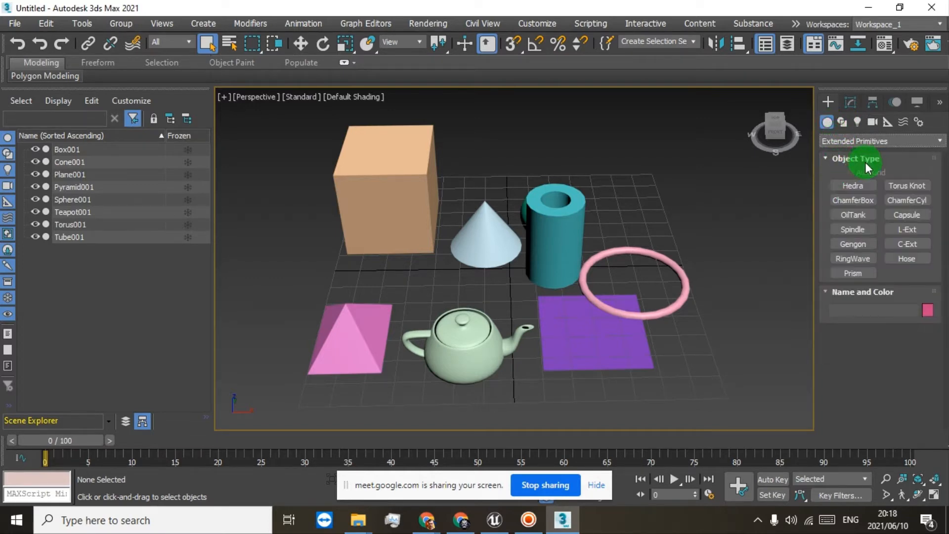
click(855, 187)
click(855, 200)
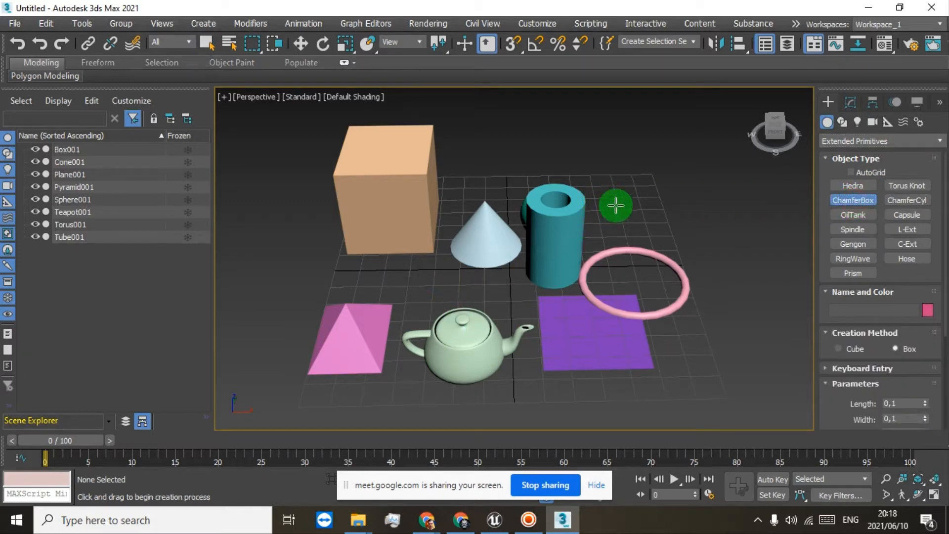
middle_drag(616, 206, 478, 286)
drag(475, 288, 535, 248)
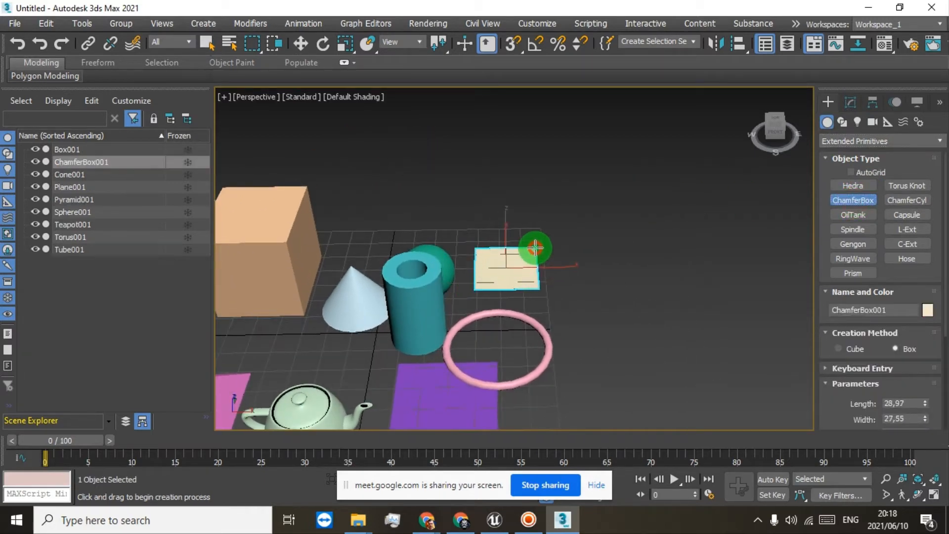
click(544, 178)
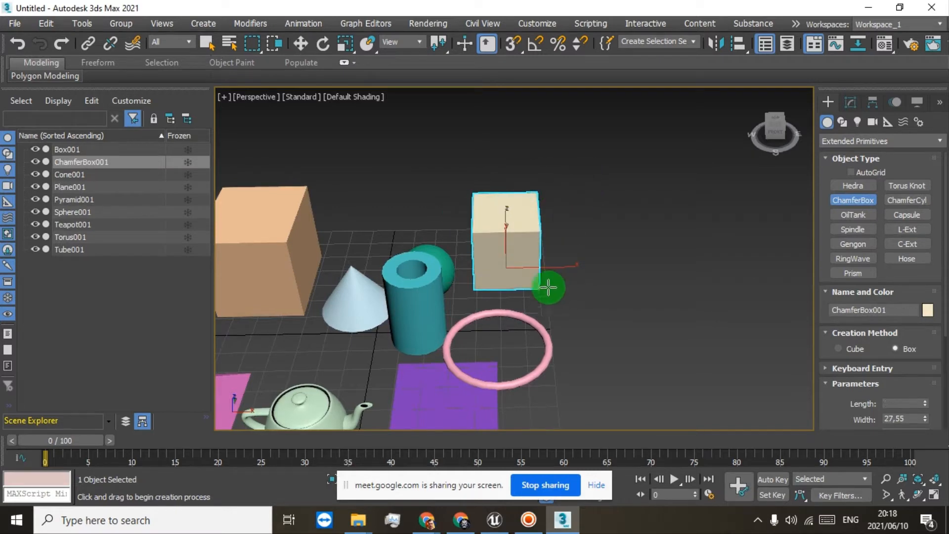
scroll(520, 244, up, 5)
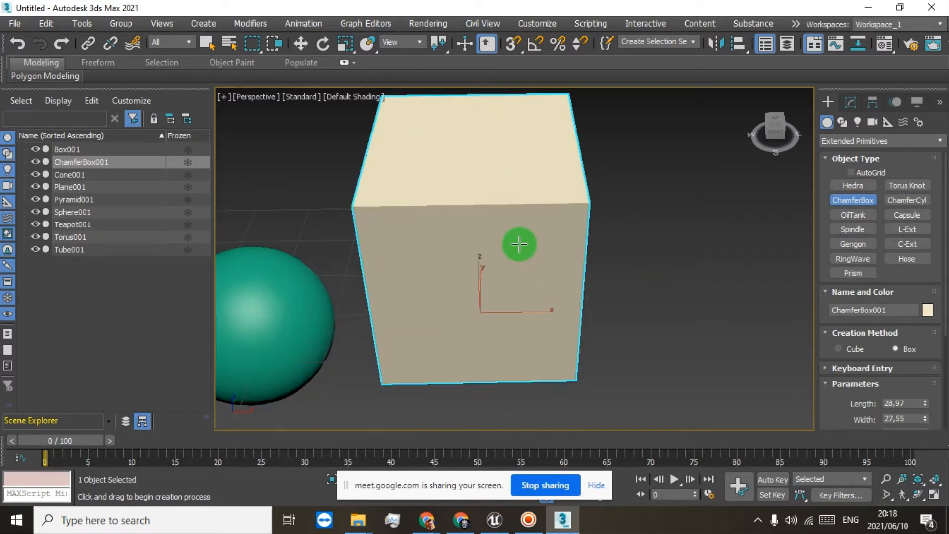
scroll(591, 248, down, 5)
scroll(542, 224, up, 3)
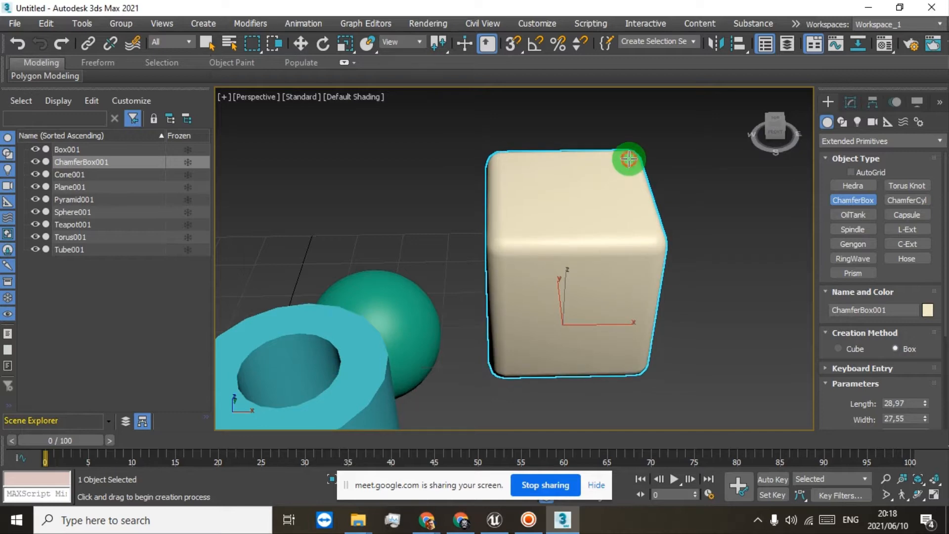
click(775, 126)
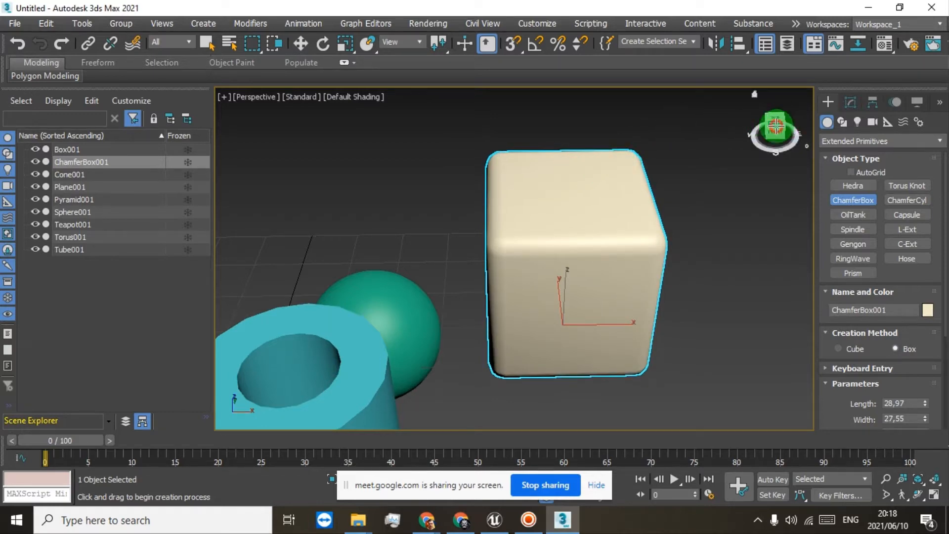
drag(775, 126, 805, 173)
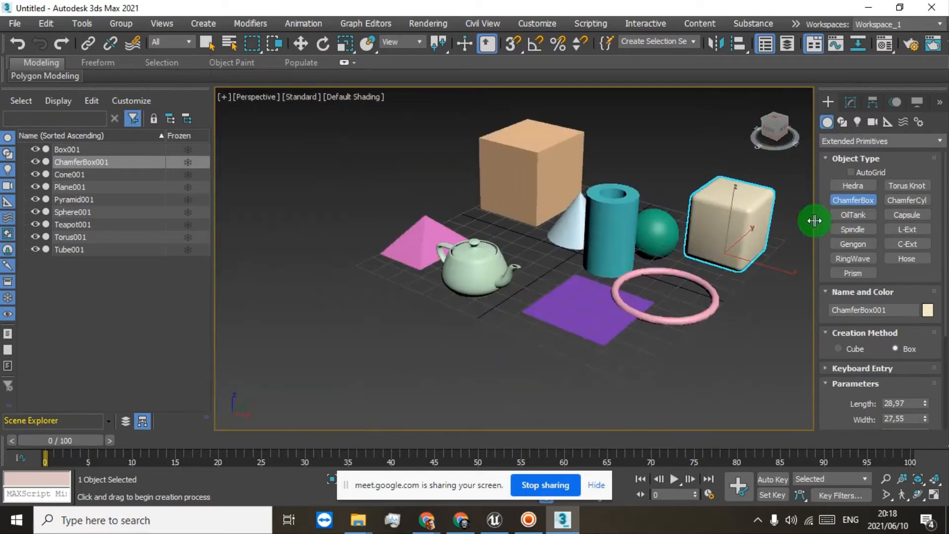
middle_drag(814, 220, 621, 240)
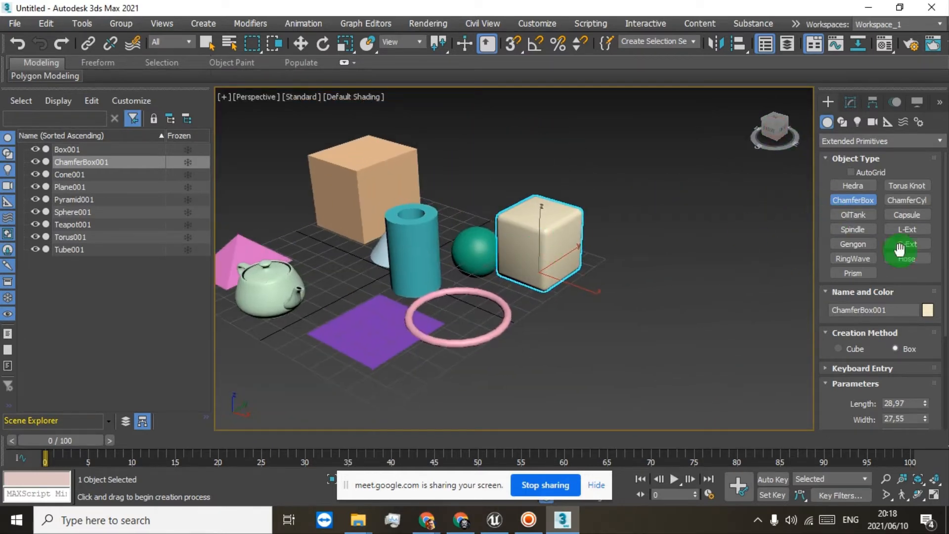
click(852, 200)
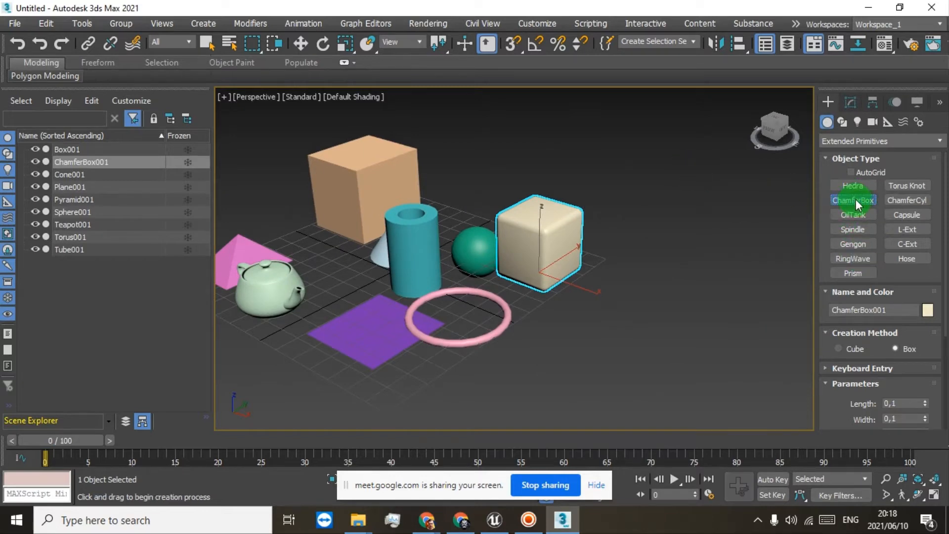
right_click(701, 212)
Create an L-Type Stair from the AEC Objects, spanning the area between the large box, the teapot and the tube.
click(216, 24)
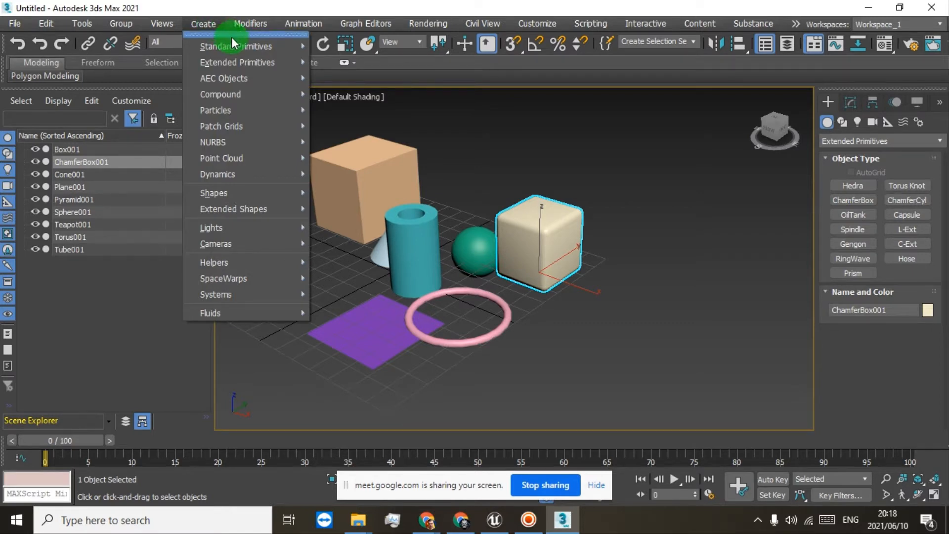
mouse_move(274, 48)
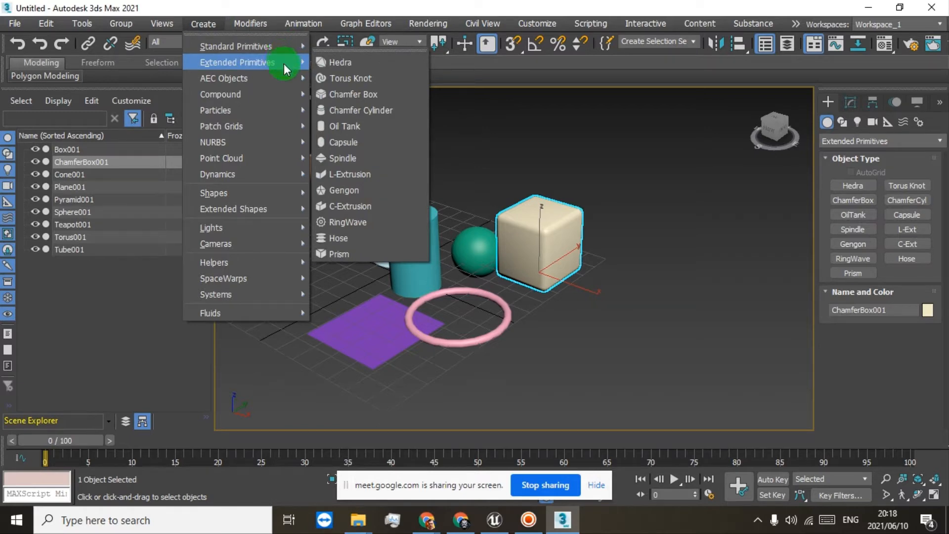
mouse_move(253, 79)
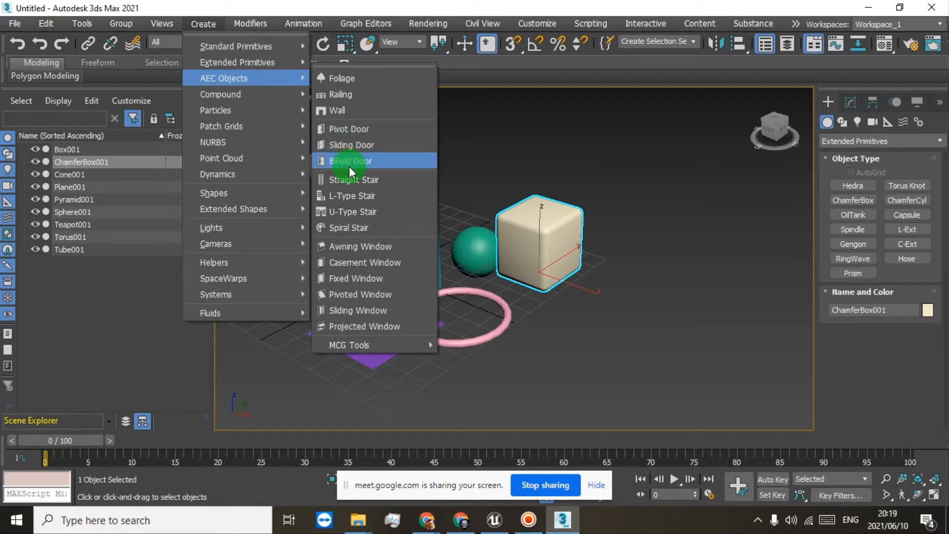
click(354, 198)
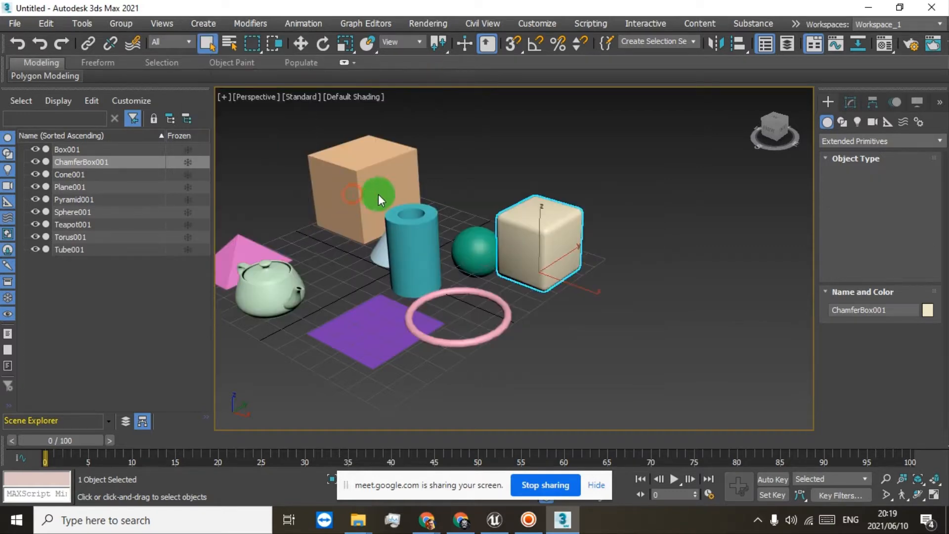
drag(321, 284, 385, 254)
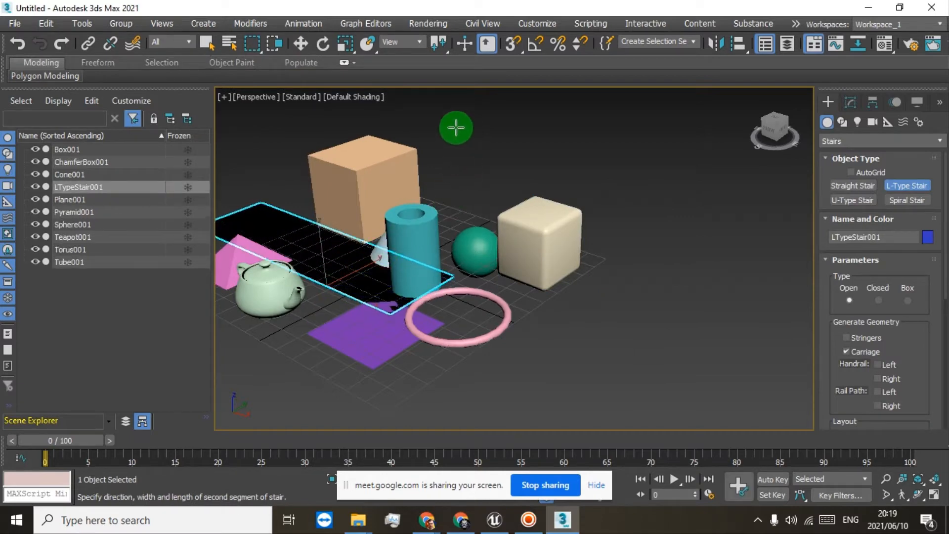
click(448, 152)
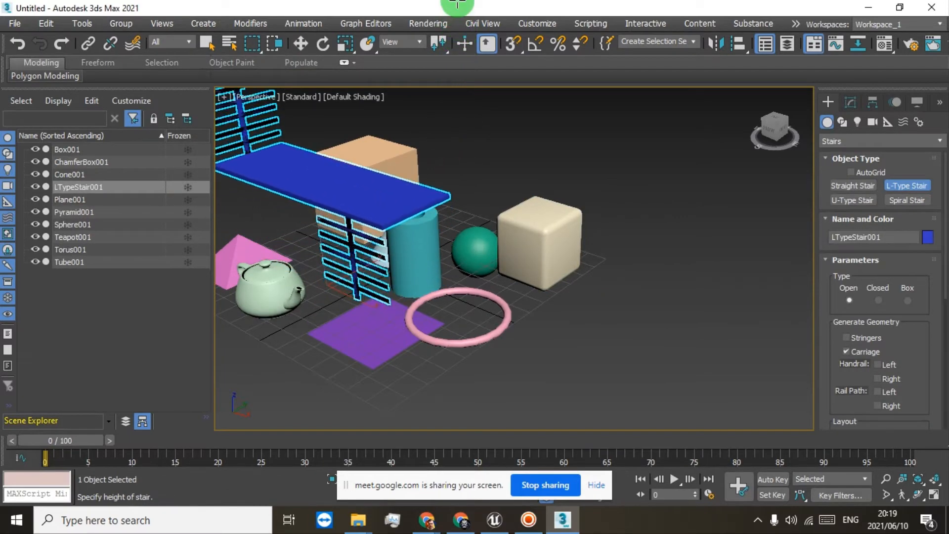
click(440, 68)
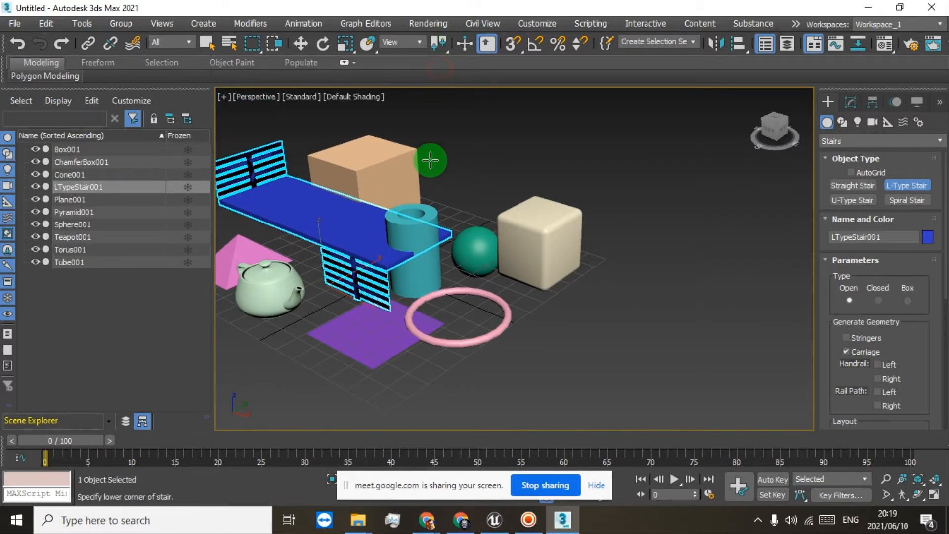
Delete the L-type stairs that cover the area in front of the large box.
scroll(410, 203, up, 1)
middle_drag(410, 203, 396, 286)
scroll(551, 152, down, 1)
scroll(552, 152, up, 1)
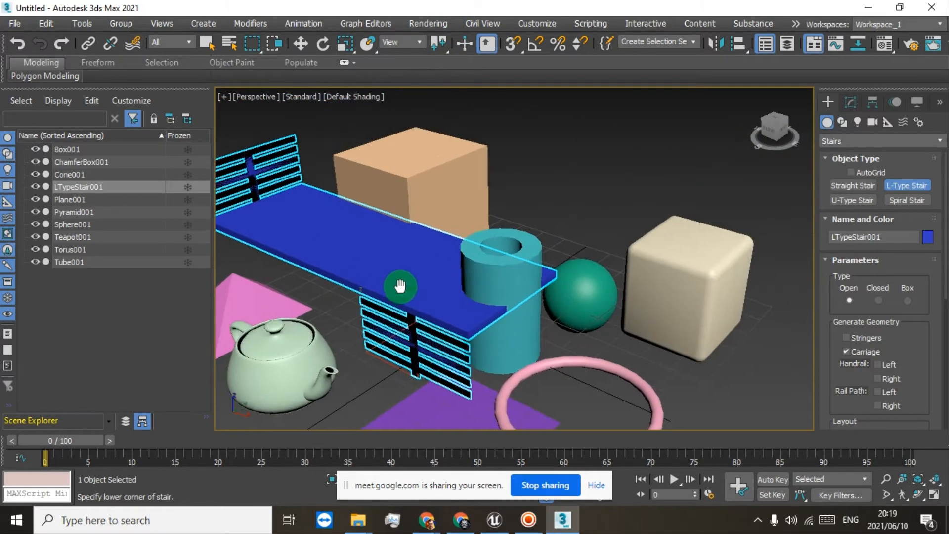
scroll(425, 240, down, 2)
scroll(418, 240, up, 1)
scroll(417, 239, down, 1)
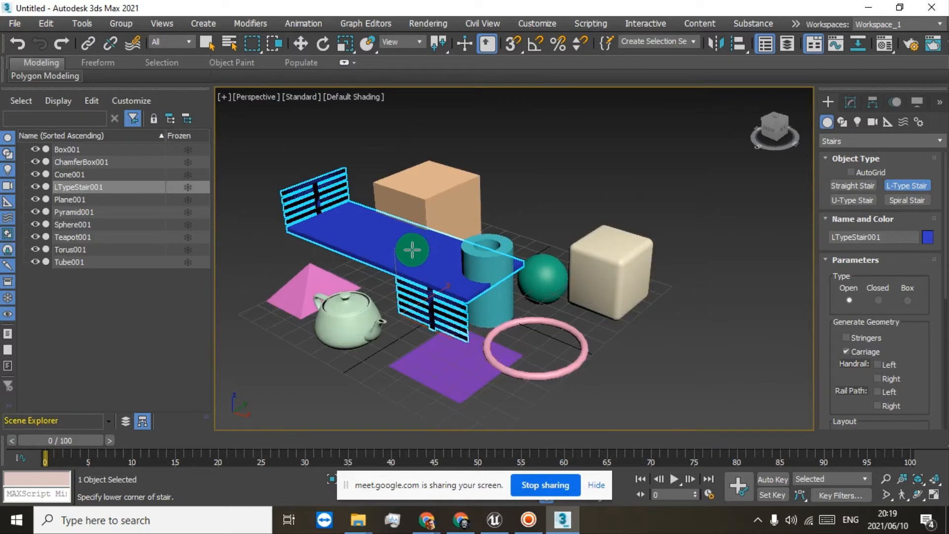
scroll(414, 248, up, 1)
scroll(411, 262, up, 1)
click(409, 268)
right_click(369, 298)
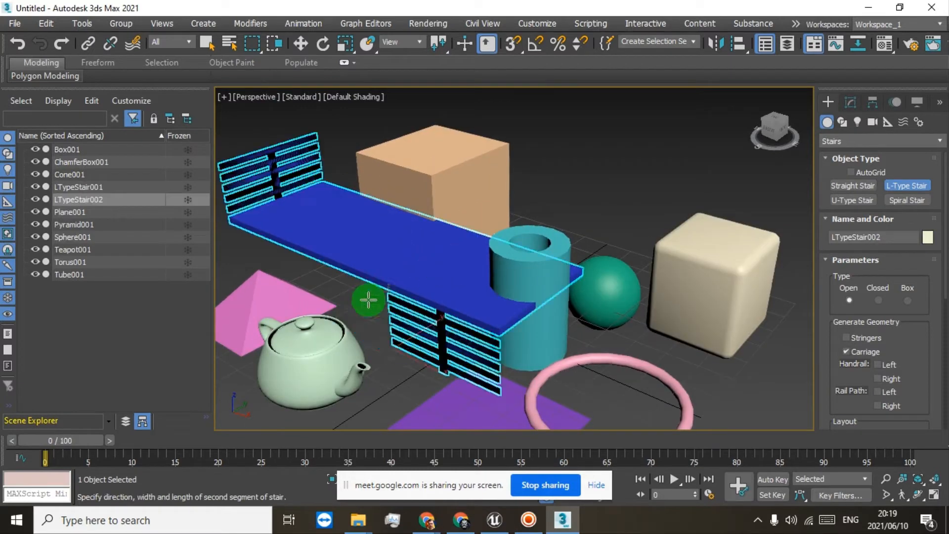
key(Delete)
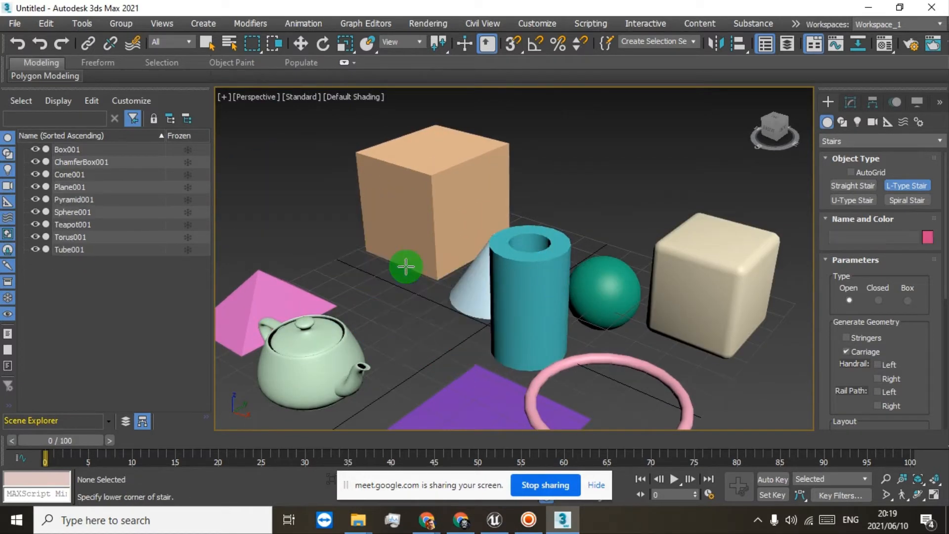
Create a Straight Stair across the sphere and the chamfer box, and delete it again.
click(864, 191)
drag(413, 310, 712, 423)
click(785, 183)
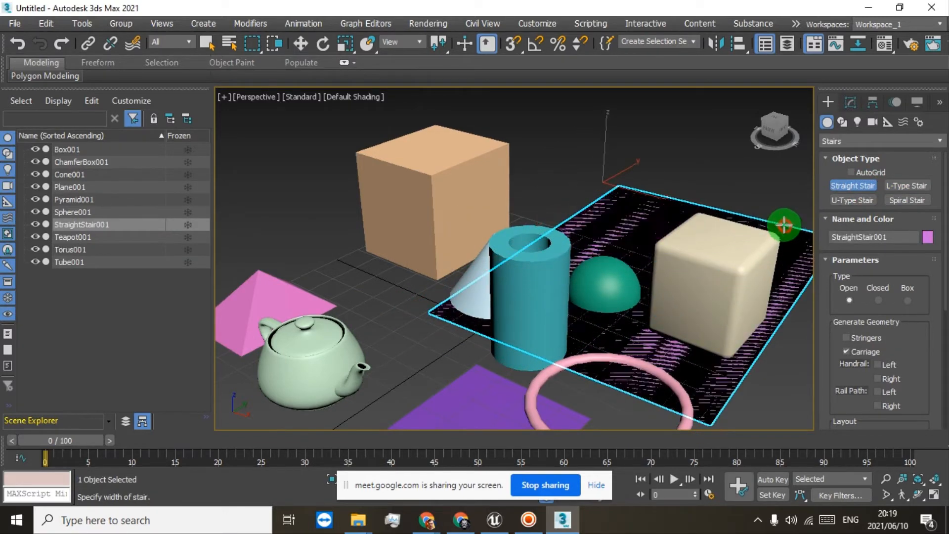
click(674, 93)
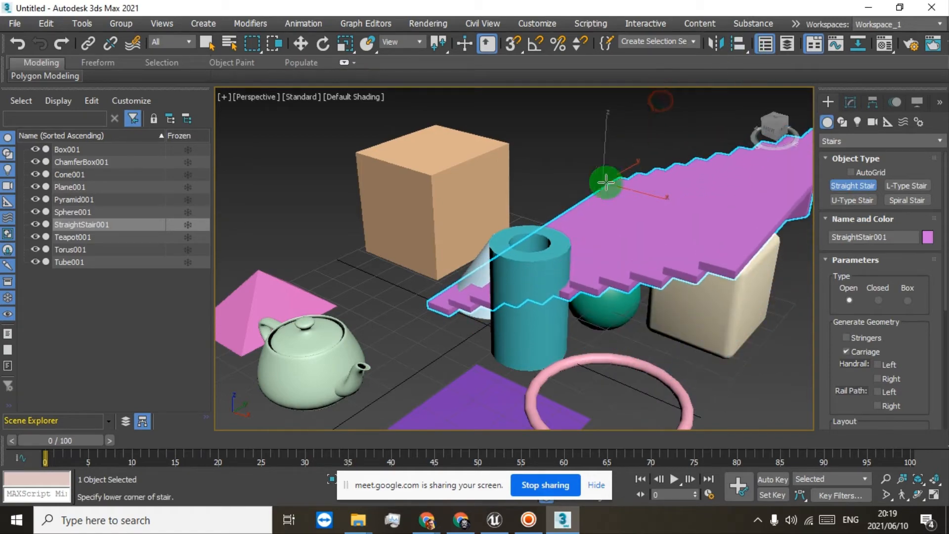
drag(785, 133, 236, 133)
key(Delete)
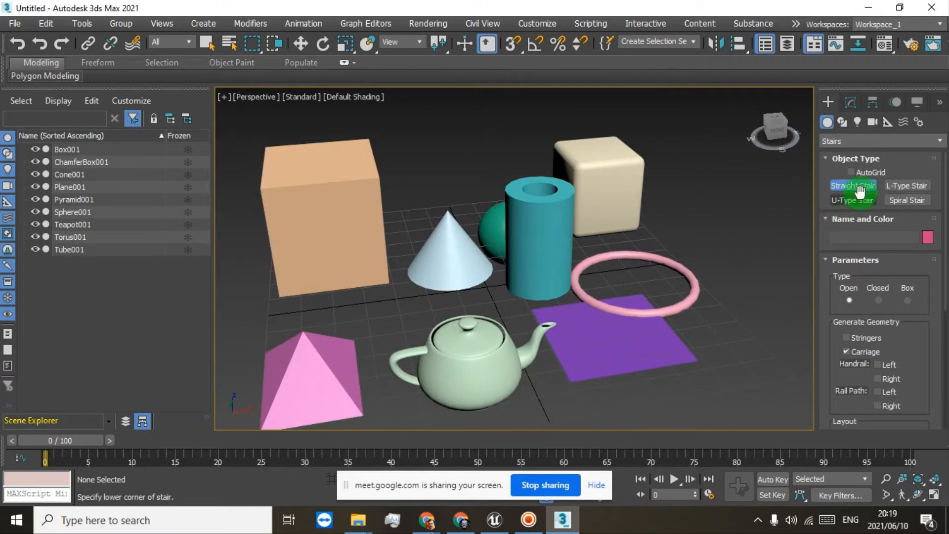
Review the object types offered under Extended Primitives, Compound Objects, Particle Systems and Patch Grids, and return to Standard Primitives.
click(837, 142)
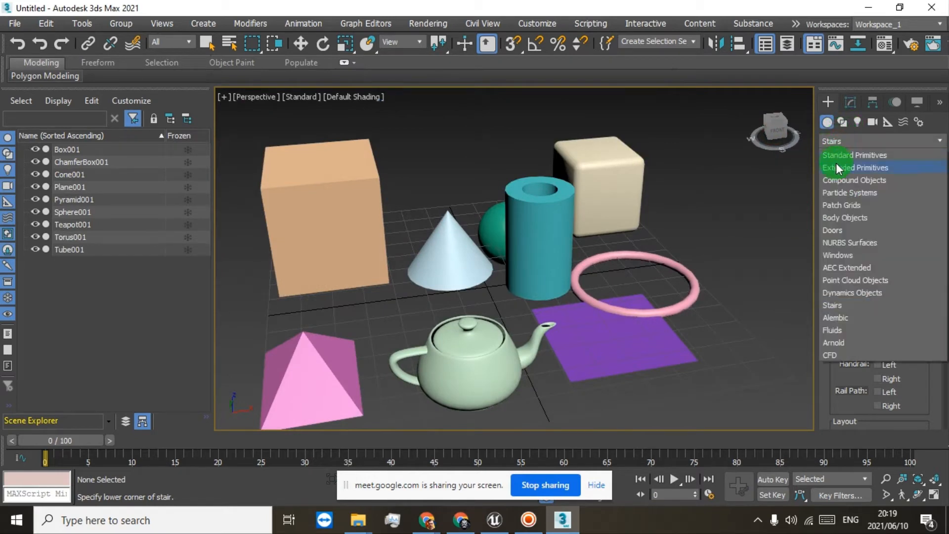
click(845, 139)
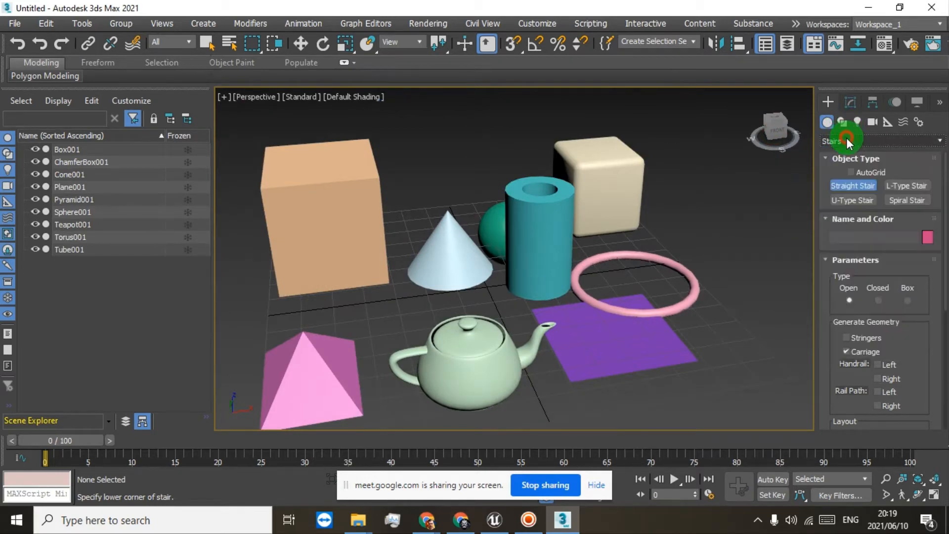
click(827, 140)
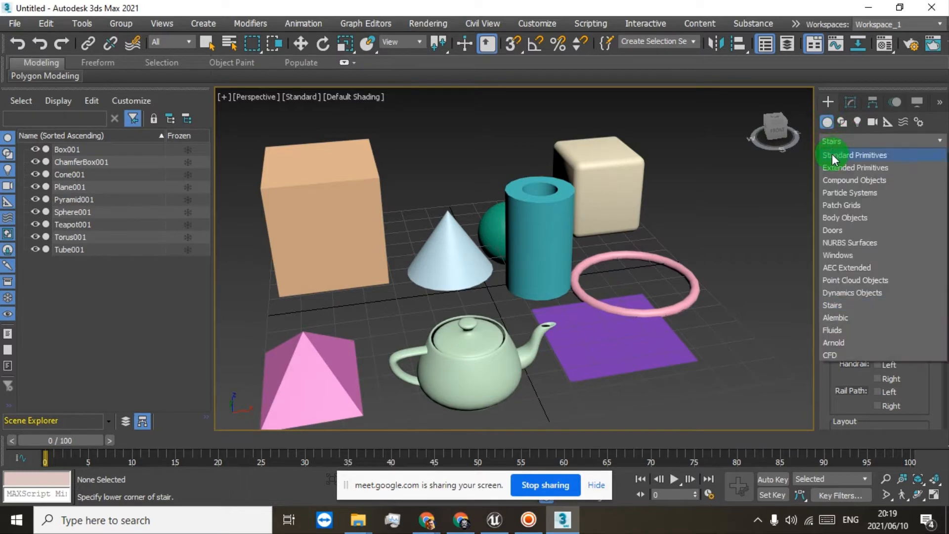
click(831, 152)
click(831, 142)
click(831, 166)
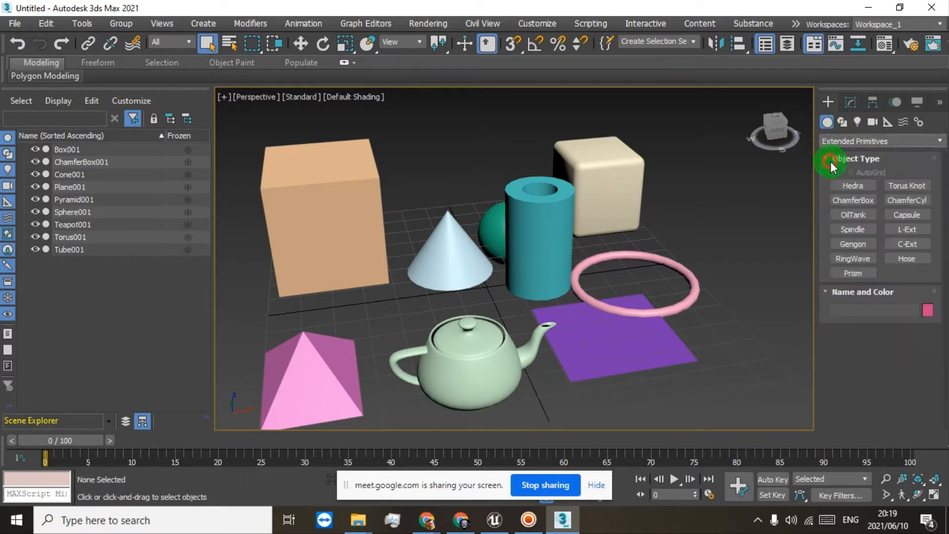
click(836, 141)
click(827, 181)
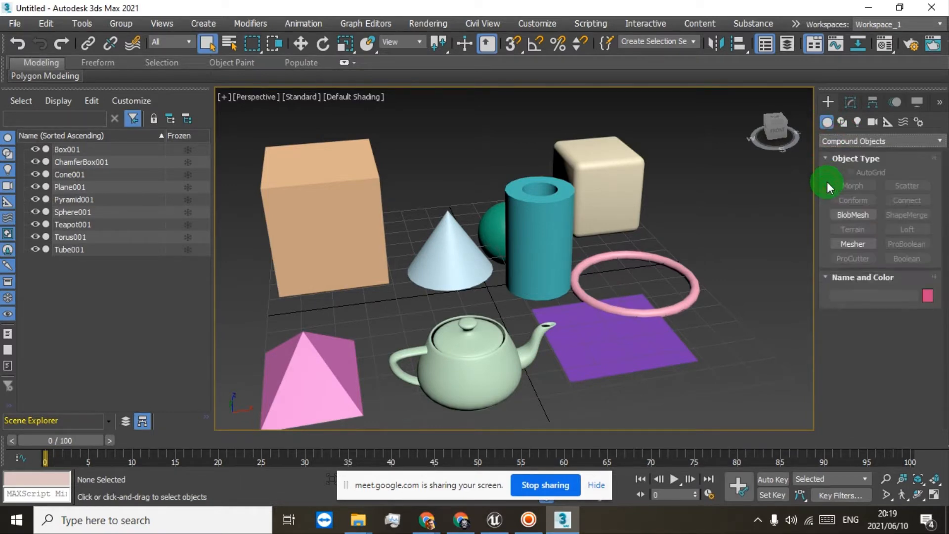
click(826, 142)
click(827, 193)
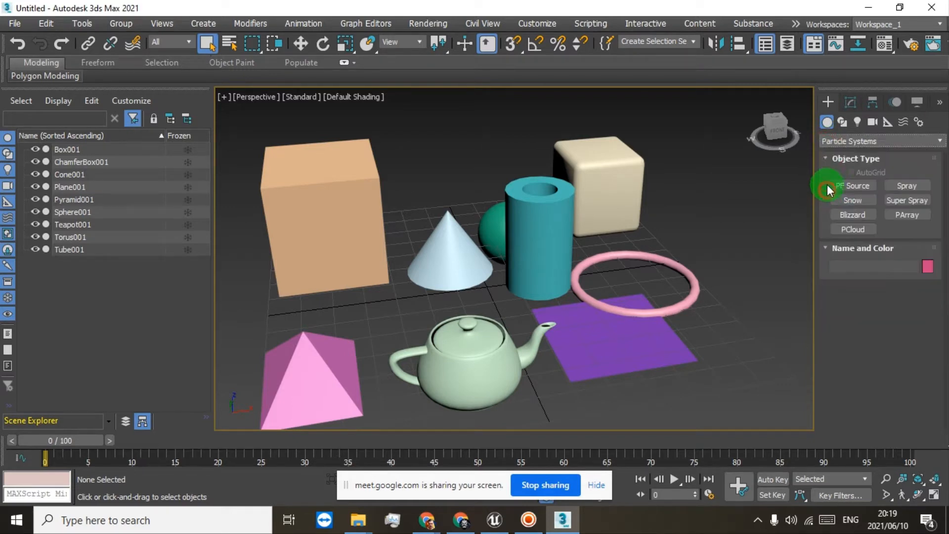
click(828, 142)
click(827, 207)
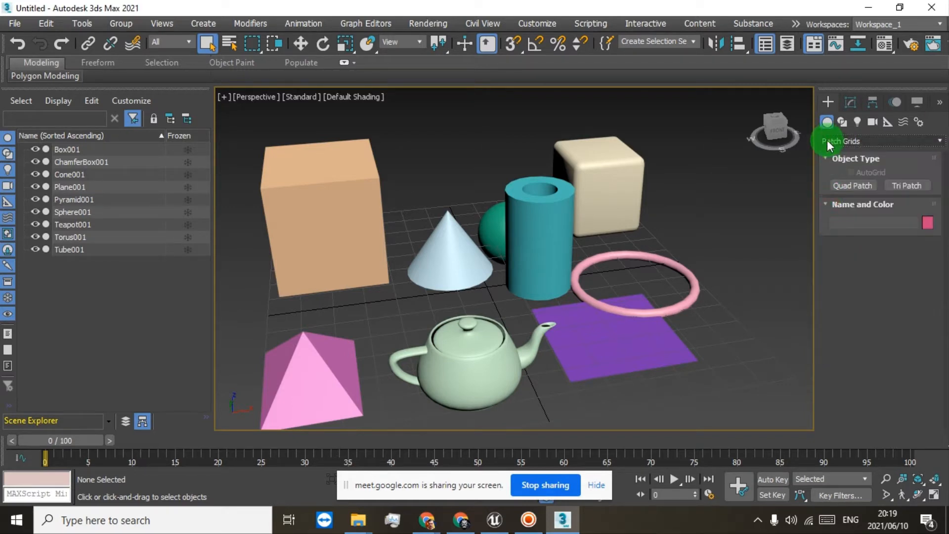
click(827, 141)
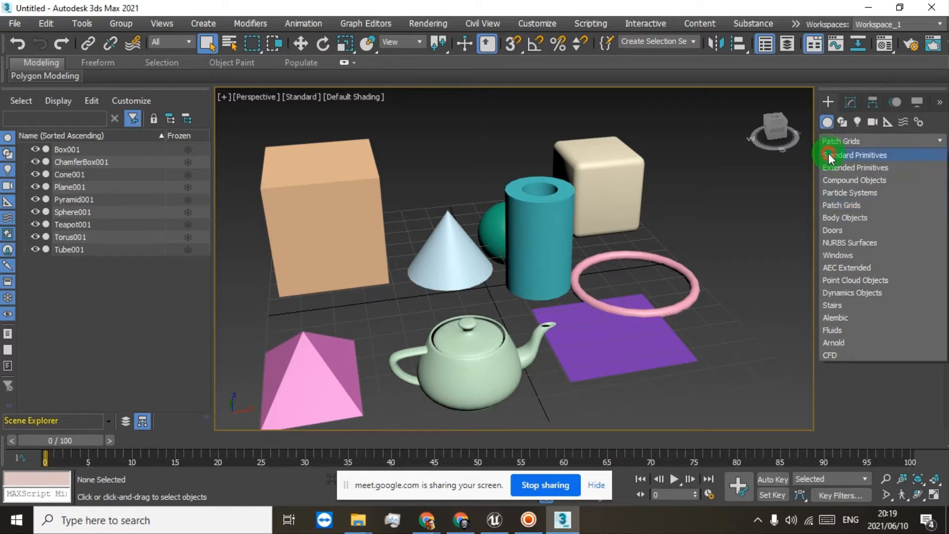
click(828, 154)
Select all objects in the scene and delete them.
scroll(538, 242, down, 3)
scroll(449, 211, down, 2)
scroll(442, 205, up, 3)
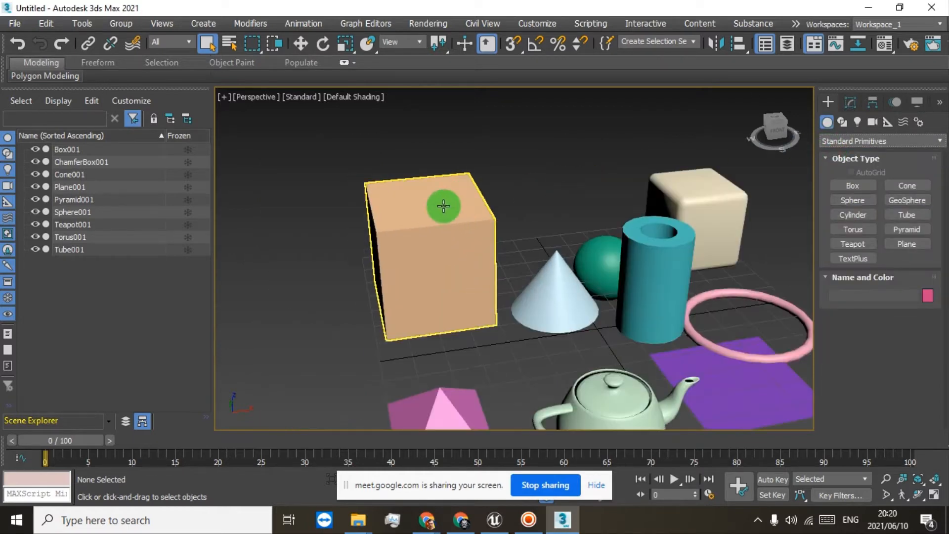
scroll(430, 185, down, 2)
drag(715, 385, 715, 385)
key(Delete)
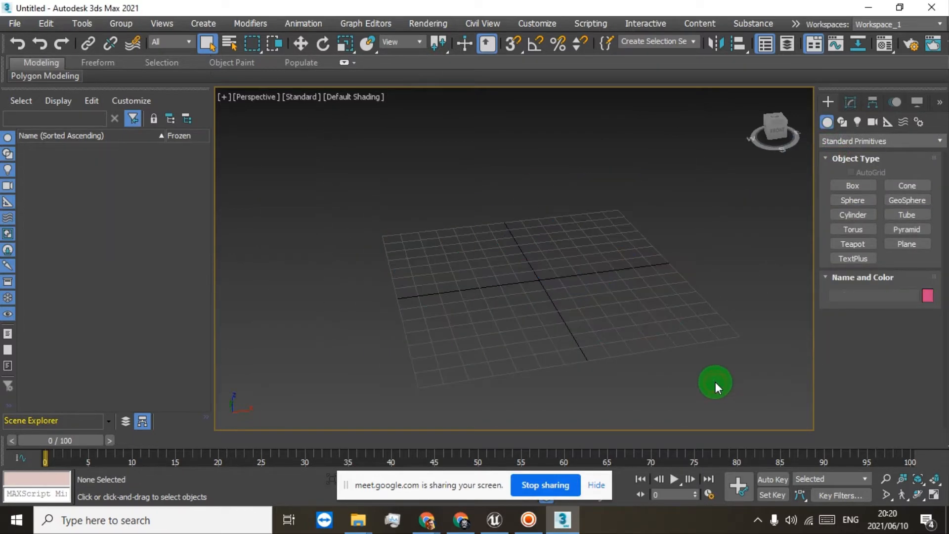
Review the available geometry creation categories, leaving Standard Primitives selected.
drag(771, 127, 736, 164)
middle_drag(736, 164, 581, 275)
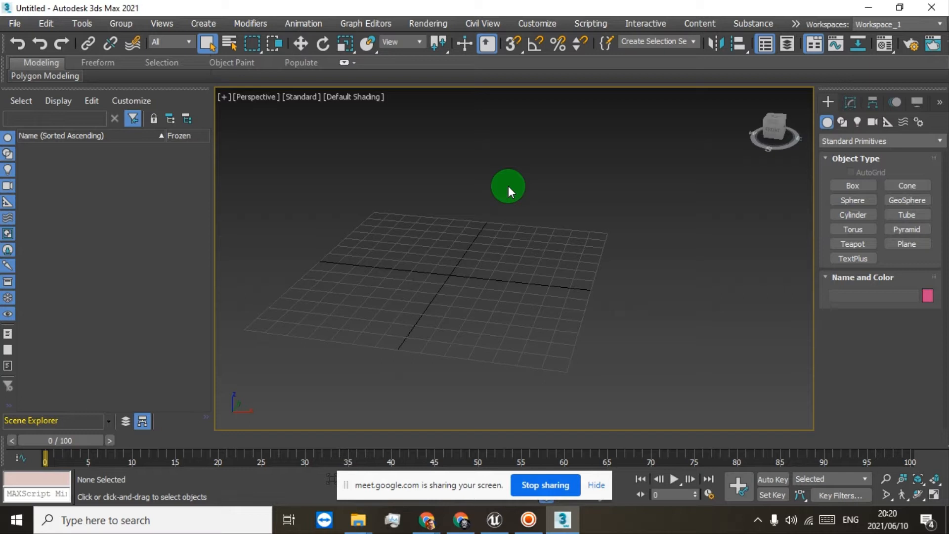
click(192, 27)
click(191, 25)
click(829, 146)
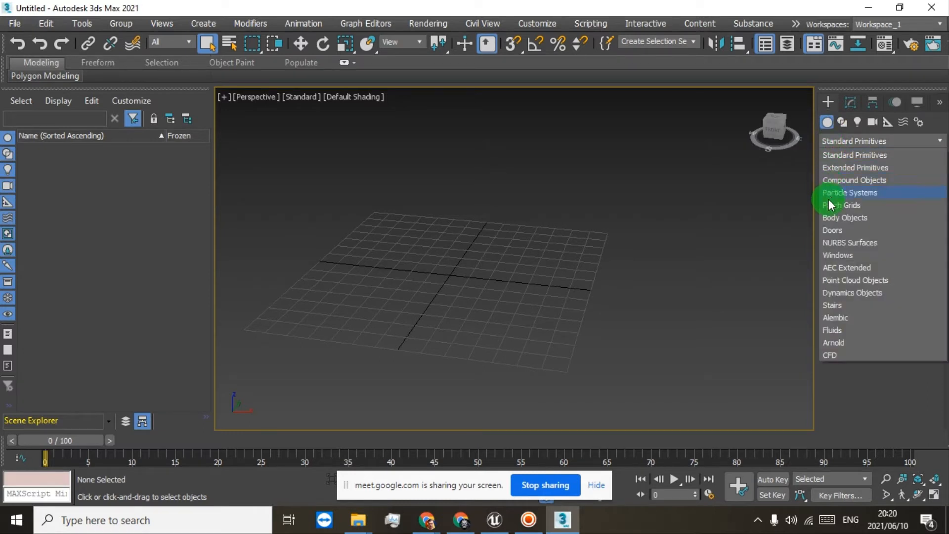
click(831, 142)
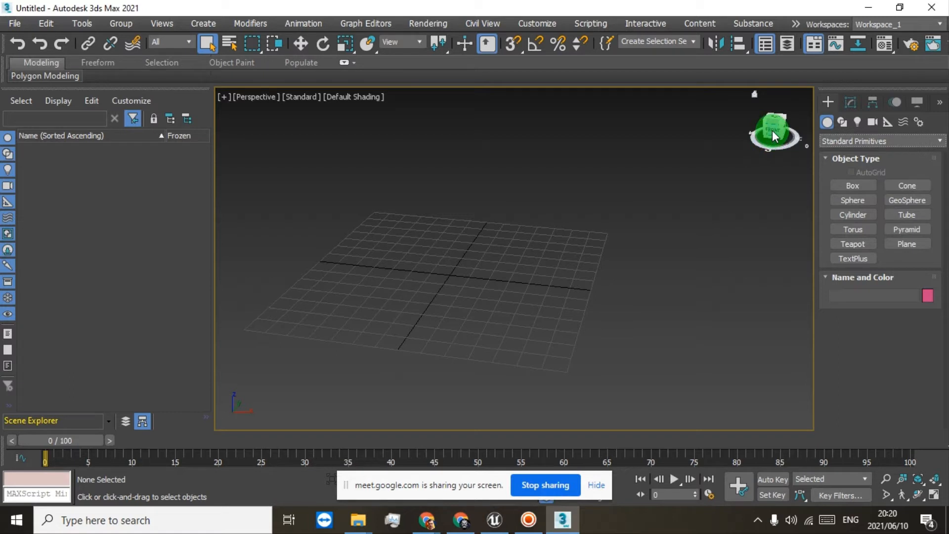
Examine the empty grid from the top, front and bottom with the ViewCube, orbiting between these orientations.
mouse_move(773, 135)
mouse_down()
mouse_move(705, 127)
mouse_move(596, 137)
mouse_move(684, 144)
mouse_move(775, 127)
mouse_up()
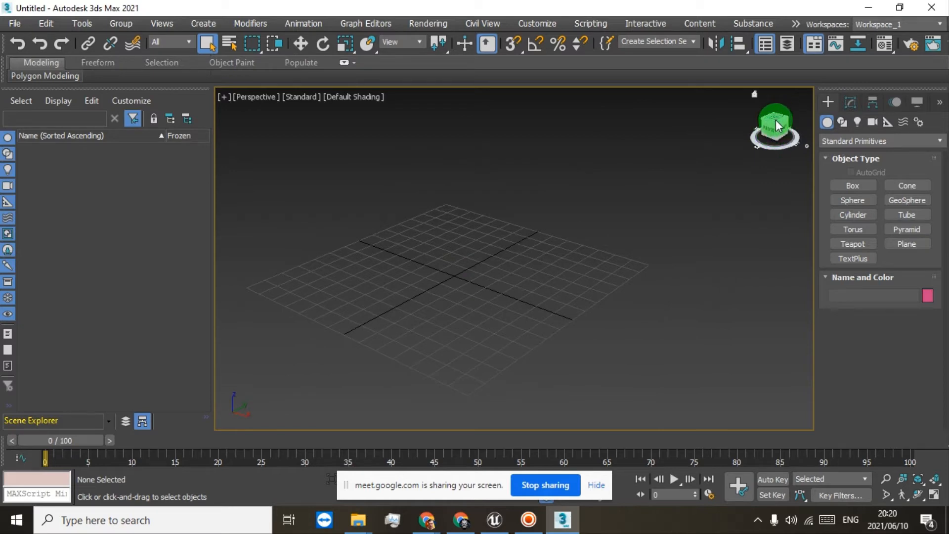
click(775, 120)
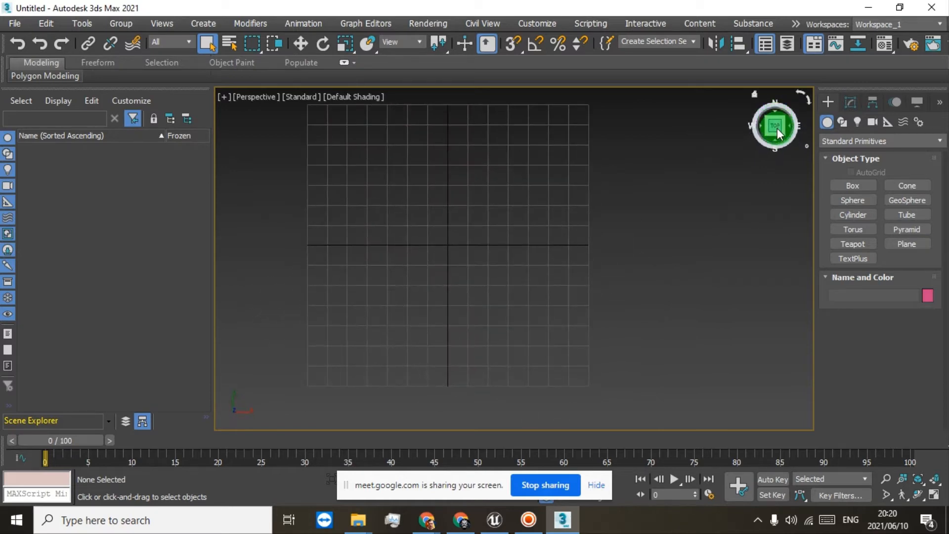
click(775, 132)
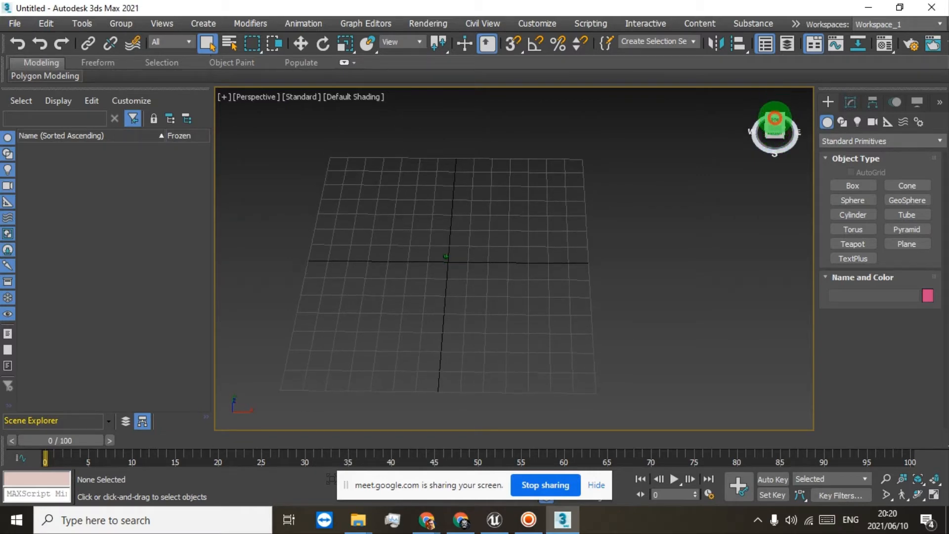
drag(774, 122, 768, 101)
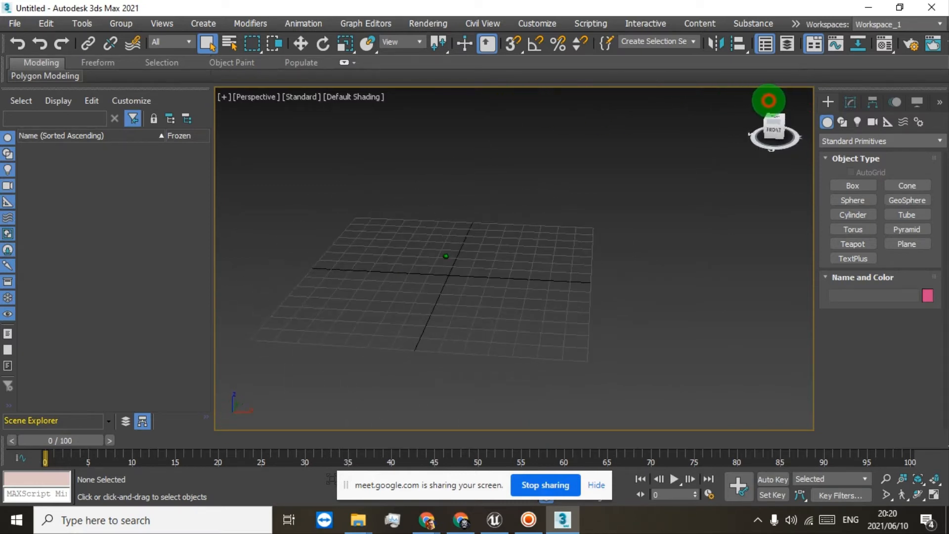
click(775, 128)
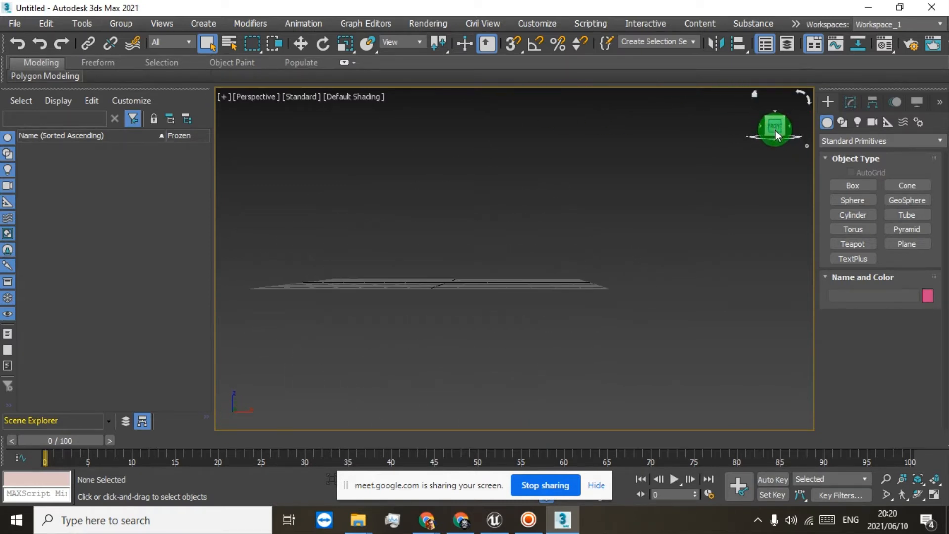
click(775, 135)
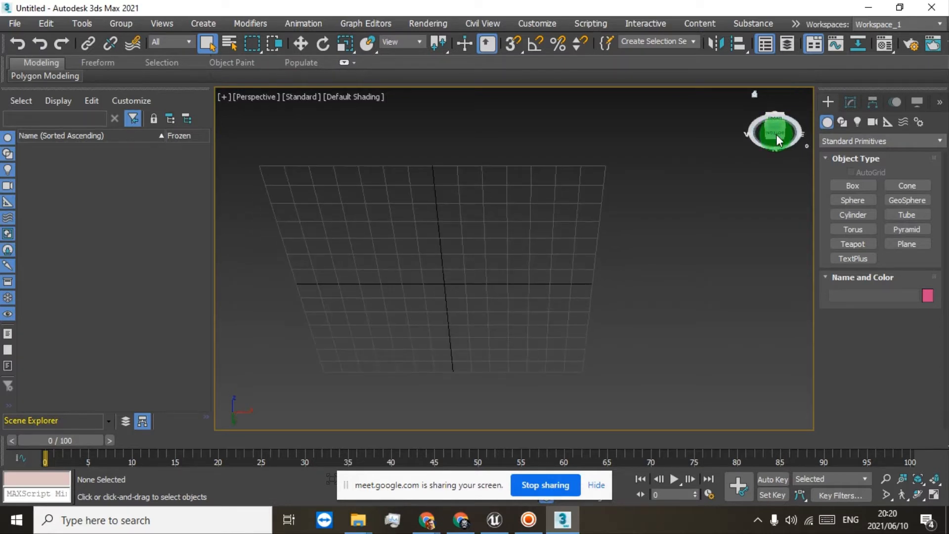
click(776, 132)
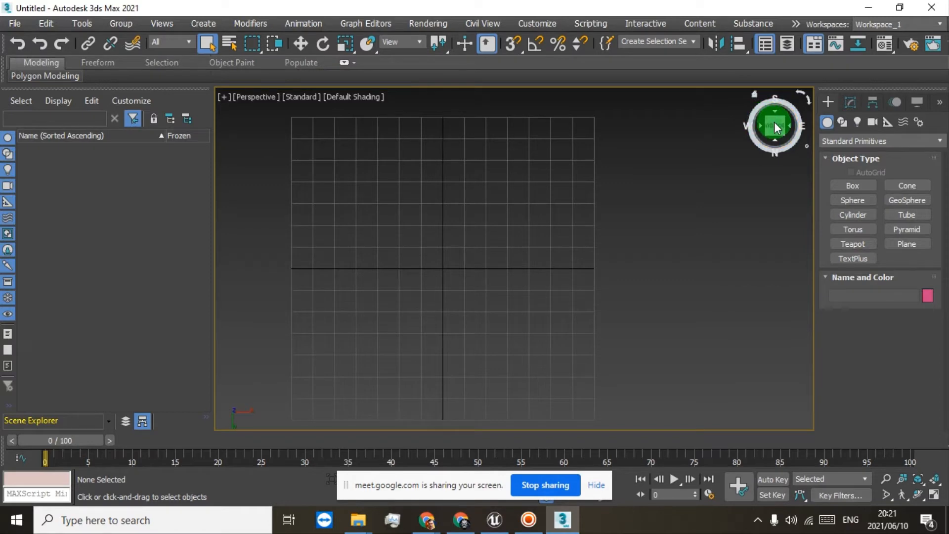
click(774, 125)
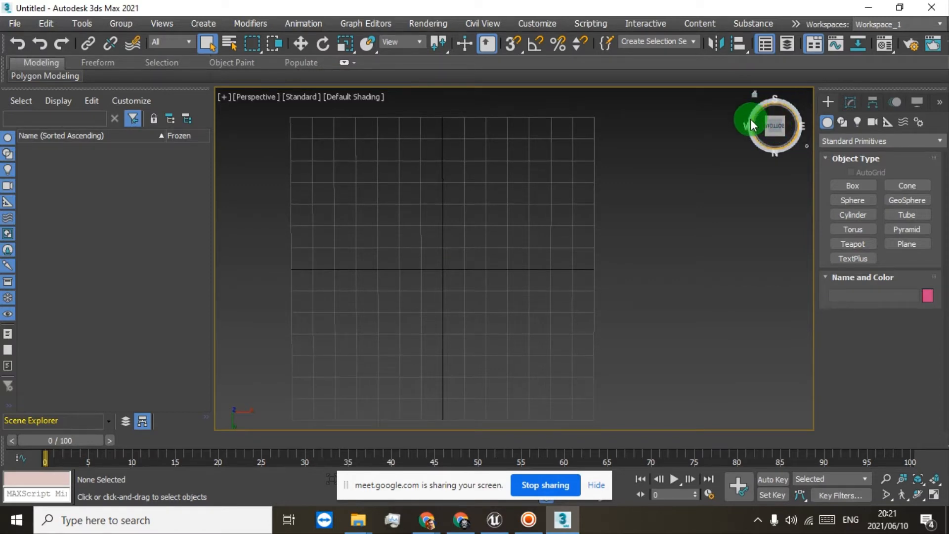
Orbit the empty grid from the bottom to an angled front perspective and travel forward and backward over it in Walk Through mode.
mouse_move(750, 124)
mouse_down()
mouse_move(754, 161)
mouse_move(232, 301)
mouse_move(742, 368)
mouse_move(692, 187)
mouse_move(737, 322)
mouse_move(627, 115)
mouse_move(709, 227)
mouse_move(787, 275)
mouse_move(699, 428)
mouse_move(630, 317)
mouse_move(616, 334)
mouse_move(750, 124)
mouse_move(778, 139)
mouse_move(773, 203)
mouse_up()
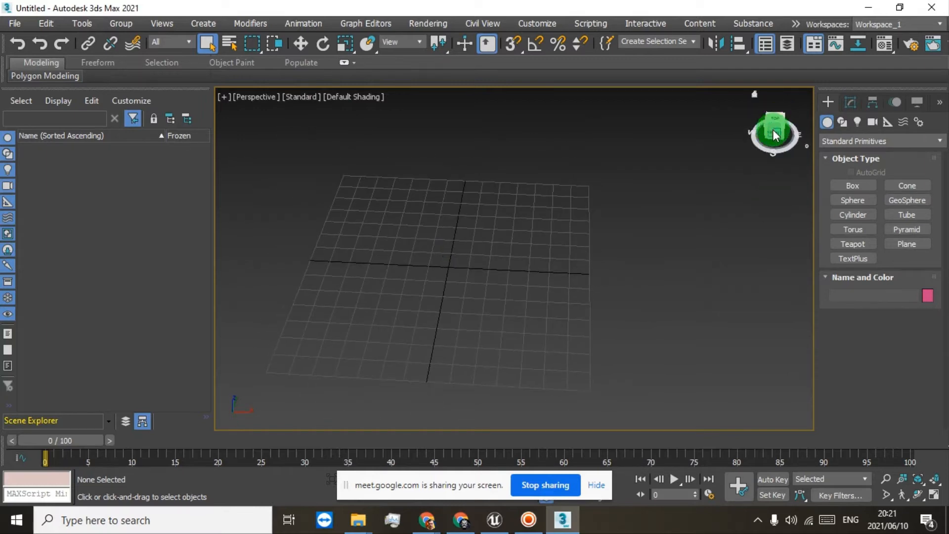
mouse_move(774, 135)
mouse_down()
mouse_move(776, 121)
mouse_move(771, 143)
mouse_up()
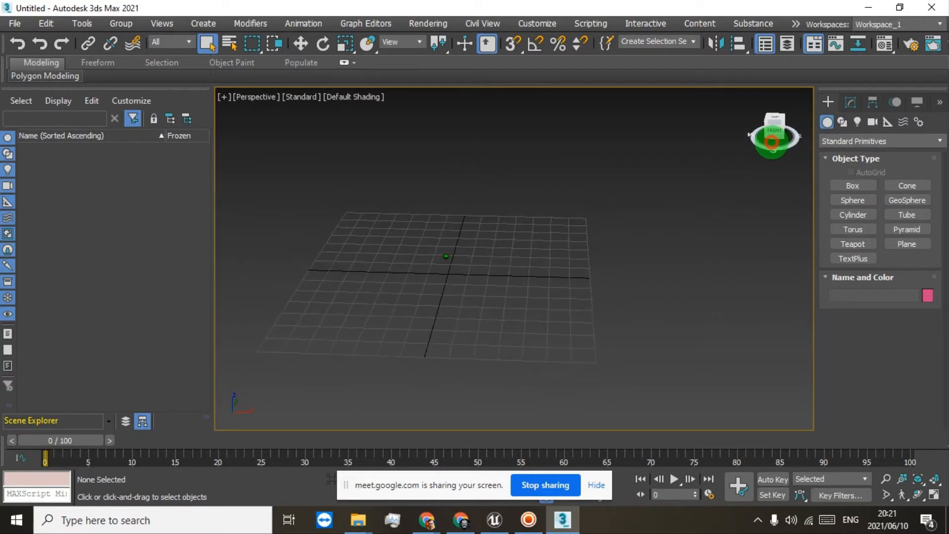
key(Up)
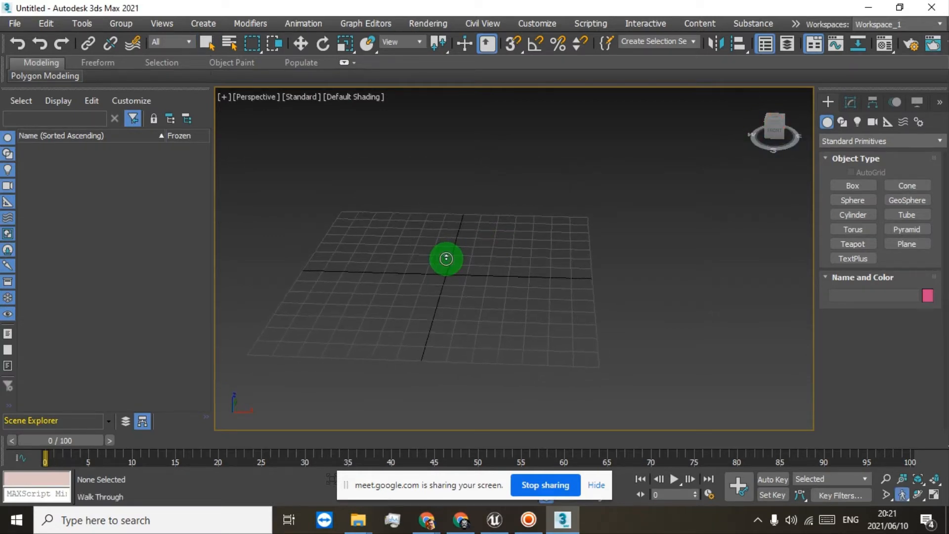
key(Up)
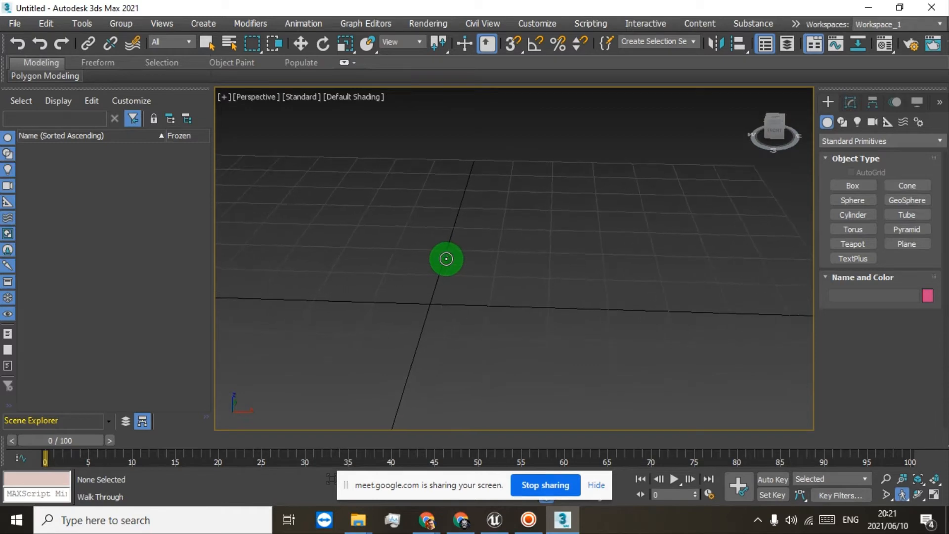
key(Down)
key(Up)
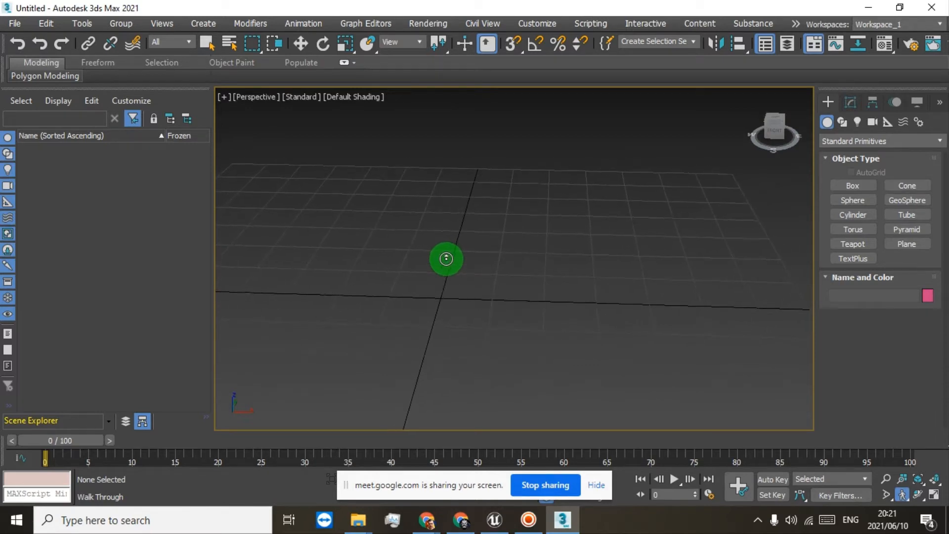
key(Down)
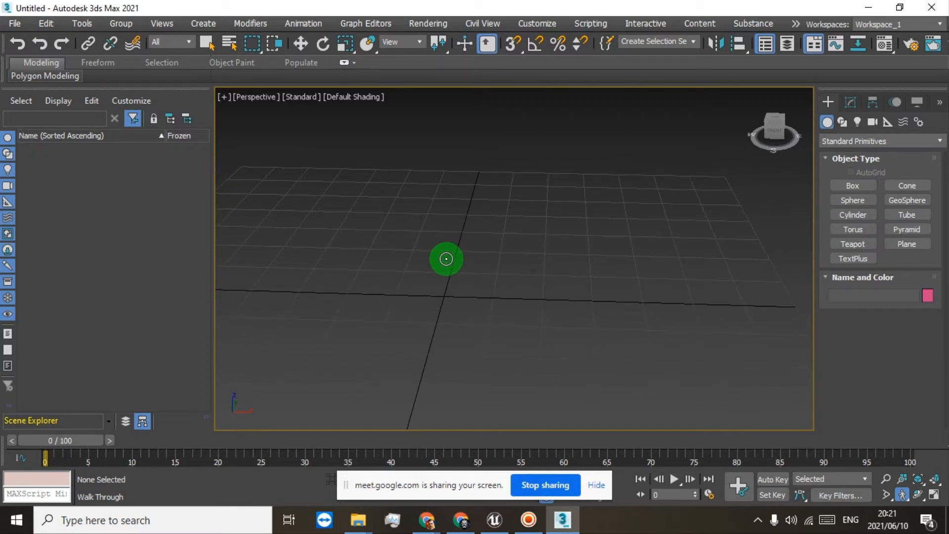
key(Up)
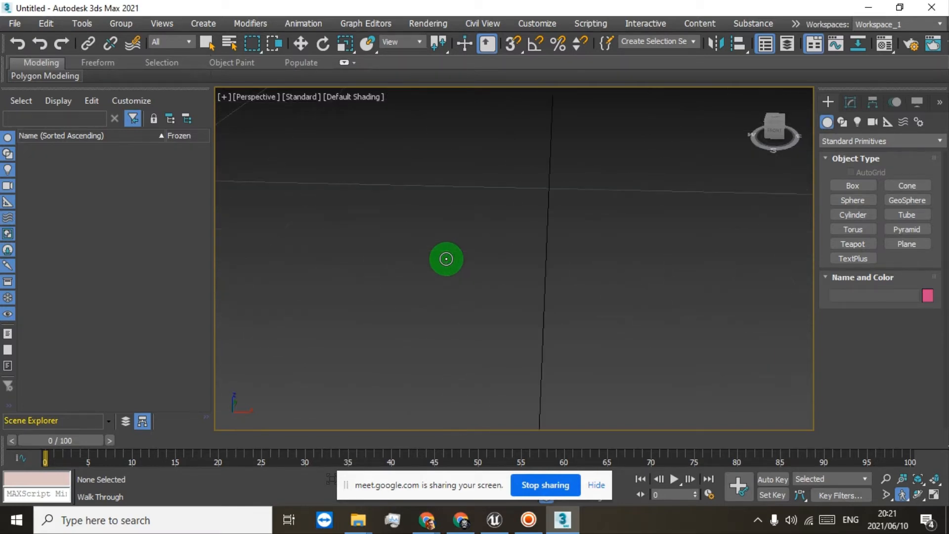
Examine the empty grid at close and distant range by zooming in and out repeatedly.
scroll(446, 260, down, 10)
scroll(447, 261, up, 7)
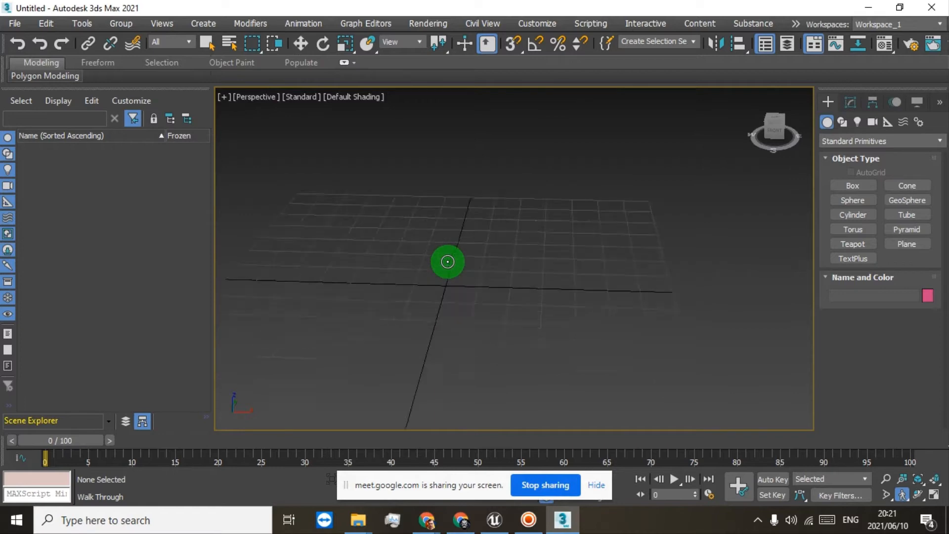
scroll(447, 261, down, 6)
scroll(448, 261, up, 7)
scroll(447, 262, down, 4)
scroll(447, 261, up, 3)
scroll(447, 262, down, 7)
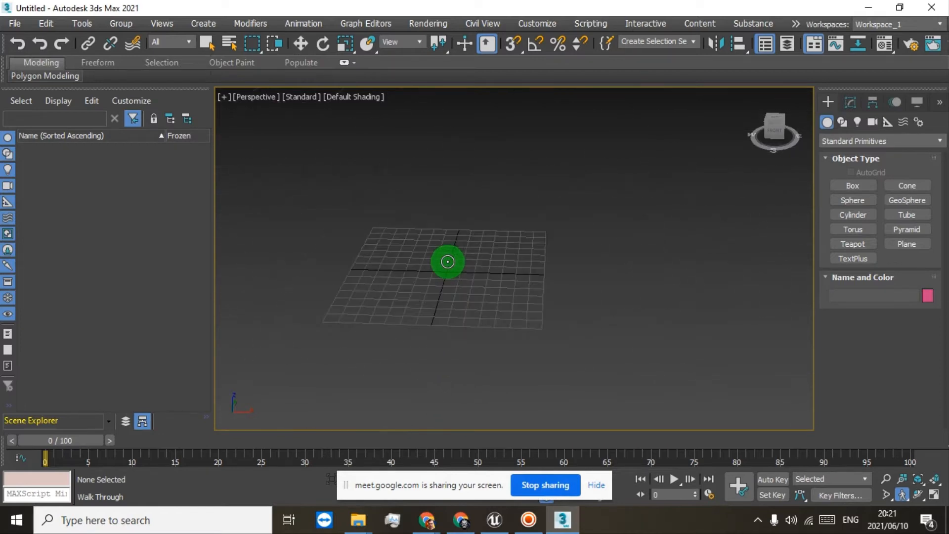
scroll(447, 262, up, 6)
scroll(448, 261, down, 6)
scroll(448, 261, up, 4)
scroll(447, 261, down, 2)
scroll(447, 261, up, 5)
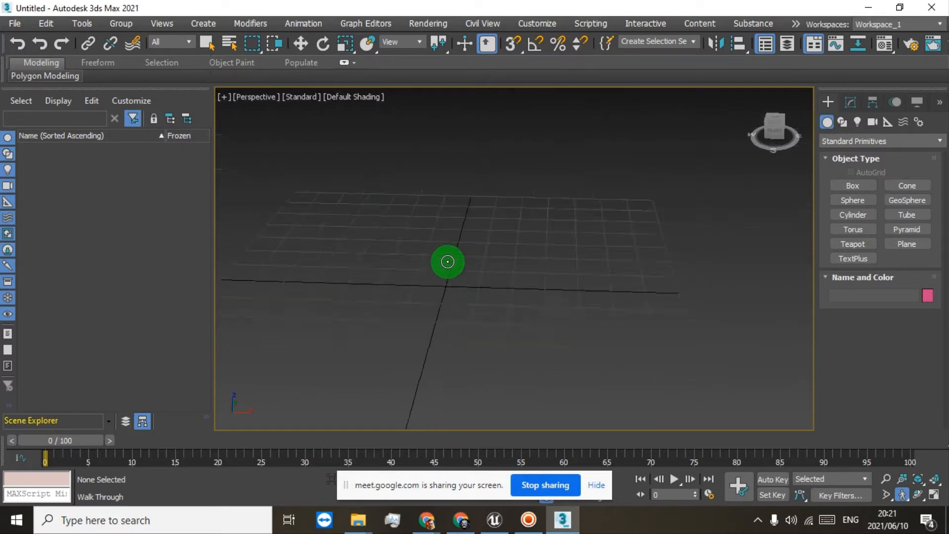
scroll(447, 261, down, 4)
scroll(447, 261, up, 3)
scroll(447, 261, down, 3)
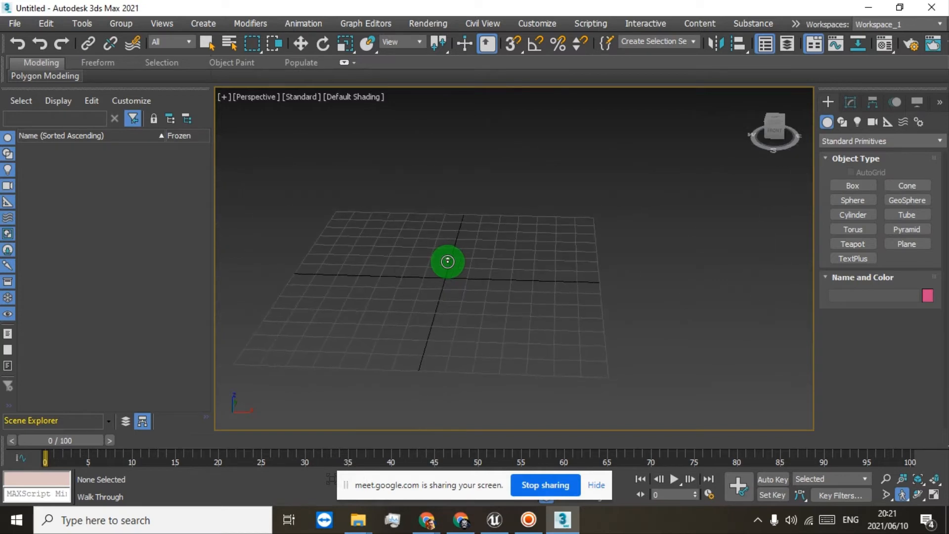
scroll(447, 261, up, 5)
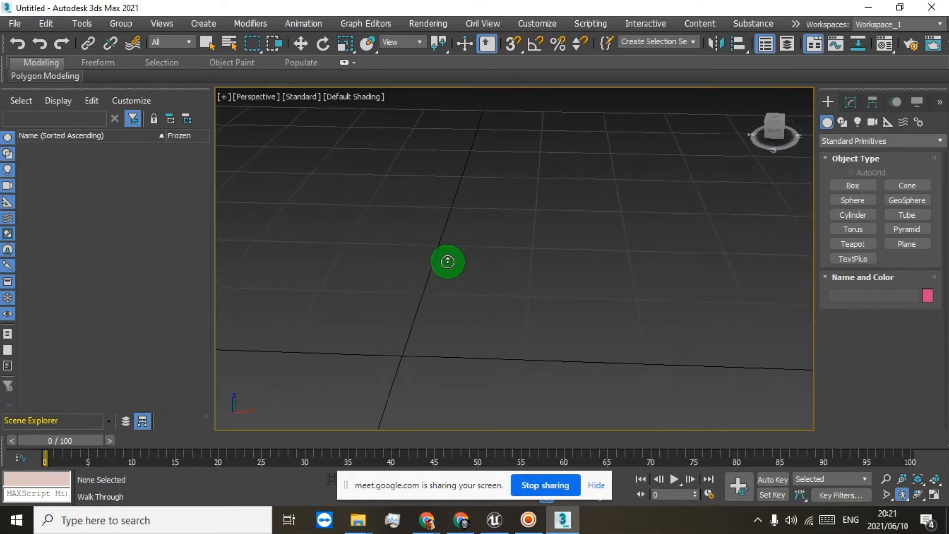
scroll(447, 262, up, 4)
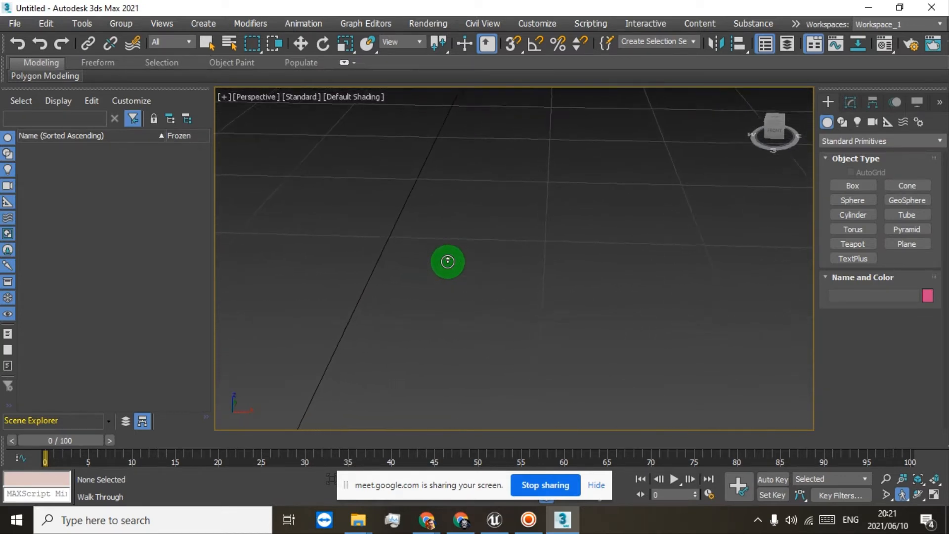
scroll(447, 261, up, 4)
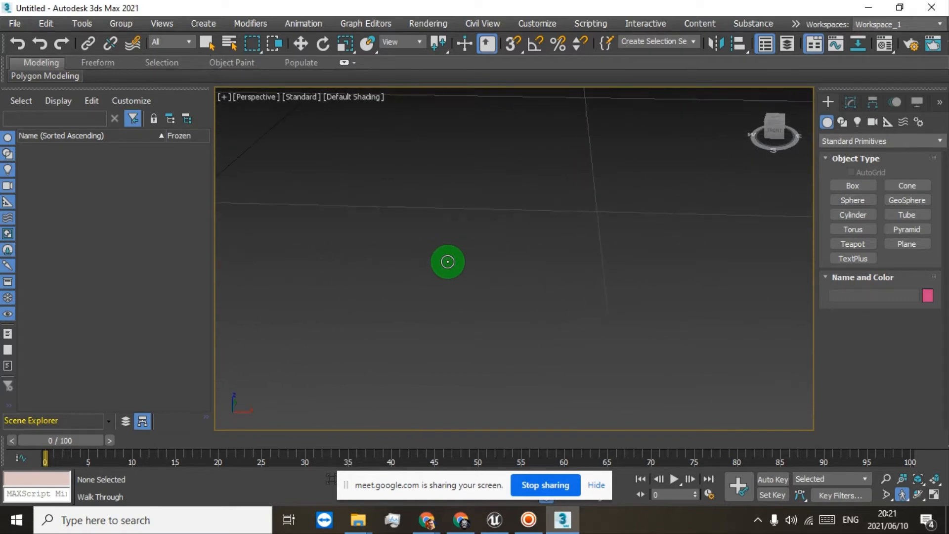
scroll(447, 261, up, 4)
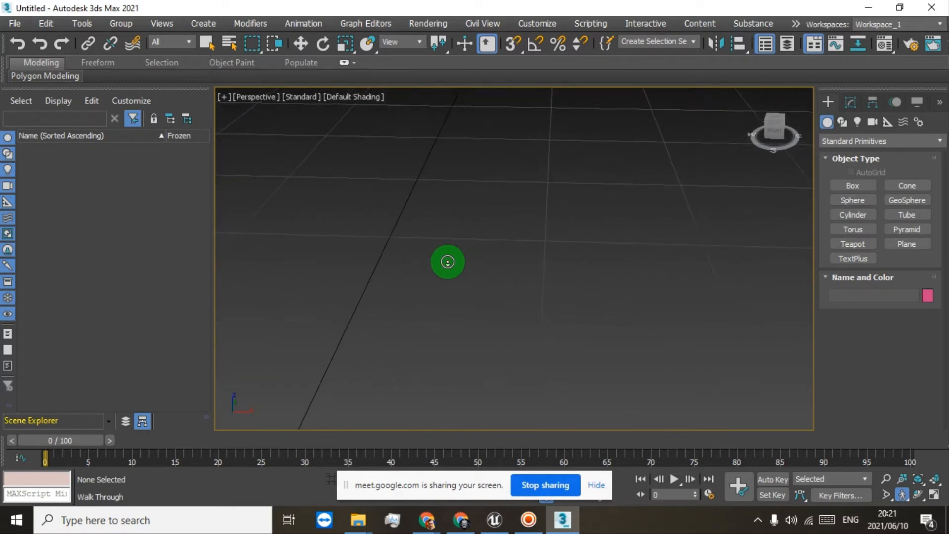
scroll(482, 255, down, 5)
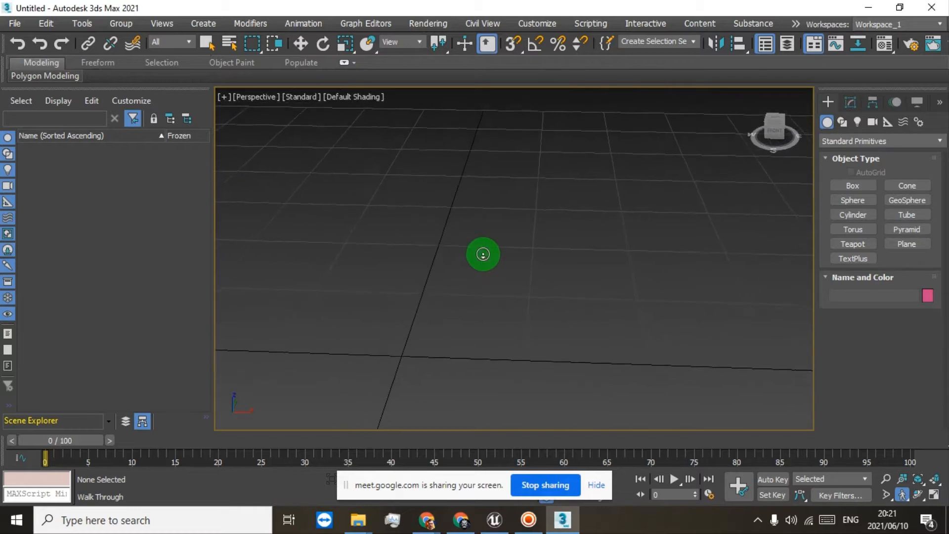
Examine the grid from low, back and corner angles with the ViewCube, walking forward and backward between orientations.
alt+middle_drag(482, 255, 479, 232)
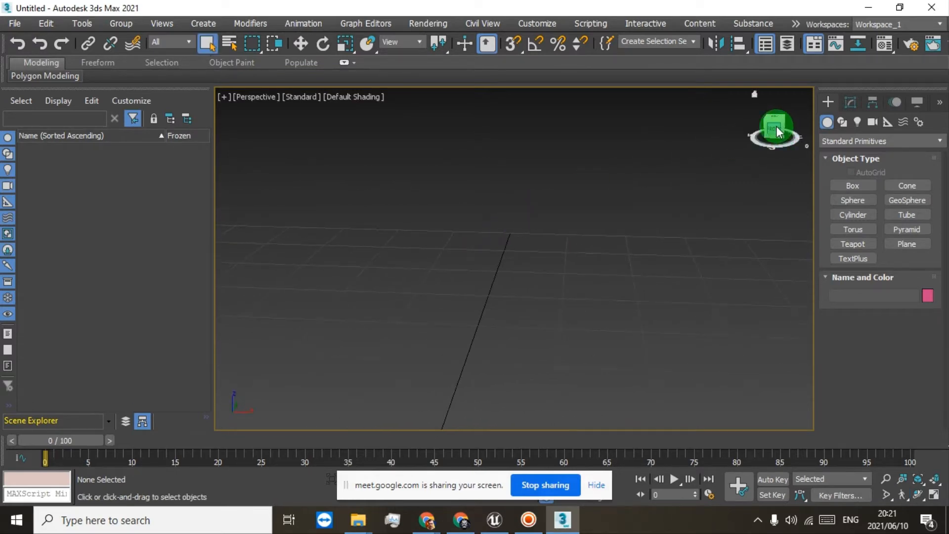
drag(776, 131, 570, 262)
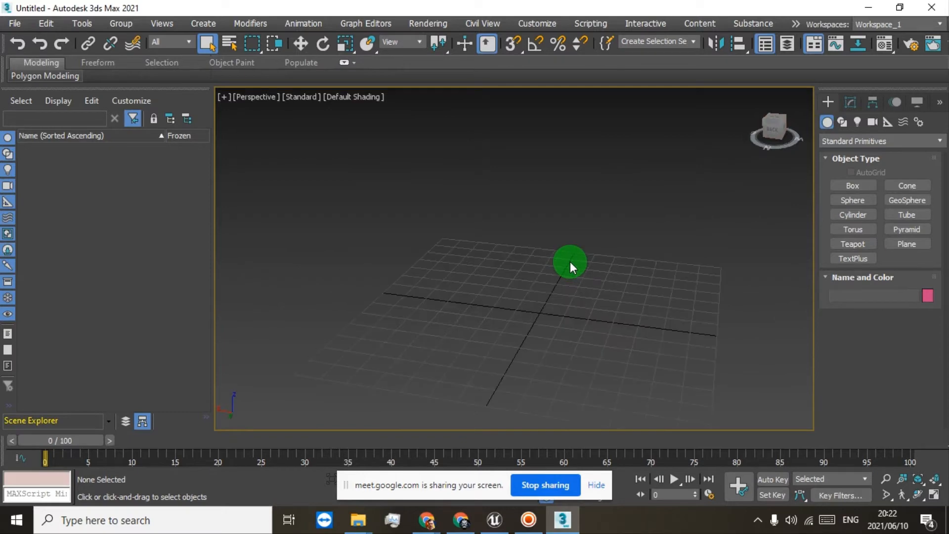
drag(774, 134, 253, 137)
key(Up)
key(Up)
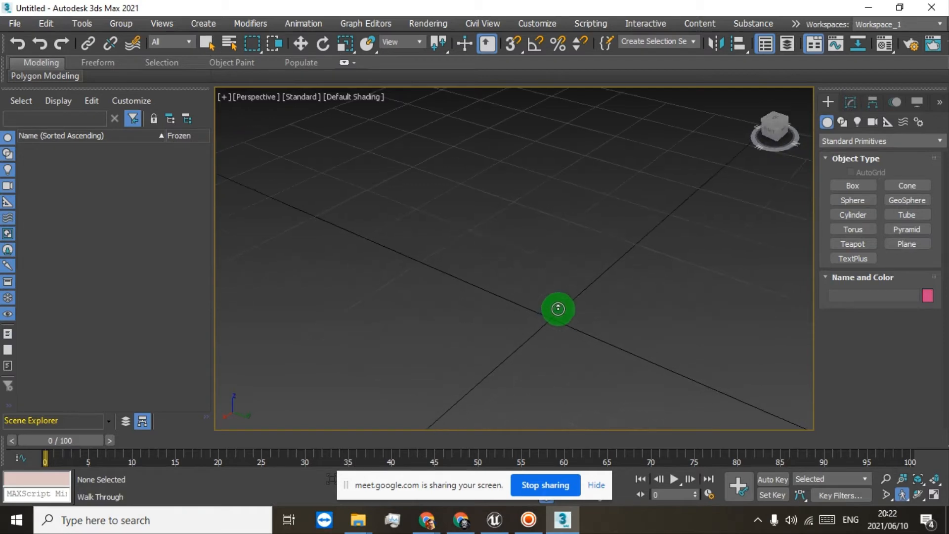
key(Down)
key(Up)
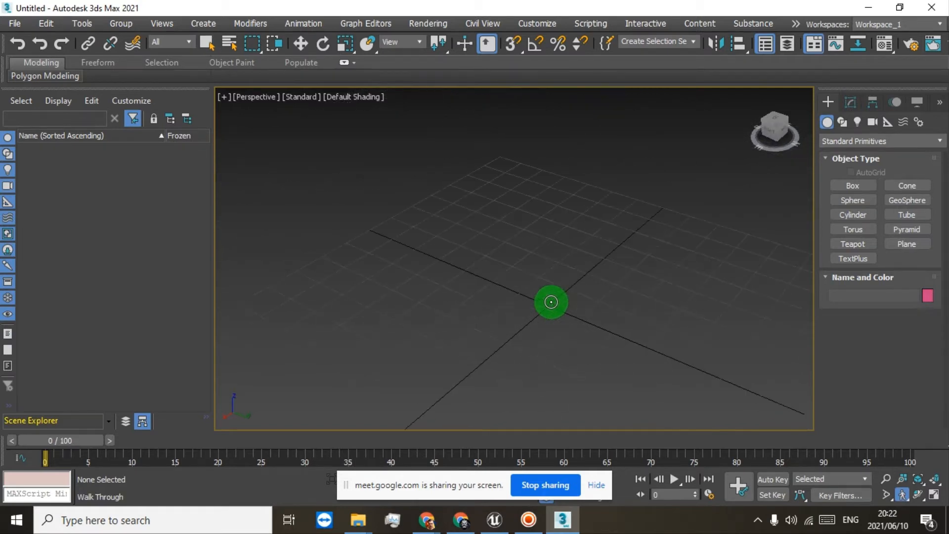
key(Down)
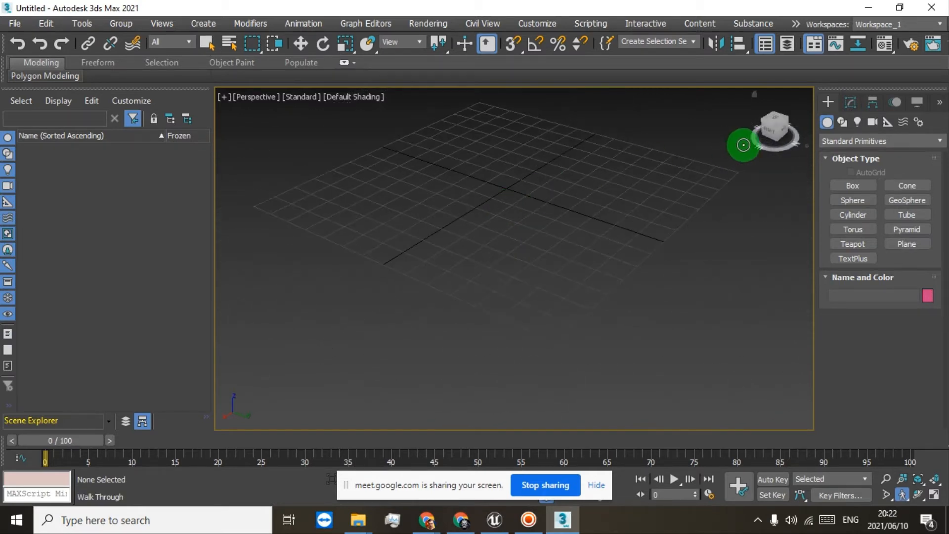
drag(776, 130, 550, 197)
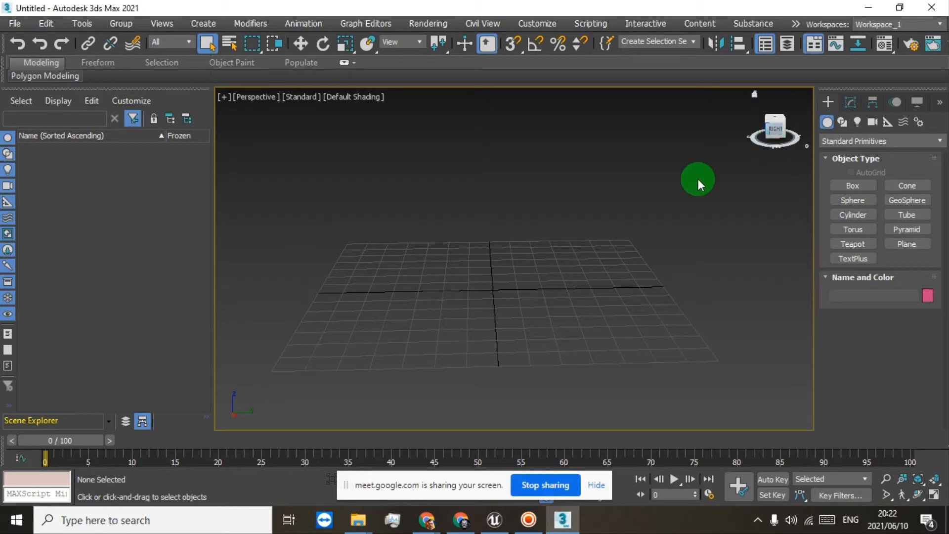
Review the display and transform commands in the viewport's quad menu, dismiss it, and pan the empty grid.
right_click(477, 183)
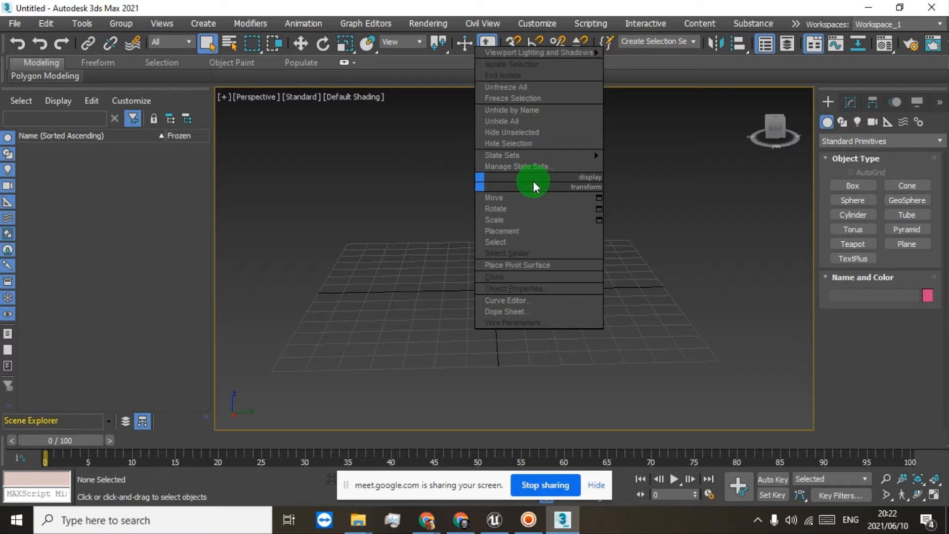
click(424, 201)
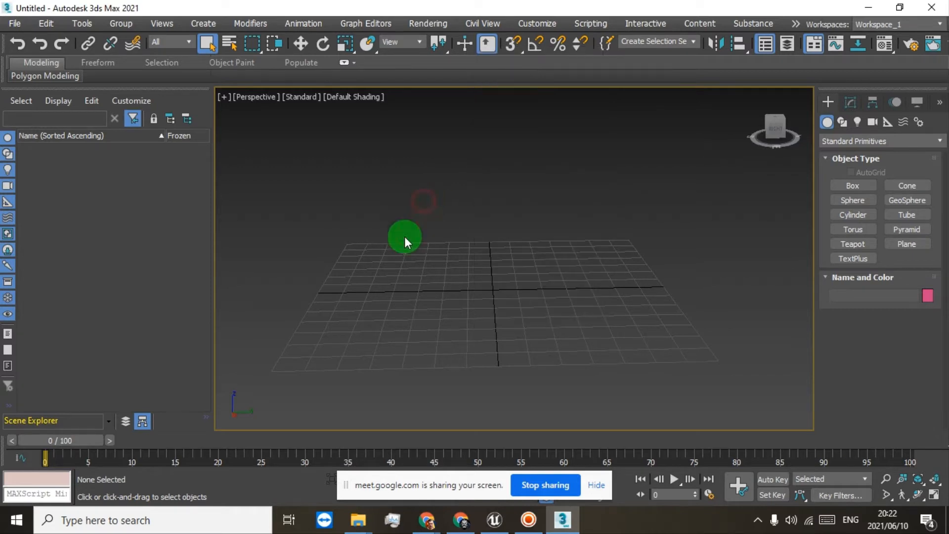
mouse_move(489, 176)
middle_down()
mouse_move(540, 174)
mouse_move(488, 169)
mouse_move(499, 170)
middle_up()
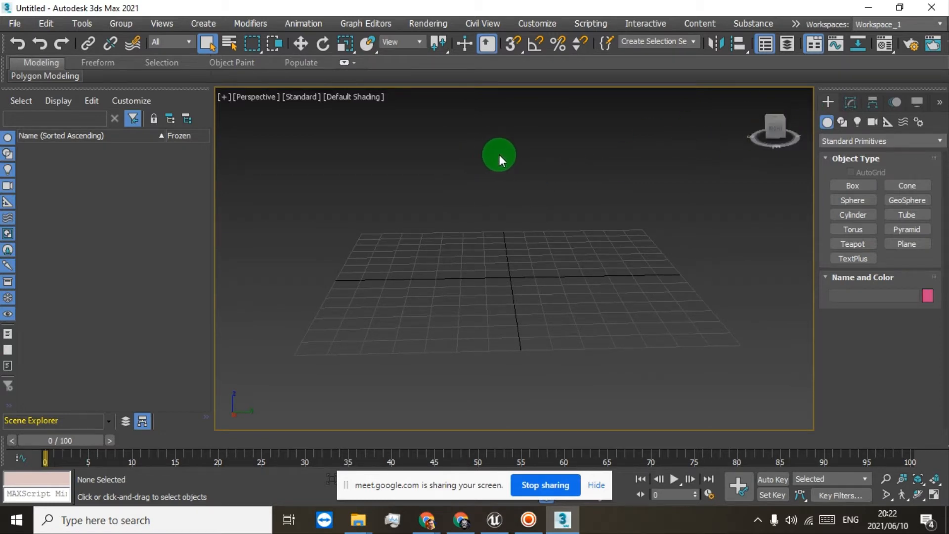
middle_drag(499, 154, 498, 154)
mouse_move(498, 154)
middle_down()
mouse_move(550, 155)
mouse_move(454, 163)
mouse_move(542, 169)
mouse_move(464, 163)
mouse_move(488, 226)
mouse_move(502, 147)
middle_up()
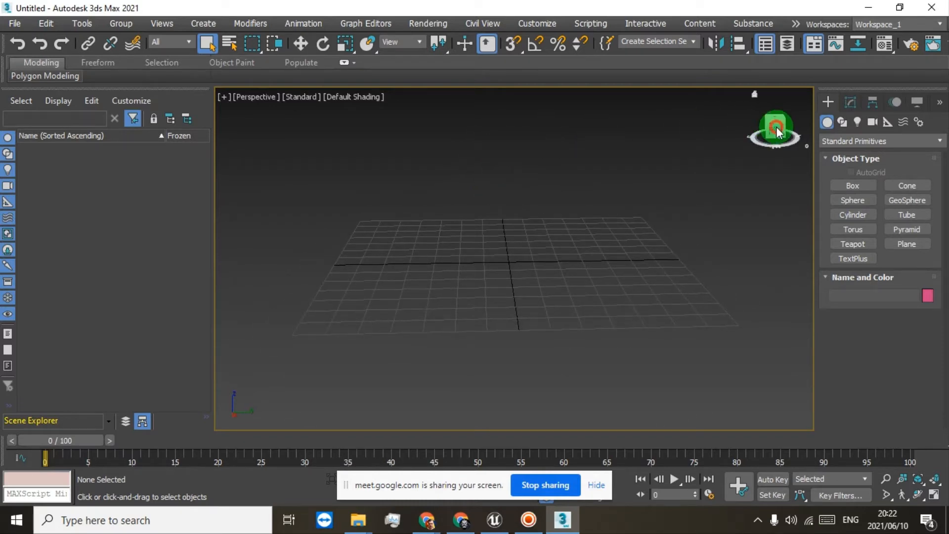
Create a sphere on the grid, centred at about X -12, Y 37, Z 0.
mouse_move(776, 131)
mouse_down()
mouse_move(269, 137)
mouse_move(426, 127)
mouse_move(481, 134)
mouse_move(393, 133)
mouse_move(777, 137)
mouse_up()
click(850, 197)
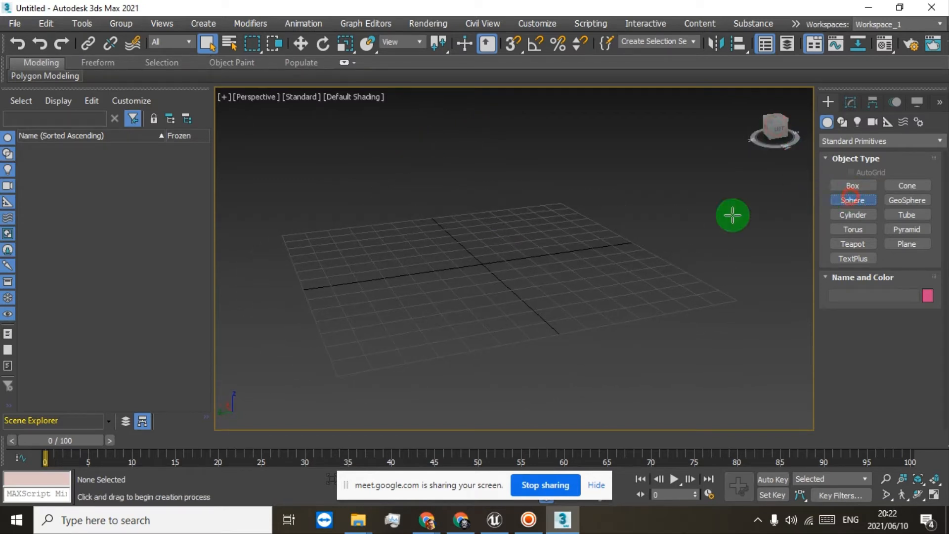
drag(400, 287, 455, 272)
Dismiss the Move Transform Type-In and move the sphere close to the centre of the grid.
right_click(303, 46)
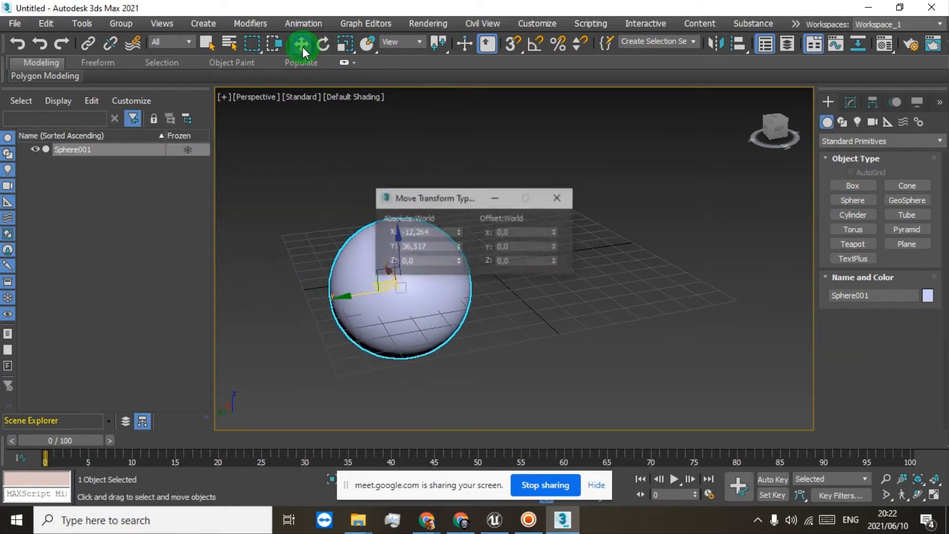
click(553, 199)
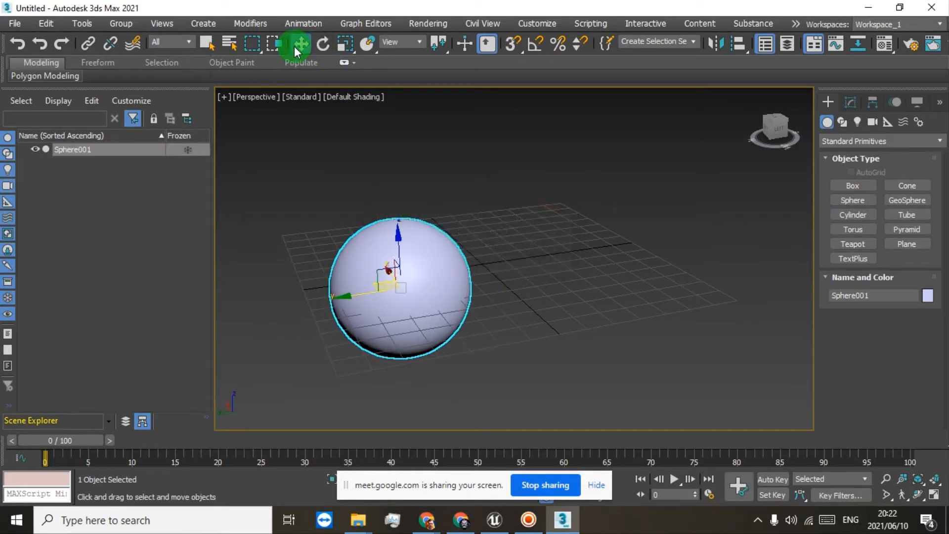
drag(350, 300, 455, 248)
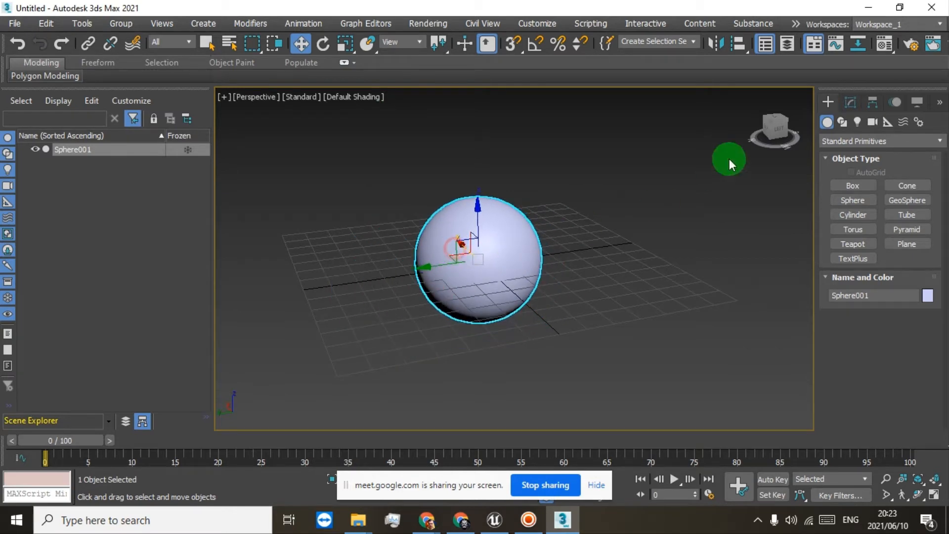
Inspect the sphere from another angle and at close range, and delete it from the scene.
drag(776, 129, 698, 133)
scroll(543, 208, up, 4)
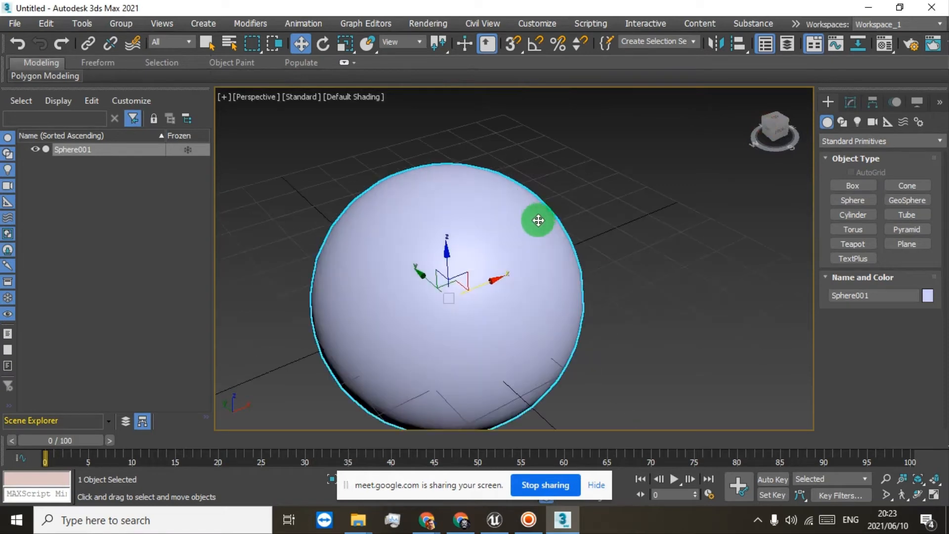
scroll(489, 269, down, 4)
key(Delete)
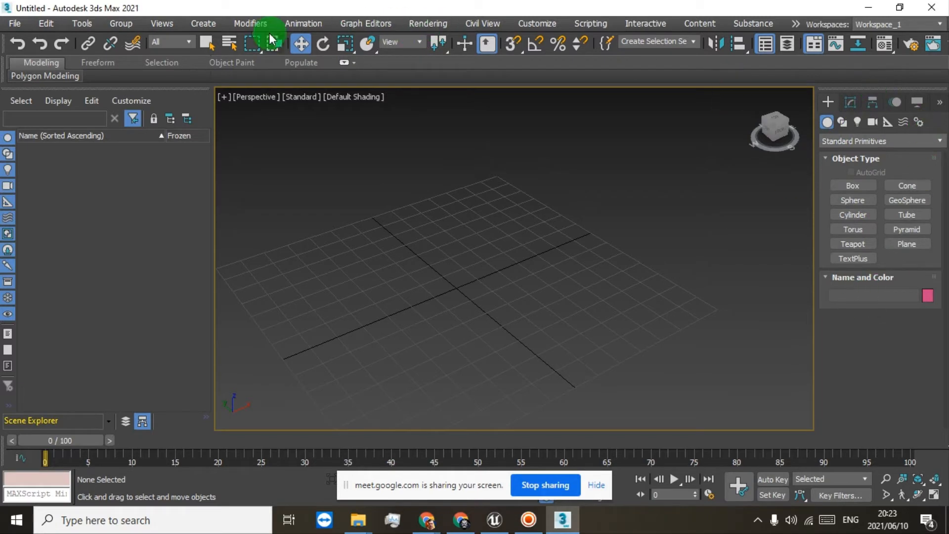
Pan the empty grid and orbit it back to a front-facing perspective.
scroll(413, 315, up, 3)
scroll(412, 314, down, 3)
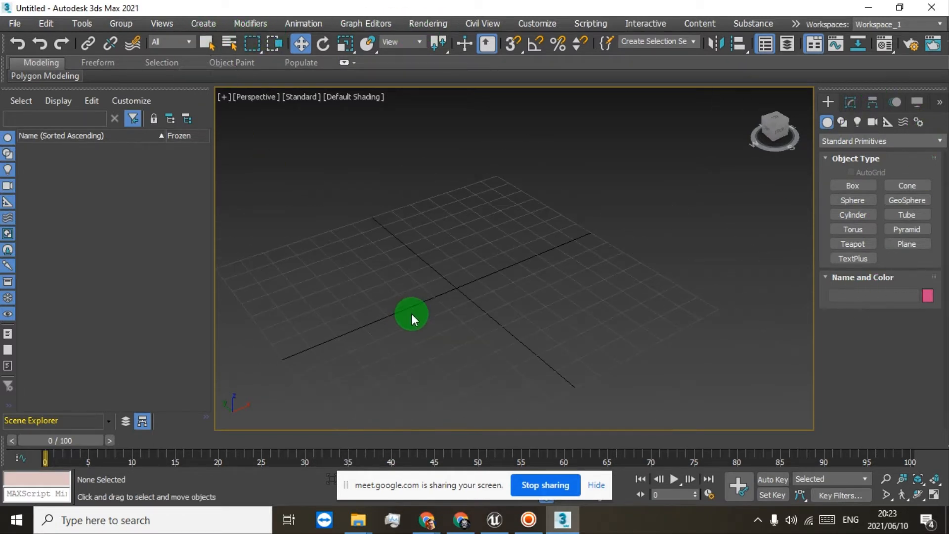
middle_drag(415, 347, 449, 311)
drag(746, 141, 735, 122)
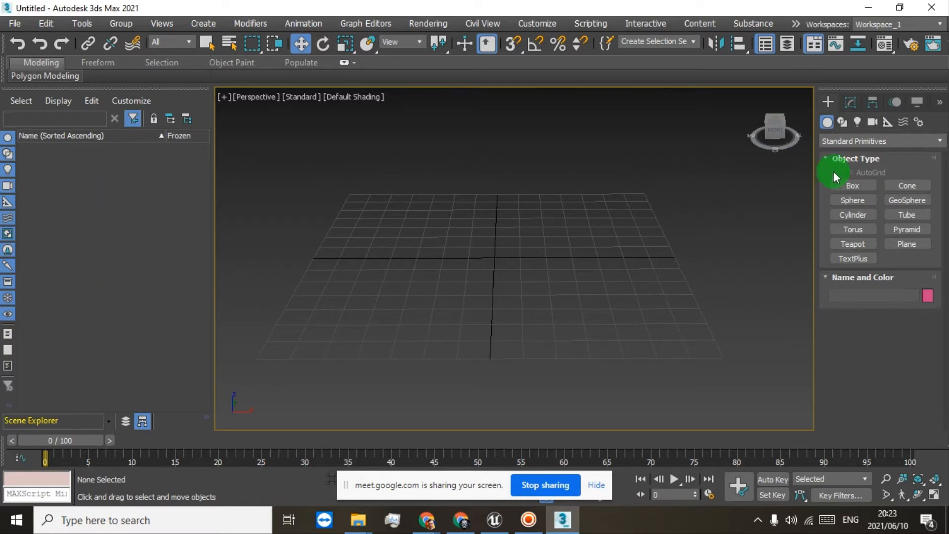
Compare the Modify and Create command sets while nothing is selected in the scene.
click(847, 102)
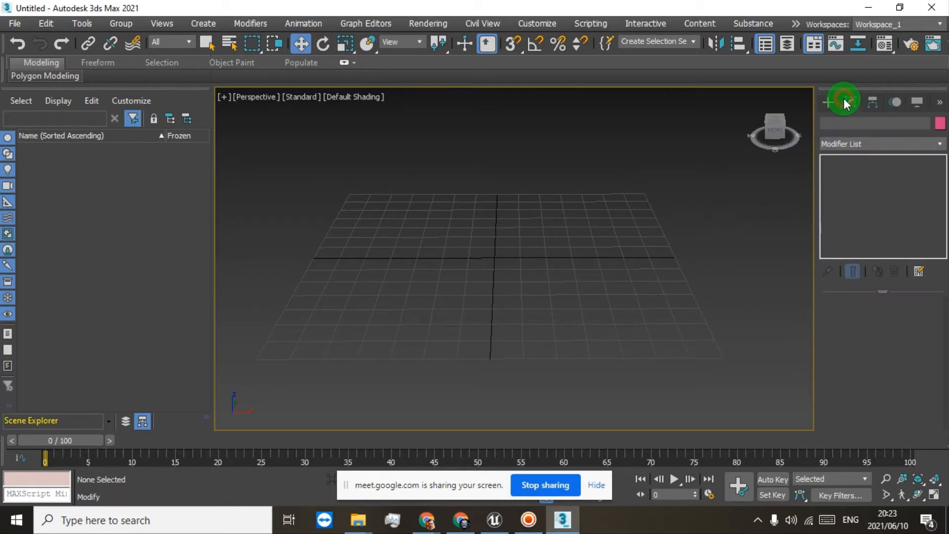
click(832, 105)
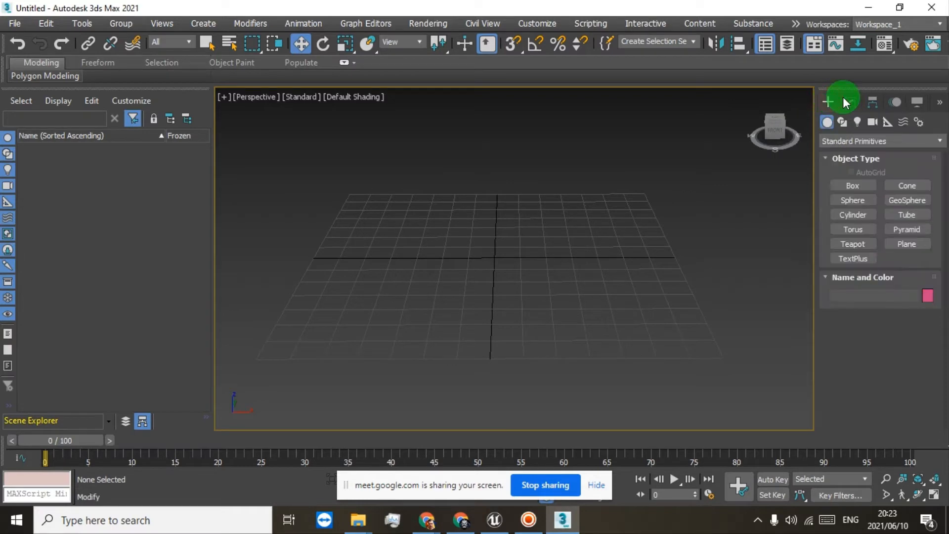
click(846, 100)
click(831, 101)
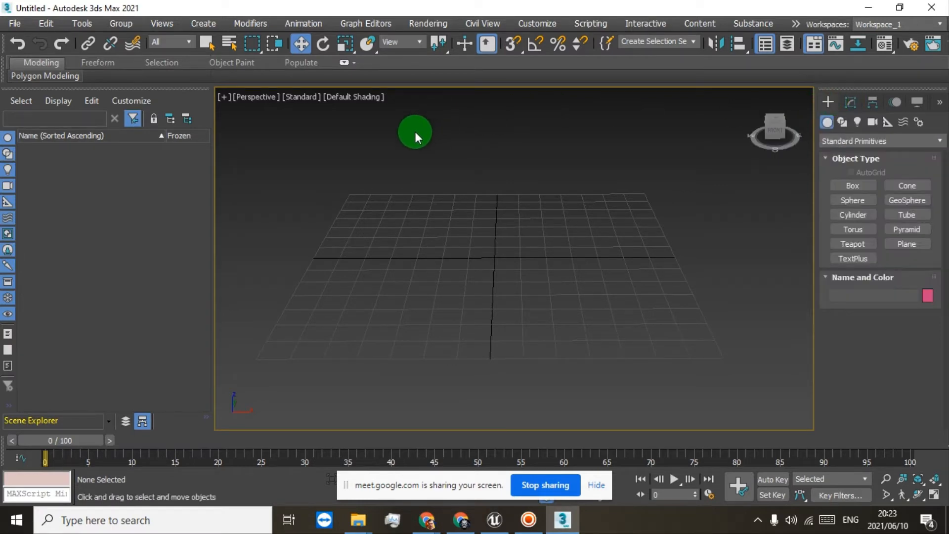
Pan and orbit the empty grid to a slightly rotated, low-angle perspective.
middle_drag(411, 173, 407, 194)
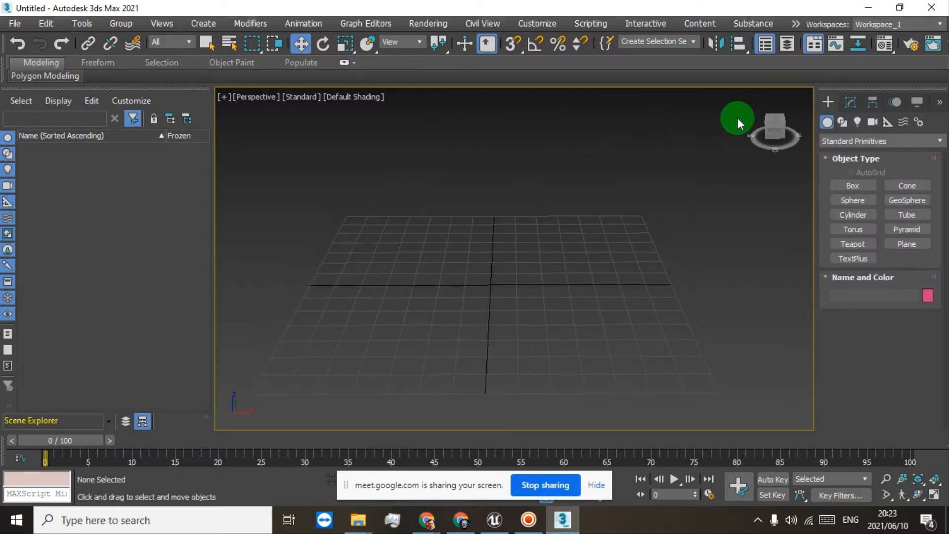
drag(774, 125, 773, 139)
middle_drag(600, 302, 597, 258)
drag(773, 130, 772, 131)
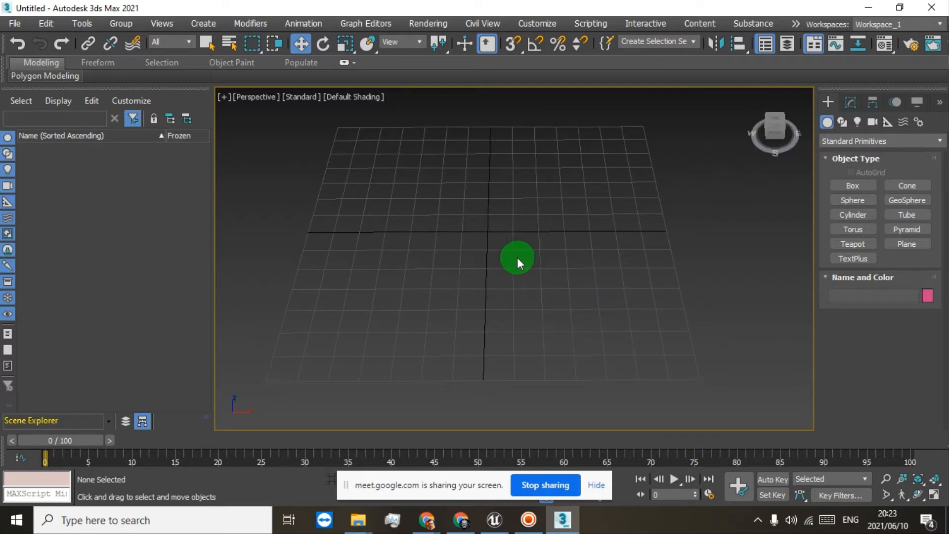
middle_drag(517, 257, 530, 259)
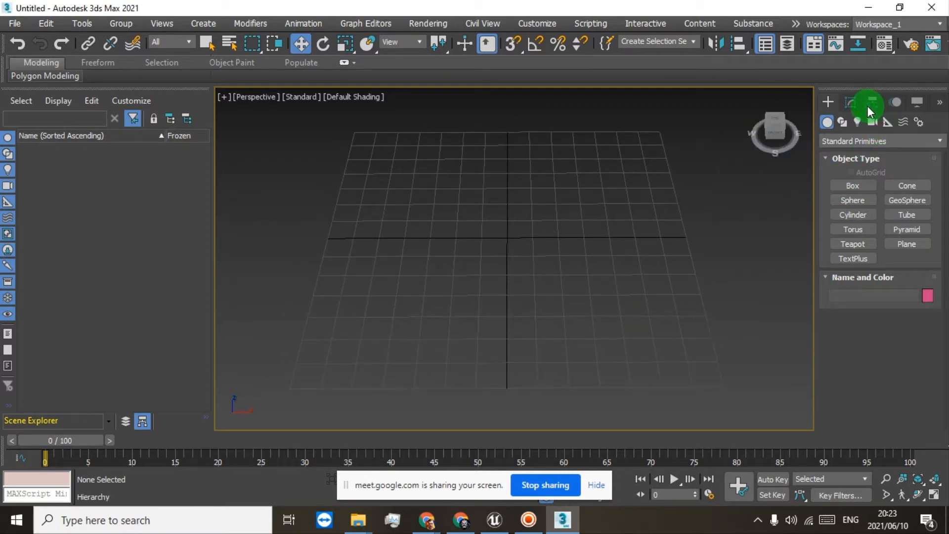
click(849, 185)
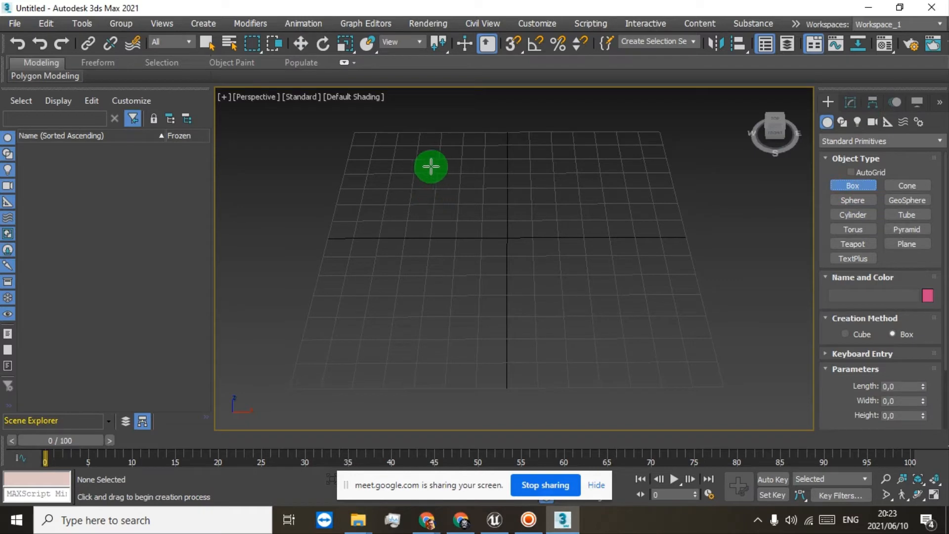
mouse_move(775, 131)
mouse_down()
mouse_move(771, 110)
mouse_move(770, 127)
mouse_move(767, 118)
mouse_move(678, 214)
mouse_move(672, 259)
mouse_move(720, 231)
mouse_move(587, 249)
mouse_up()
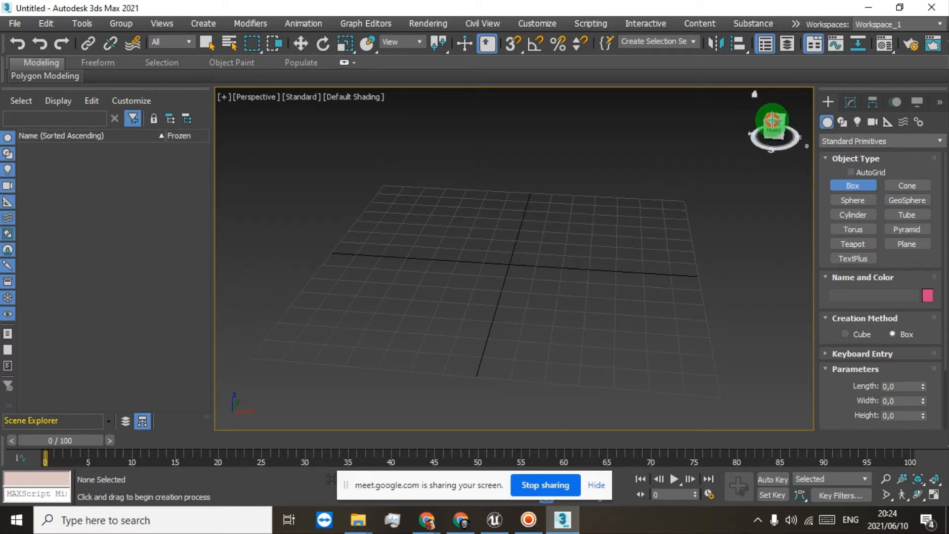
drag(772, 121, 774, 119)
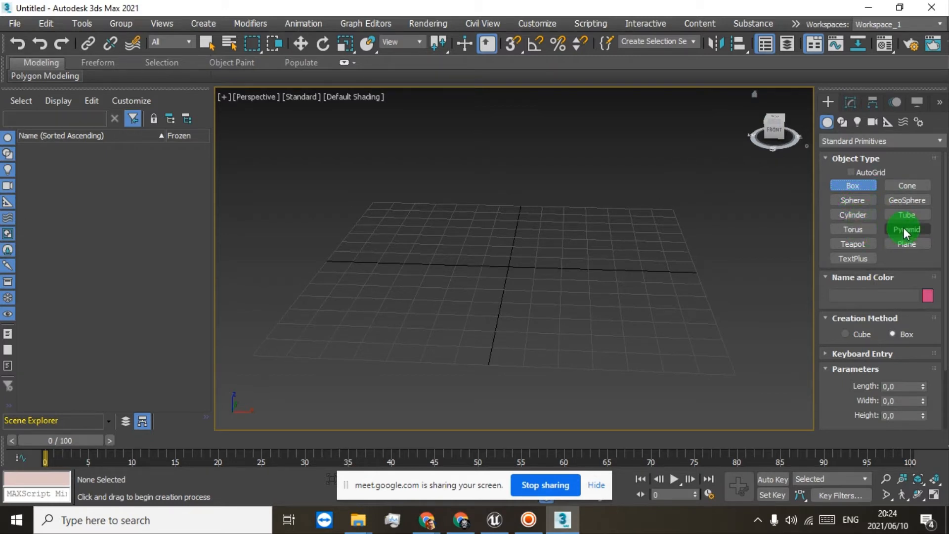
Create a tall, thin cylinder at the centre of the grid, with a radius of about 2.7 and a height of about 151.6.
click(909, 188)
click(863, 202)
click(892, 200)
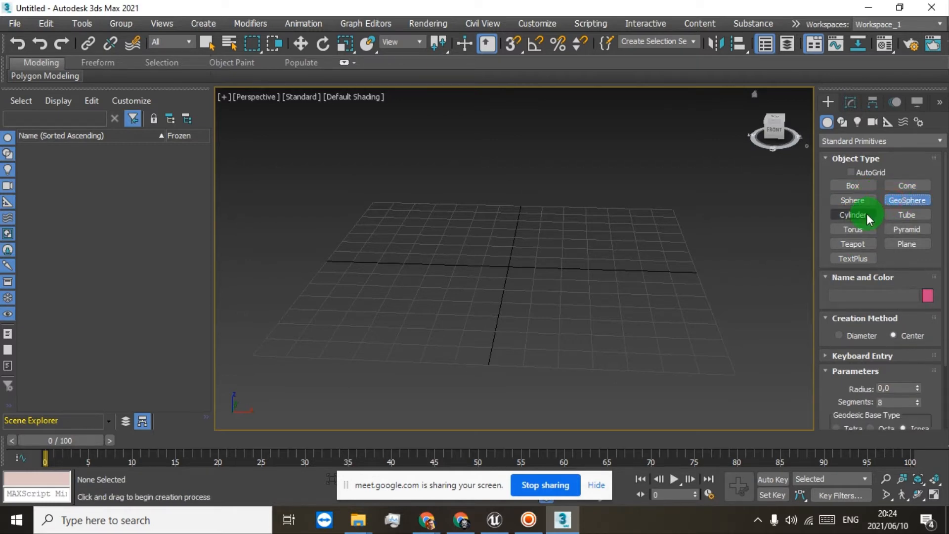
click(852, 214)
drag(510, 265, 514, 267)
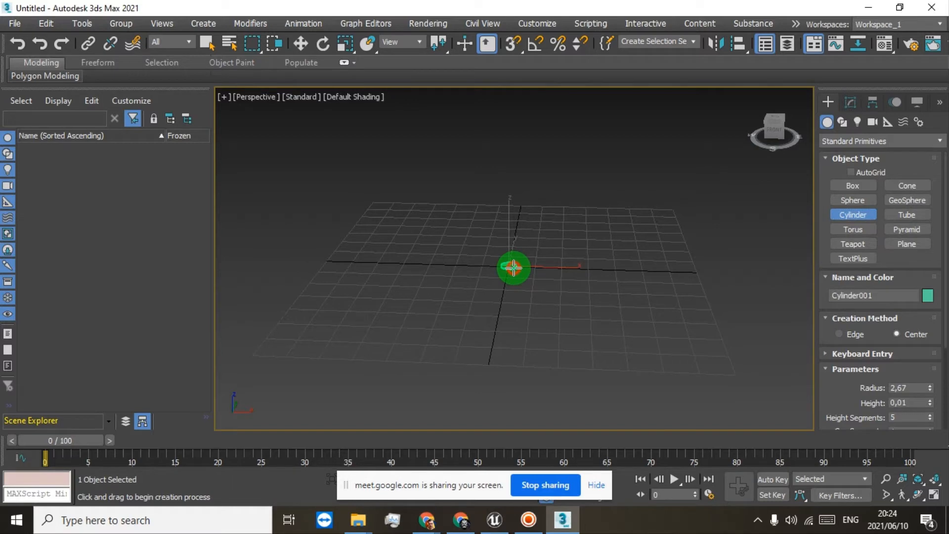
middle_drag(519, 117, 521, 230)
scroll(521, 231, down, 2)
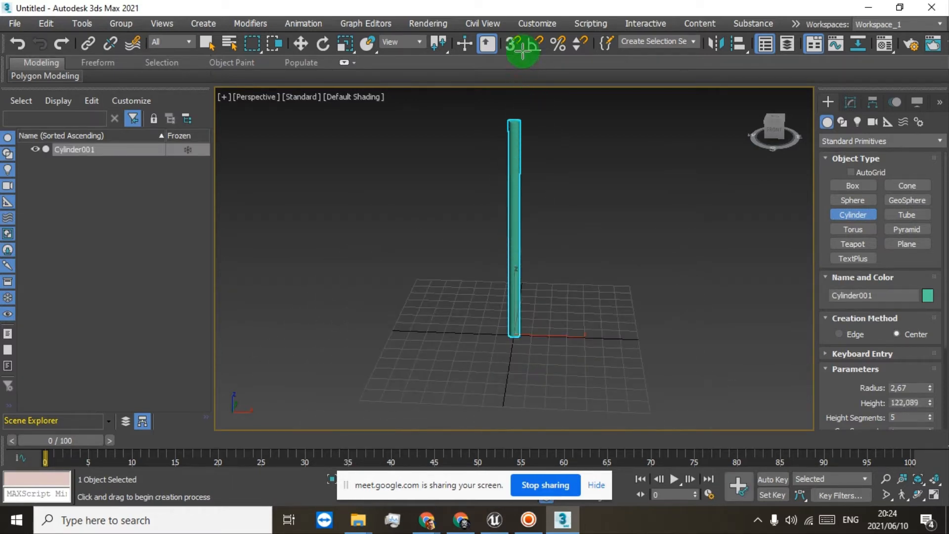
click(521, 2)
Inspect the whole cylinder from a corner angle and at closer range, and end cylinder creation.
middle_drag(533, 198, 541, 235)
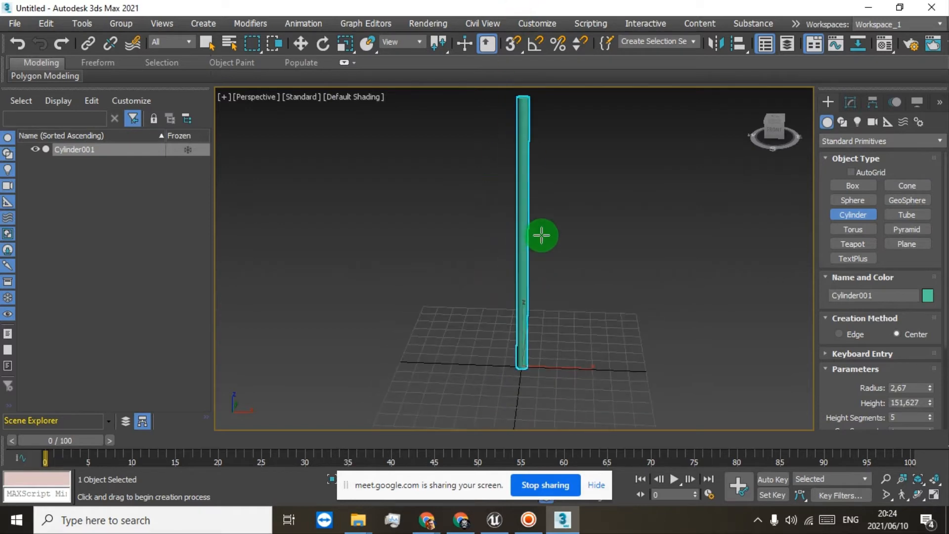
scroll(534, 239, down, 3)
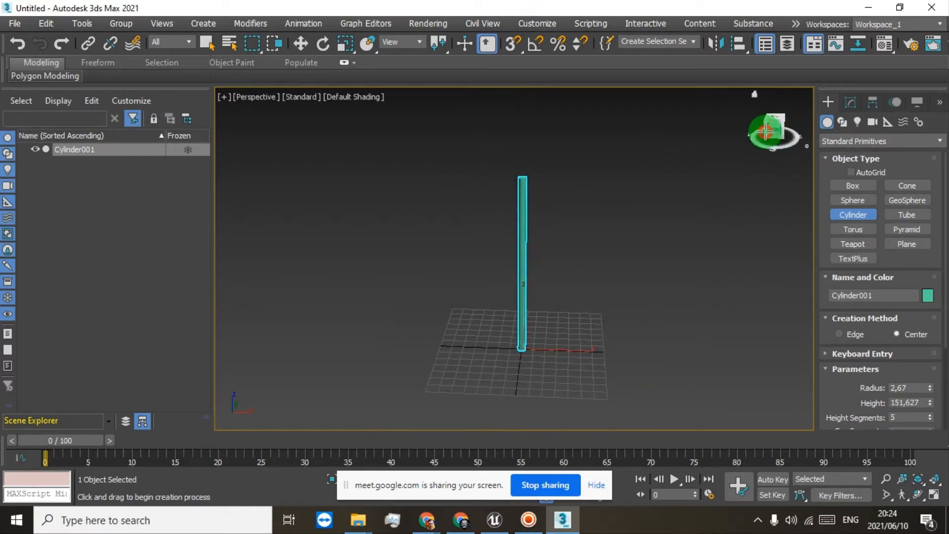
drag(765, 131, 714, 131)
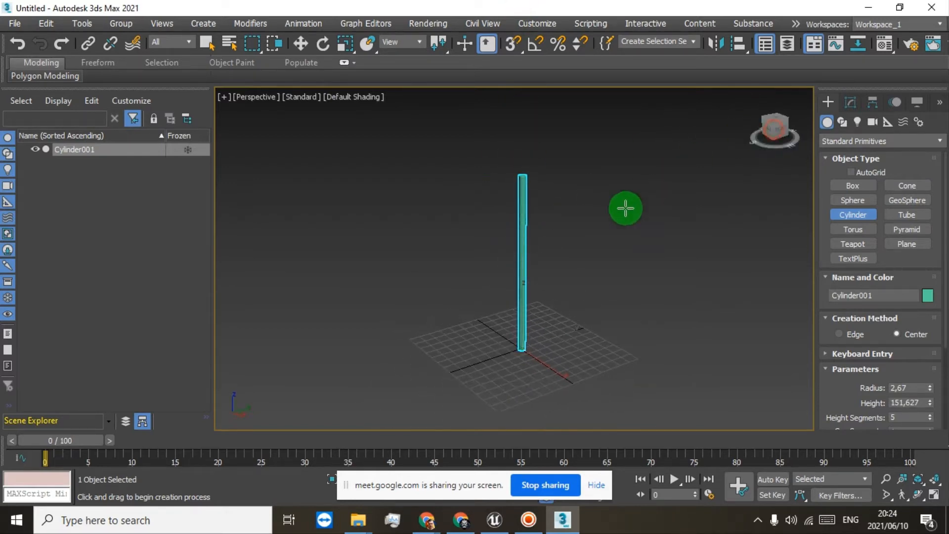
scroll(503, 254, up, 4)
scroll(527, 247, down, 2)
mouse_move(528, 247)
middle_down()
mouse_move(529, 257)
mouse_move(543, 240)
middle_up()
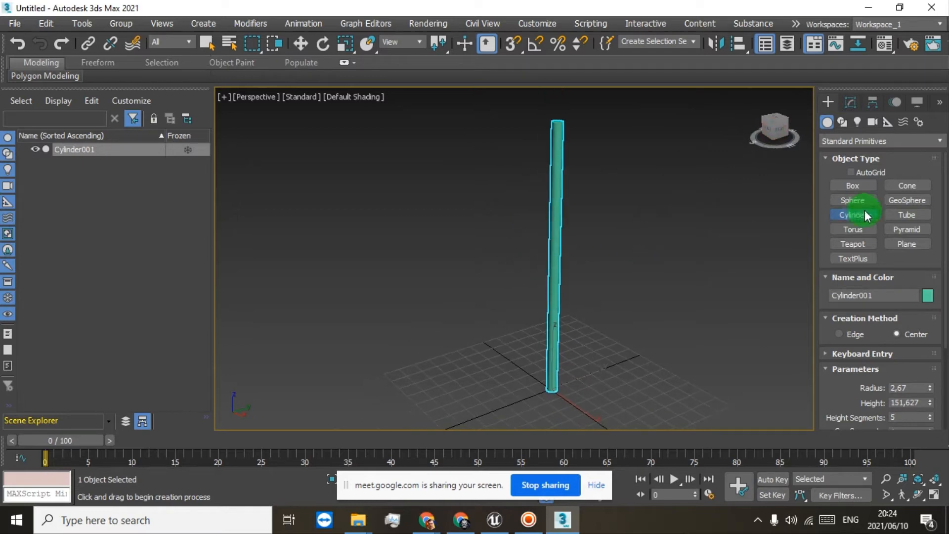
right_click(642, 204)
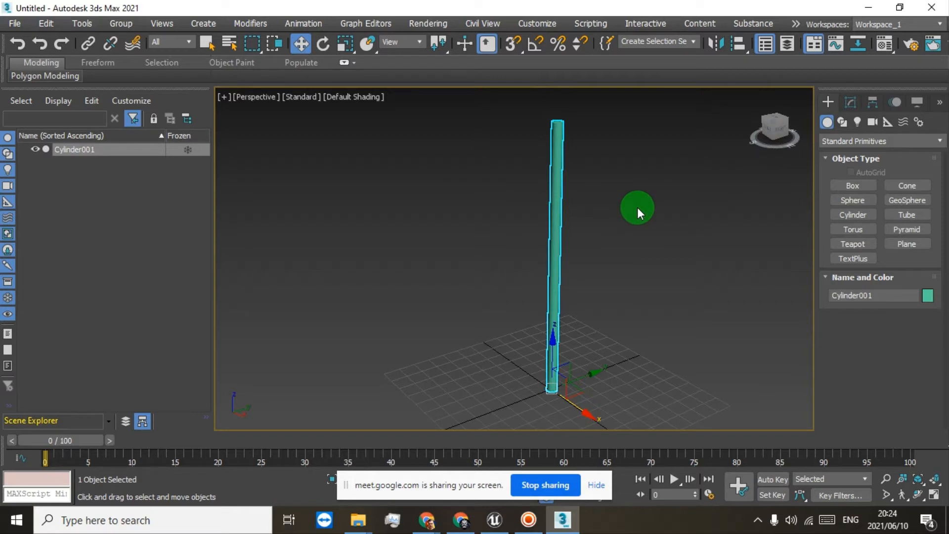
click(842, 214)
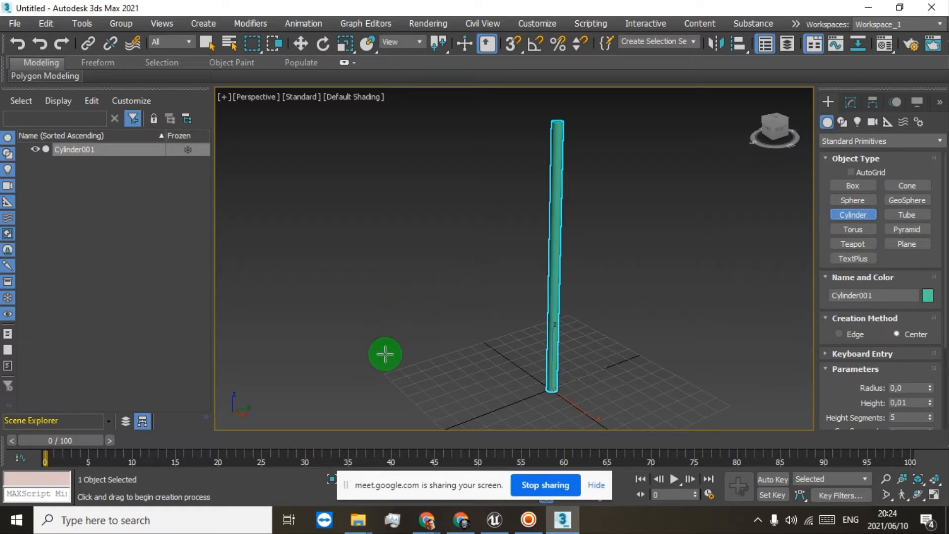
drag(391, 358, 457, 148)
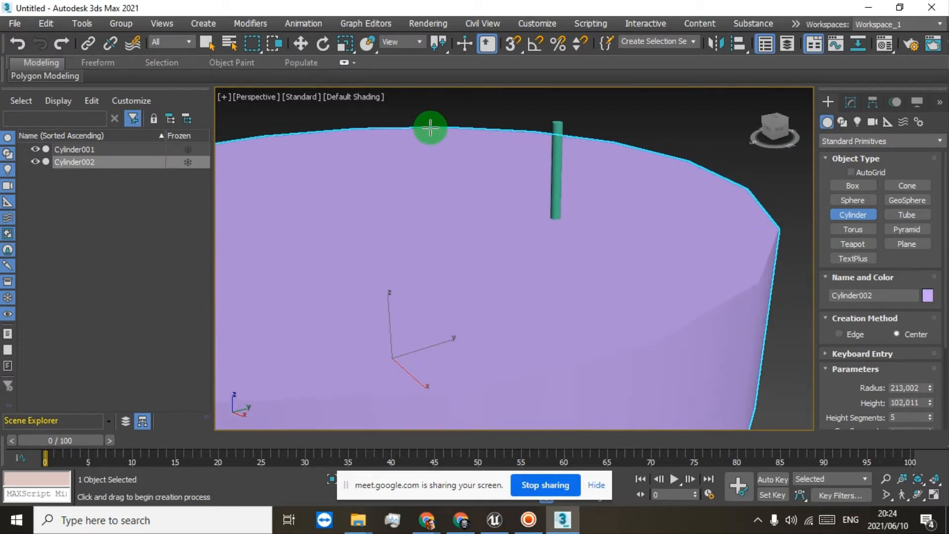
right_click(427, 128)
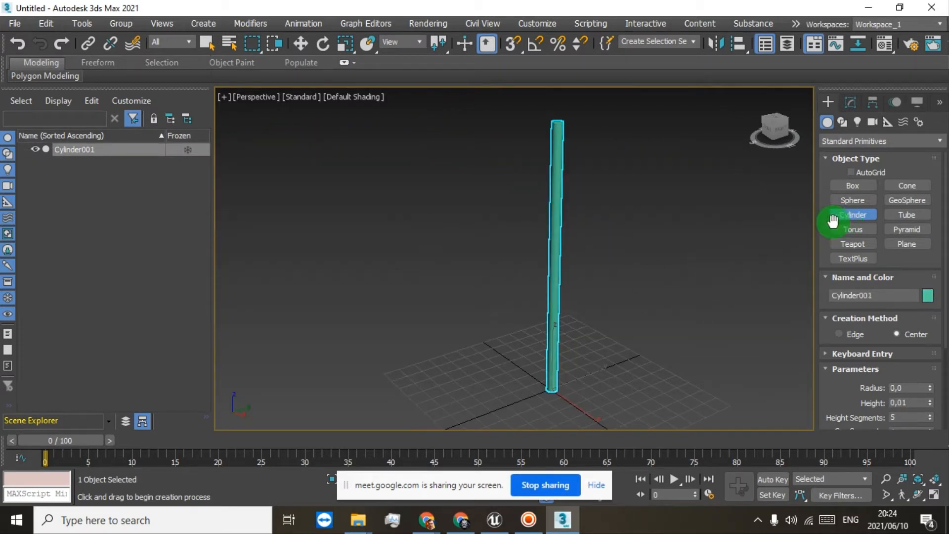
right_click(638, 241)
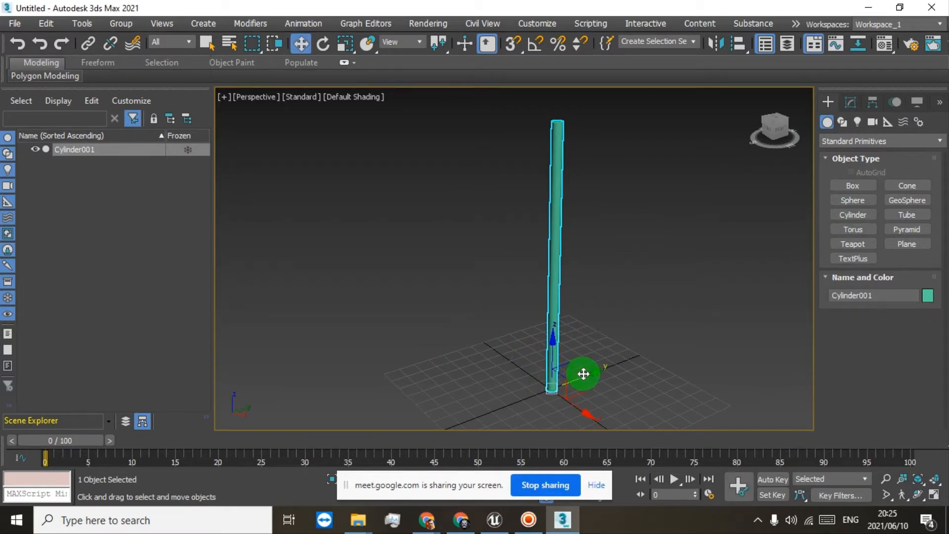
Try moving the cylinder along the Y axis, and undo the move.
drag(583, 375, 4, 41)
click(15, 40)
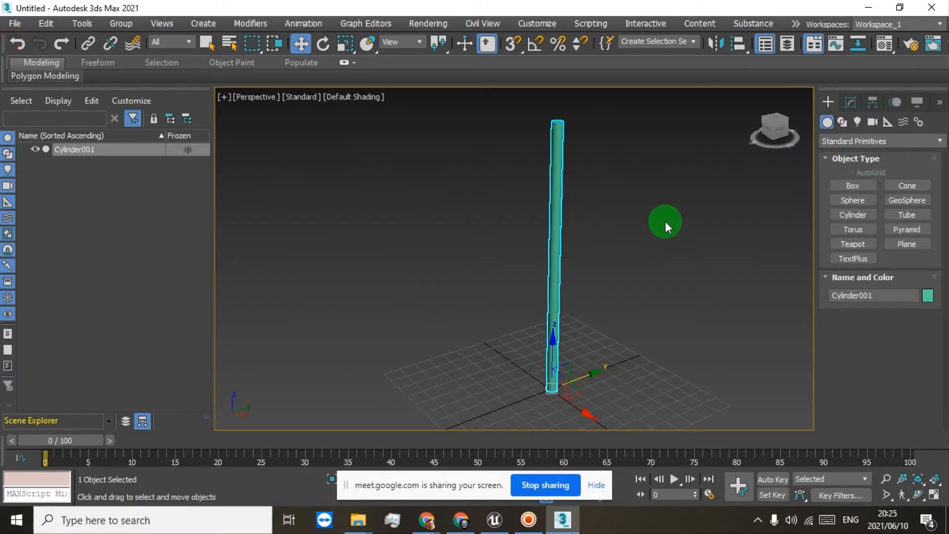
Examine the cylinder's modifiable parameters and the geometry types it can be converted to, leaving it unconverted.
mouse_move(767, 130)
mouse_down()
mouse_move(233, 132)
mouse_move(779, 128)
mouse_up()
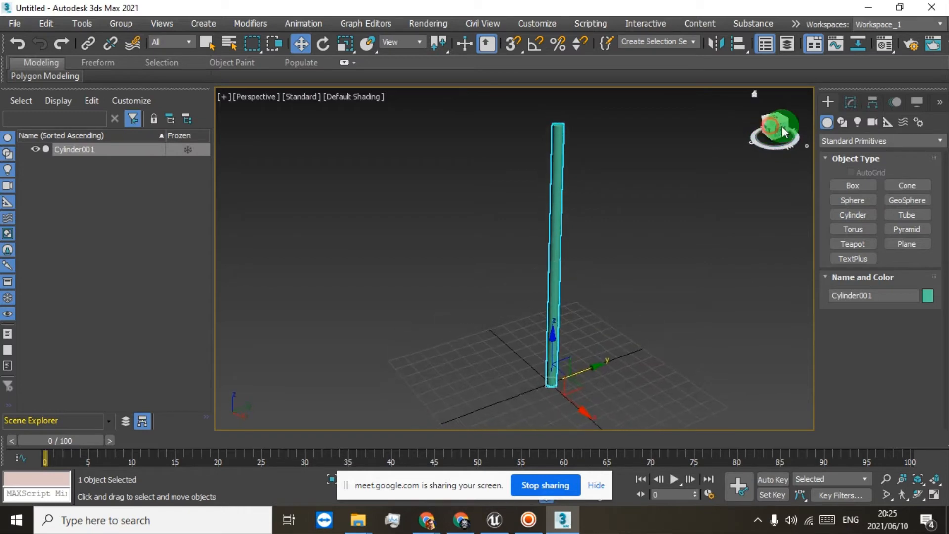
click(848, 101)
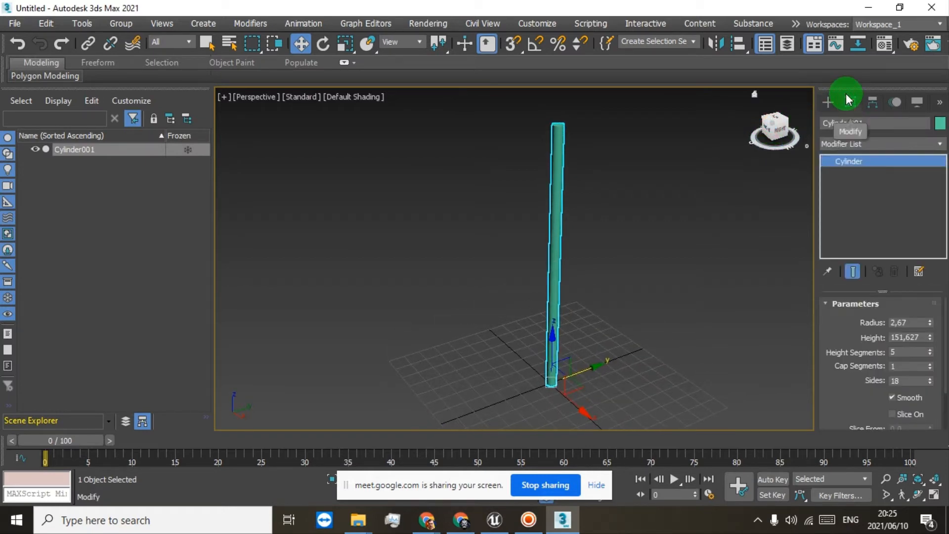
right_click(837, 165)
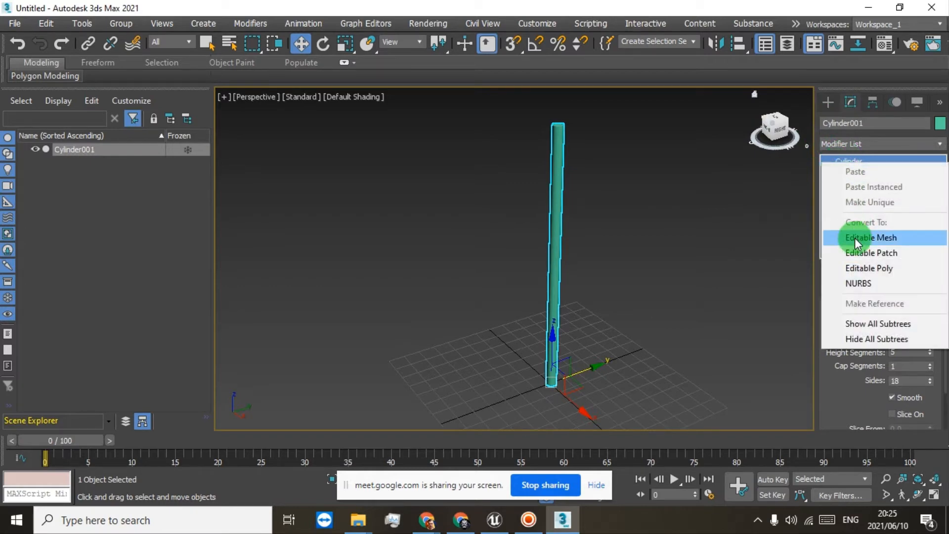
click(842, 160)
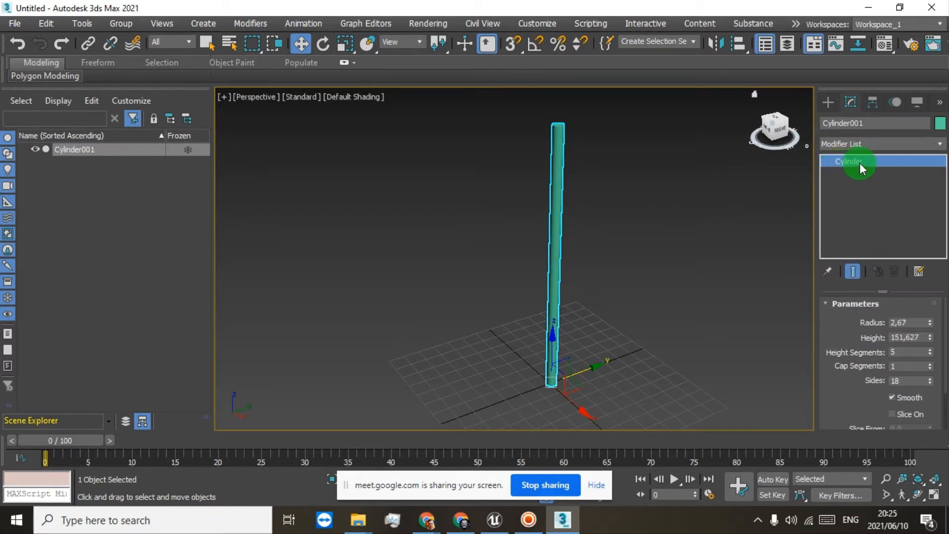
click(829, 103)
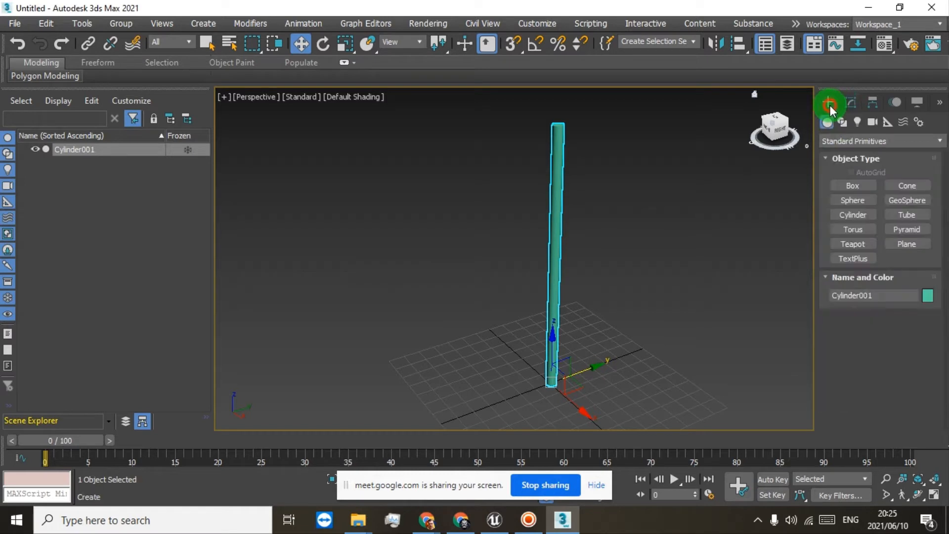
click(829, 102)
click(847, 103)
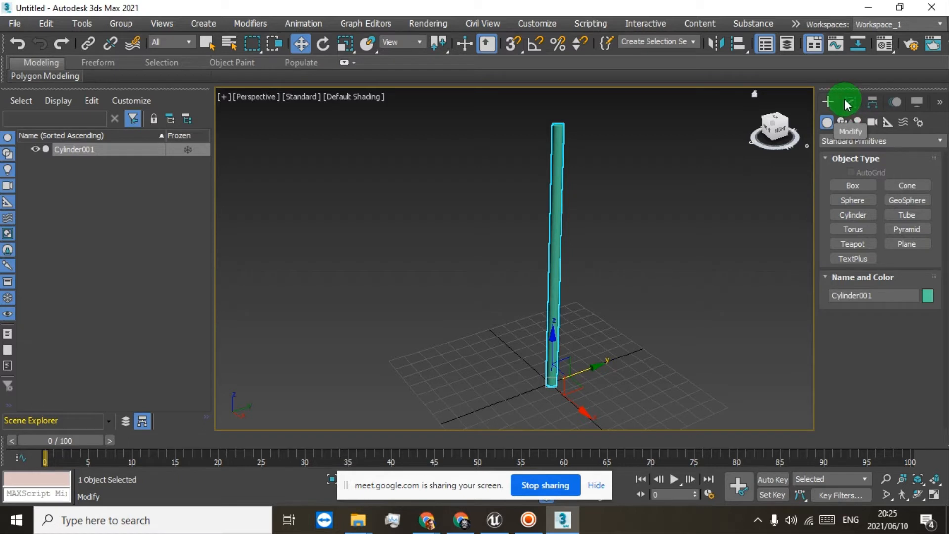
Convert the cylinder to an Editable Mesh from its modifier stack entry.
click(851, 104)
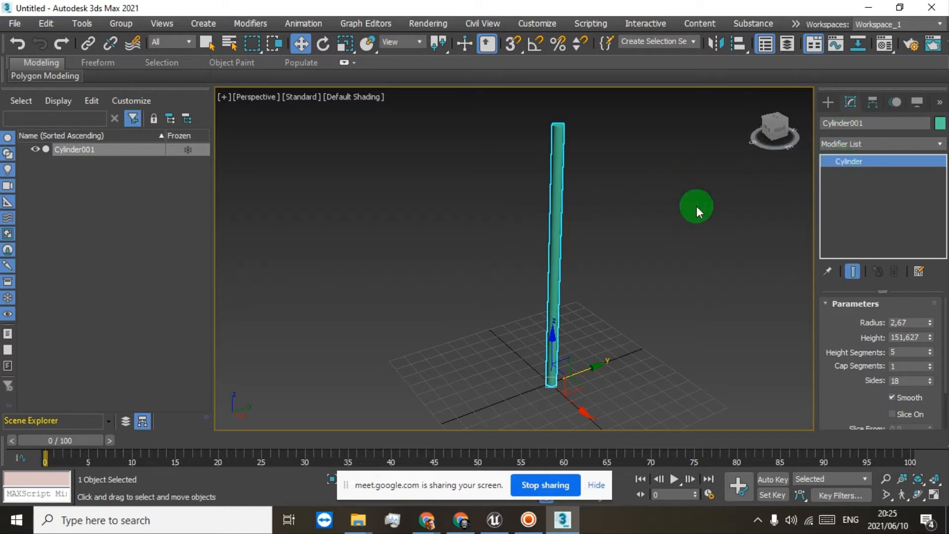
middle_drag(625, 233, 573, 220)
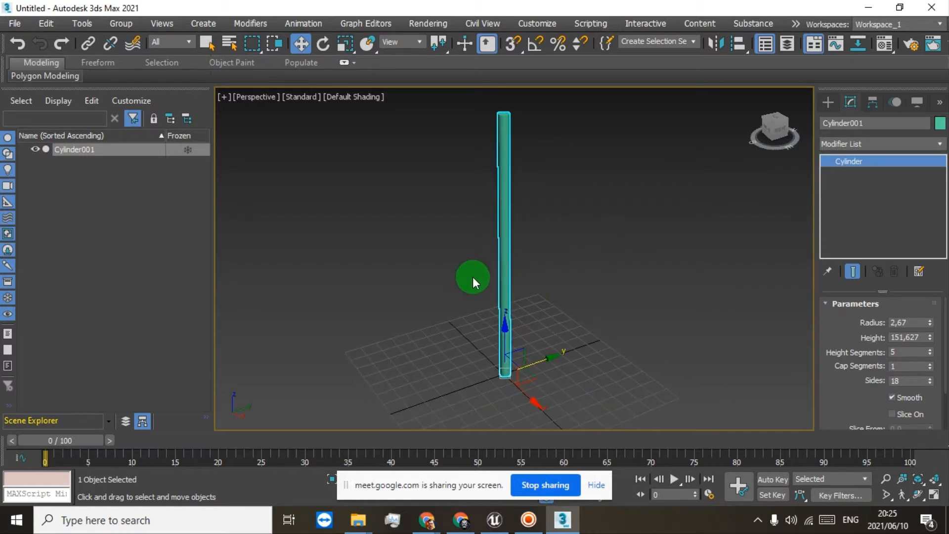
right_click(840, 164)
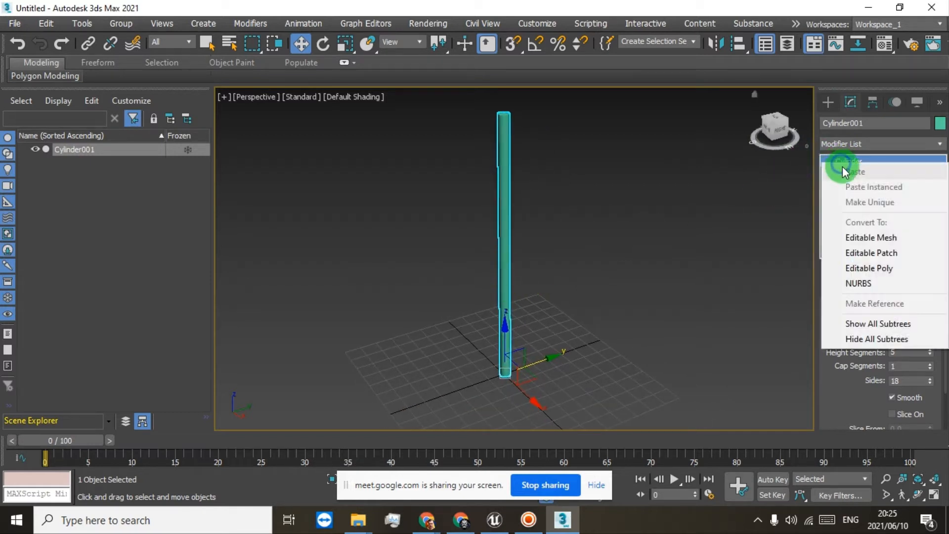
click(865, 239)
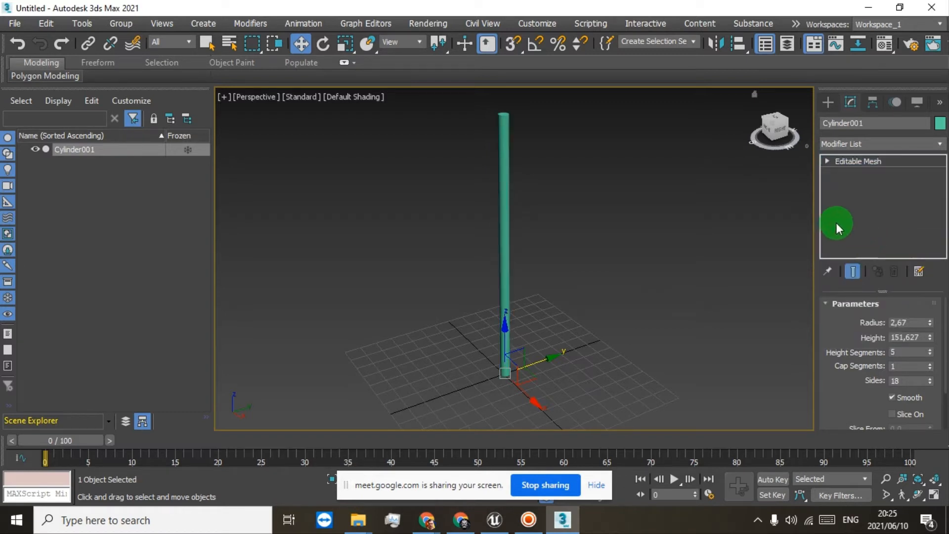
Switch the Editable Mesh to Element sub-object level and select the entire cylinder element.
click(828, 162)
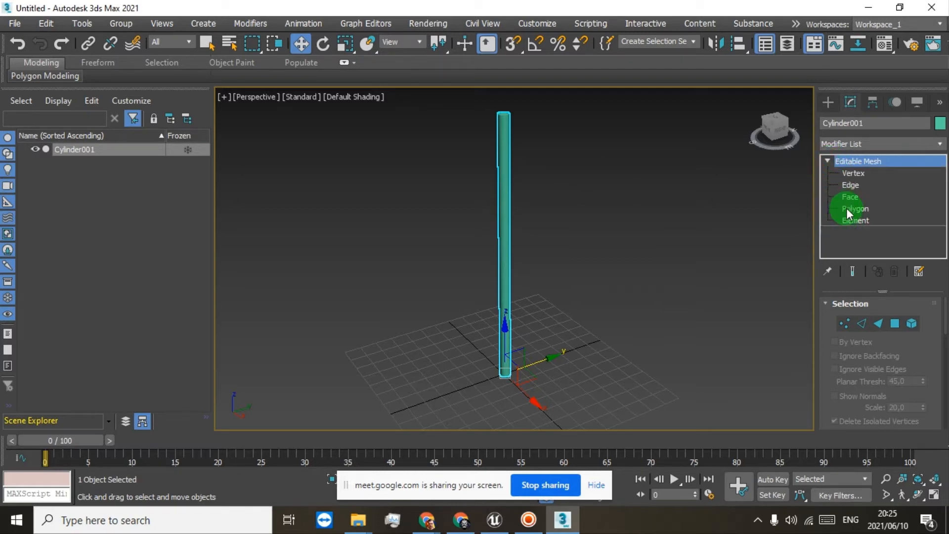
click(851, 221)
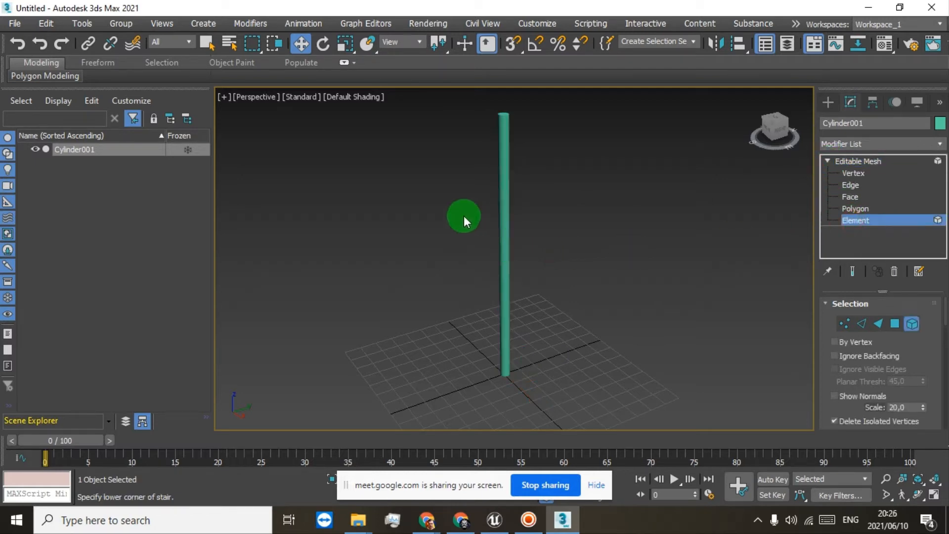
click(500, 166)
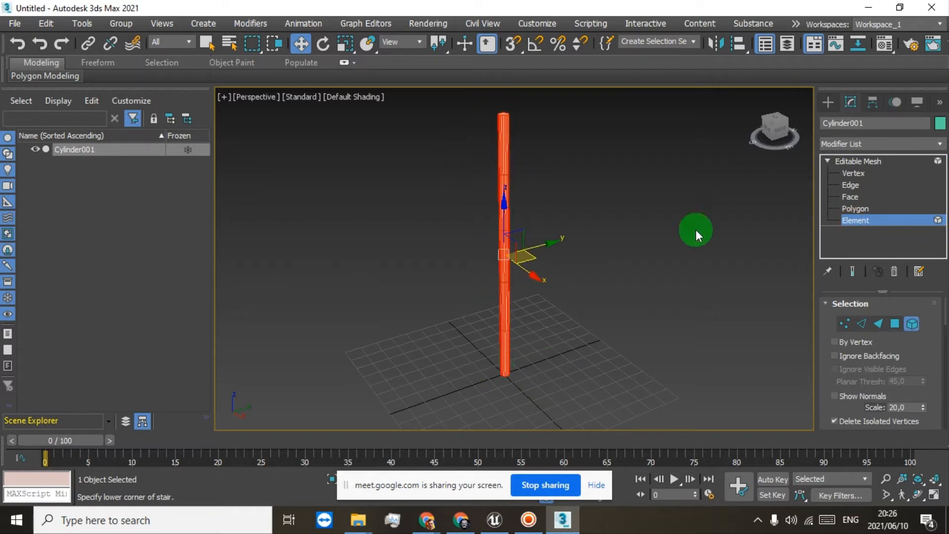
Switch the Editable Mesh to Polygon sub-object level and select individual side polygons around the upper part of the cylinder.
click(857, 208)
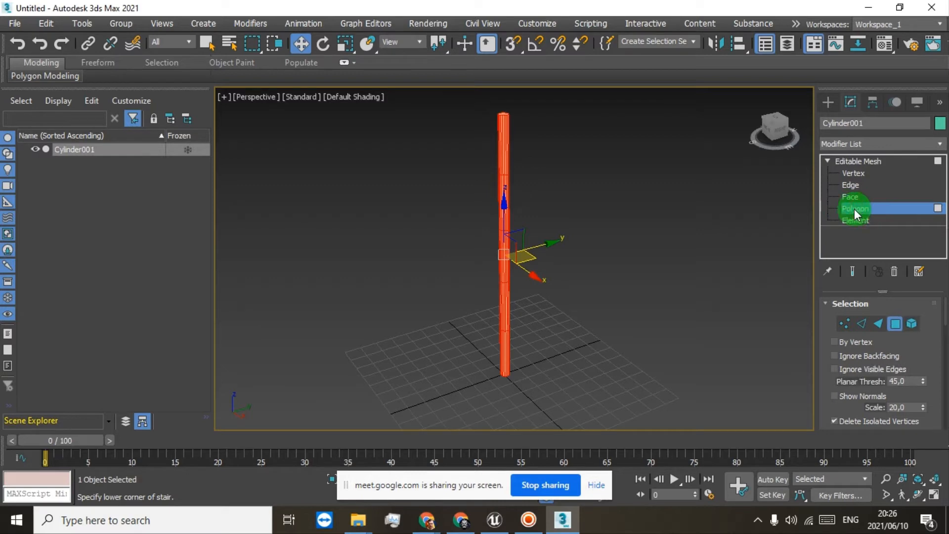
scroll(494, 152, up, 5)
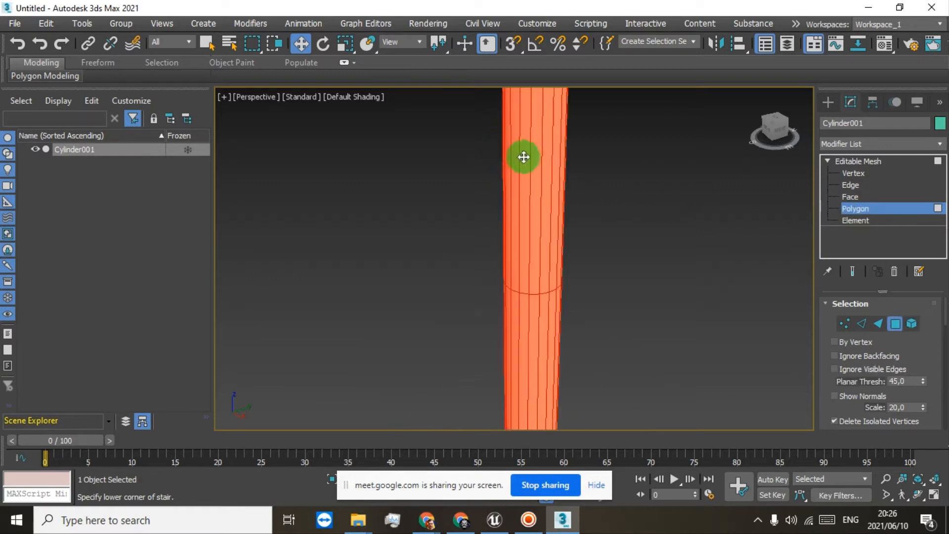
click(533, 190)
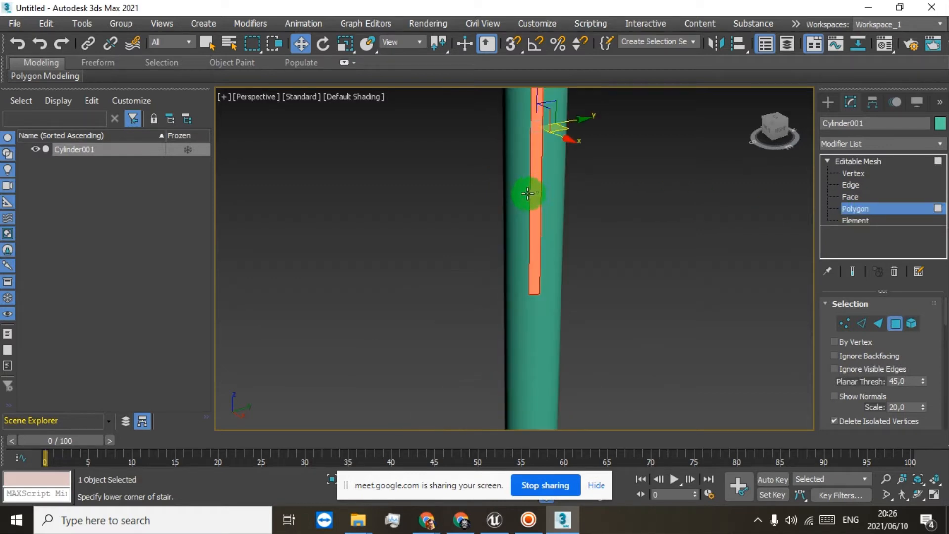
click(525, 194)
click(515, 194)
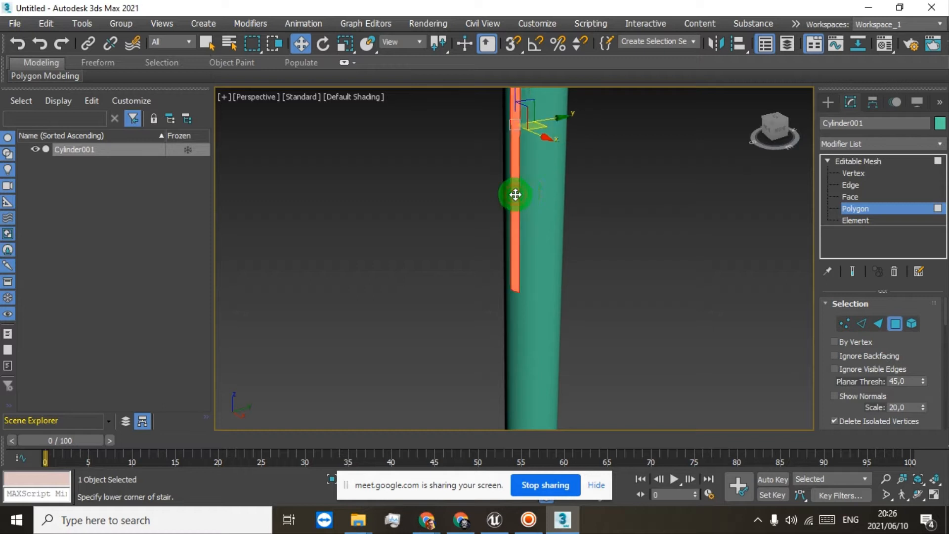
click(508, 193)
click(527, 191)
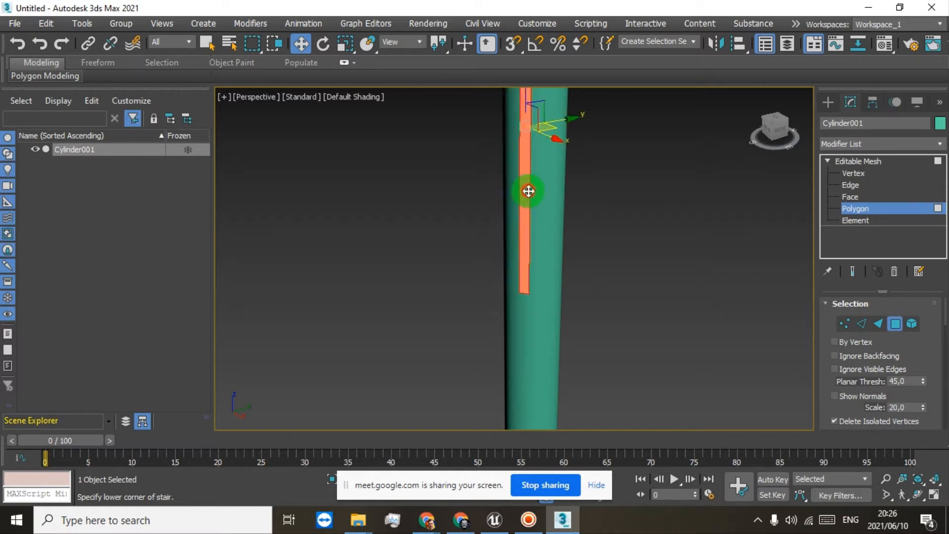
click(536, 191)
click(546, 191)
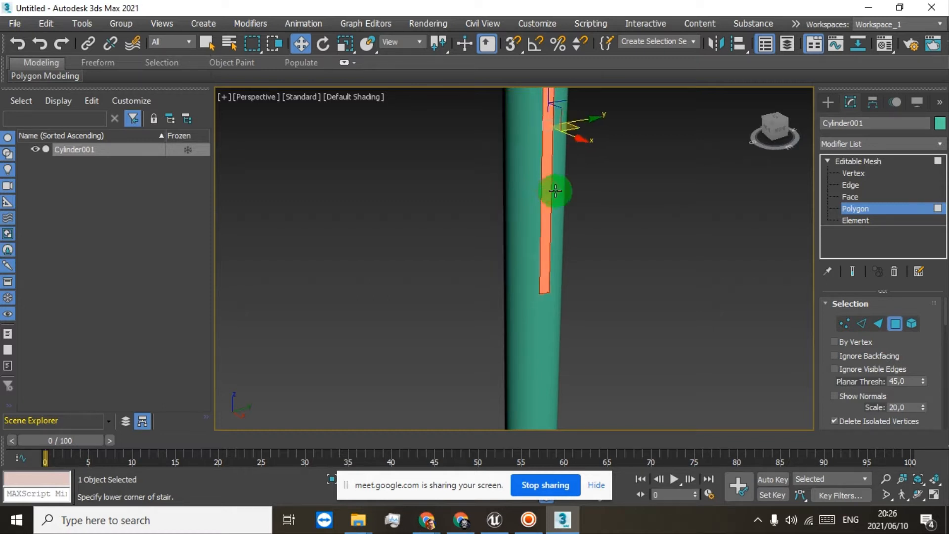
click(556, 191)
click(560, 189)
click(554, 189)
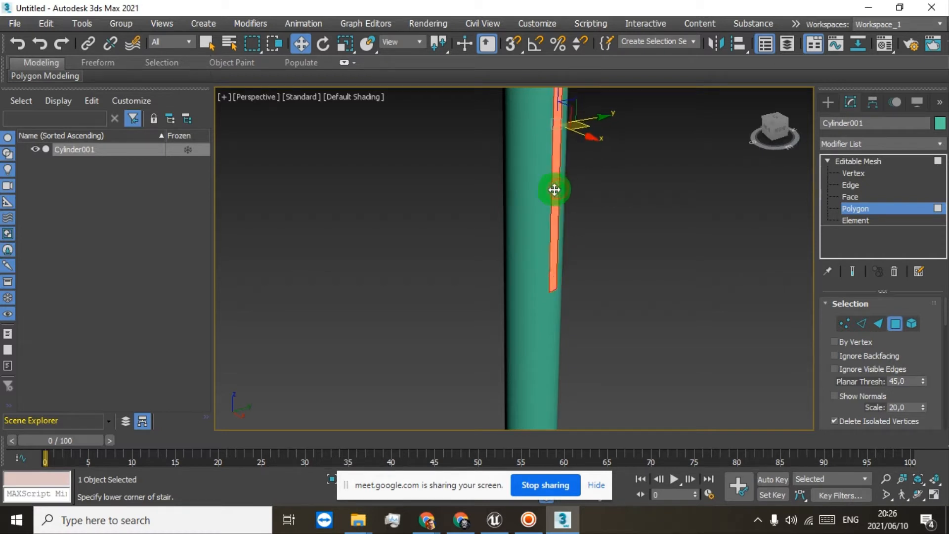
click(546, 192)
click(539, 196)
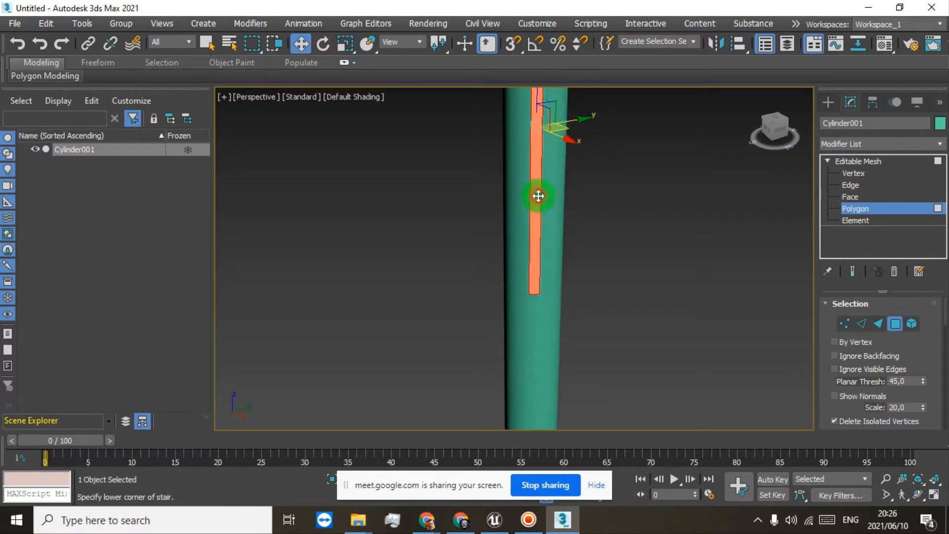
Switch to the Google Meet call, admit the waiting participant, and return to 3ds Max.
click(457, 522)
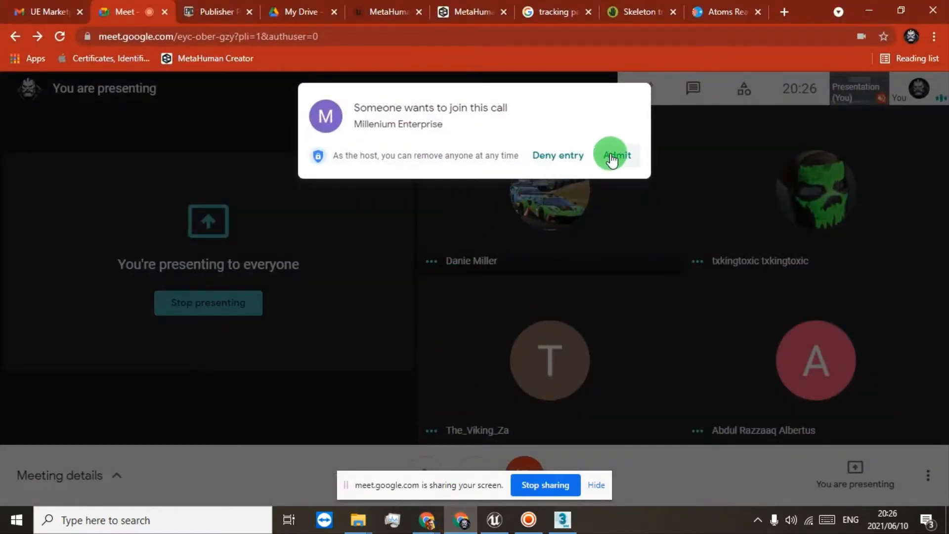
click(612, 156)
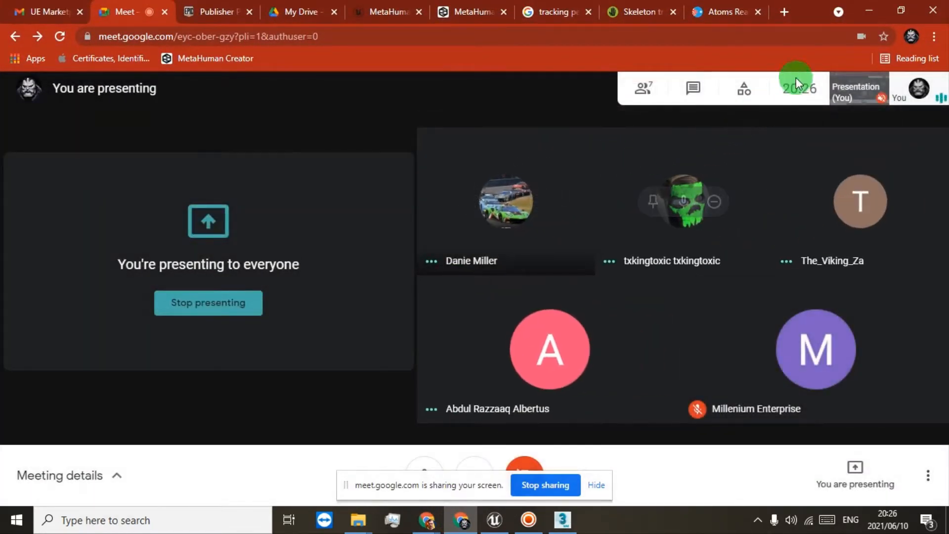
click(870, 11)
Switch to Face sub-object level and alternately select the two triangular faces that make up a side polygon near the cylinder's top.
scroll(526, 198, down, 3)
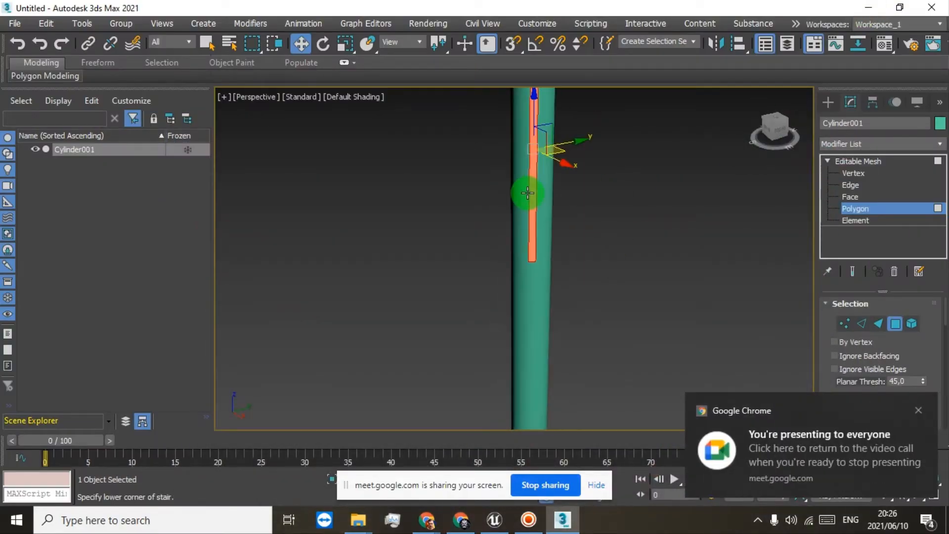
middle_drag(529, 194, 531, 353)
scroll(546, 181, up, 3)
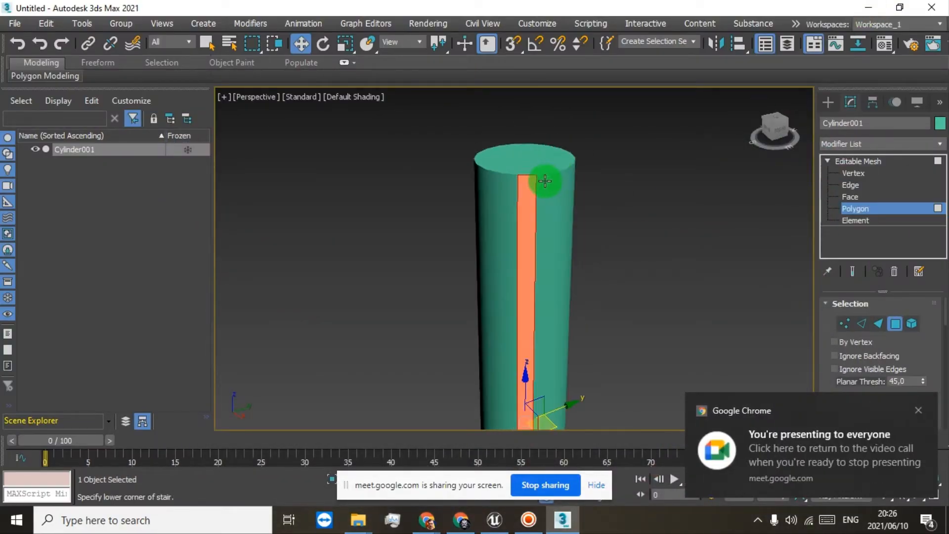
click(852, 195)
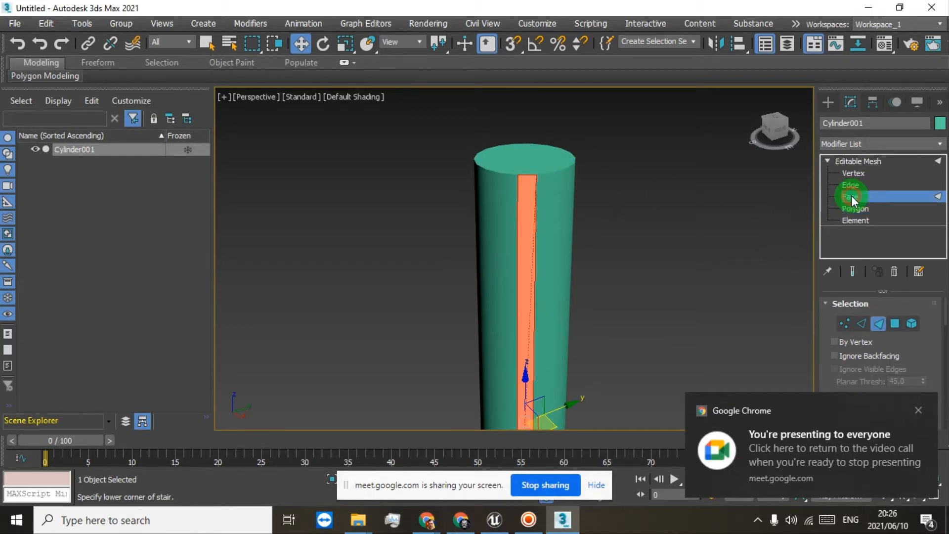
scroll(478, 263, down, 2)
click(497, 255)
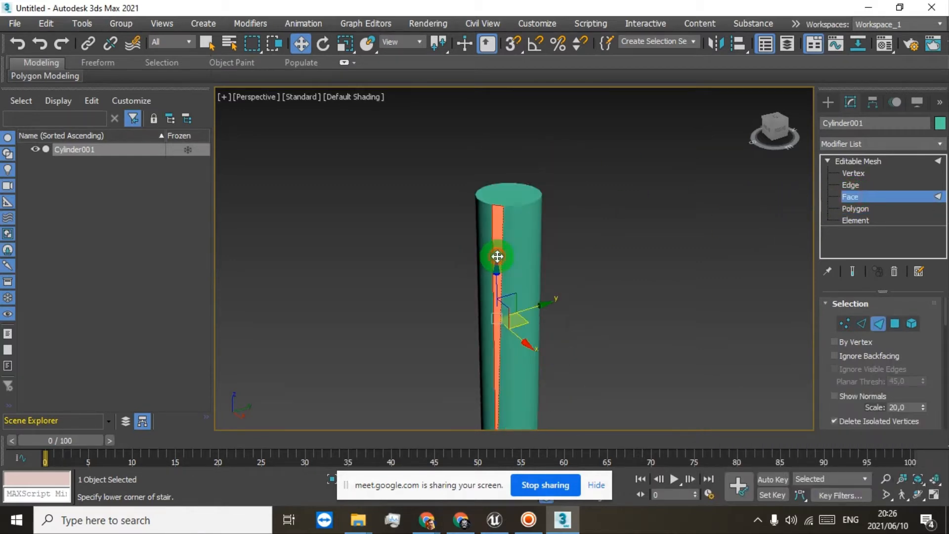
middle_drag(515, 364, 538, 249)
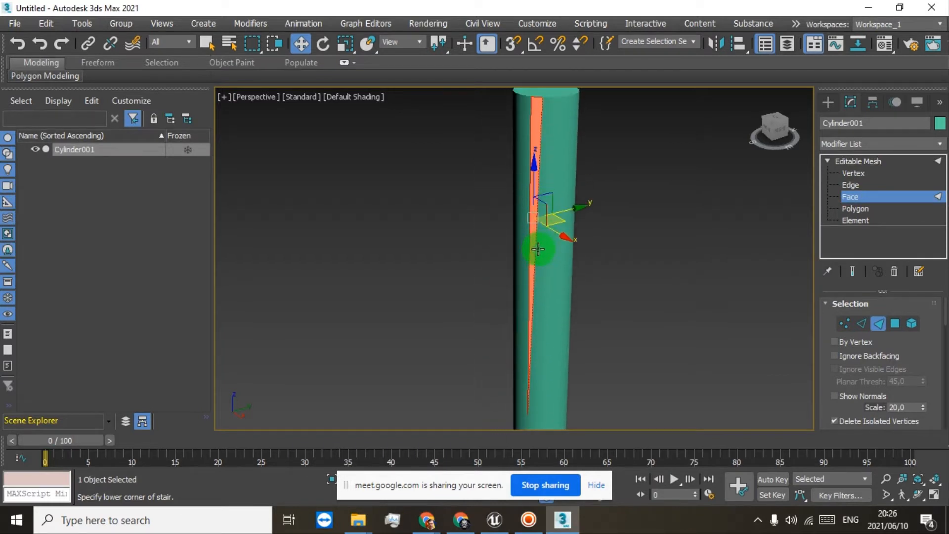
click(536, 252)
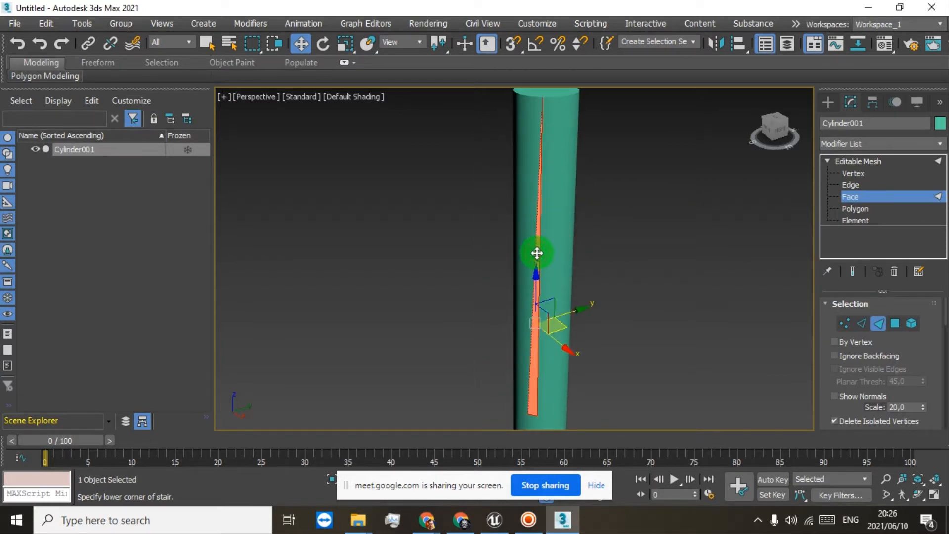
click(535, 218)
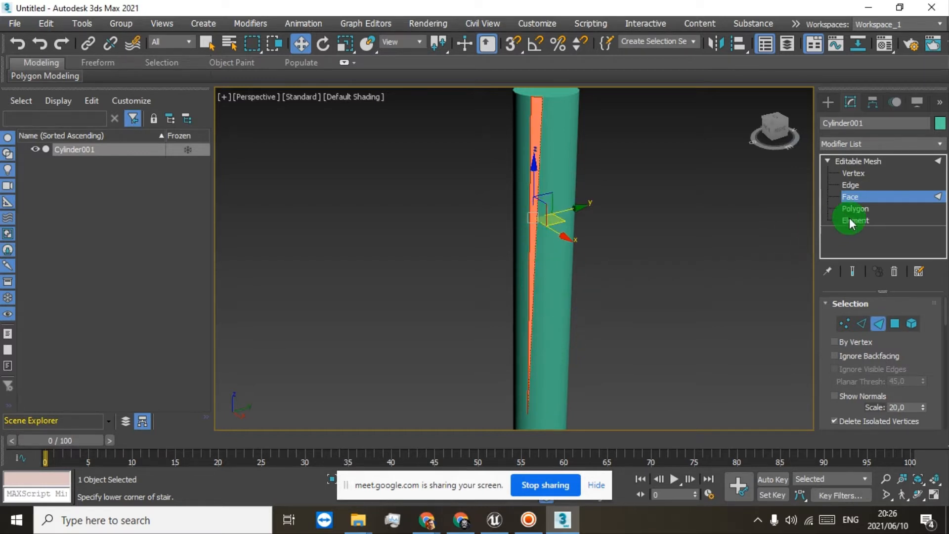
click(536, 282)
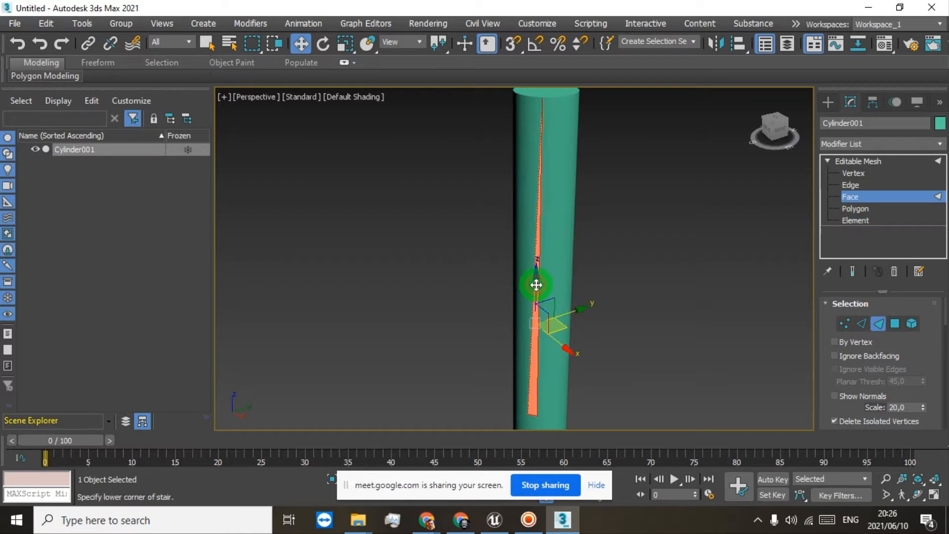
click(536, 195)
click(538, 248)
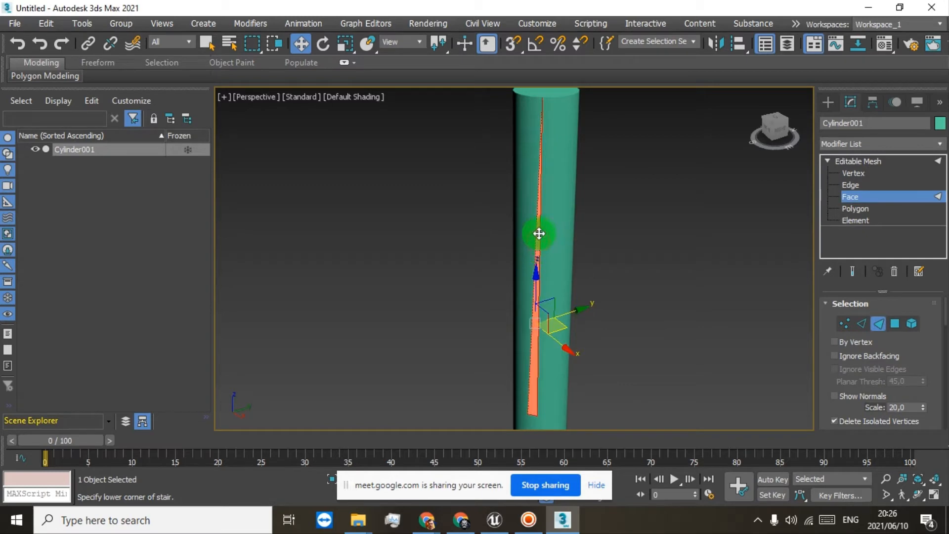
click(535, 213)
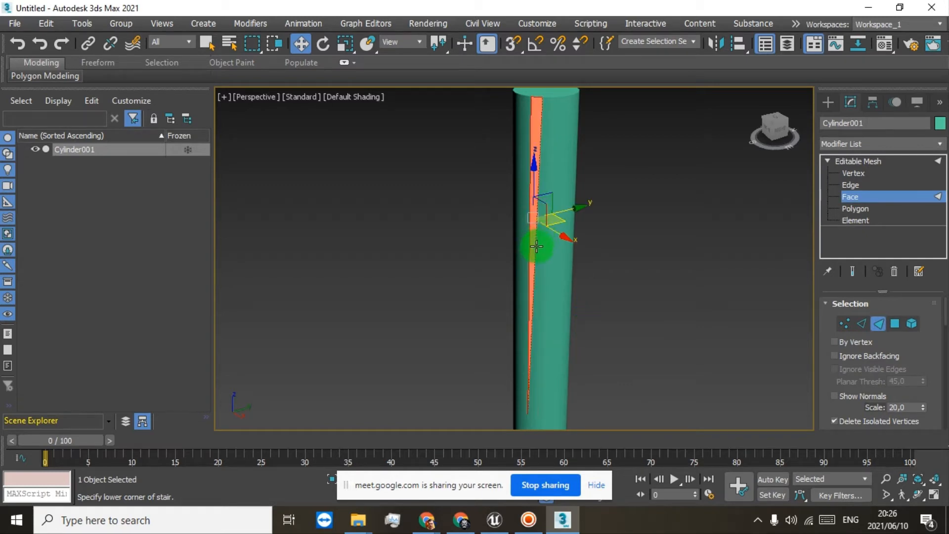
Switch to Edge sub-object level, try moving one edge of the cylinder's top rim, and undo the move.
click(850, 186)
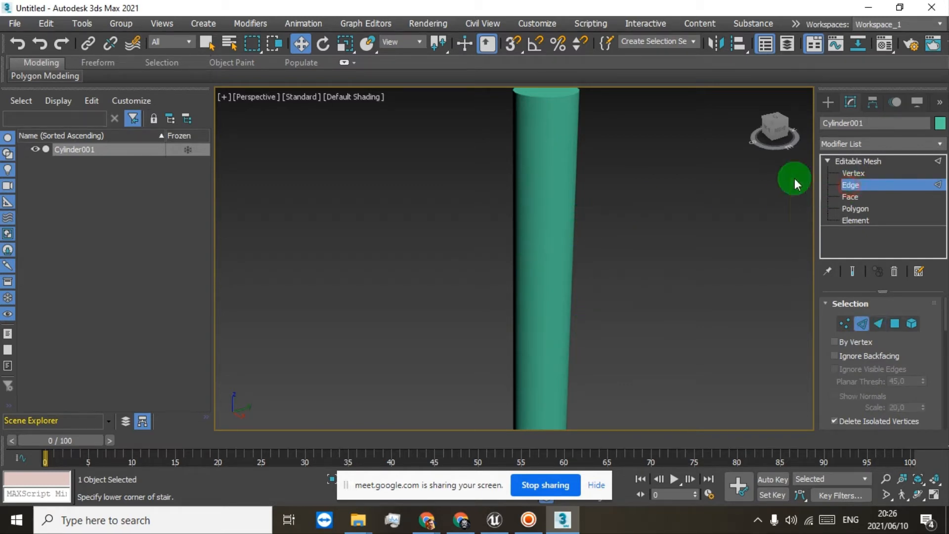
click(544, 96)
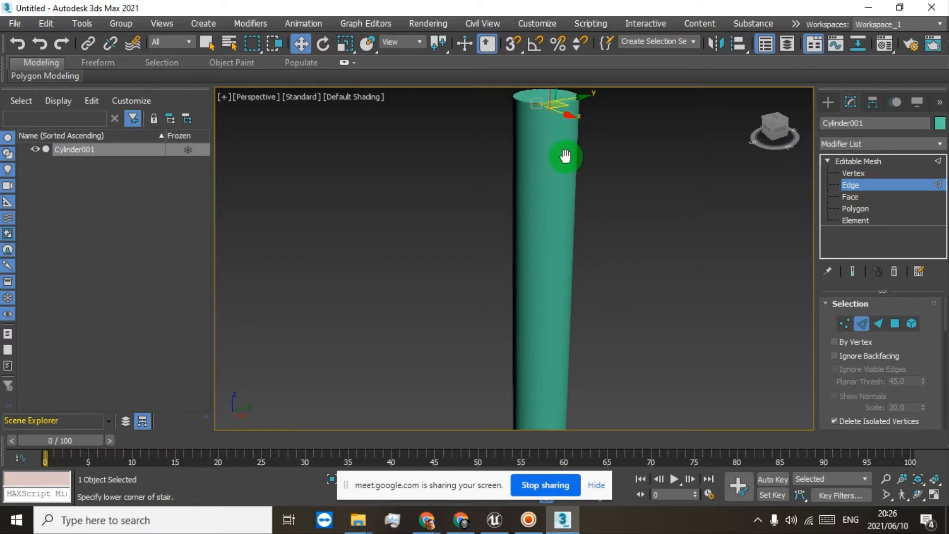
middle_drag(565, 155, 566, 253)
scroll(547, 225, up, 6)
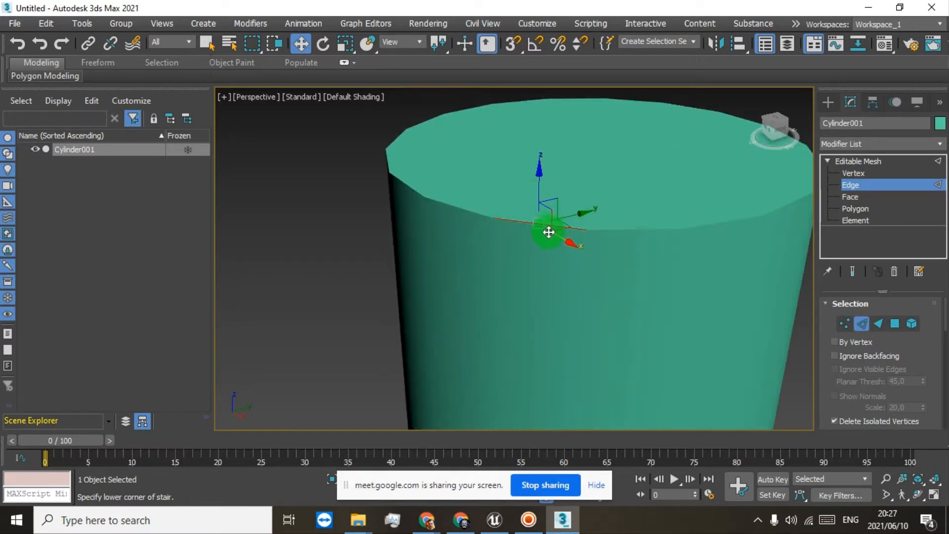
mouse_move(566, 225)
mouse_down()
mouse_move(551, 265)
mouse_move(563, 217)
mouse_up()
click(17, 44)
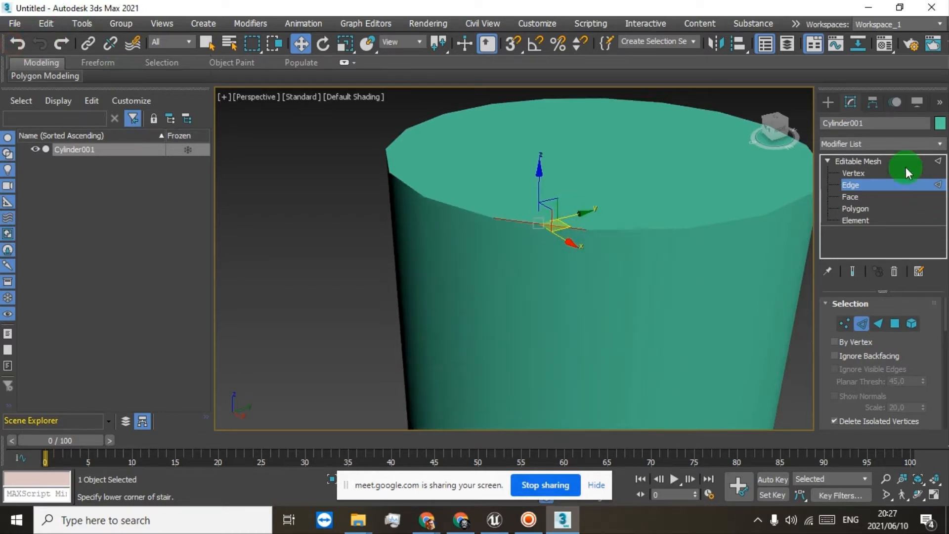
Switch to Vertex sub-object level and select all the vertices of the cylinder's top cap.
click(852, 174)
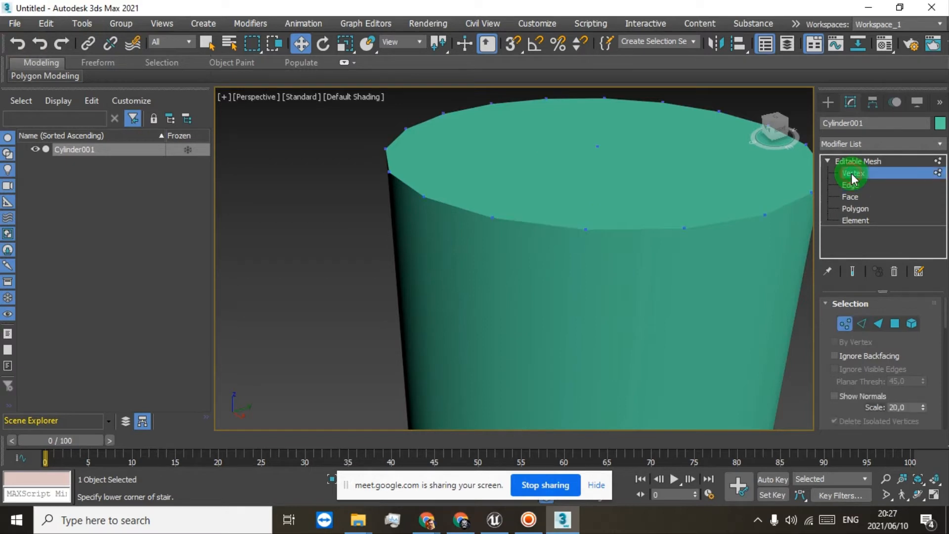
scroll(604, 228, down, 3)
middle_drag(600, 243, 469, 259)
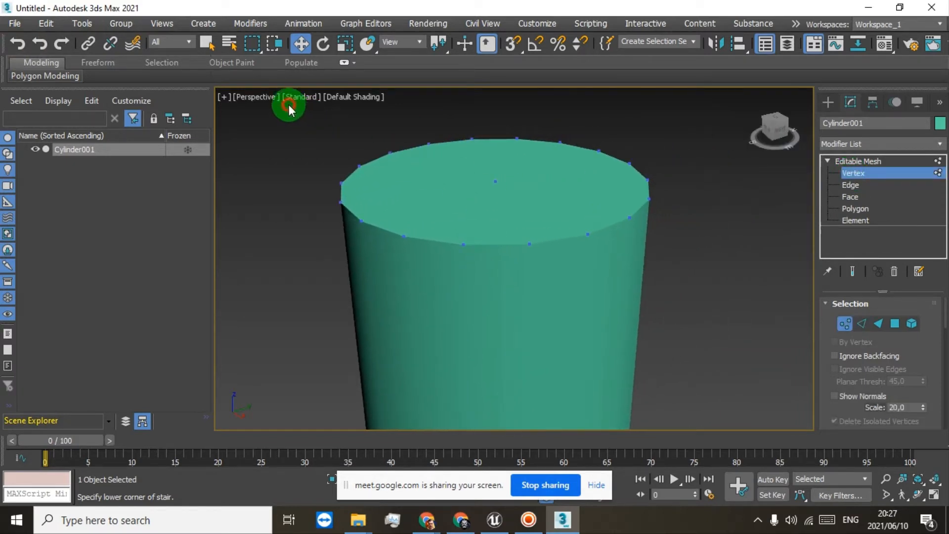
drag(289, 109, 721, 297)
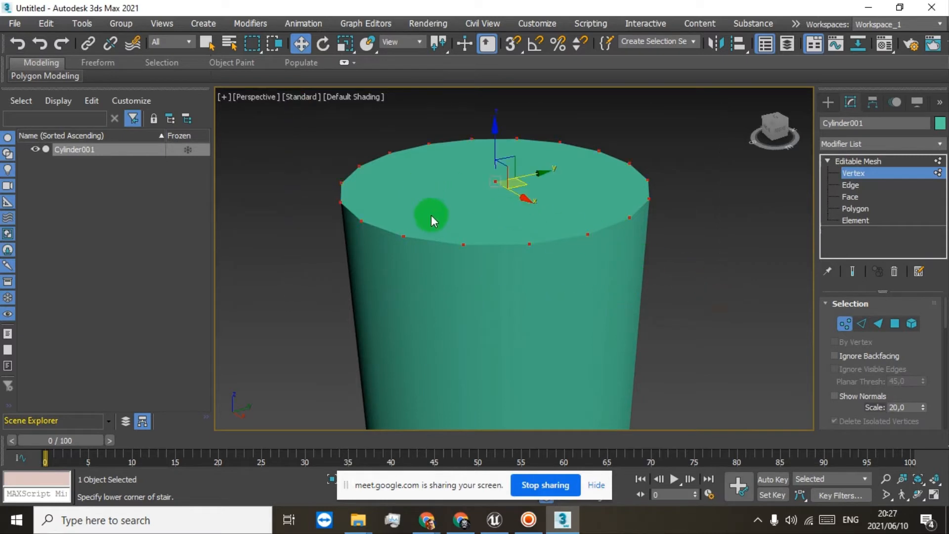
Try moving the selected top cap vertices in the XY plane, and undo the move.
scroll(511, 217, up, 2)
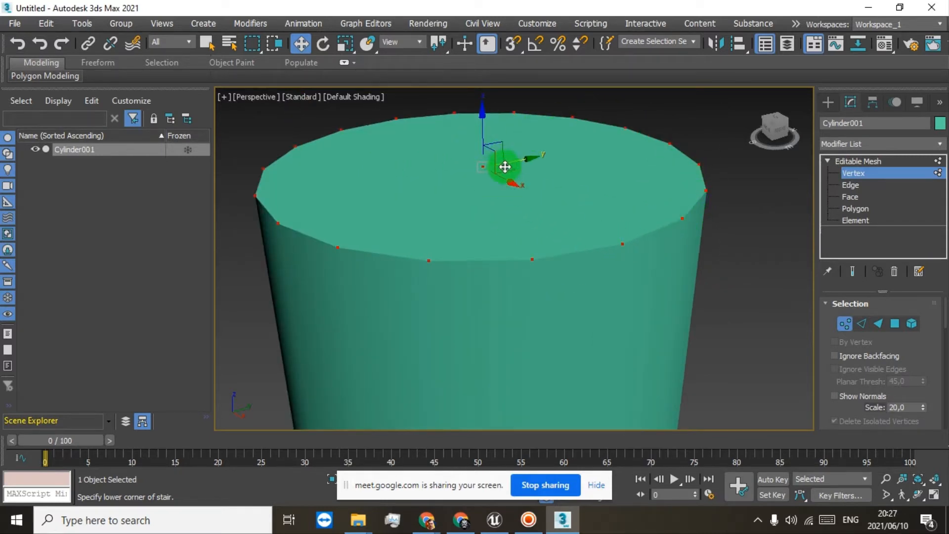
middle_drag(507, 167, 621, 206)
click(17, 43)
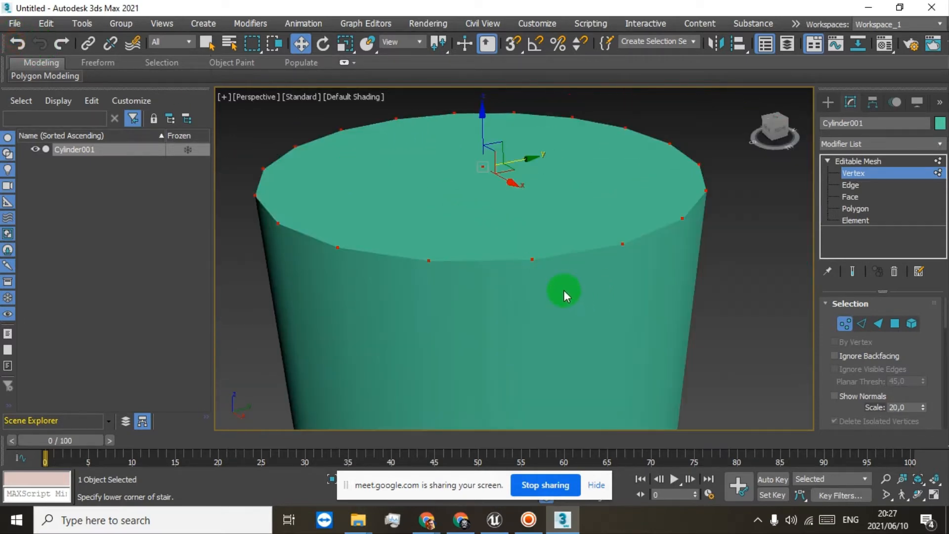
Try pulling a single front vertex of the top rim outward in the XY plane, inspect the deformed shape, and undo the move.
click(534, 261)
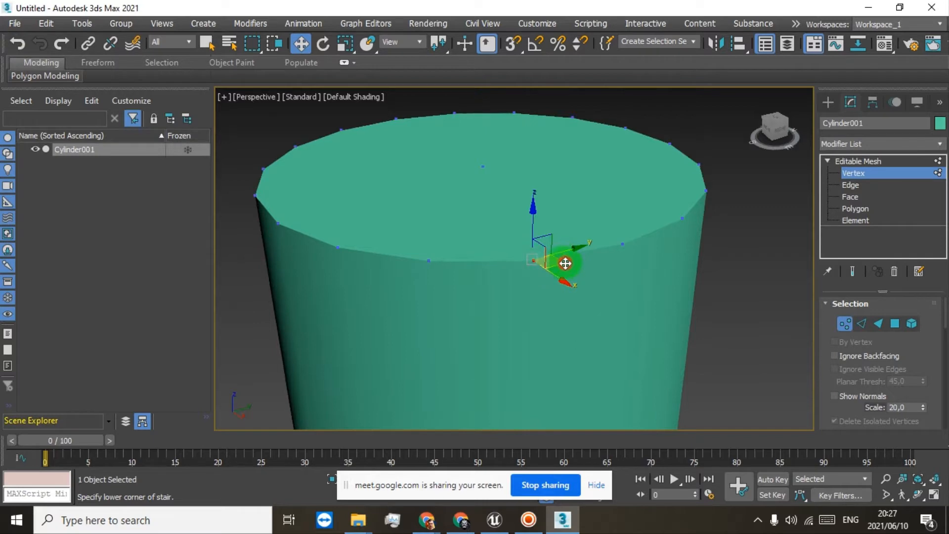
drag(565, 263, 592, 362)
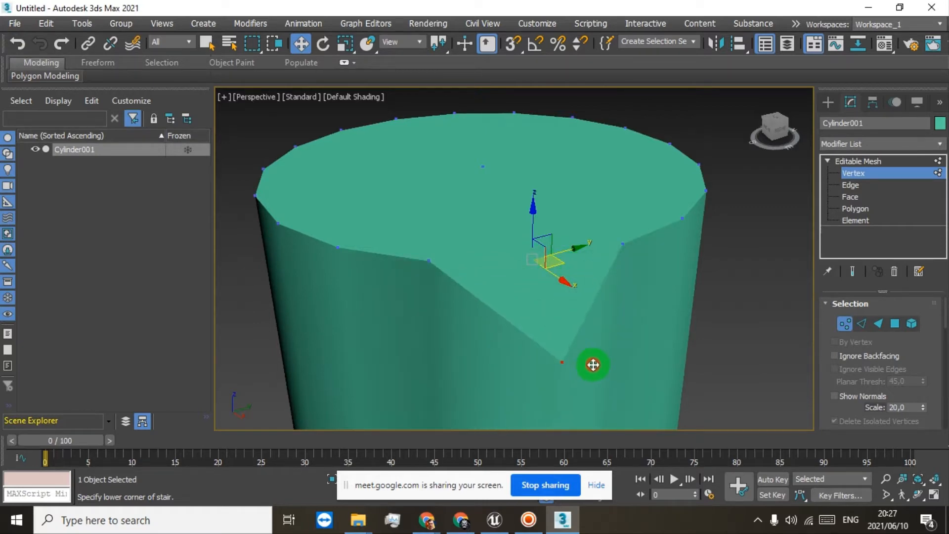
scroll(494, 341, down, 6)
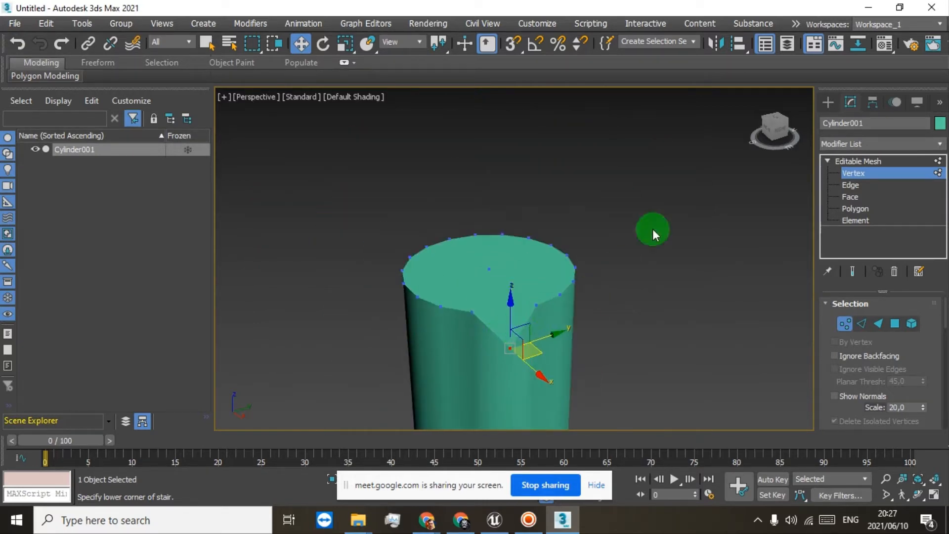
mouse_move(774, 128)
mouse_down()
mouse_move(794, 123)
mouse_move(786, 127)
mouse_up()
middle_drag(676, 235, 540, 277)
scroll(562, 231, up, 5)
drag(776, 125, 758, 132)
middle_drag(475, 314, 571, 300)
click(17, 43)
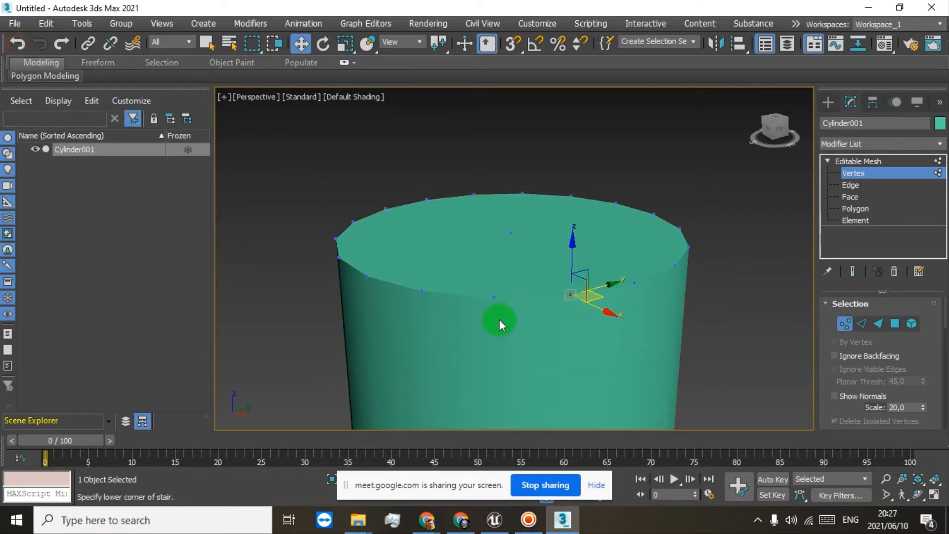
scroll(499, 319, down, 10)
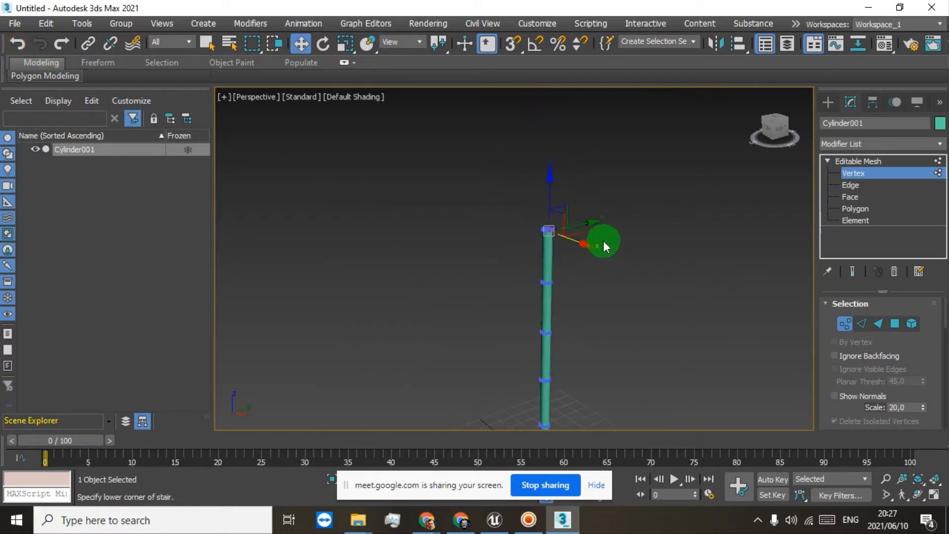
drag(773, 138, 679, 130)
middle_drag(606, 328, 639, 267)
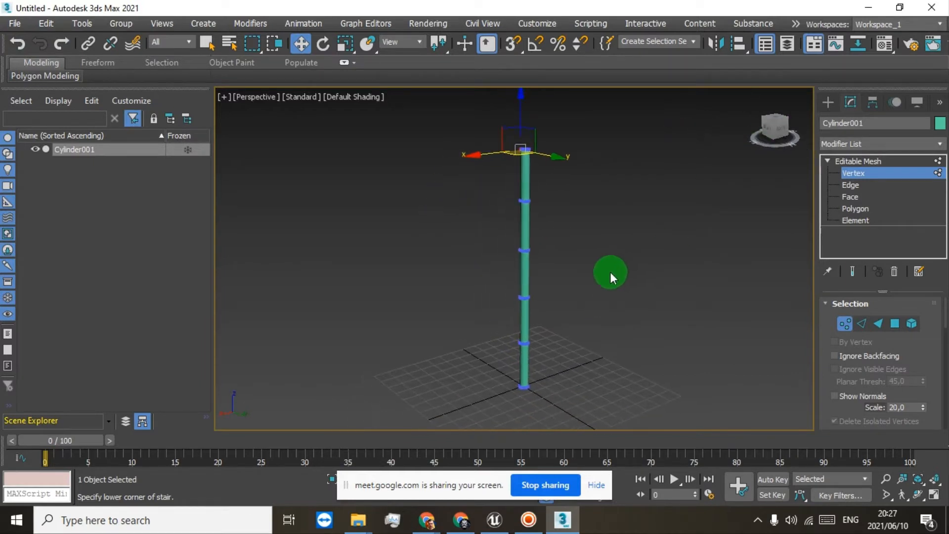
Select all the vertices of the cylinder's top cap and move them along the X axis to slant the uppermost segment.
scroll(547, 183, up, 2)
scroll(535, 213, down, 2)
middle_drag(533, 207, 543, 255)
drag(478, 161, 595, 250)
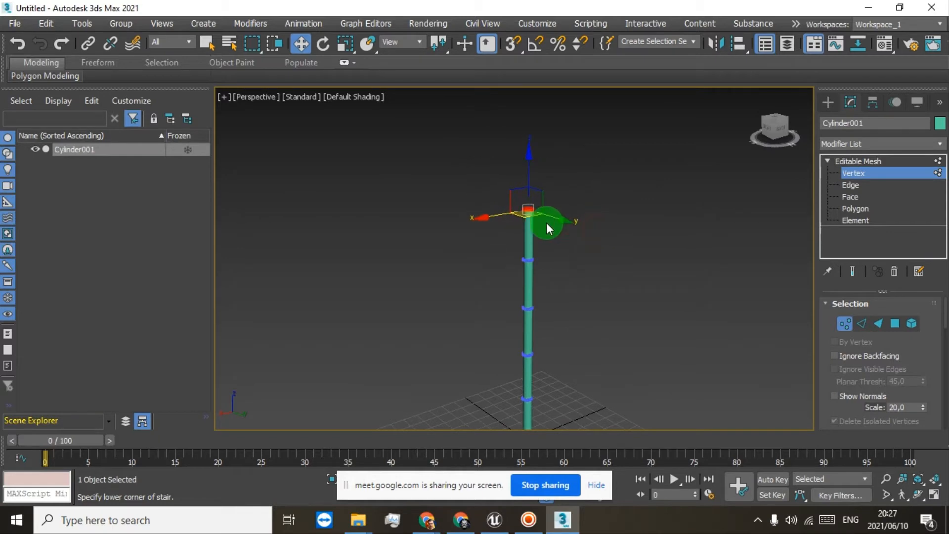
scroll(546, 222, up, 5)
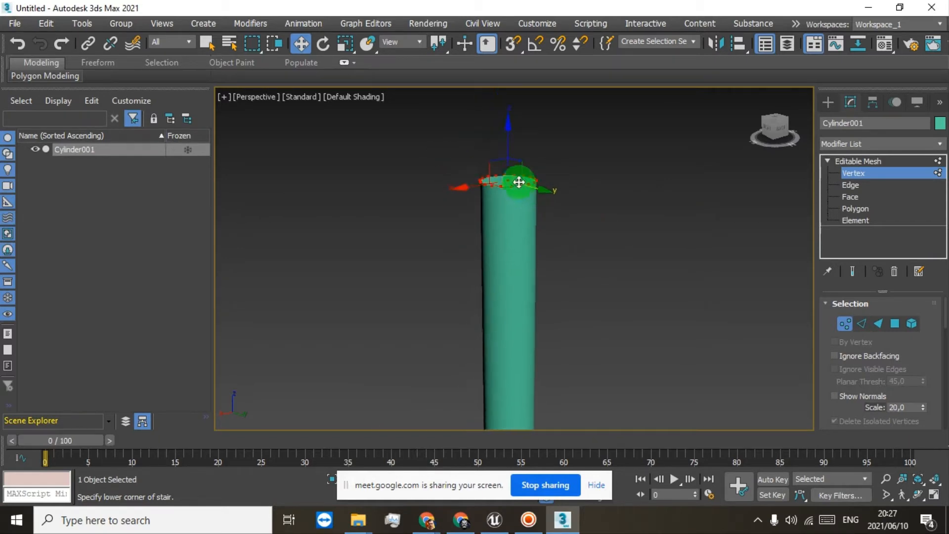
scroll(518, 182, up, 5)
scroll(511, 206, down, 3)
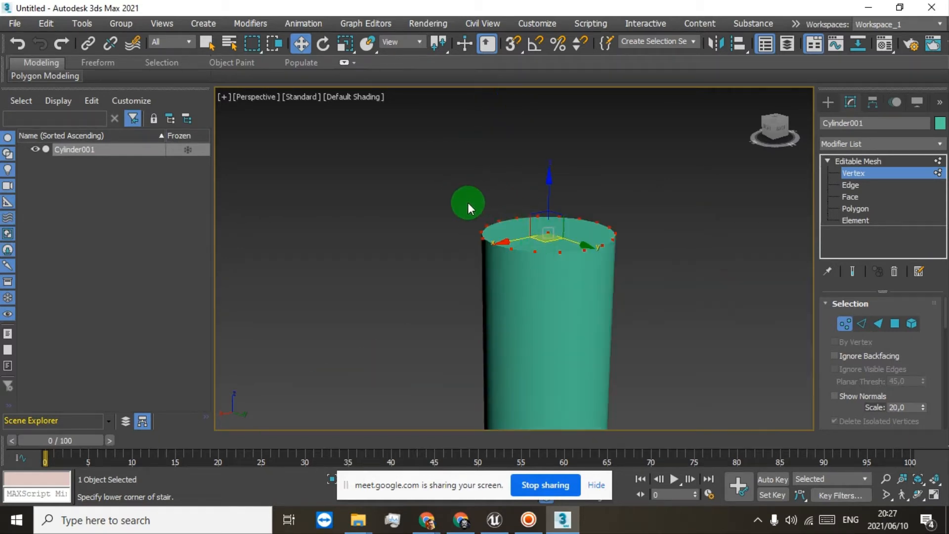
scroll(561, 357, down, 6)
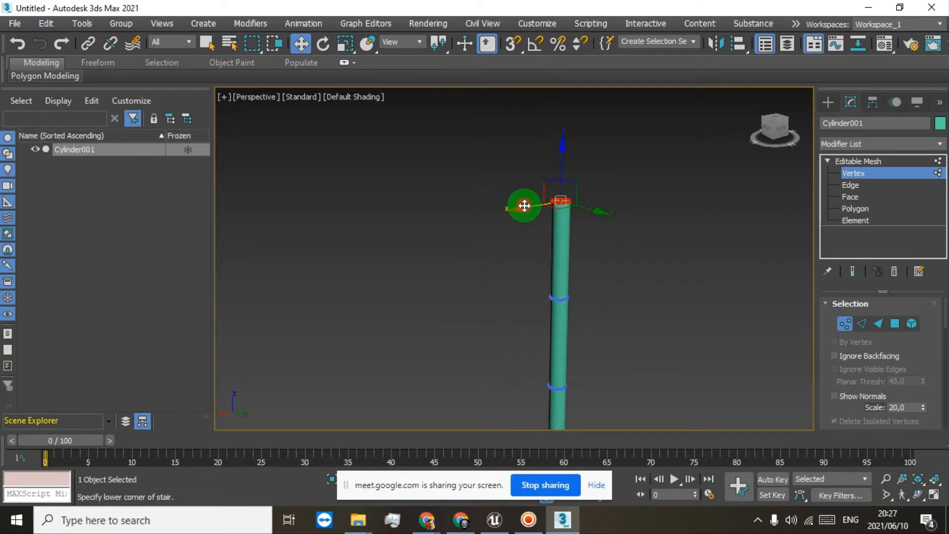
drag(525, 205, 400, 225)
scroll(549, 290, up, 5)
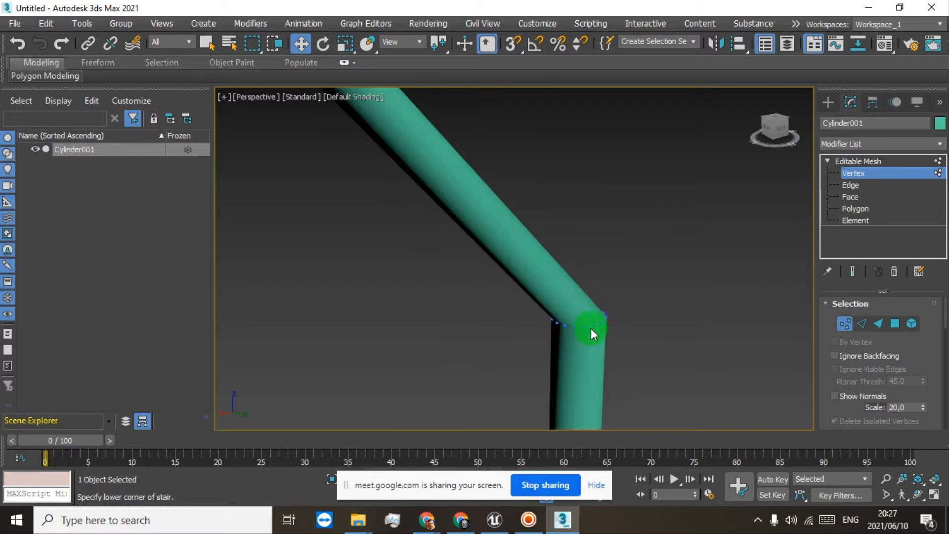
scroll(595, 325, up, 2)
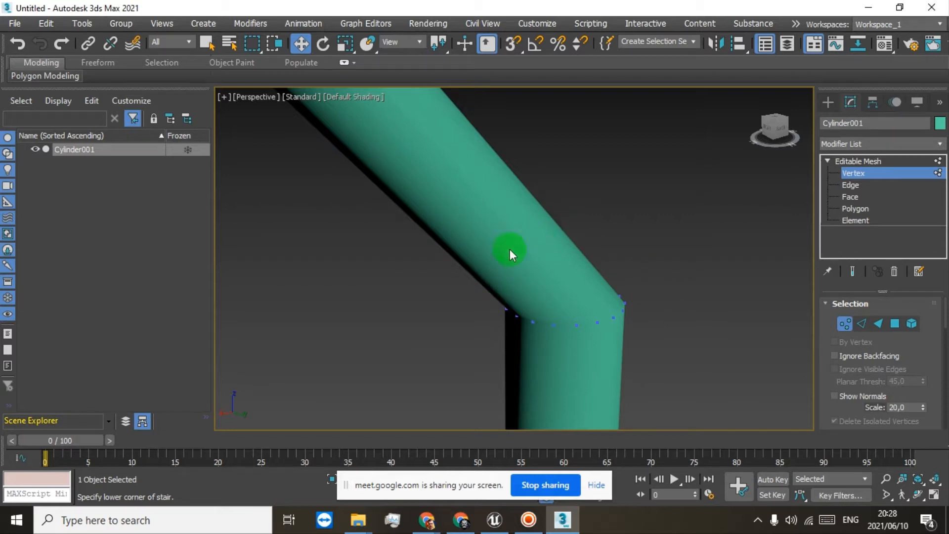
scroll(509, 249, down, 6)
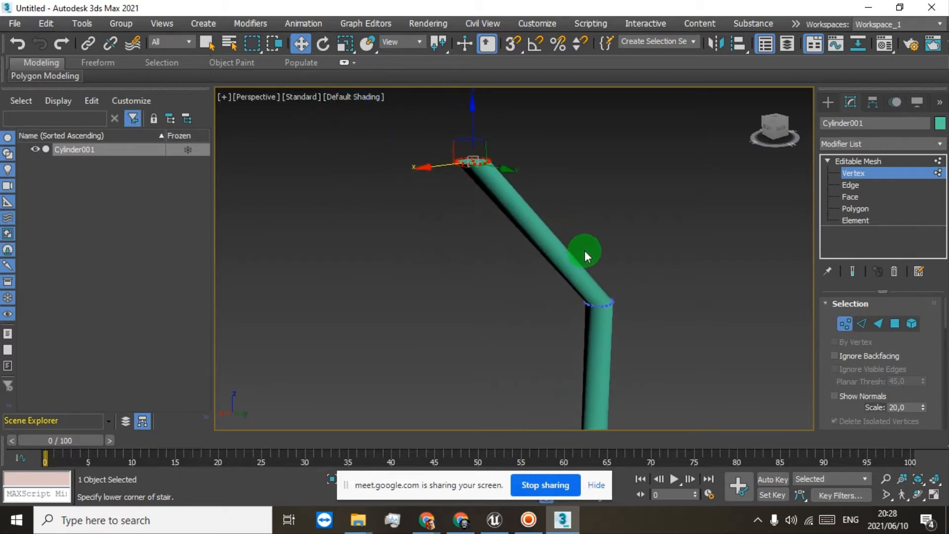
Rotate the top cap vertices about the Y axis so the cap faces along the slanted segment.
click(322, 43)
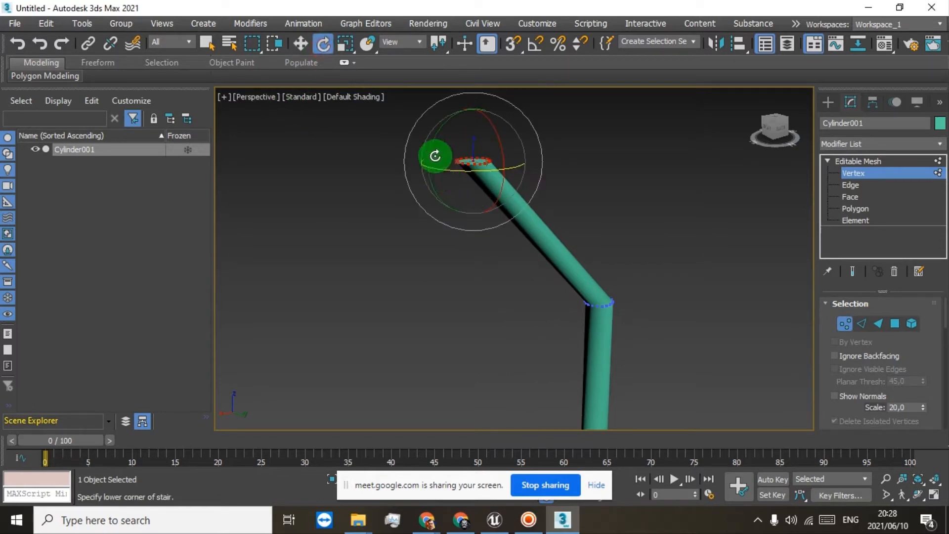
drag(431, 146, 421, 49)
Select the ring of vertices at the bend and rotate it about the Y axis to tilt the joint between the two segments.
middle_drag(648, 338, 648, 307)
drag(660, 233, 538, 314)
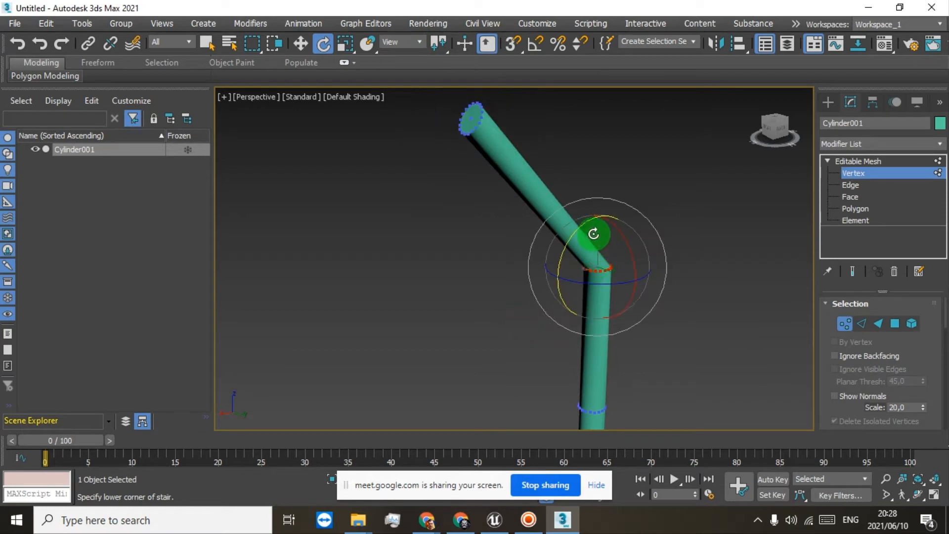
mouse_move(582, 229)
mouse_down()
mouse_move(553, 281)
mouse_move(601, 201)
mouse_move(568, 260)
mouse_move(575, 242)
mouse_up()
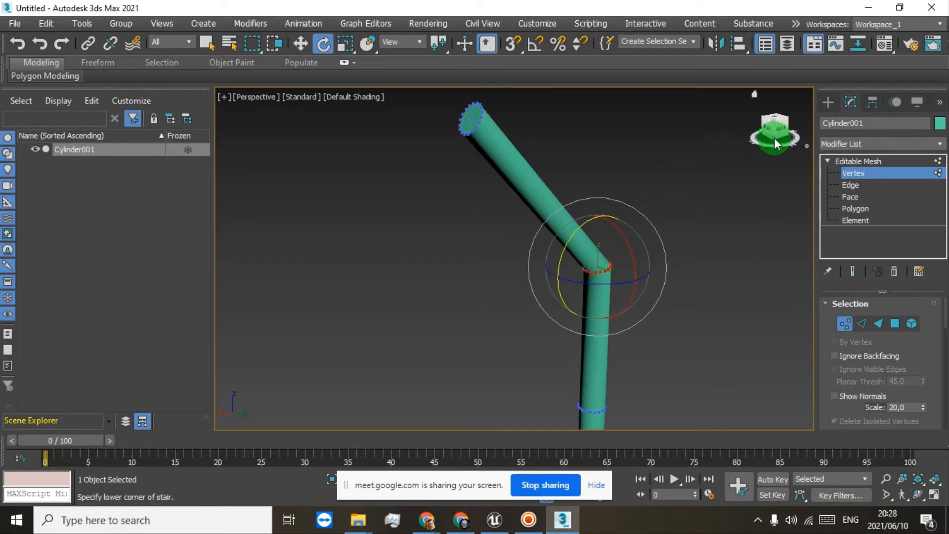
drag(785, 125, 697, 133)
middle_drag(729, 177, 617, 209)
scroll(505, 254, up, 5)
scroll(652, 209, down, 5)
scroll(652, 209, up, 2)
scroll(620, 211, down, 2)
scroll(567, 260, up, 4)
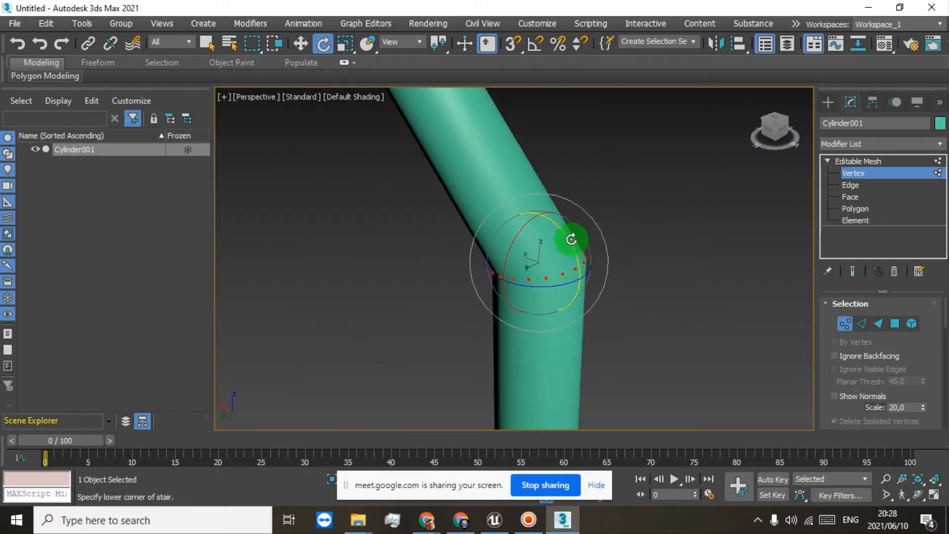
drag(571, 239, 558, 213)
drag(772, 129, 619, 185)
scroll(620, 185, down, 4)
scroll(570, 190, up, 6)
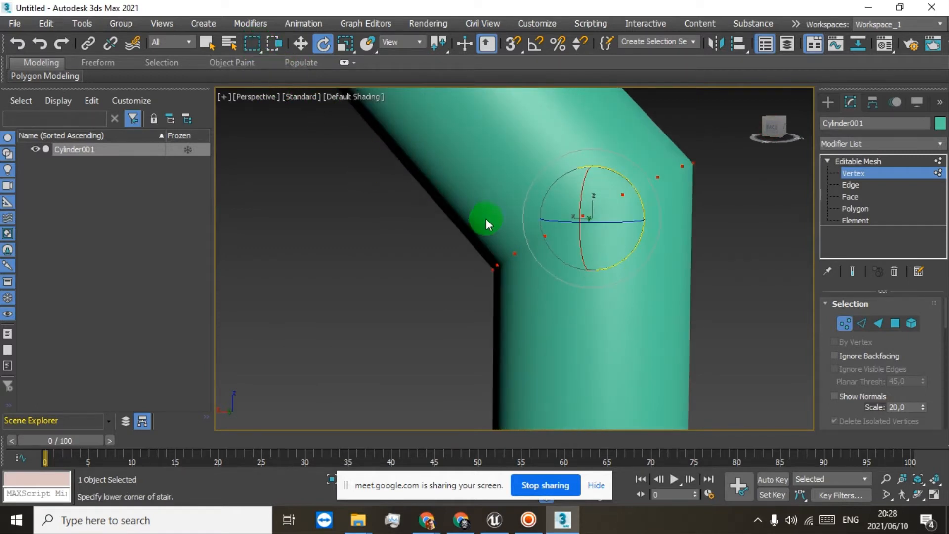
Deselect the bend ring and select only the vertex at its outer corner.
scroll(483, 218, down, 3)
click(625, 194)
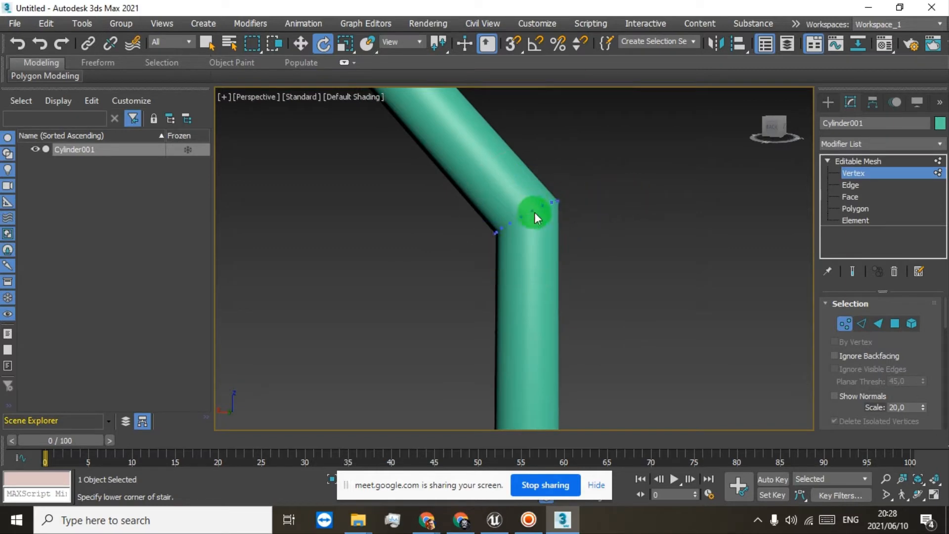
scroll(550, 210, up, 3)
click(590, 189)
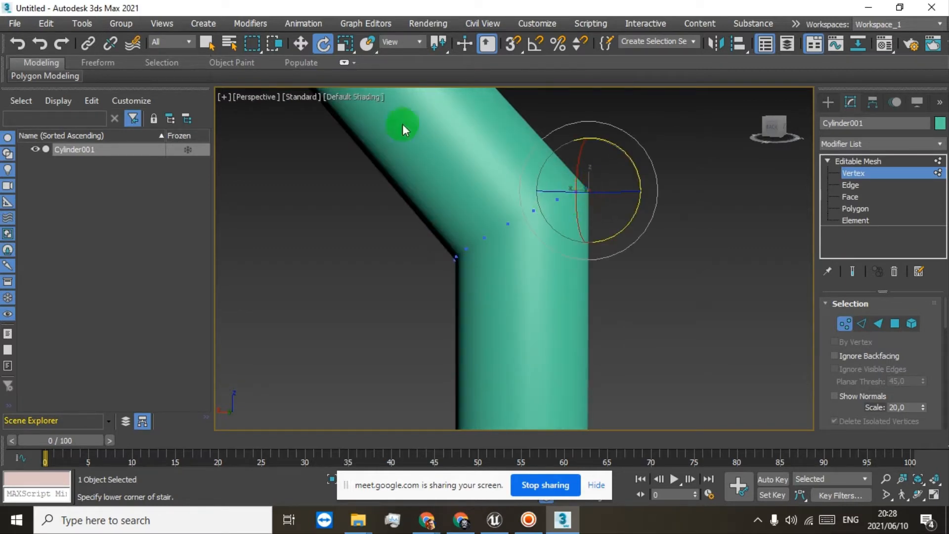
Switch to Select Object, select a single vertex in the middle of the bend ring, and clear the selection.
click(207, 44)
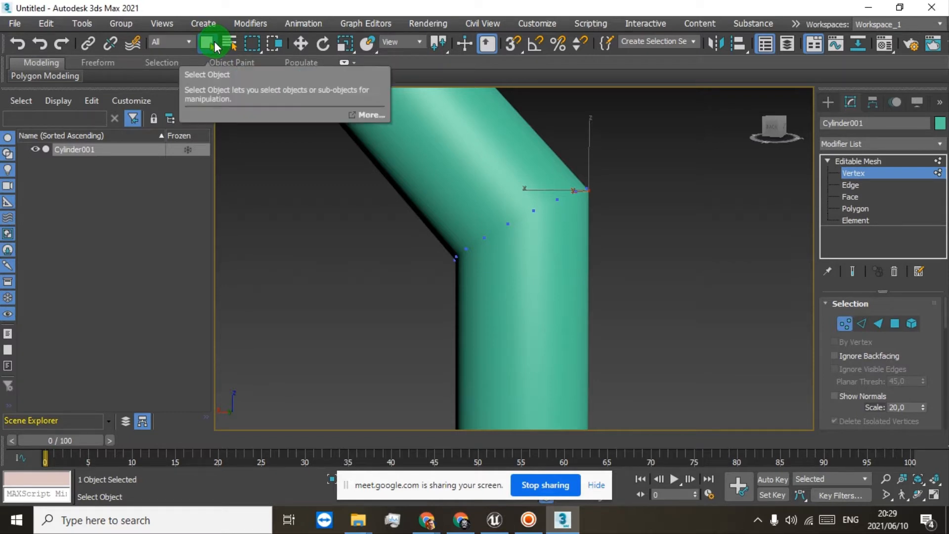
click(534, 210)
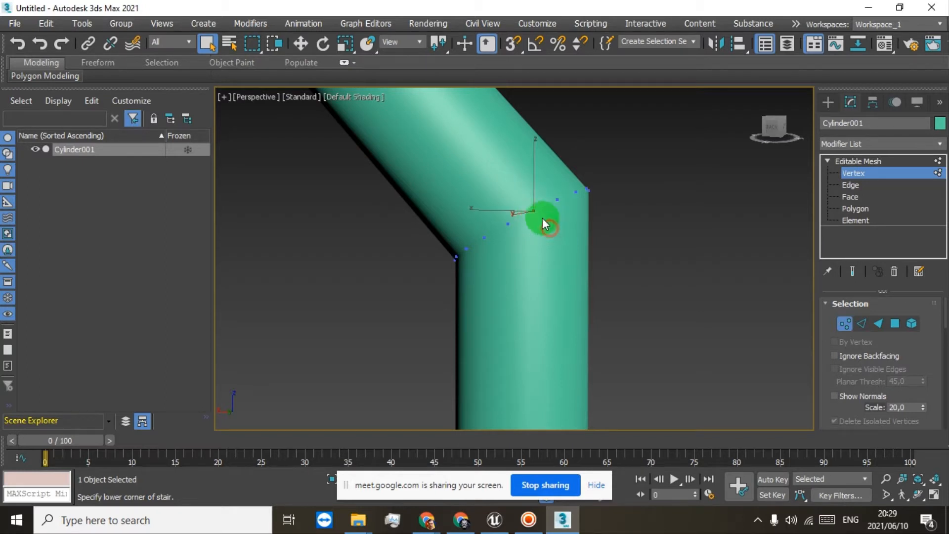
click(530, 204)
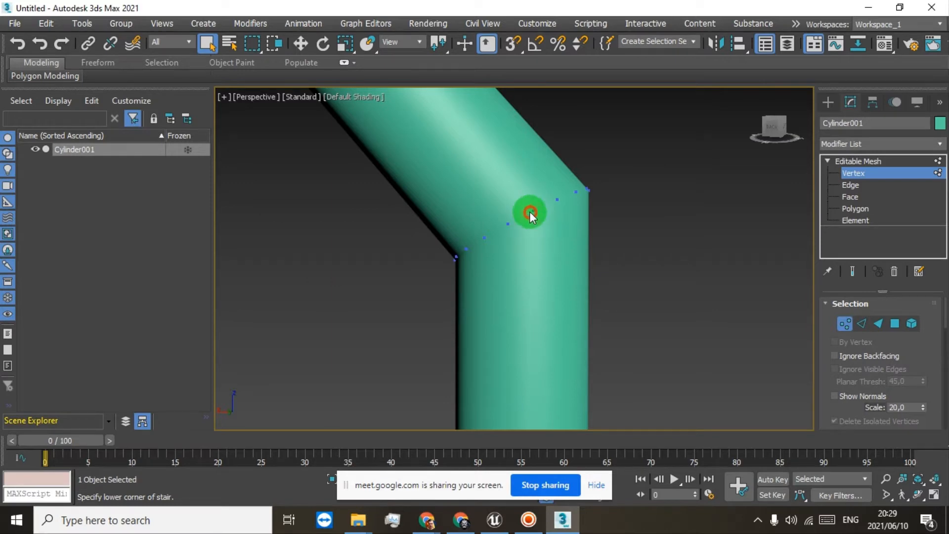
click(531, 210)
click(538, 205)
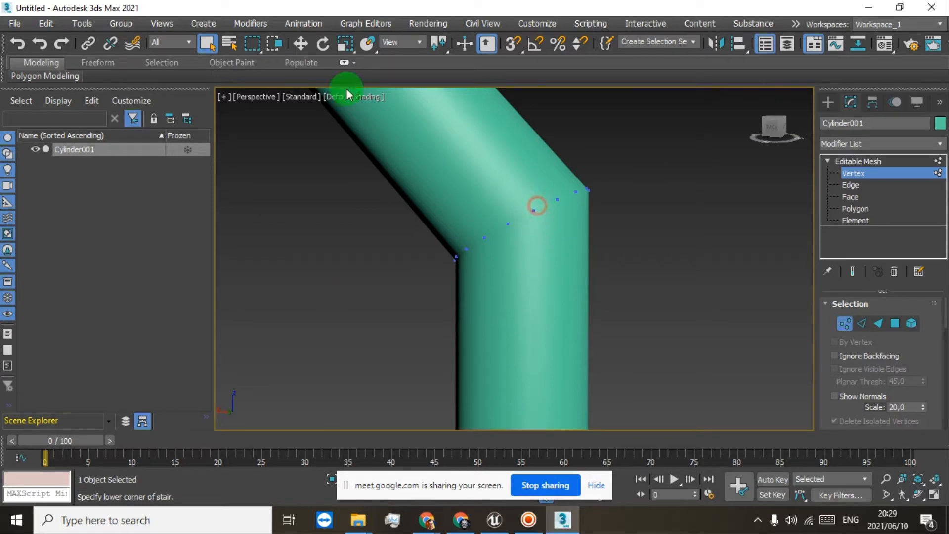
Open the Select From Scene list, highlight the 0 (default) layer, and close the list without selecting anything.
click(230, 43)
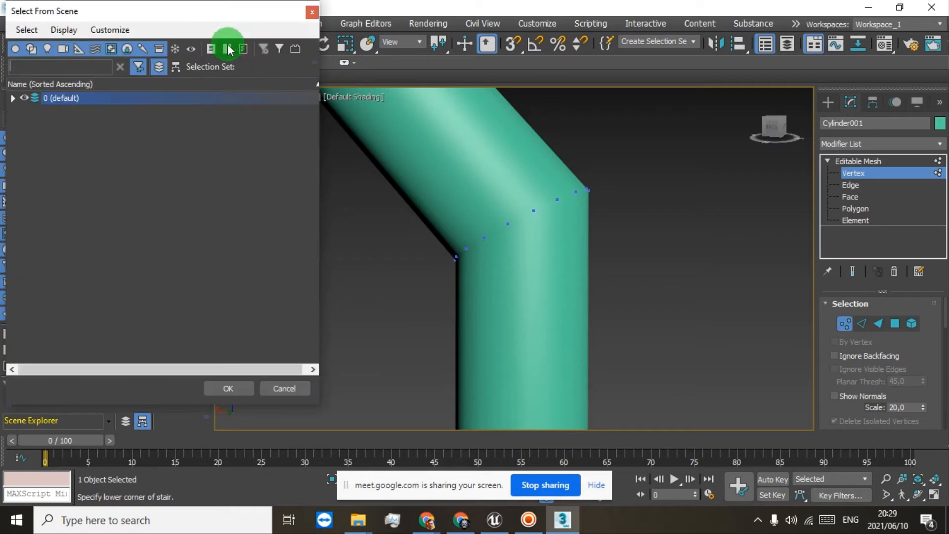
click(68, 98)
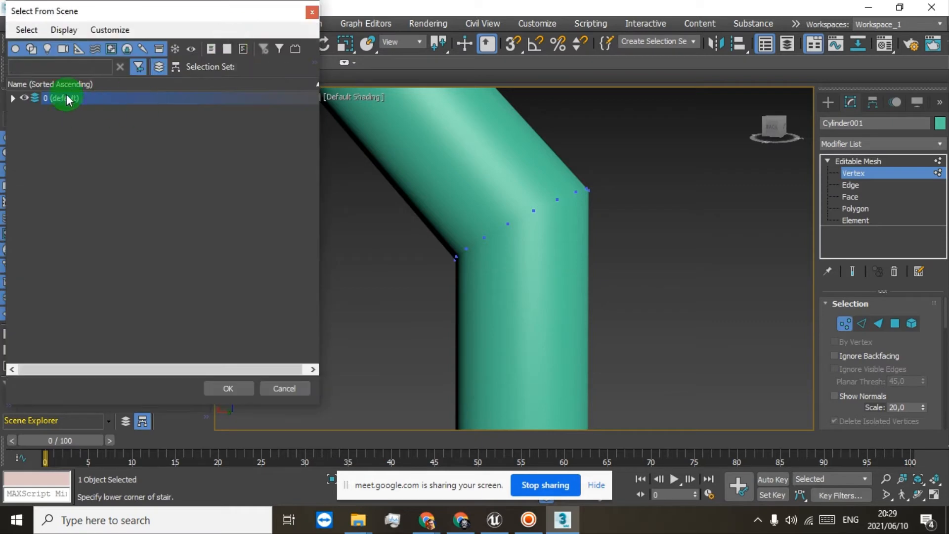
click(314, 12)
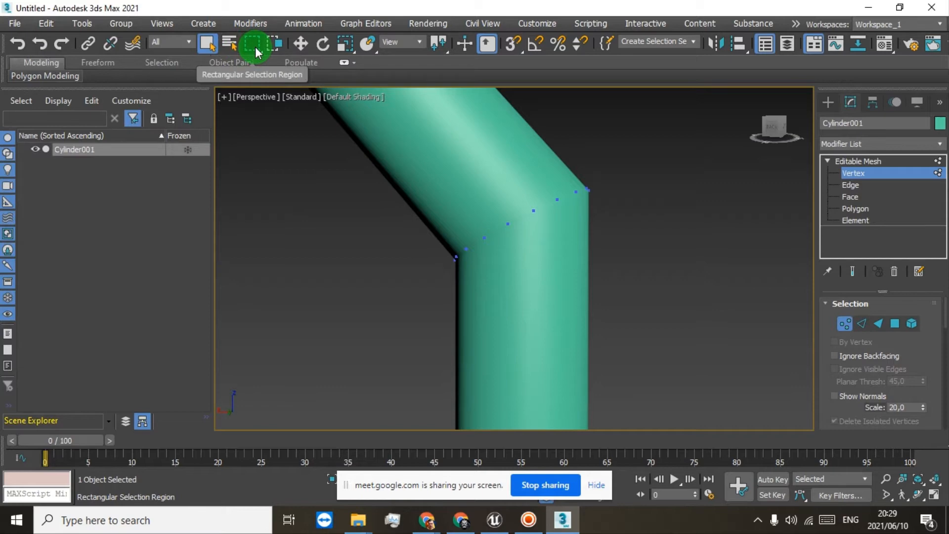
Try a rectangular region selection across the upper part of the bend and show the Rectangular Selection Region tool.
drag(493, 166, 538, 206)
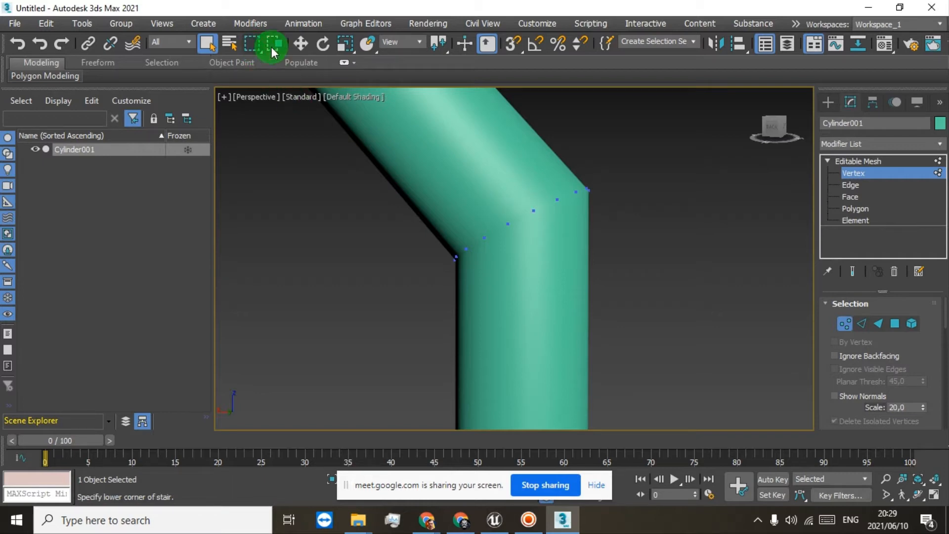
click(260, 51)
mouse_move(260, 51)
mouse_down()
mouse_move(263, 80)
mouse_move(252, 43)
mouse_up()
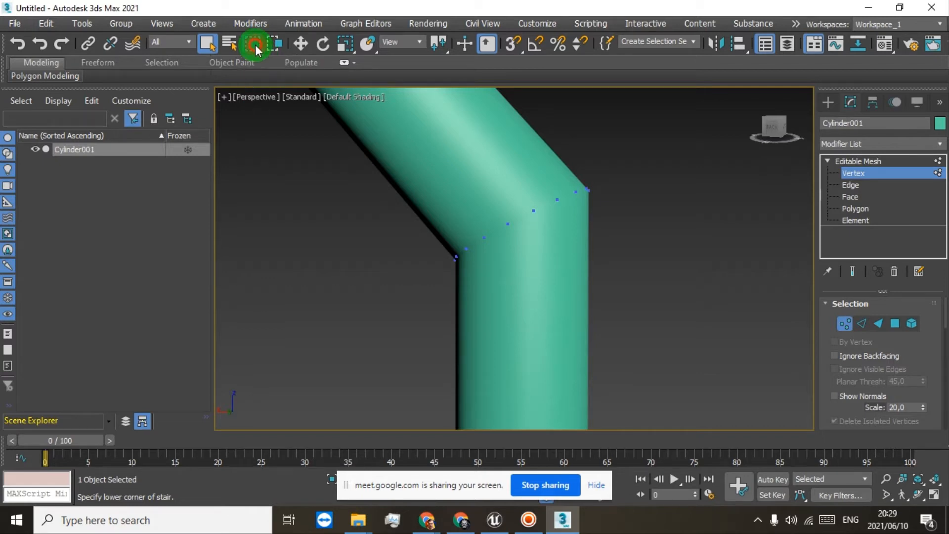
Show the transform tools by activating Select and Move, Select and Rotate, and Select and Uniform Scale in turn.
click(301, 44)
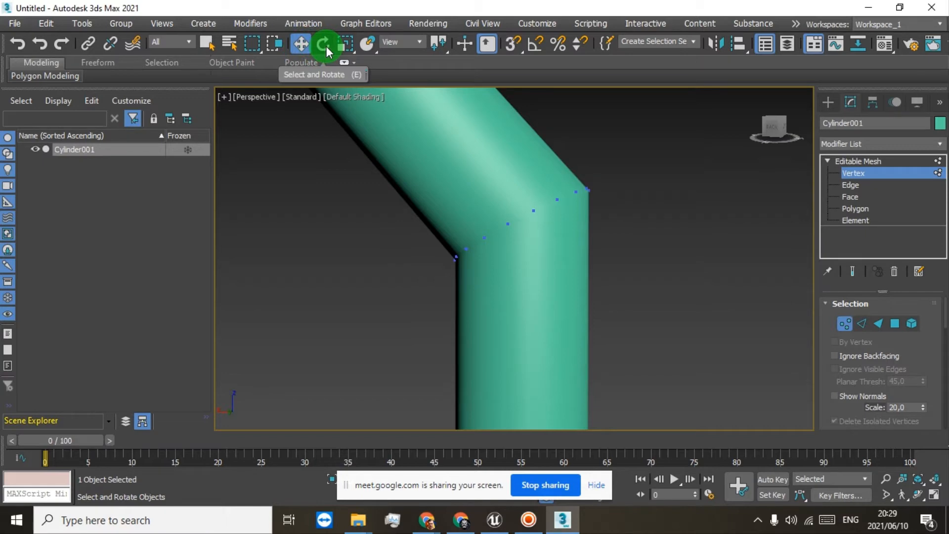
click(324, 44)
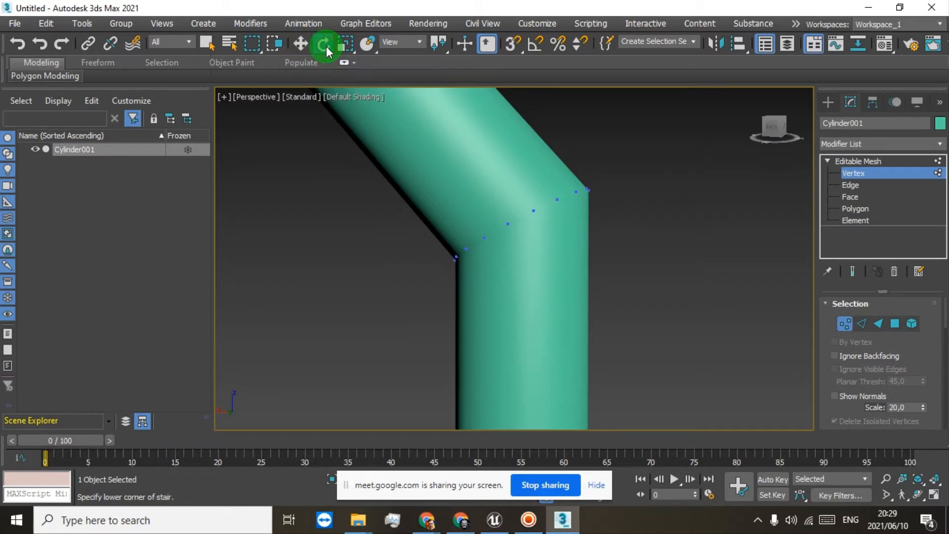
click(344, 44)
Try pulling a middle vertex of the bend ring outward with Select and Move, and undo the move.
click(303, 44)
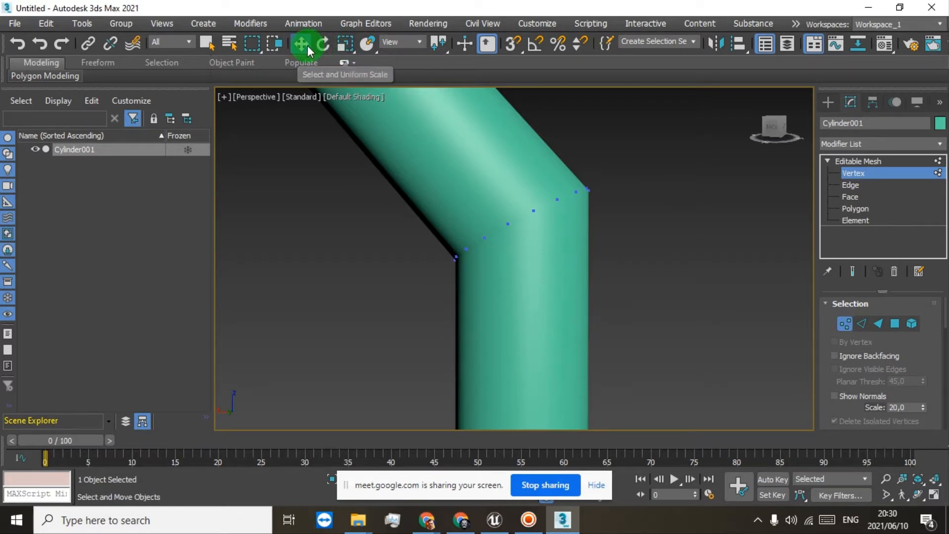
click(519, 188)
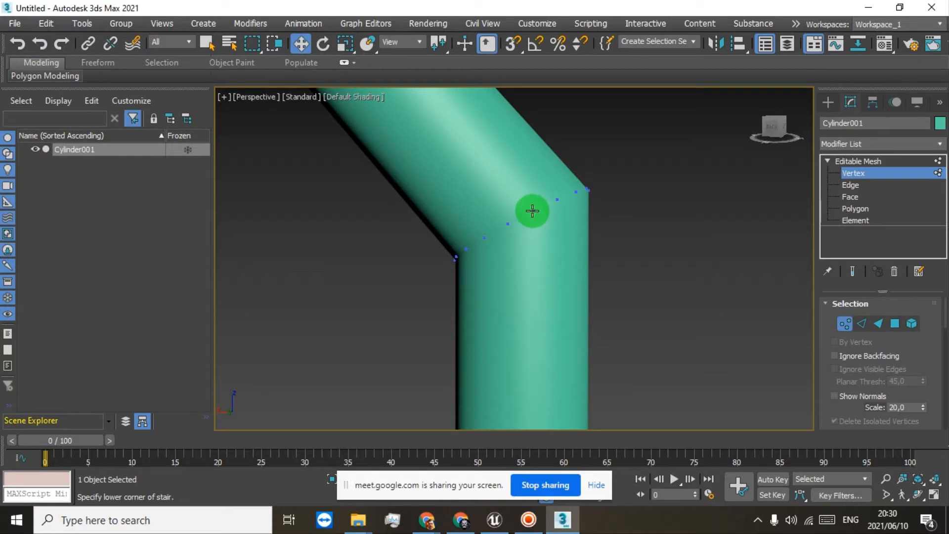
drag(532, 210, 645, 232)
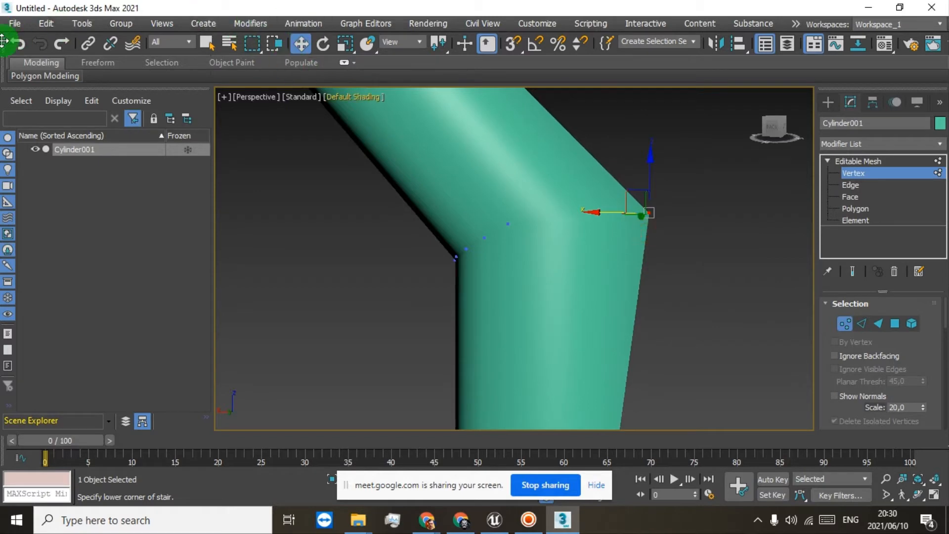
click(18, 44)
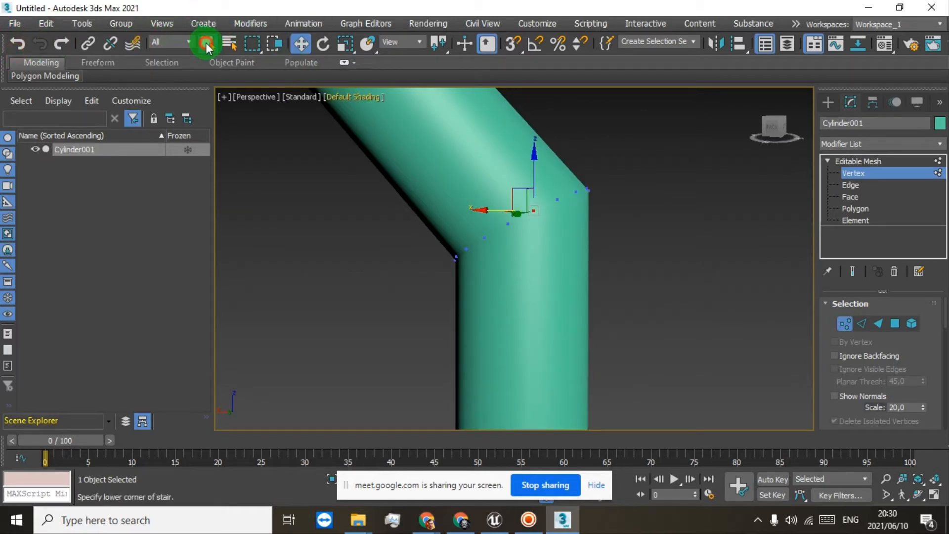
Switch to Select Object, region-select three neighbouring vertices of the bend ring, and narrow the selection to the middle one.
click(206, 44)
drag(529, 209, 580, 242)
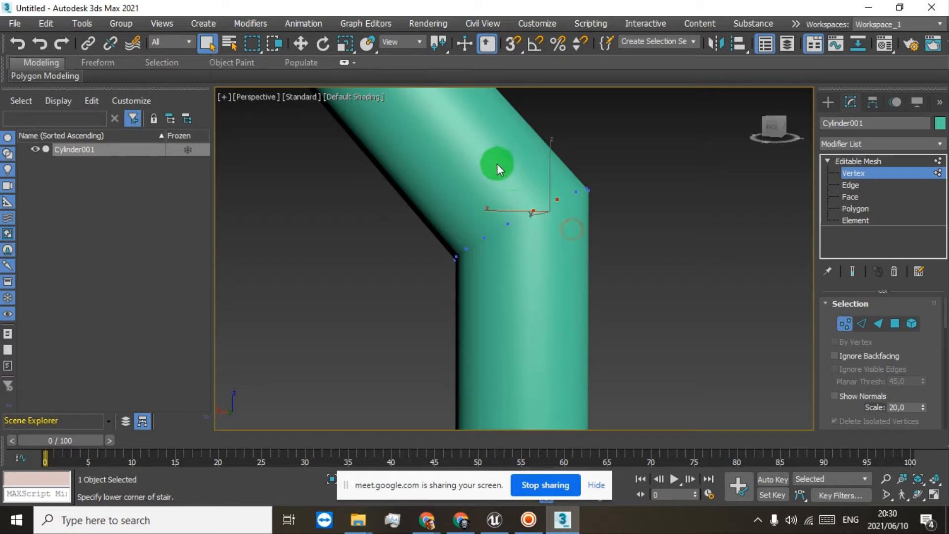
drag(497, 164, 560, 230)
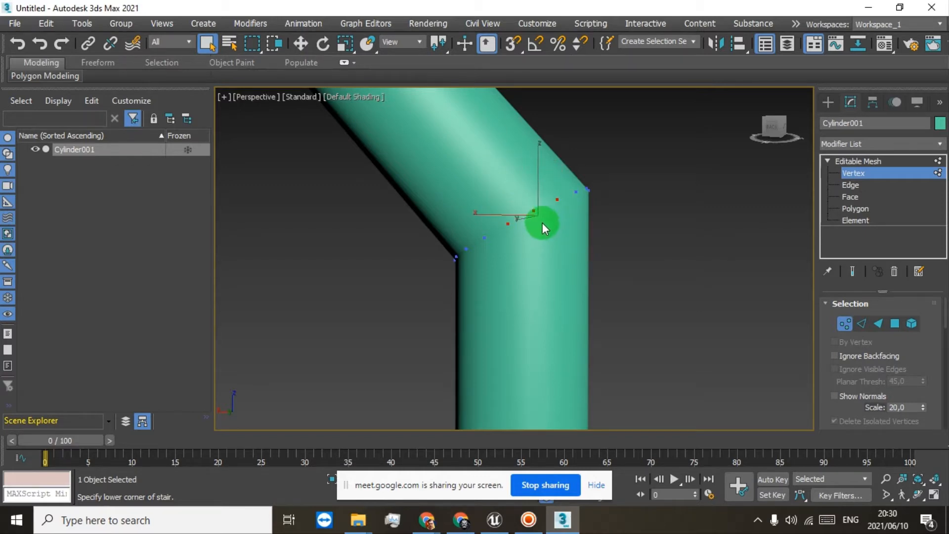
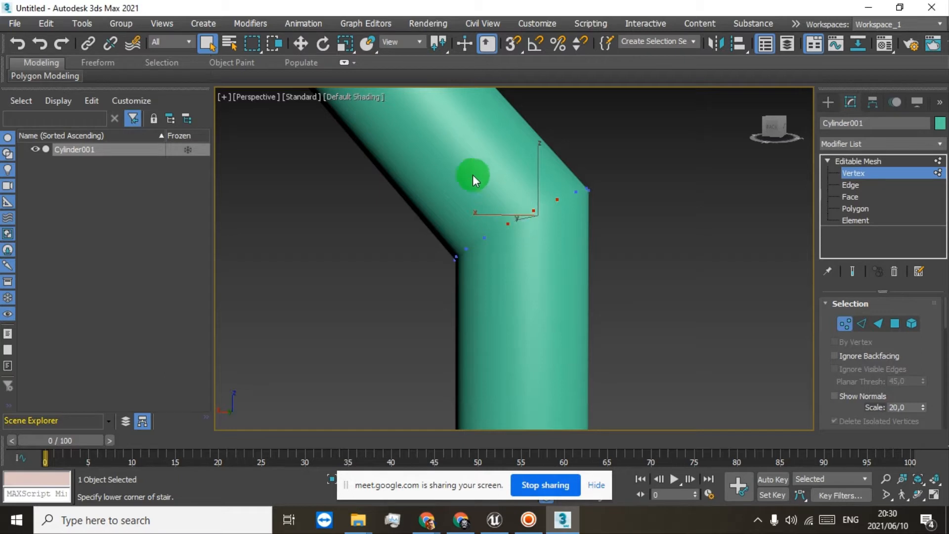
click(540, 222)
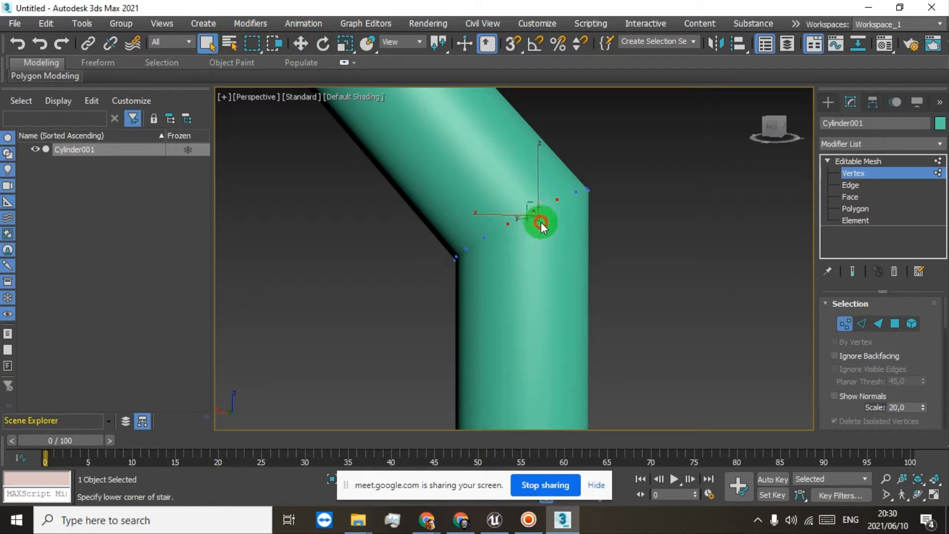
click(549, 221)
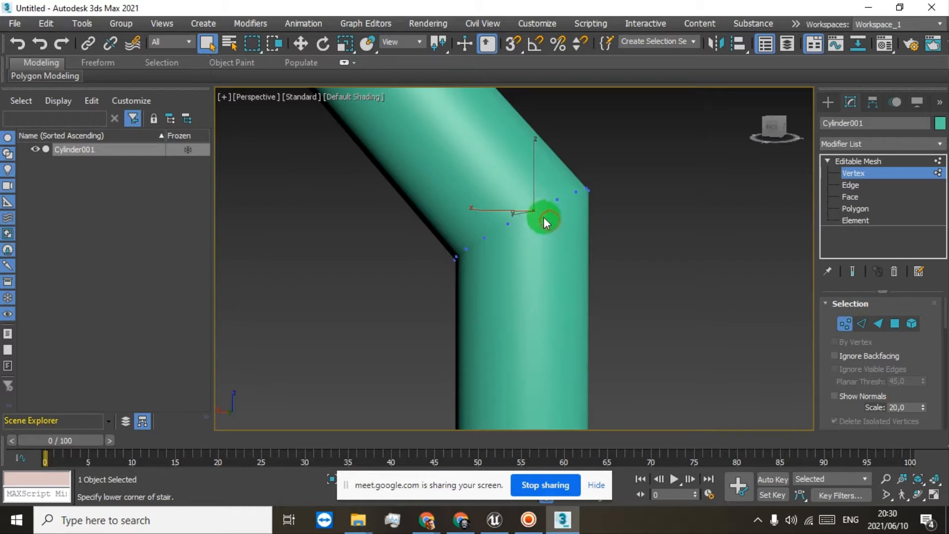
click(544, 212)
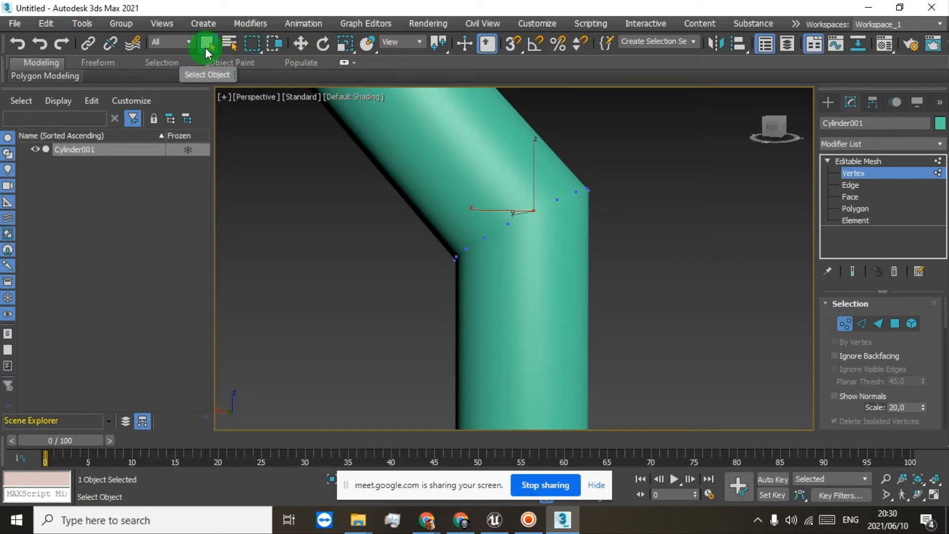
Try pulling the middle bend-ring vertex outward with Select and Move, demonstrate undo and redo, and leave the move undone.
click(295, 44)
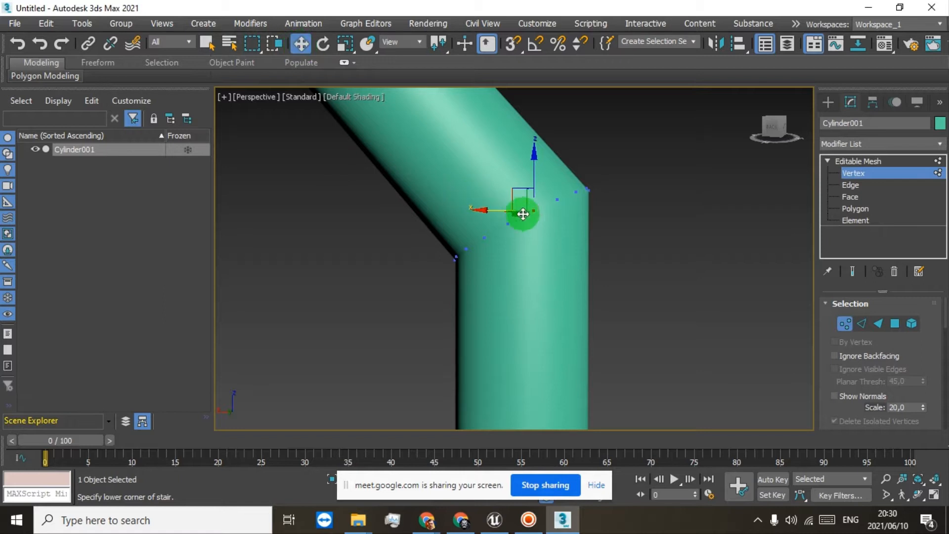
drag(494, 213, 648, 221)
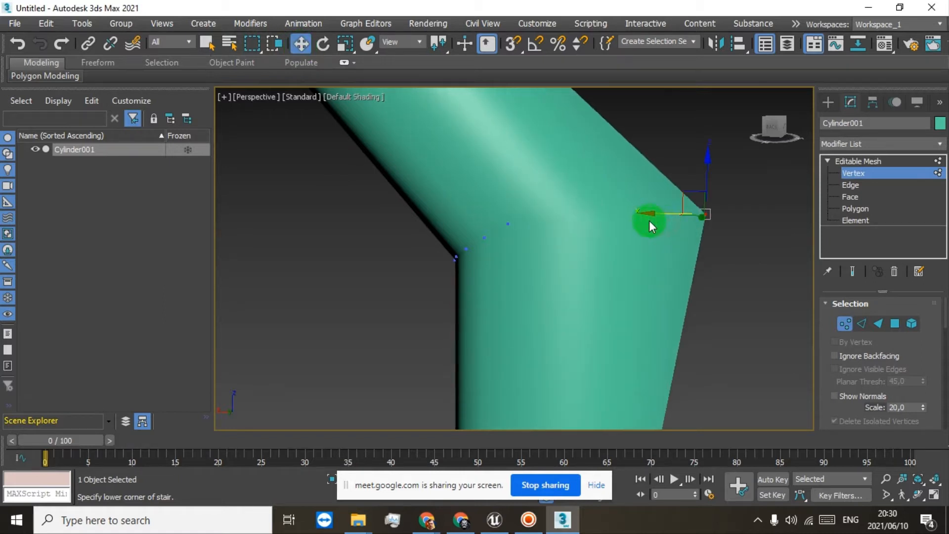
click(18, 44)
click(63, 48)
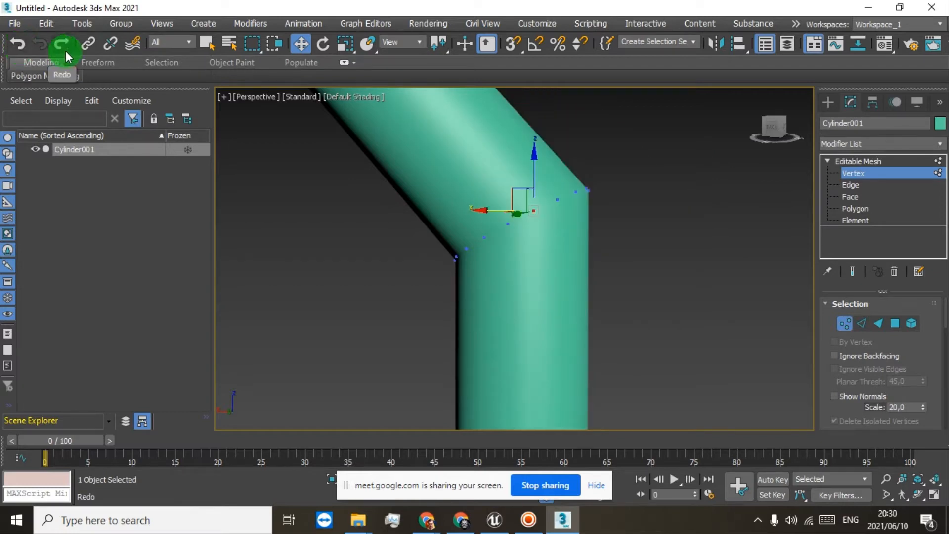
click(19, 44)
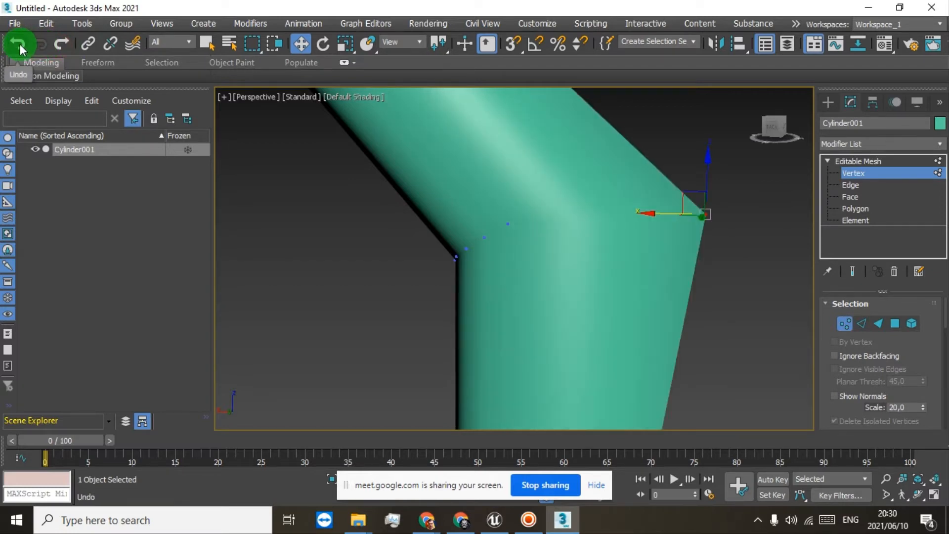
click(64, 44)
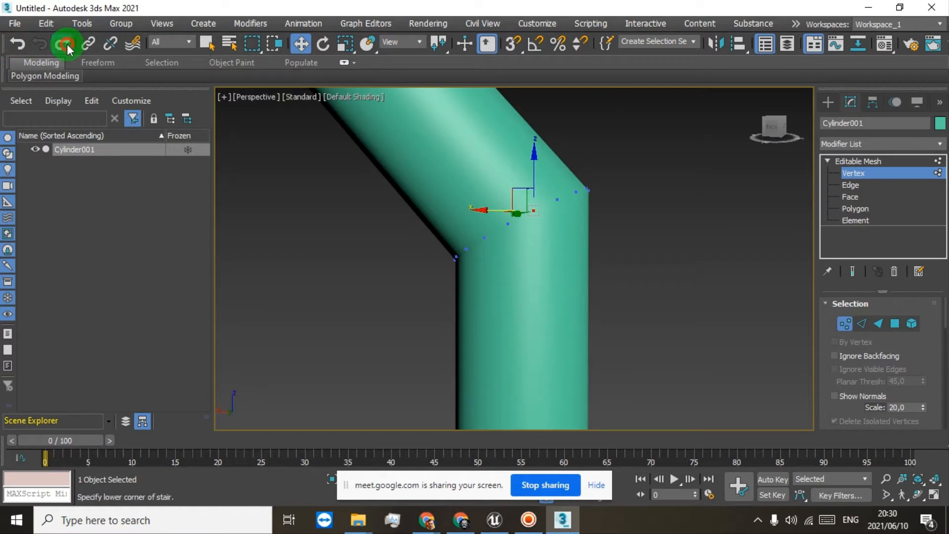
click(30, 43)
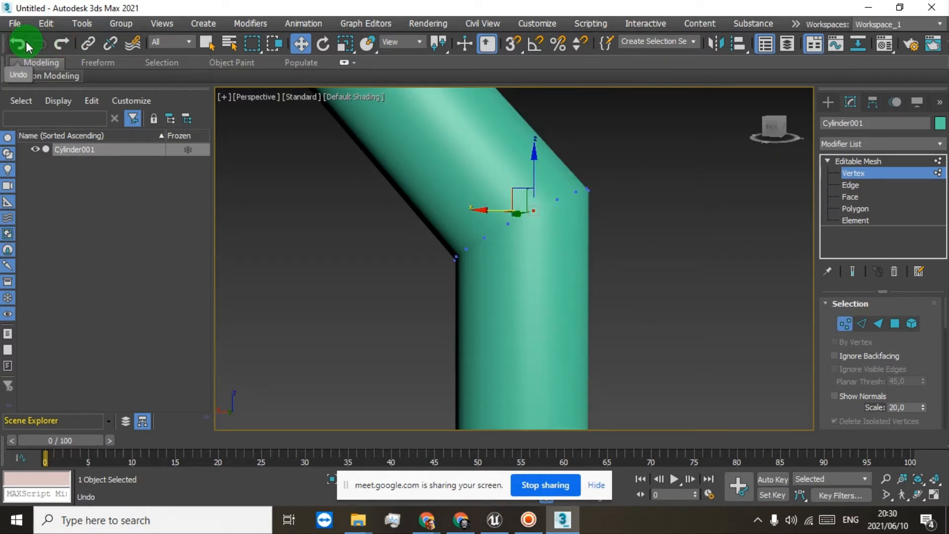
Region-select the ring of vertices at the free upper end of the bent cylinder.
scroll(532, 250, down, 3)
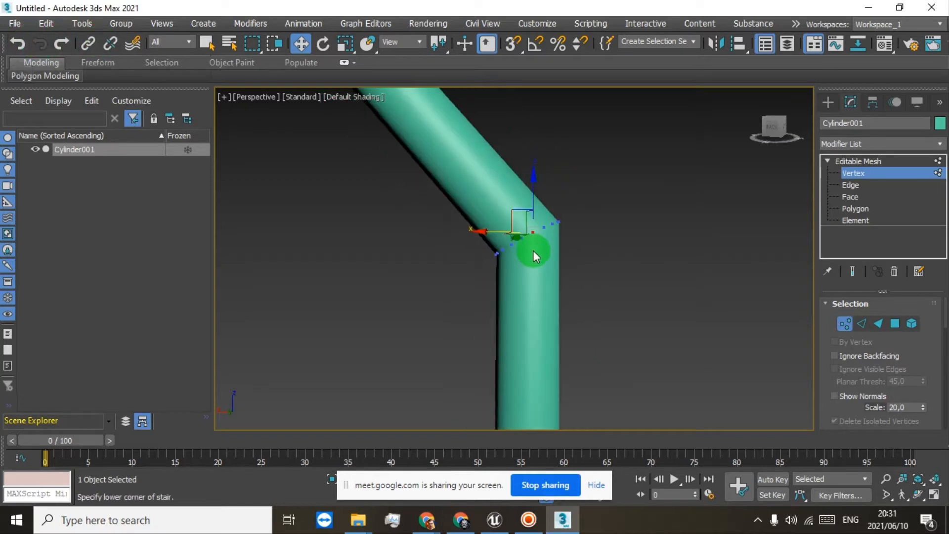
scroll(503, 243, down, 2)
scroll(503, 242, up, 4)
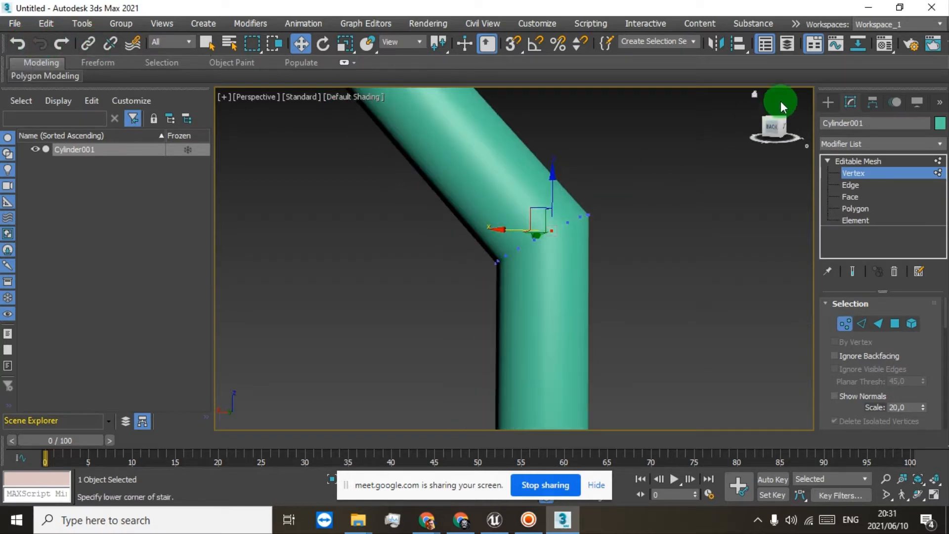
drag(768, 134, 813, 128)
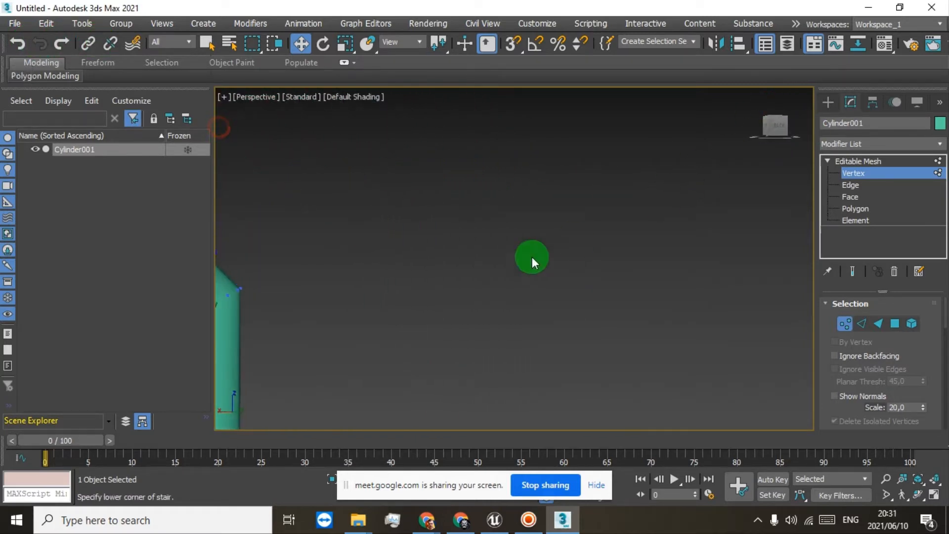
middle_drag(459, 292, 589, 334)
scroll(450, 228, down, 4)
drag(360, 141, 463, 224)
middle_drag(578, 261, 595, 163)
scroll(512, 172, up, 5)
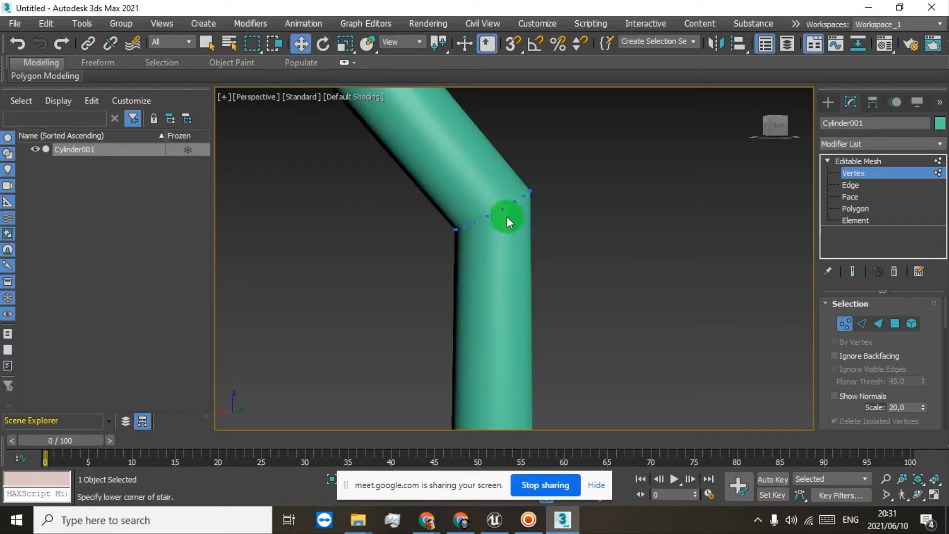
Return to the Editable Mesh level of the cylinder and show its Vertex, Edge and Face sub-object levels in turn.
click(857, 161)
scroll(475, 199, down, 4)
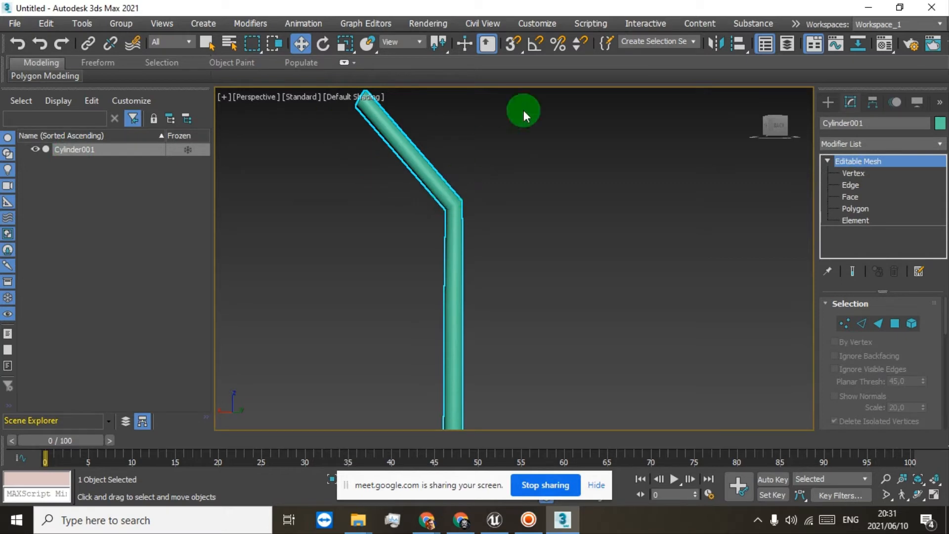
click(850, 105)
click(847, 161)
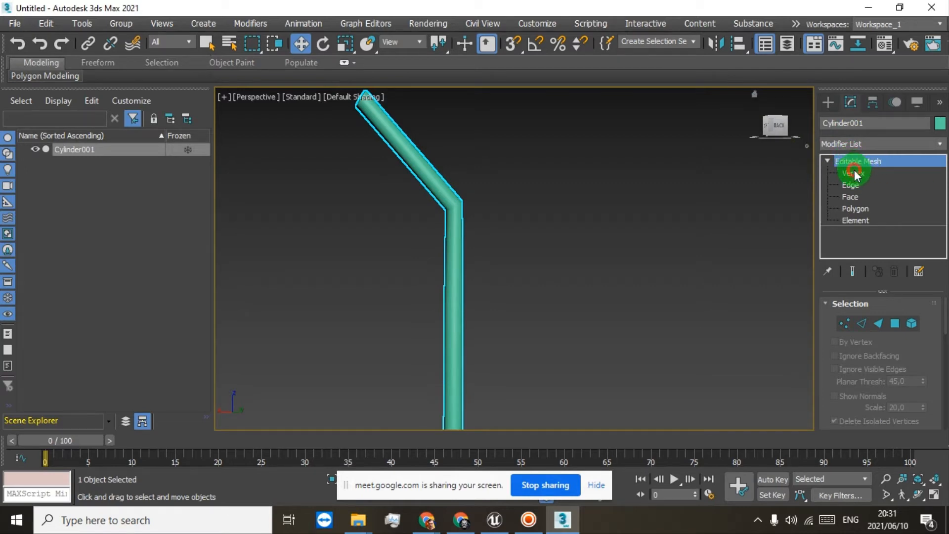
click(853, 173)
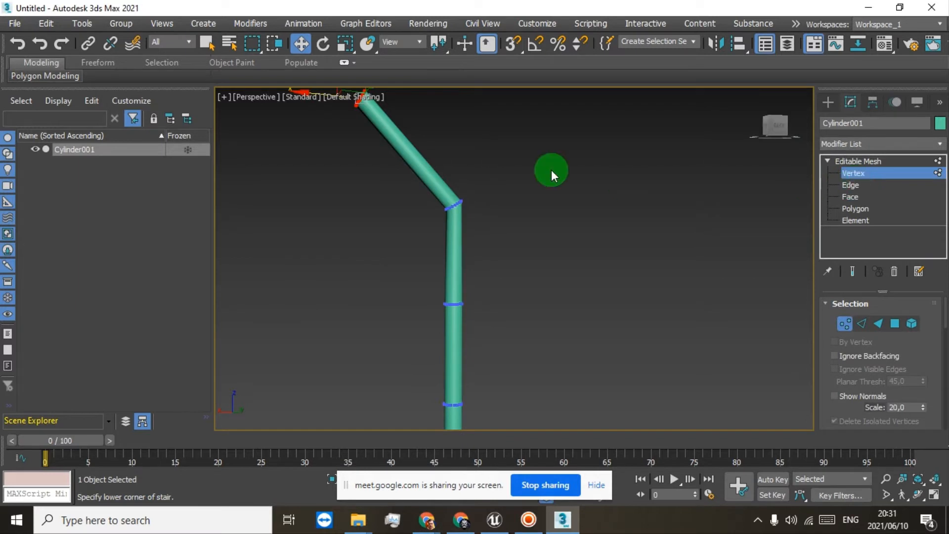
click(842, 189)
click(842, 196)
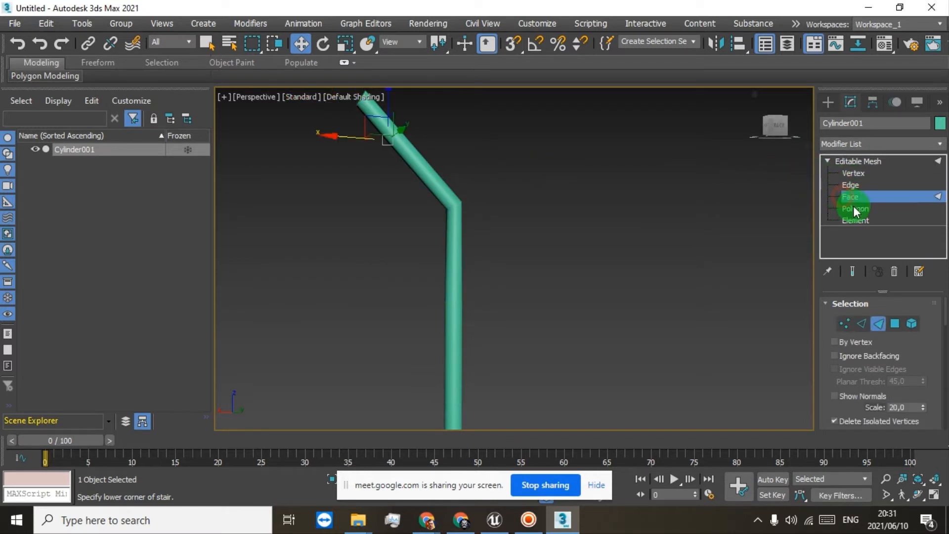
Switch to the Polygon sub-object level and select the end-cap polygon at the cylinder's upper end.
click(853, 208)
middle_drag(436, 149, 565, 258)
scroll(547, 250, up, 6)
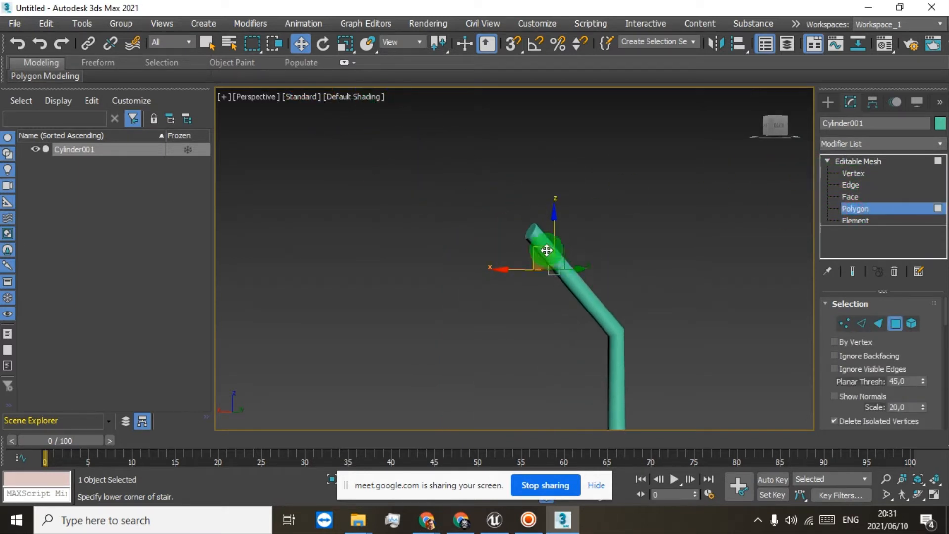
click(550, 266)
scroll(536, 275, down, 3)
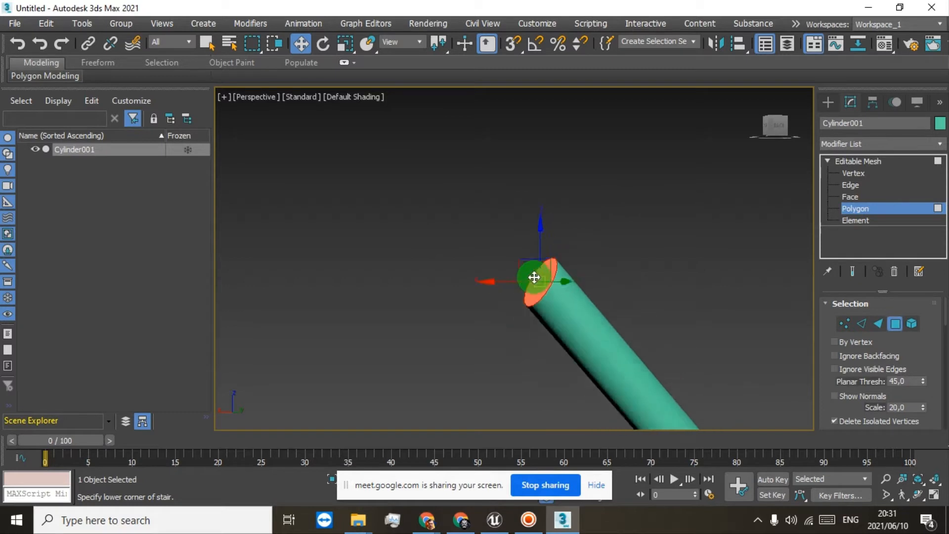
scroll(529, 264, up, 3)
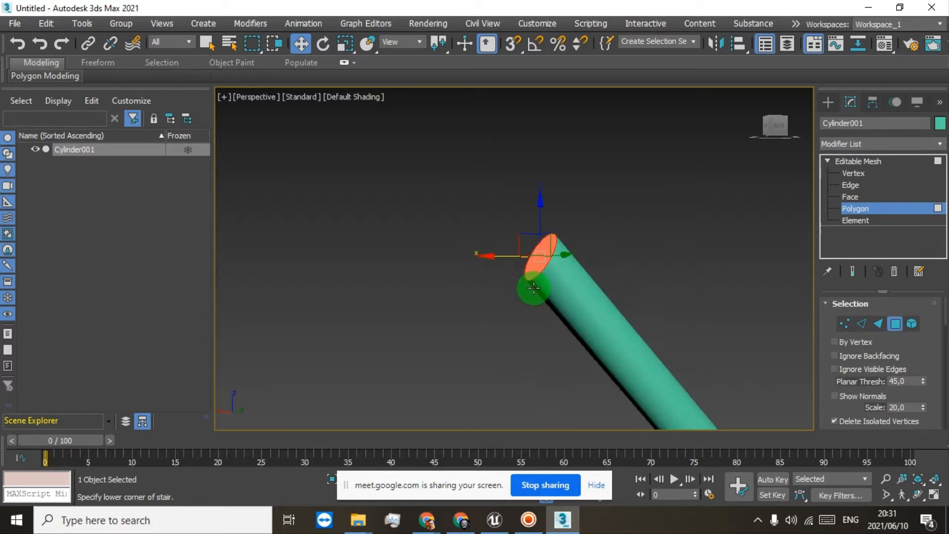
Rotate the upper end cap with Select and Rotate, first as a polygon and again through its vertices at Vertex level.
click(323, 44)
drag(511, 197, 550, 215)
click(852, 173)
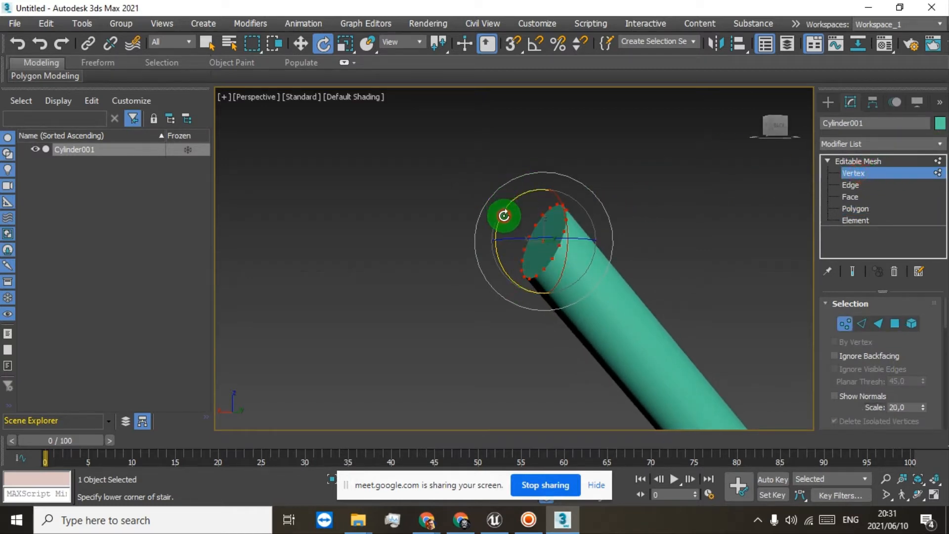
drag(504, 216, 525, 203)
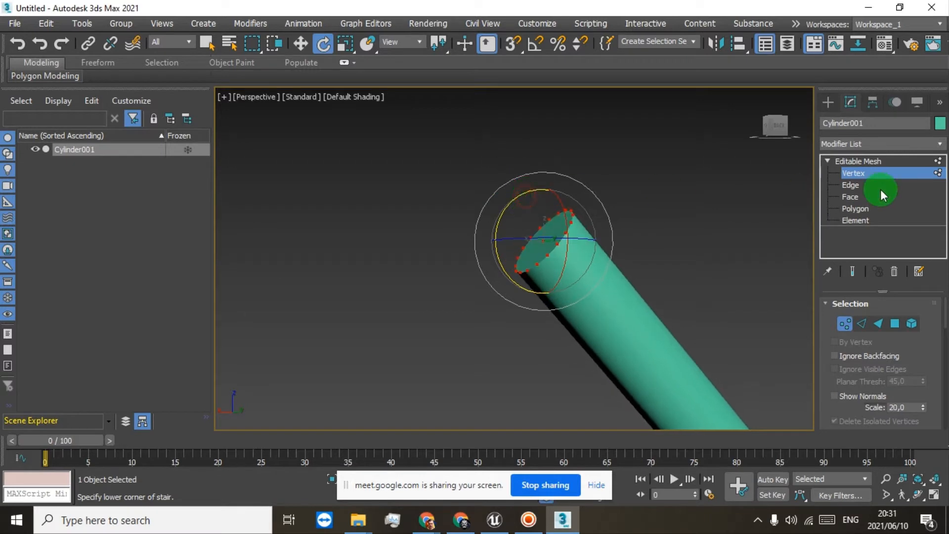
Return to the Polygon level and select one long side polygon on the slanted upper segment.
click(855, 208)
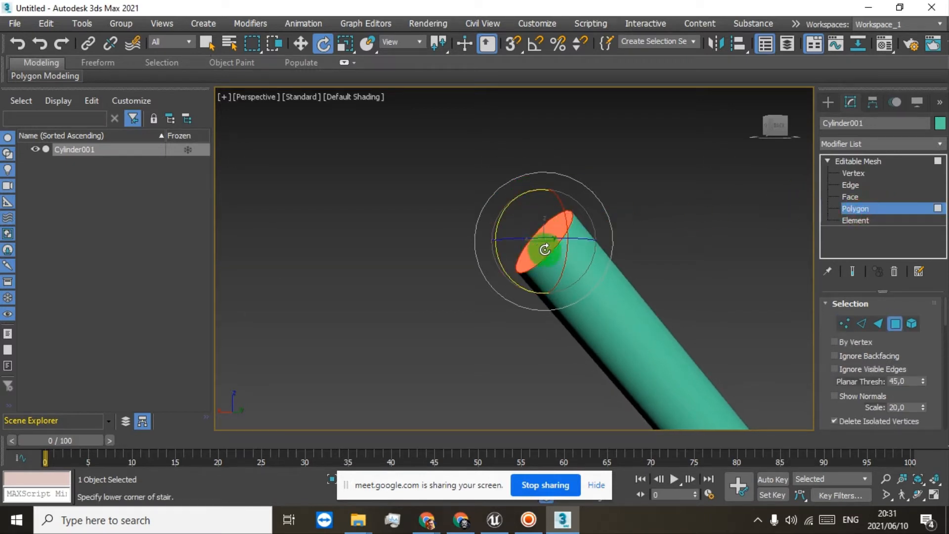
click(583, 318)
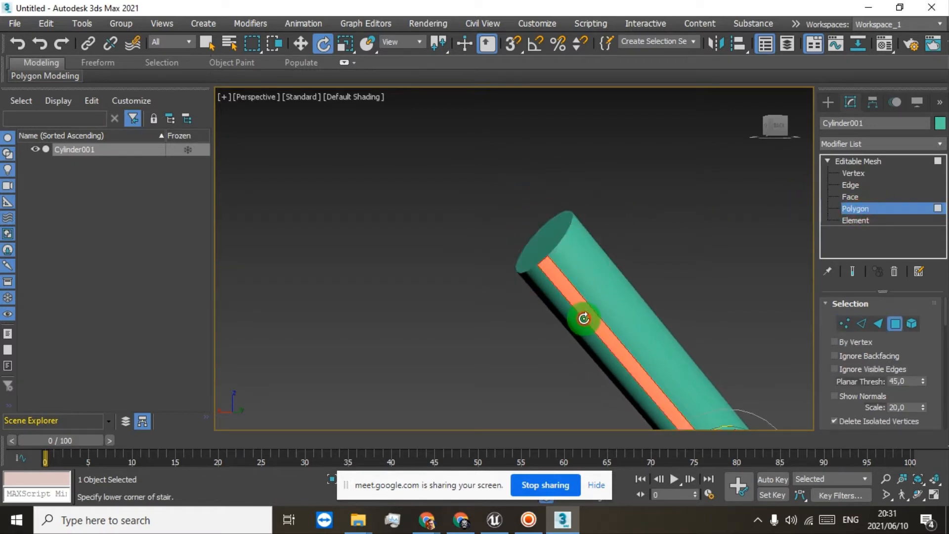
scroll(590, 319, down, 3)
middle_drag(603, 354, 522, 256)
scroll(522, 256, up, 3)
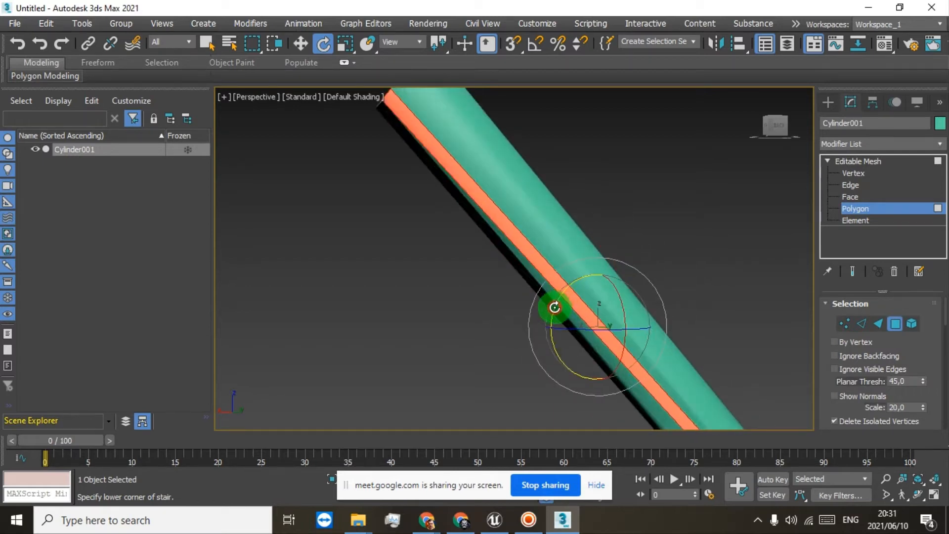
scroll(555, 306, up, 3)
Try rotating the selected side polygon, inspect the distorted segment, and undo the rotation.
mouse_move(552, 330)
mouse_down()
mouse_move(572, 278)
mouse_move(545, 330)
mouse_up()
scroll(593, 254, down, 5)
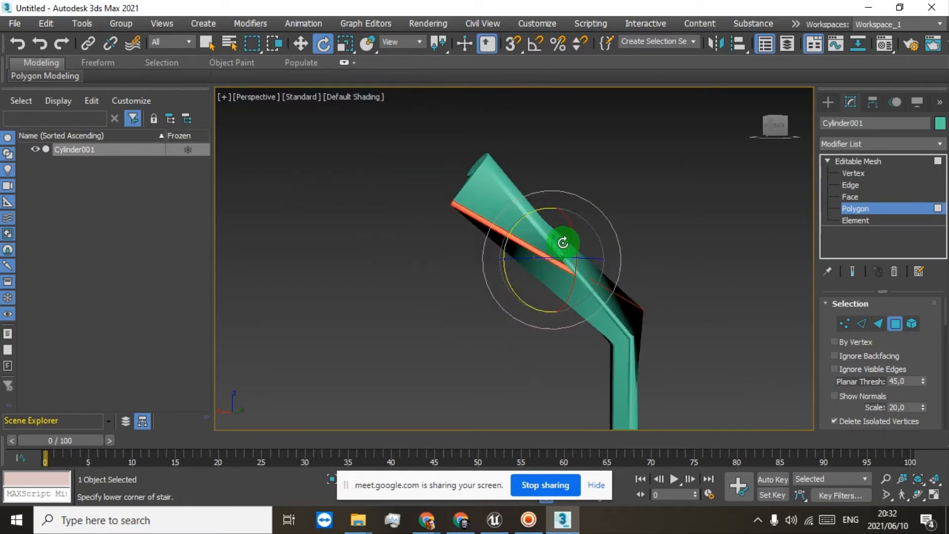
scroll(454, 205, up, 5)
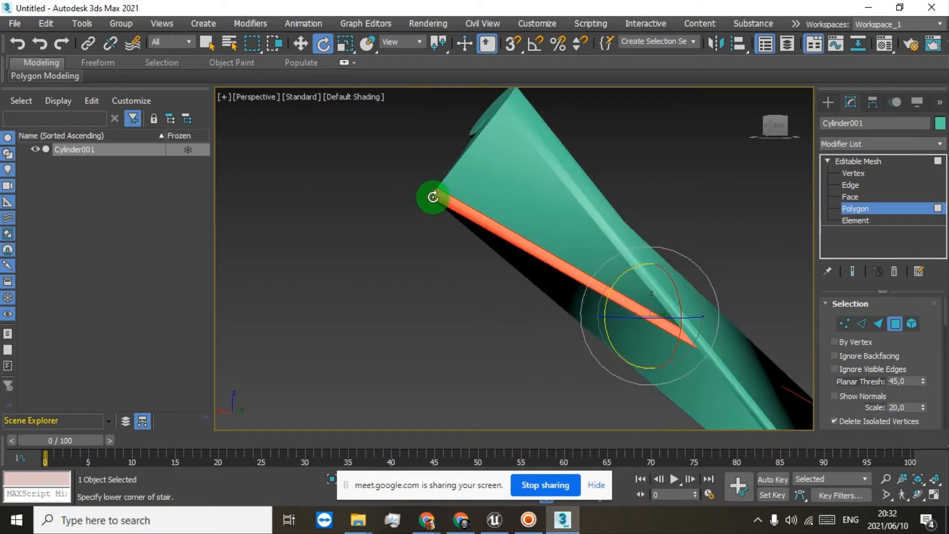
middle_drag(592, 321, 468, 258)
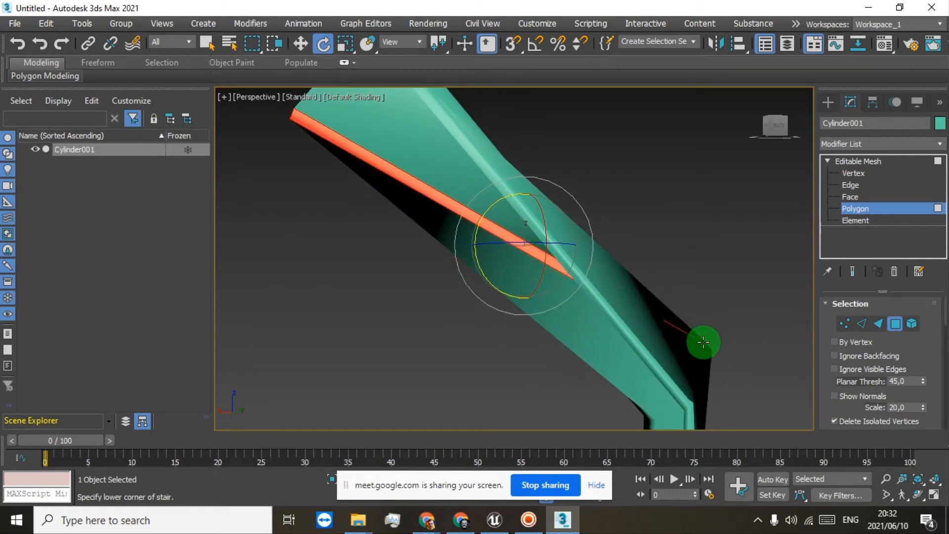
click(20, 42)
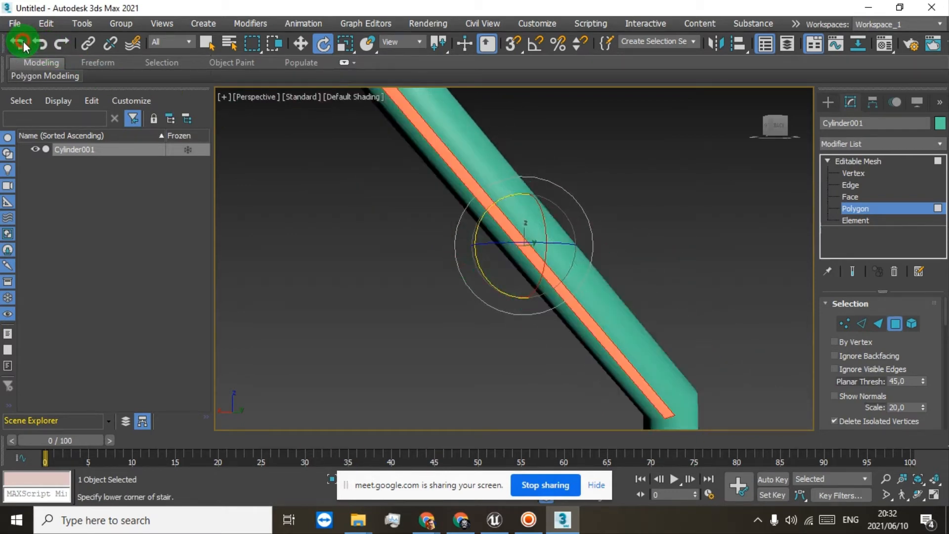
At Vertex level, move the upper end's ring of vertices down along Z with Select and Move to flatten the slanted segment.
click(853, 173)
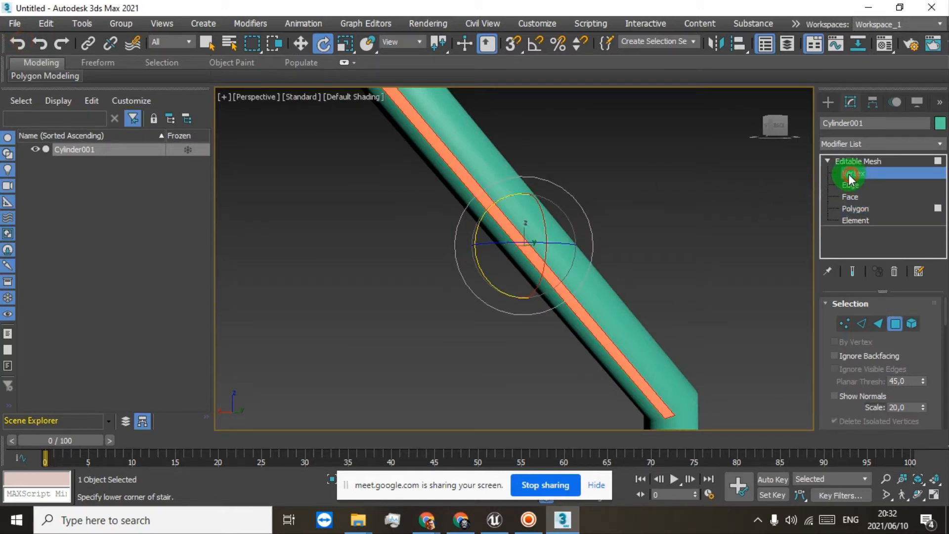
middle_drag(545, 169, 568, 205)
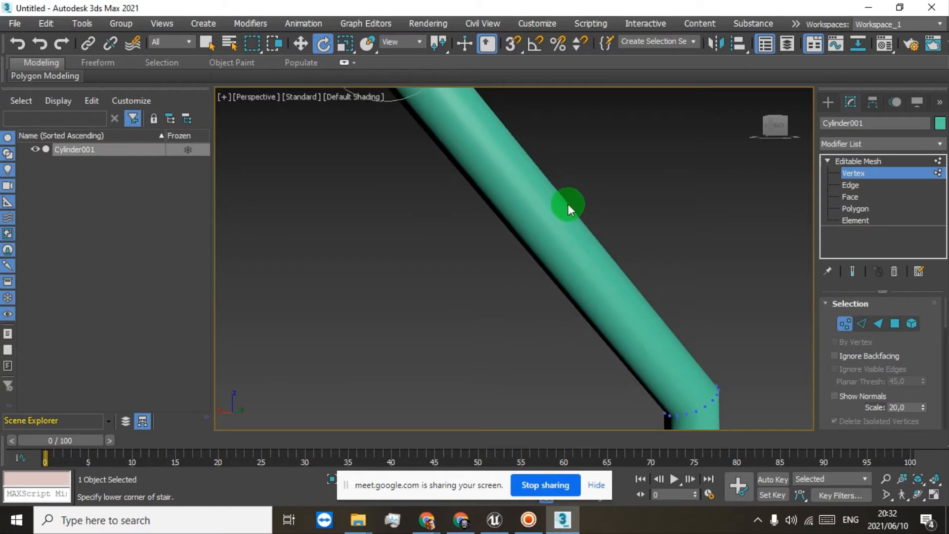
scroll(567, 203, down, 4)
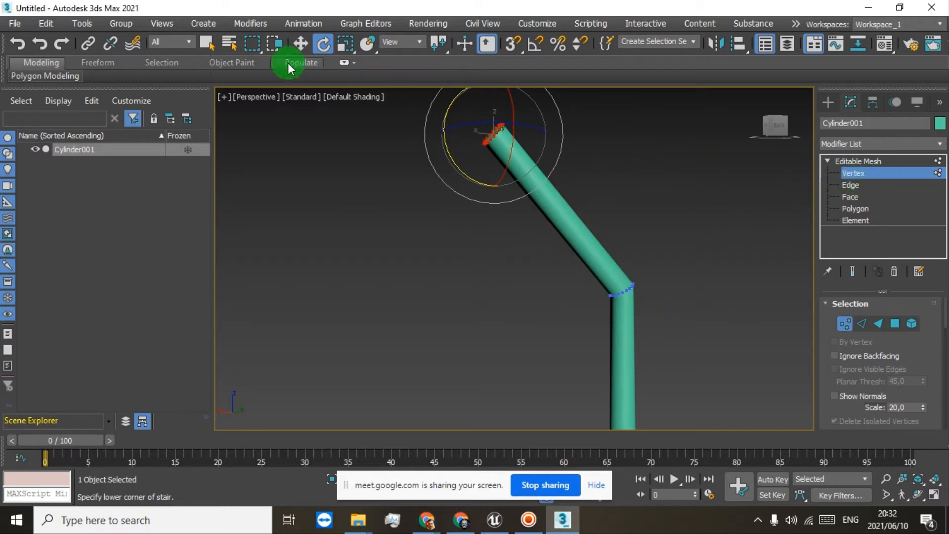
click(301, 43)
drag(491, 108, 611, 196)
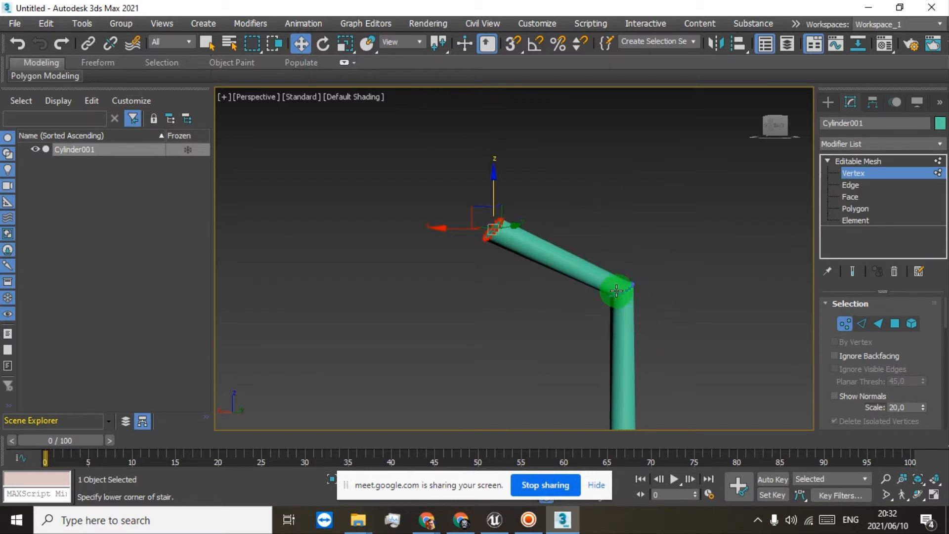
At Edge level, region-select the slanted segment's edges, try moving them, and undo the move.
click(849, 186)
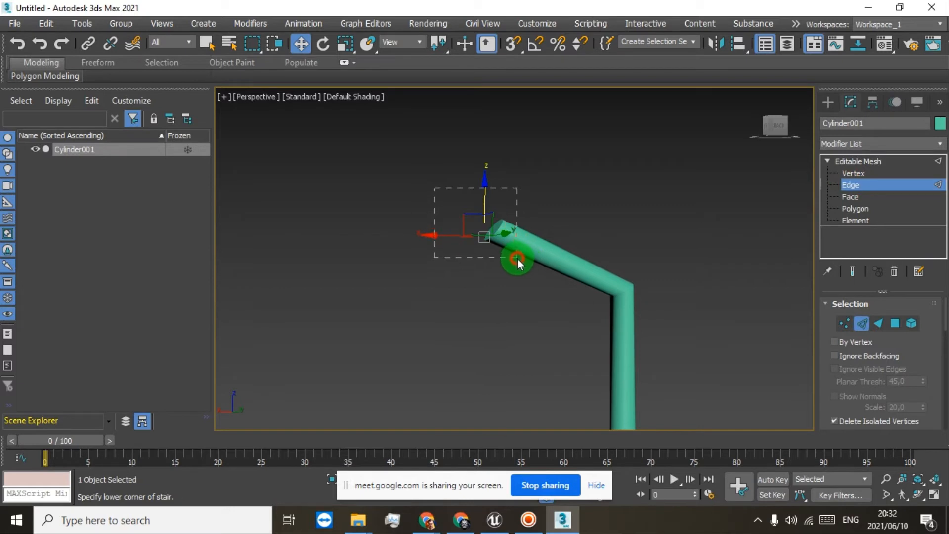
mouse_move(517, 258)
mouse_down()
mouse_move(508, 225)
mouse_move(485, 247)
mouse_move(607, 168)
mouse_move(400, 214)
mouse_move(408, 233)
mouse_move(489, 243)
mouse_up()
click(37, 76)
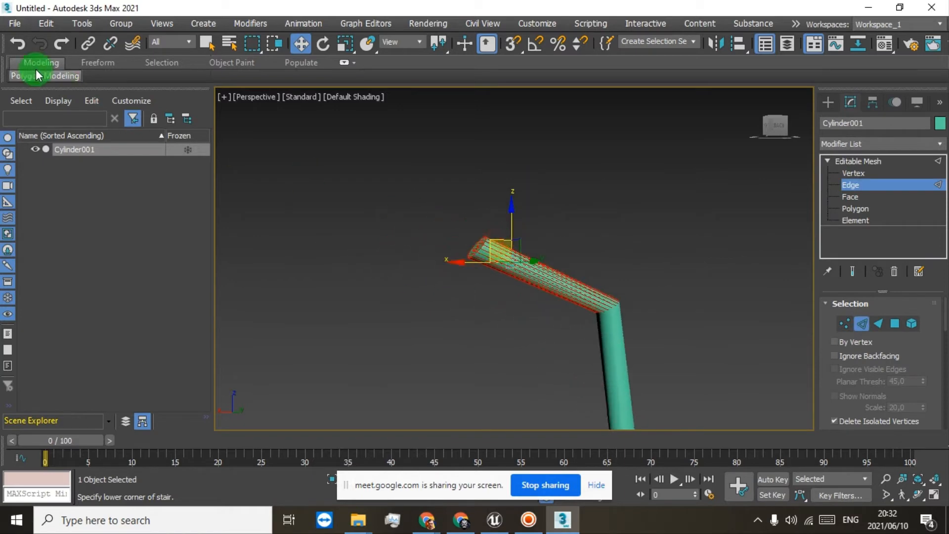
click(17, 44)
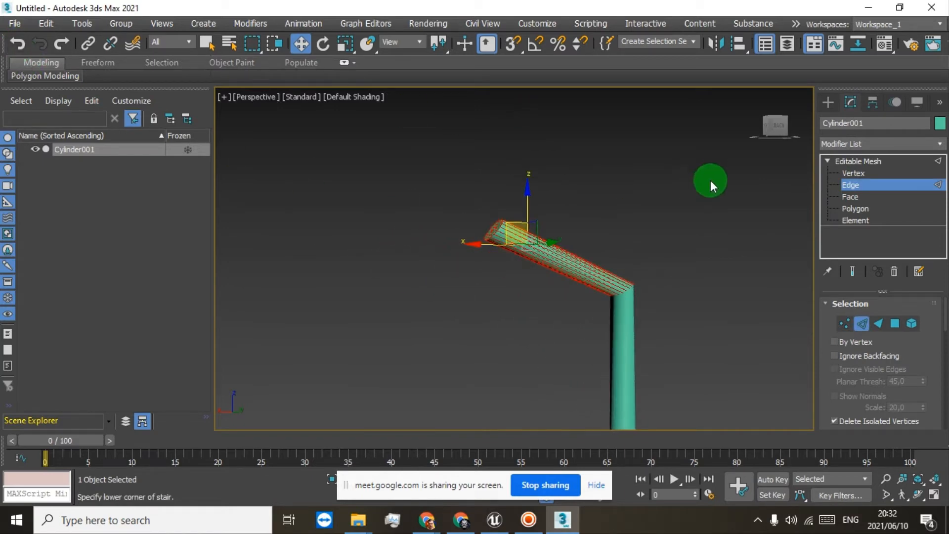
Show the Vertex, Face, Polygon and Element sub-object levels of the cylinder in turn.
click(858, 176)
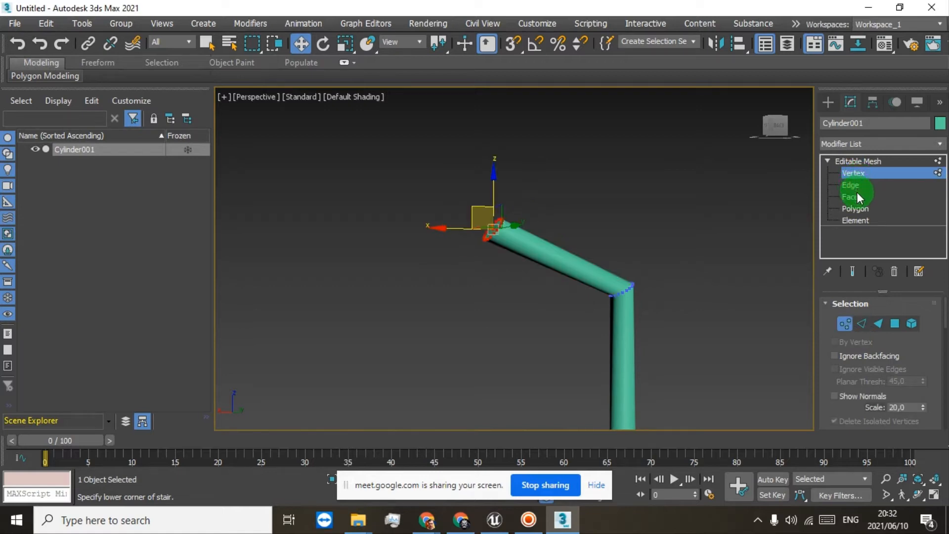
click(856, 196)
click(856, 209)
click(854, 219)
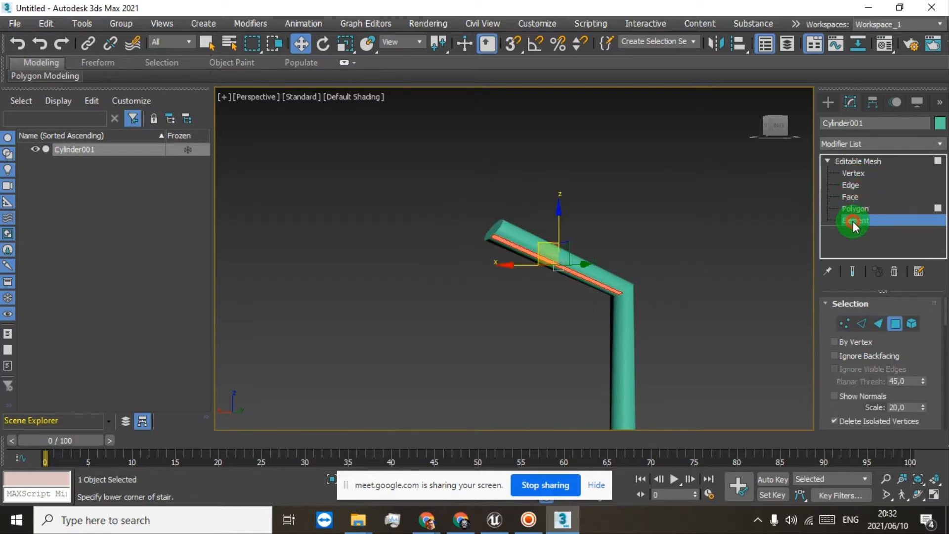
At Vertex level, rotate the slanted segment's free-end ring of vertices until the end cap stands upright.
click(853, 175)
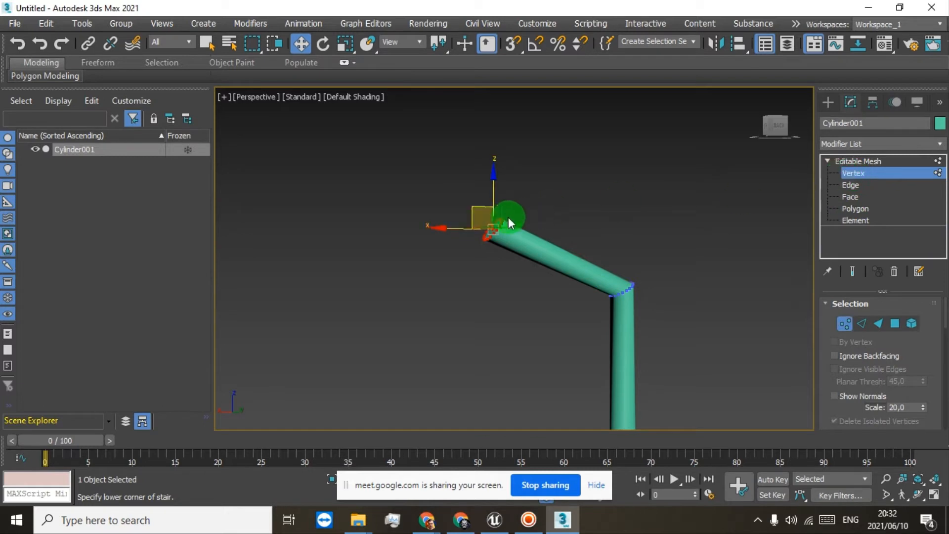
scroll(493, 237, down, 3)
scroll(514, 272, down, 3)
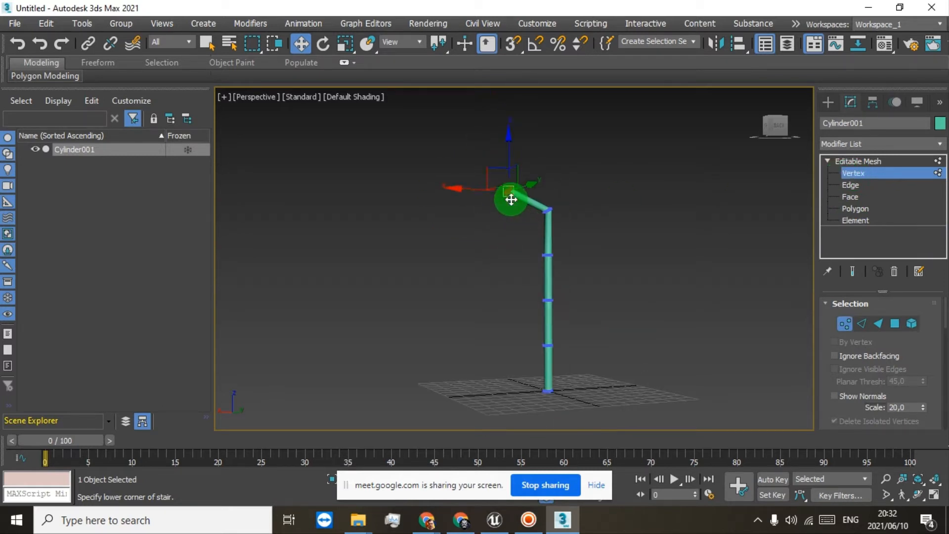
scroll(516, 212, up, 5)
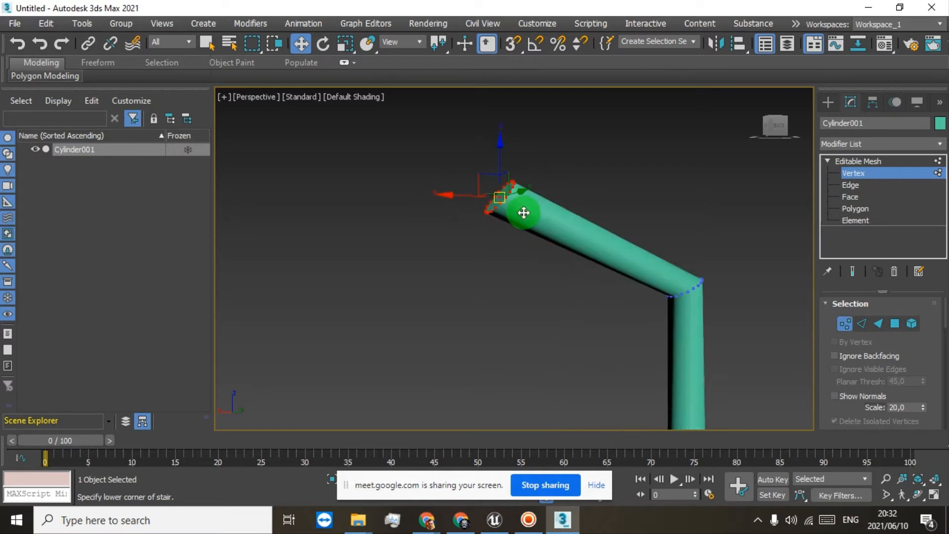
scroll(518, 213, down, 2)
key(e)
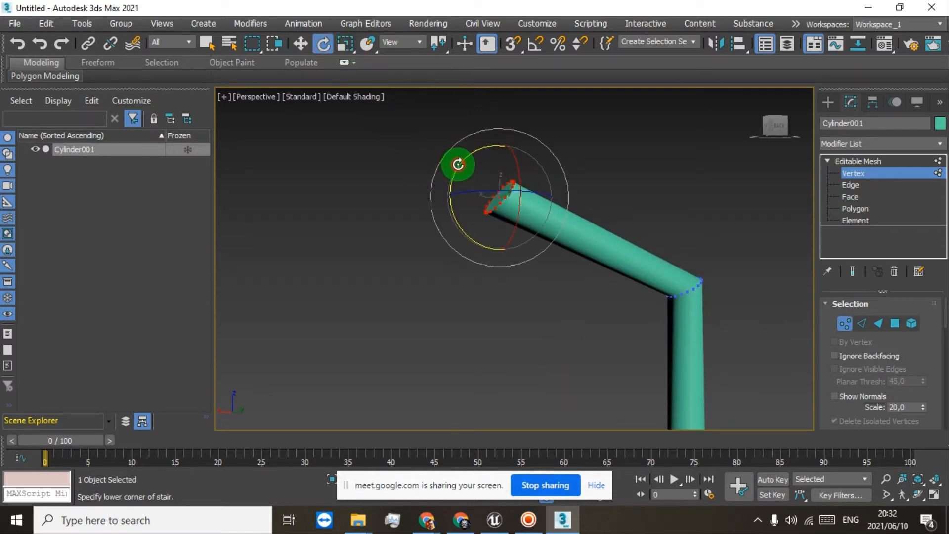
drag(458, 164, 460, 228)
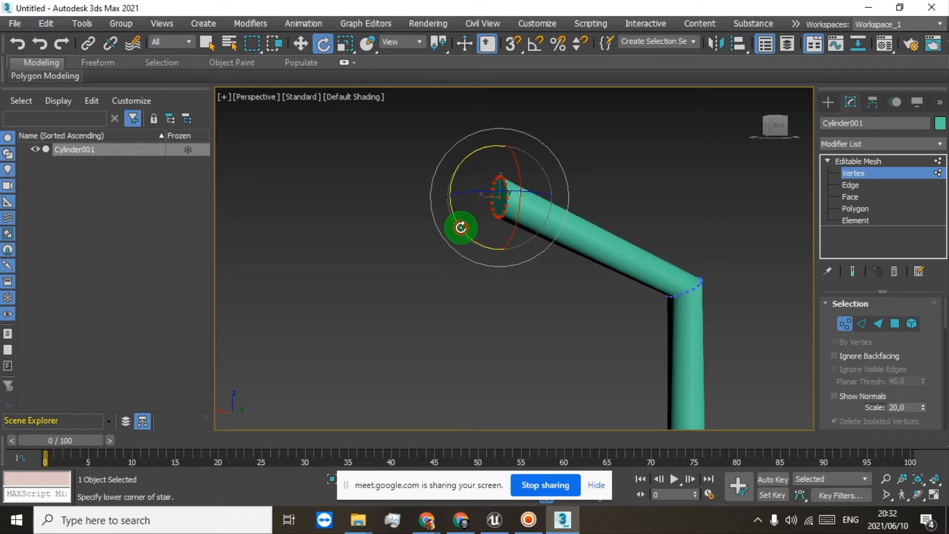
Lengthen the slanted segment by moving its end ring of vertices outward along X, and slightly correct its position.
click(302, 45)
drag(451, 192, 161, 216)
scroll(526, 292, down, 6)
middle_drag(510, 345, 506, 265)
scroll(501, 237, up, 4)
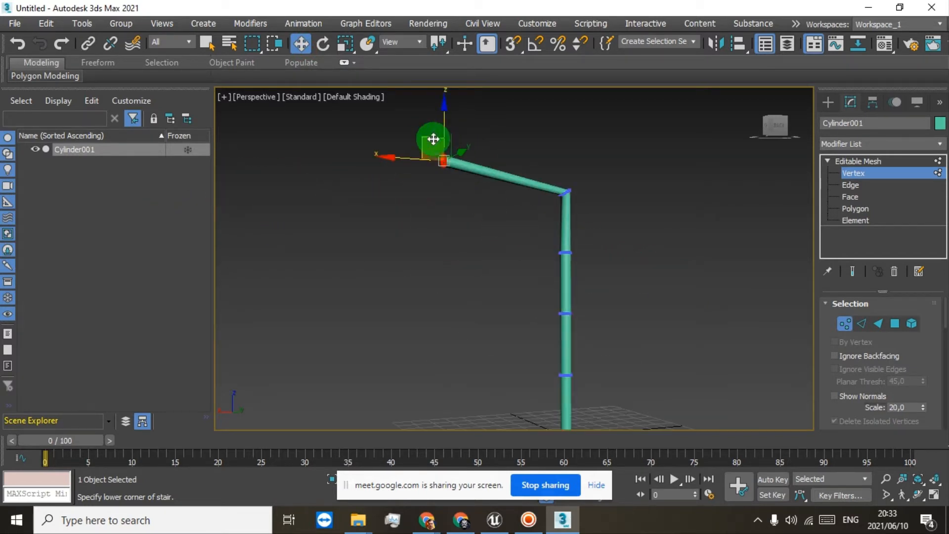
drag(396, 158, 404, 158)
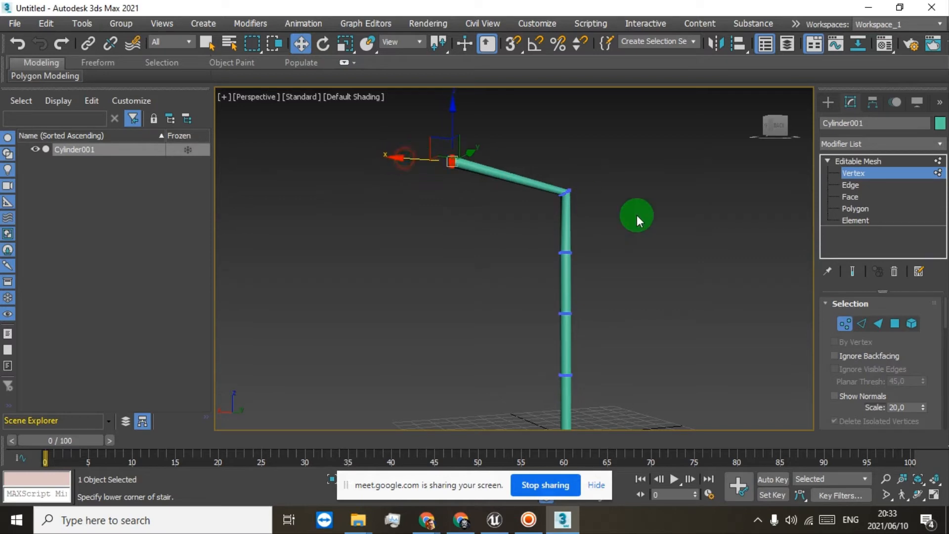
Select the ring of vertices at the bend and rotate it slightly to steepen the joint between both segments.
scroll(573, 195, up, 5)
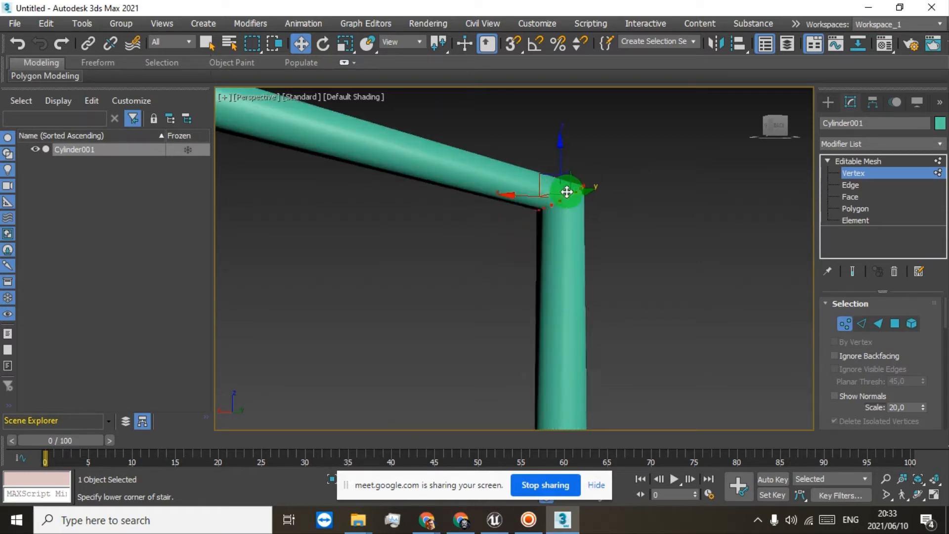
scroll(529, 232, down, 5)
scroll(526, 247, up, 4)
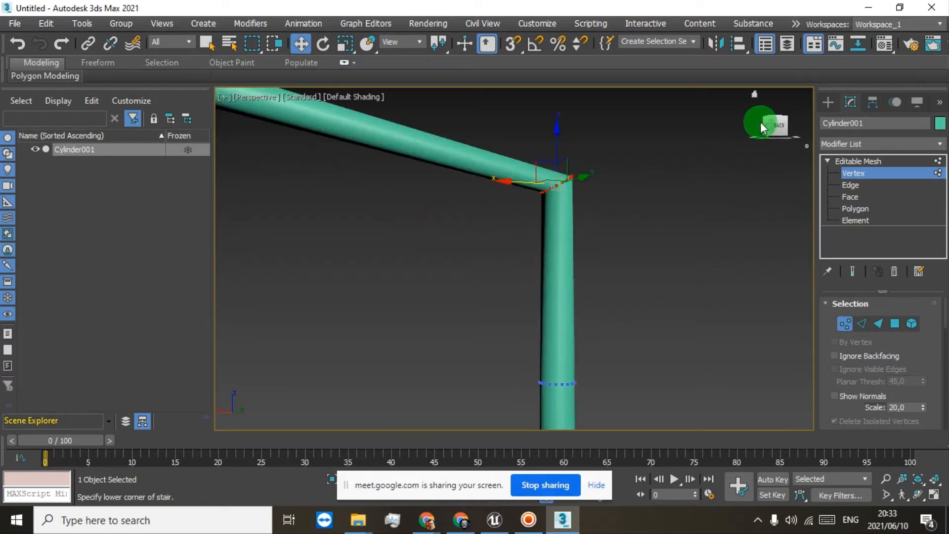
drag(760, 122, 734, 125)
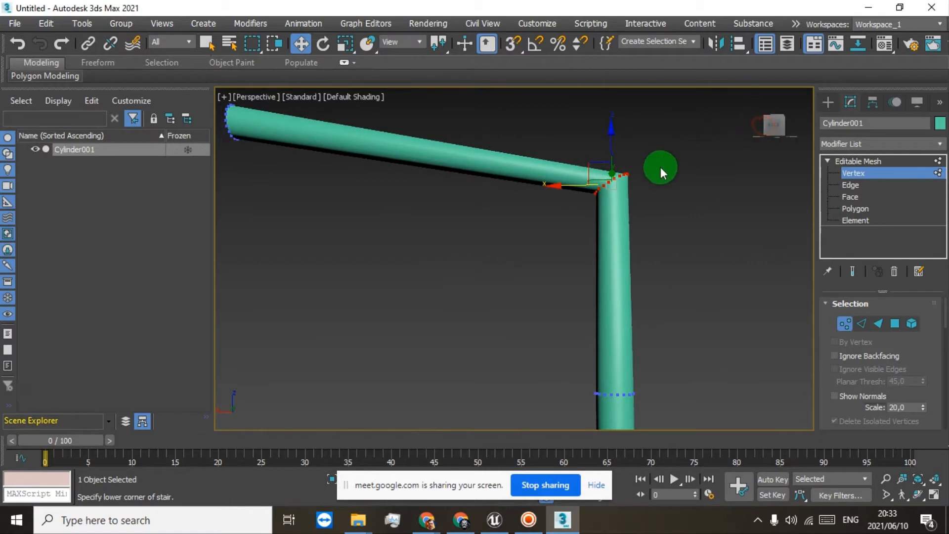
click(322, 45)
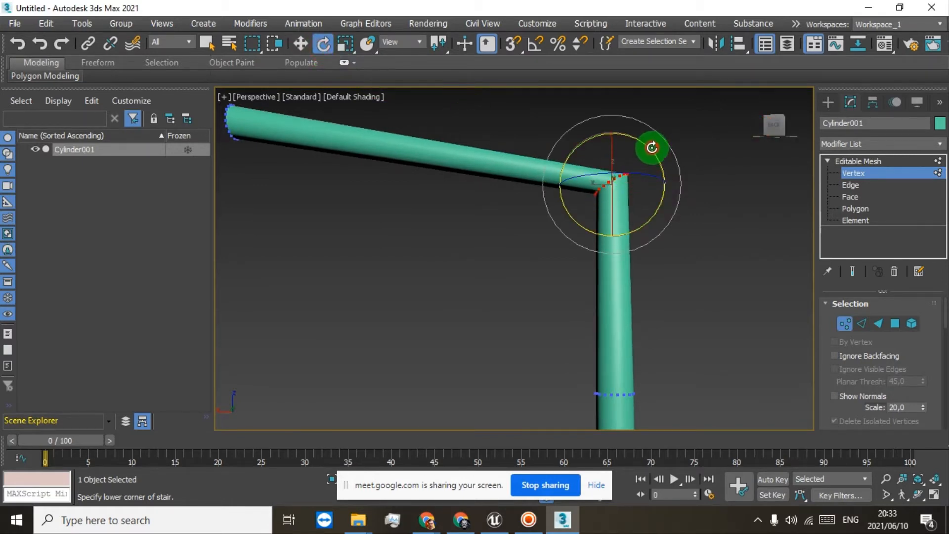
drag(651, 147, 637, 134)
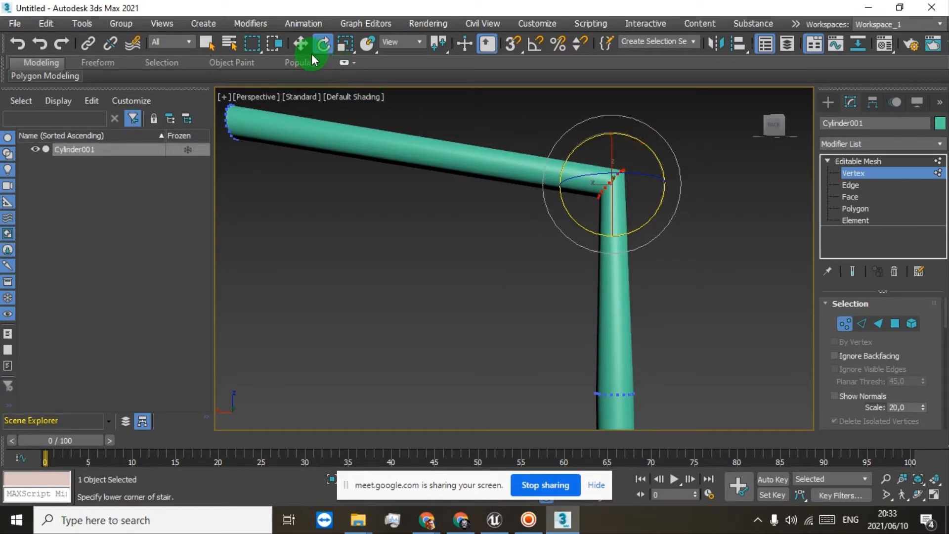
Try moving the bend's ring of vertices along X and undo the move.
click(300, 44)
mouse_move(571, 187)
mouse_down()
mouse_move(563, 187)
mouse_move(627, 197)
mouse_move(540, 206)
mouse_move(583, 197)
mouse_move(561, 198)
mouse_up()
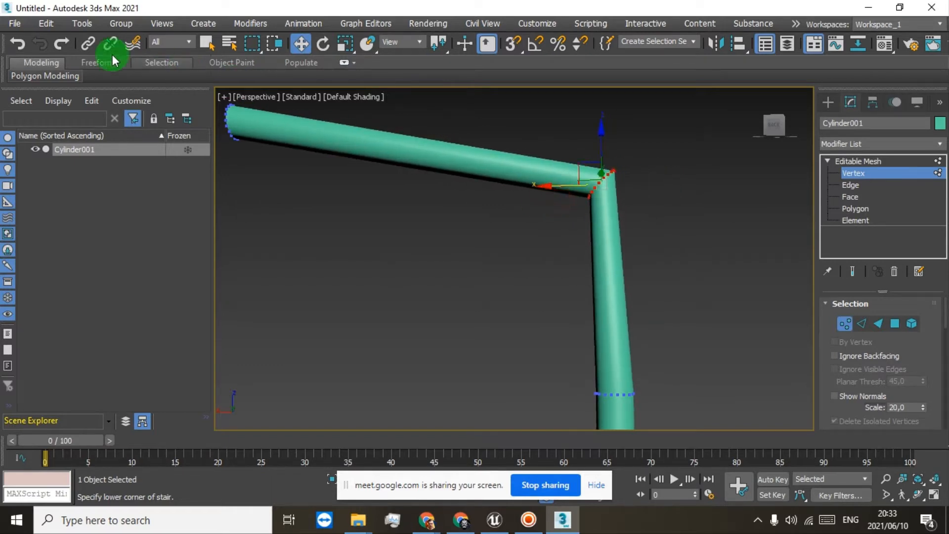
click(17, 44)
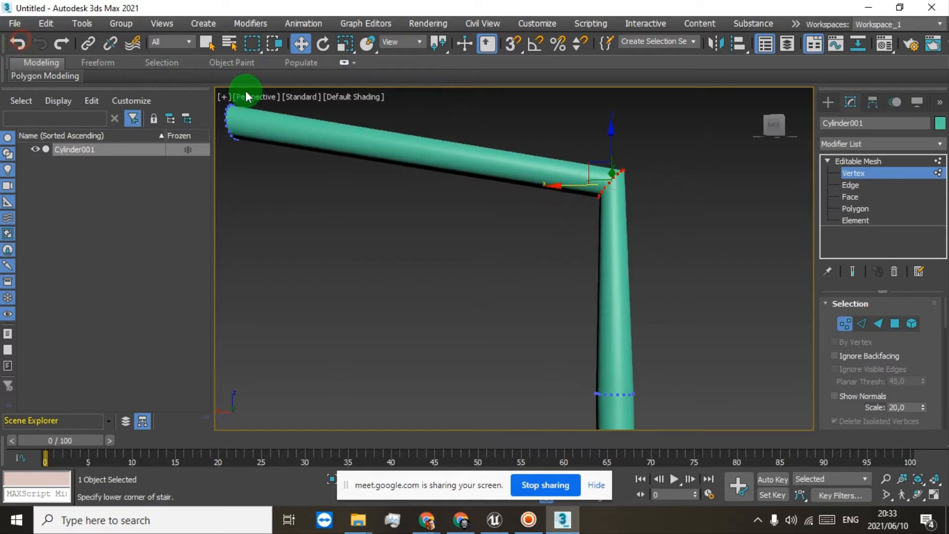
Uniformly scale up the bend's ring of vertices to thicken the pinched joint.
click(345, 43)
drag(793, 121, 727, 138)
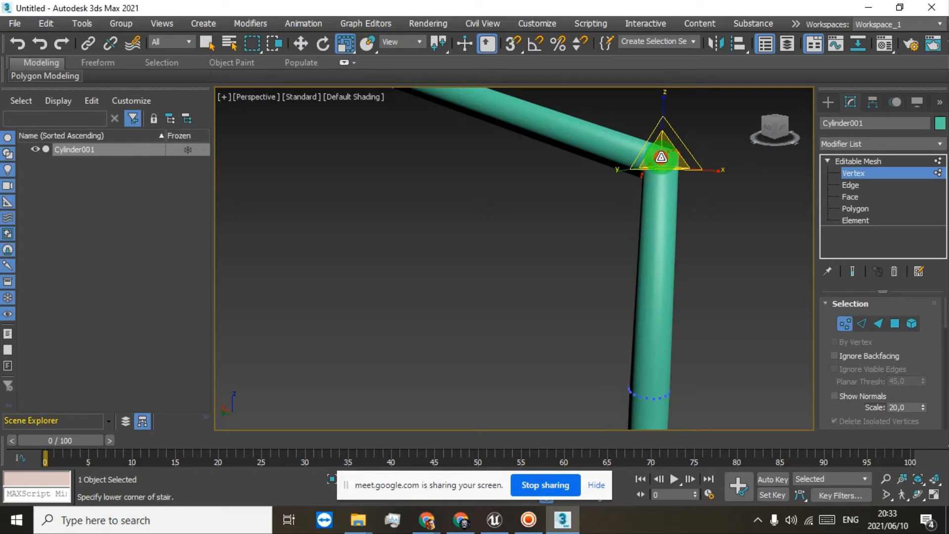
drag(659, 153, 663, 142)
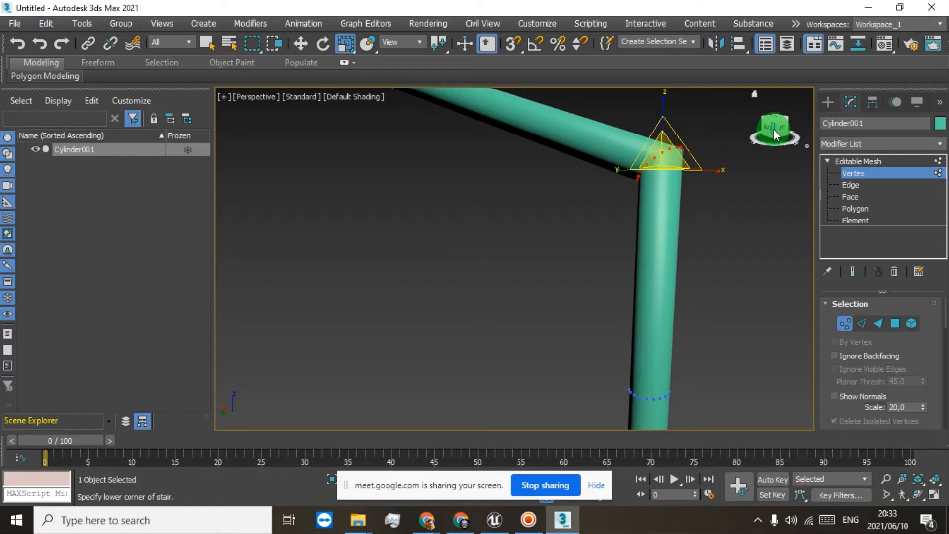
Examine the reshaped bend and both adjoining segments from several angles and distances, with Select and Move active.
drag(773, 129, 222, 121)
scroll(485, 199, down, 7)
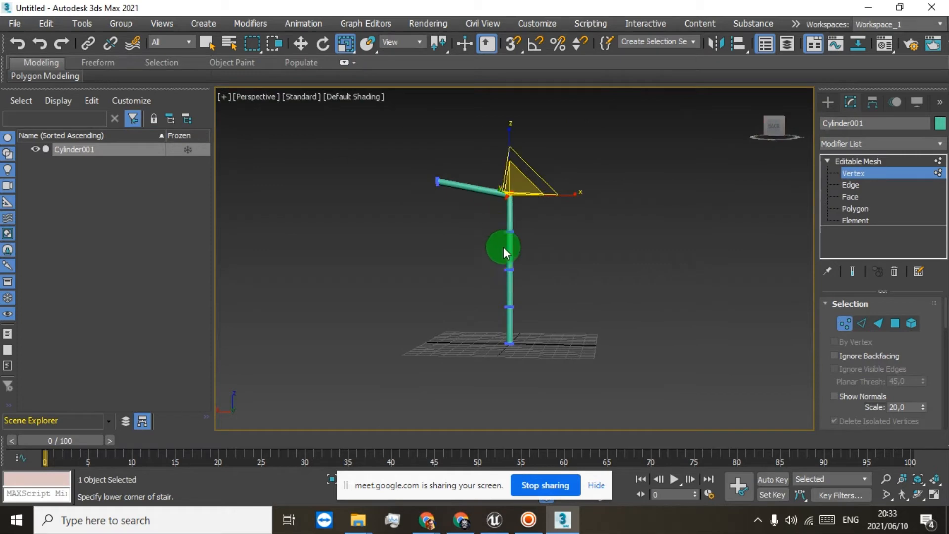
middle_drag(511, 219, 544, 200)
scroll(534, 185, up, 5)
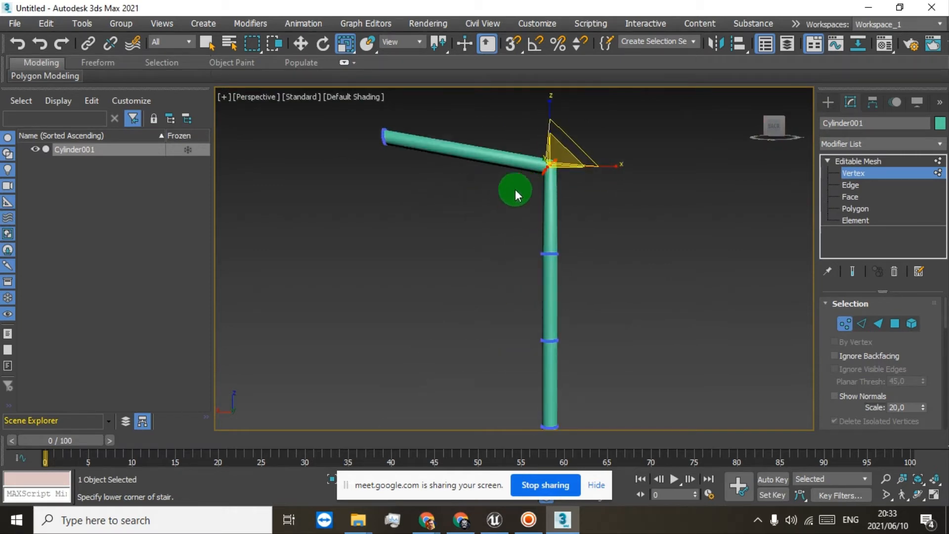
scroll(524, 182, up, 3)
scroll(543, 178, down, 3)
scroll(548, 186, up, 3)
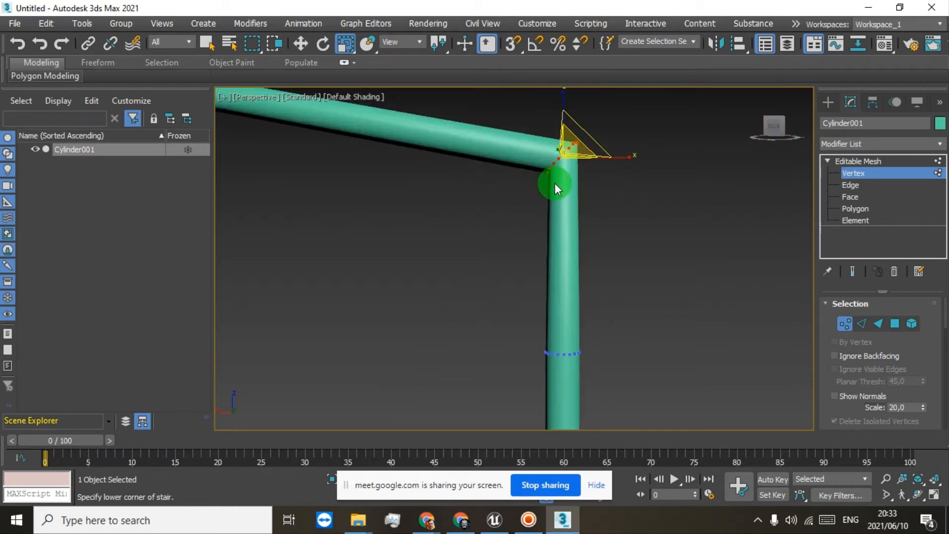
scroll(551, 182, down, 4)
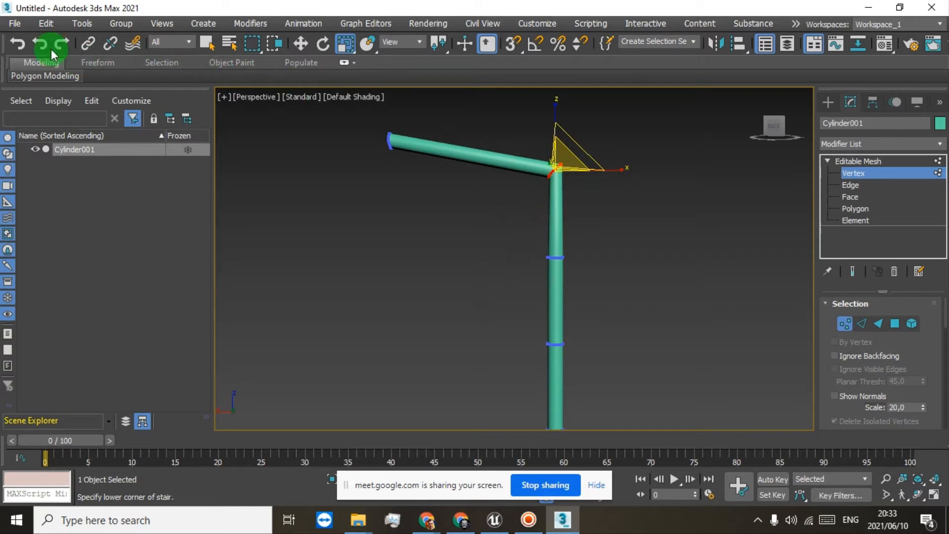
click(300, 44)
scroll(543, 174, up, 3)
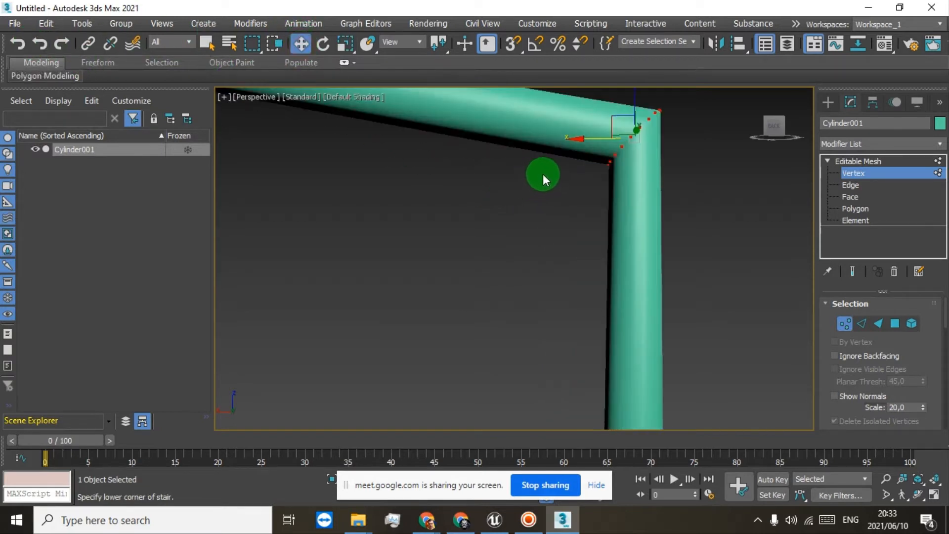
scroll(586, 163, down, 3)
scroll(583, 198, up, 2)
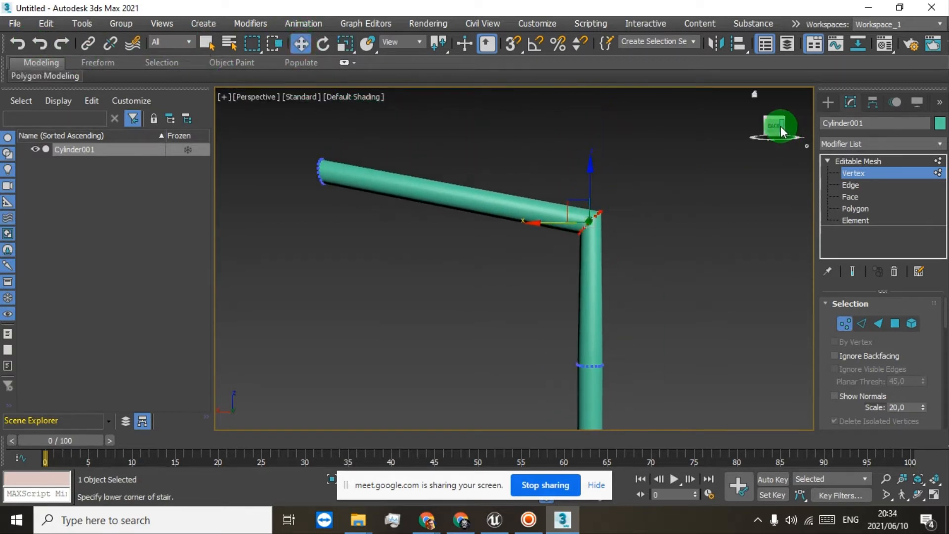
drag(781, 125, 741, 144)
scroll(608, 217, up, 2)
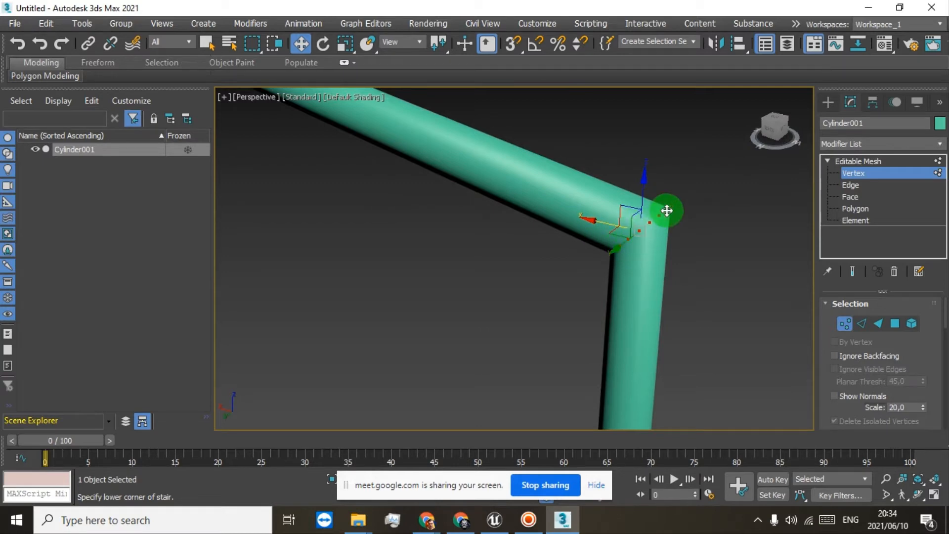
At Element level, region-select part of the slanted segment to select the entire cylinder mesh, and check the selection's extent.
click(865, 161)
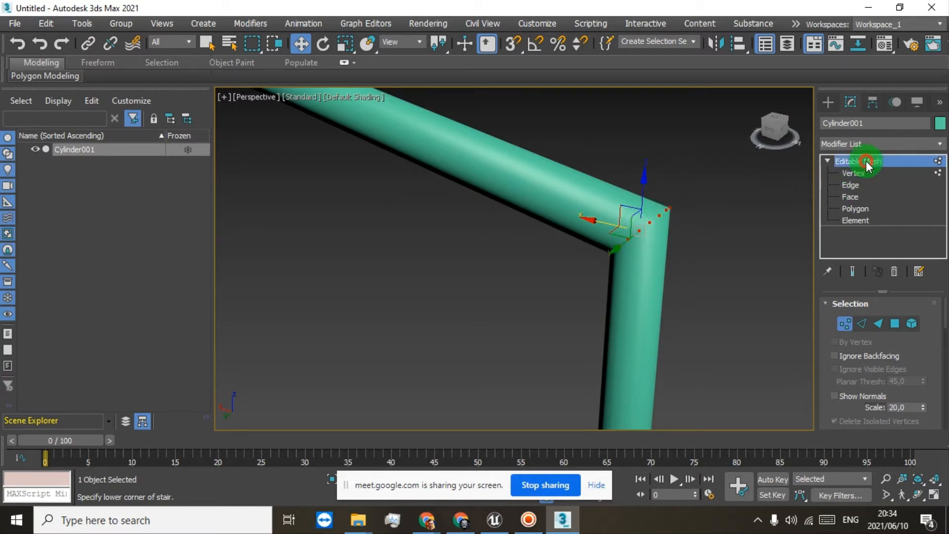
click(851, 220)
scroll(524, 238, down, 4)
scroll(522, 212, up, 4)
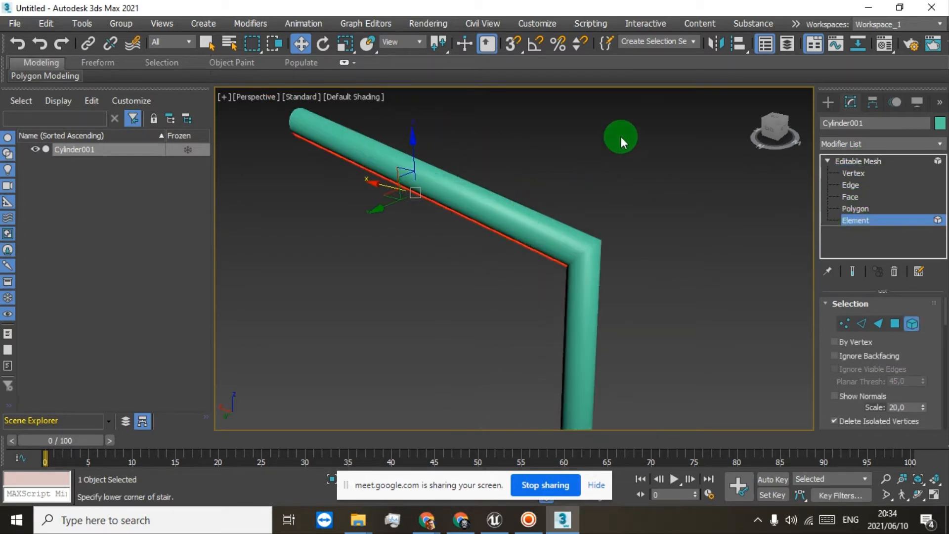
drag(559, 123, 440, 262)
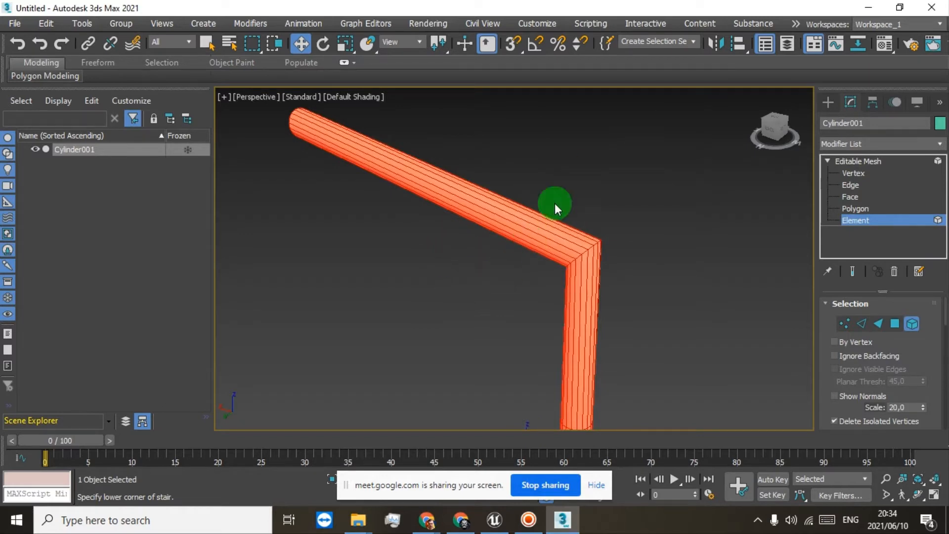
scroll(506, 319, down, 5)
scroll(506, 314, down, 3)
middle_drag(501, 382, 512, 291)
scroll(539, 274, up, 5)
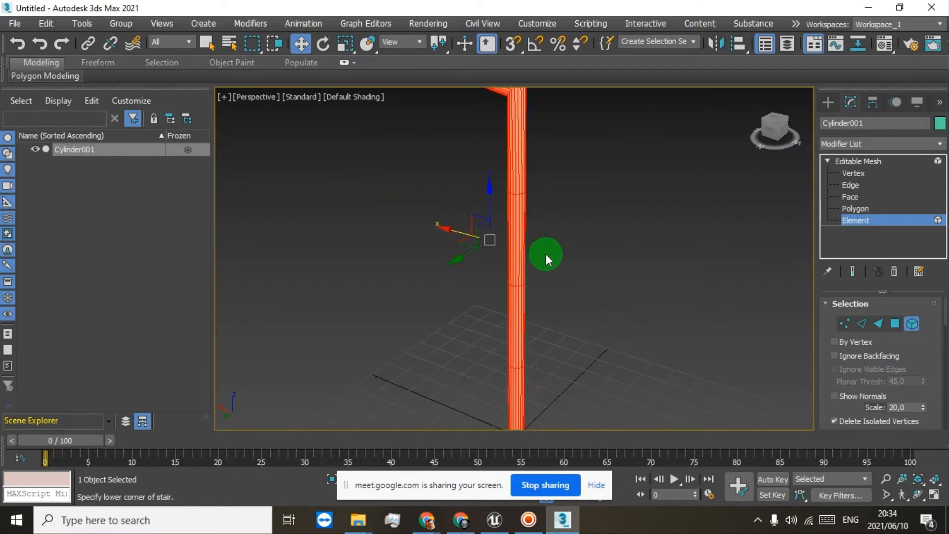
At Polygon level, region-select all polygons of the slanted segment and check where the selection ends at the bend.
click(856, 209)
middle_drag(588, 145, 664, 300)
drag(422, 163, 482, 250)
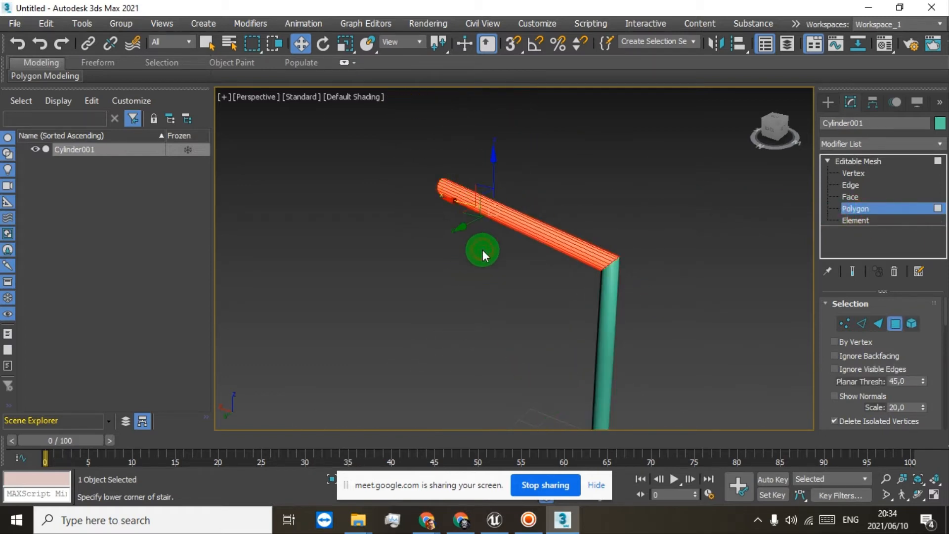
drag(562, 291, 566, 258)
scroll(565, 258, up, 8)
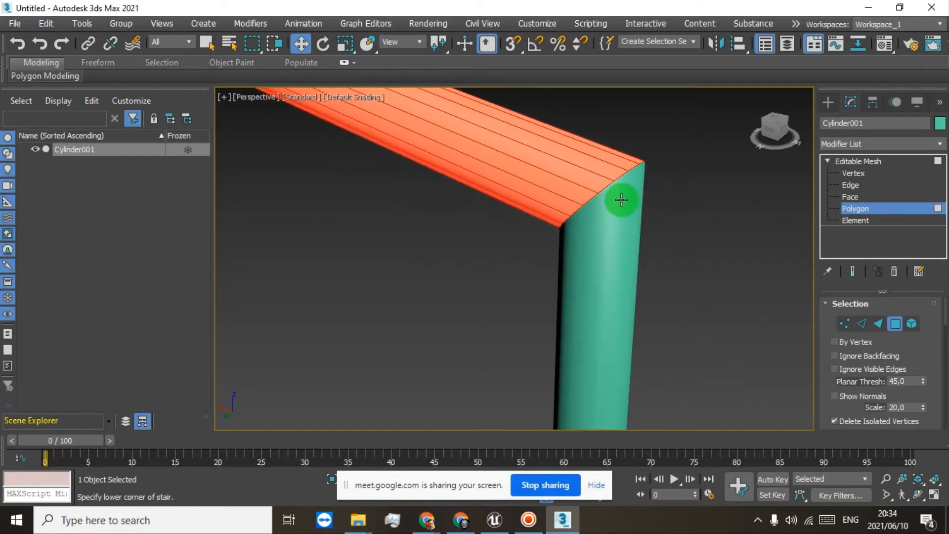
Repeat the region selection of the slanted segment's polygons with differently placed regions, including from the opposite side.
scroll(620, 204, down, 2)
middle_drag(454, 183, 523, 280)
drag(267, 266, 351, 154)
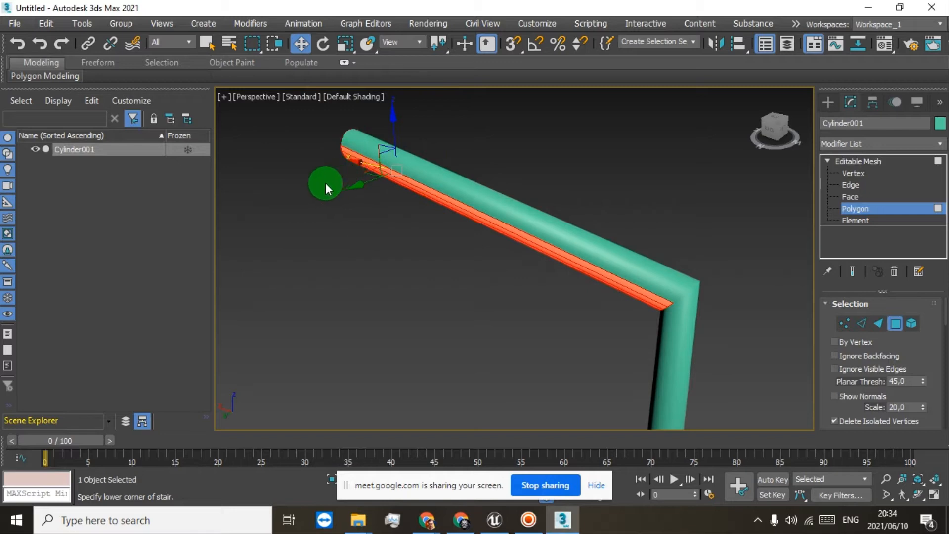
drag(325, 183, 352, 143)
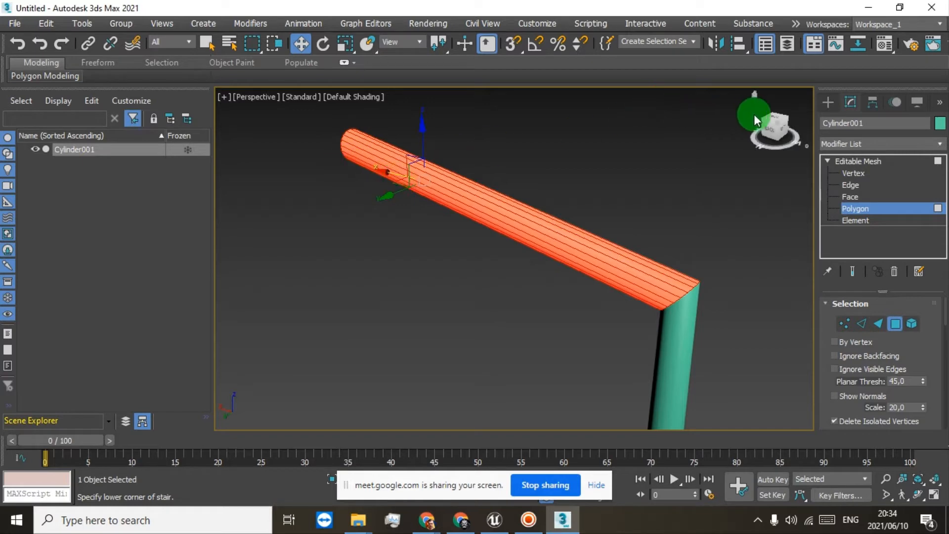
drag(754, 114, 665, 107)
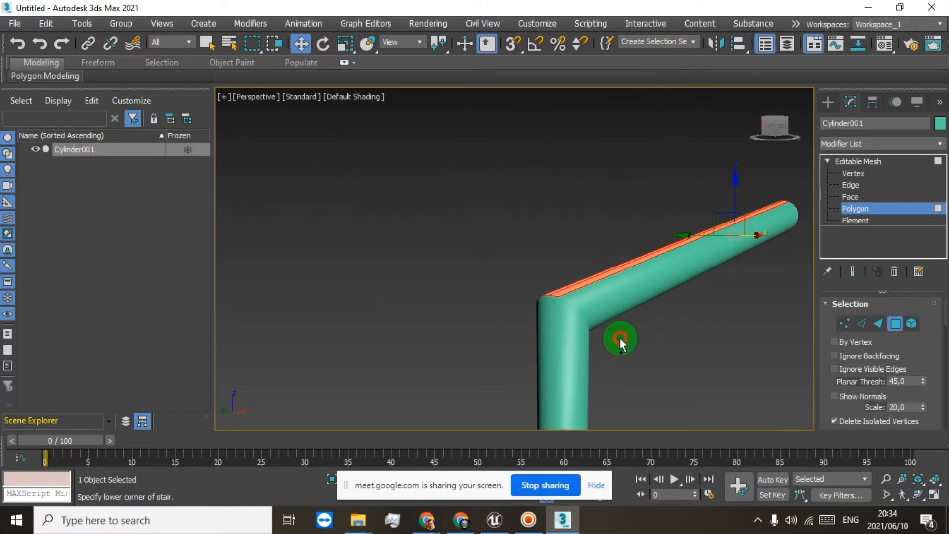
drag(619, 338, 700, 215)
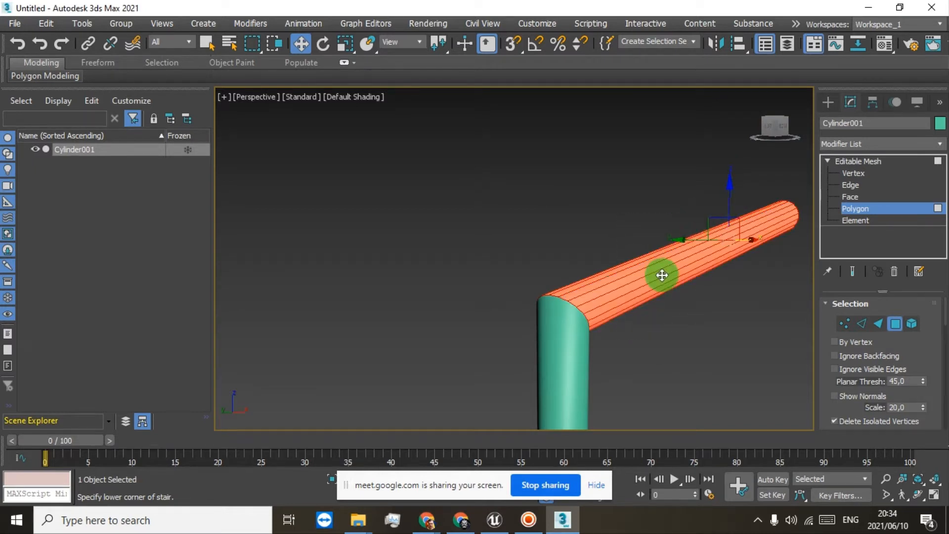
Switch the cylinder's Editable Mesh back to the Element sub-object level with the whole pole in view.
scroll(664, 296, down, 5)
scroll(668, 314, up, 6)
scroll(671, 331, down, 6)
middle_drag(674, 353, 665, 196)
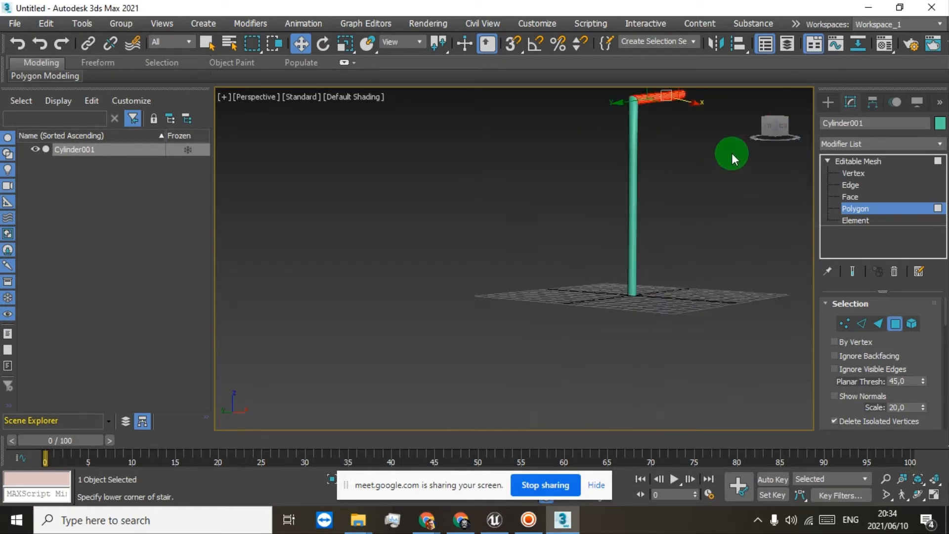
click(860, 222)
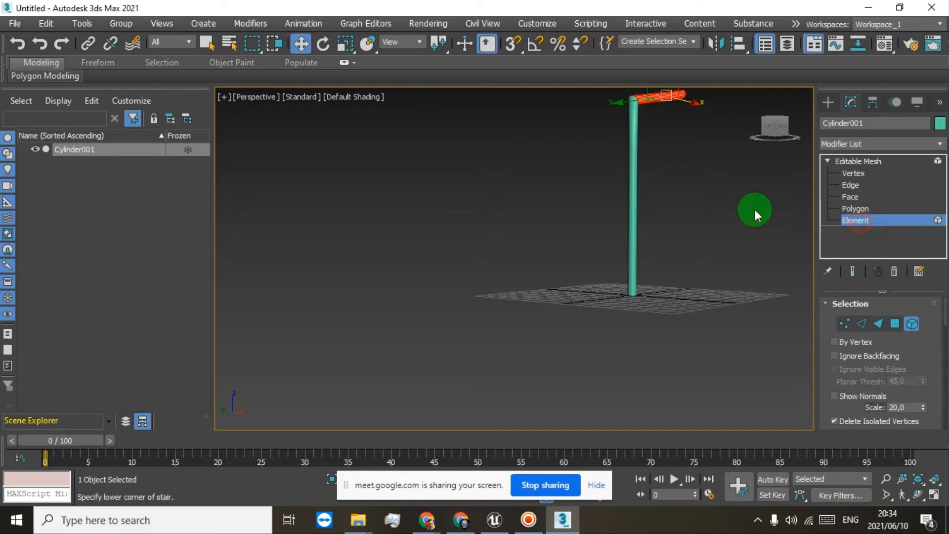
Select the entire cylinder mesh at Element level and bring the bend into view from the opposite side.
click(636, 162)
drag(766, 127, 313, 134)
middle_drag(704, 134, 691, 246)
scroll(631, 235, up, 5)
scroll(631, 268, down, 3)
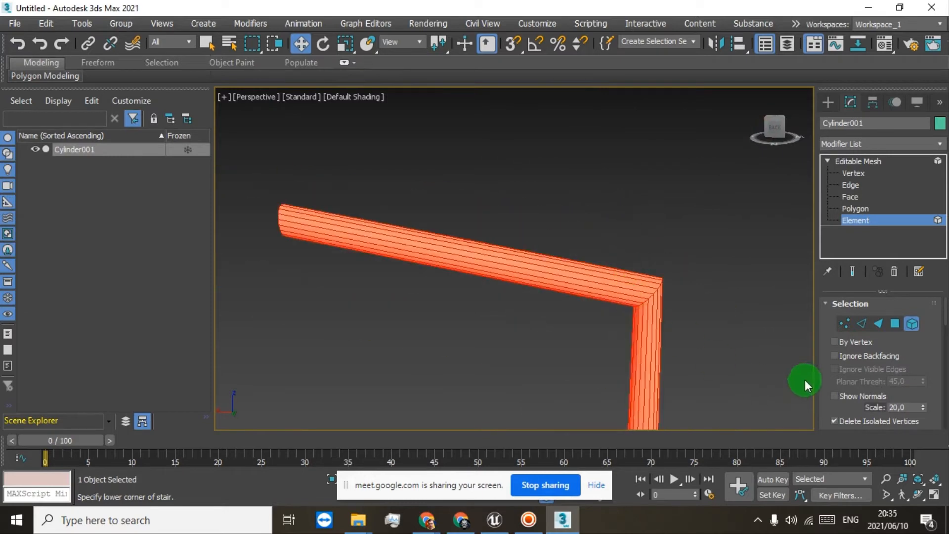
Look through the Selection and Edit Geometry options available at the Element level.
scroll(883, 356, down, 10)
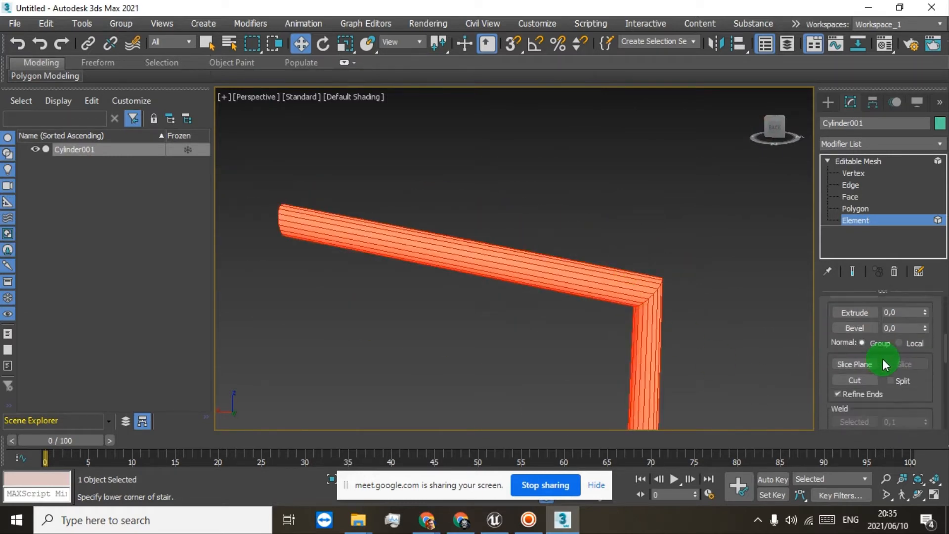
scroll(877, 355, up, 10)
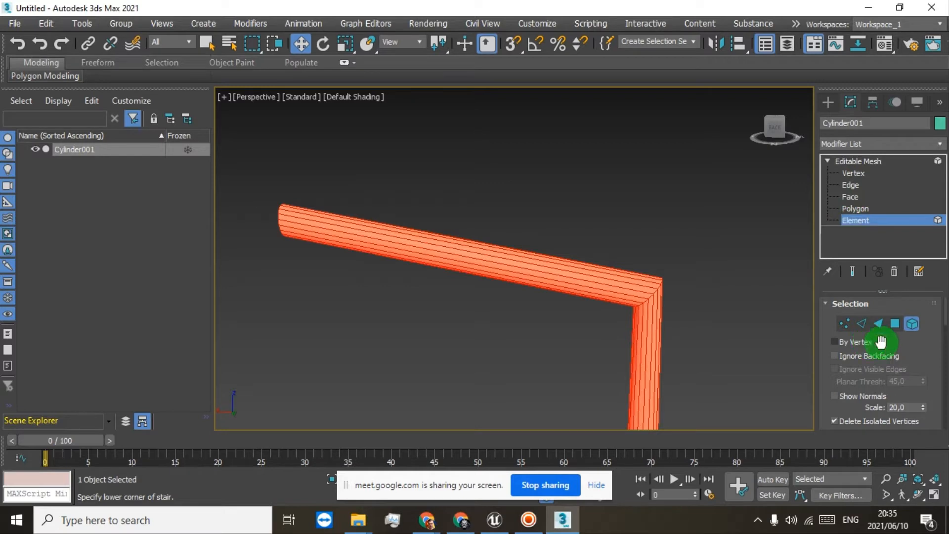
scroll(926, 351, down, 2)
scroll(928, 349, down, 2)
scroll(929, 353, up, 4)
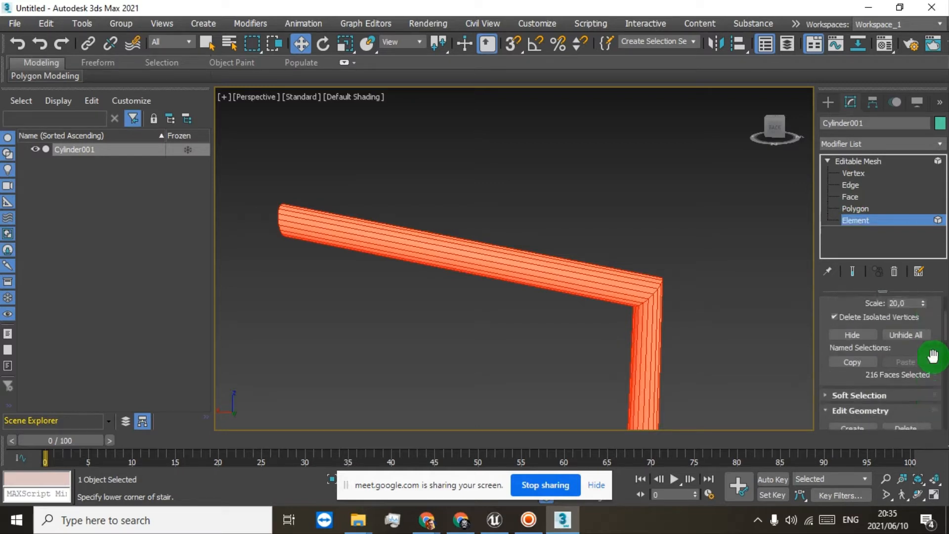
Switch the Editable Mesh to Polygon and to Vertex level, comparing the selection and geometry options offered at each.
click(861, 208)
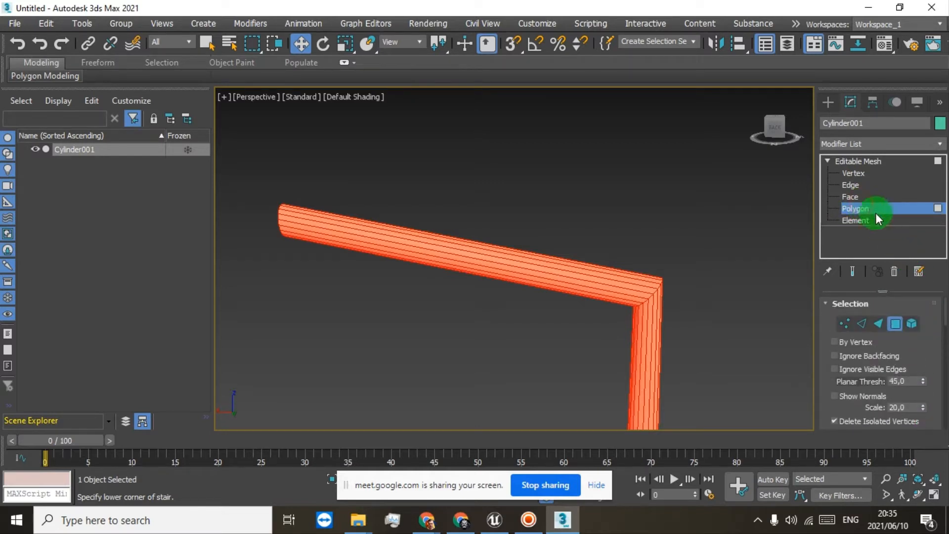
scroll(933, 360, down, 1)
scroll(933, 361, down, 2)
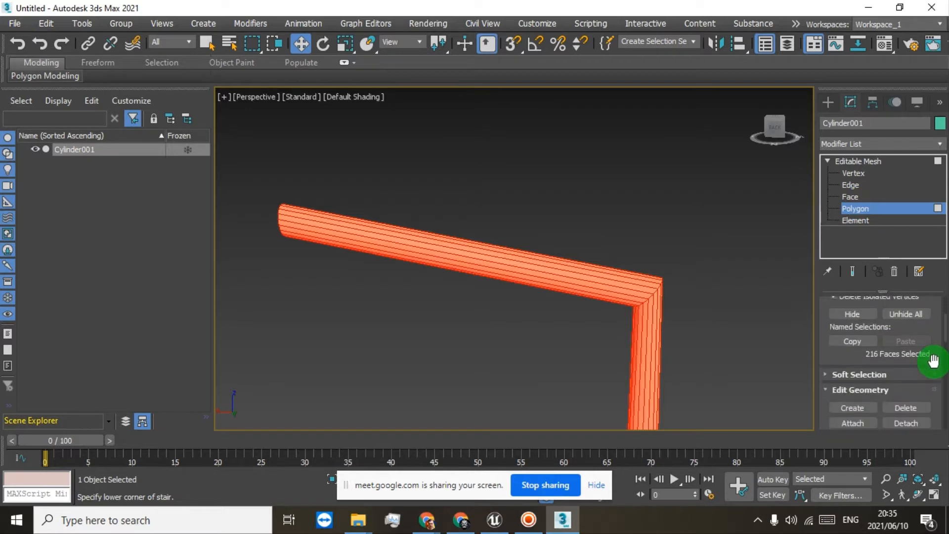
scroll(933, 360, up, 4)
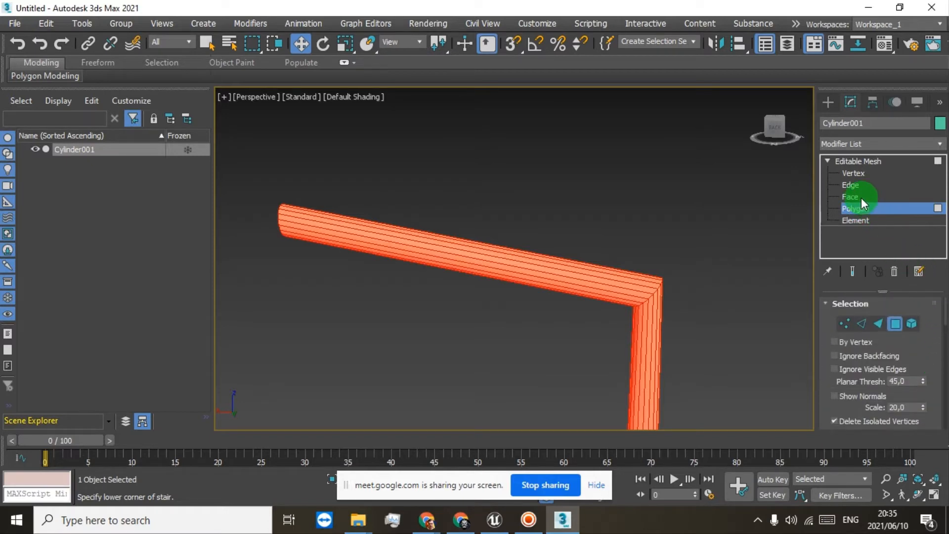
click(855, 173)
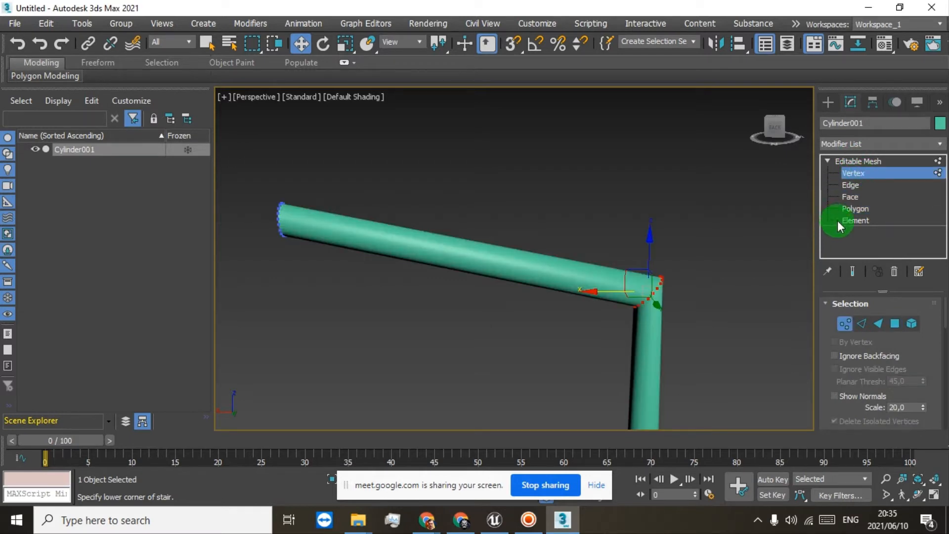
scroll(919, 345, down, 3)
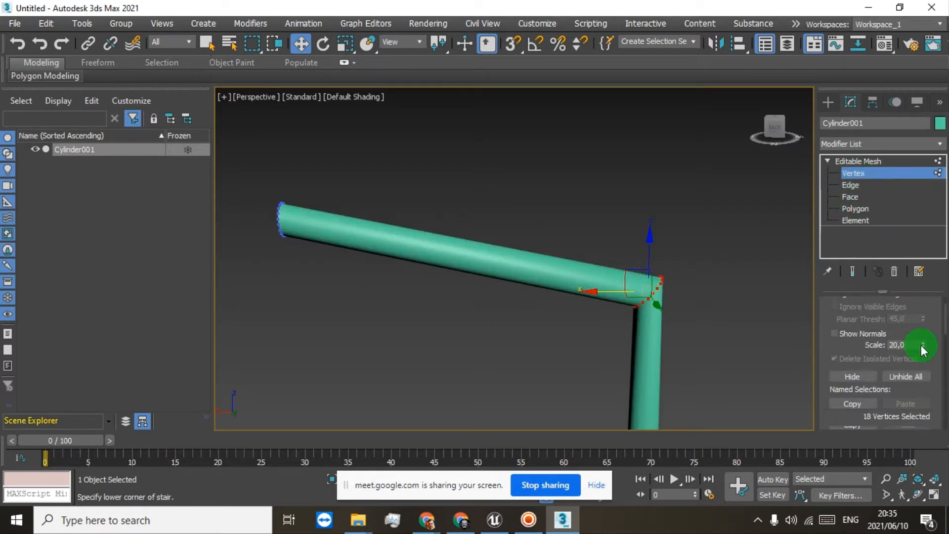
scroll(924, 374, down, 3)
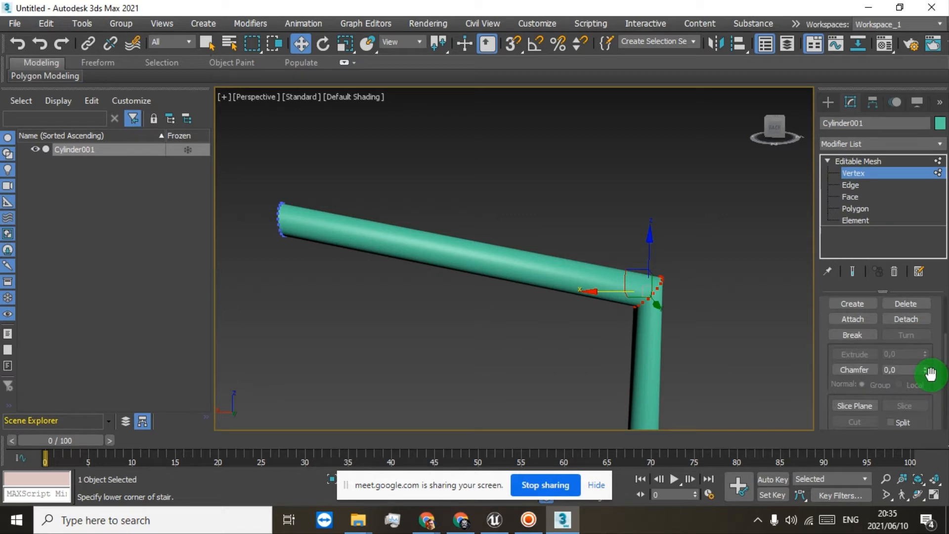
scroll(930, 374, up, 6)
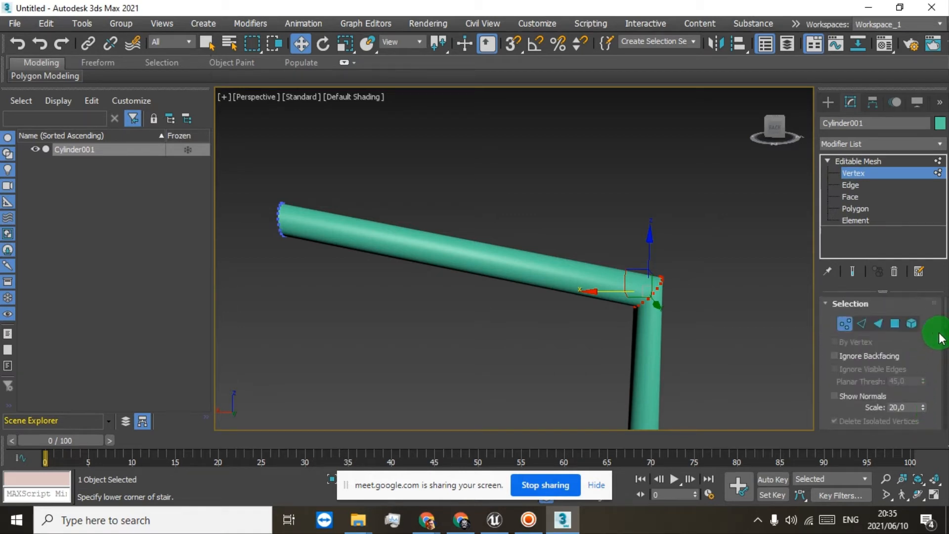
Return the Editable Mesh to Element level and review its options down to the Extrude, Bevel, Slice Plane and Cut tools.
click(866, 218)
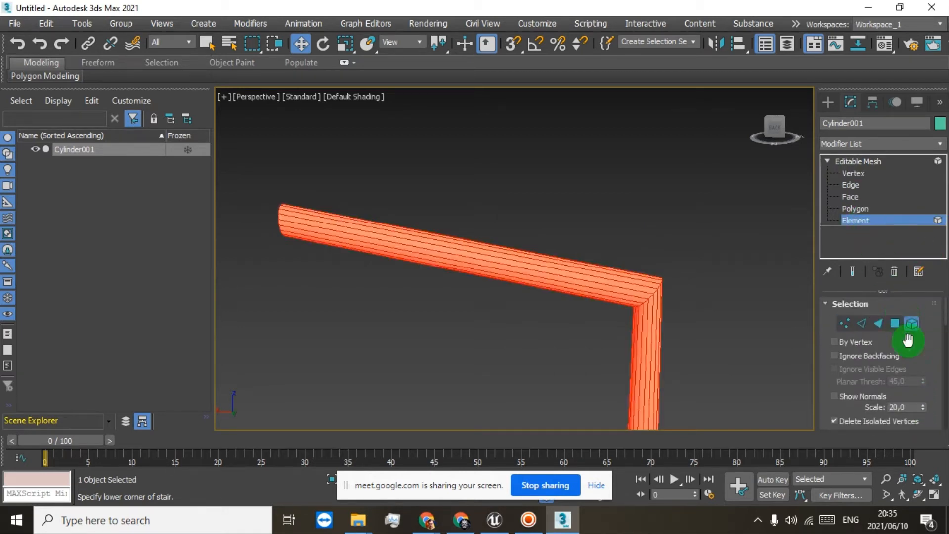
scroll(923, 360, down, 5)
scroll(929, 361, up, 5)
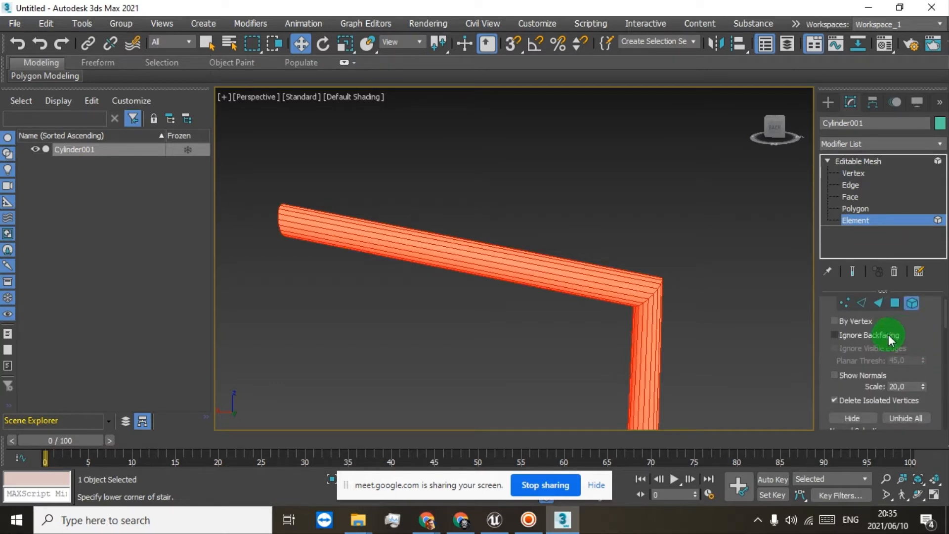
scroll(899, 333, up, 1)
scroll(919, 351, down, 2)
scroll(925, 358, down, 3)
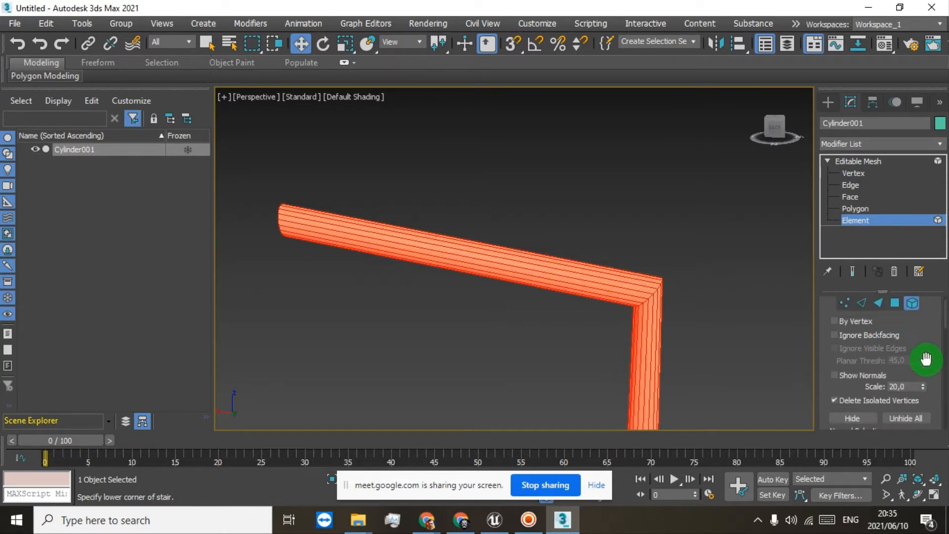
scroll(925, 357, down, 3)
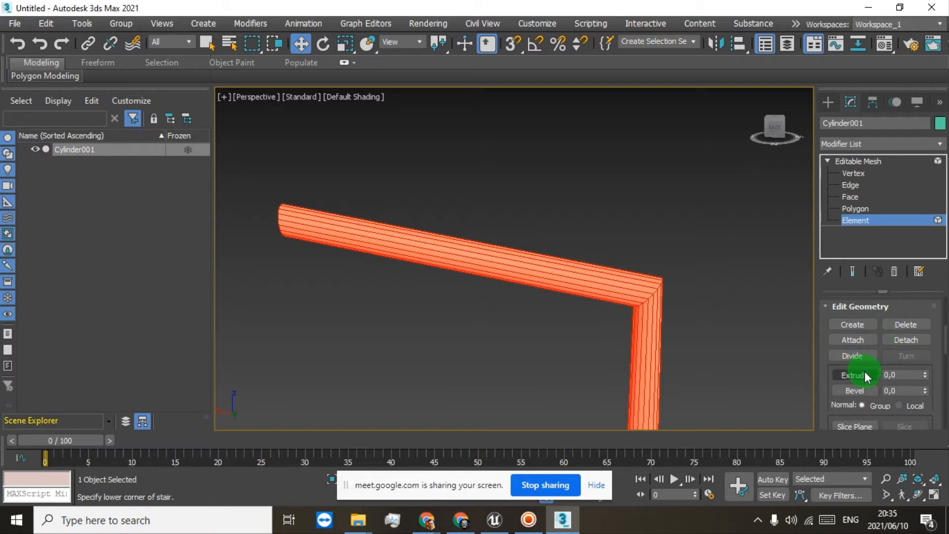
scroll(862, 391, down, 2)
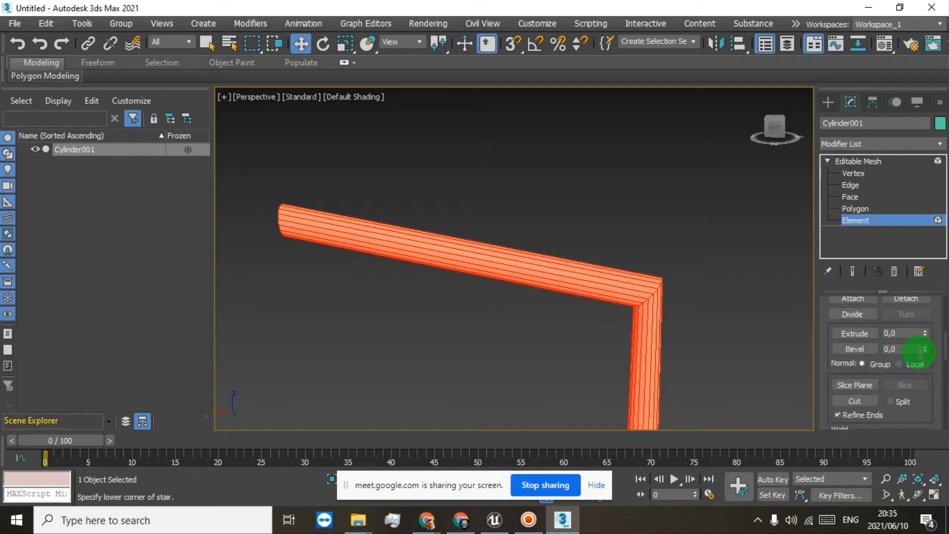
scroll(884, 371, down, 1)
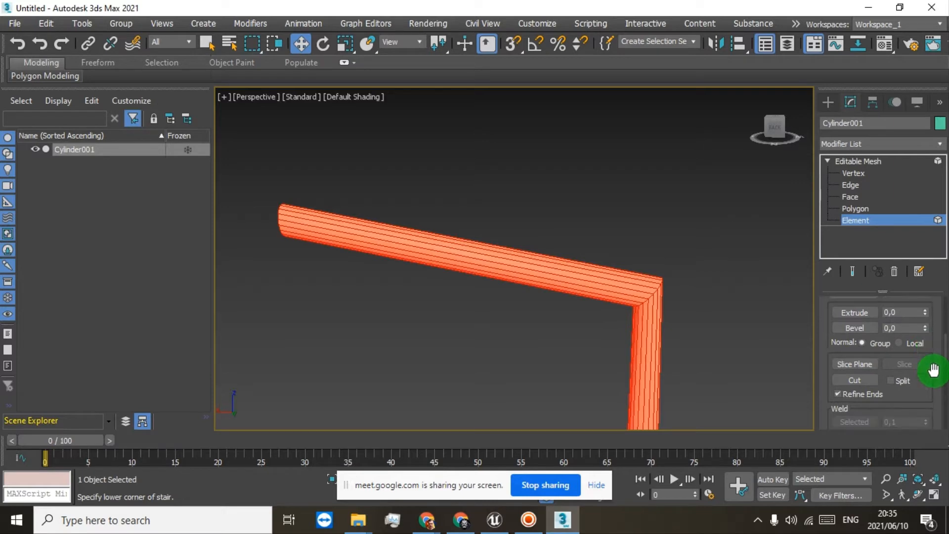
Use Cut to add a line of edges across the slanted segment near the bend, point by point.
click(853, 376)
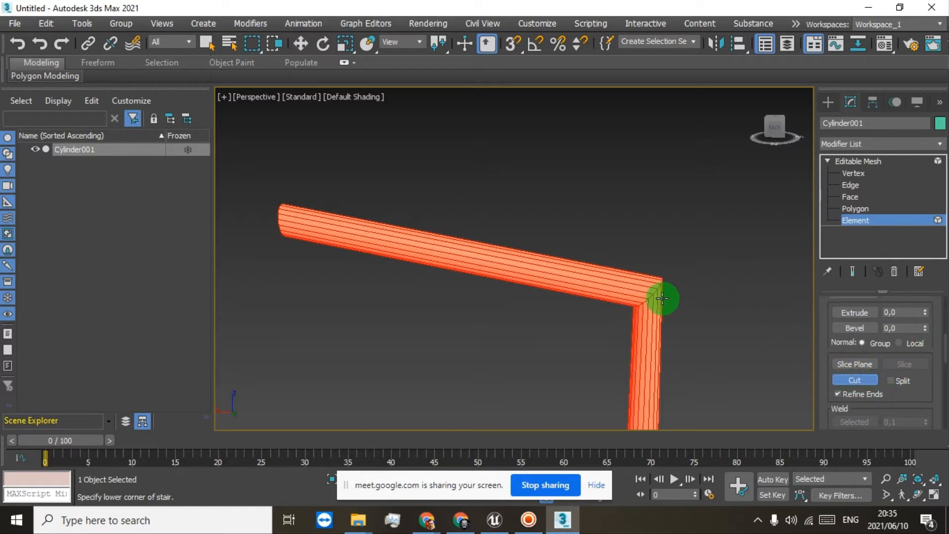
scroll(661, 297, up, 4)
scroll(573, 274, down, 2)
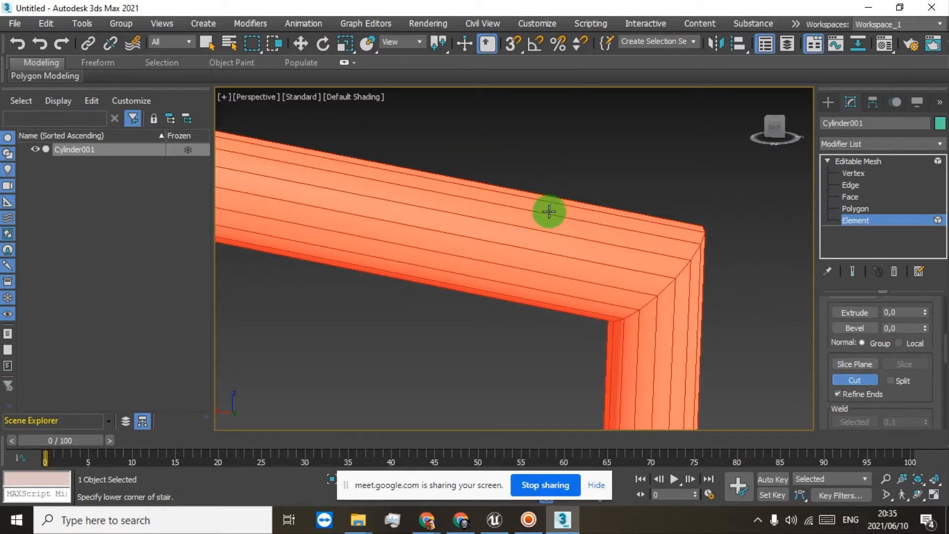
click(549, 214)
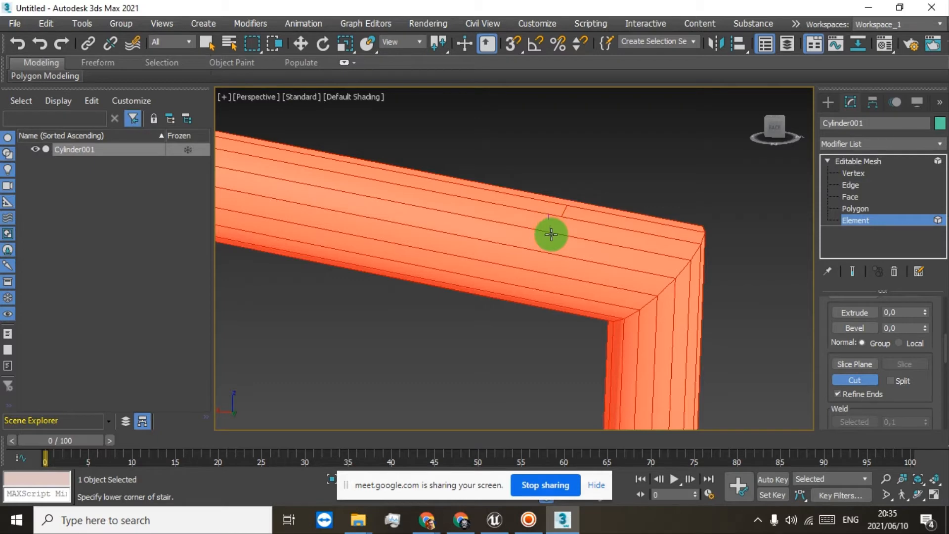
click(550, 233)
click(554, 254)
click(547, 274)
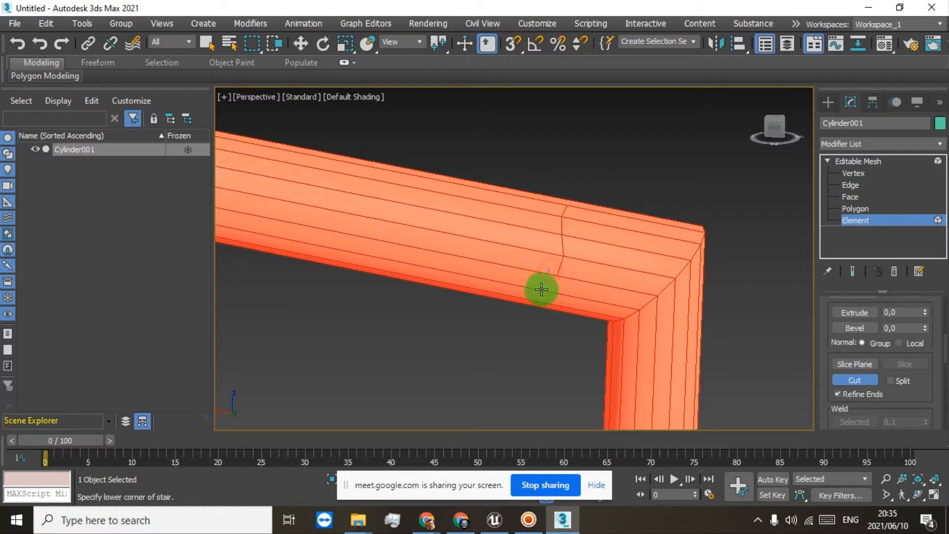
click(538, 290)
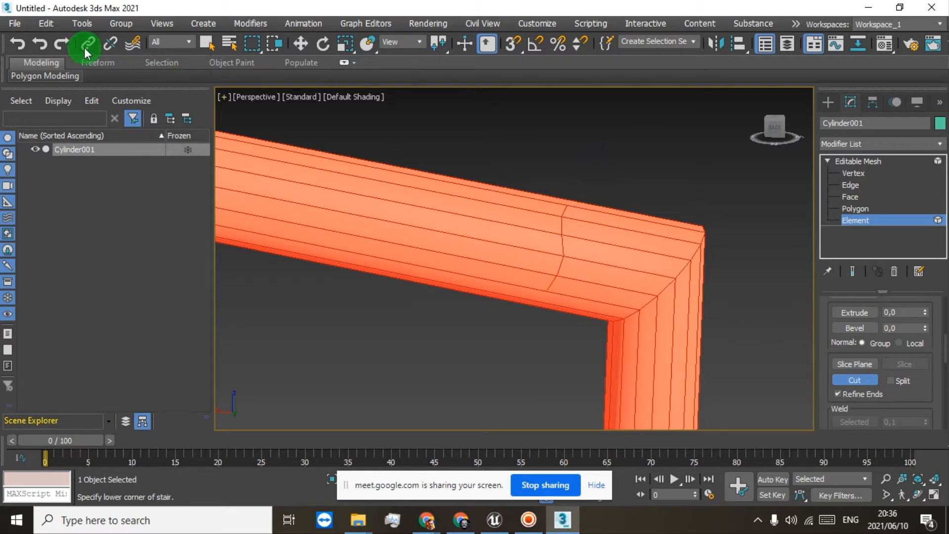
Undo the cuts made across the slanted segment and leave the Cut tool.
click(14, 43)
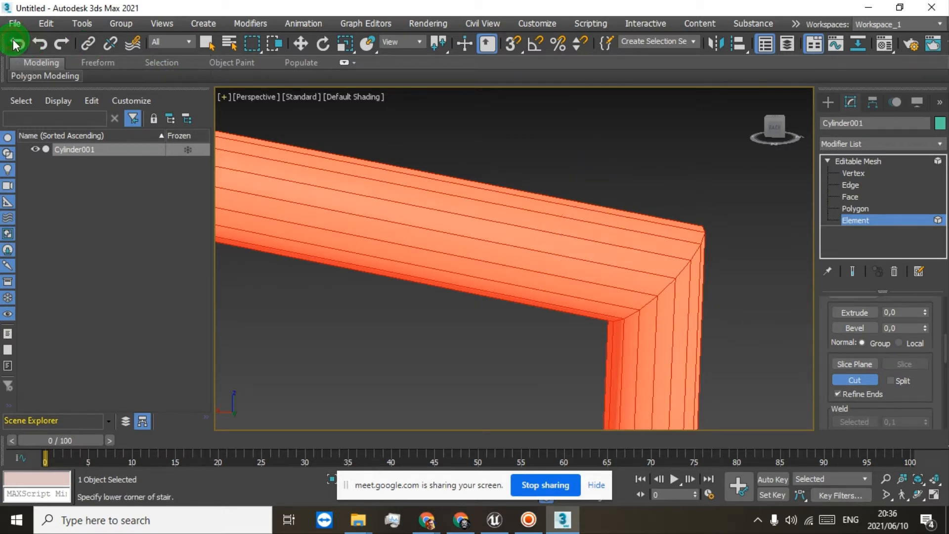
click(850, 364)
click(849, 380)
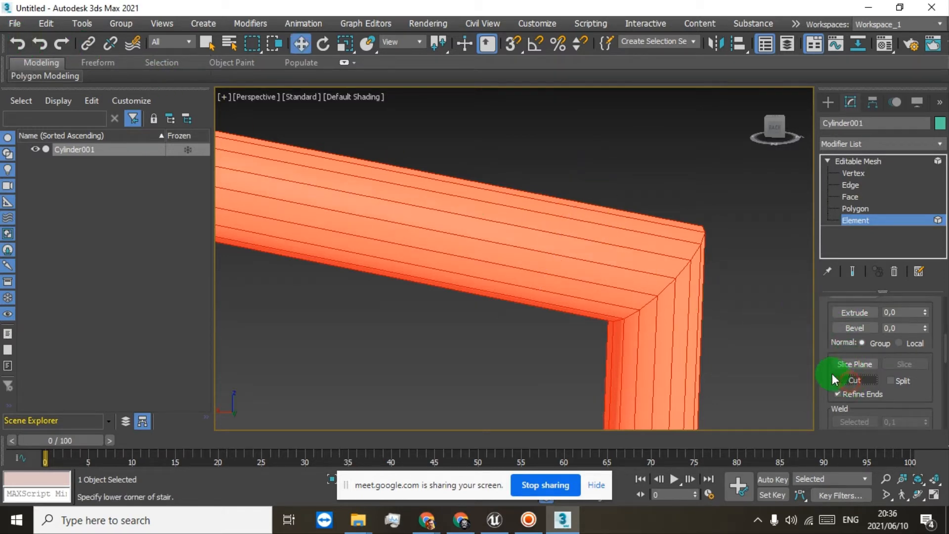
Try the Slice Plane tool on the selected mesh, locate its gizmo beside the pole, and turn the tool off.
click(860, 363)
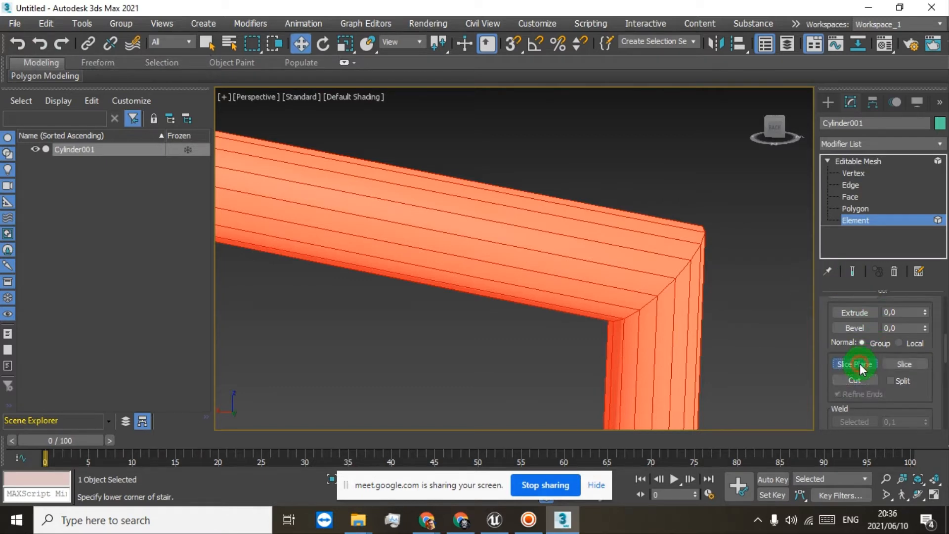
scroll(523, 245, down, 5)
scroll(531, 230, up, 5)
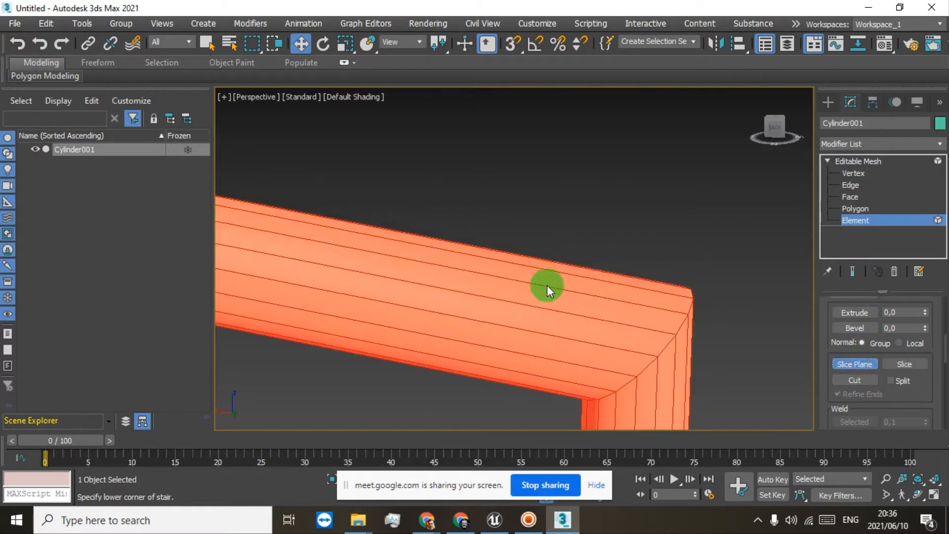
scroll(529, 319, down, 5)
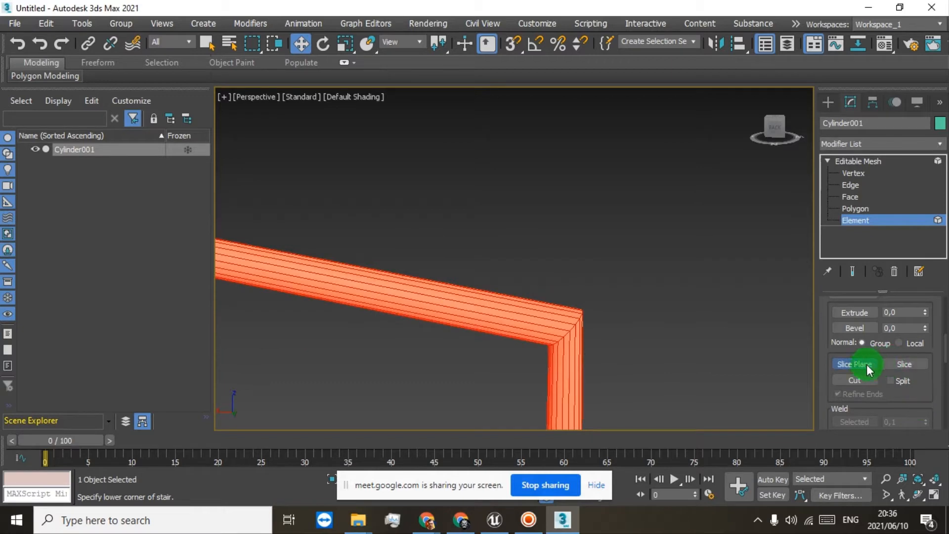
scroll(467, 327, down, 3)
middle_drag(467, 327, 470, 247)
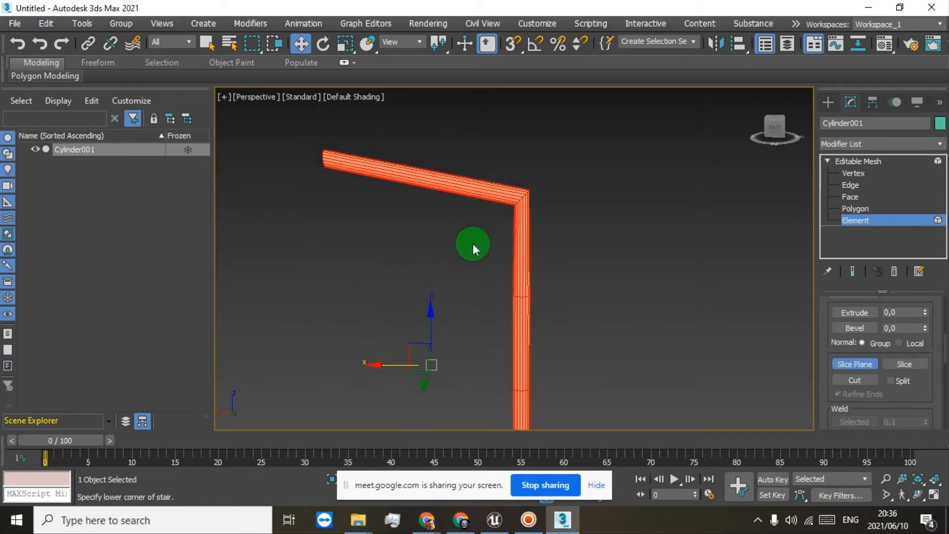
click(854, 364)
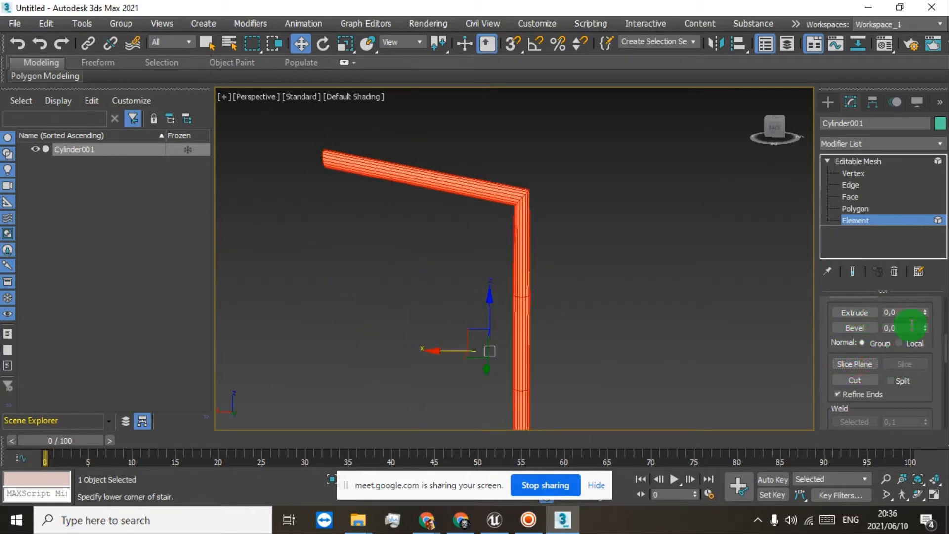
At Vertex level, region-select the first ring of vertices below the bend on the vertical pole.
scroll(935, 356, up, 3)
scroll(935, 355, up, 4)
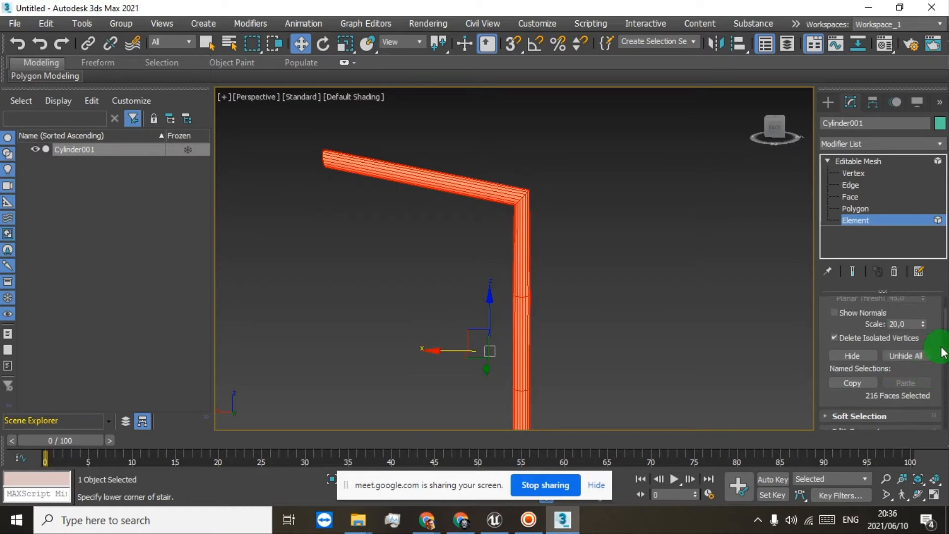
click(850, 173)
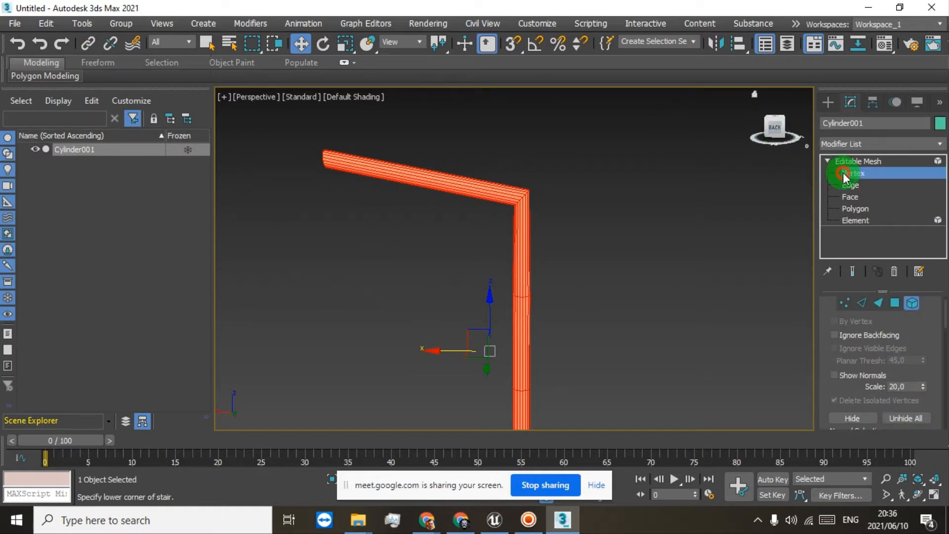
drag(558, 280, 559, 279)
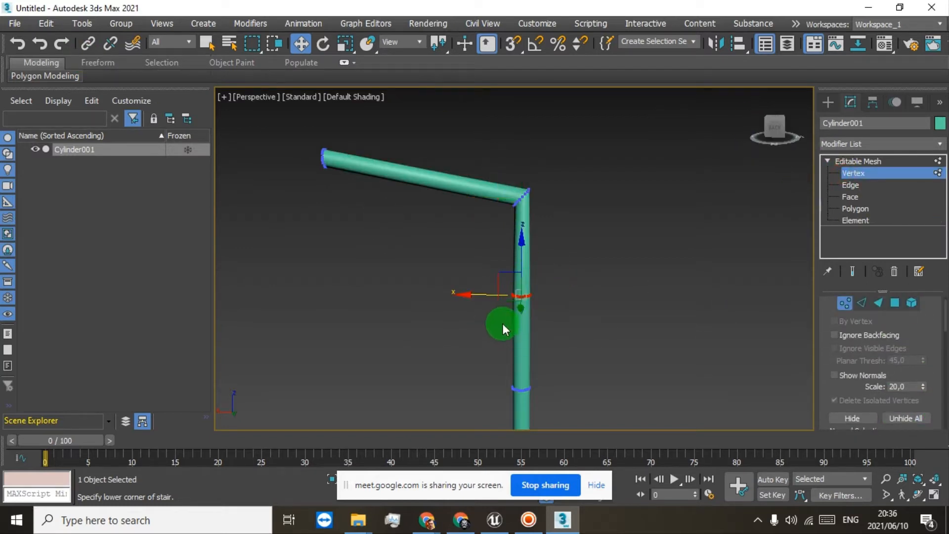
drag(496, 322, 542, 286)
scroll(525, 311, up, 4)
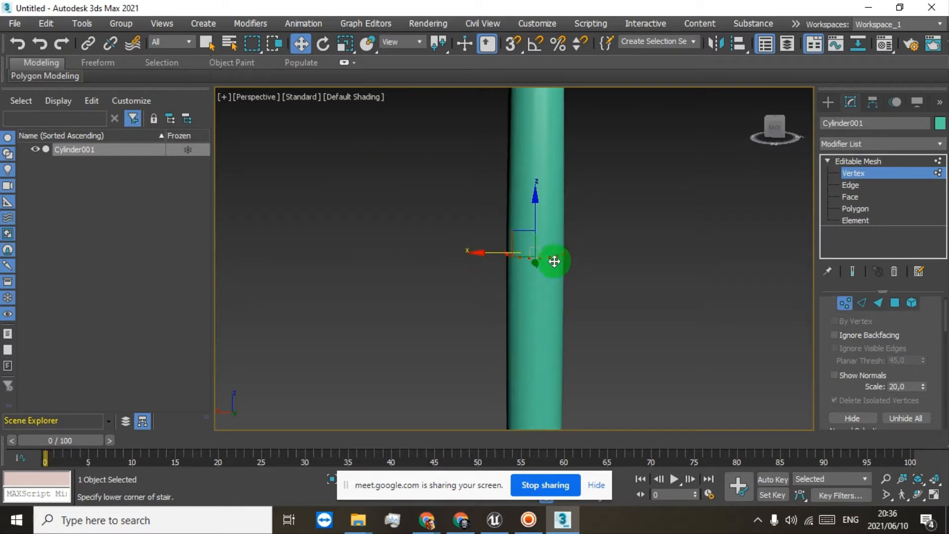
Move the selected vertex ring up along the Z axis to just below the bend.
scroll(550, 267, down, 5)
middle_drag(550, 332, 544, 359)
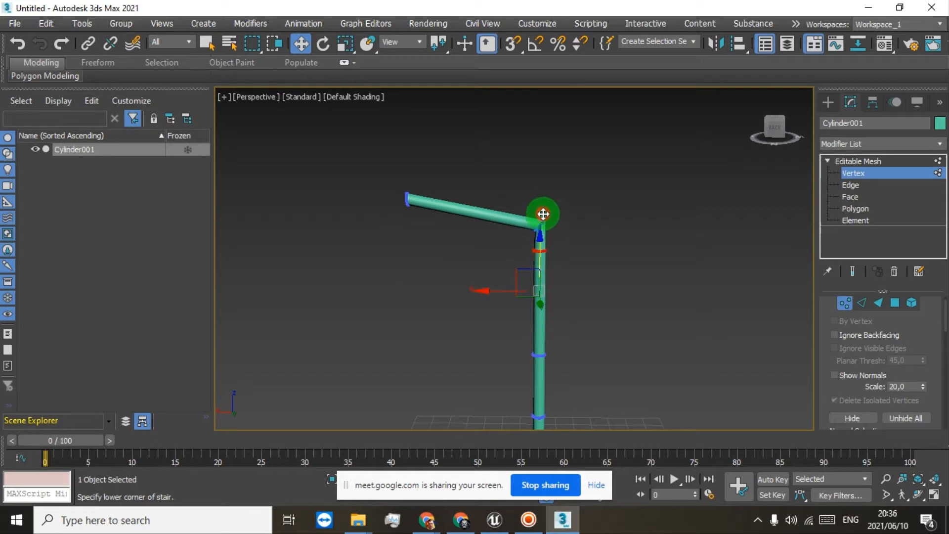
scroll(543, 232, up, 5)
drag(561, 305, 563, 219)
scroll(533, 233, down, 6)
middle_drag(542, 348, 564, 234)
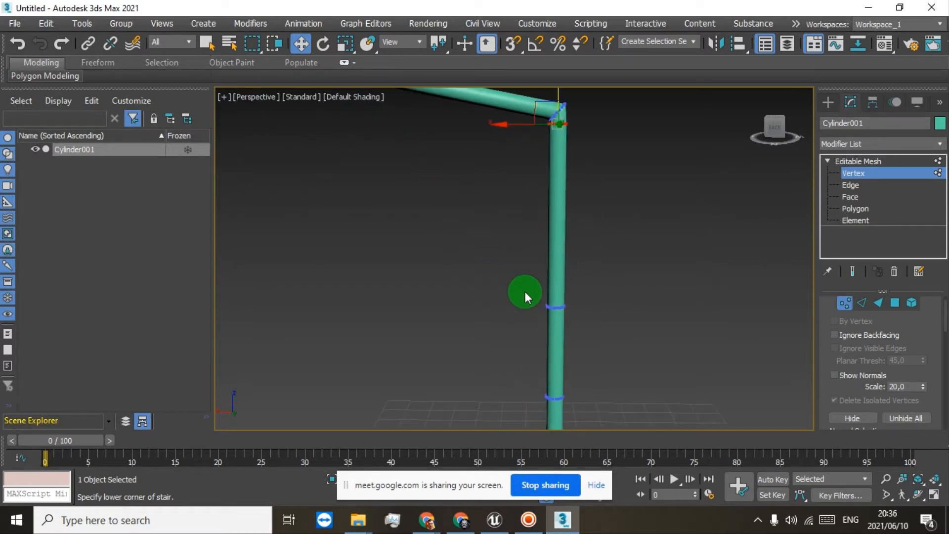
Select the next vertex ring down the vertical pole, move it up along Z to just below the ring near the bend, and deselect it.
drag(523, 285, 608, 334)
scroll(555, 300, up, 6)
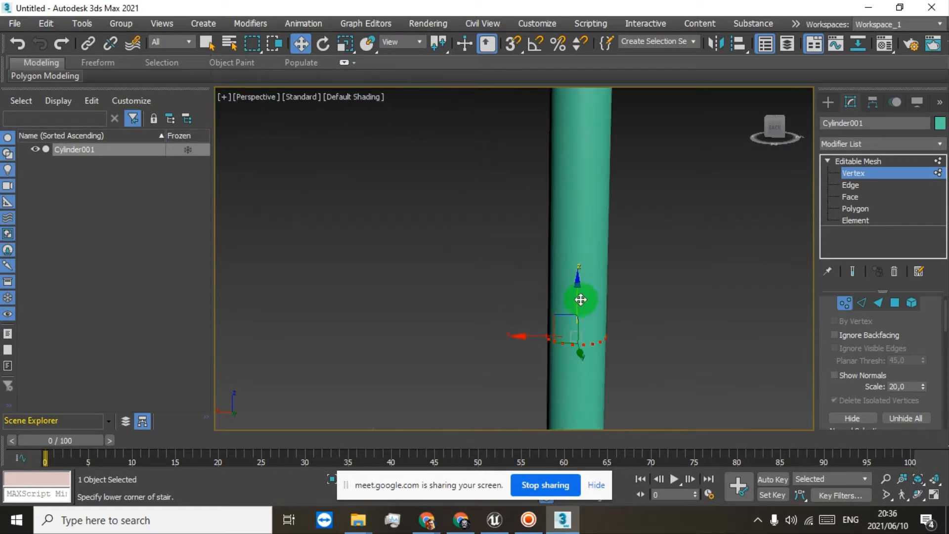
drag(580, 299, 620, 63)
middle_drag(641, 137, 626, 398)
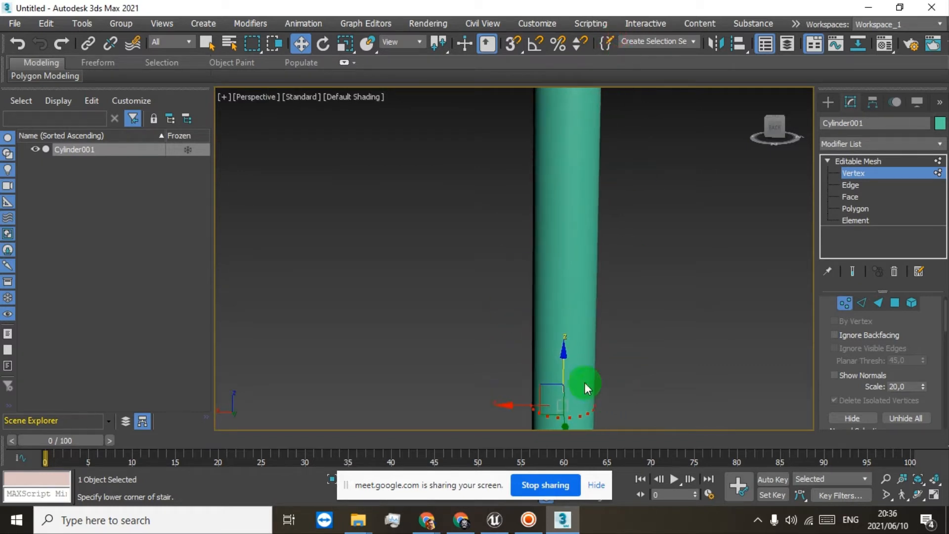
drag(563, 358, 591, 79)
middle_drag(636, 158, 589, 275)
drag(587, 286, 584, 173)
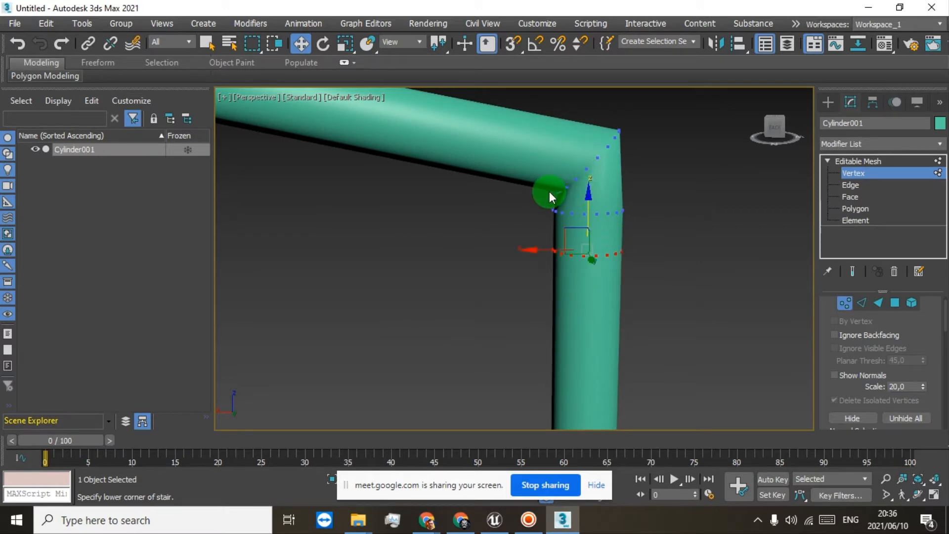
click(531, 196)
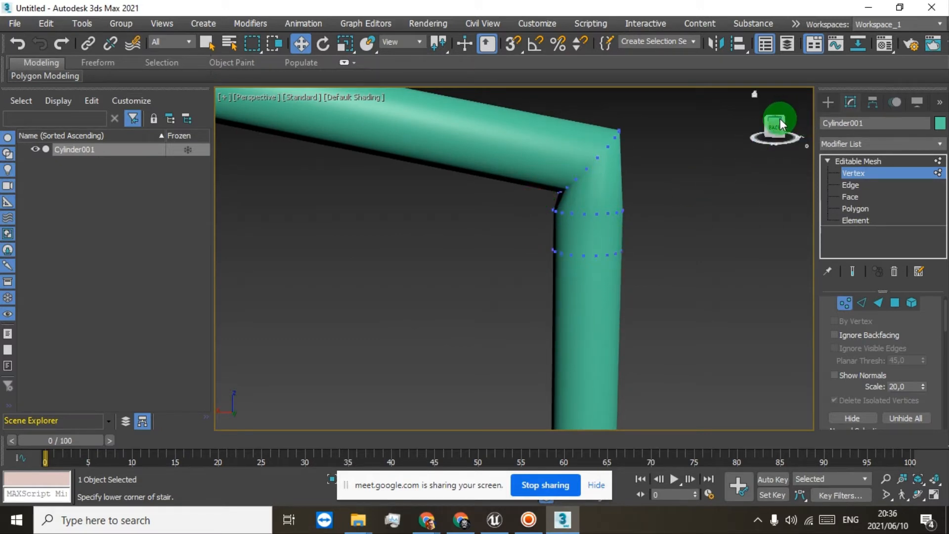
Select the vertices at the bend's corner and move them along the X axis toward the slanted segment.
click(769, 127)
drag(525, 228, 662, 117)
drag(541, 188, 488, 199)
Select the vertex ring directly below the bend and scale it up slightly and uniformly.
drag(525, 264, 573, 243)
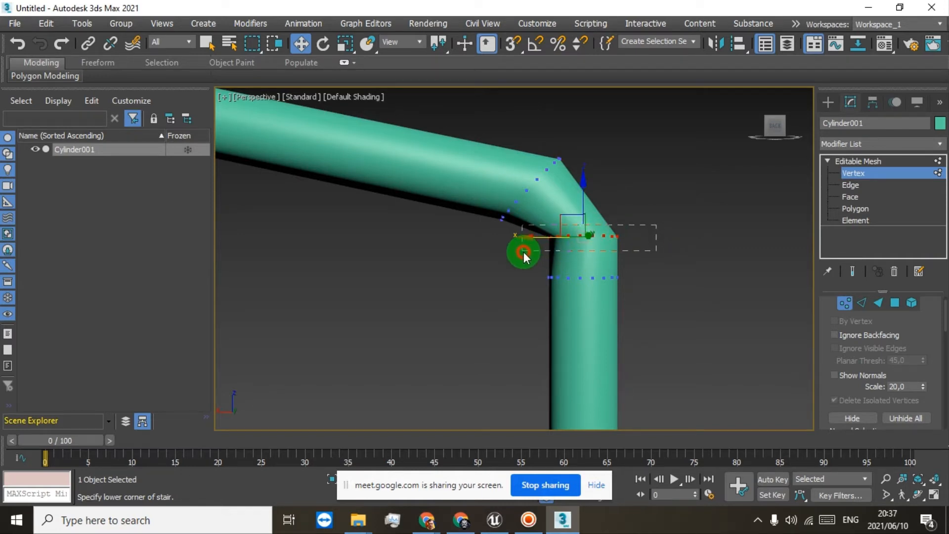
drag(524, 254, 524, 255)
drag(783, 130, 600, 132)
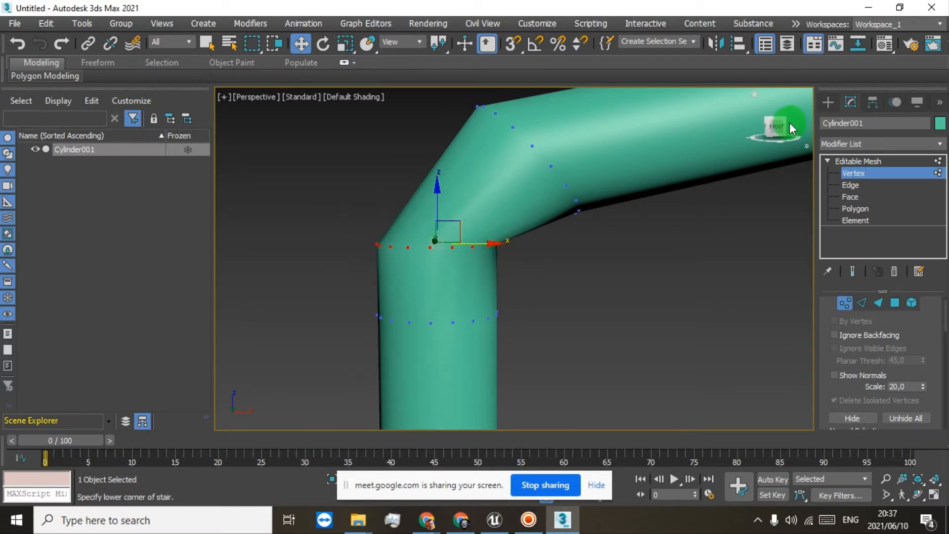
mouse_move(779, 129)
mouse_down()
mouse_move(804, 121)
mouse_move(767, 123)
mouse_up()
click(346, 44)
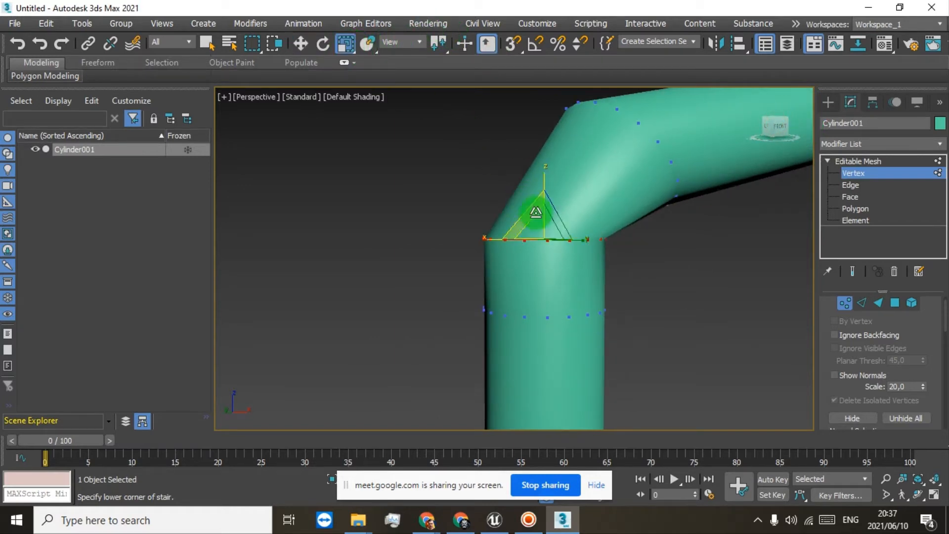
mouse_move(543, 229)
mouse_down()
mouse_move(554, 207)
mouse_move(553, 219)
mouse_up()
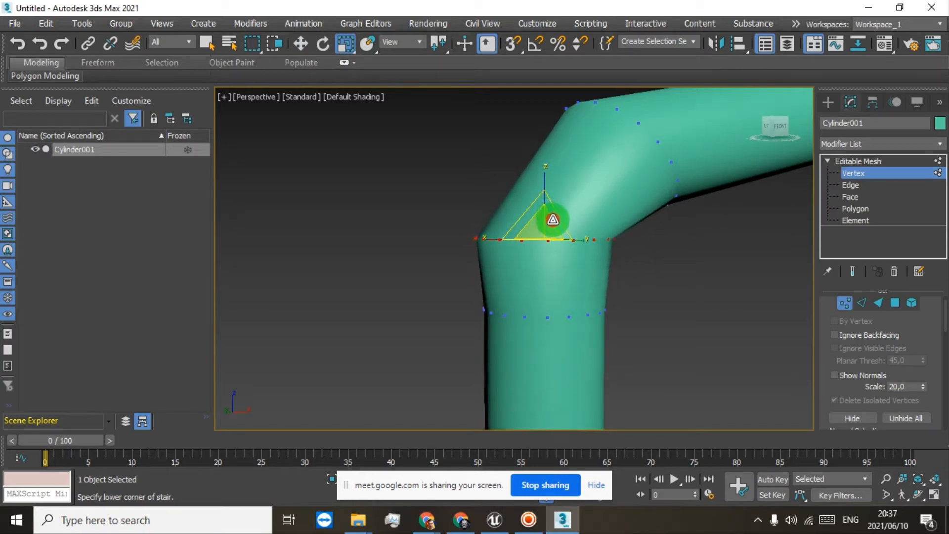
Rotate the selected vertex ring about the Y axis so it tilts to follow the bend.
click(328, 50)
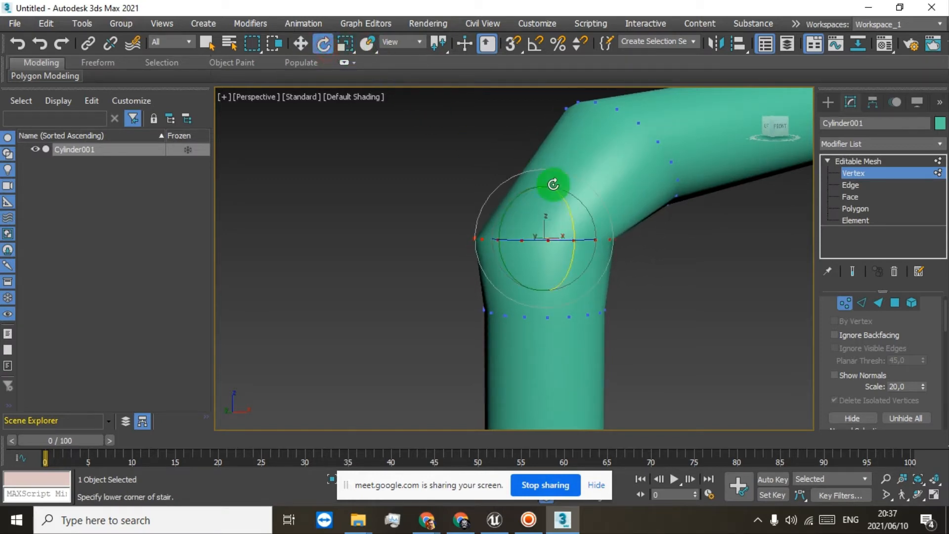
drag(508, 208, 538, 195)
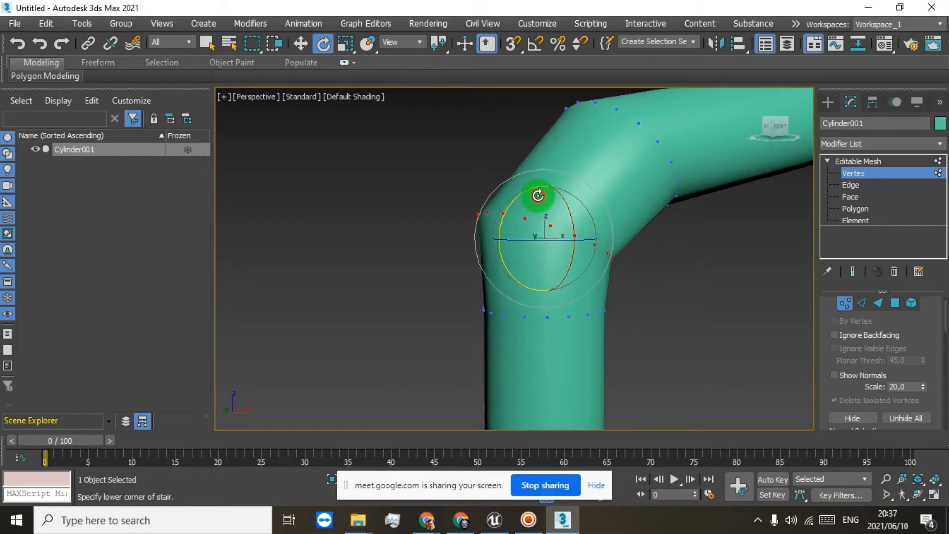
drag(774, 125, 741, 119)
click(775, 124)
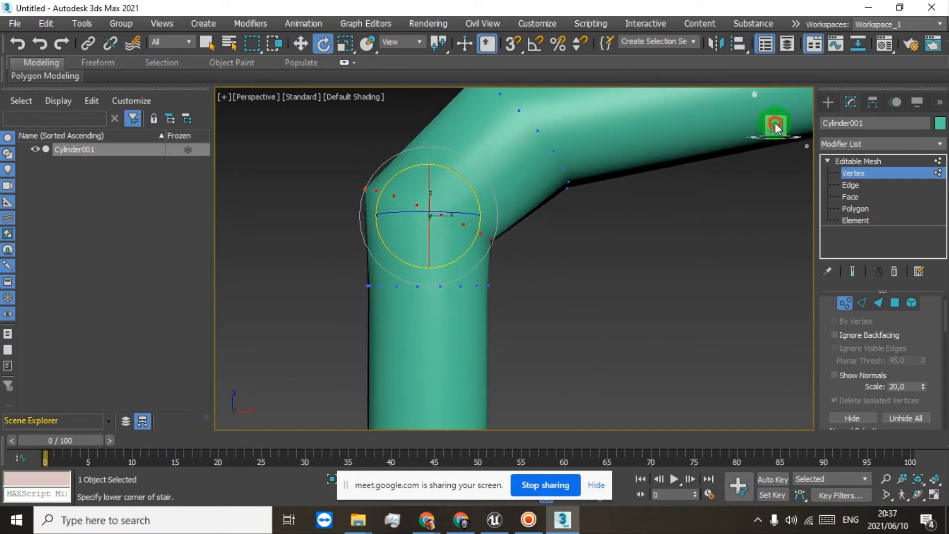
scroll(588, 179, down, 4)
scroll(588, 180, up, 2)
middle_drag(589, 180, 591, 249)
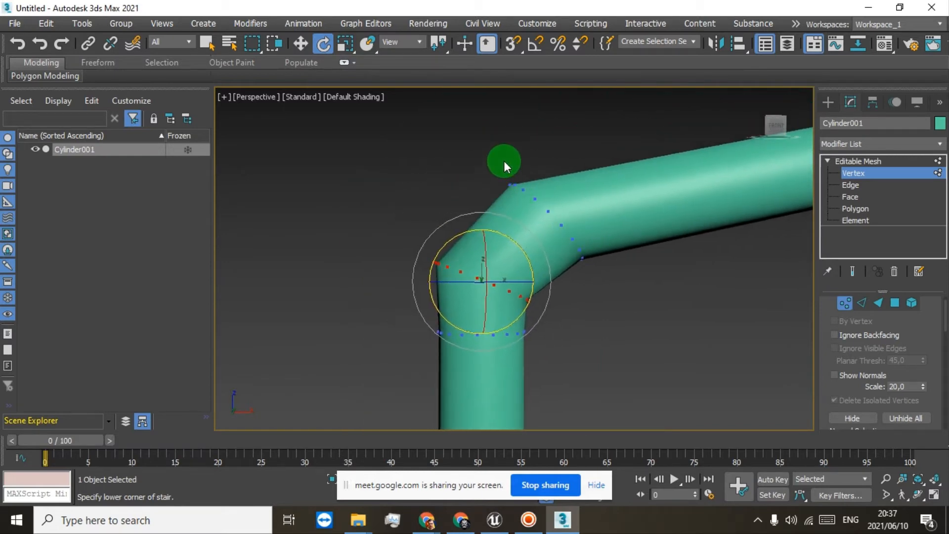
Rotate the upper vertex ring of the pole's bend slightly more upright and move it outward along X and up.
drag(498, 161, 604, 265)
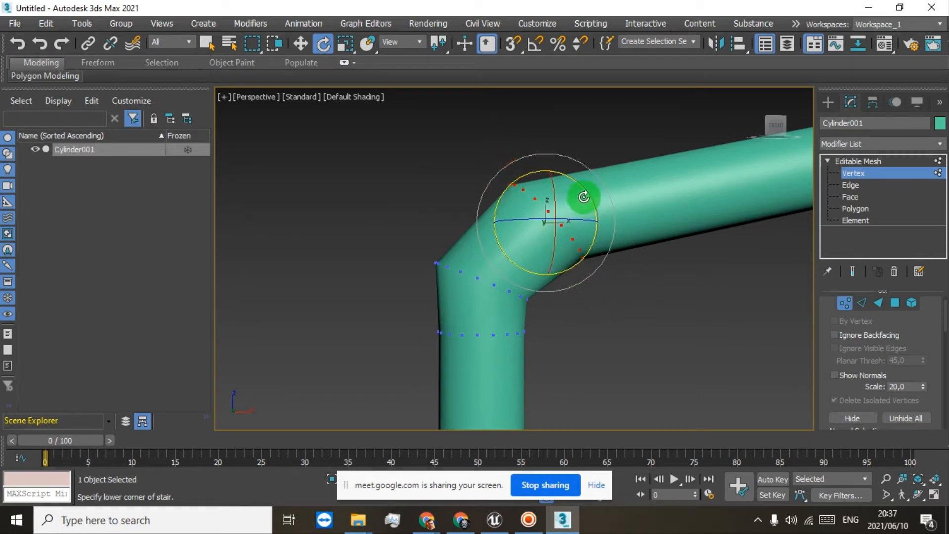
drag(583, 185, 586, 204)
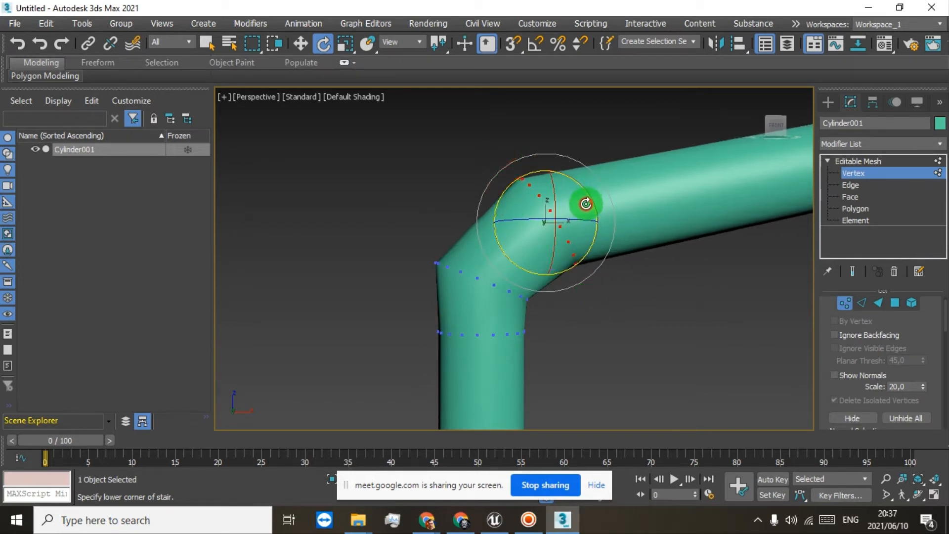
click(300, 43)
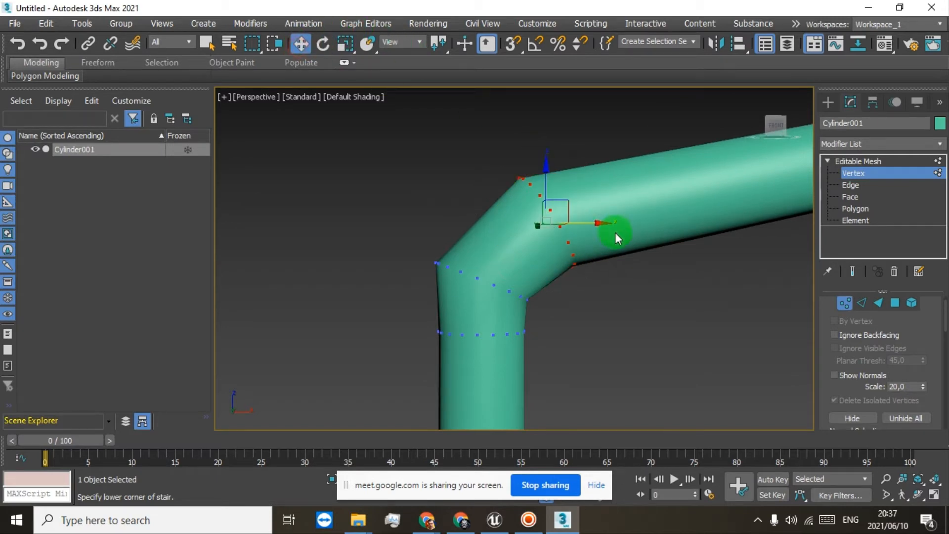
drag(588, 222, 611, 225)
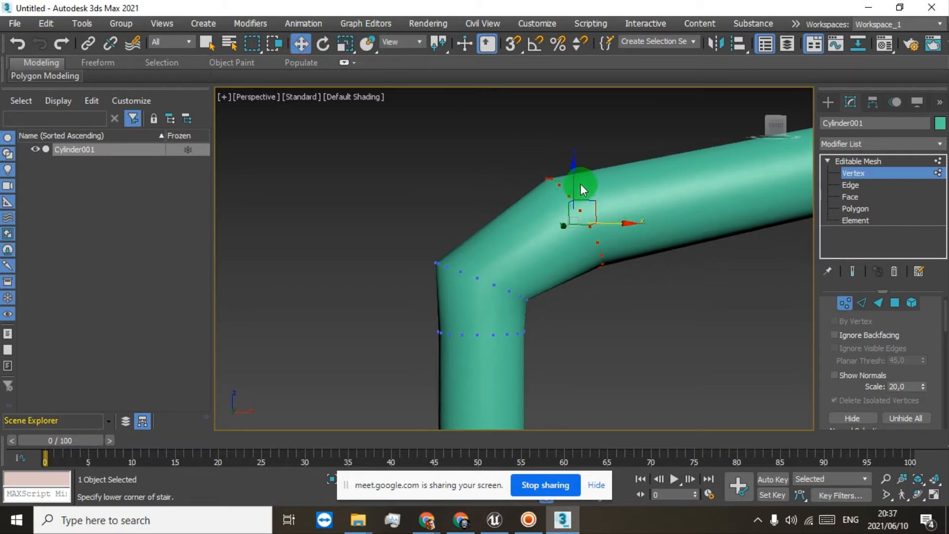
drag(572, 181, 571, 160)
scroll(570, 277, down, 7)
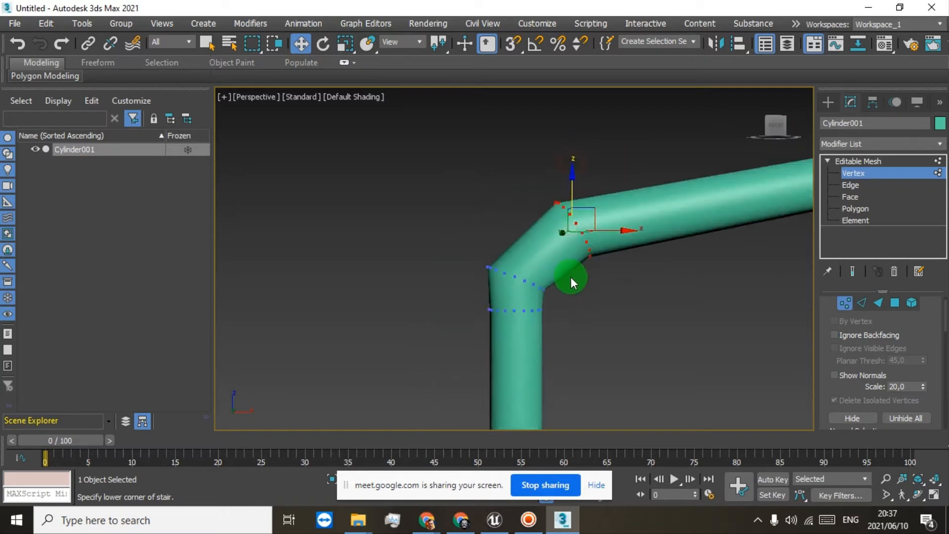
scroll(578, 290, up, 6)
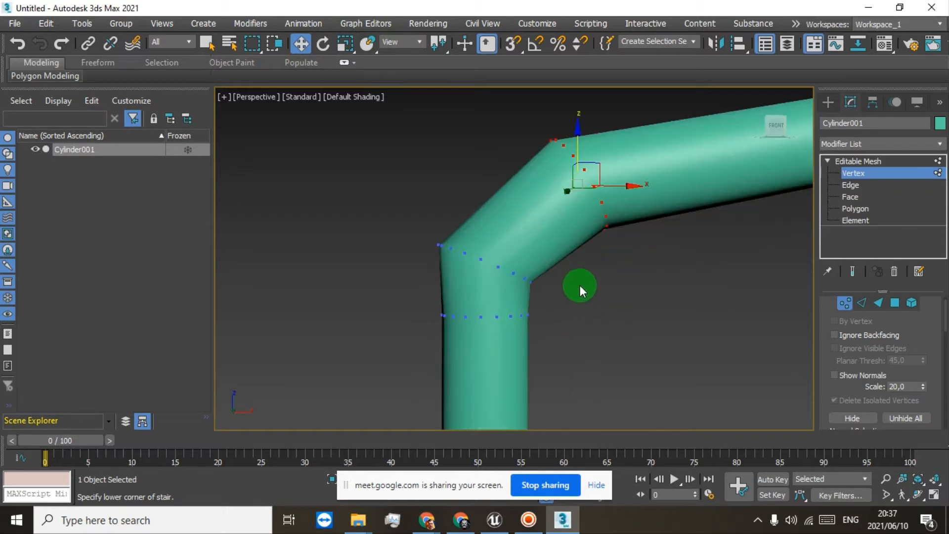
scroll(447, 252, down, 1)
Tilt the middle vertex ring of the bend clockwise to follow the pole's curve.
drag(371, 219, 485, 254)
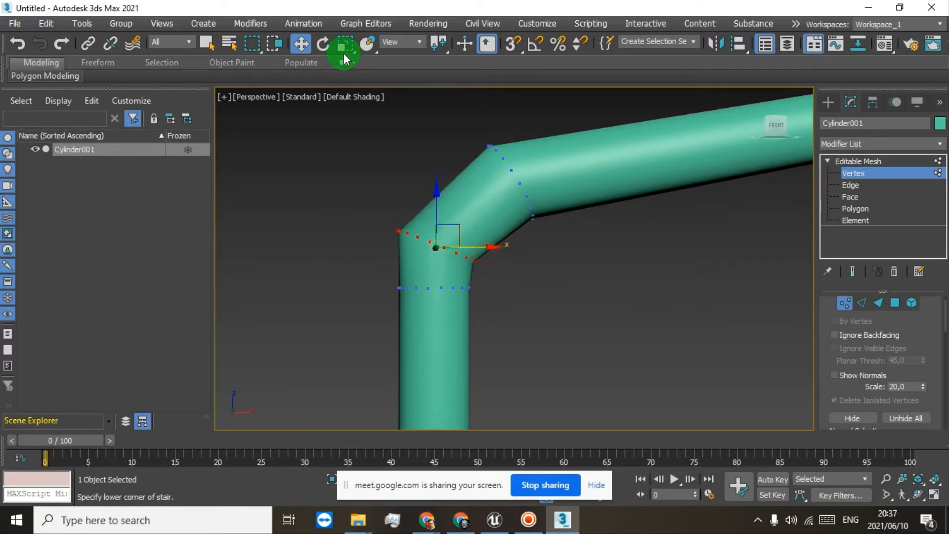
click(324, 45)
drag(469, 209, 480, 224)
scroll(508, 205, down, 4)
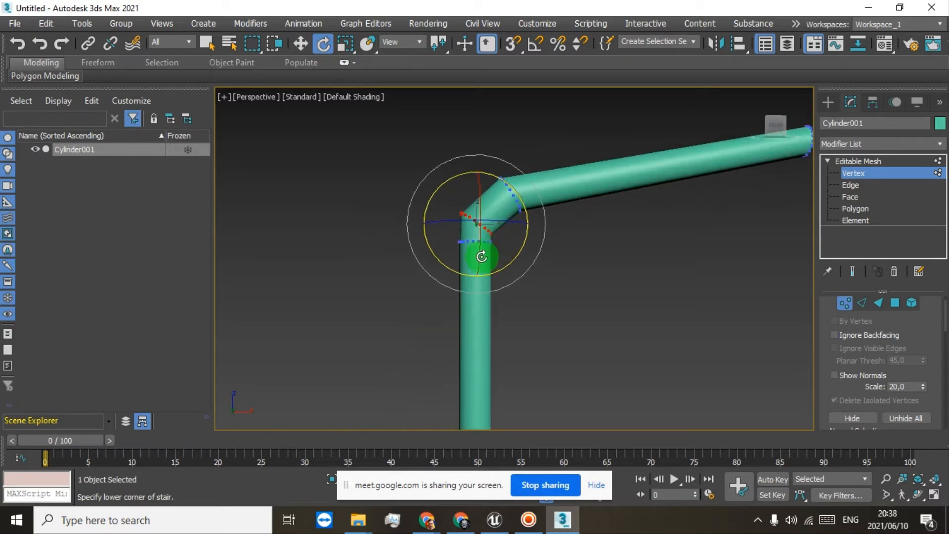
scroll(482, 254, up, 5)
Tilt the lowest vertex ring of the bend slightly clockwise towards the arm side.
drag(388, 212, 533, 257)
middle_drag(545, 207, 546, 240)
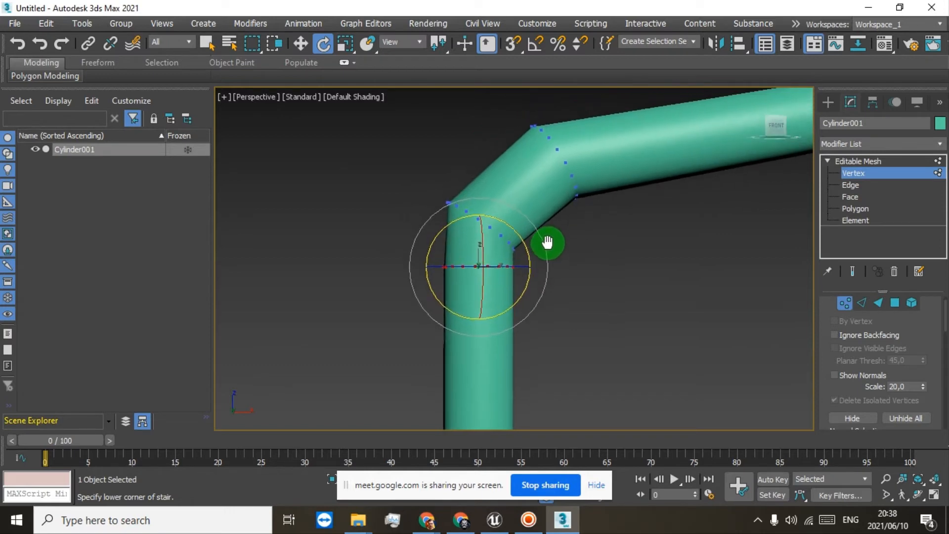
drag(509, 229, 516, 245)
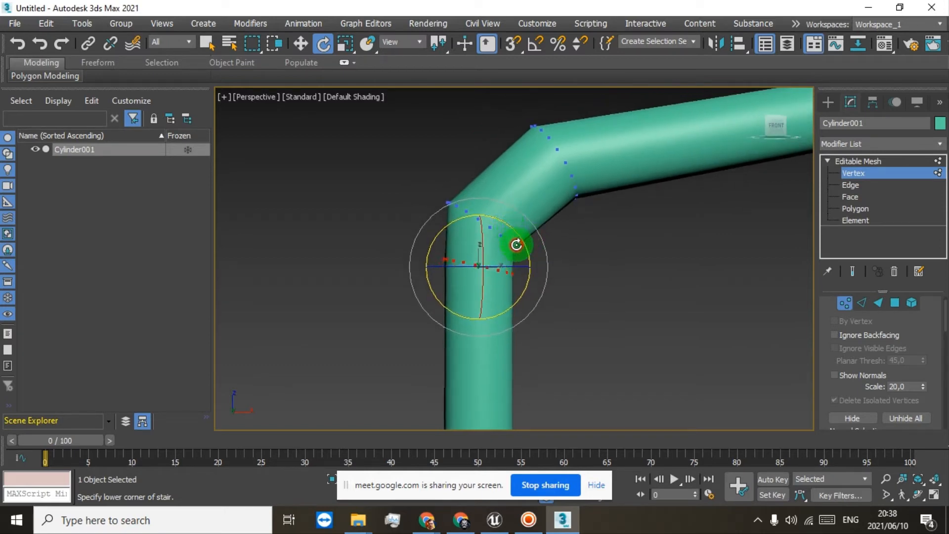
click(341, 47)
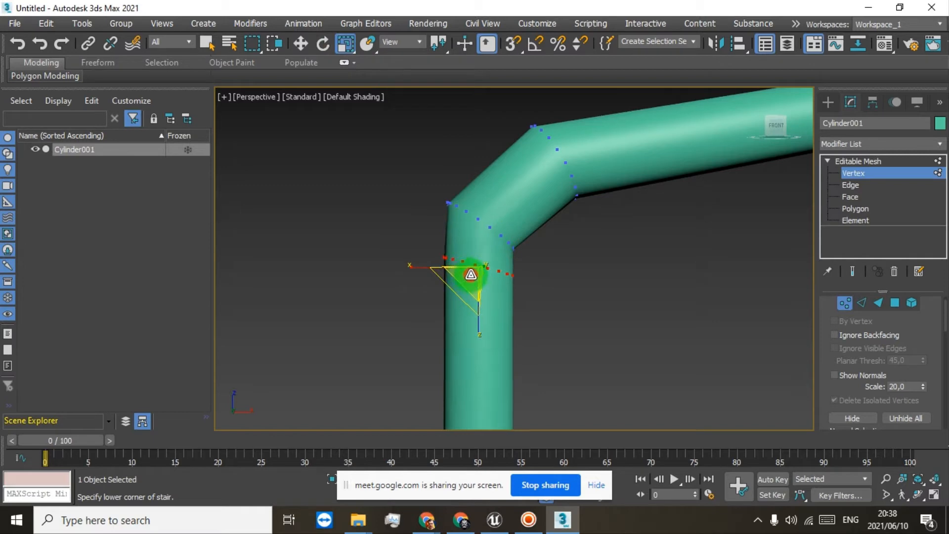
Move the middle vertex ring of the bend up and towards the arm, with a slight rotation, to round the curve.
drag(425, 179, 527, 254)
click(300, 43)
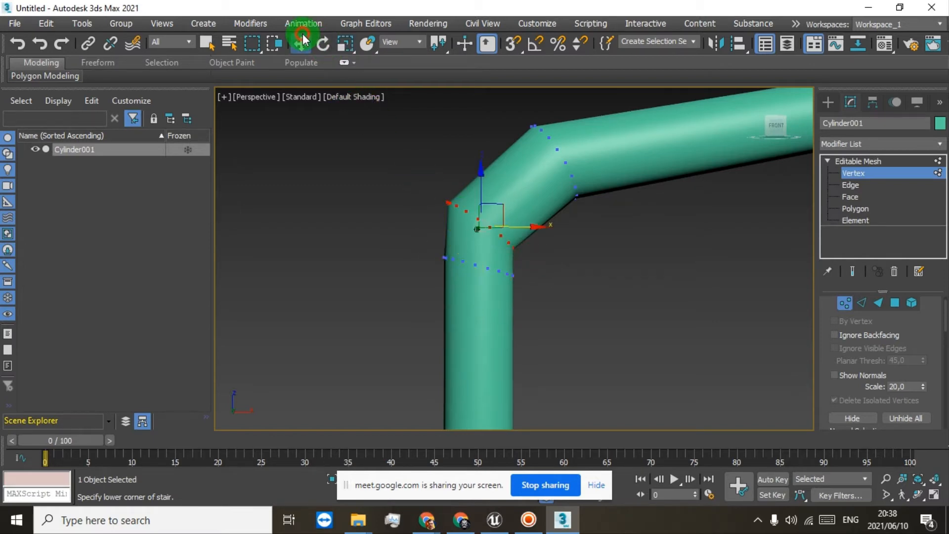
drag(493, 208, 510, 188)
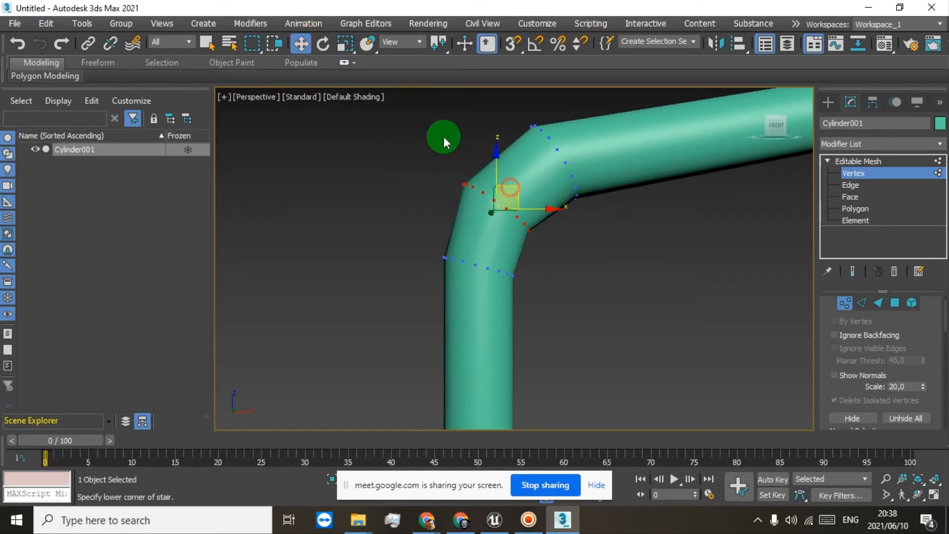
click(322, 43)
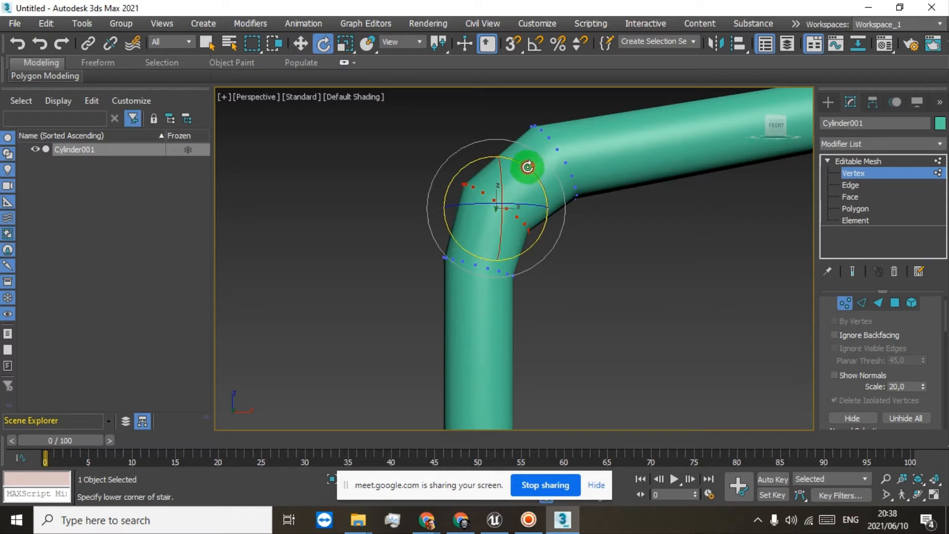
click(300, 43)
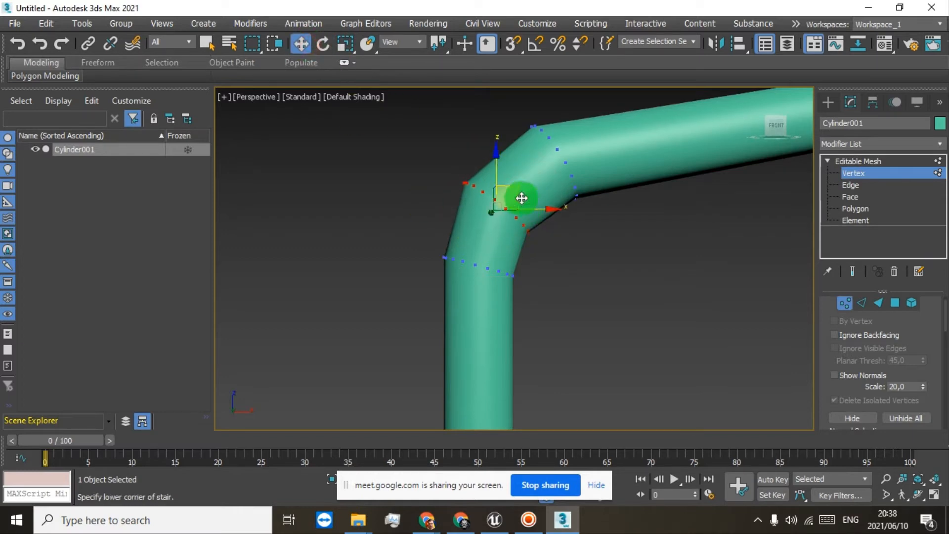
drag(523, 193, 521, 186)
Scale the bend's upper vertex ring down slightly to even out the tube's thickness.
click(836, 127)
drag(770, 127, 749, 236)
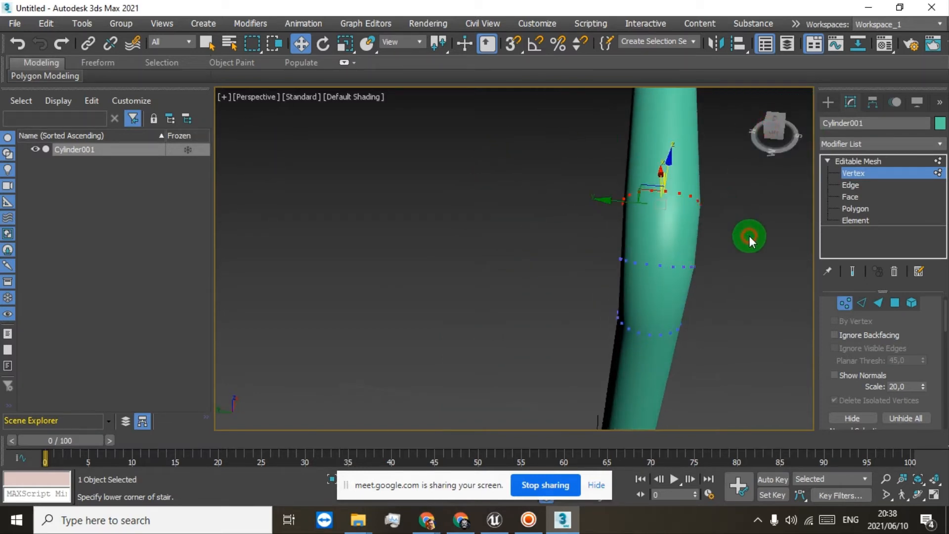
click(381, 49)
click(344, 52)
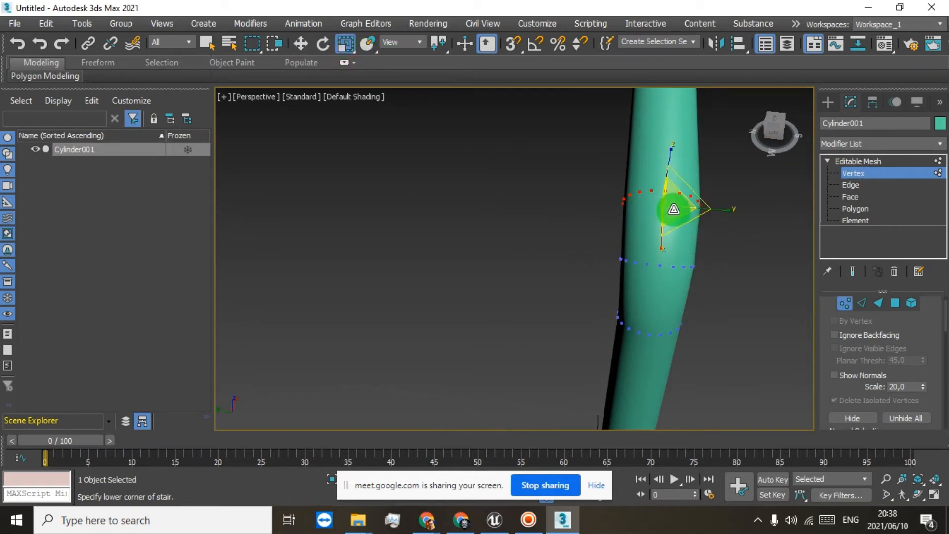
drag(674, 209, 674, 216)
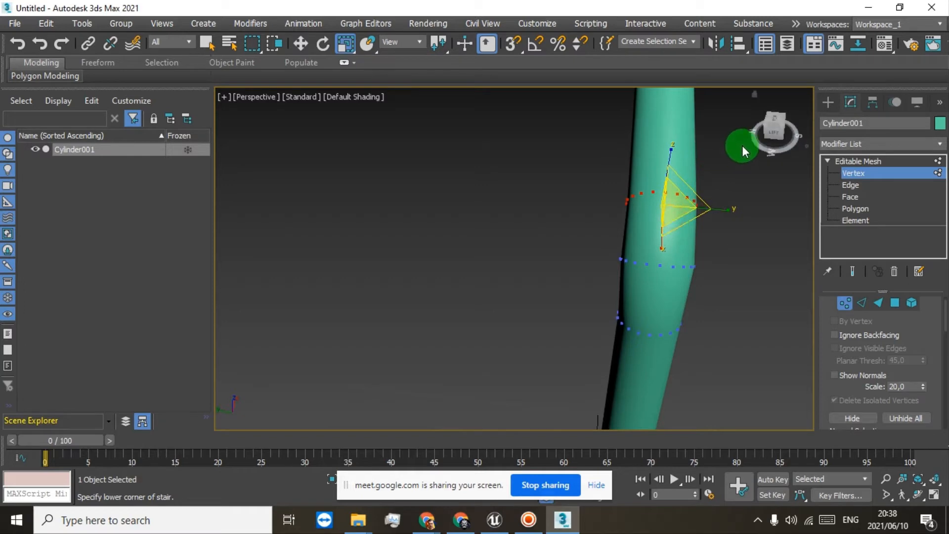
Lower the vertices at the arm's free end slightly and pull them inward along X to shorten the arm.
mouse_move(771, 131)
mouse_down()
mouse_move(729, 106)
mouse_move(438, 99)
mouse_move(495, 102)
mouse_move(608, 224)
mouse_move(588, 278)
mouse_move(598, 329)
mouse_move(593, 256)
mouse_move(579, 275)
mouse_up()
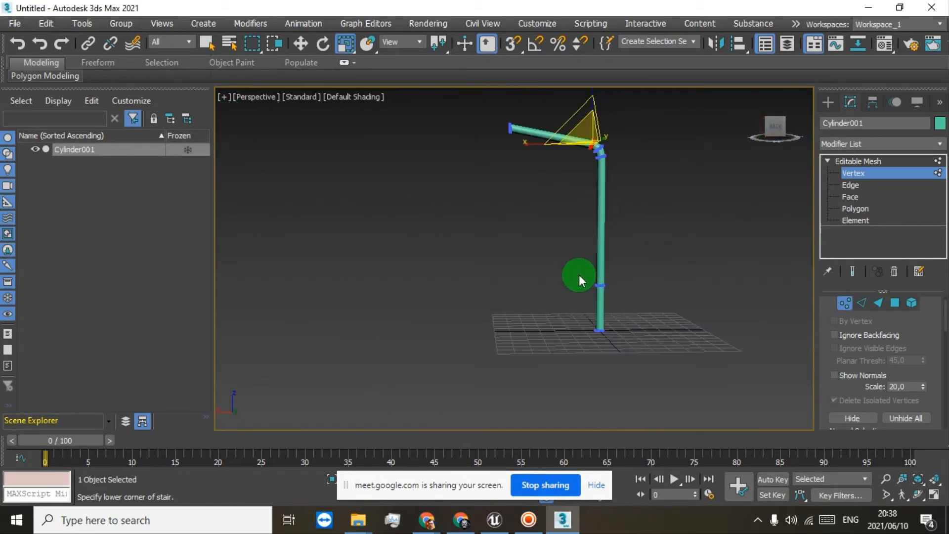
middle_drag(570, 239, 570, 266)
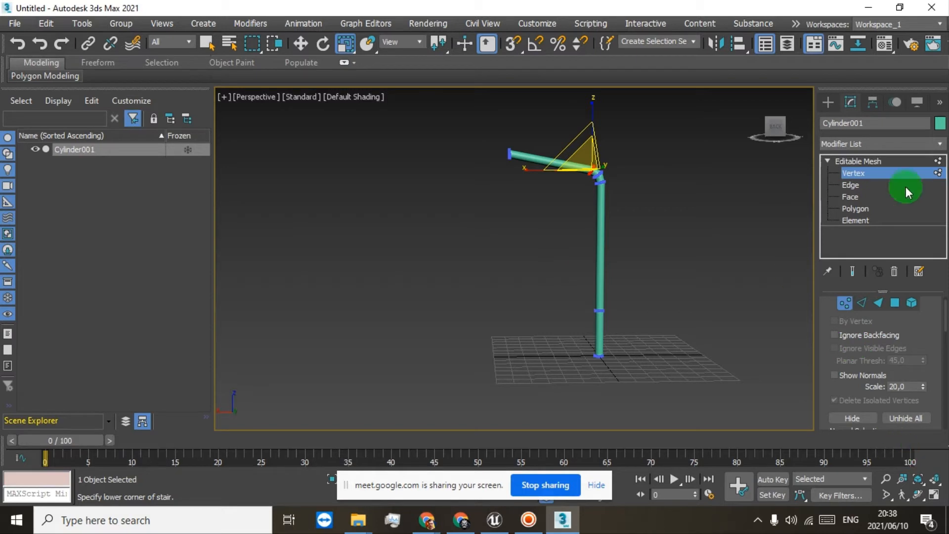
drag(771, 126, 746, 133)
scroll(671, 145, up, 3)
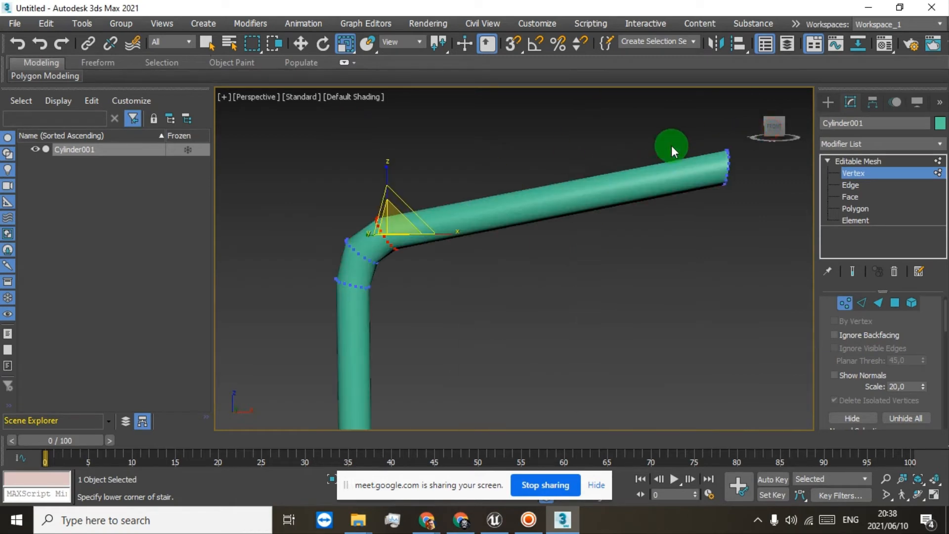
scroll(601, 129, up, 3)
scroll(616, 165, down, 3)
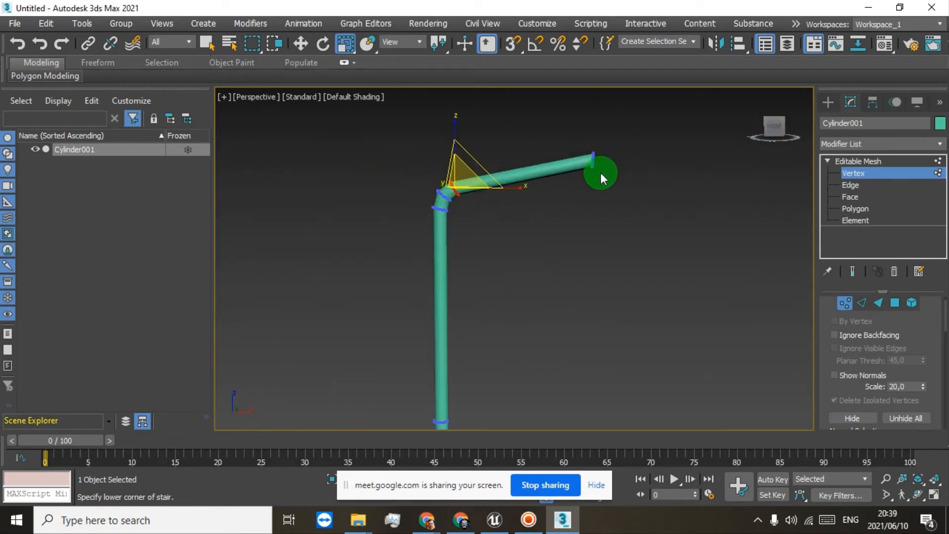
scroll(600, 173, up, 3)
drag(612, 174, 611, 172)
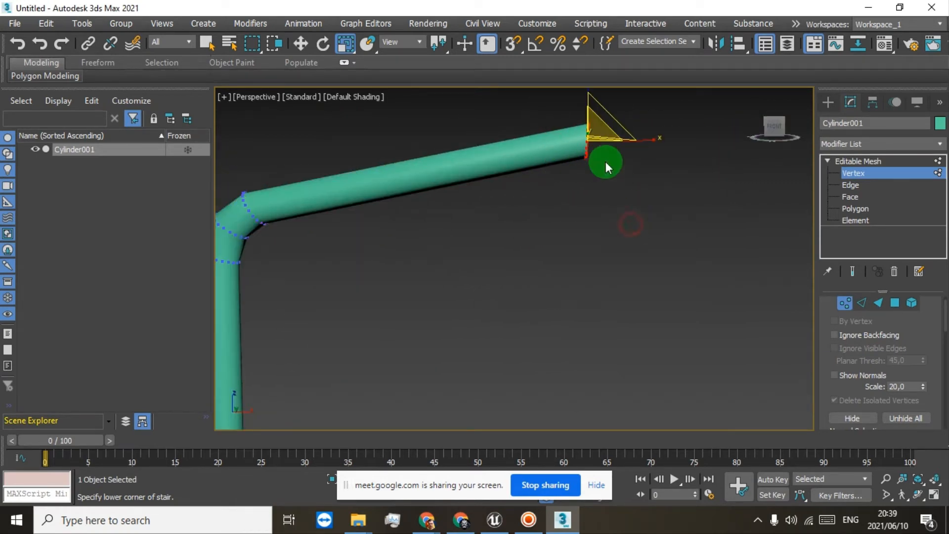
click(299, 44)
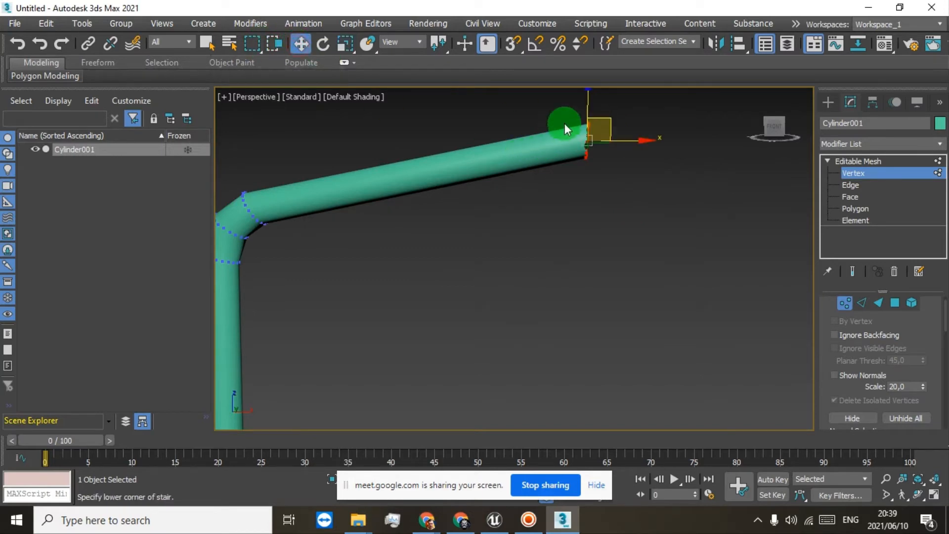
drag(588, 102, 589, 116)
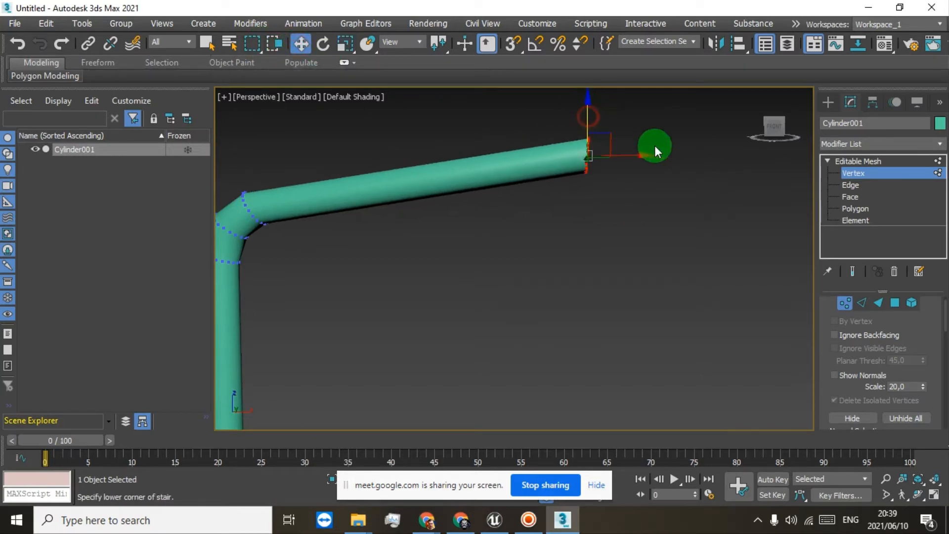
drag(642, 156, 572, 161)
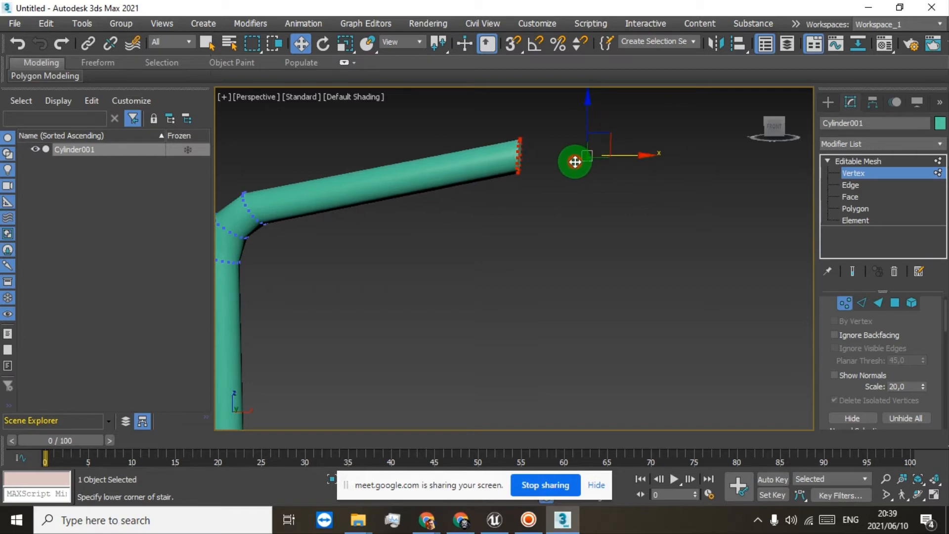
Rotate the vertex ring at the arm's free end slightly to square it to the arm, and clear the vertex selection.
click(323, 44)
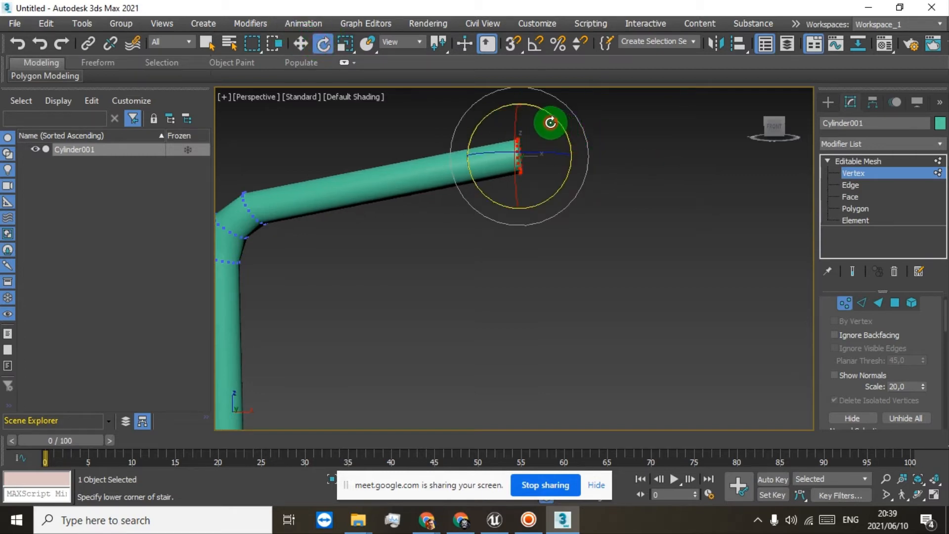
scroll(555, 254, down, 5)
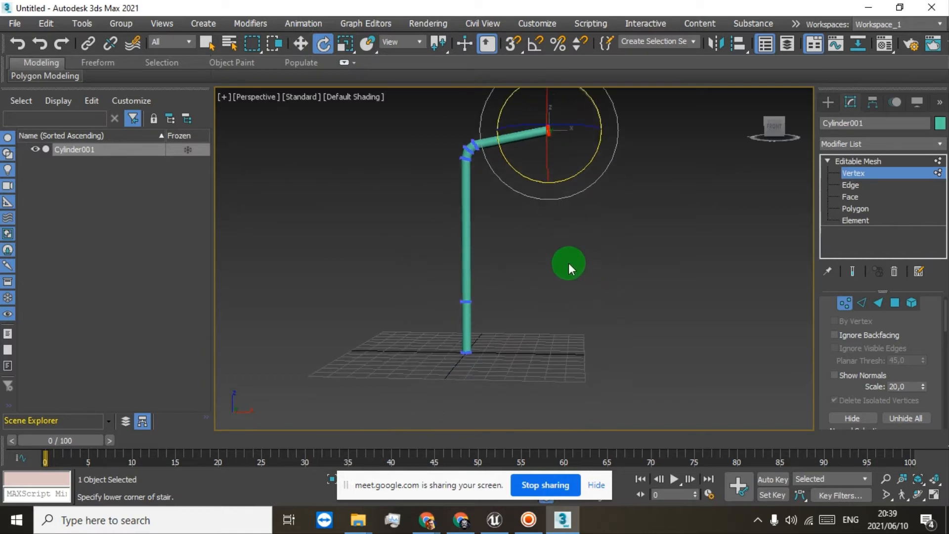
click(558, 276)
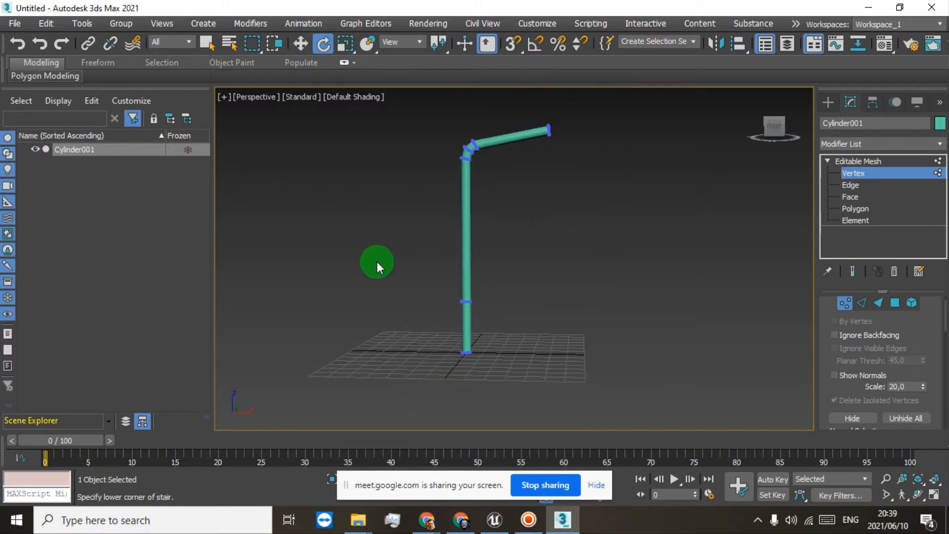
click(200, 24)
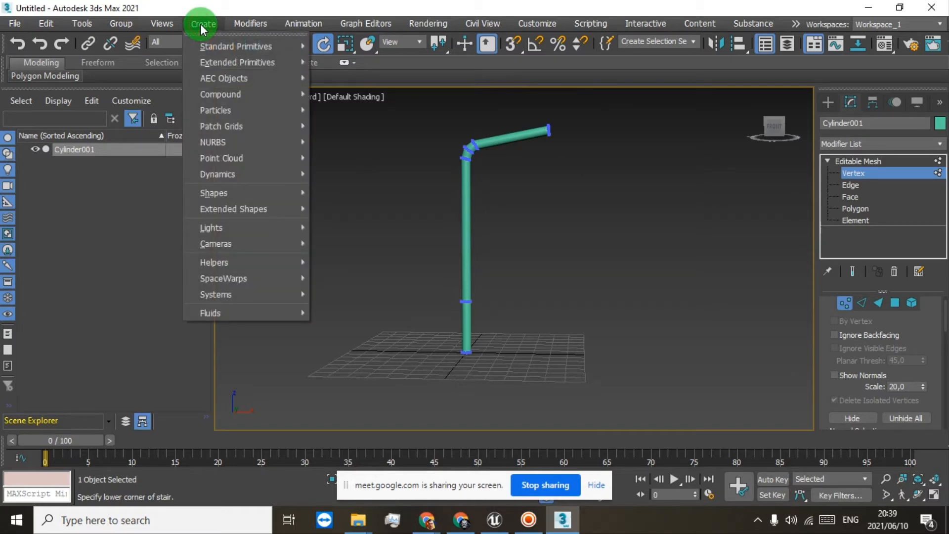
mouse_move(226, 49)
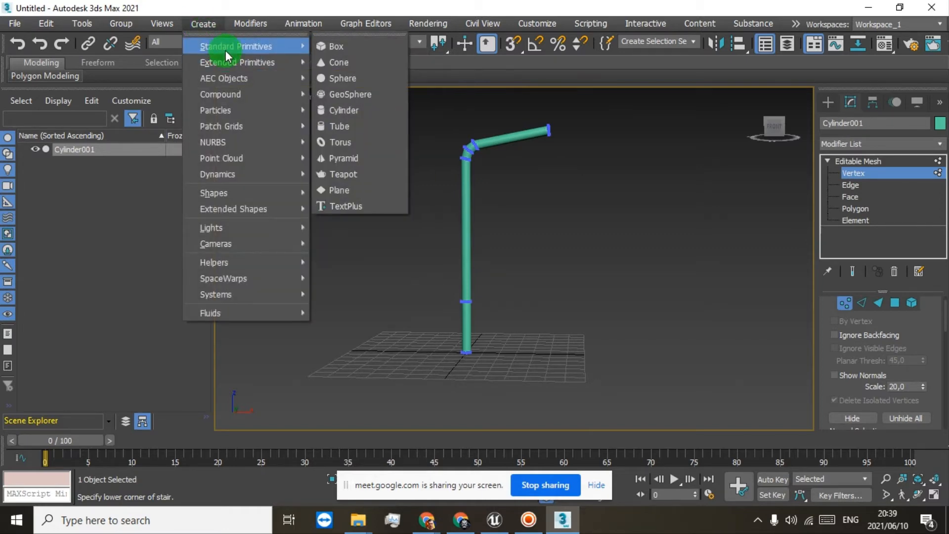
click(238, 5)
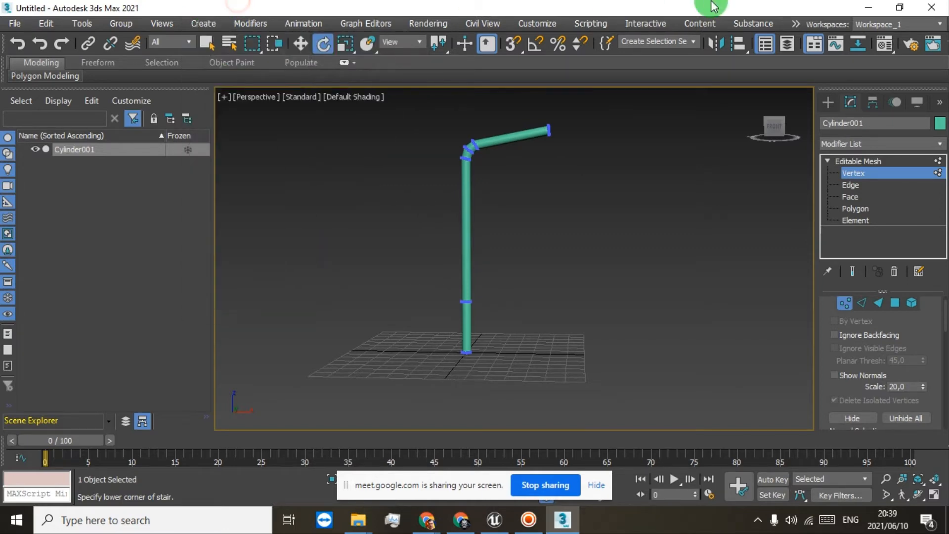
Create a chamfer box about 16 long and 41 wide with rounded edges on the grid in front of the pole's base.
click(831, 104)
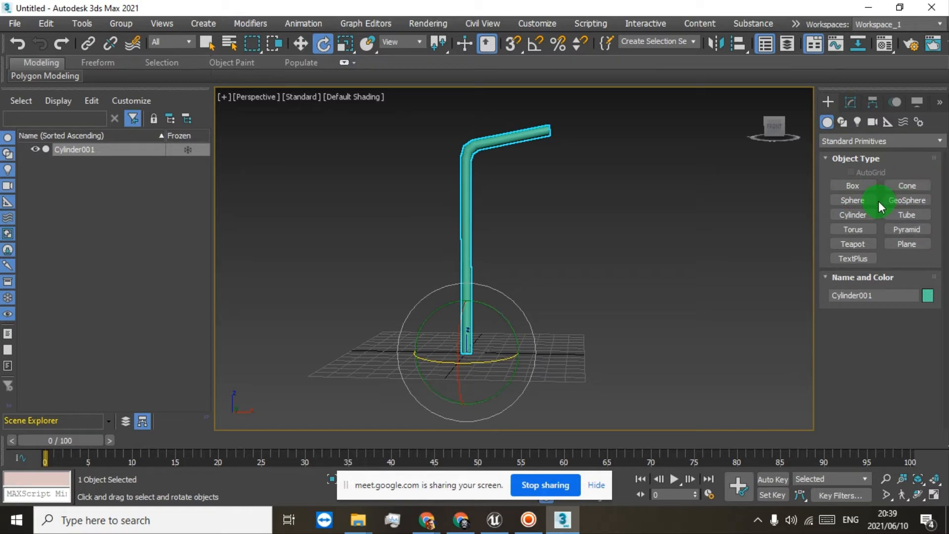
drag(801, 144, 746, 132)
click(856, 187)
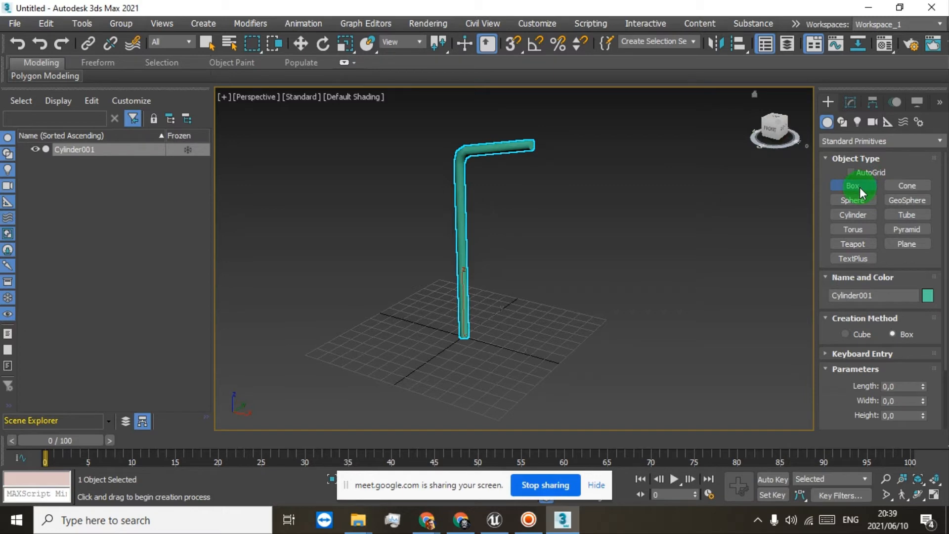
click(831, 138)
click(833, 165)
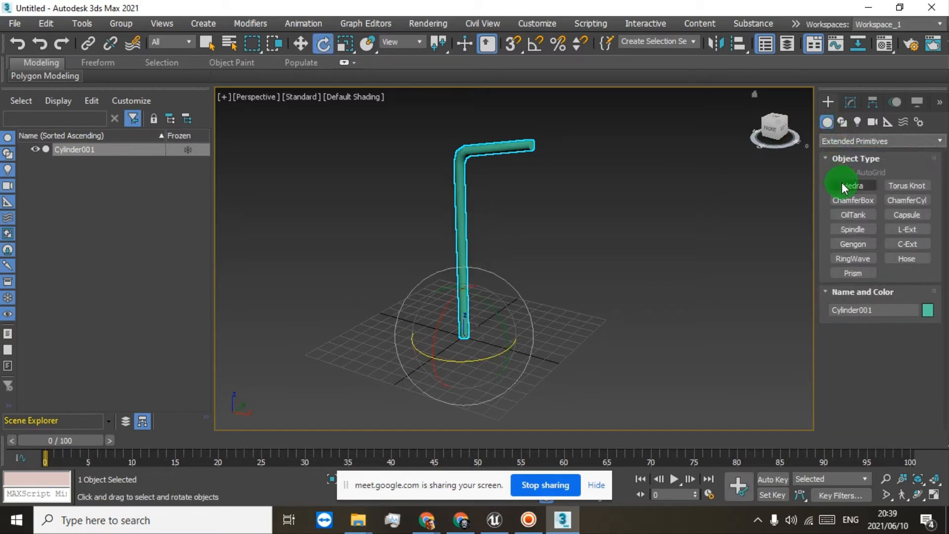
click(896, 207)
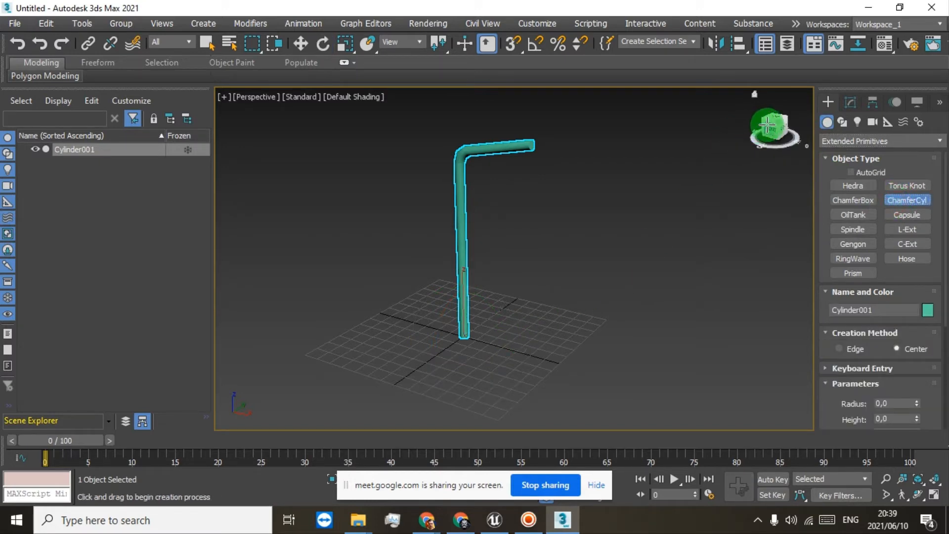
click(855, 201)
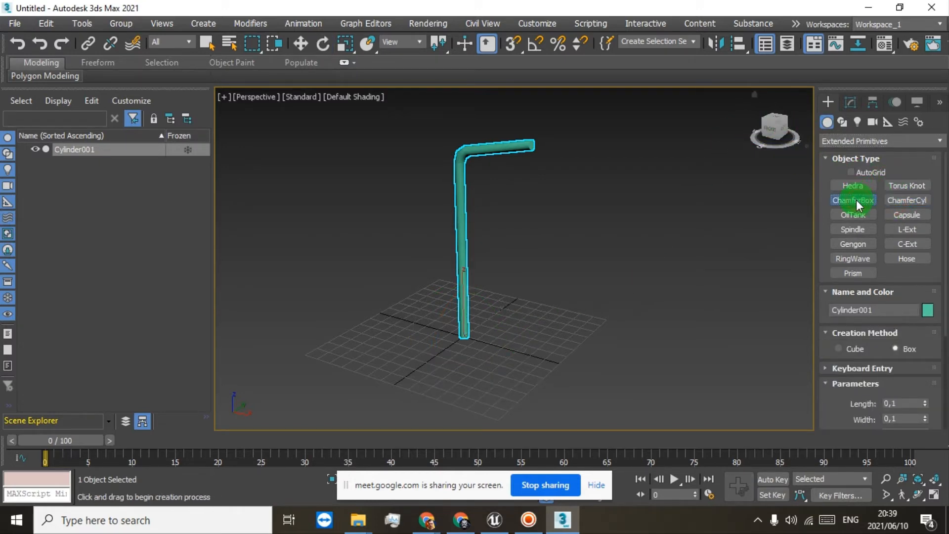
drag(773, 131, 717, 139)
scroll(418, 327, up, 4)
middle_drag(502, 353, 493, 269)
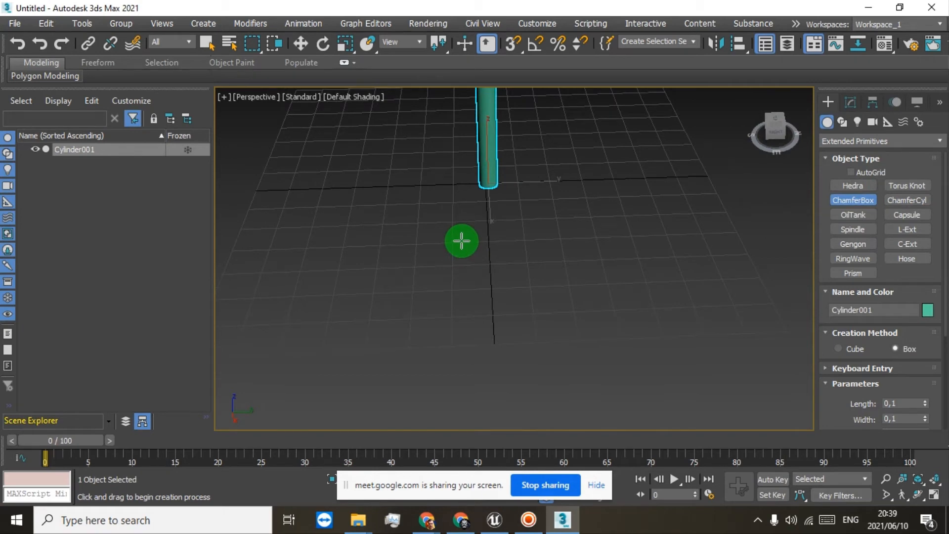
drag(461, 240, 530, 343)
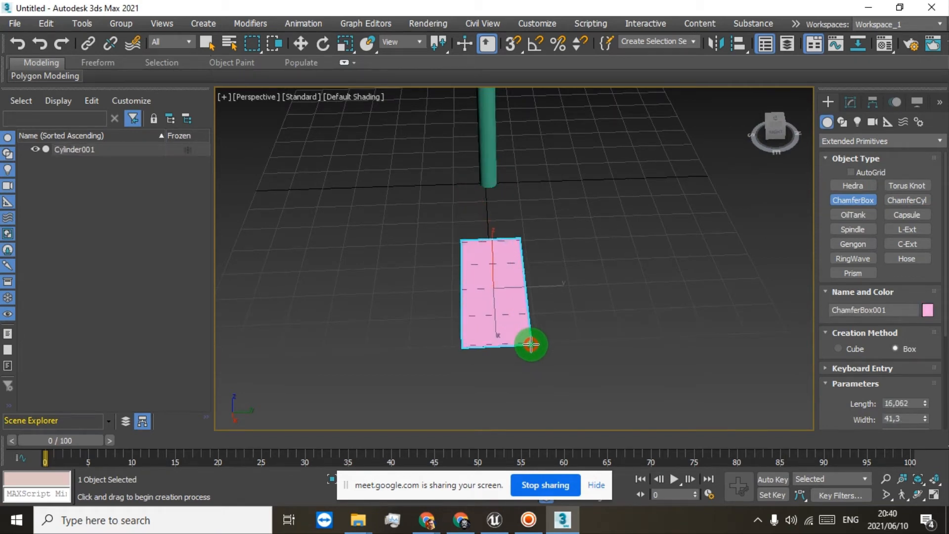
drag(531, 343, 531, 344)
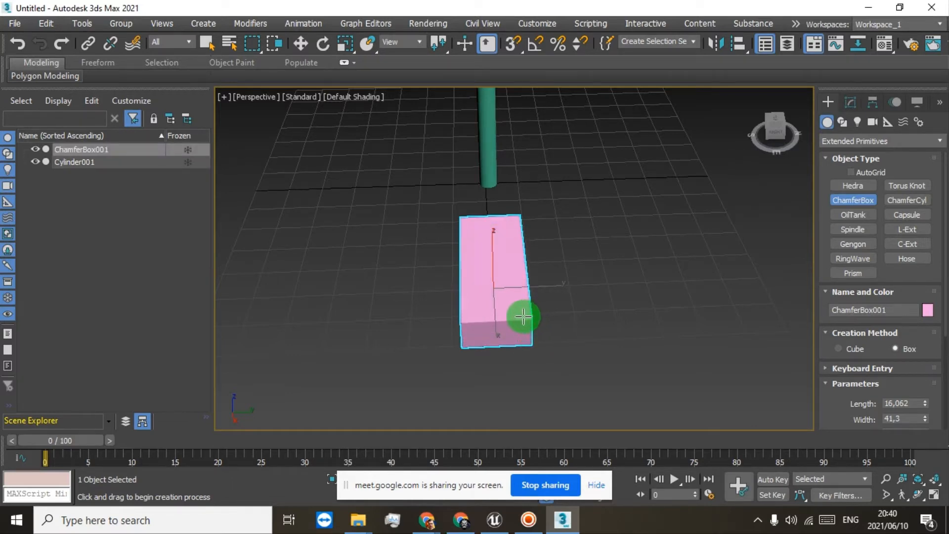
click(517, 325)
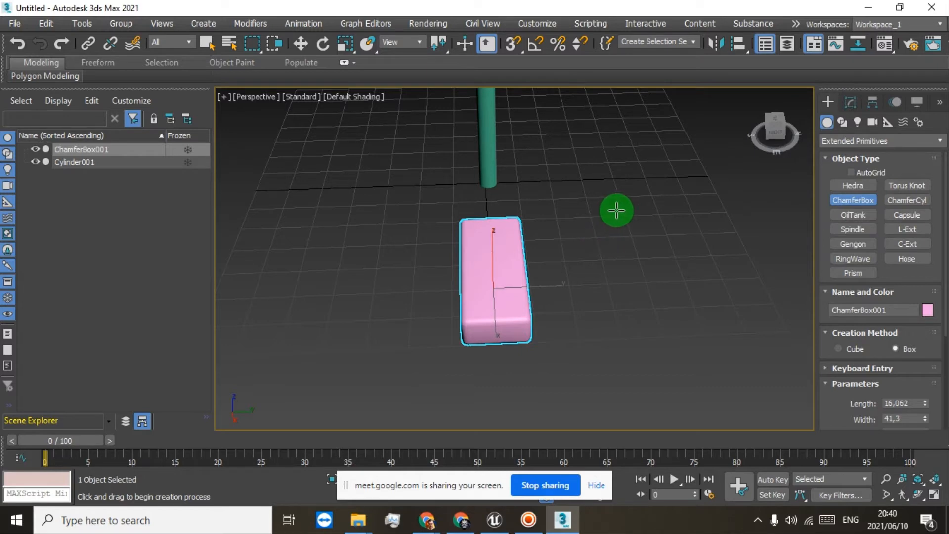
Try tilting the chamfer box about its Y axis, and undo the rotation.
drag(769, 130, 248, 113)
key(e)
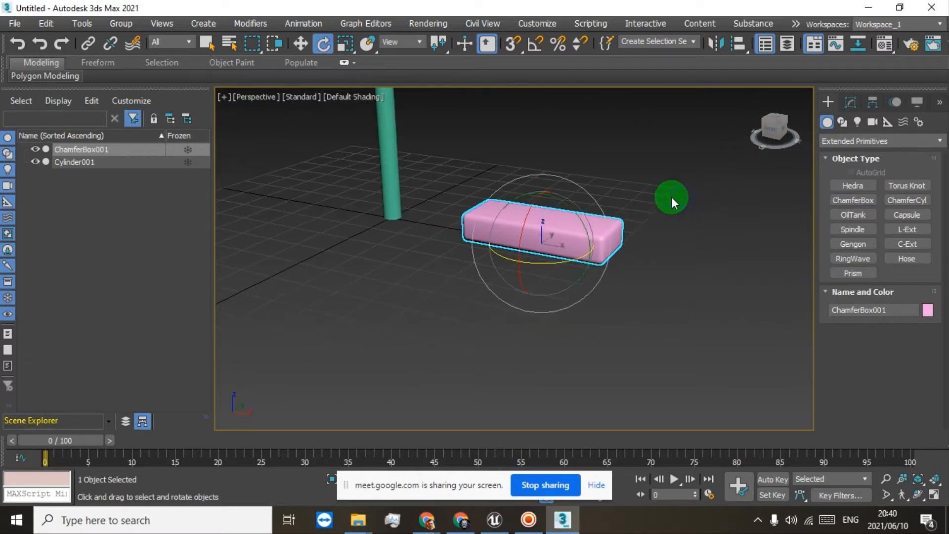
scroll(574, 198, up, 4)
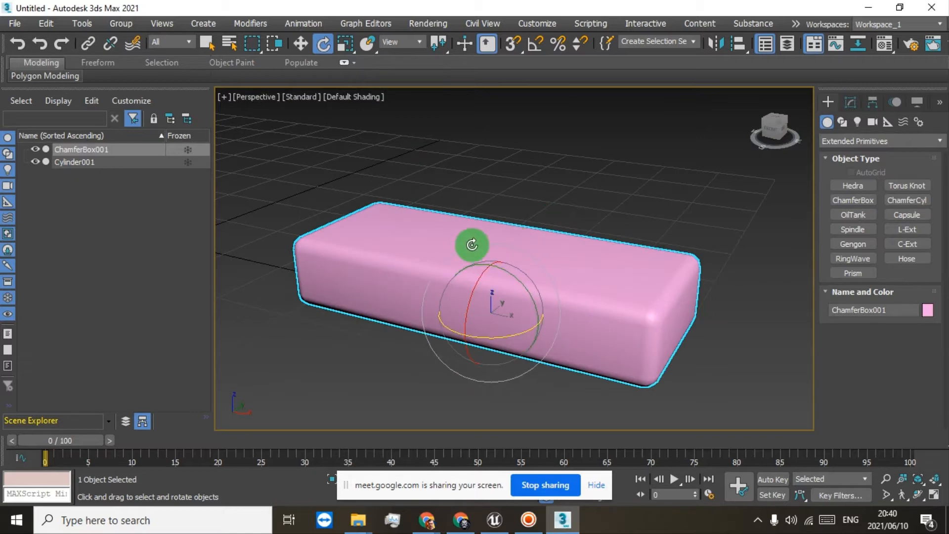
scroll(481, 243, down, 4)
drag(492, 241, 464, 157)
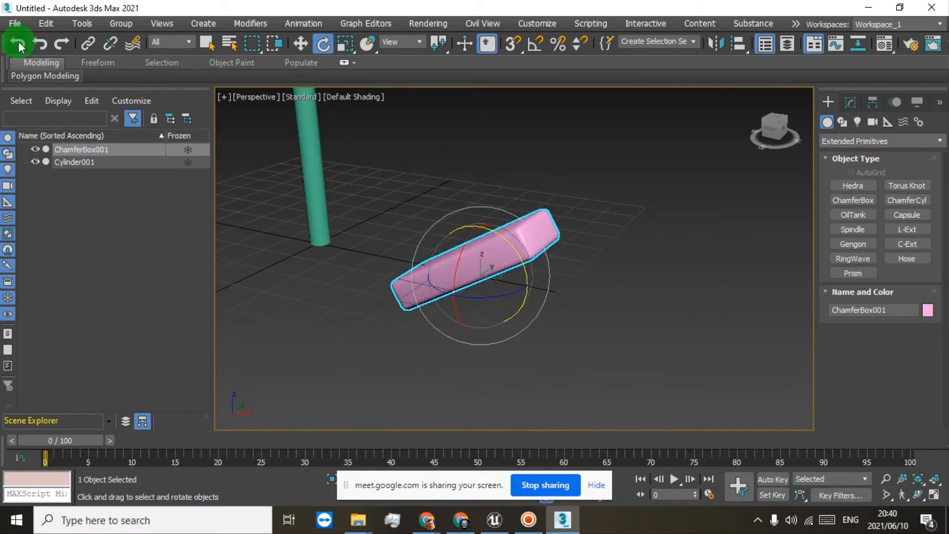
click(18, 45)
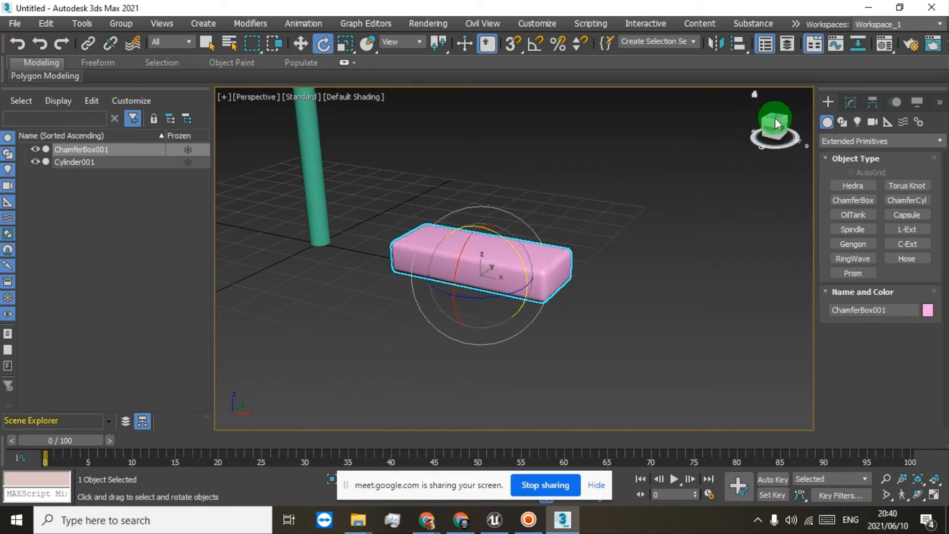
Raise the chamfer box along Z from the grid to the height of the arm's free end.
drag(775, 118, 748, 129)
scroll(563, 146, down, 7)
middle_drag(552, 147, 528, 234)
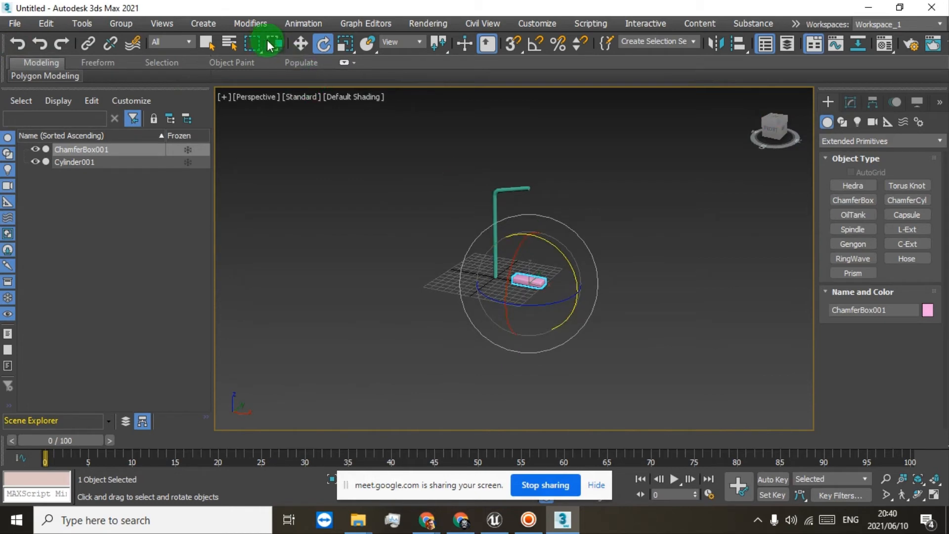
click(302, 41)
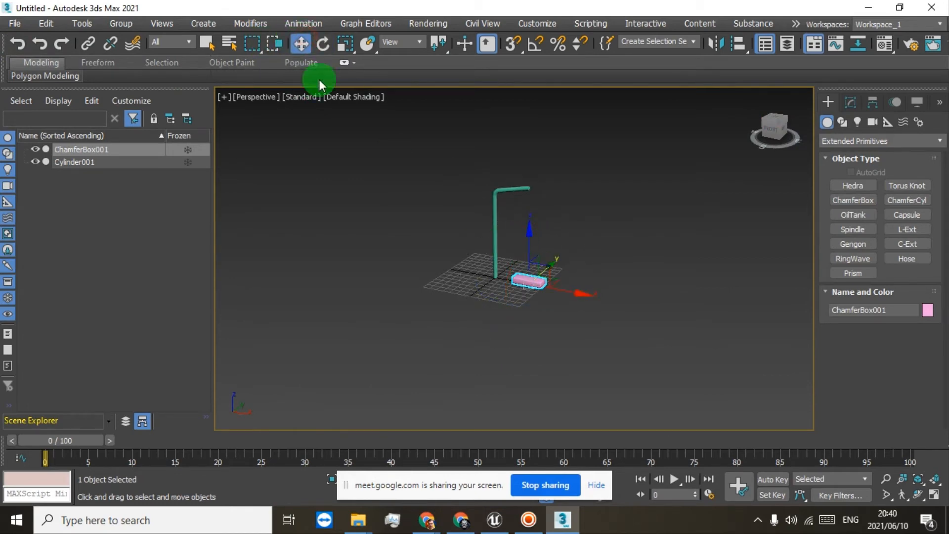
click(322, 46)
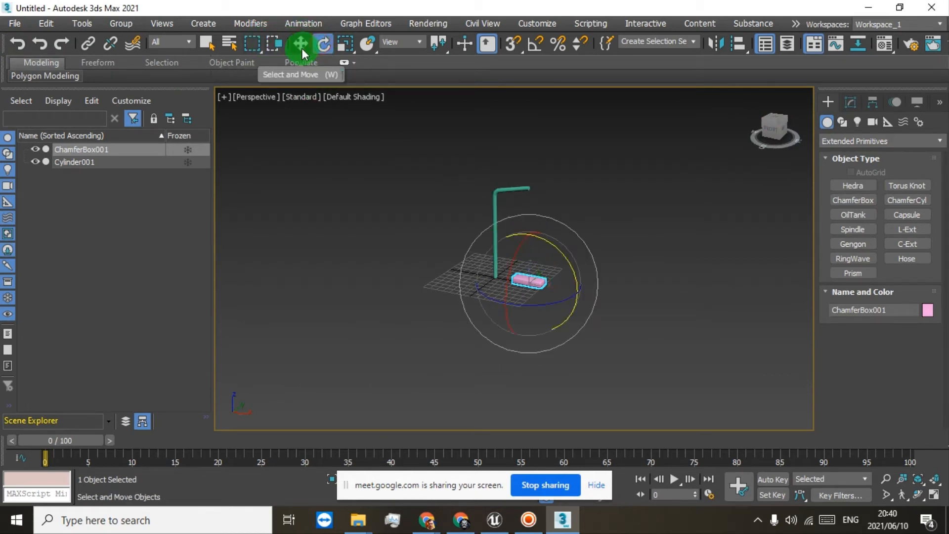
click(302, 48)
scroll(517, 230, up, 5)
scroll(556, 373, down, 1)
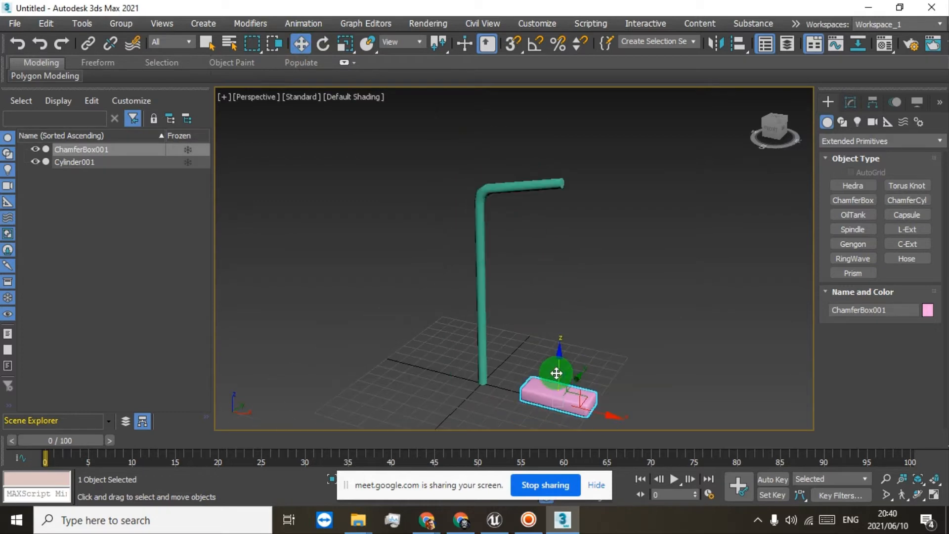
drag(560, 368, 559, 159)
scroll(547, 167, up, 4)
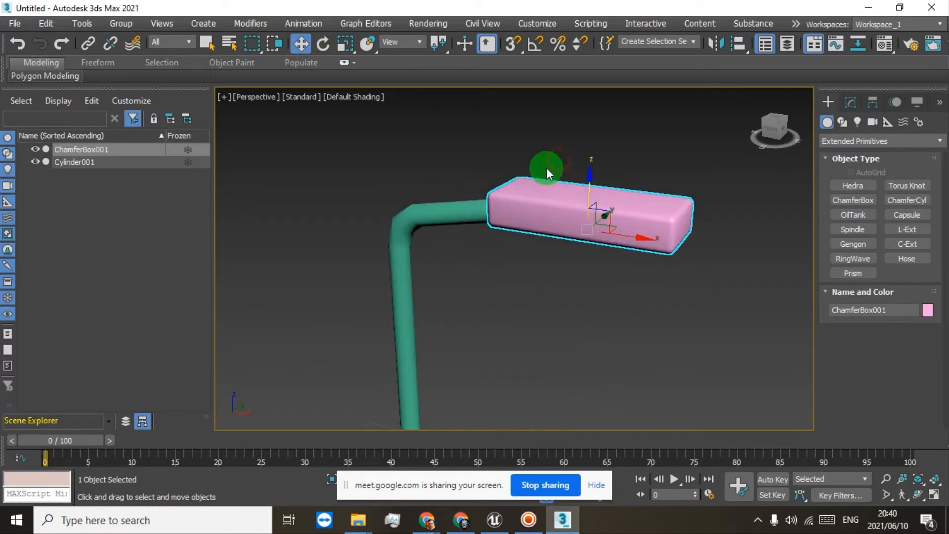
Move the chamfer box outward along X so its end face meets the arm's free end, and adjust its height slightly along Z.
click(777, 133)
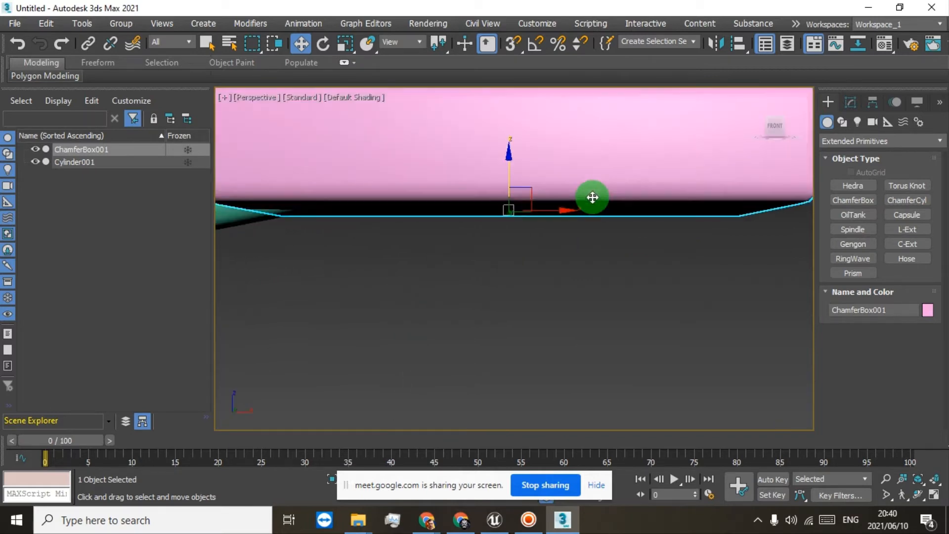
drag(555, 212, 800, 214)
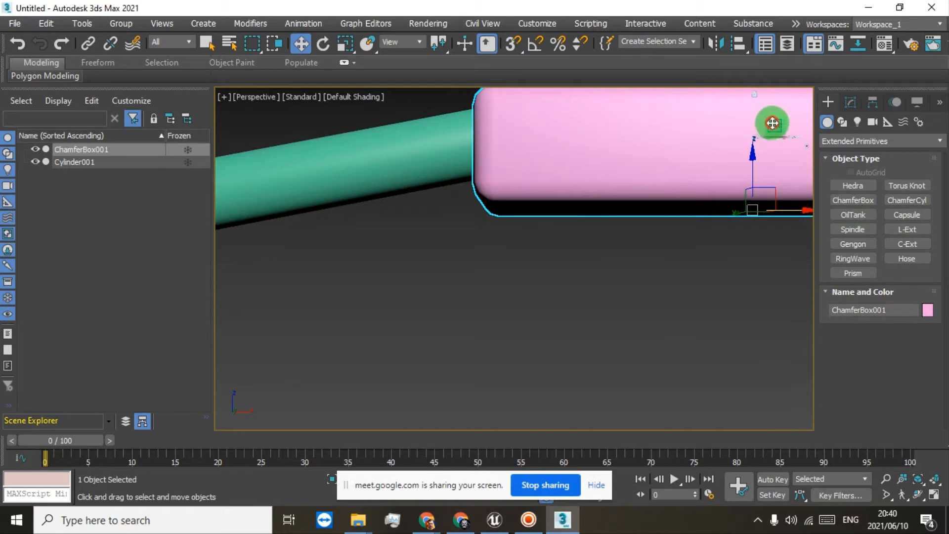
drag(772, 123, 216, 123)
middle_drag(714, 163, 674, 212)
drag(695, 206, 695, 192)
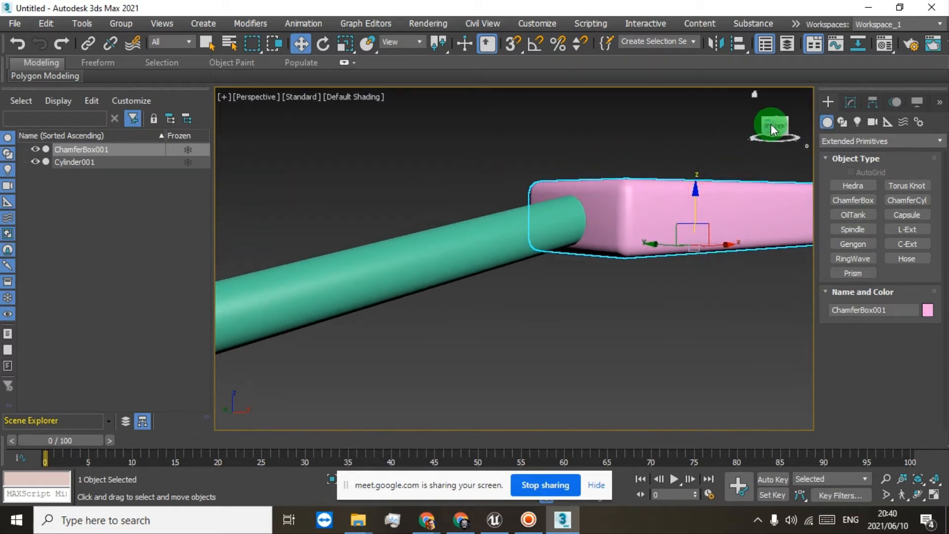
Scale the chamfer box uniformly to a slightly smaller size to suit the arm.
mouse_move(772, 128)
mouse_down()
mouse_move(657, 120)
mouse_move(625, 154)
mouse_move(625, 172)
mouse_move(653, 127)
mouse_move(705, 121)
mouse_move(663, 89)
mouse_move(638, 102)
mouse_up()
scroll(499, 342, down, 5)
middle_drag(505, 401, 529, 228)
drag(780, 124, 422, 30)
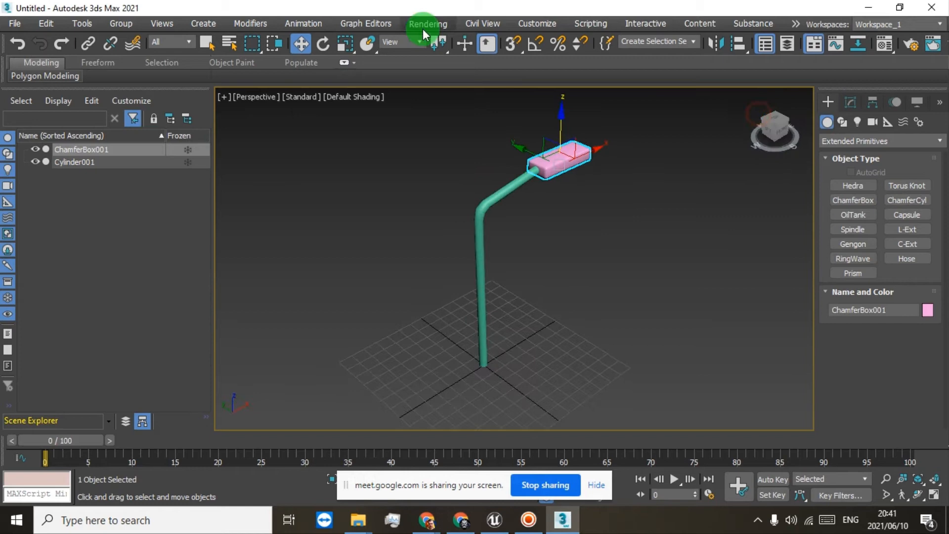
click(348, 50)
scroll(544, 173, up, 4)
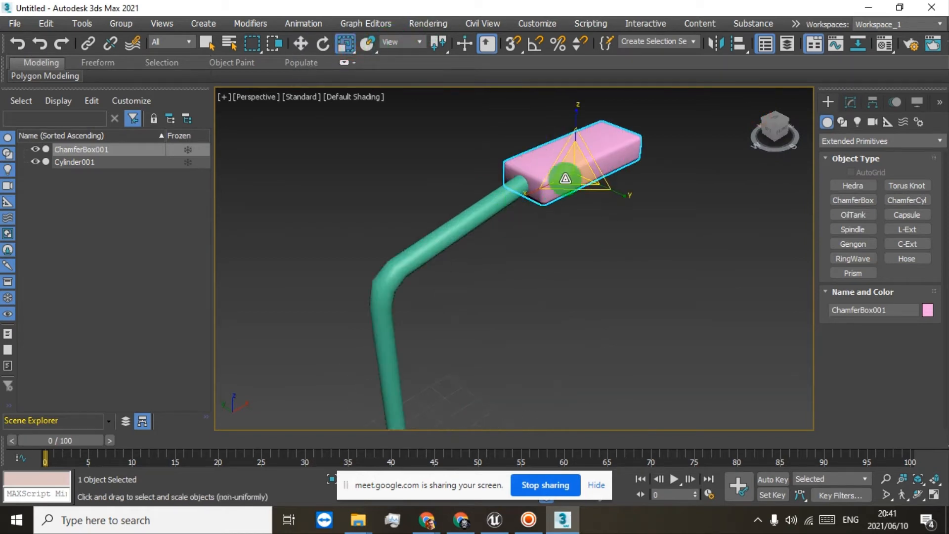
drag(571, 170, 568, 182)
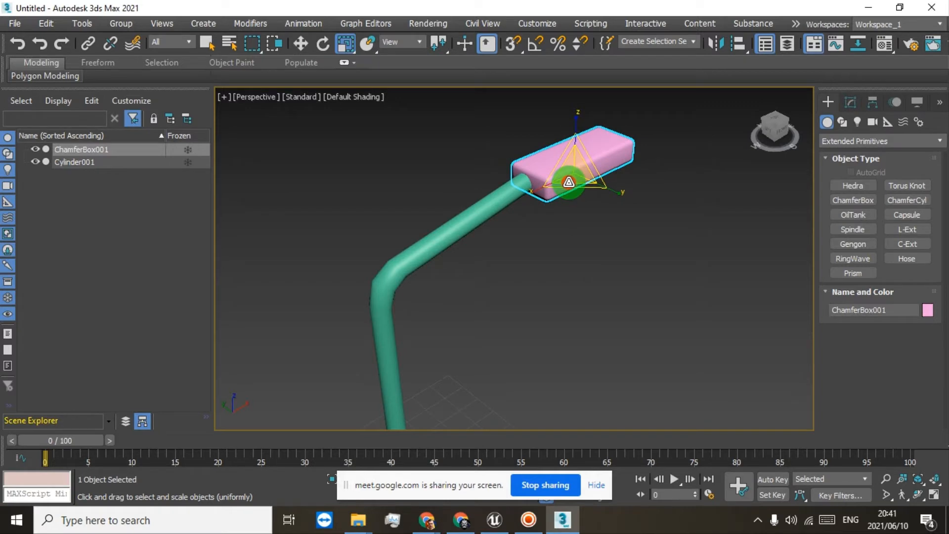
scroll(565, 176, up, 4)
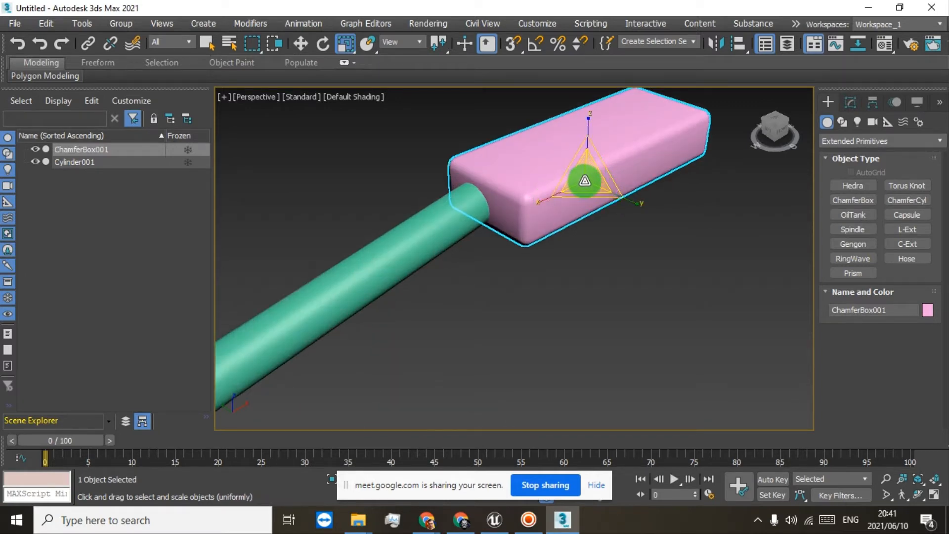
mouse_move(585, 180)
mouse_down()
mouse_move(574, 190)
mouse_move(593, 178)
mouse_up()
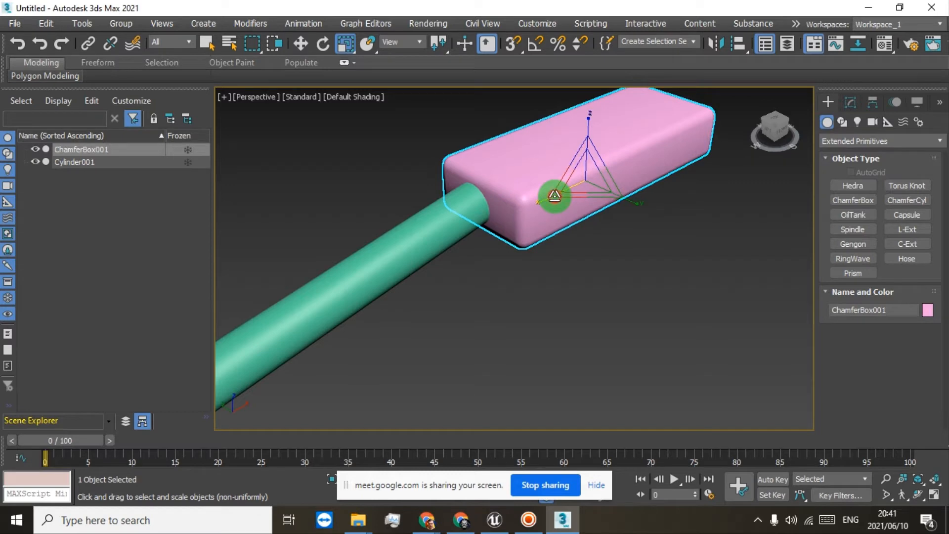
Stretch the chamfer box slightly along X and narrow it slightly along Y.
mouse_move(554, 195)
mouse_down()
mouse_move(535, 207)
mouse_move(551, 199)
mouse_up()
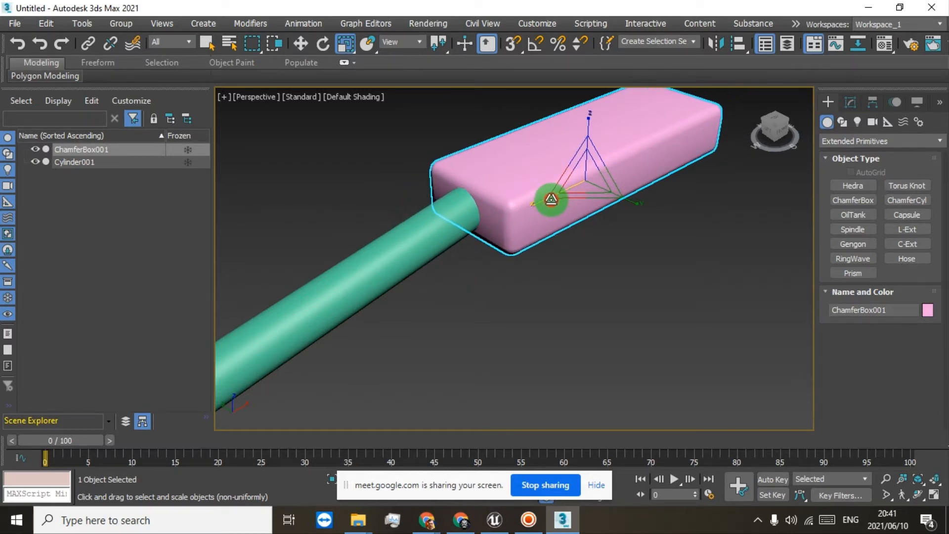
mouse_move(628, 202)
mouse_down()
mouse_move(611, 196)
mouse_move(625, 206)
mouse_up()
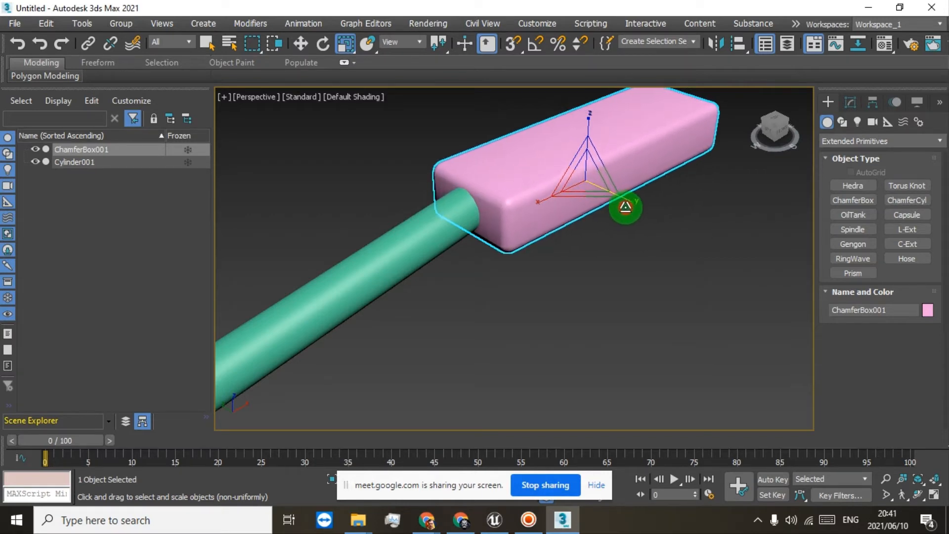
drag(589, 132, 588, 133)
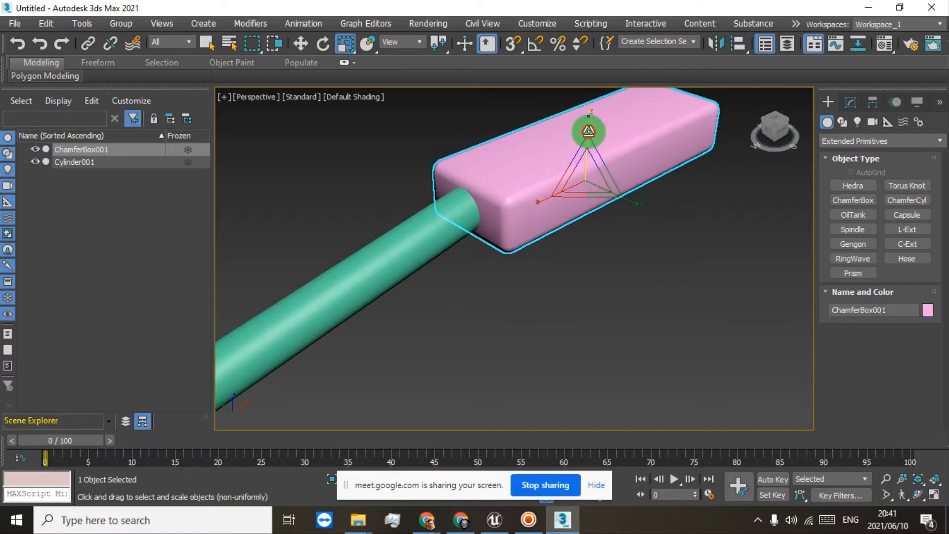
Try rotating the chamfer box about different axes at the arm's end, undoing each rotation.
drag(787, 120, 726, 116)
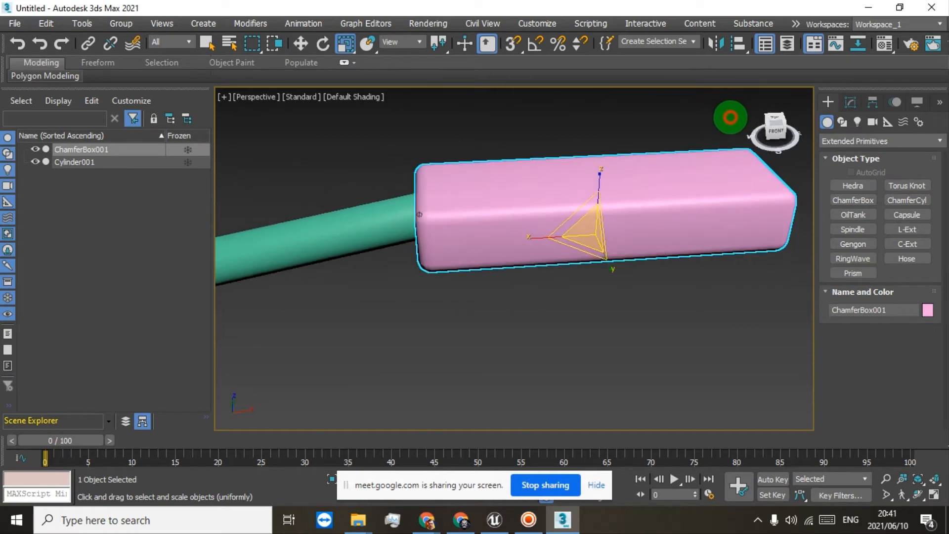
click(323, 44)
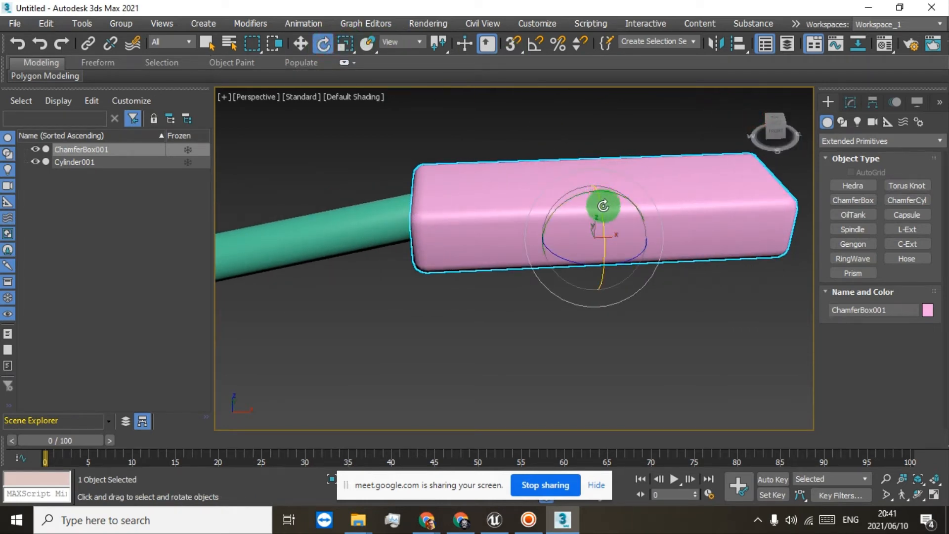
drag(602, 206, 607, 144)
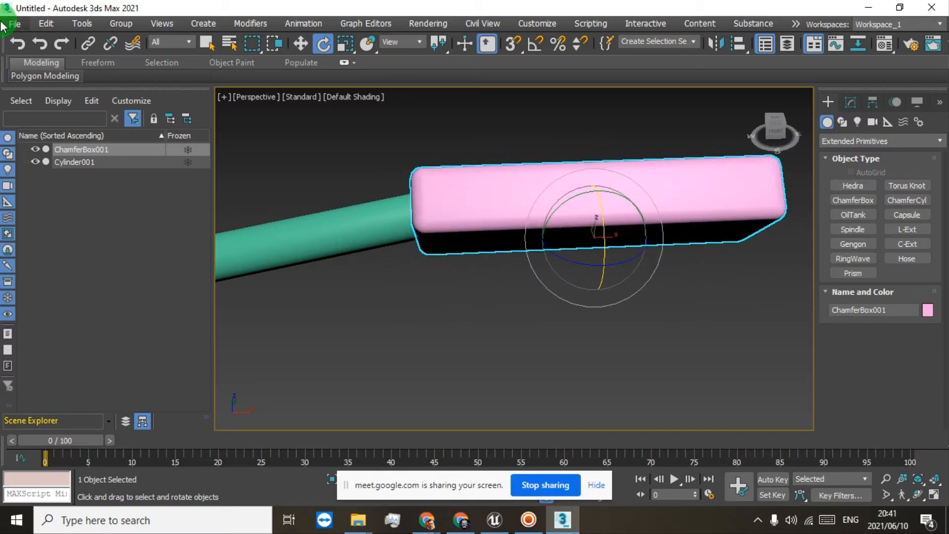
click(24, 44)
mouse_move(568, 197)
mouse_down()
mouse_move(557, 199)
mouse_move(570, 195)
mouse_up()
click(23, 44)
drag(566, 257, 581, 237)
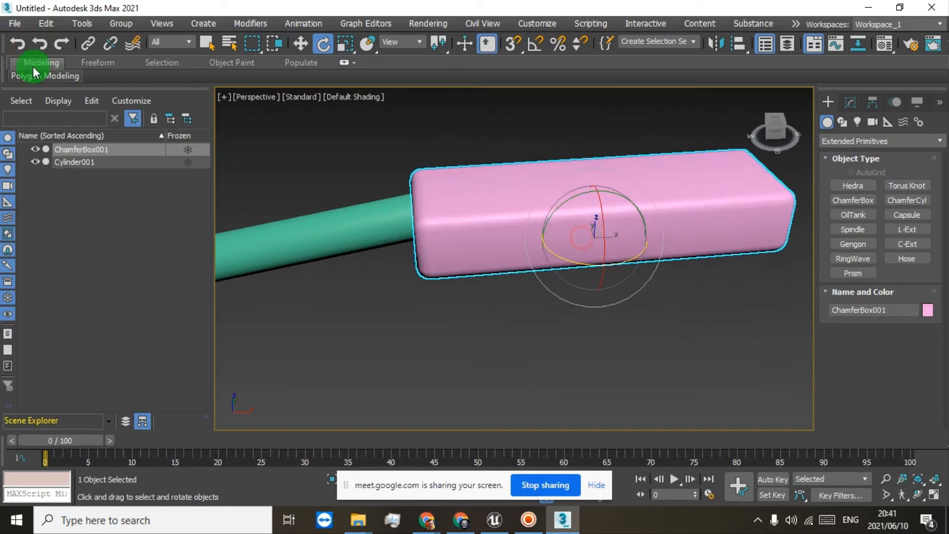
click(15, 45)
Slide the chamfer box inward along X so it overlaps the arm's free end.
click(300, 43)
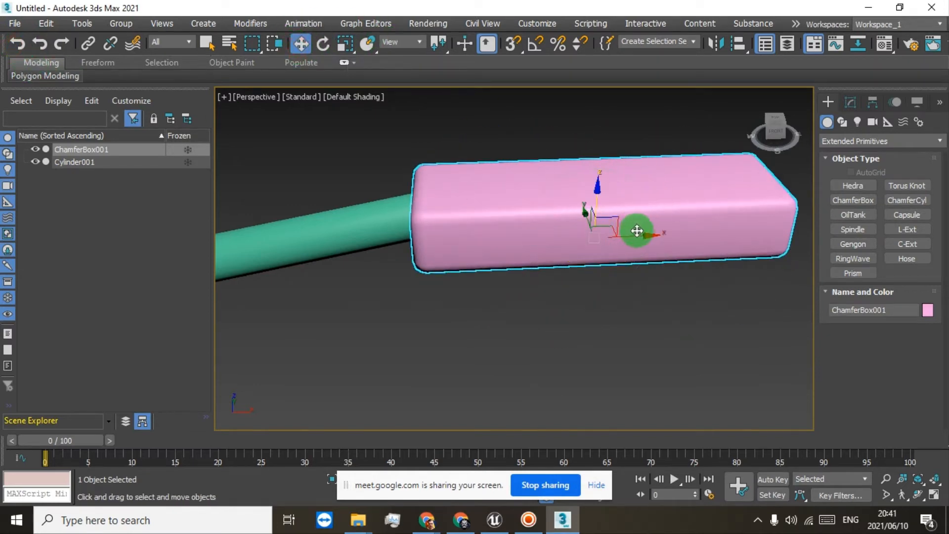
drag(636, 230, 601, 236)
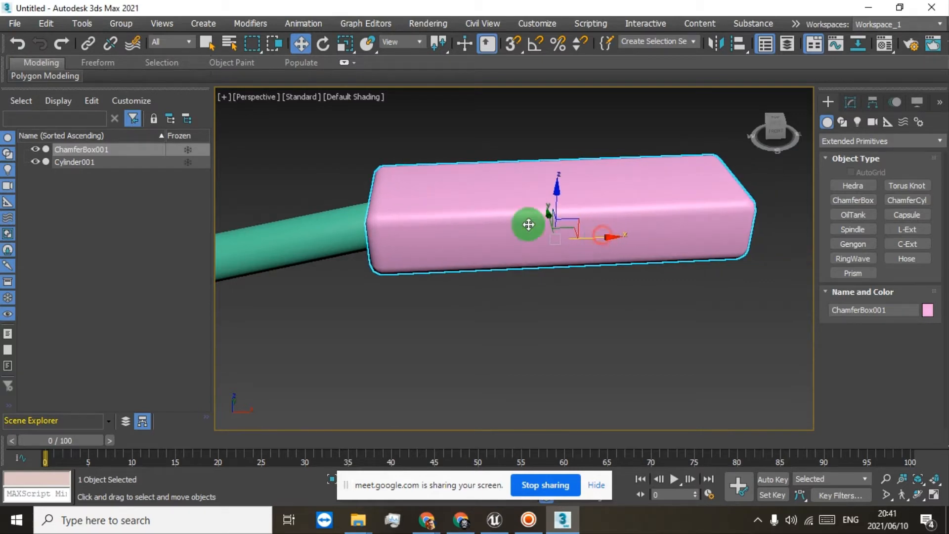
Undo the chamfer box's last slide along X, and try raising it slightly along Z, undoing that move too.
click(16, 44)
drag(586, 216, 601, 191)
click(21, 45)
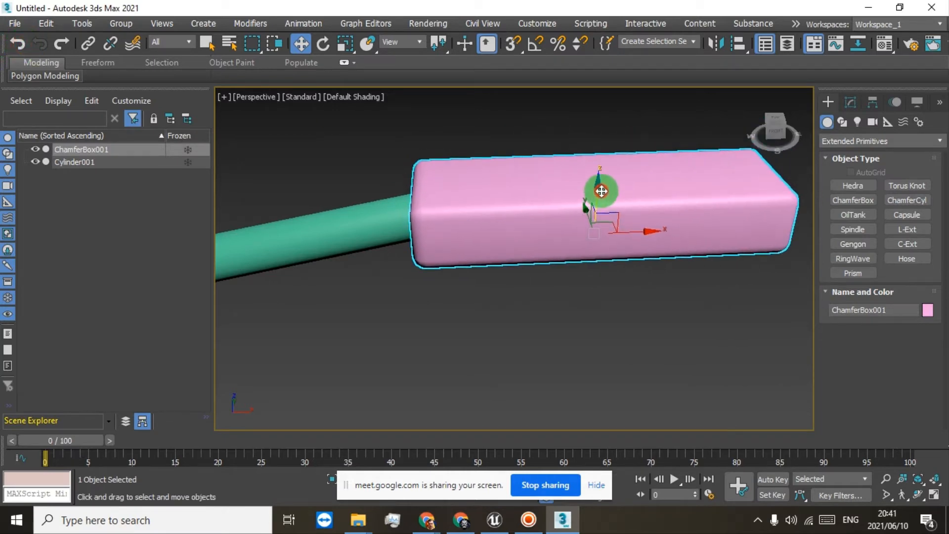
click(16, 45)
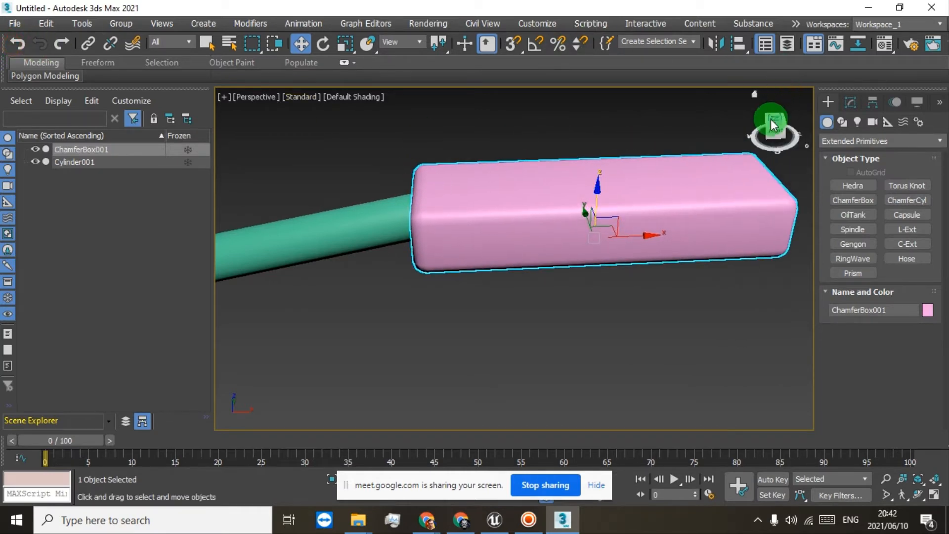
Select the bent pole and bring up its Editable Mesh geometry settings for modification.
drag(777, 117, 537, 278)
scroll(575, 205, down, 5)
scroll(552, 219, up, 2)
scroll(551, 219, down, 2)
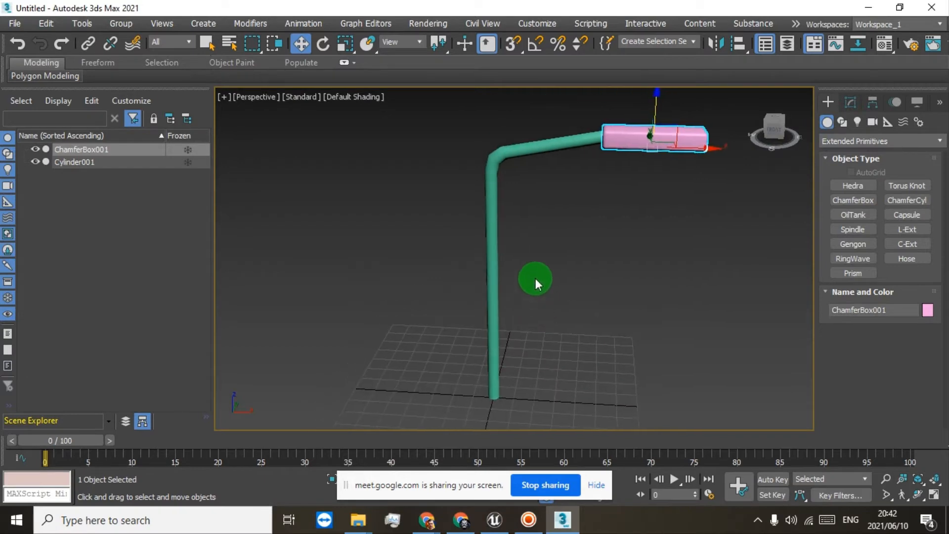
click(491, 197)
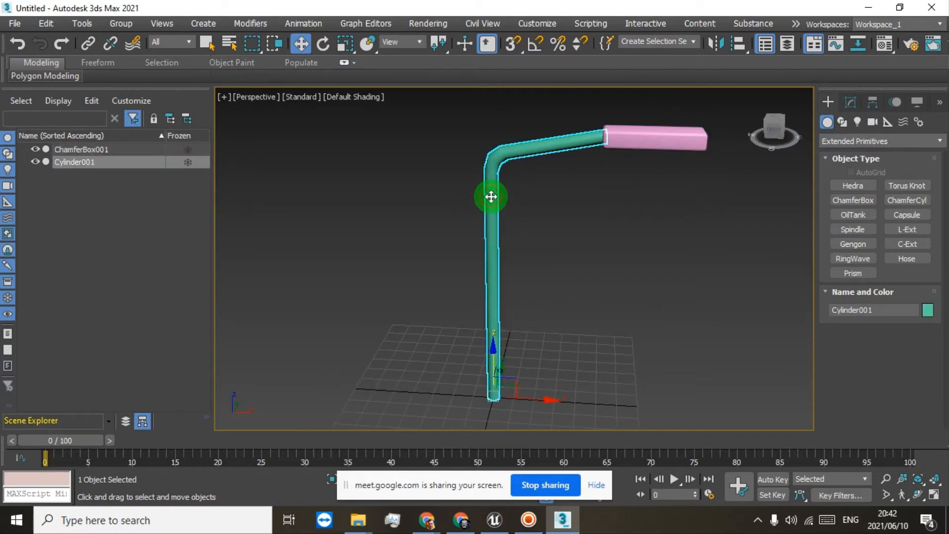
click(81, 151)
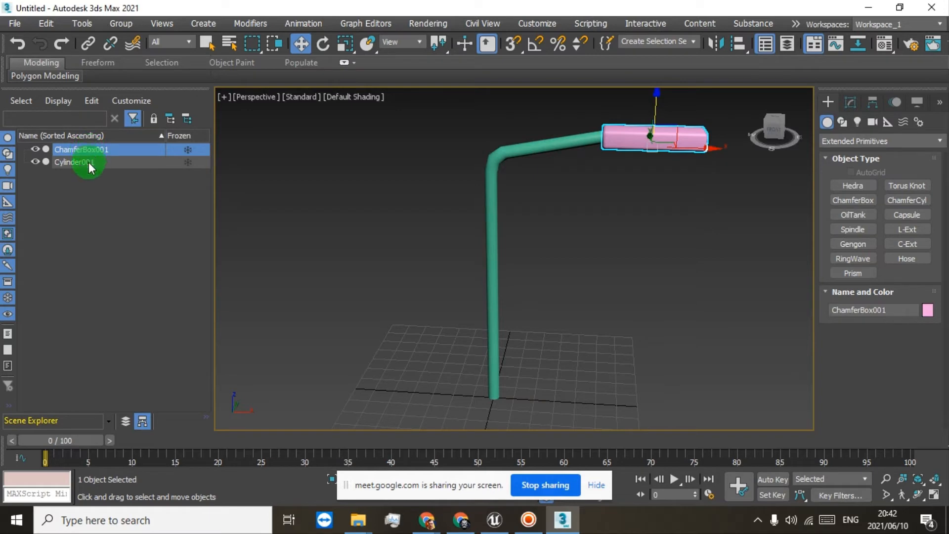
click(88, 162)
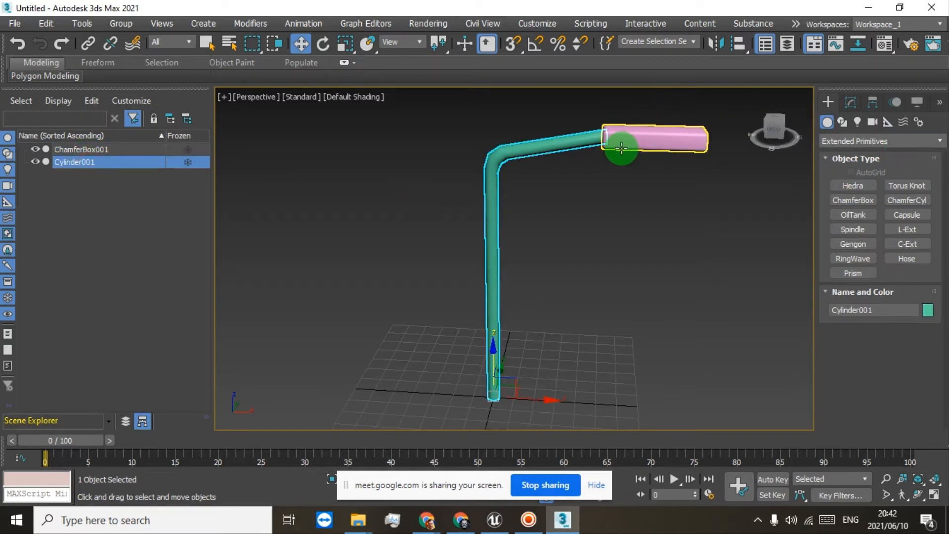
click(849, 102)
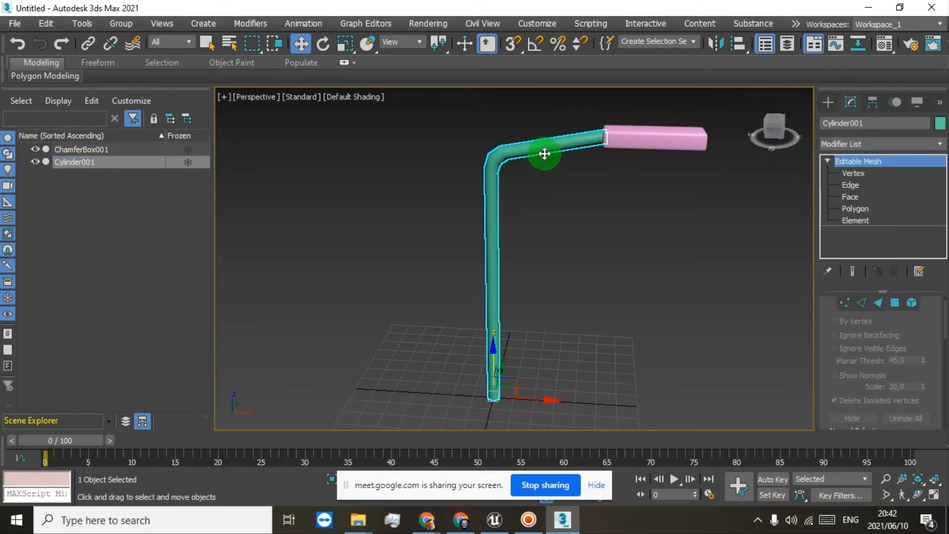
scroll(865, 316, down, 10)
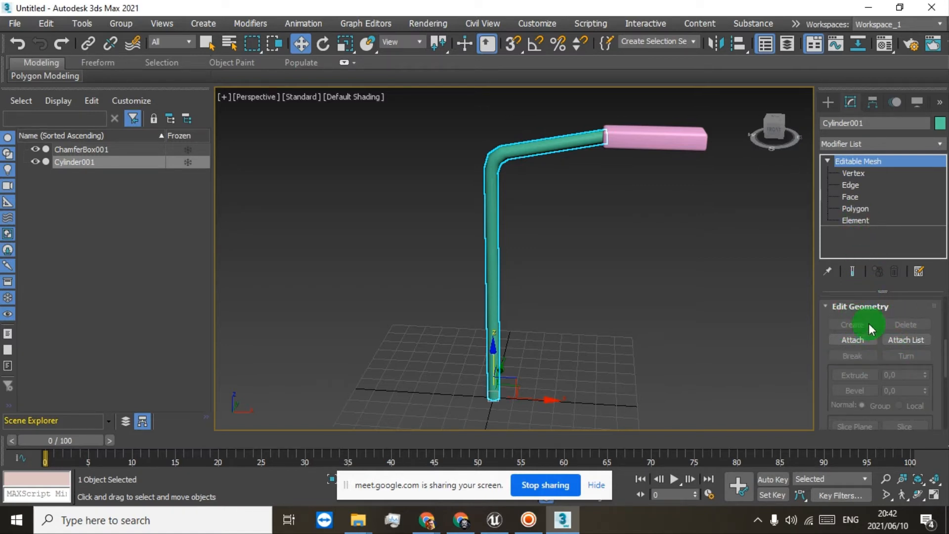
Go through the pole mesh's vertex, edge, face, polygon and element levels, and settle on Polygon level.
click(853, 174)
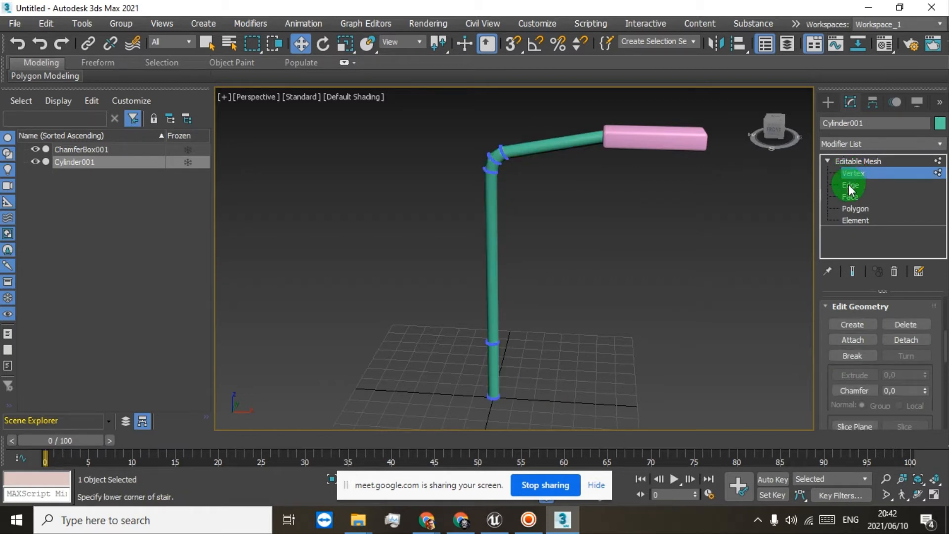
click(847, 186)
click(855, 174)
click(852, 185)
click(849, 198)
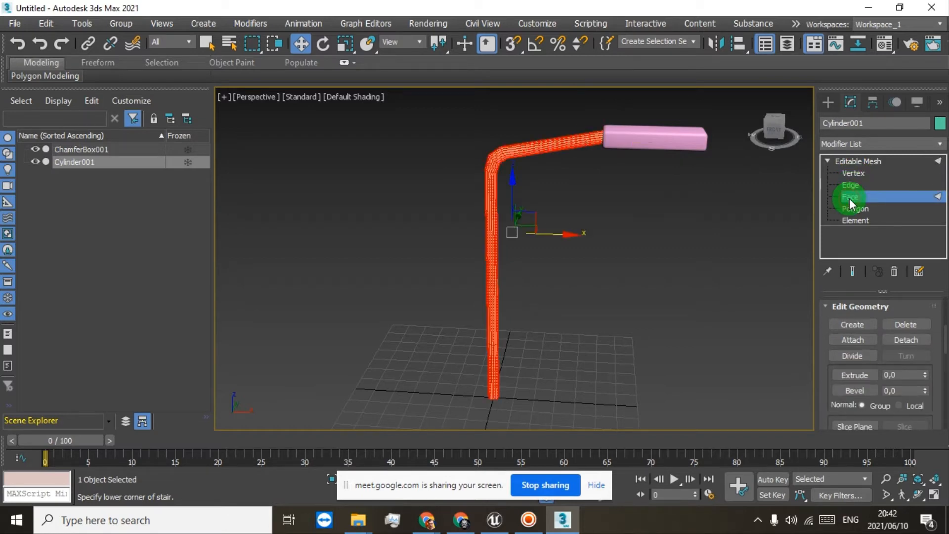
click(849, 209)
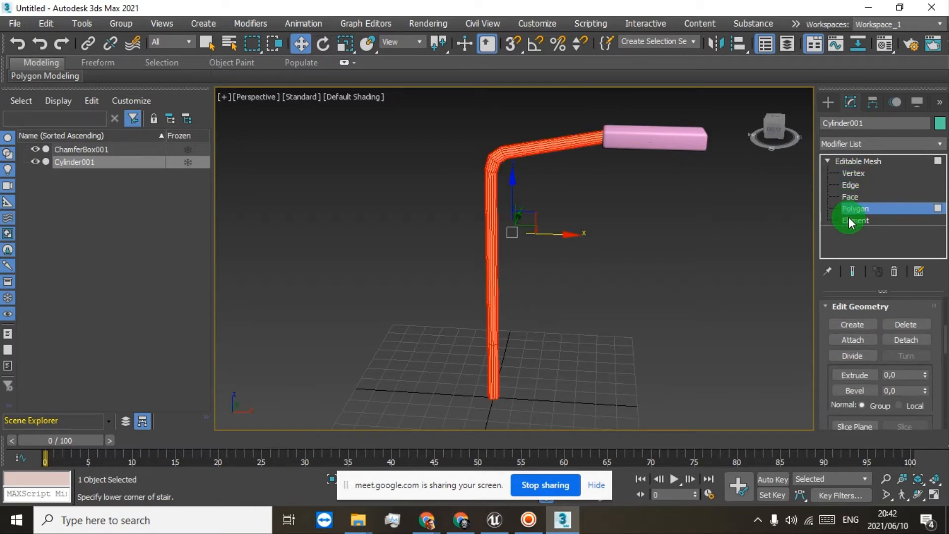
click(848, 217)
click(852, 162)
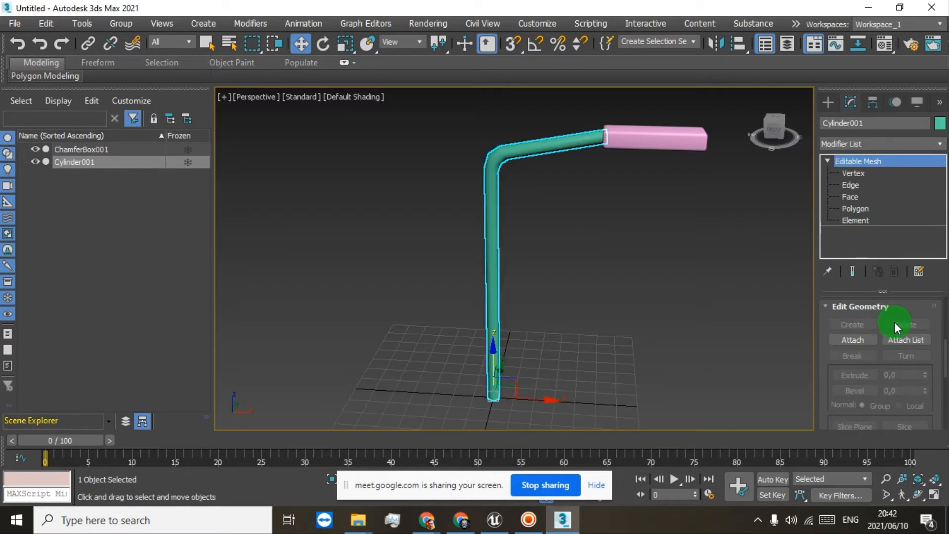
click(58, 76)
click(853, 207)
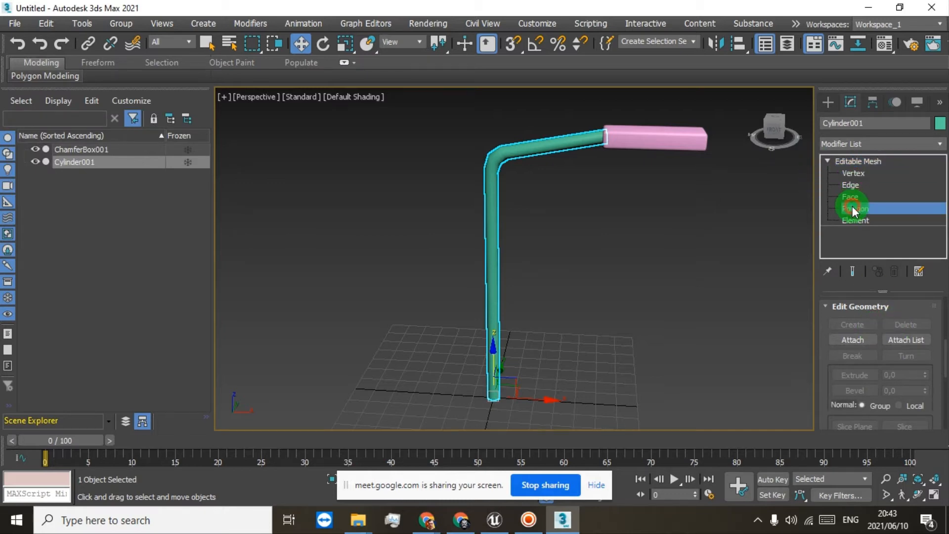
Try deleting and detaching a single tall polygon on the pole's upright, undoing the deletion and cancelling the detachment.
click(493, 193)
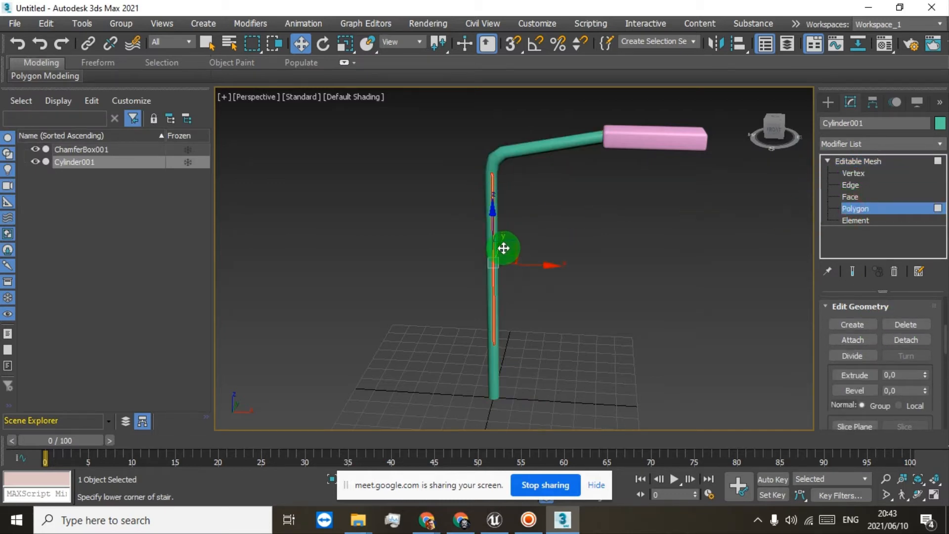
key(z)
click(893, 325)
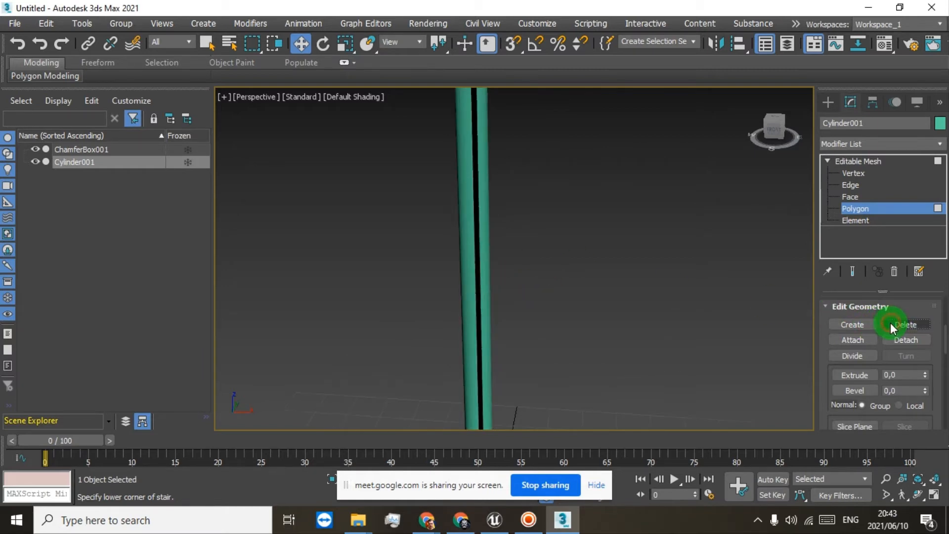
scroll(494, 252, down, 5)
scroll(483, 218, up, 4)
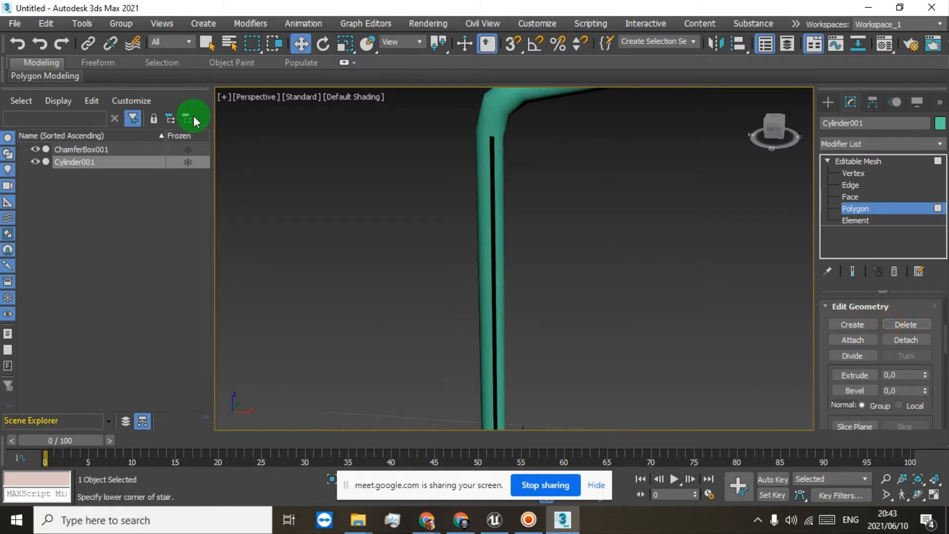
click(11, 44)
click(900, 341)
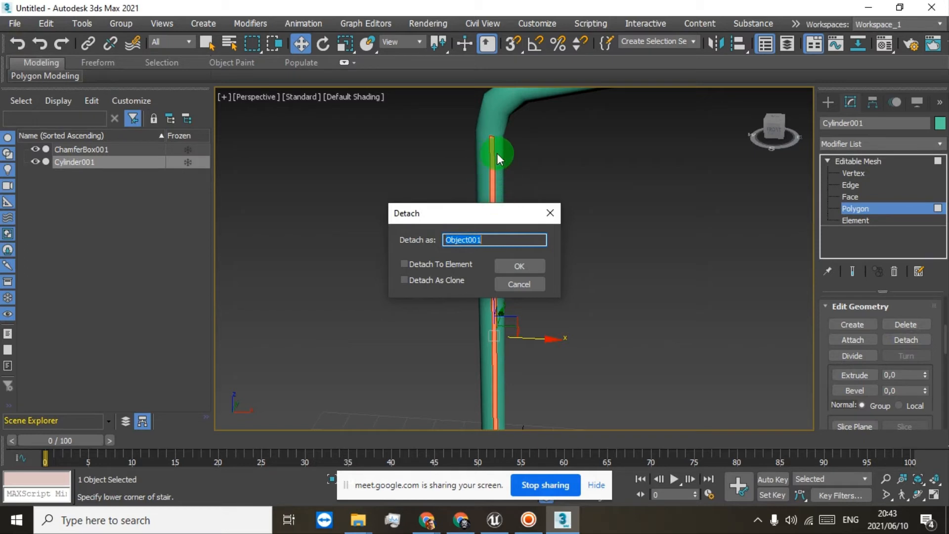
click(519, 285)
Detach all polygons of the pole's lowest section as a separate object under the default name.
scroll(484, 286, down, 6)
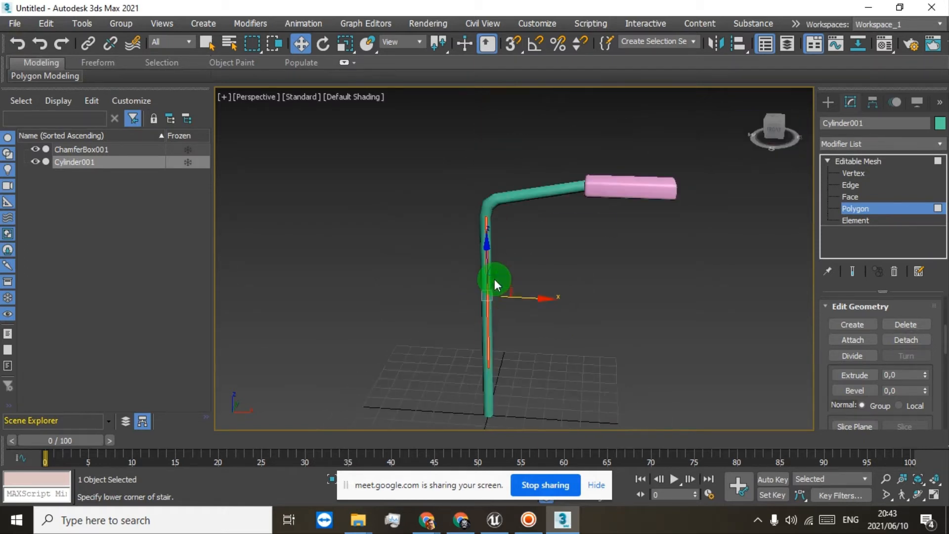
scroll(495, 279, down, 3)
middle_drag(511, 341, 528, 277)
scroll(525, 279, up, 5)
click(444, 361)
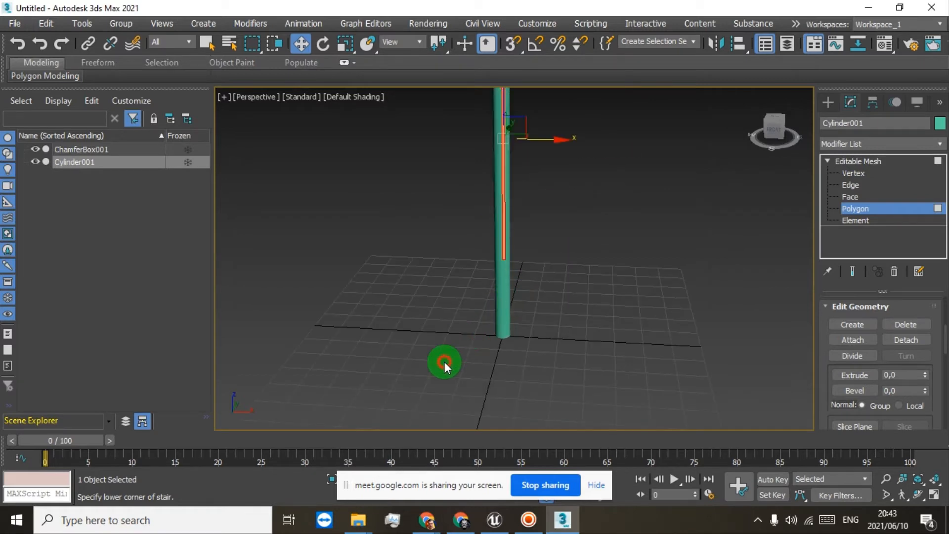
drag(444, 361, 558, 297)
scroll(506, 269, up, 4)
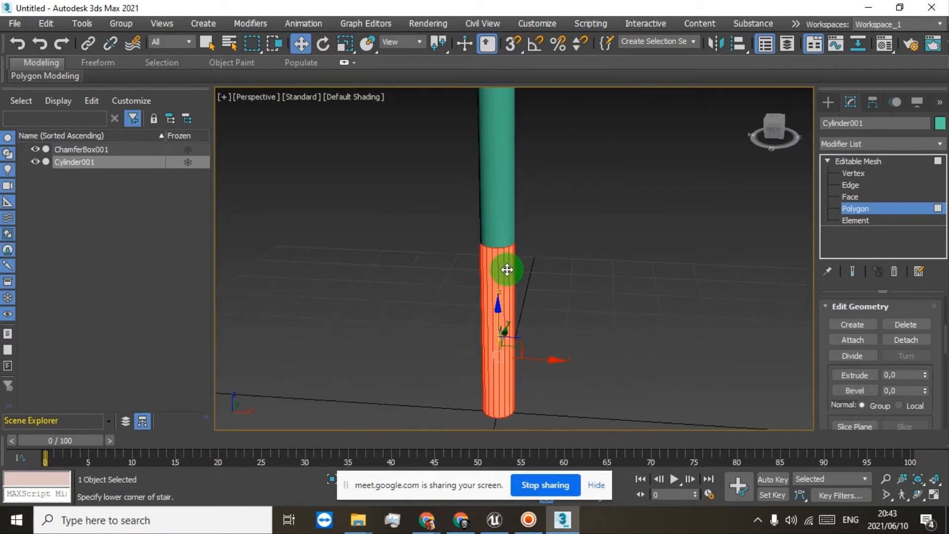
drag(777, 130, 610, 244)
scroll(609, 244, up, 3)
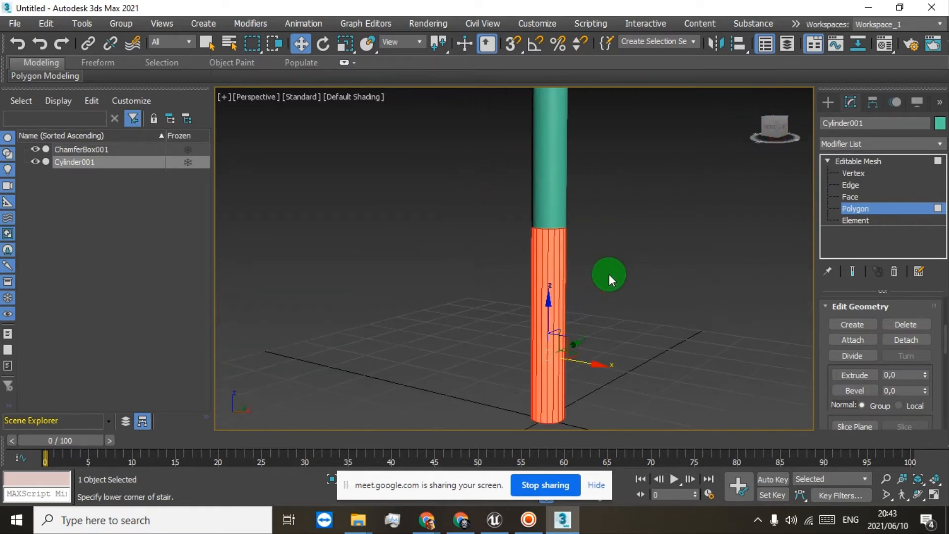
click(906, 340)
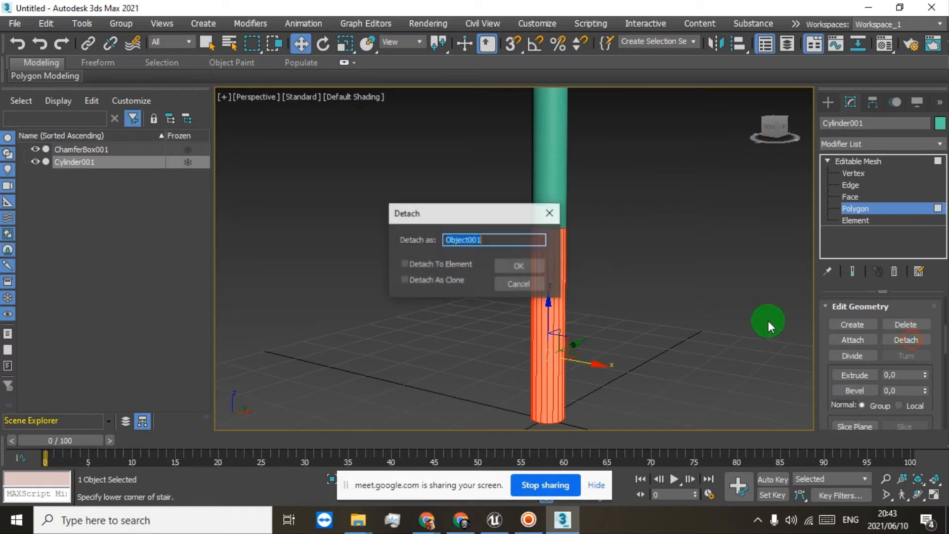
click(519, 267)
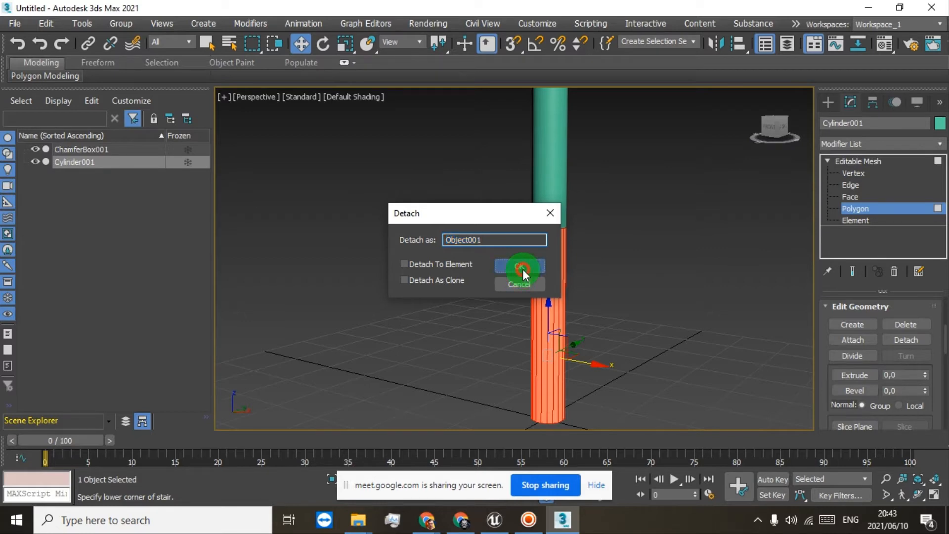
Select the detached base section, hide it to check its separation from the pole, and show it again.
click(79, 174)
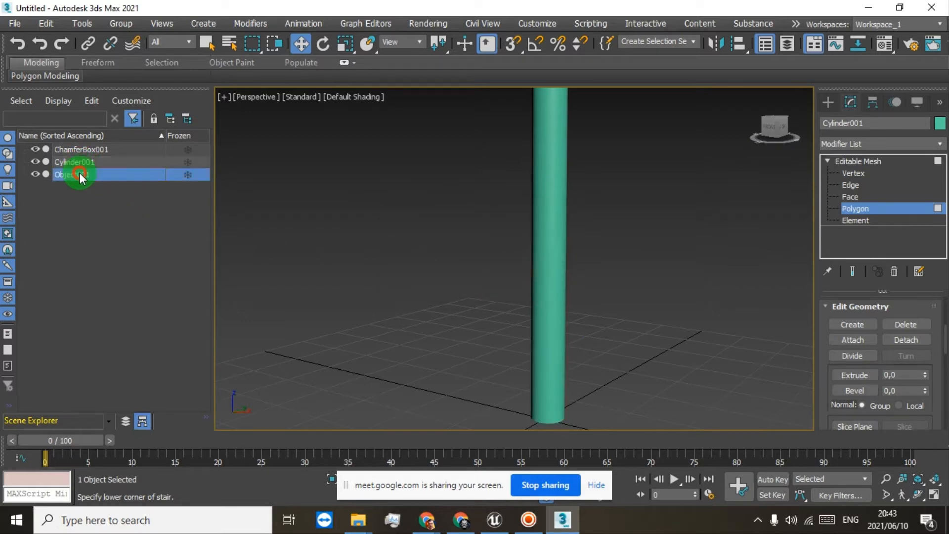
scroll(514, 261, up, 3)
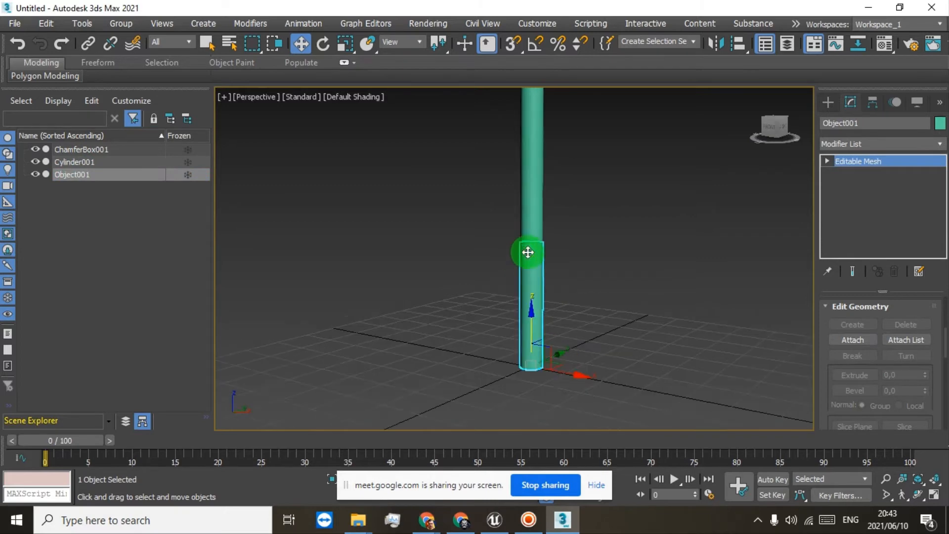
scroll(536, 285, down, 3)
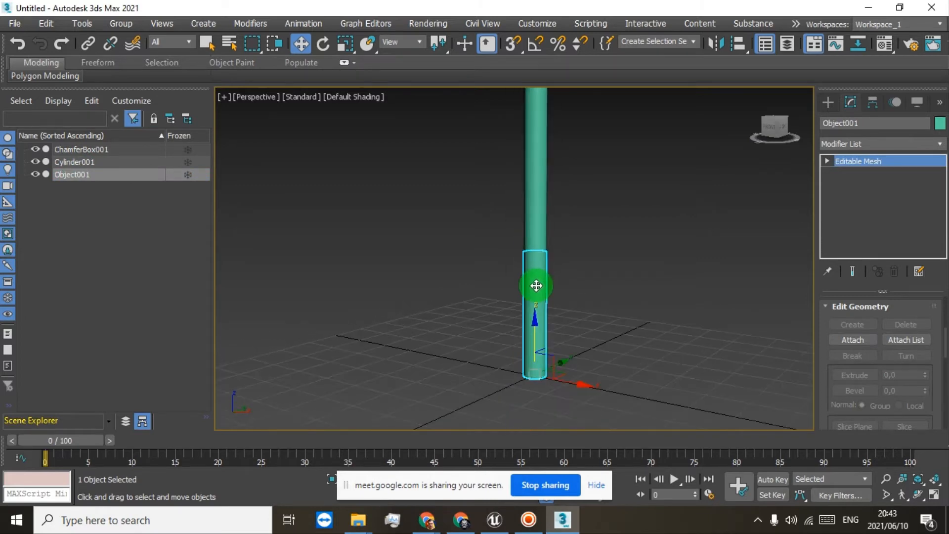
middle_drag(536, 282, 437, 259)
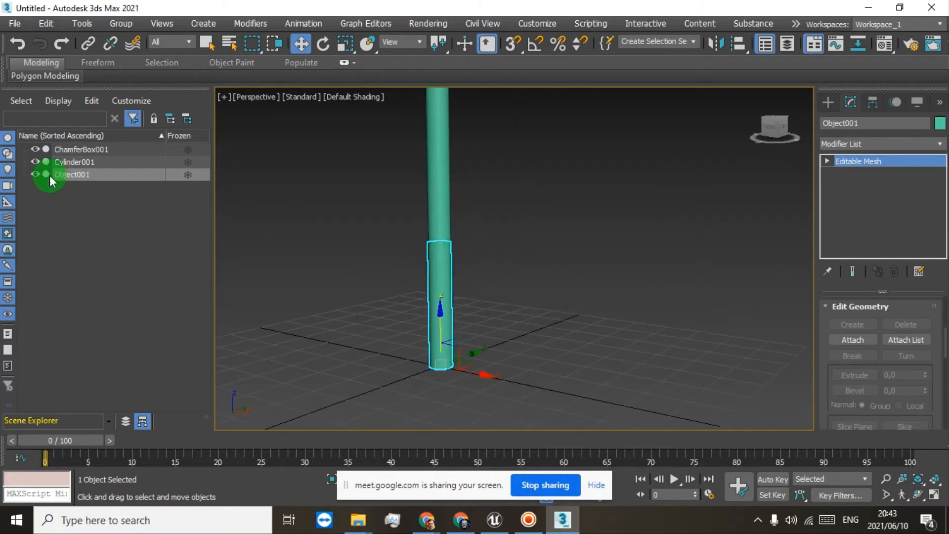
click(33, 174)
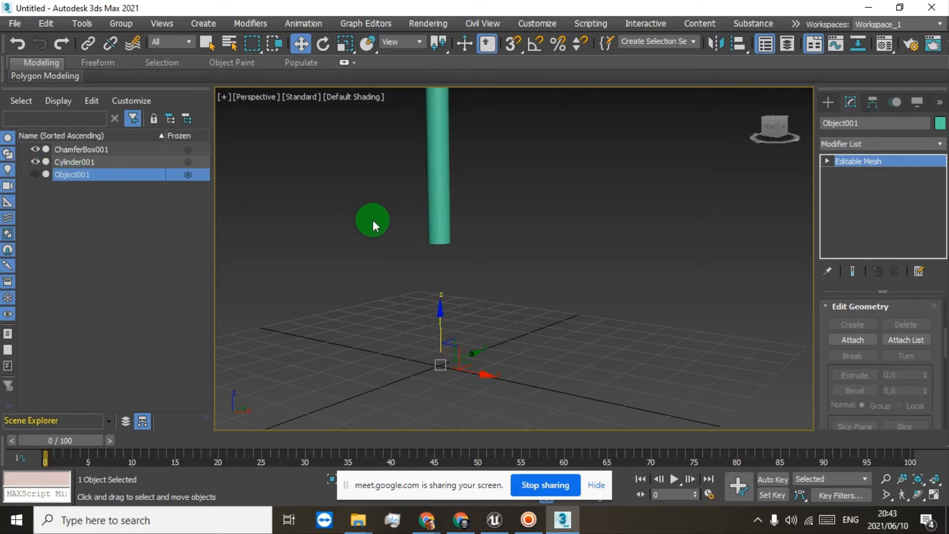
scroll(462, 259, down, 6)
middle_drag(444, 184, 450, 250)
scroll(459, 241, up, 4)
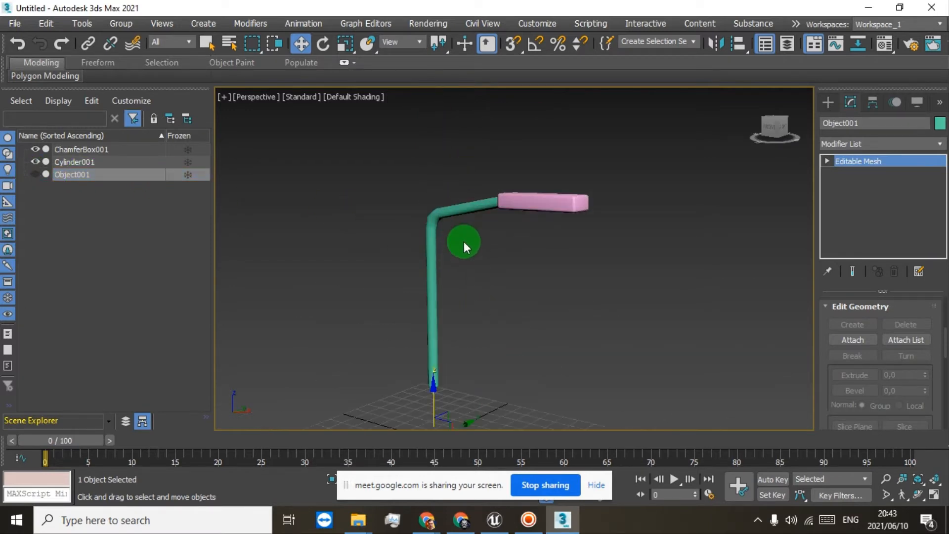
scroll(458, 238, down, 2)
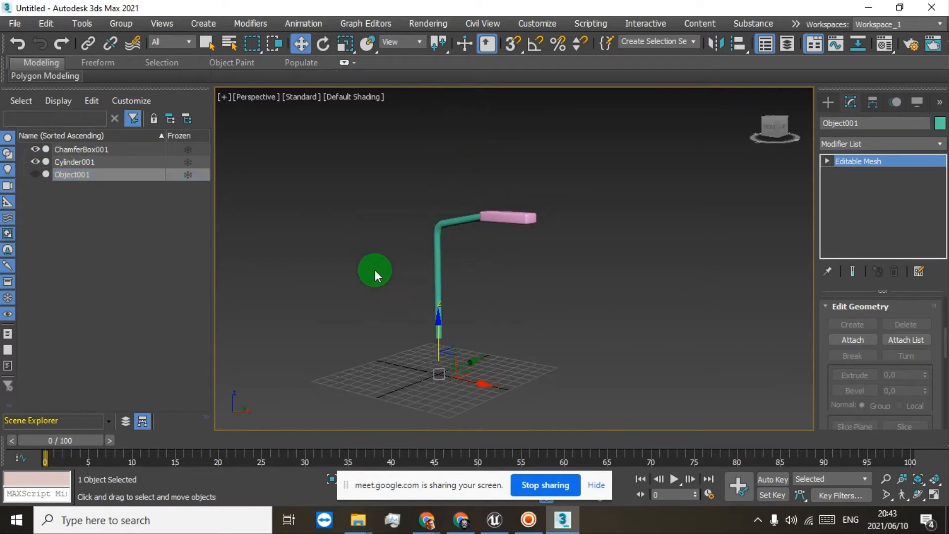
click(35, 173)
Attach the detached base section and the pink chamfer box to the pole's editable mesh.
click(767, 130)
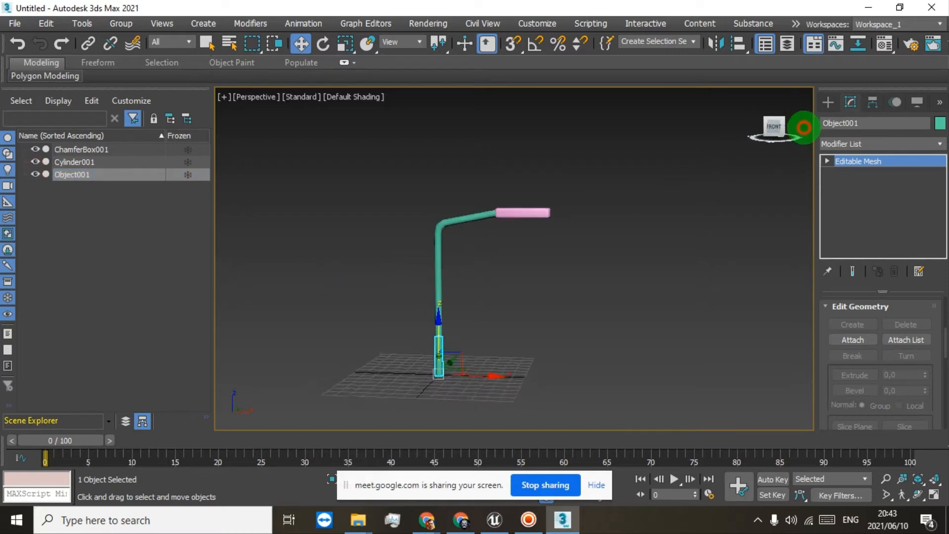
scroll(400, 224, up, 2)
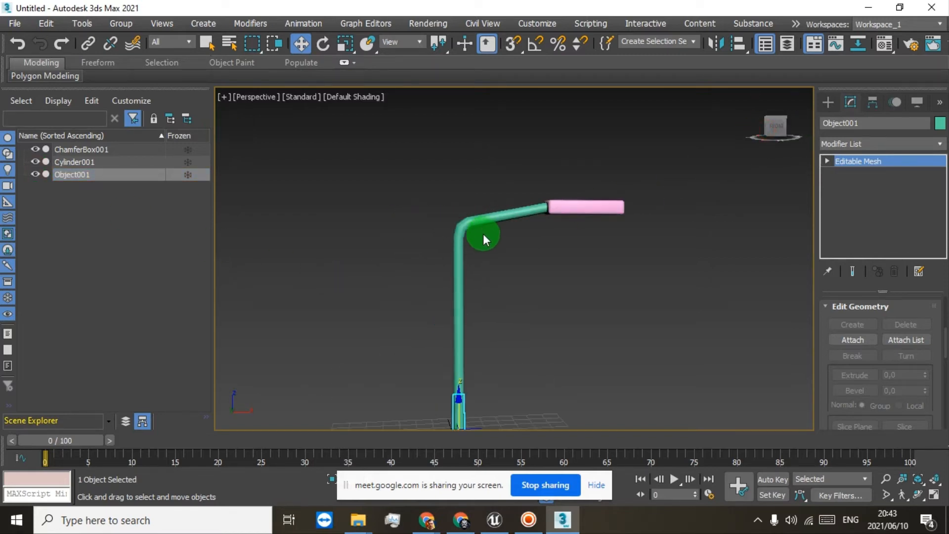
click(464, 229)
middle_drag(501, 322, 497, 231)
click(840, 162)
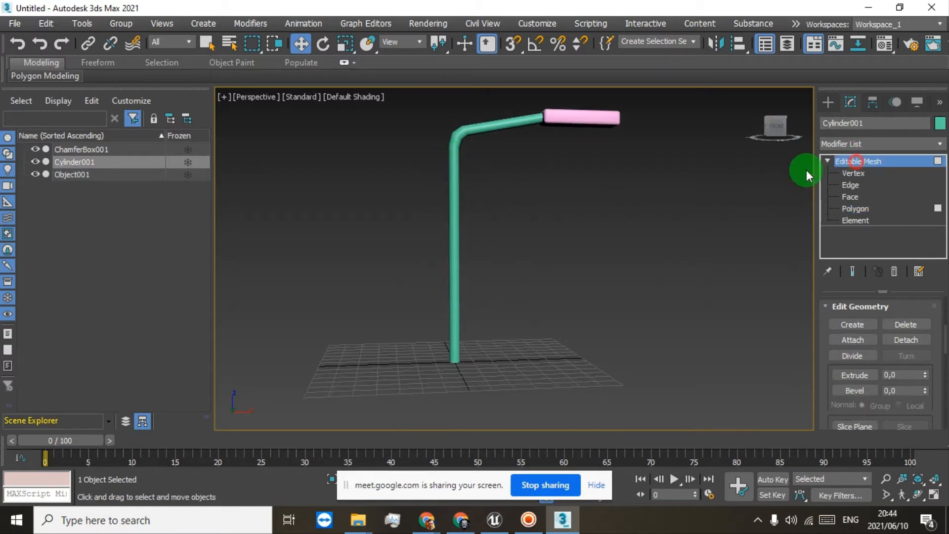
click(844, 340)
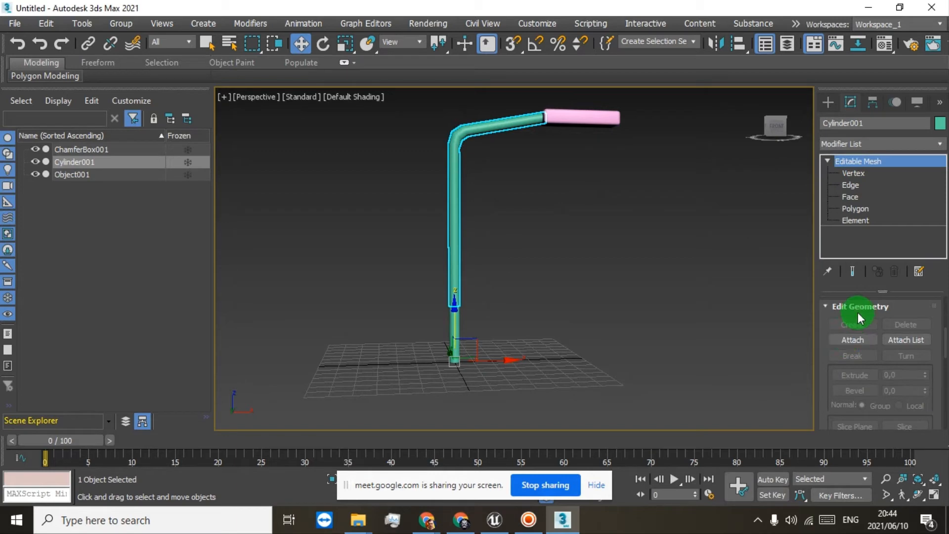
click(851, 341)
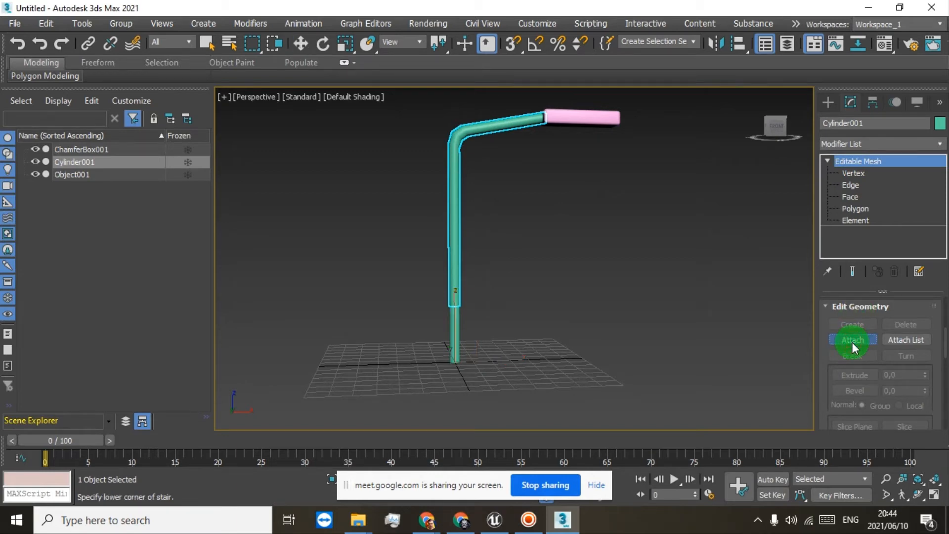
click(454, 316)
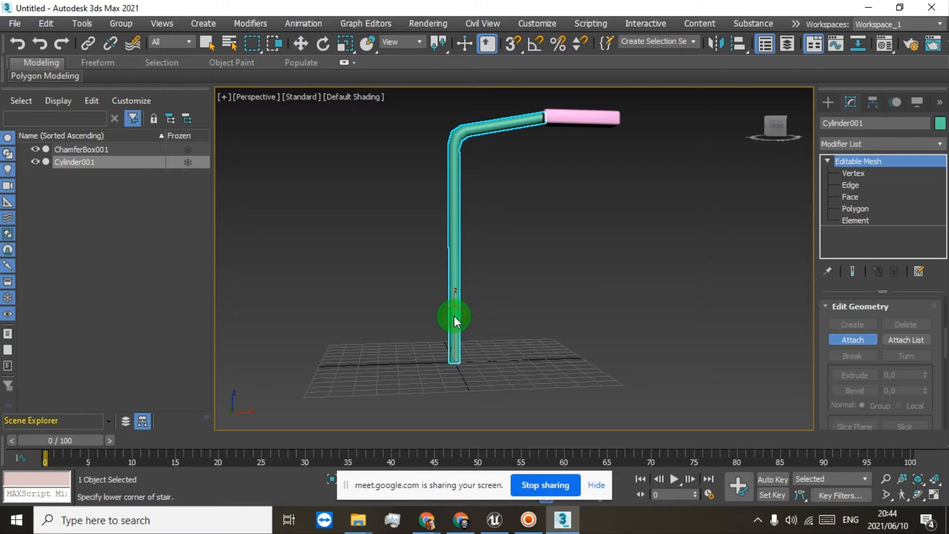
click(557, 121)
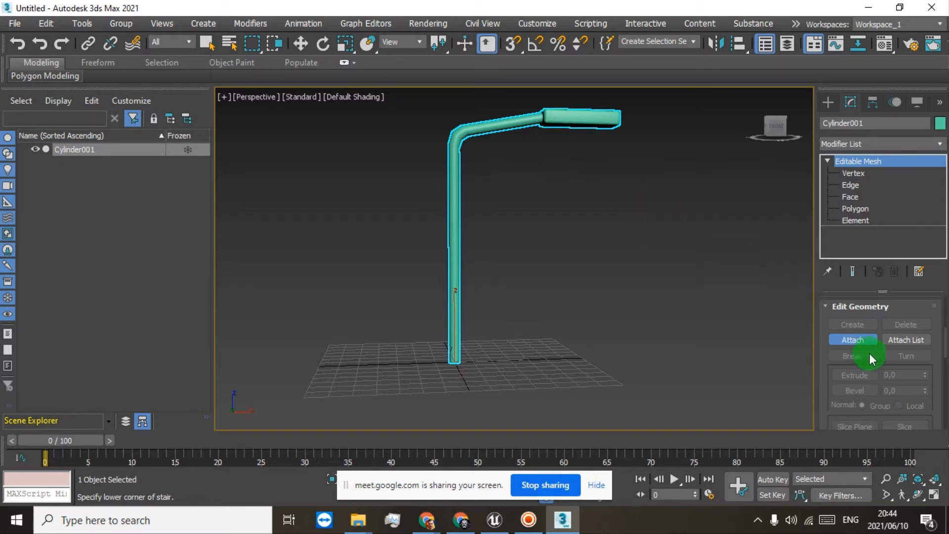
click(854, 340)
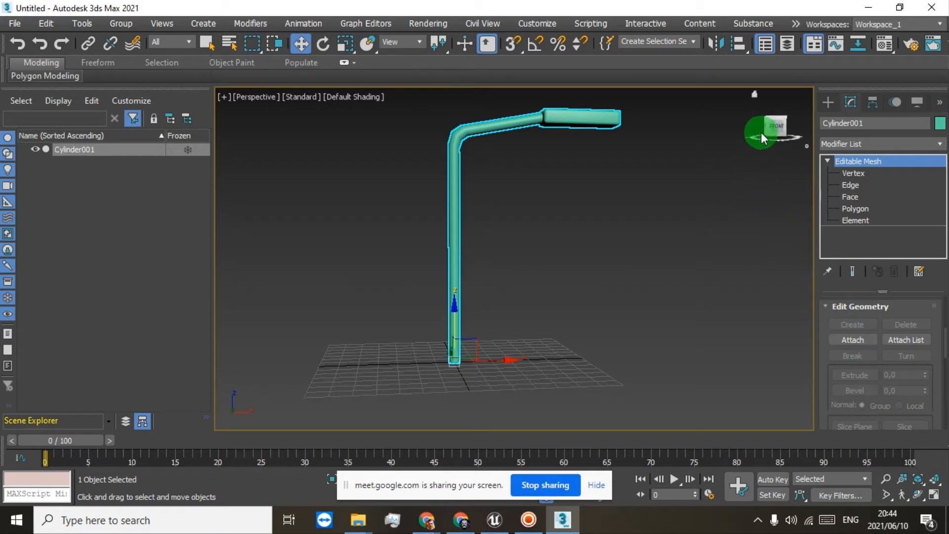
Enter Vertex level on the combined mesh and examine its vertices from the pole's base up to the lamp head.
drag(769, 129, 707, 134)
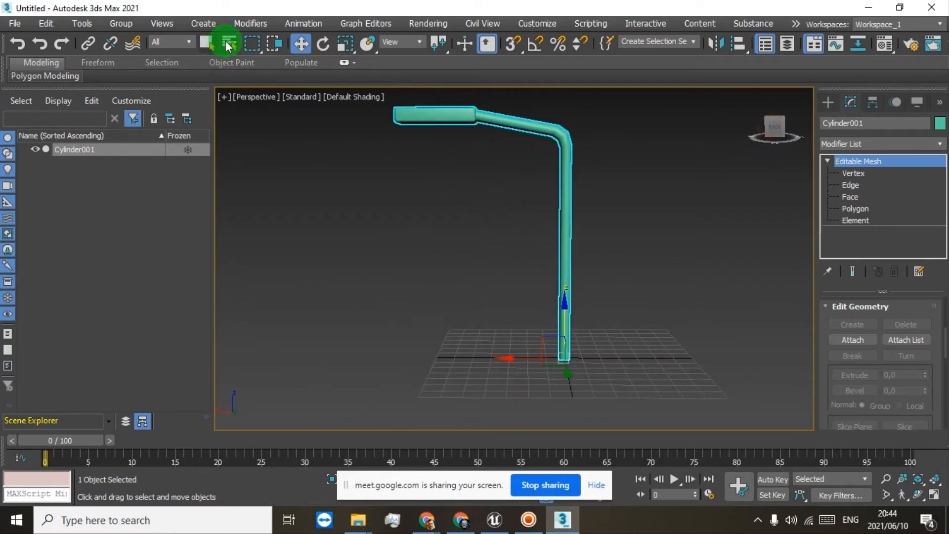
click(852, 176)
mouse_move(440, 165)
mouse_down()
mouse_move(472, 205)
mouse_move(425, 157)
mouse_up()
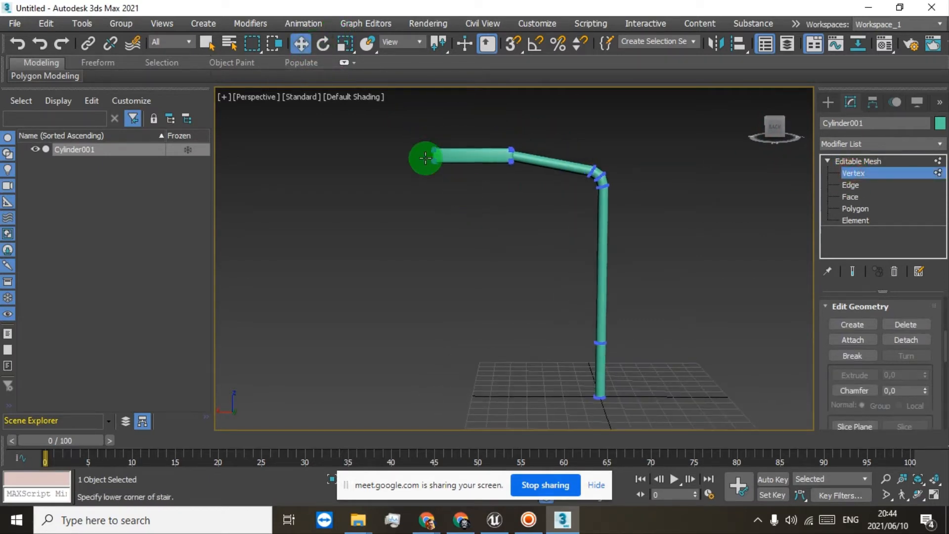
scroll(539, 209, up, 2)
scroll(539, 207, down, 2)
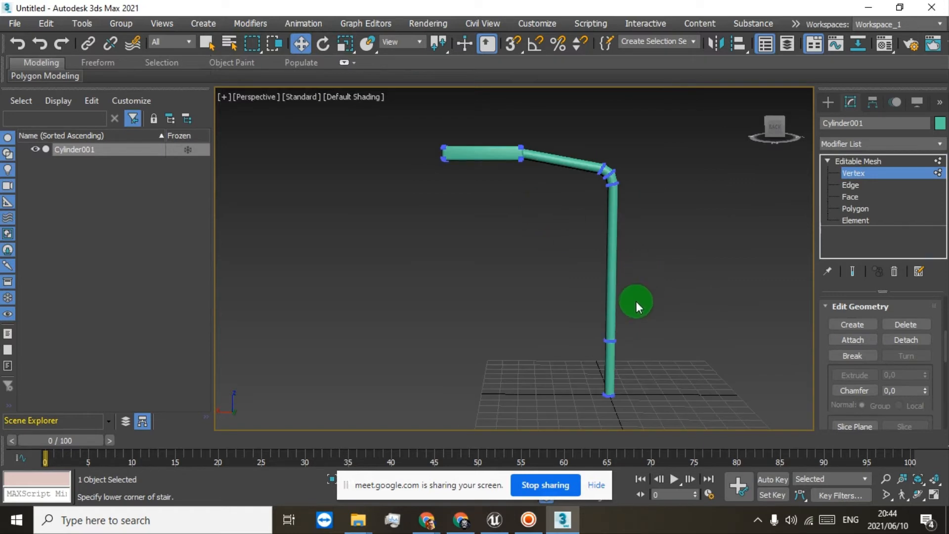
middle_drag(635, 301, 616, 223)
scroll(605, 256, up, 3)
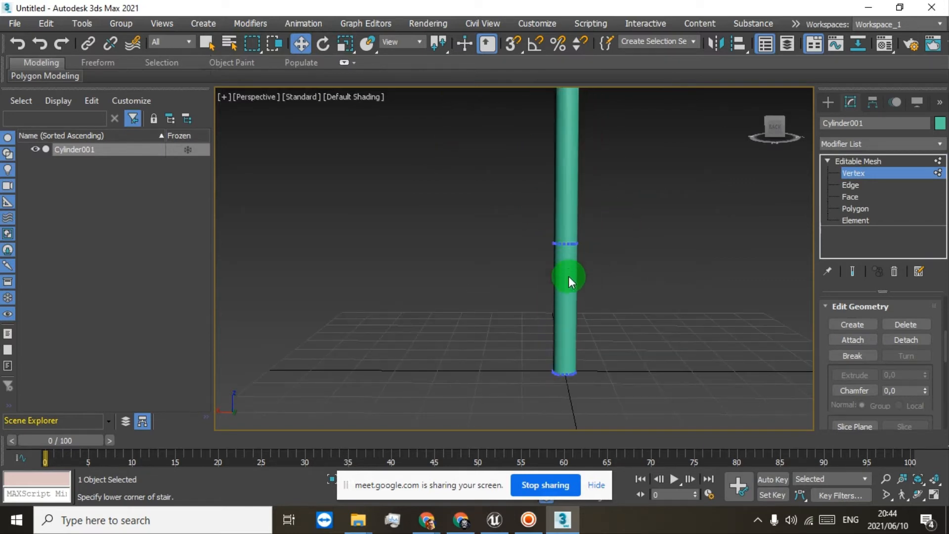
middle_drag(569, 275, 568, 370)
middle_drag(567, 243, 572, 429)
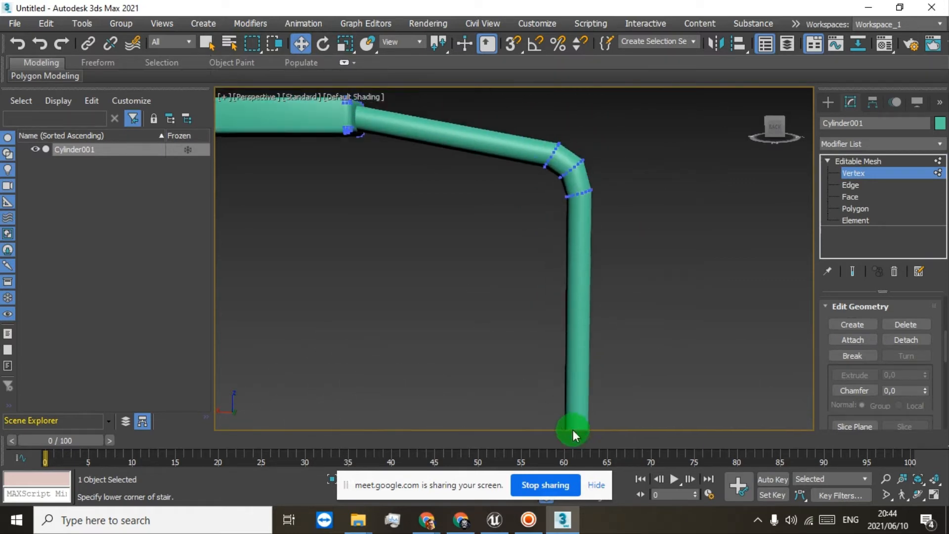
middle_drag(553, 203, 639, 265)
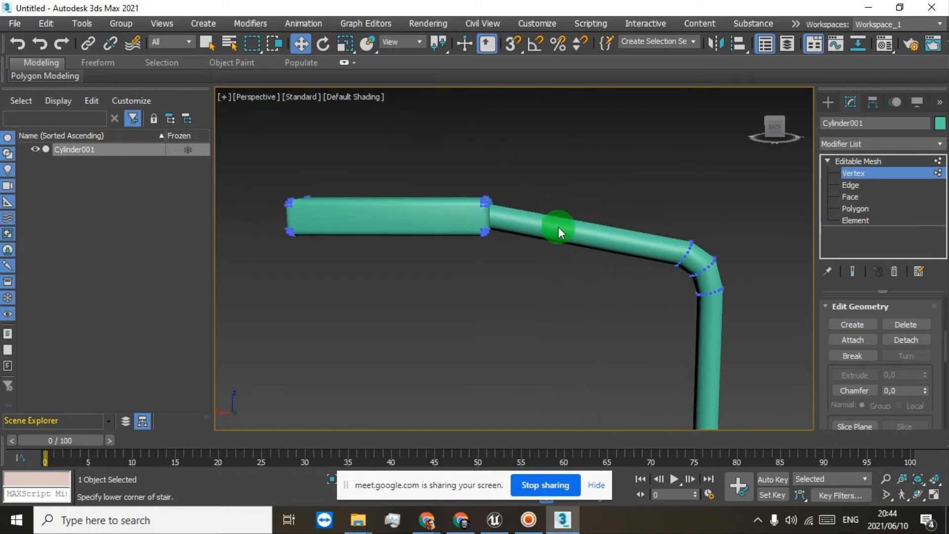
middle_drag(507, 218, 529, 241)
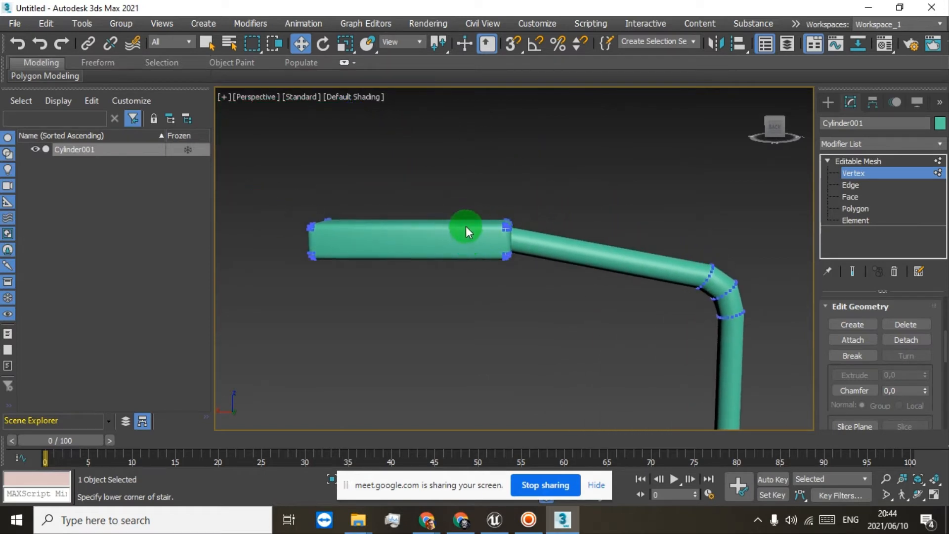
Move all vertices of the lamp head along X toward the pole and slightly down along Z, then return to object level.
drag(777, 131, 435, 183)
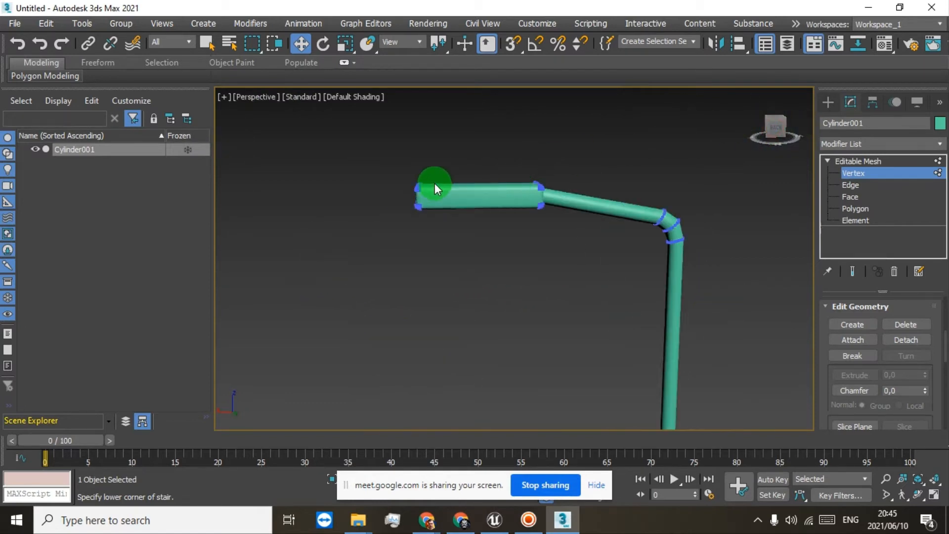
drag(381, 150, 576, 278)
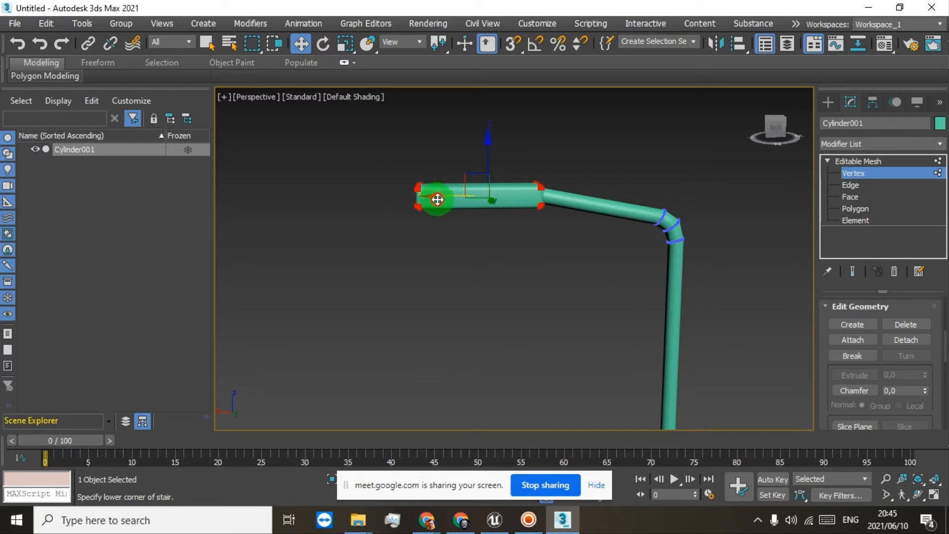
drag(436, 199, 479, 200)
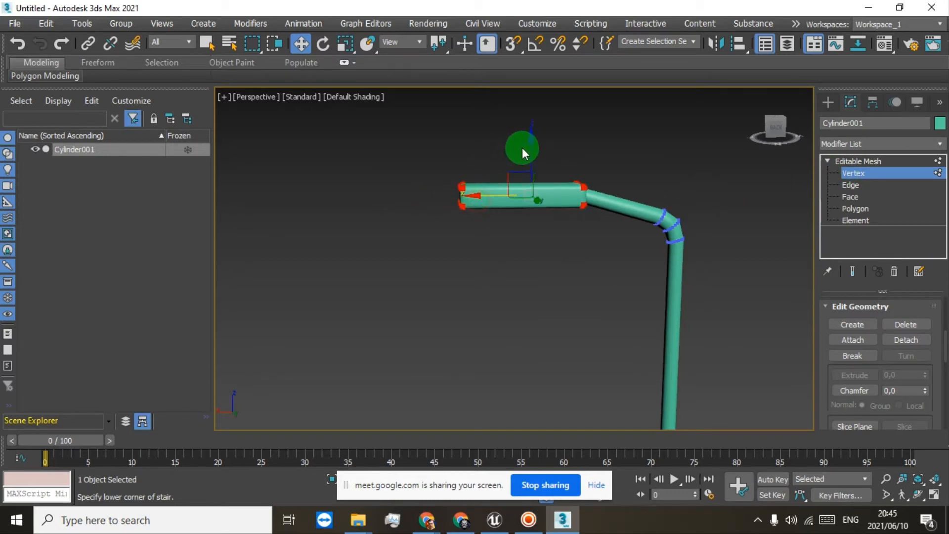
drag(529, 145, 530, 153)
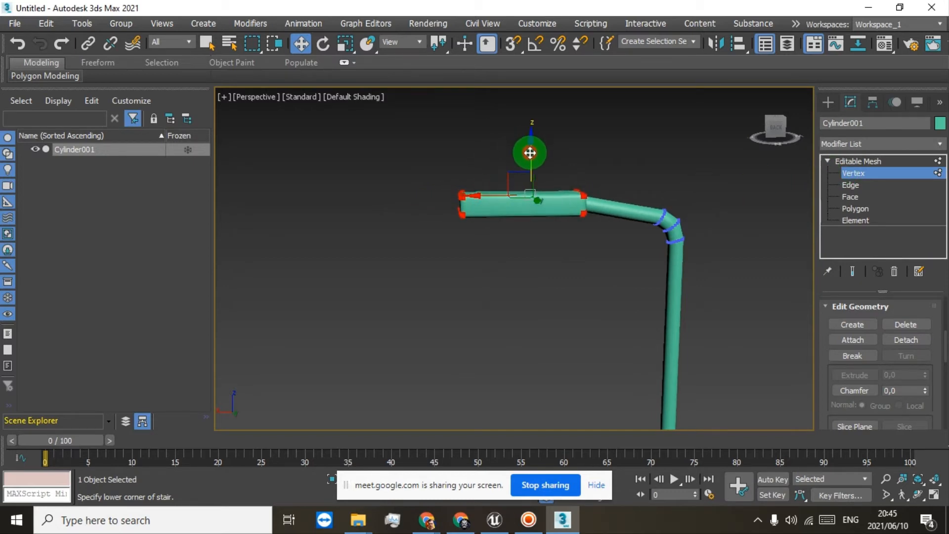
scroll(645, 179, down, 5)
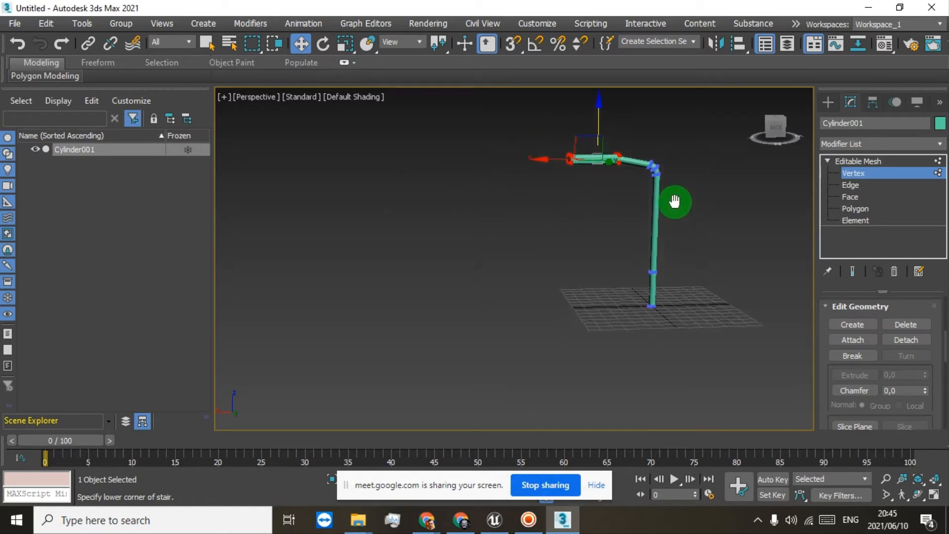
drag(775, 129, 307, 127)
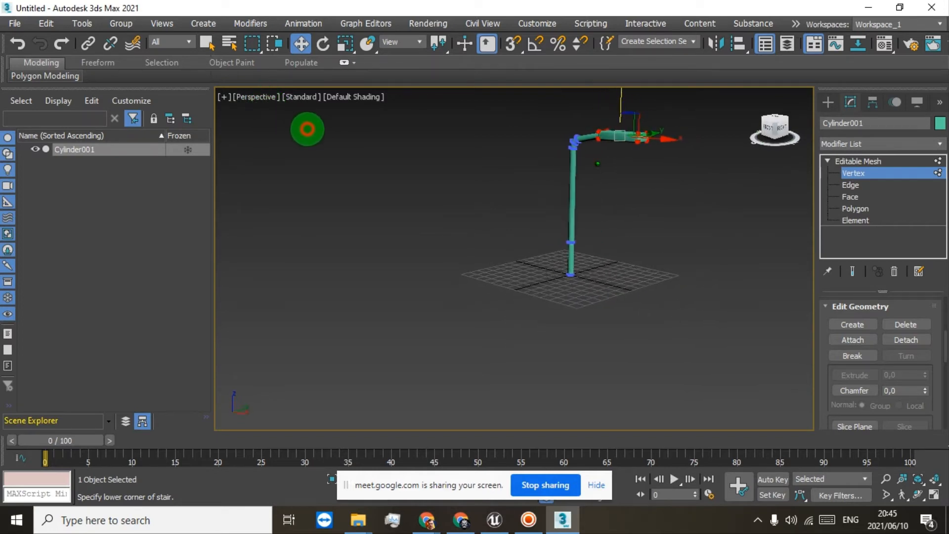
click(834, 161)
Switch the combined mesh to Element level and select the box-shaped lamp head as one element.
scroll(602, 128, up, 3)
scroll(602, 128, up, 2)
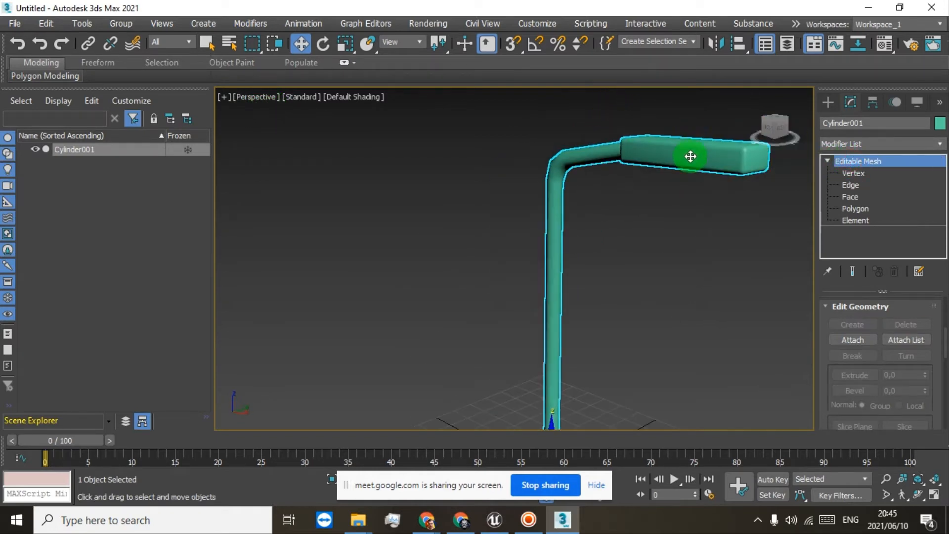
drag(767, 125, 718, 93)
middle_drag(697, 185, 662, 277)
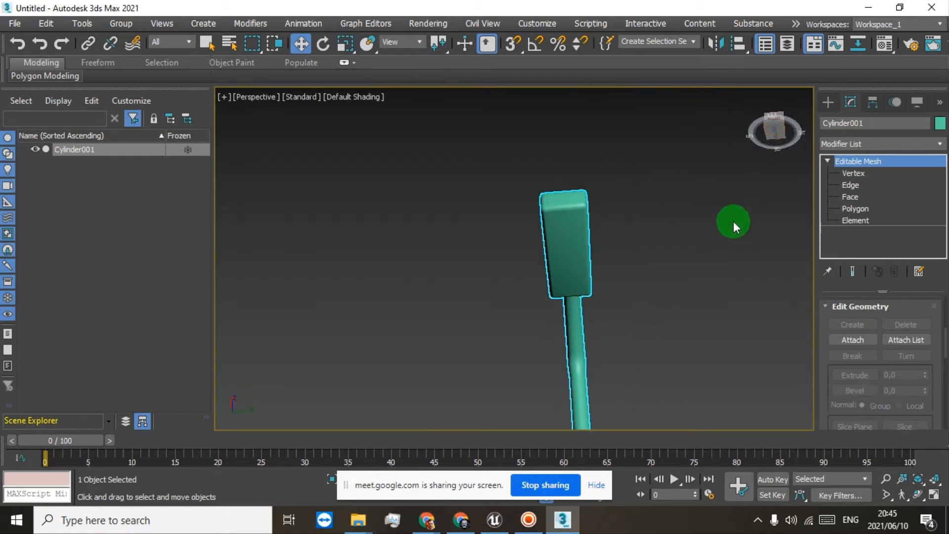
click(856, 220)
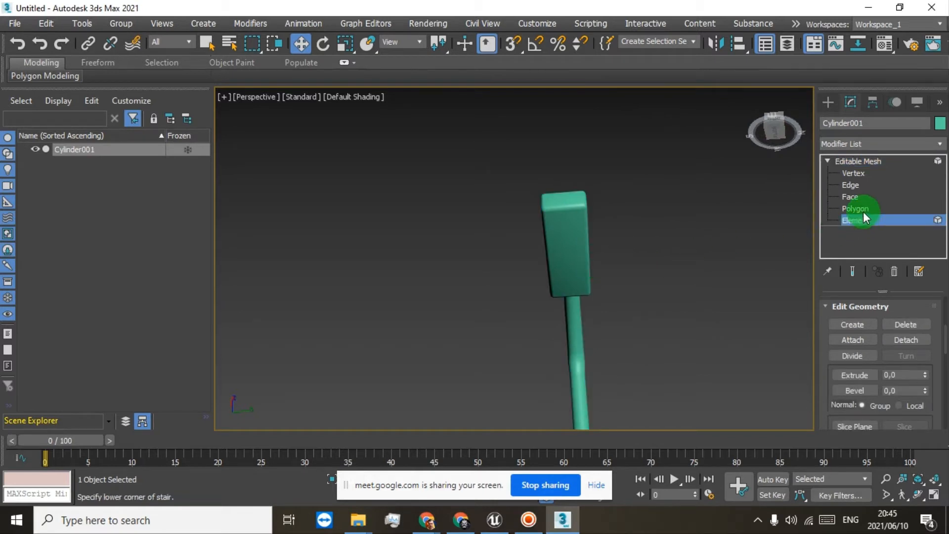
click(568, 219)
scroll(600, 297, down, 5)
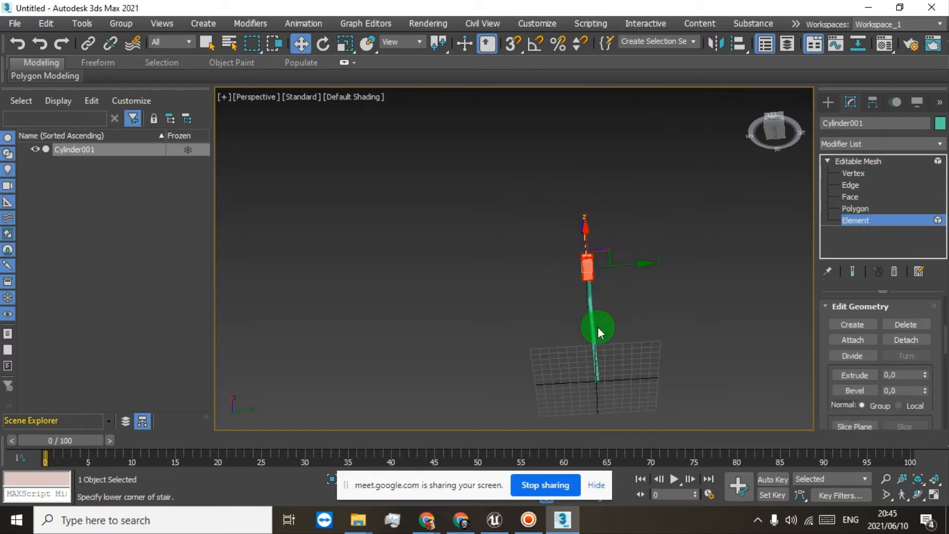
drag(769, 130, 267, 163)
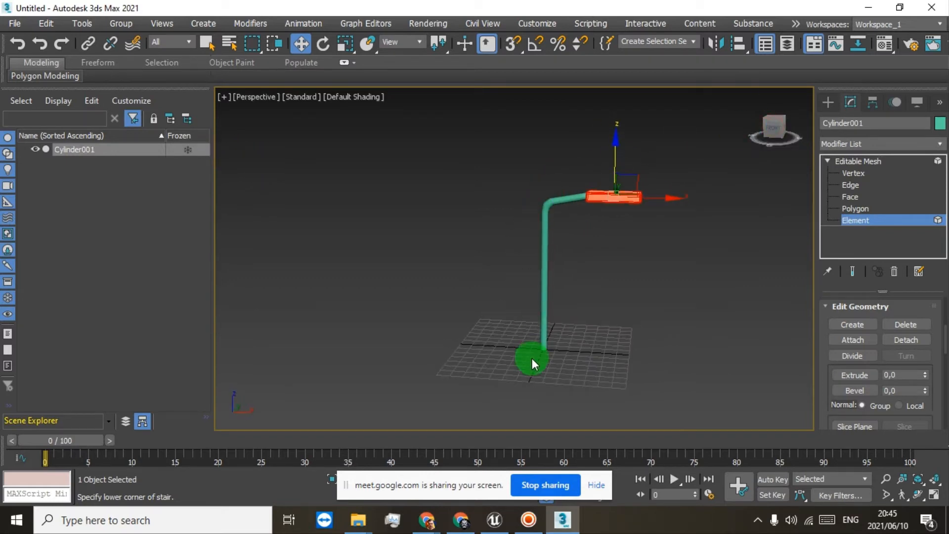
scroll(598, 196, up, 3)
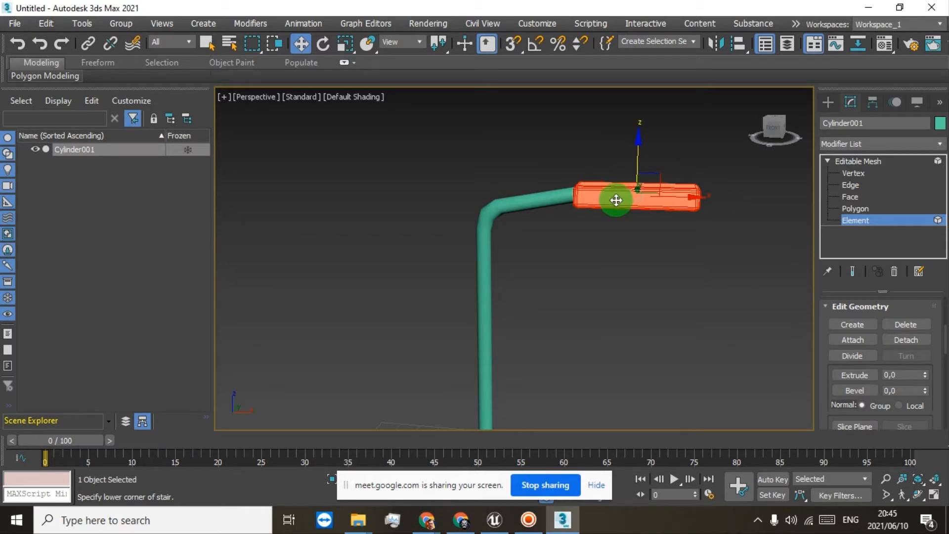
Select the pole, lamp head and base section elements in turn to check that each is a separate element.
click(544, 200)
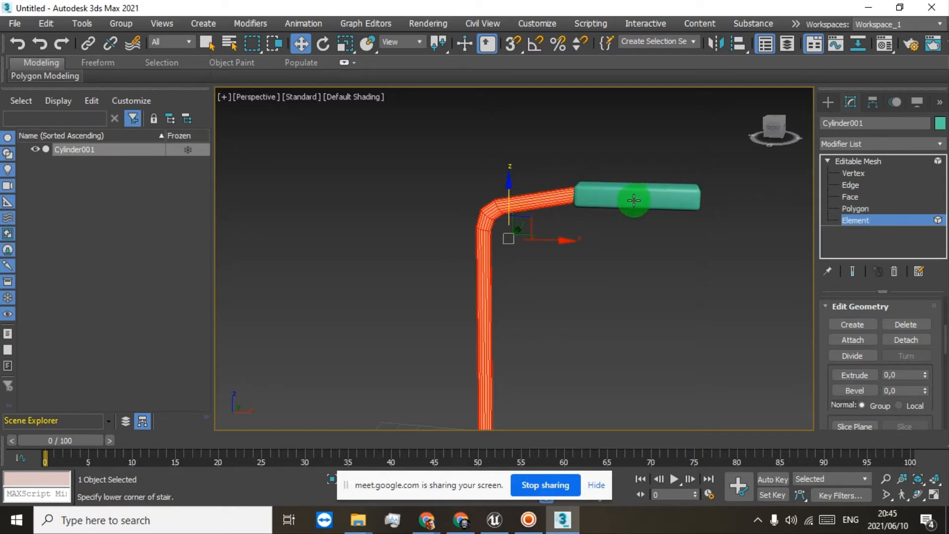
click(599, 185)
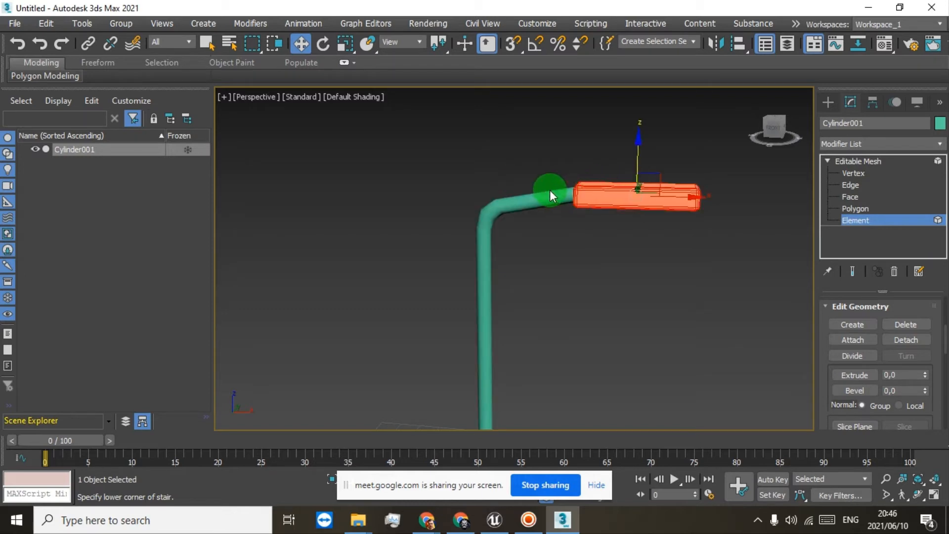
click(539, 217)
scroll(539, 218, down, 5)
scroll(525, 304, up, 4)
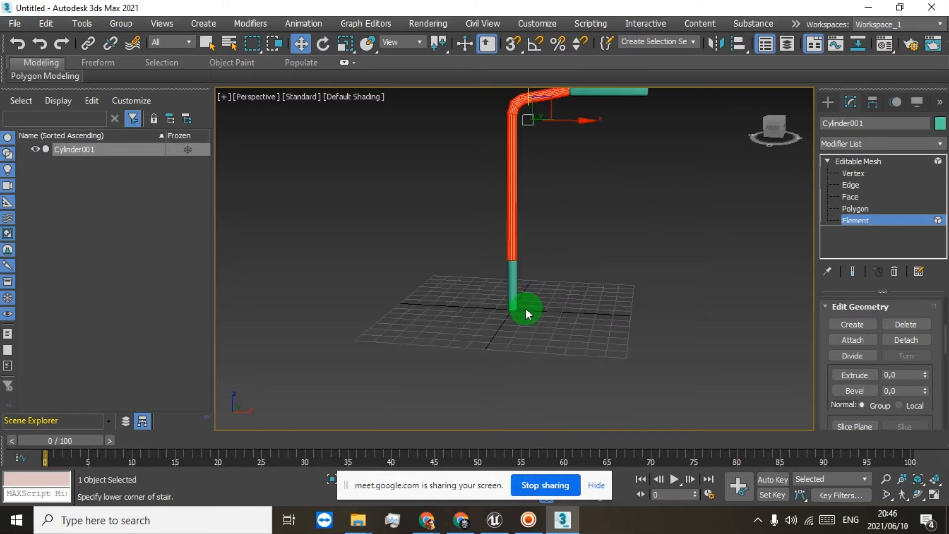
scroll(512, 280, up, 4)
click(515, 265)
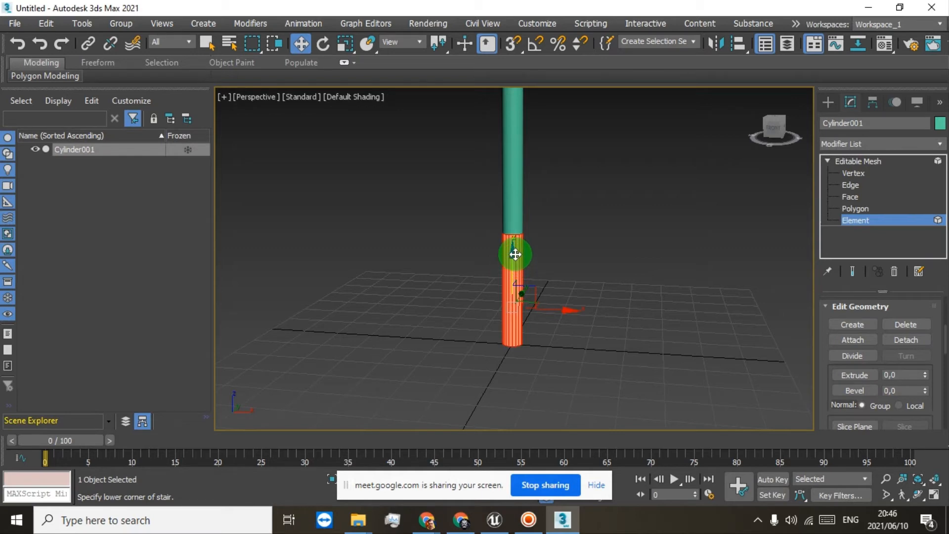
scroll(515, 261, up, 3)
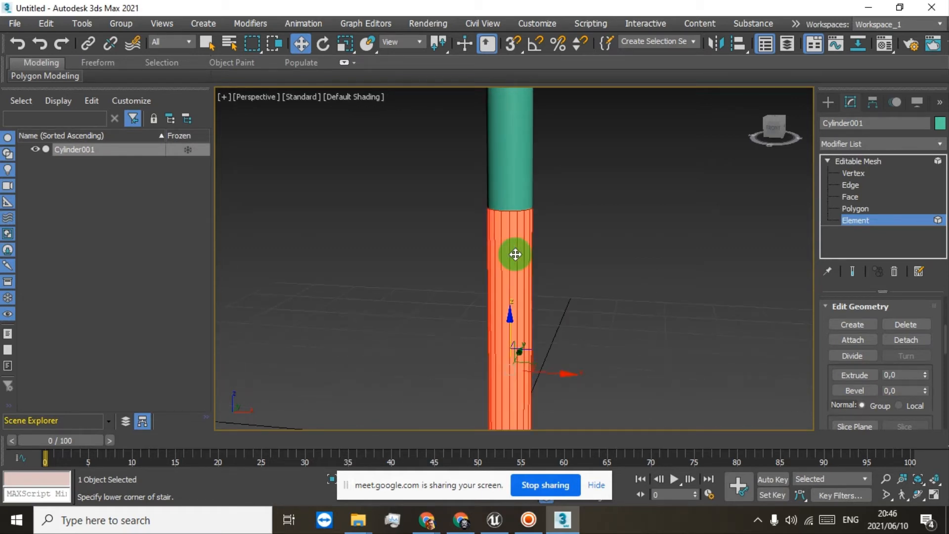
scroll(515, 254, down, 6)
middle_drag(552, 173, 537, 235)
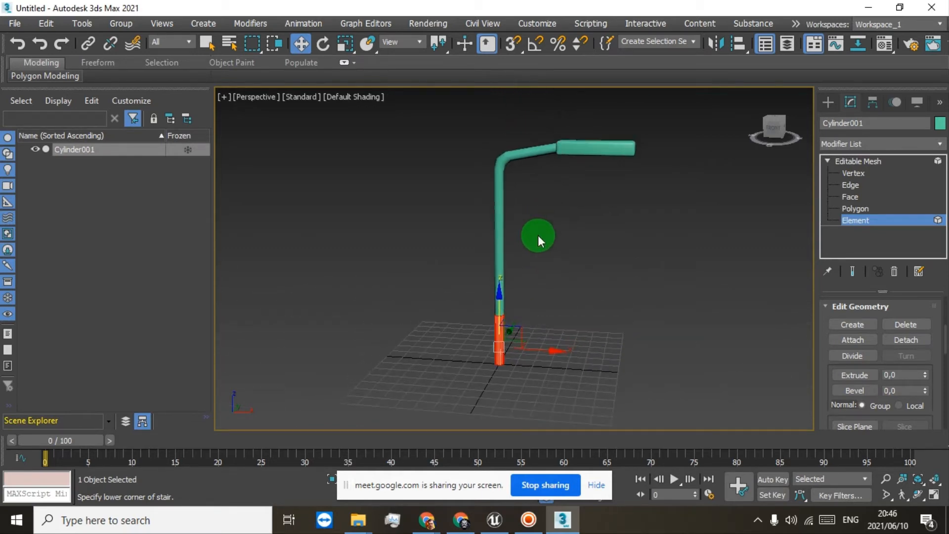
Select the box-shaped lamp head as an element and examine its chamfered corner from above.
scroll(571, 134, up, 5)
click(601, 180)
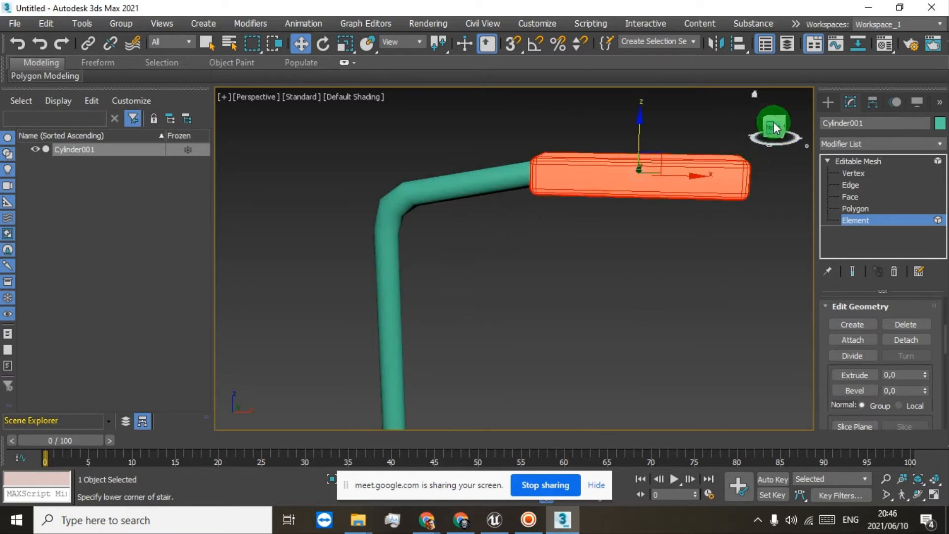
drag(773, 125, 640, 235)
scroll(528, 290, up, 3)
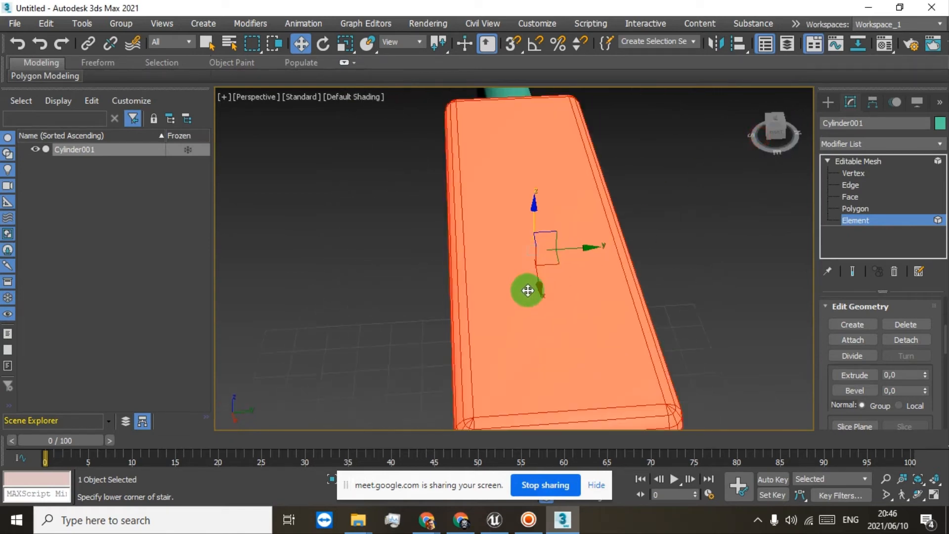
scroll(508, 317, up, 5)
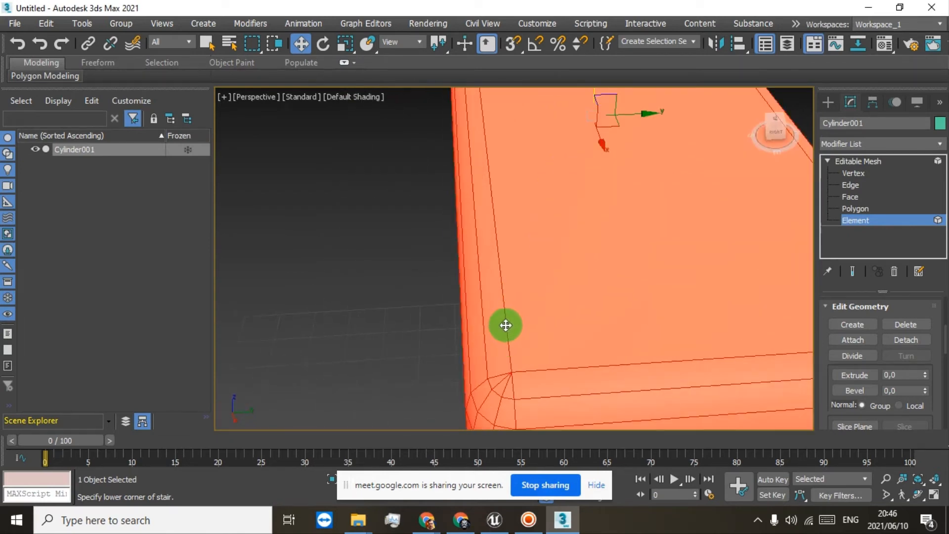
Switch to Polygon level and select the narrow edge strips and the large upper face of the lamp head in turn.
click(856, 209)
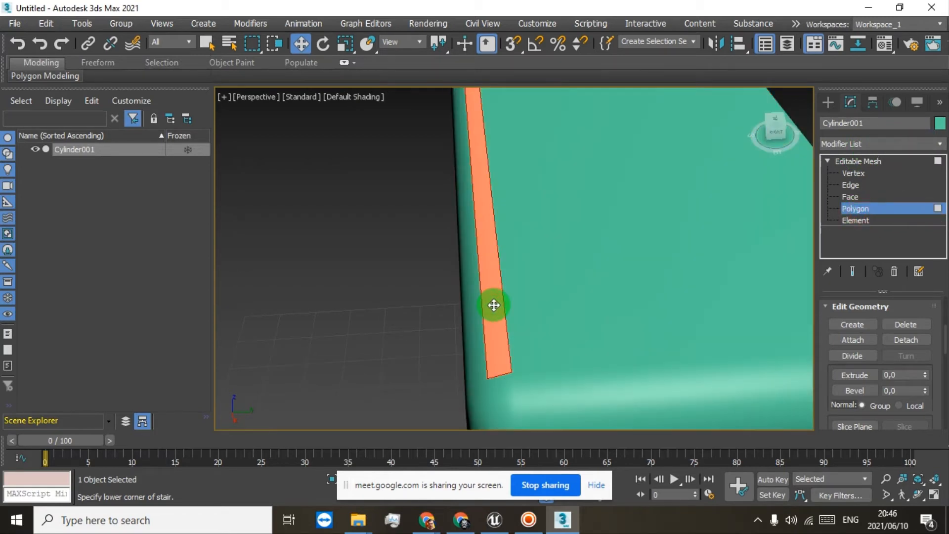
drag(494, 305, 472, 286)
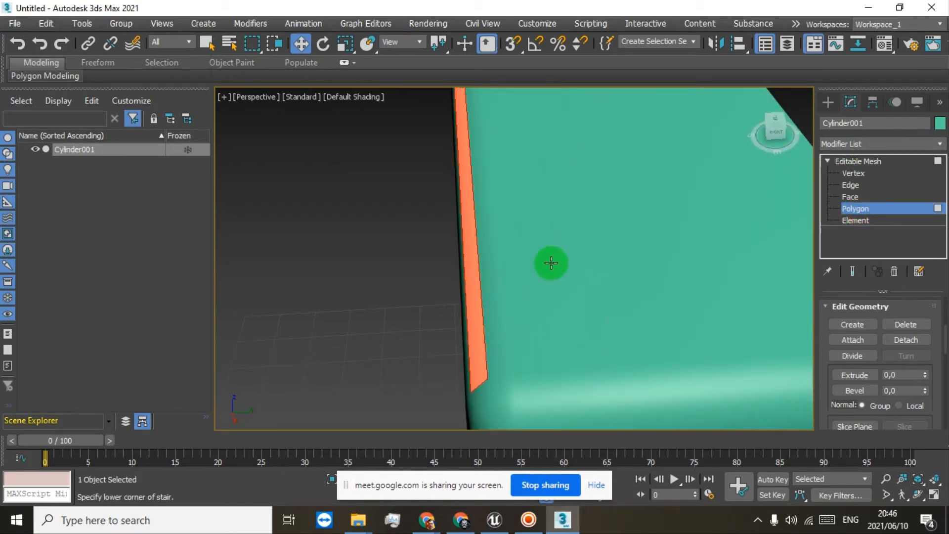
scroll(551, 263, down, 6)
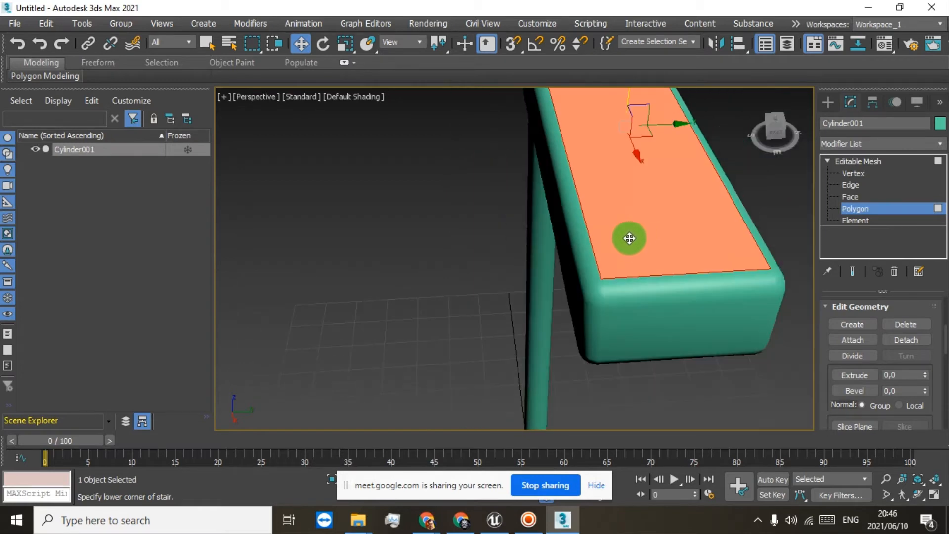
scroll(629, 238, down, 3)
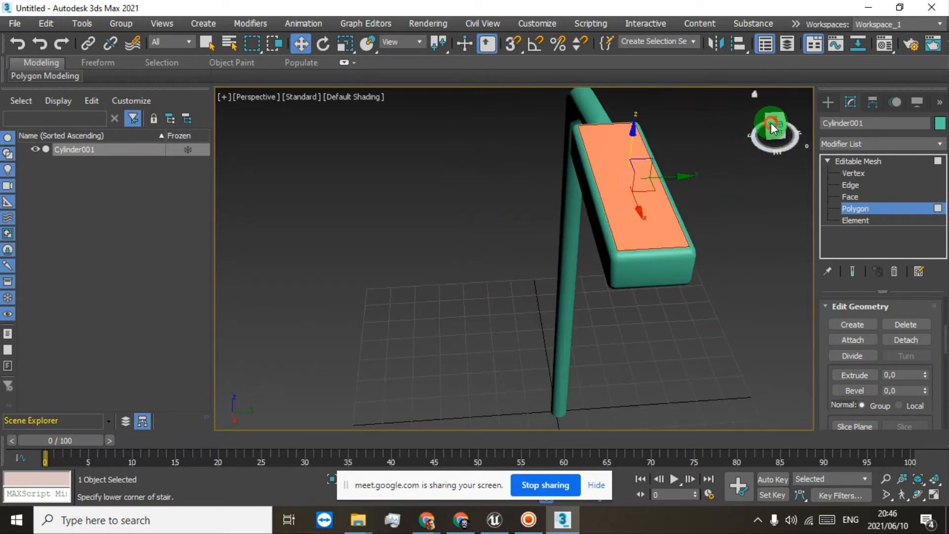
Compare selecting the whole lamp head at Element level with selecting only its upper face at Polygon level.
drag(772, 128, 780, 145)
click(848, 220)
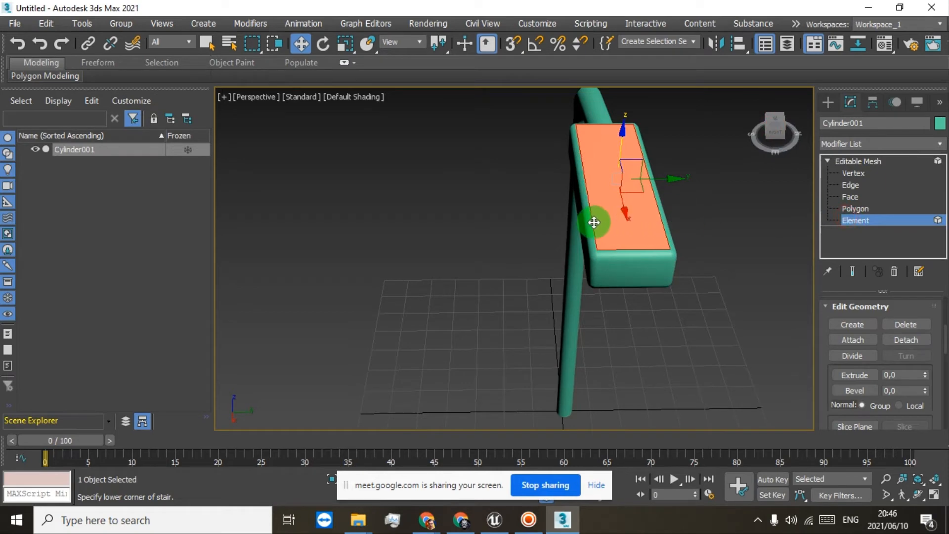
click(592, 223)
click(855, 208)
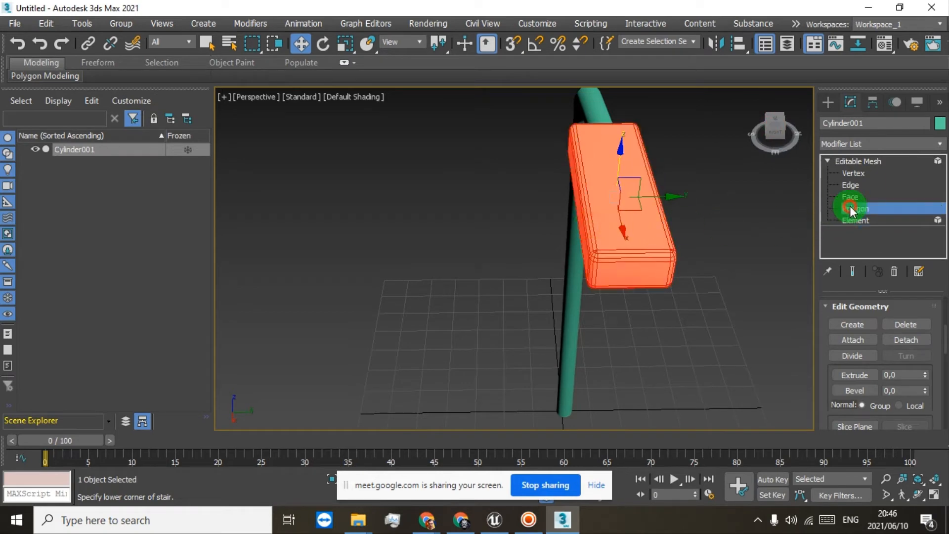
scroll(646, 222, up, 3)
click(592, 221)
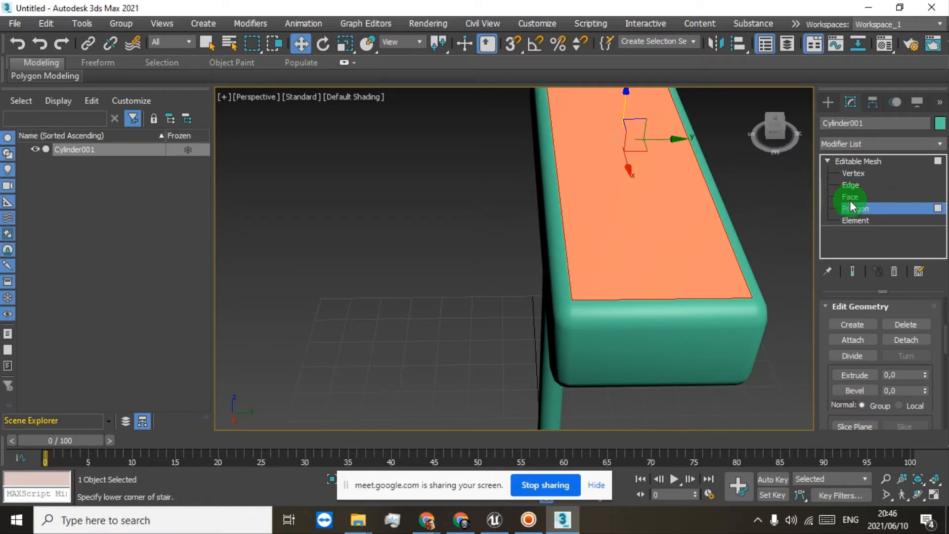
Select the large flat polygon on the underside of the lamp head.
drag(779, 124, 622, 265)
click(607, 200)
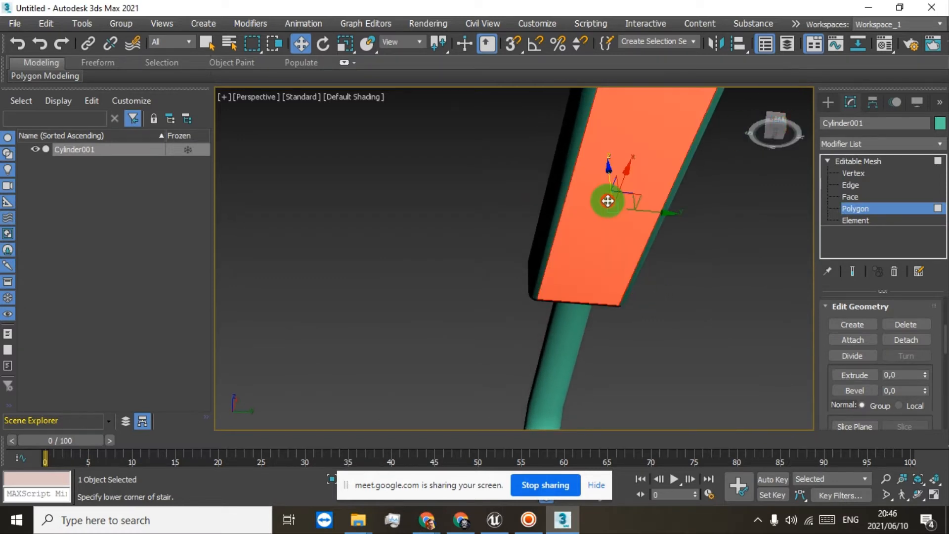
middle_drag(628, 195, 616, 274)
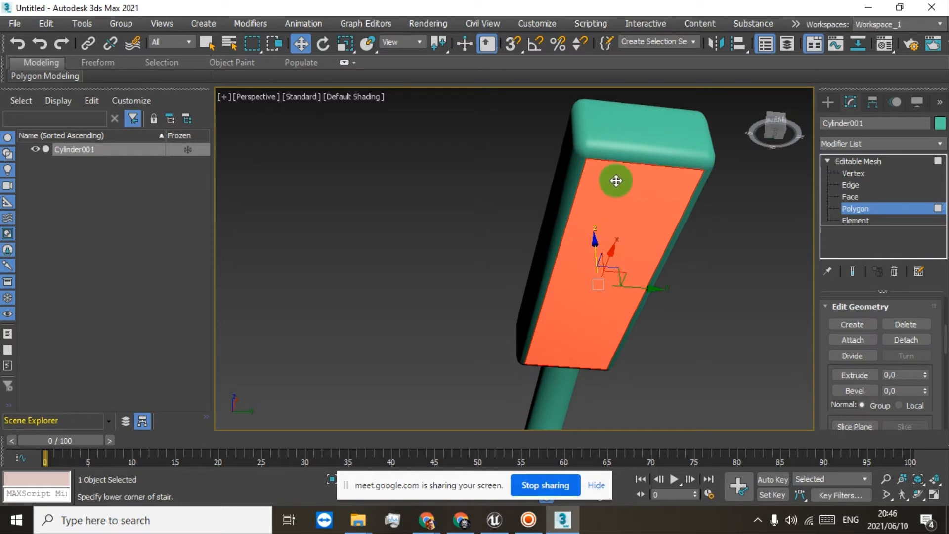
mouse_move(775, 131)
mouse_down()
mouse_move(798, 128)
mouse_move(247, 120)
mouse_move(258, 102)
mouse_move(796, 126)
mouse_move(756, 134)
mouse_move(767, 131)
mouse_up()
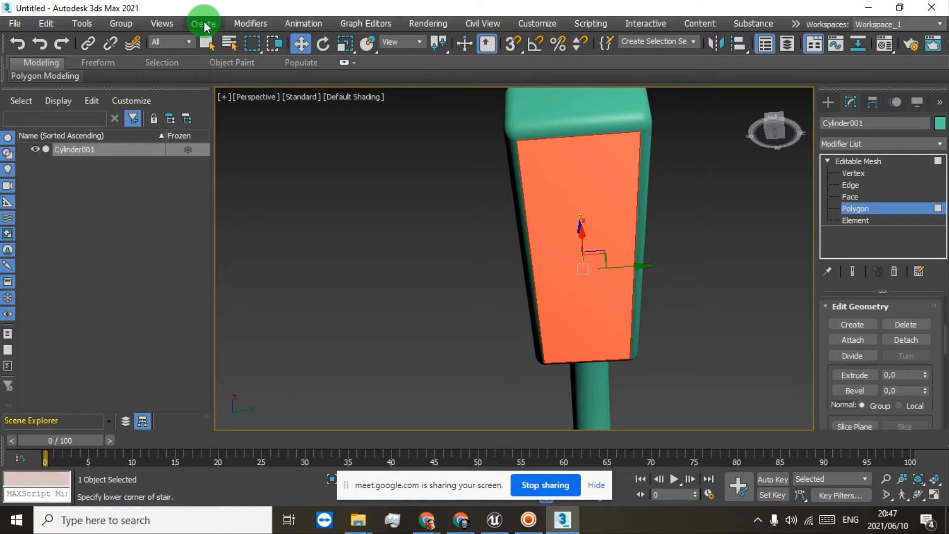
Open the Compact Material Editor and place its window so that all material parameters are visible beside the model.
click(248, 25)
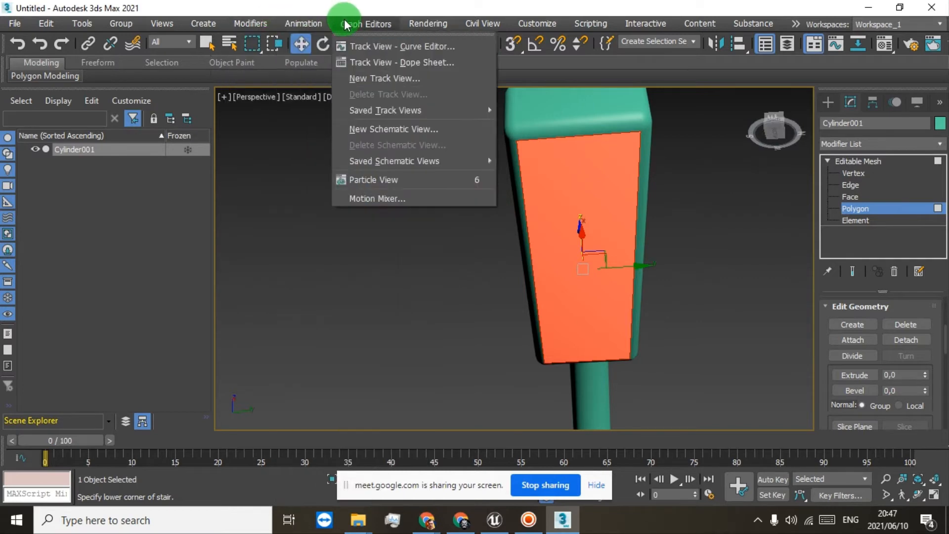
mouse_move(585, 286)
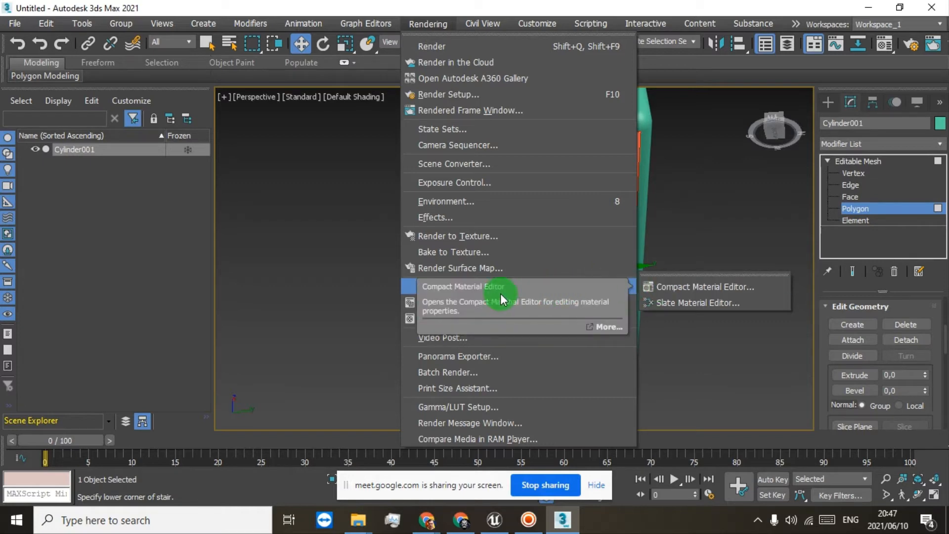
click(431, 25)
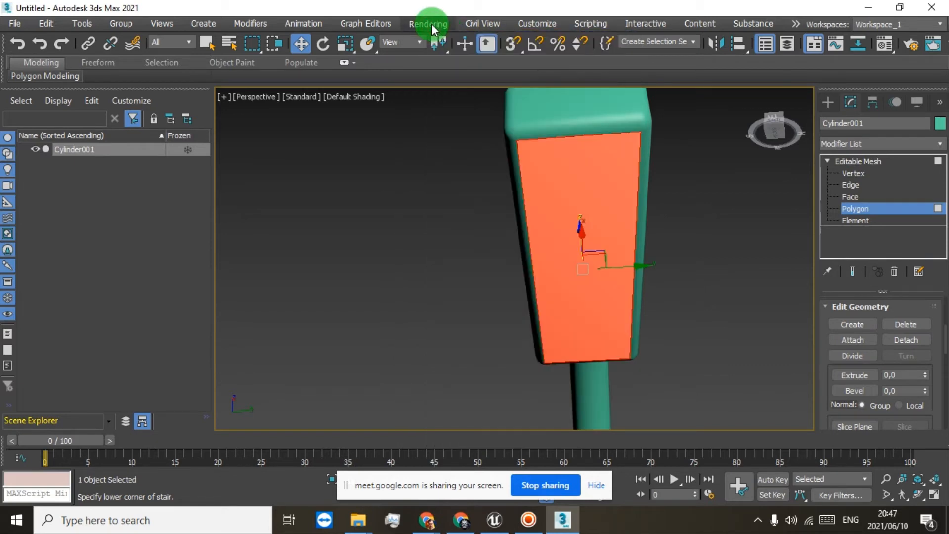
click(432, 25)
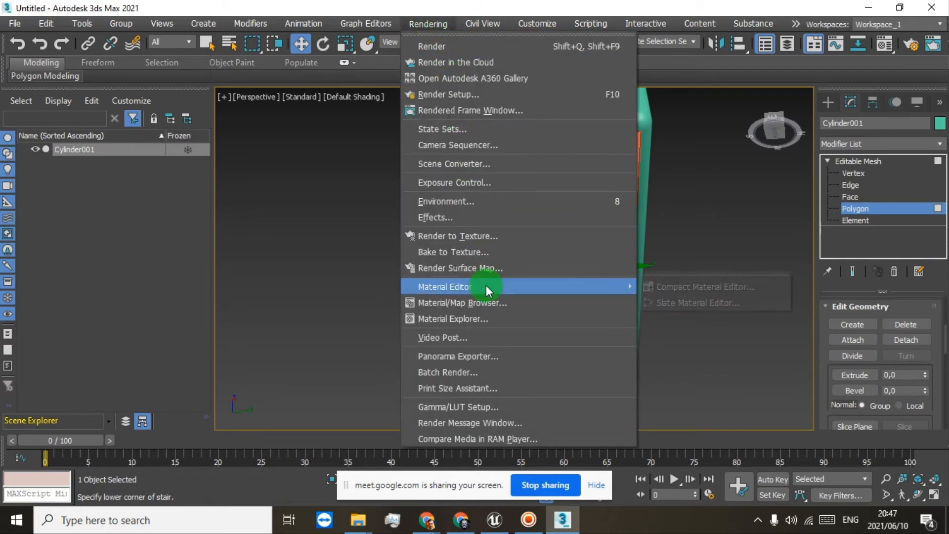
mouse_move(486, 288)
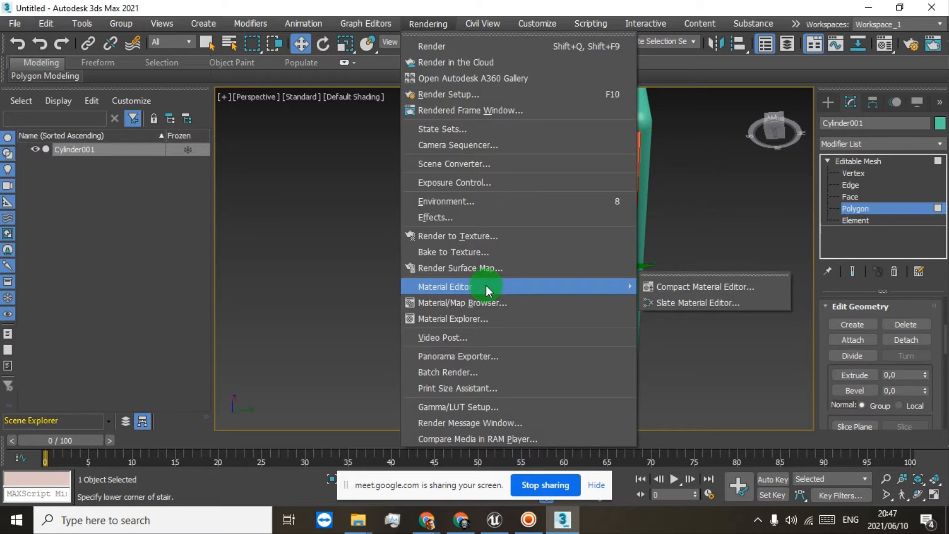
click(666, 289)
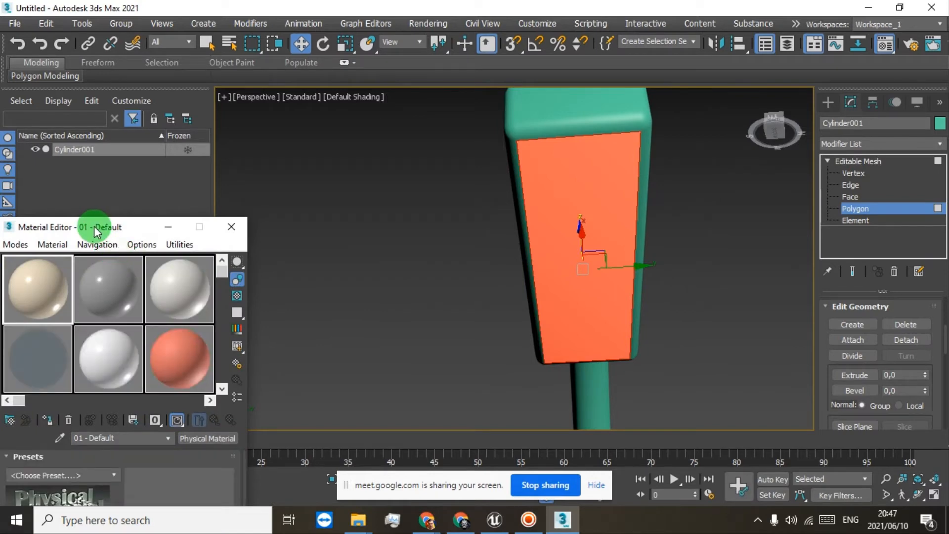
drag(94, 230, 156, 15)
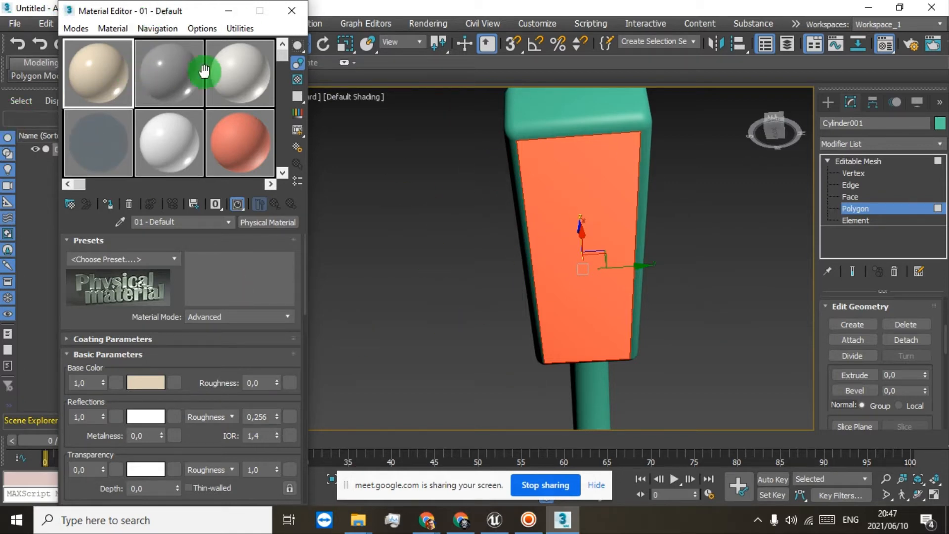
Look through the sample materials, including 02 - Default, 03 - Default, Wall Paint and Solid Glass.
click(162, 69)
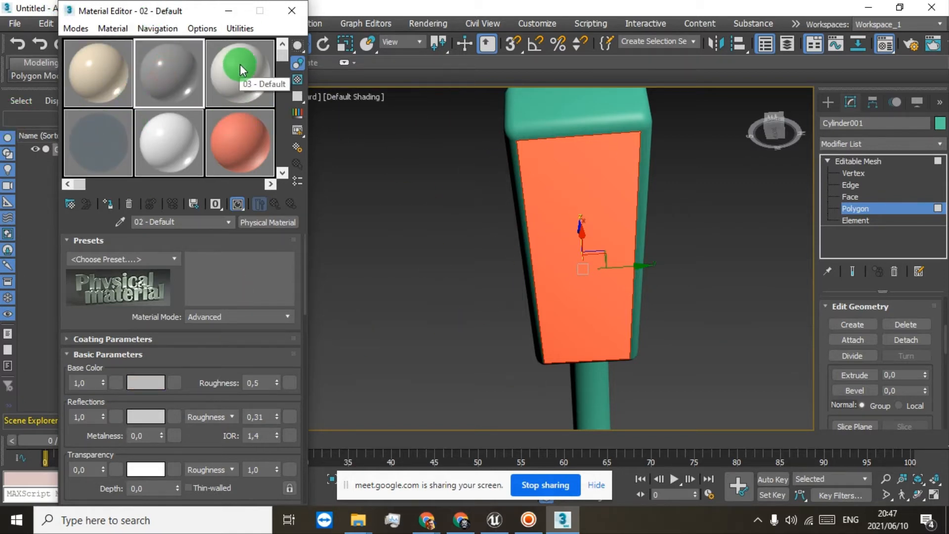
click(232, 66)
click(234, 126)
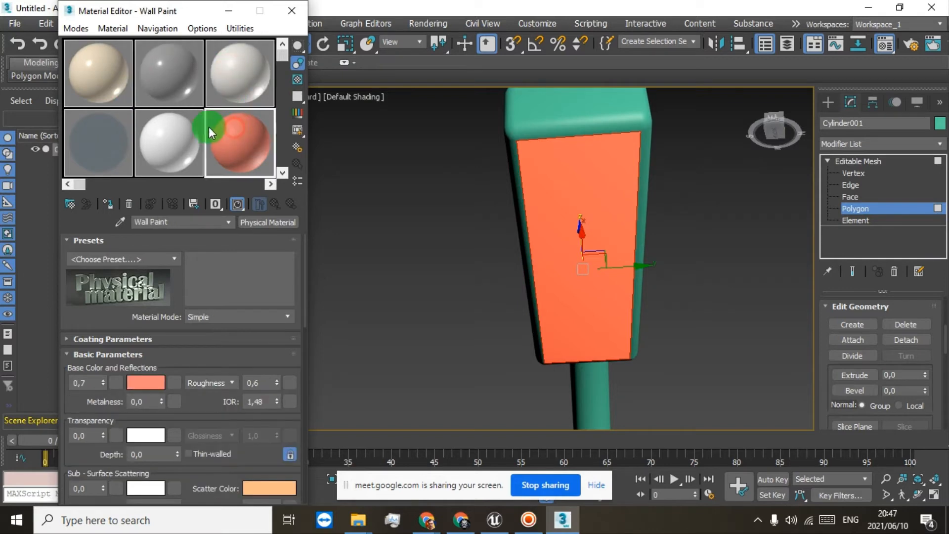
click(163, 122)
click(123, 134)
click(105, 59)
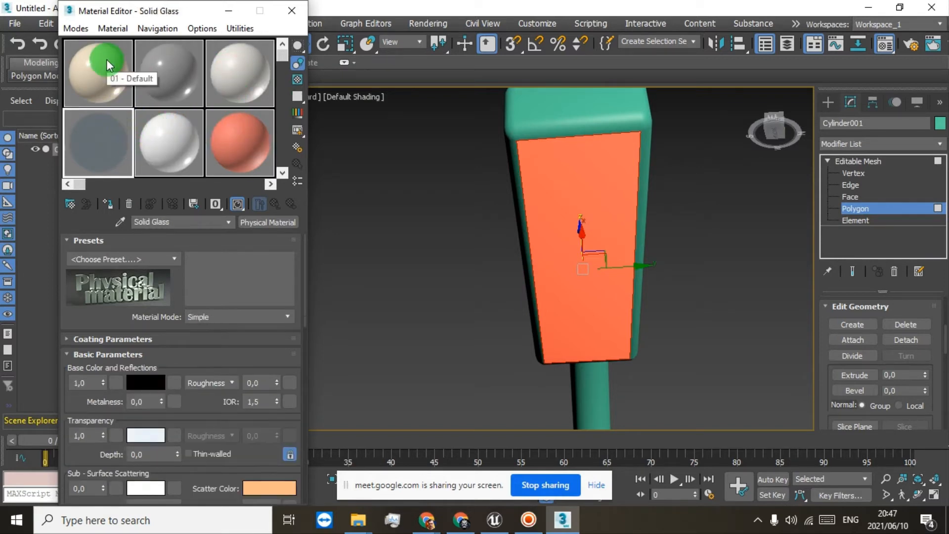
click(106, 132)
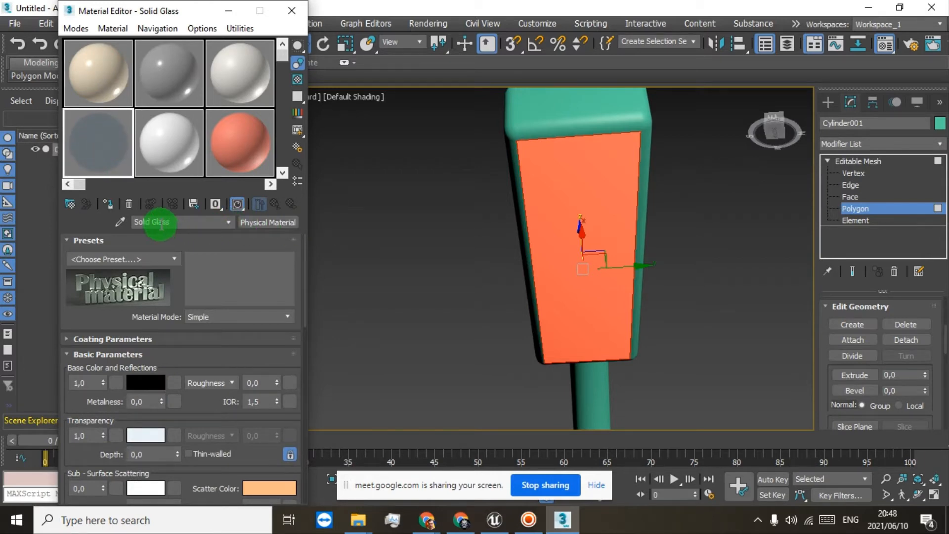
click(197, 222)
click(445, 189)
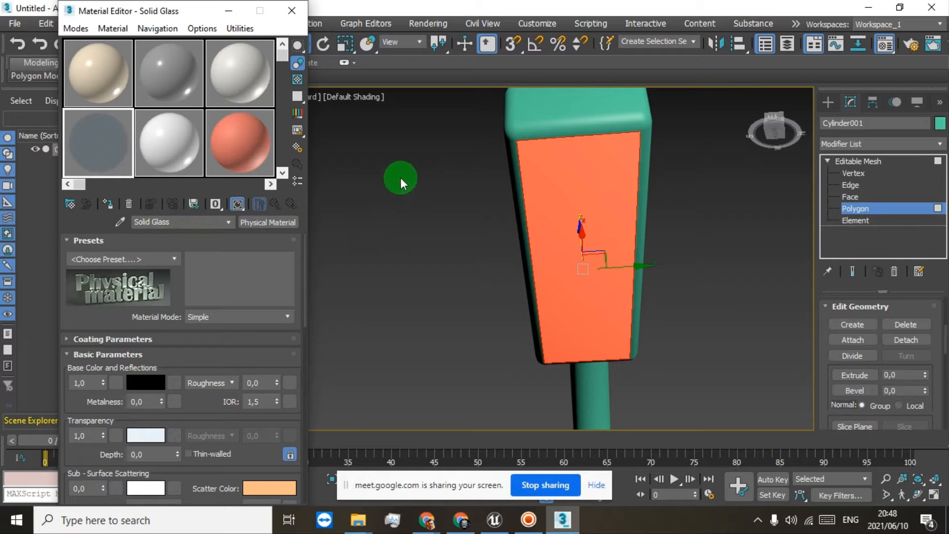
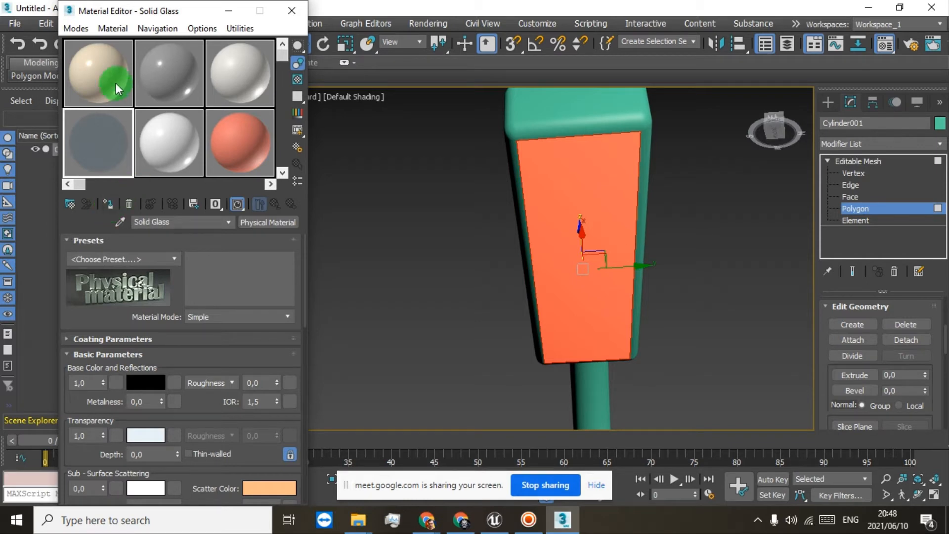
Assign the Solid Glass material to the current selection on the lamp head's underside.
click(102, 66)
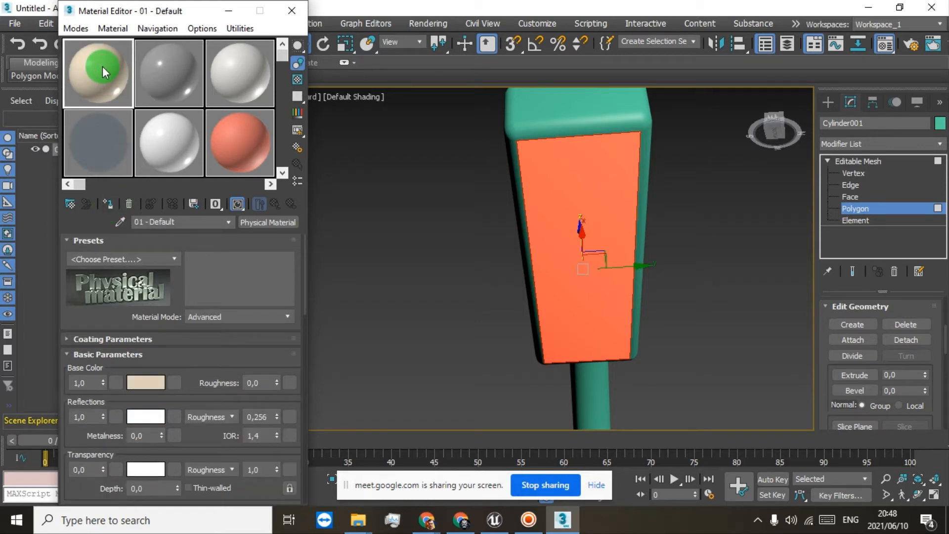
mouse_move(102, 67)
mouse_down()
mouse_move(588, 177)
mouse_move(565, 161)
mouse_move(553, 131)
mouse_move(572, 156)
mouse_move(556, 152)
mouse_up()
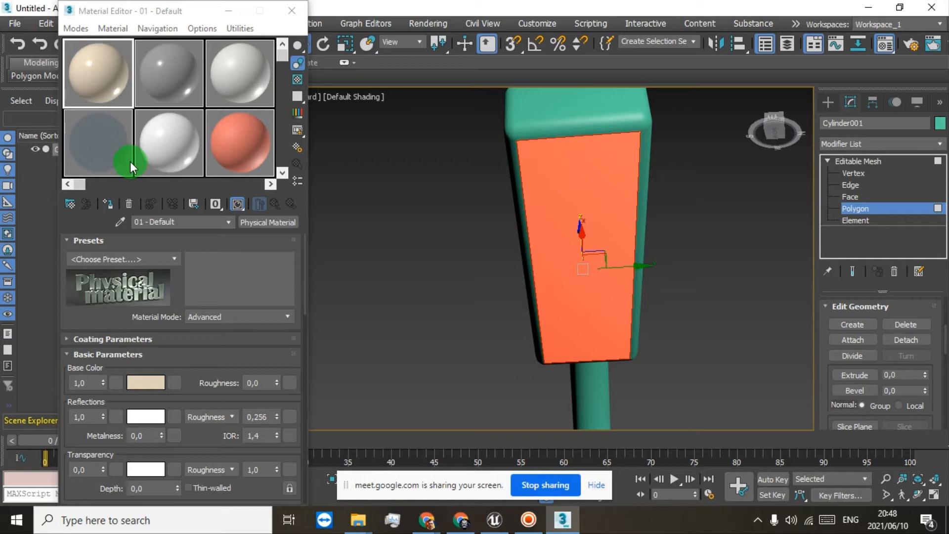
click(101, 148)
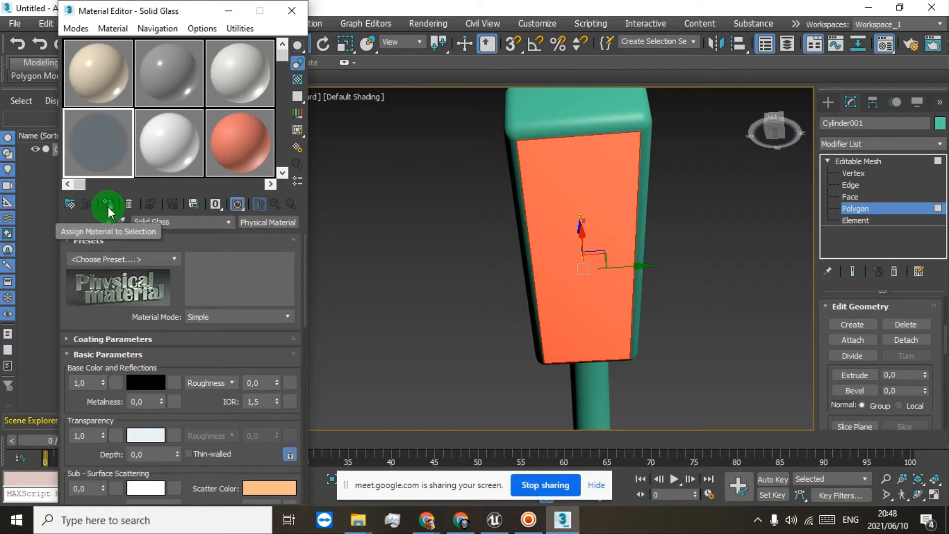
click(108, 212)
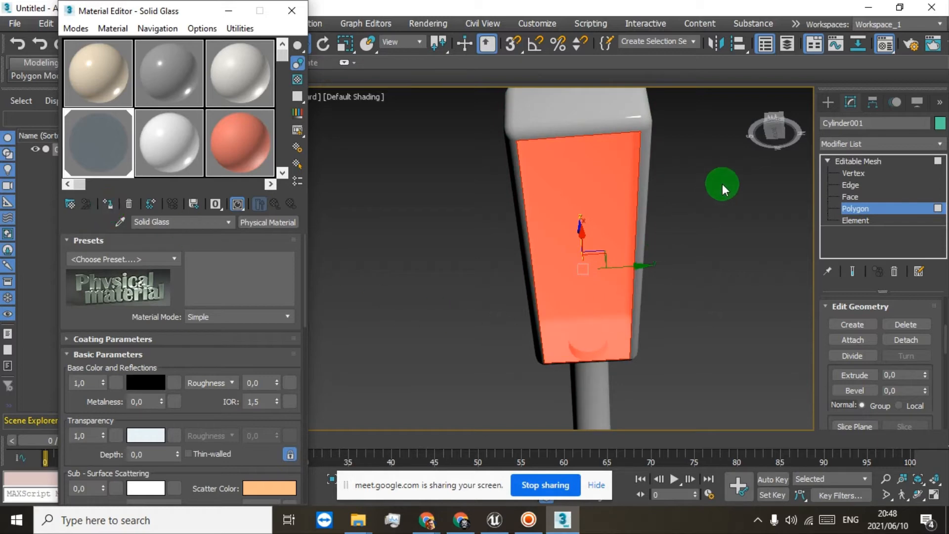
Examine the glass material on the lamp head from several angles, deselecting and reselecting the underside polygon.
drag(766, 127, 719, 130)
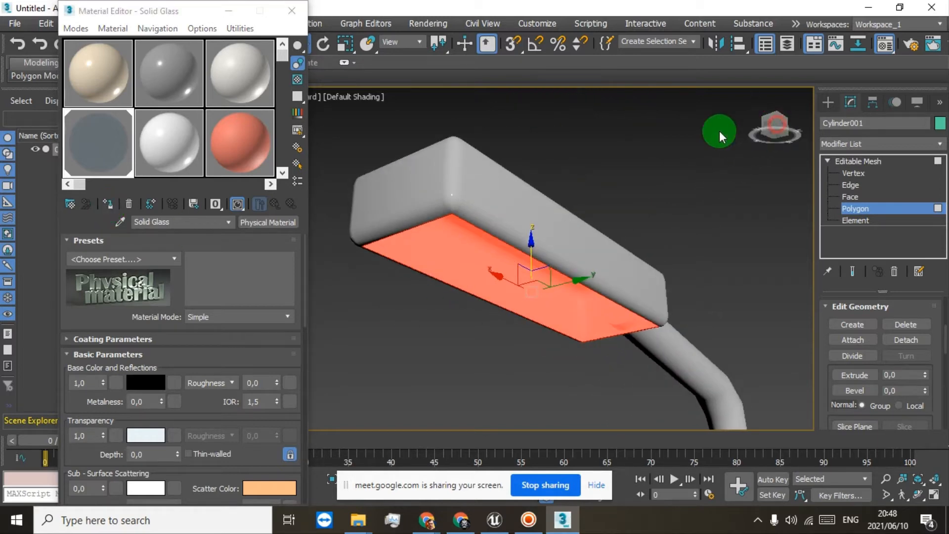
click(592, 170)
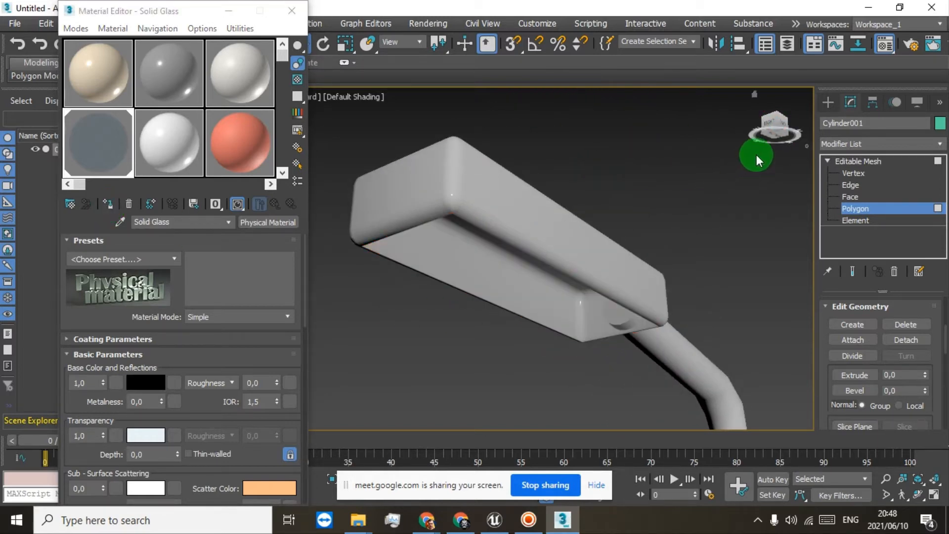
drag(768, 127, 262, 104)
click(650, 254)
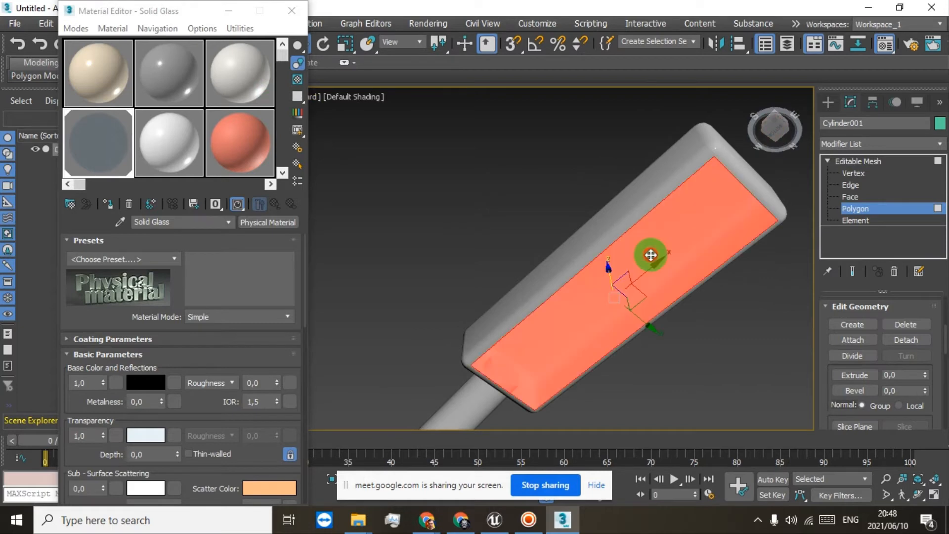
click(524, 221)
drag(776, 150, 773, 142)
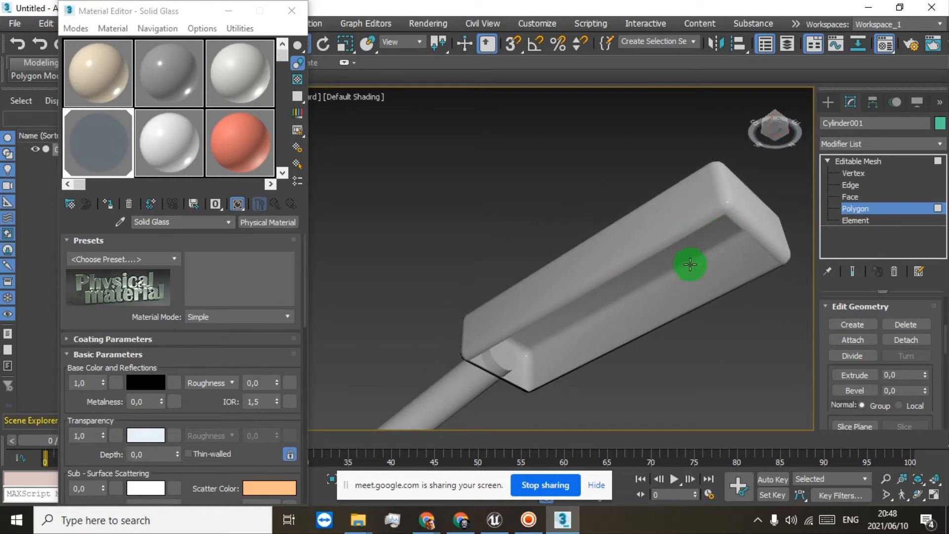
click(666, 275)
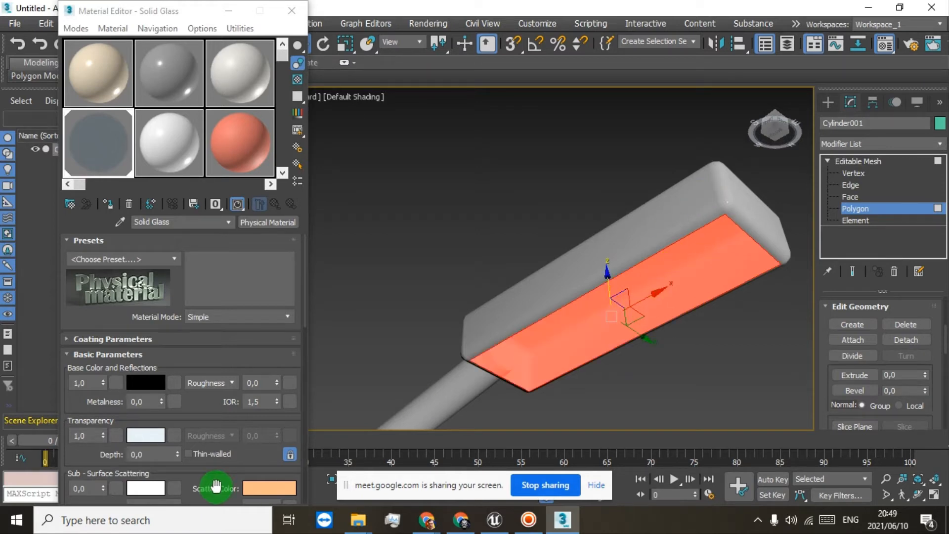
Try to select all polygons of the lamp head with a selection region around it.
drag(773, 134, 688, 174)
scroll(595, 238, down, 4)
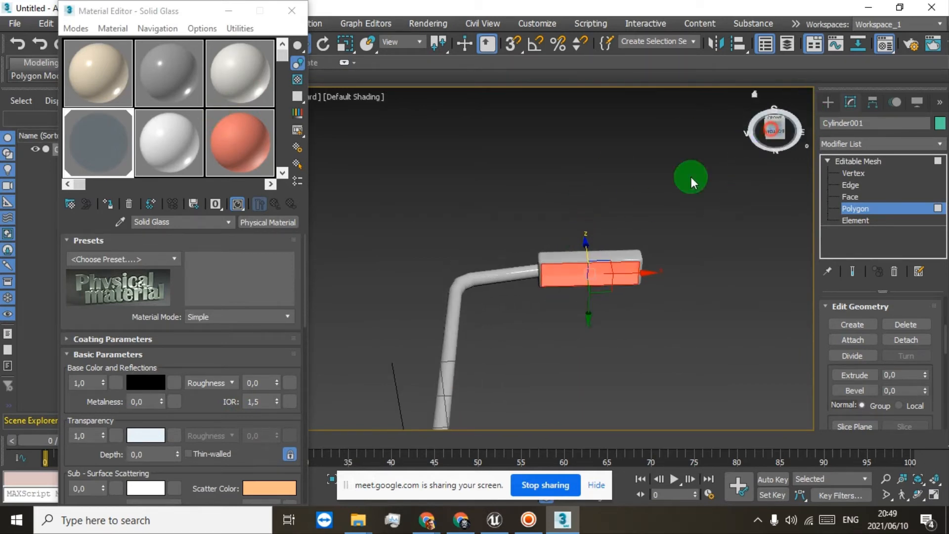
drag(549, 221, 675, 364)
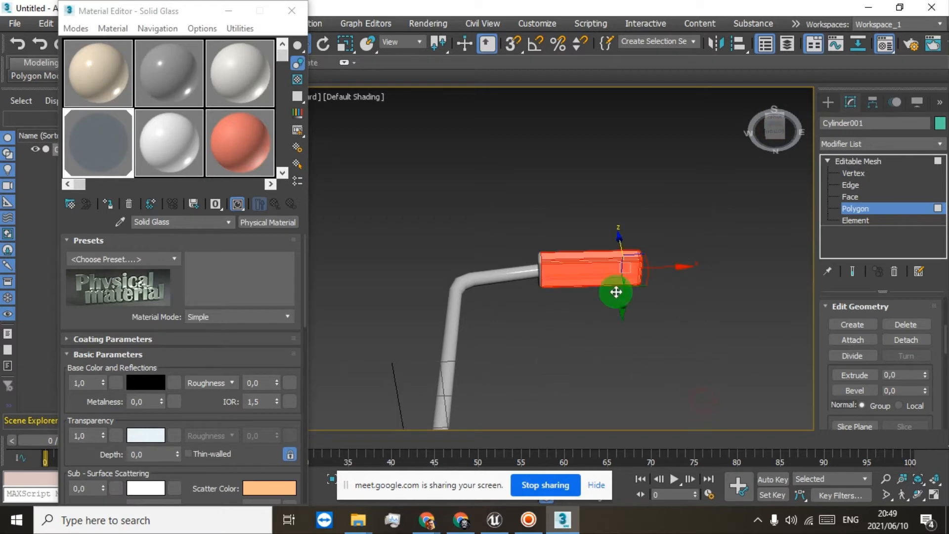
scroll(593, 281, up, 4)
scroll(464, 218, up, 5)
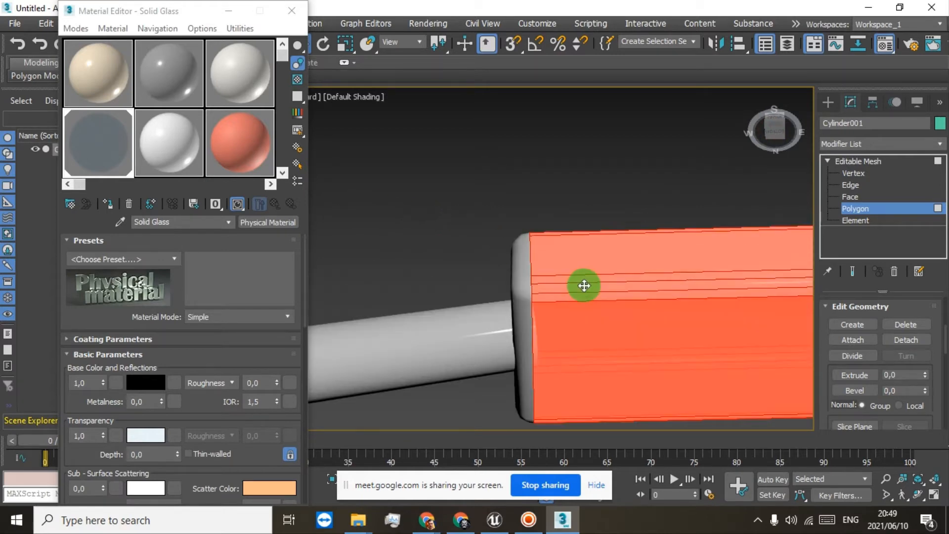
drag(523, 186, 700, 513)
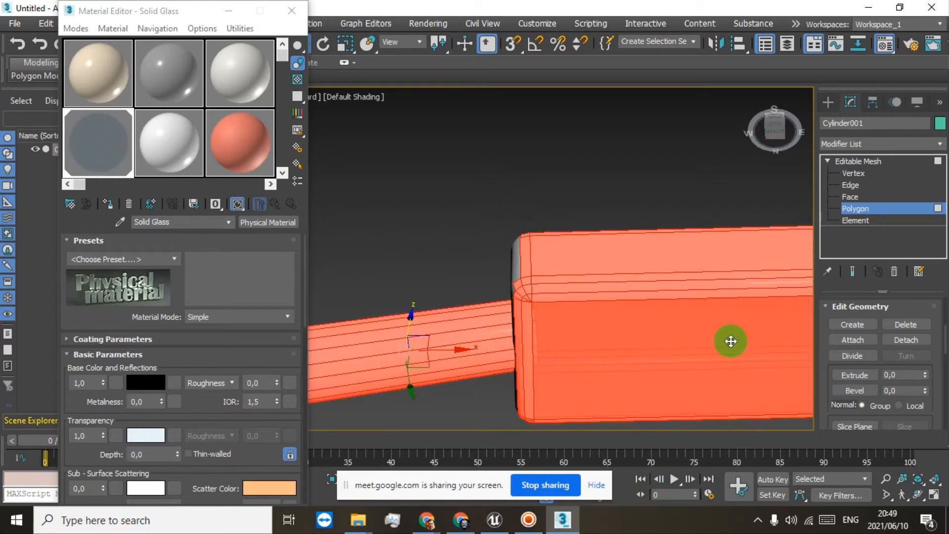
Select the whole lamp head at element level, assign the 02 - Default material to it and clear the selection.
click(850, 219)
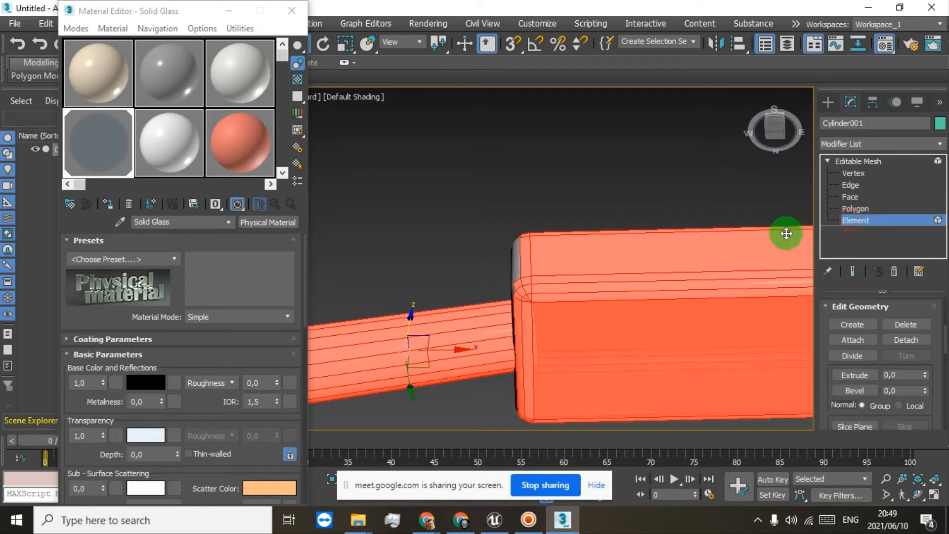
click(585, 261)
scroll(596, 269, down, 4)
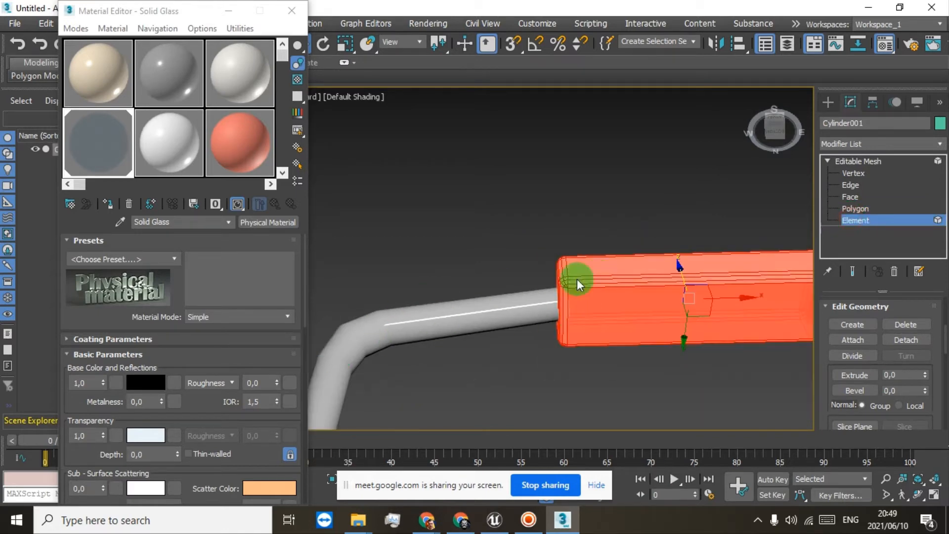
drag(772, 124, 670, 138)
scroll(759, 141, up, 2)
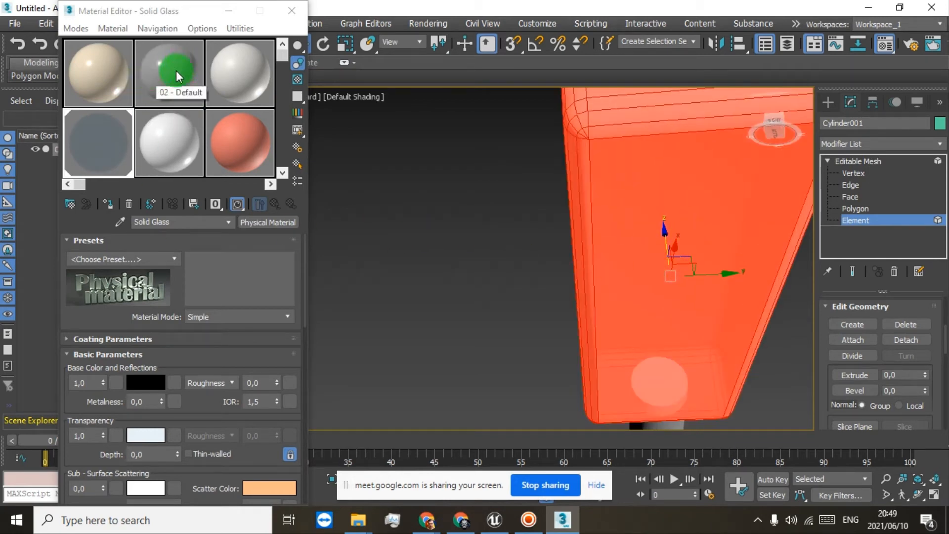
drag(175, 70, 359, 189)
scroll(689, 277, down, 3)
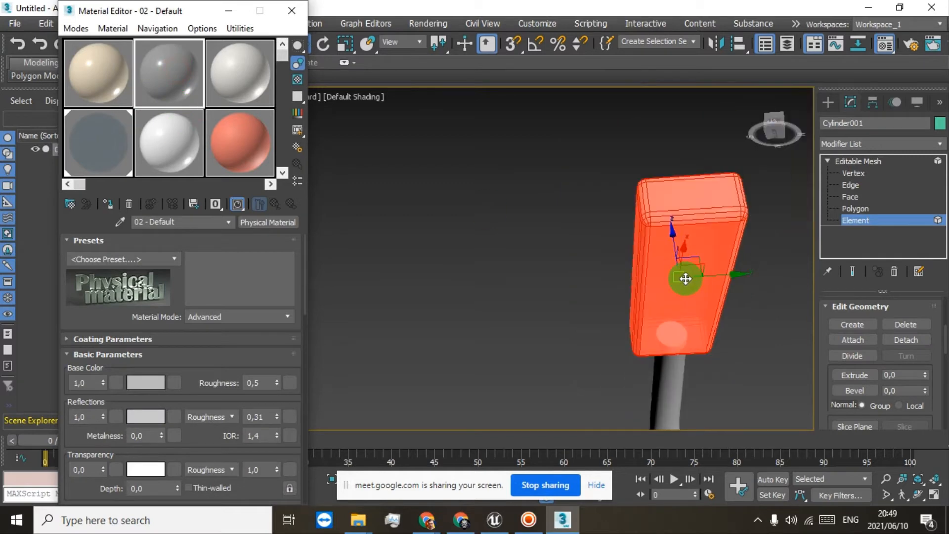
scroll(685, 279, up, 3)
scroll(677, 277, down, 2)
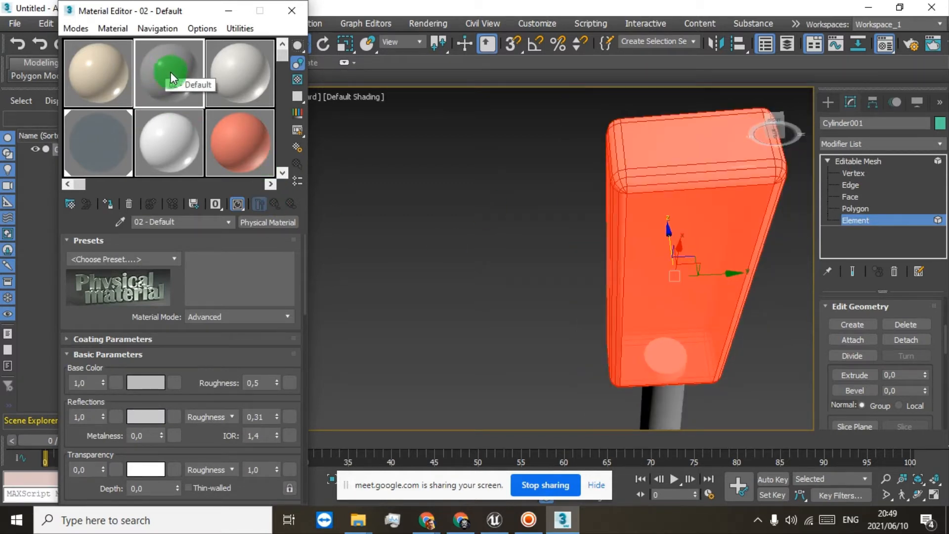
click(110, 201)
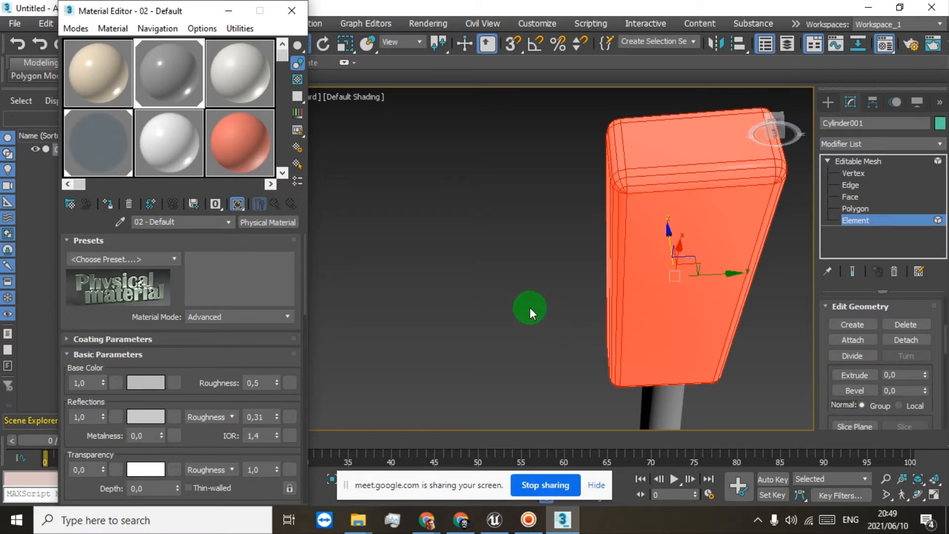
click(525, 303)
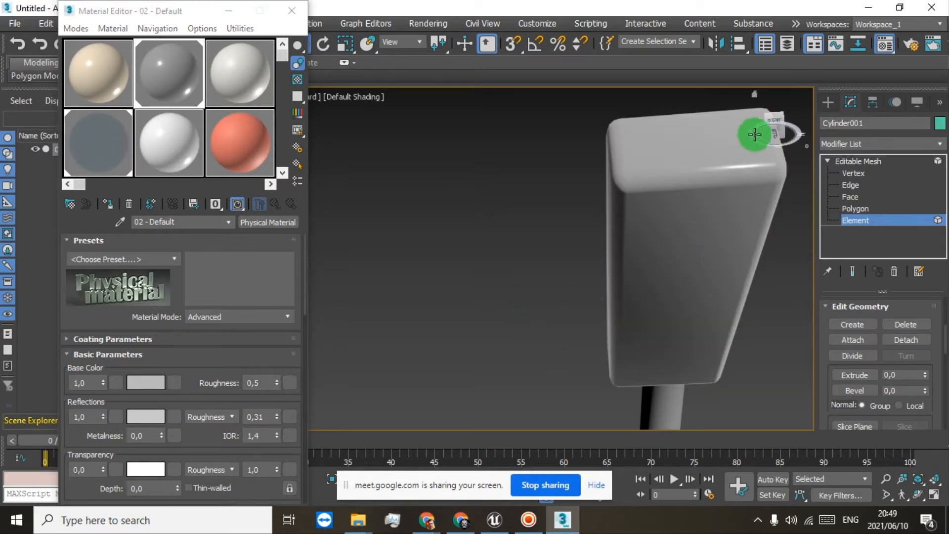
Select the lamp head element again, assign the Wall Paint material to it and clear the selection.
drag(756, 134, 787, 144)
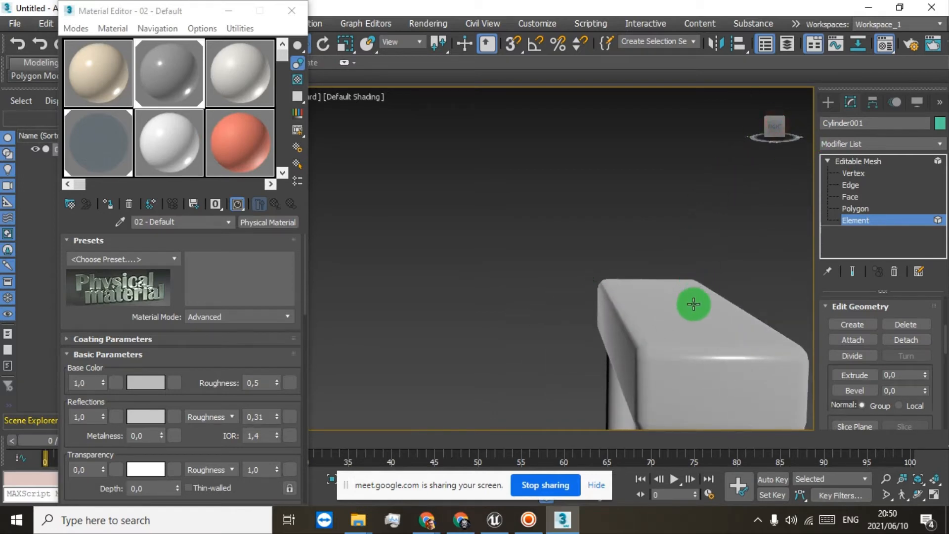
click(684, 318)
click(221, 144)
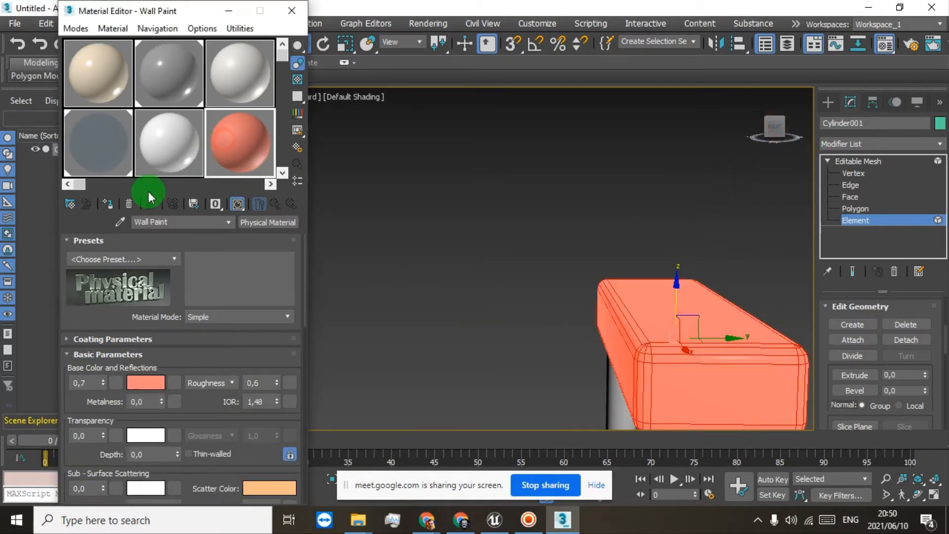
click(110, 204)
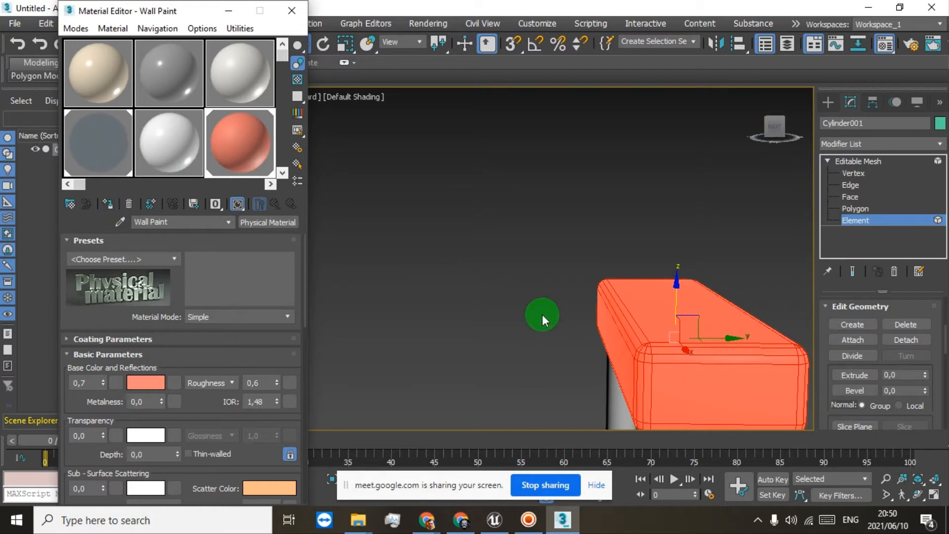
click(534, 308)
Select only the polygon on the lamp head's underside and assign the Solid Glass material to it.
drag(776, 128, 735, 97)
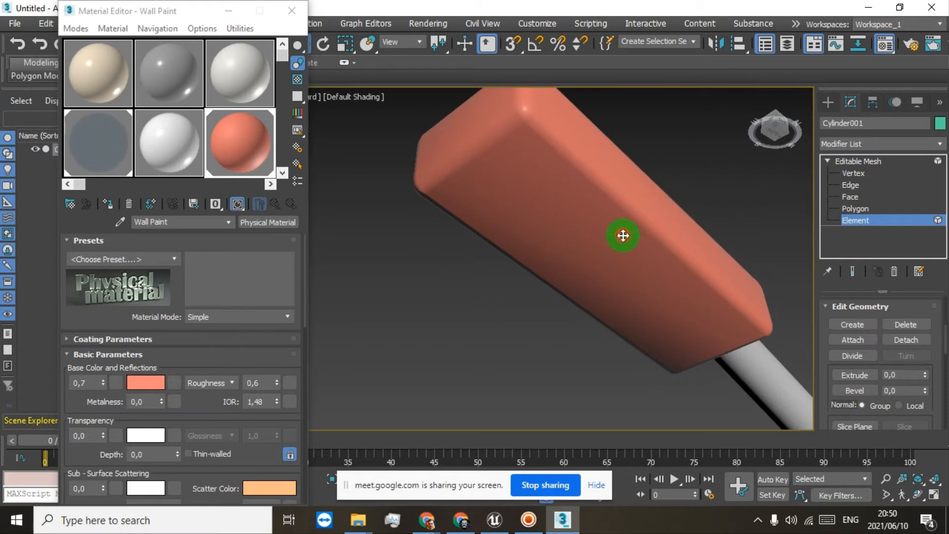
click(622, 236)
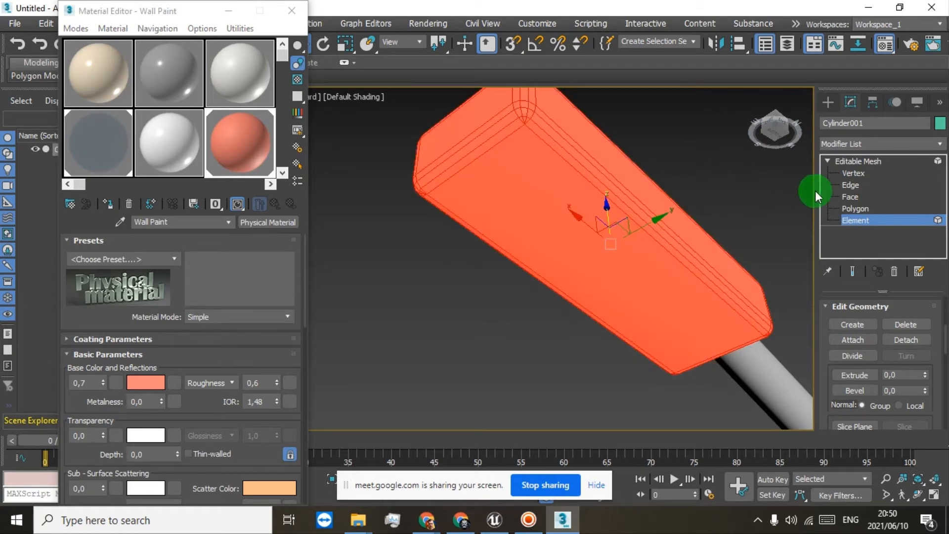
click(860, 210)
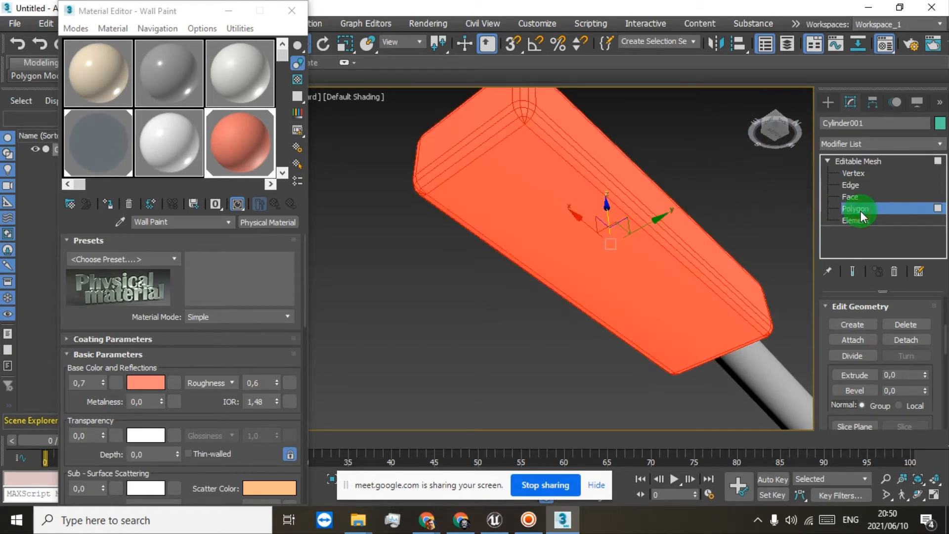
click(679, 118)
click(520, 172)
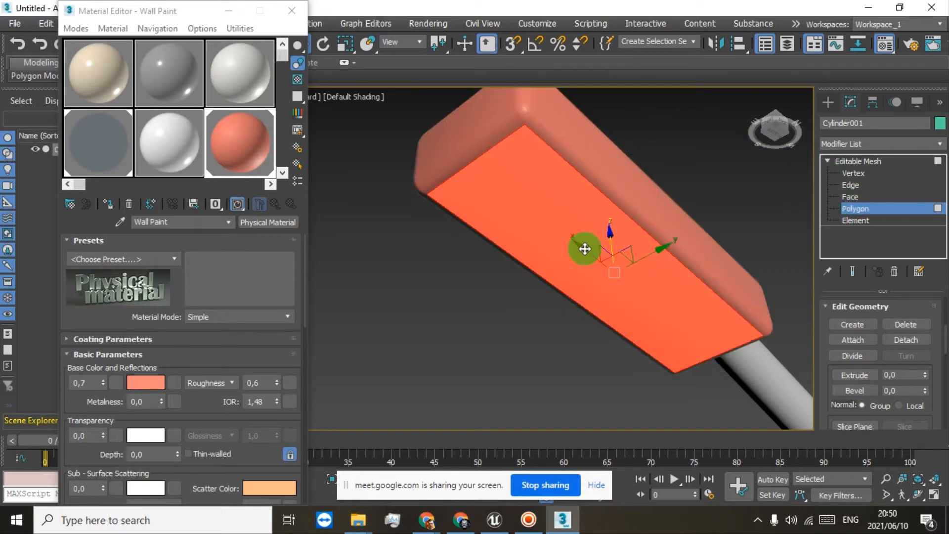
click(102, 147)
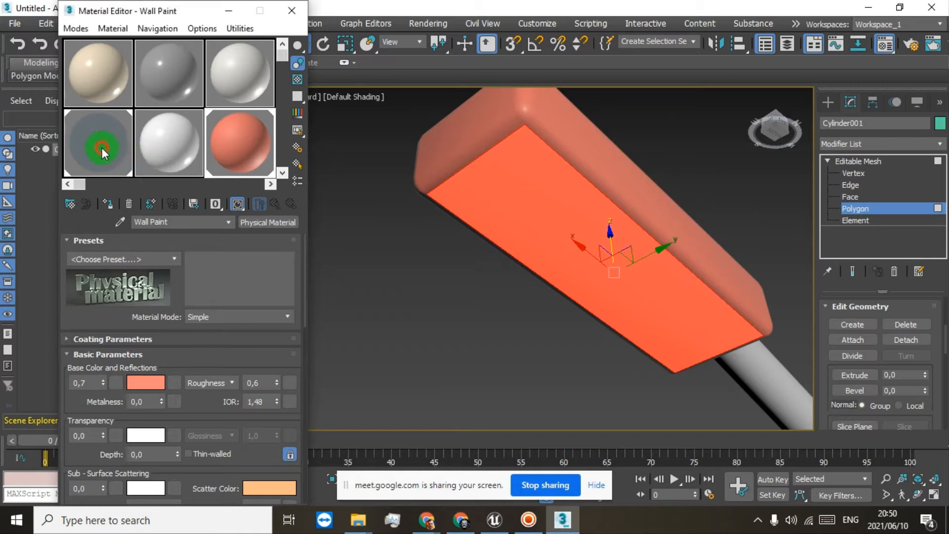
click(108, 203)
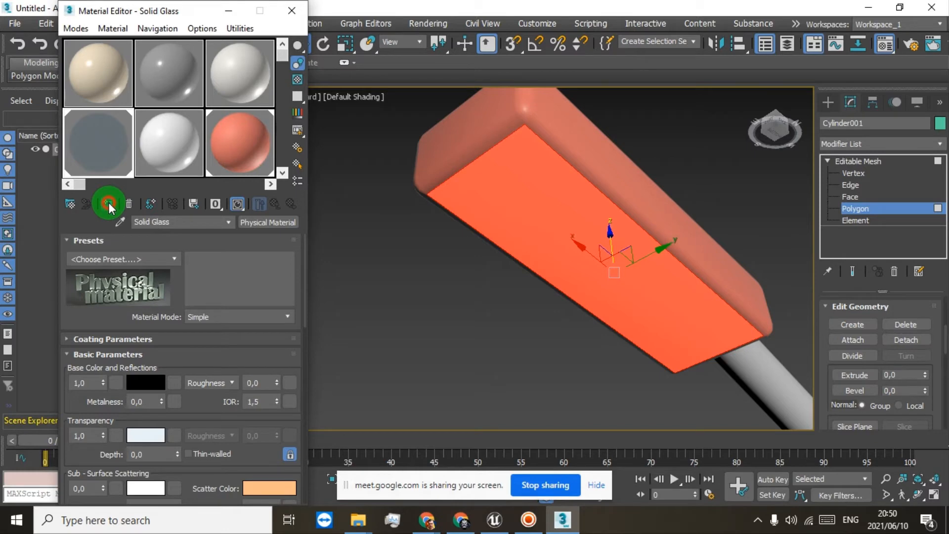
click(451, 284)
Examine the Wall Paint housing, glass underside and pole end inside the lamp head from several angles and distances.
click(784, 118)
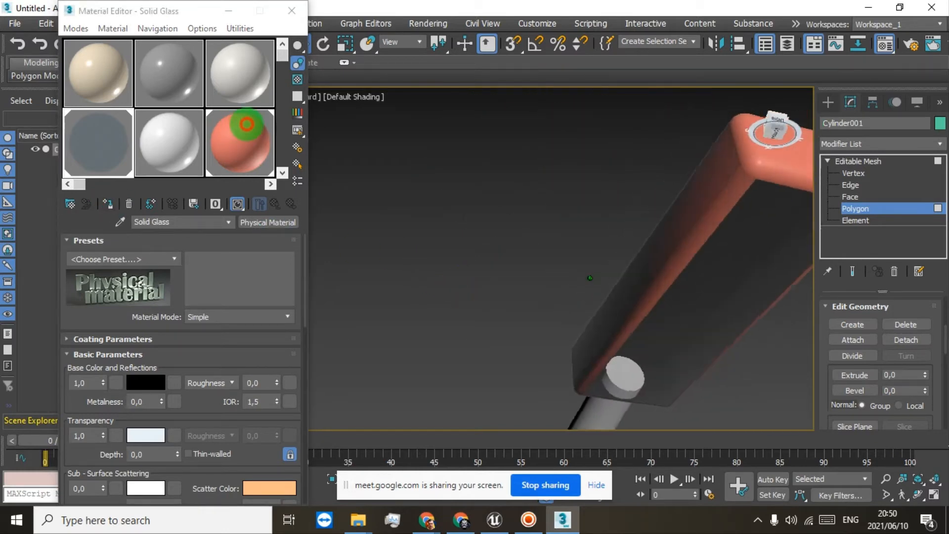
drag(247, 124, 222, 117)
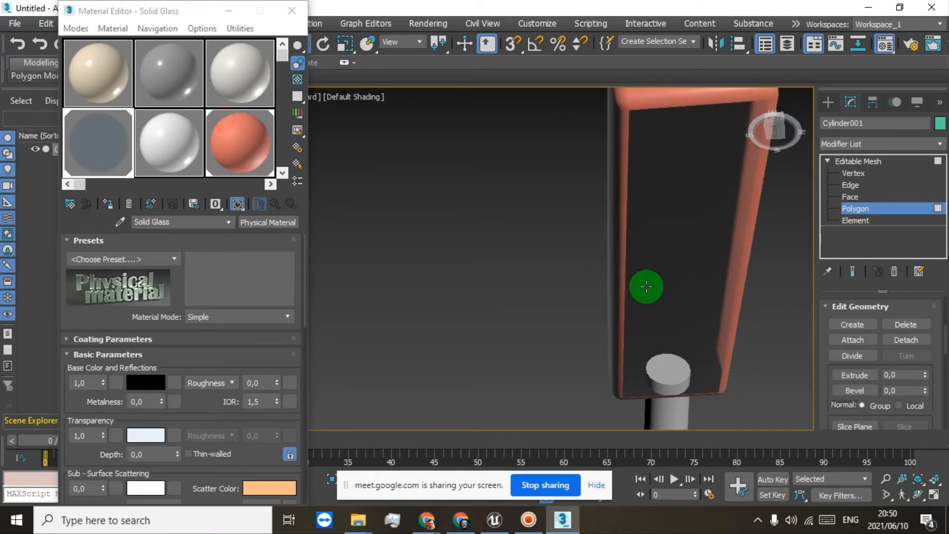
scroll(645, 286, down, 5)
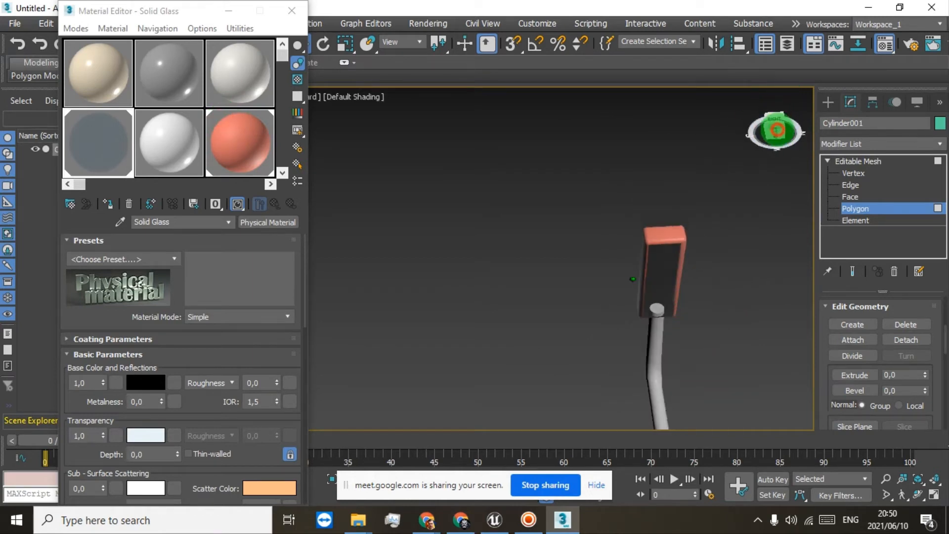
drag(777, 129, 786, 153)
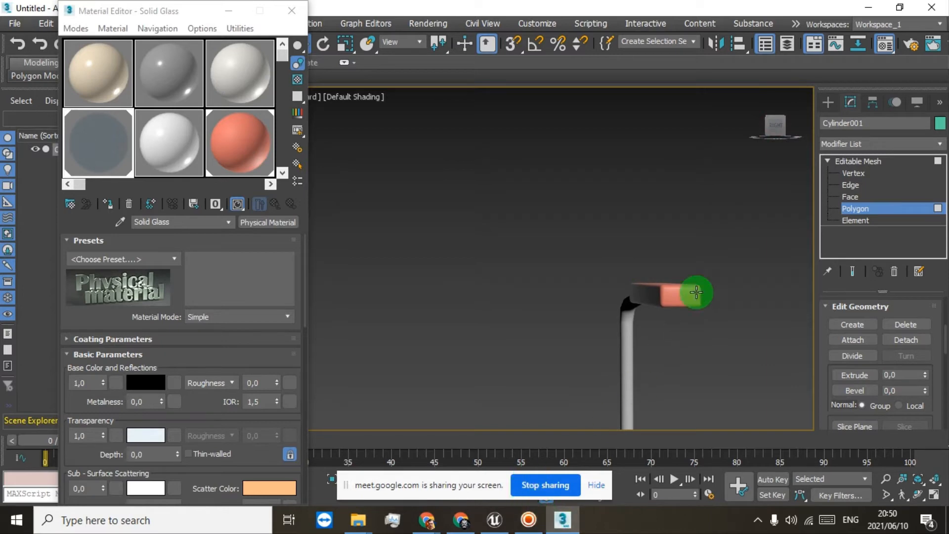
drag(776, 131, 756, 94)
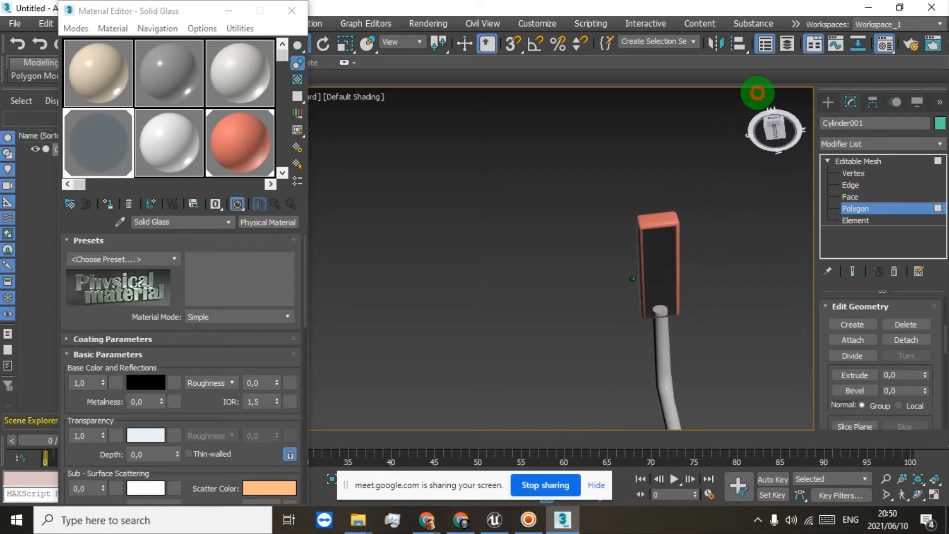
scroll(657, 315, up, 6)
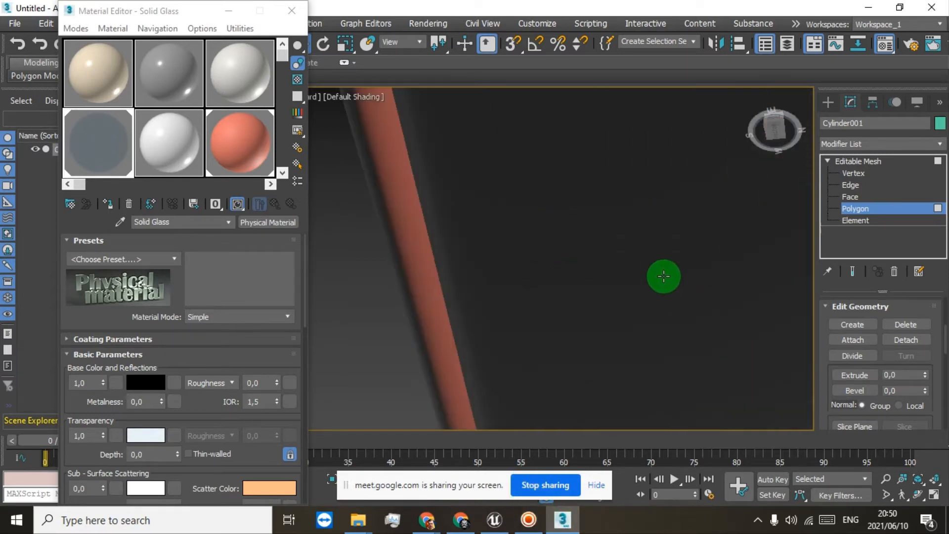
scroll(662, 275, down, 4)
click(773, 120)
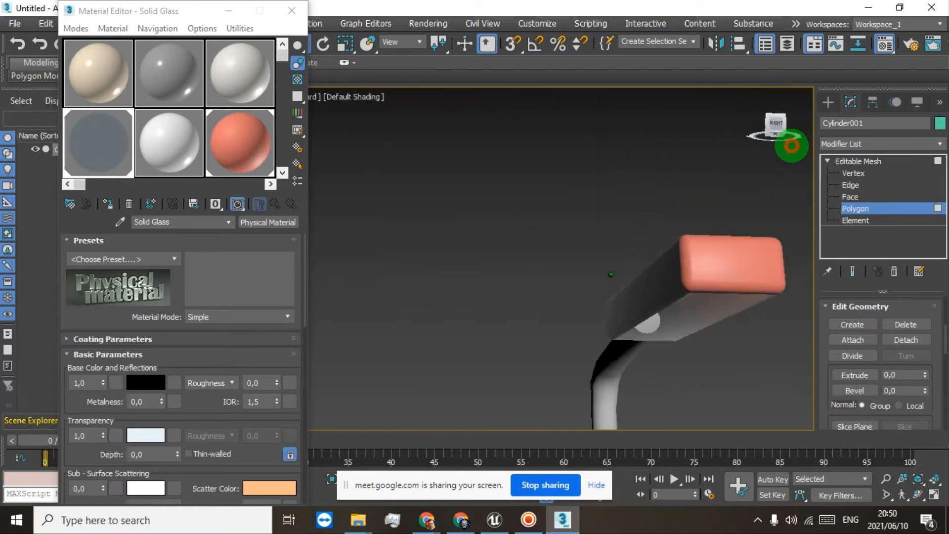
middle_drag(633, 324, 675, 118)
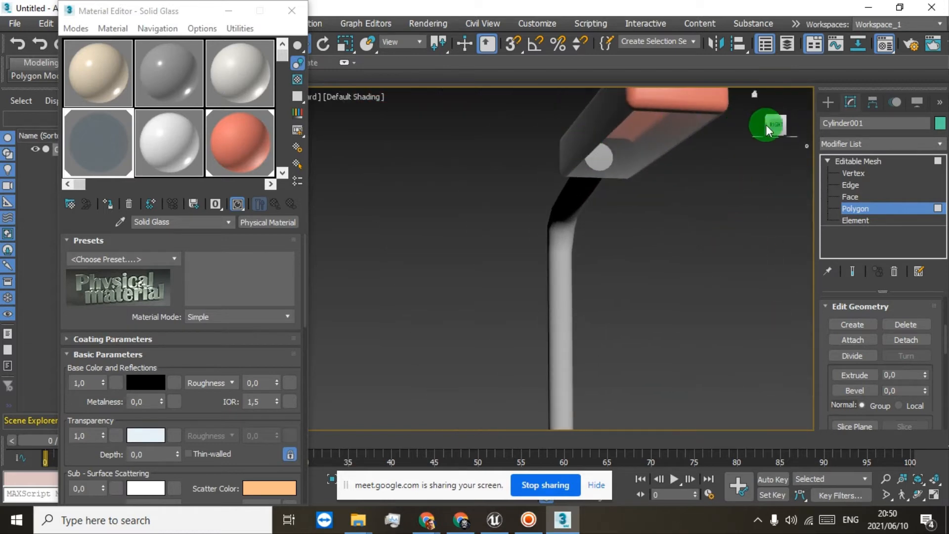
drag(763, 123, 584, 248)
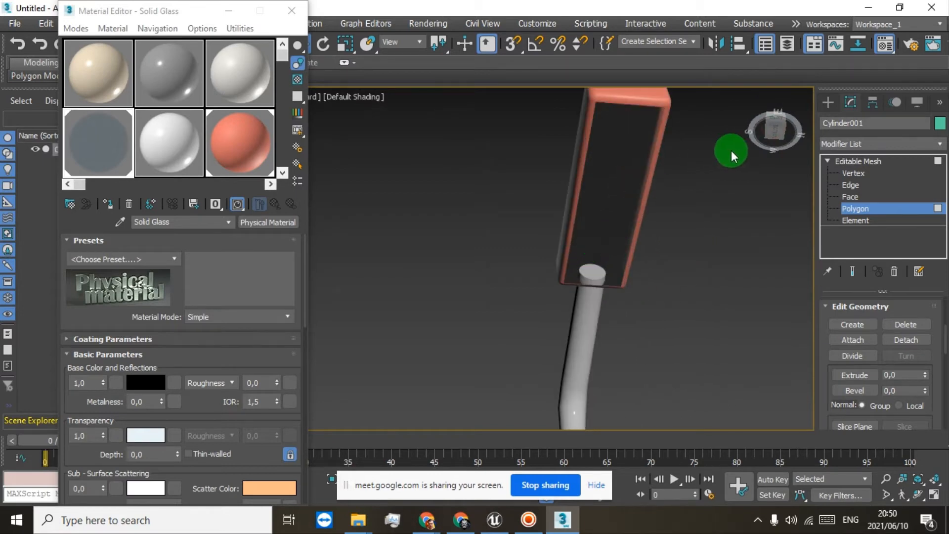
mouse_move(775, 125)
mouse_down()
mouse_move(755, 132)
mouse_move(762, 131)
mouse_up()
scroll(605, 188, up, 3)
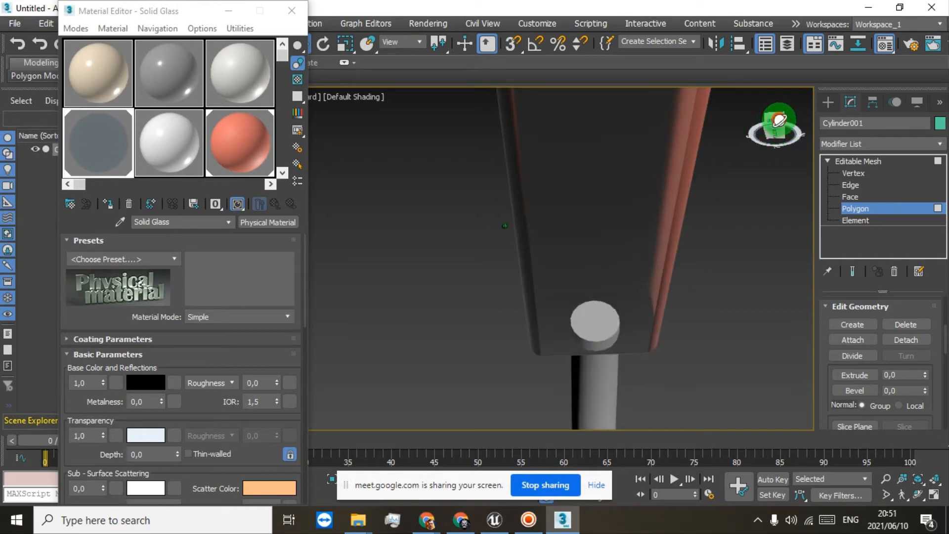
drag(779, 121, 773, 116)
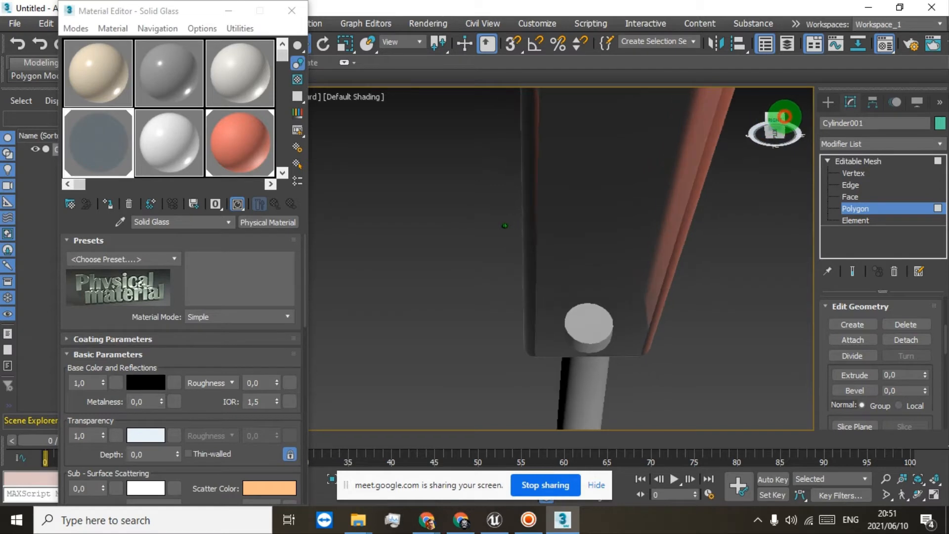
Create a standard sphere with a radius of about 3.8 on the grid in front of the pole's base.
click(242, 19)
click(202, 23)
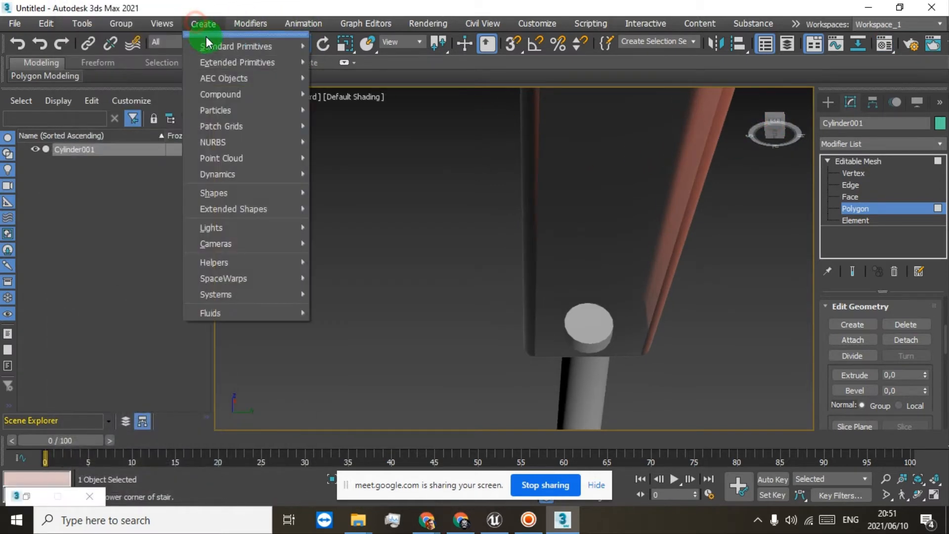
mouse_move(213, 48)
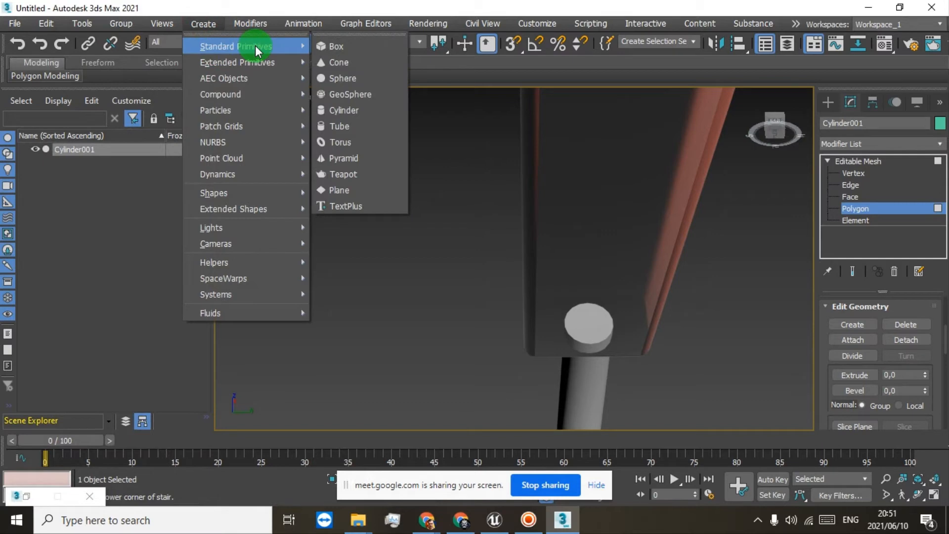
click(328, 76)
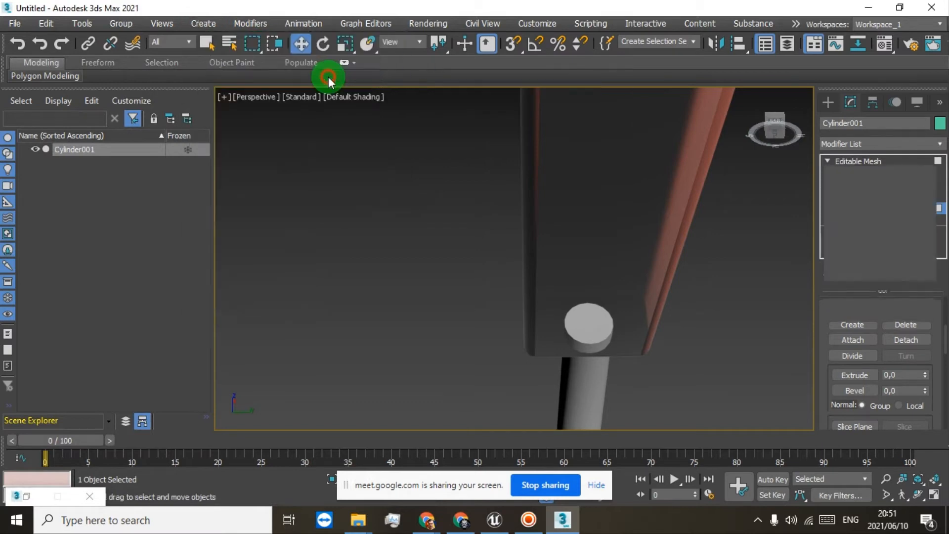
scroll(593, 271, down, 5)
drag(773, 131, 776, 165)
middle_drag(651, 339, 639, 154)
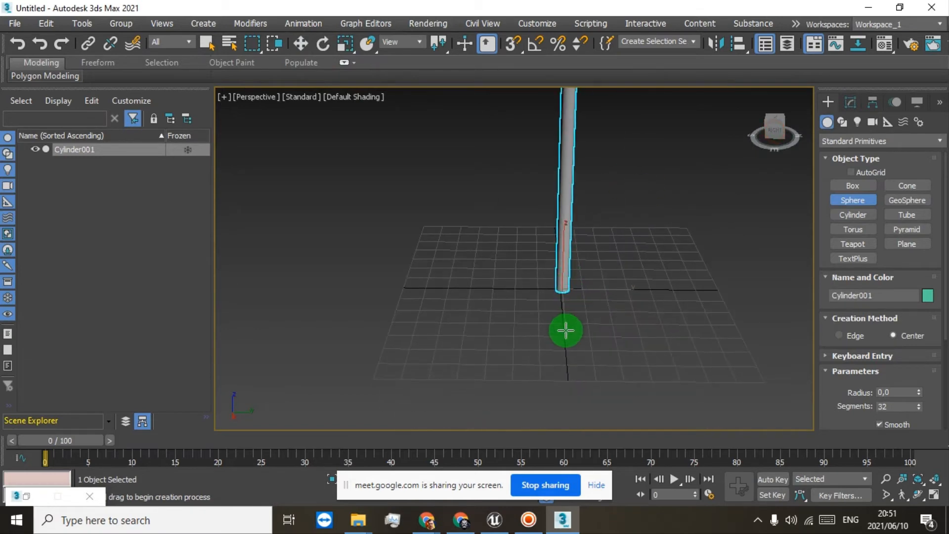
drag(565, 331, 564, 338)
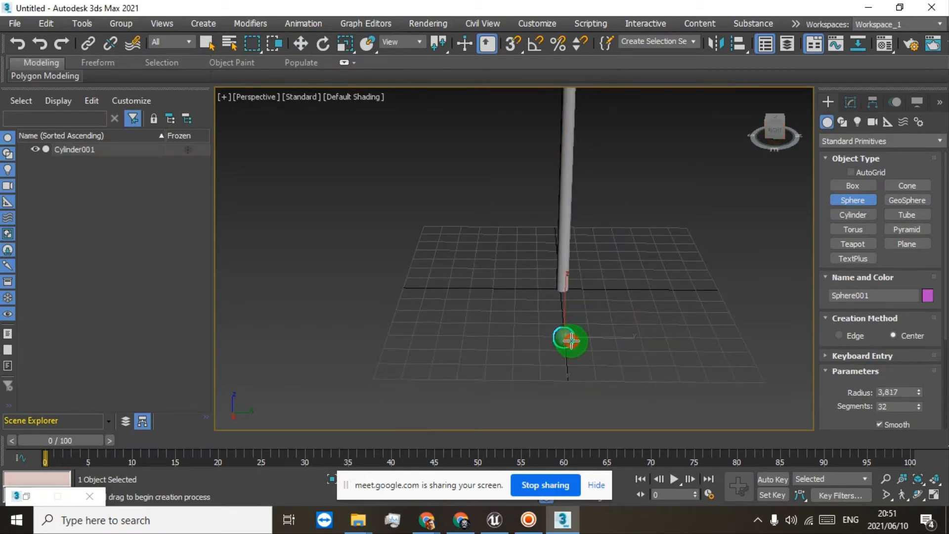
drag(570, 341, 568, 339)
Move the sphere up to the lamp head's underside near the pole's end, inspect it there and delete it.
key(w)
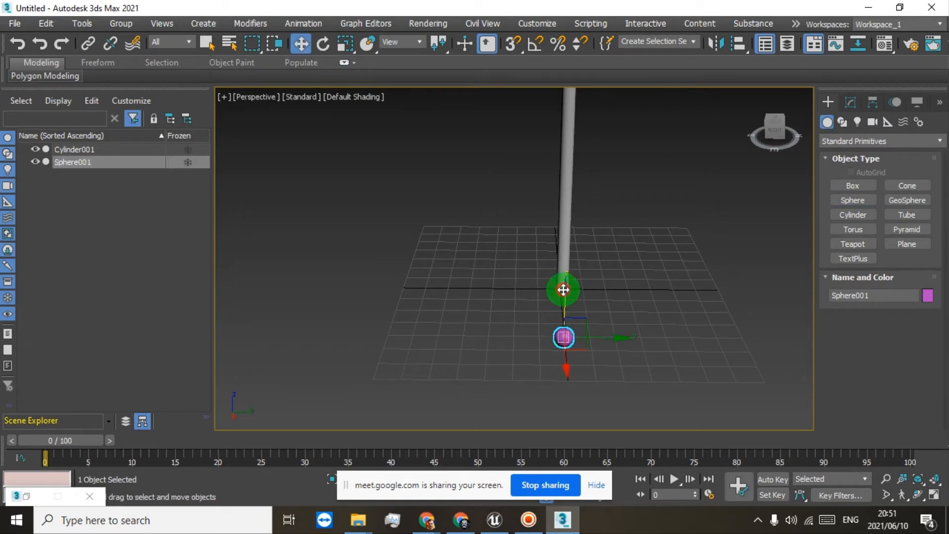
drag(564, 289, 576, 2)
drag(773, 132, 517, 279)
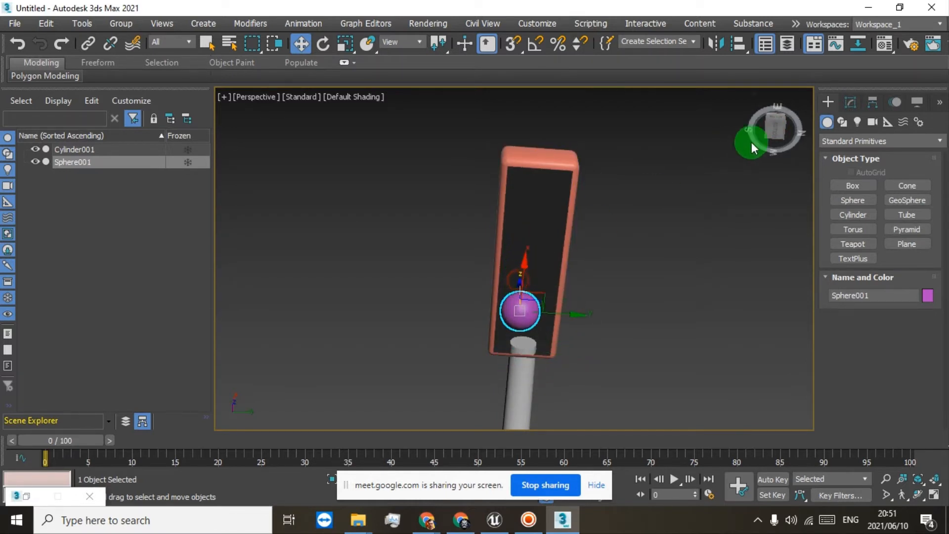
click(773, 120)
middle_drag(601, 161, 571, 330)
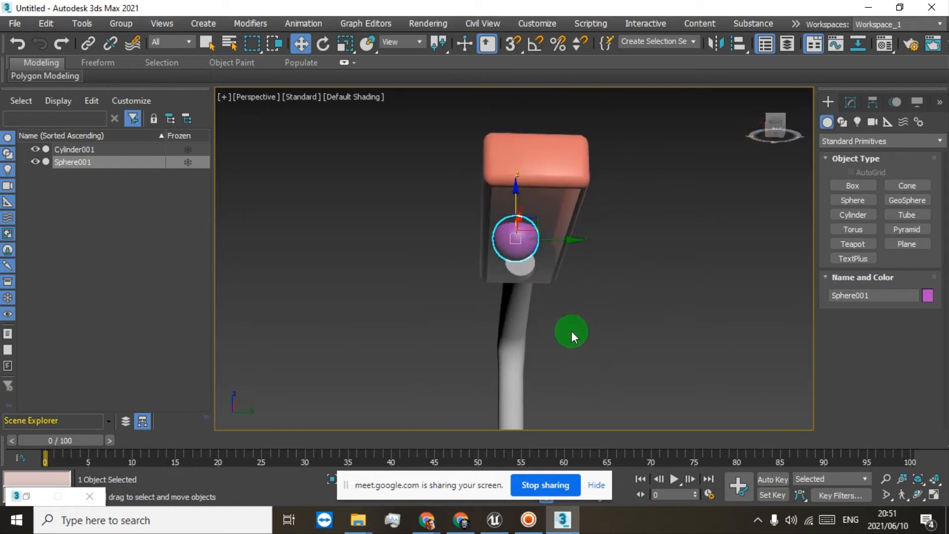
key(Delete)
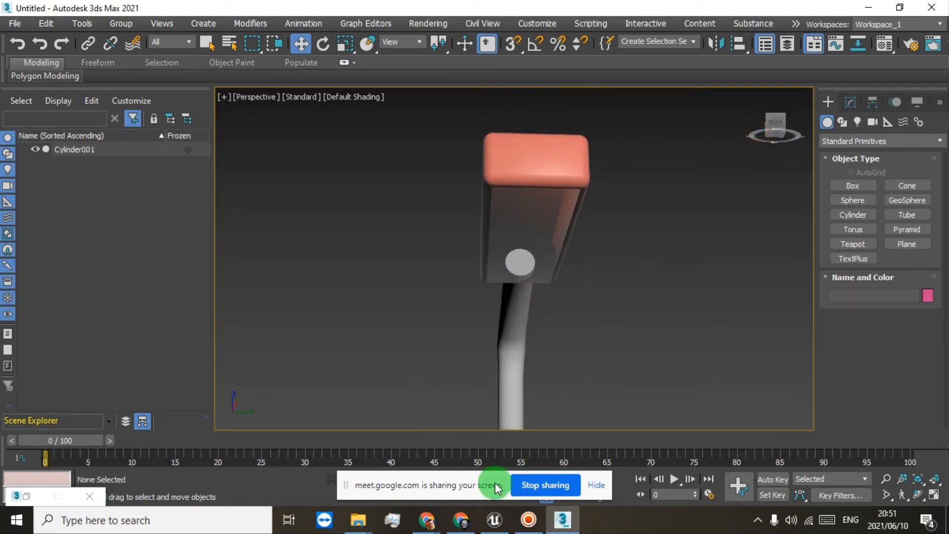
Switch to Chrome and run a Google image search for "lamp texture" in a new tab.
click(429, 517)
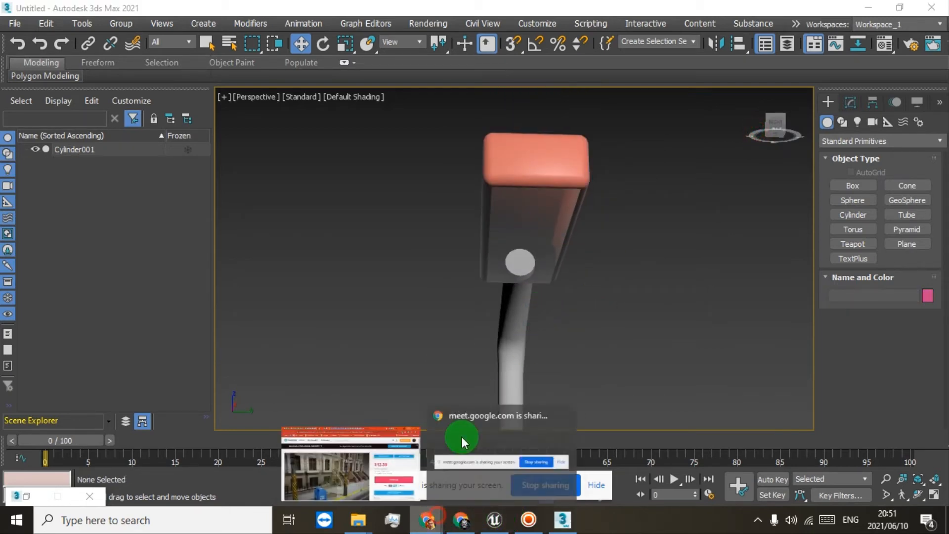
click(392, 459)
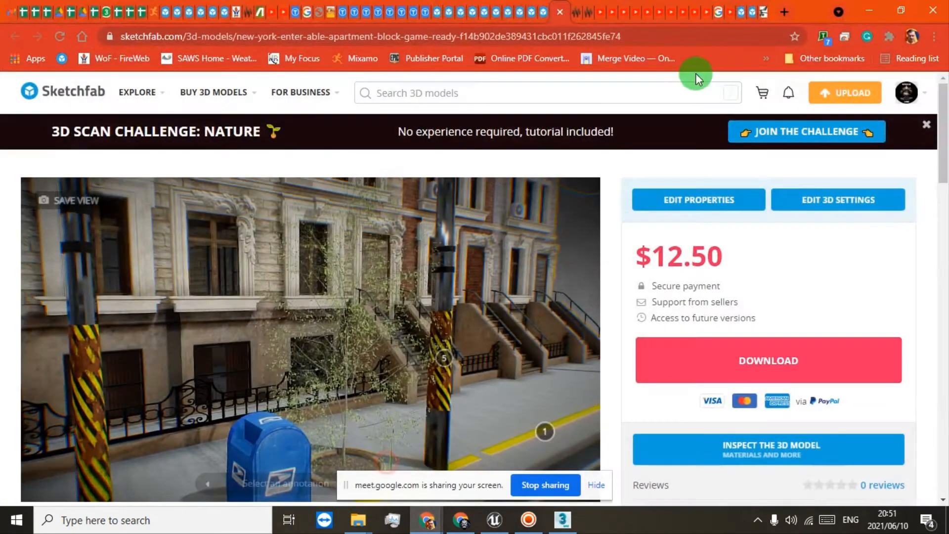
click(783, 12)
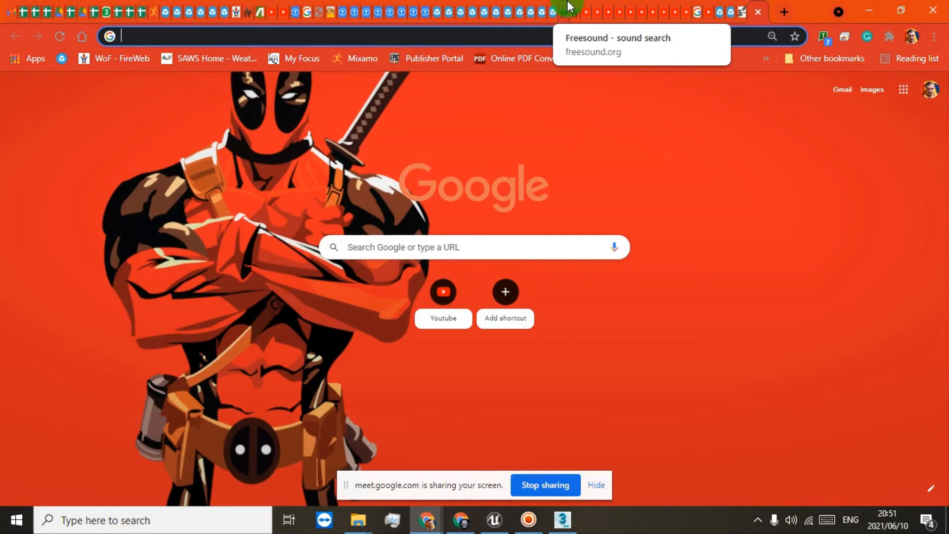
text(lamp)
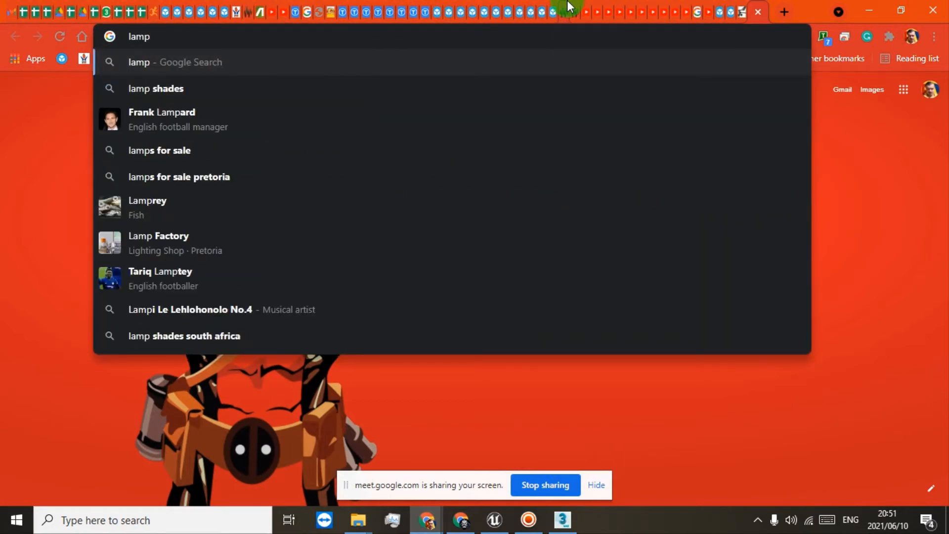
text( tex)
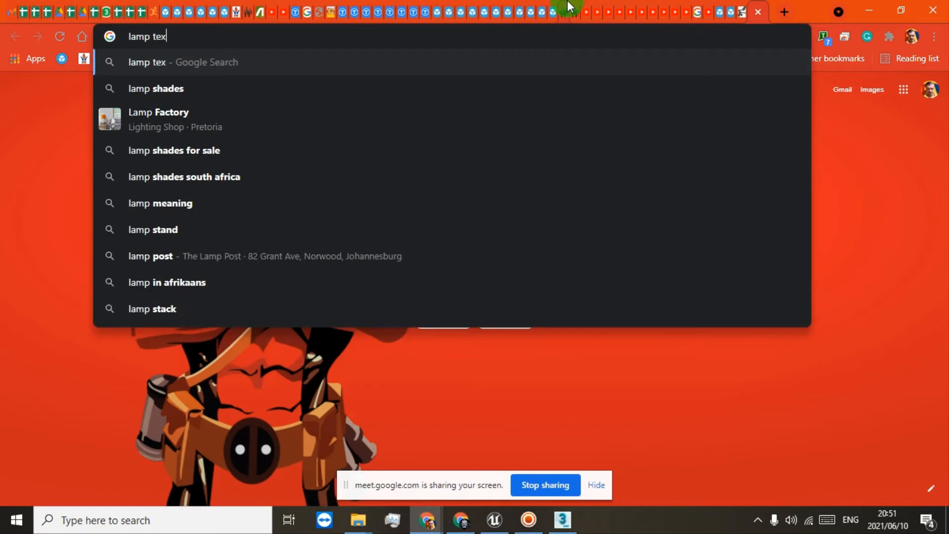
text(ture)
key(Return)
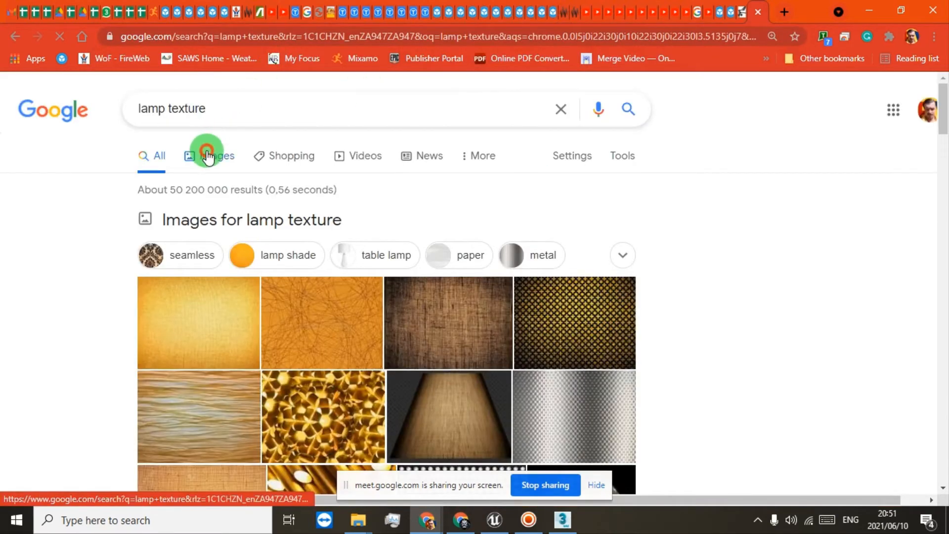
click(206, 152)
Look through the image results and open the preview of the industrial light fixture from textures.com.
scroll(331, 223, down, 20)
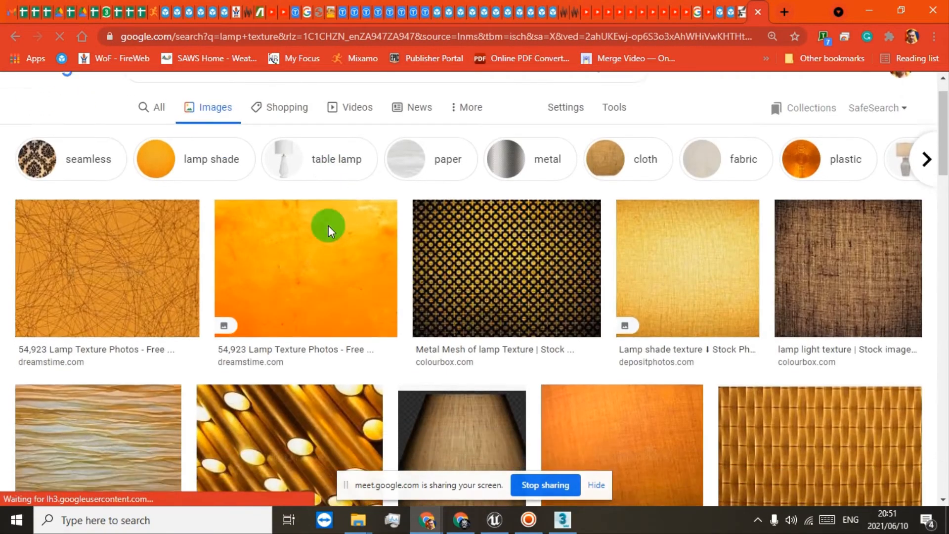
scroll(329, 228, down, 2)
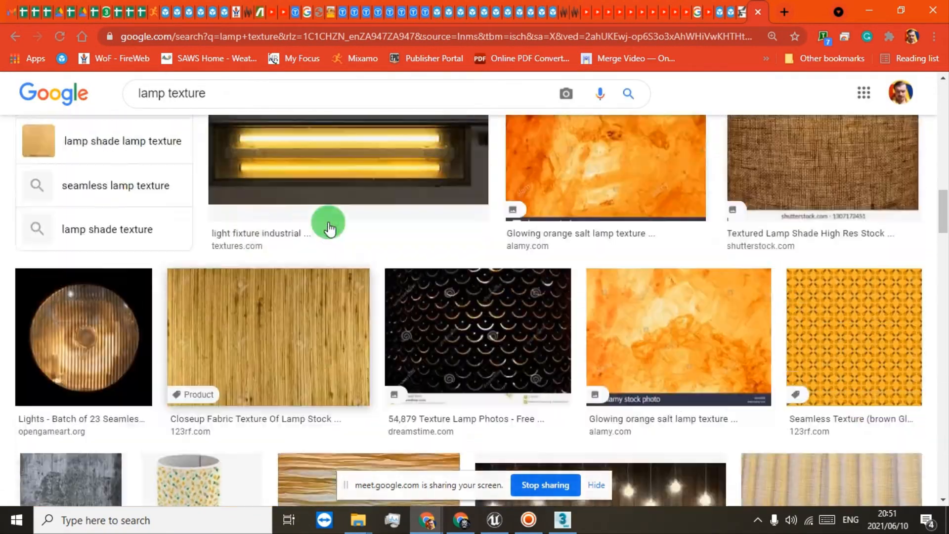
scroll(328, 223, up, 2)
click(318, 256)
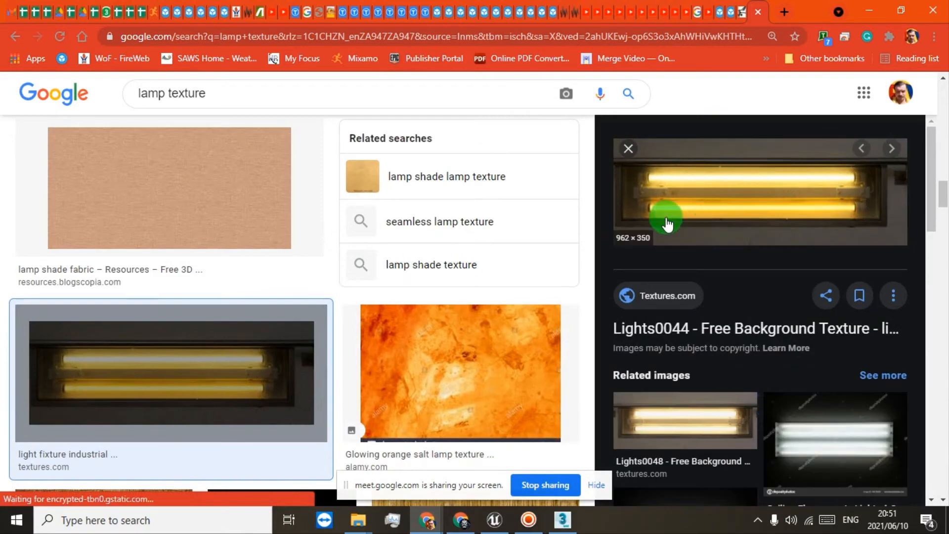
Browse the related light images, return to the Lights0044 fixture preview and copy that image.
scroll(742, 207, down, 5)
scroll(742, 207, down, 7)
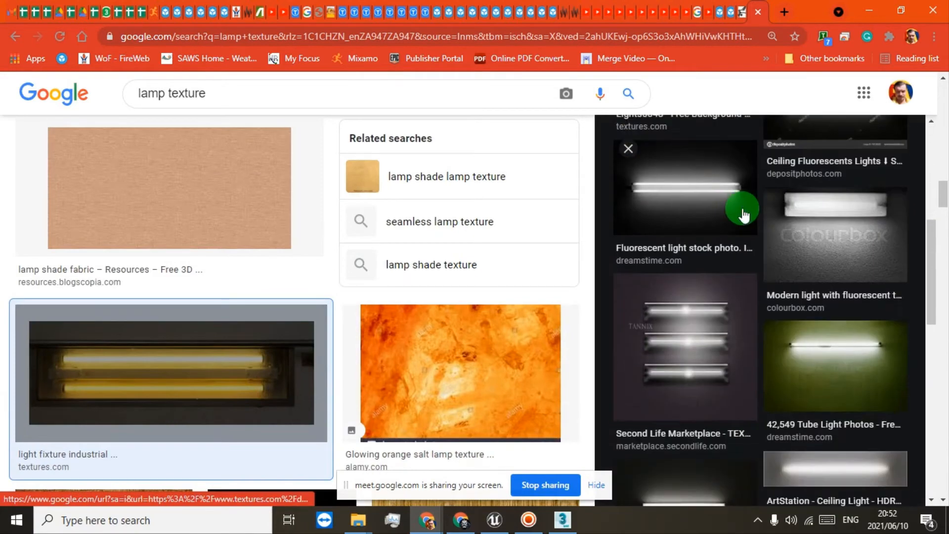
scroll(771, 214, down, 2)
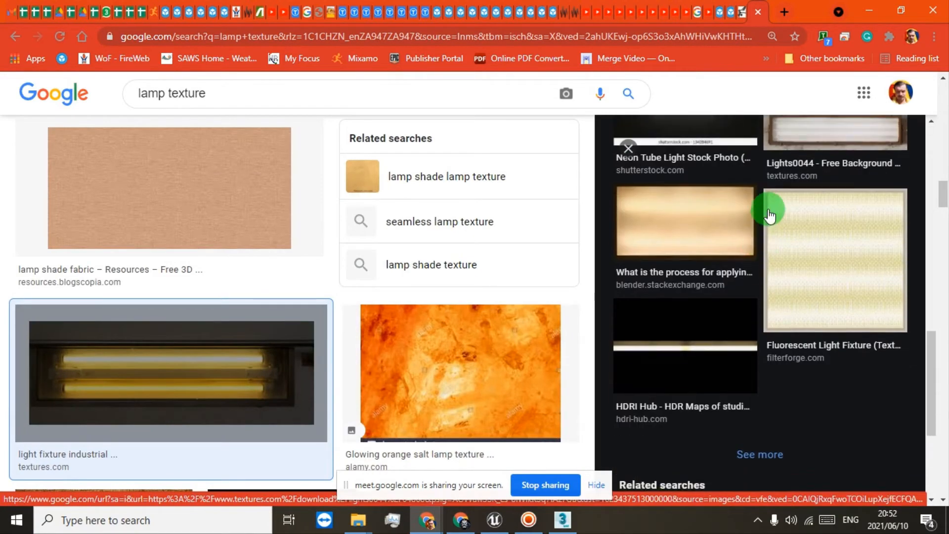
scroll(773, 227, up, 14)
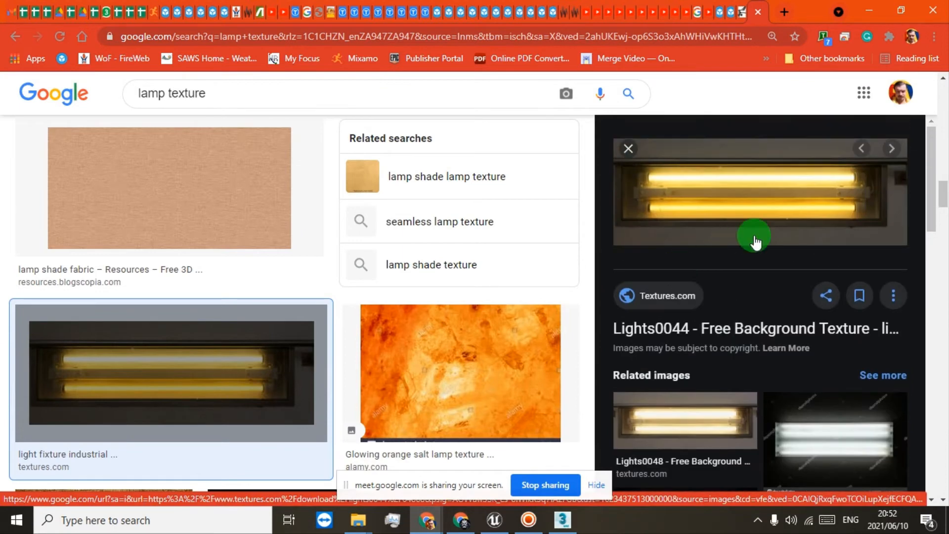
mouse_move(743, 207)
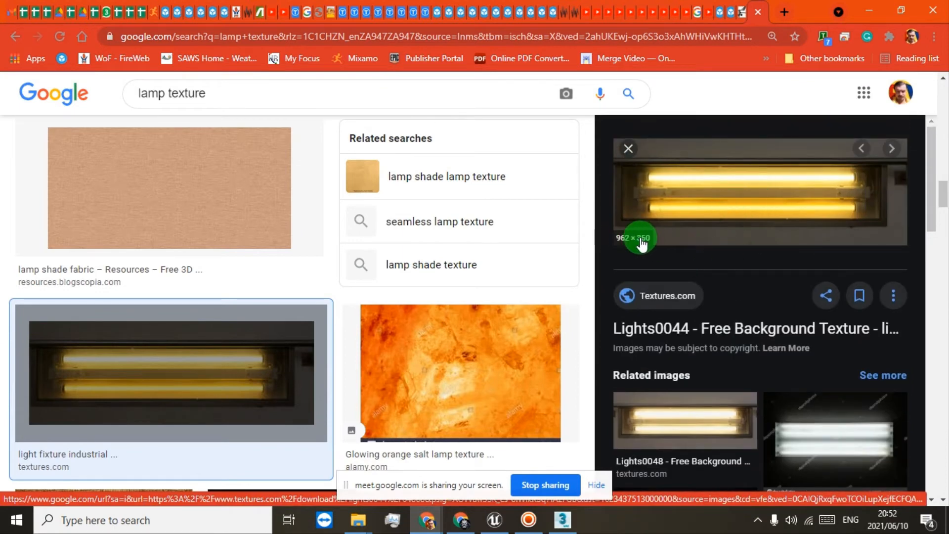
right_click(702, 187)
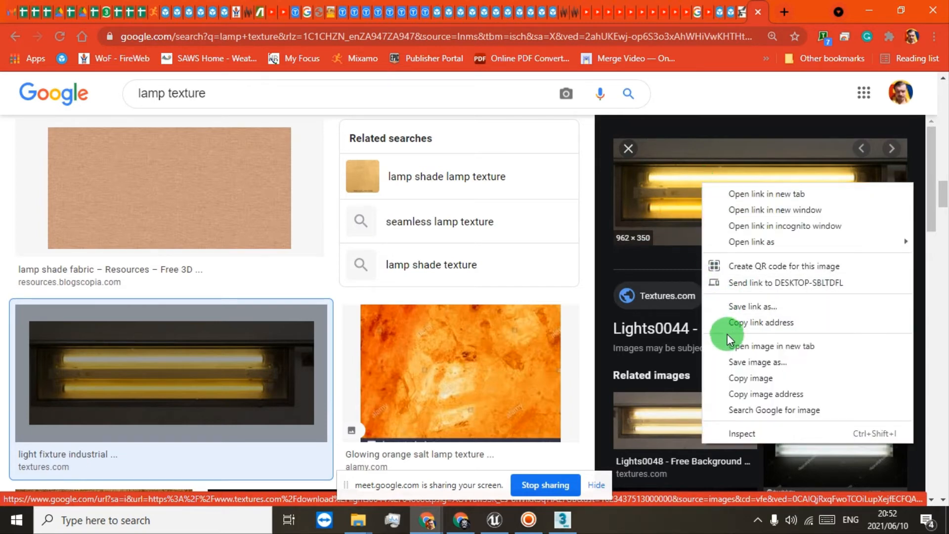
click(735, 377)
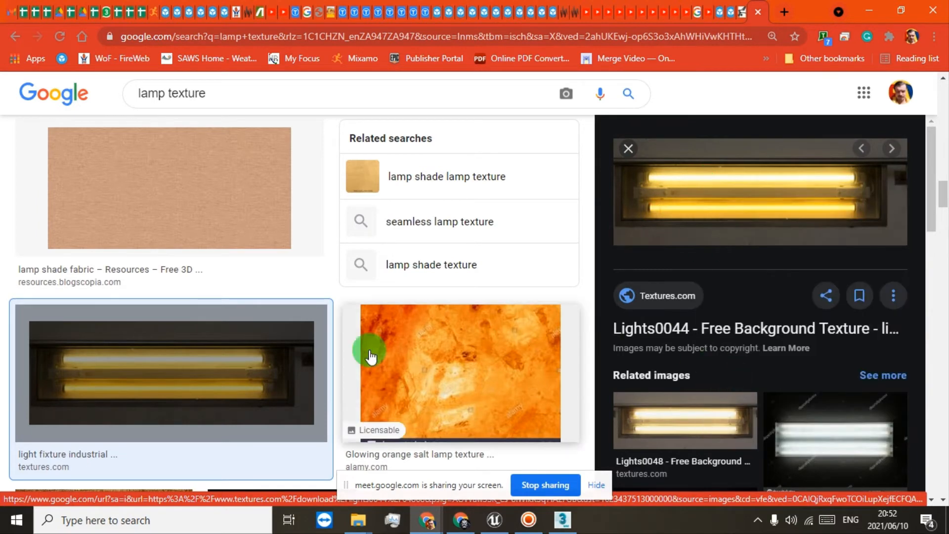
Open Paint, paste the copied light fixture image onto the blank canvas and deselect it.
click(11, 525)
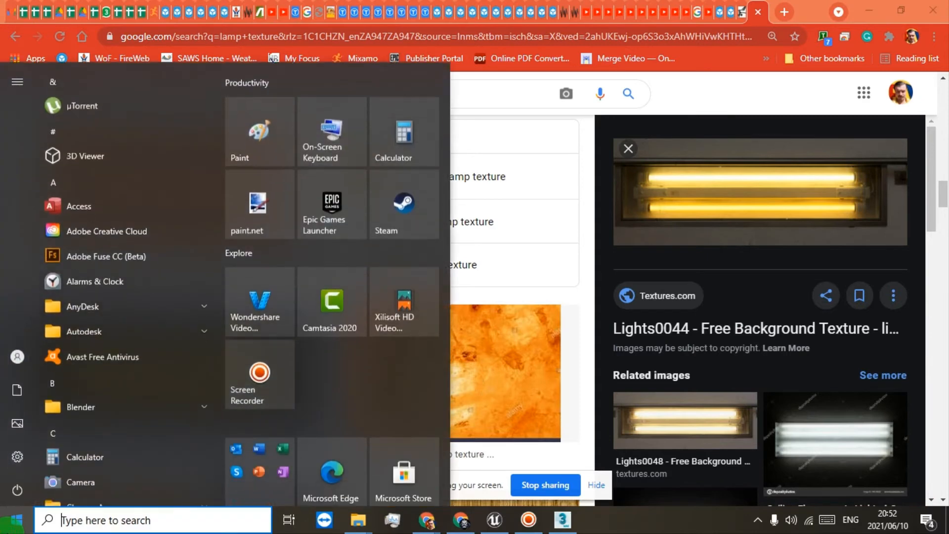
click(250, 141)
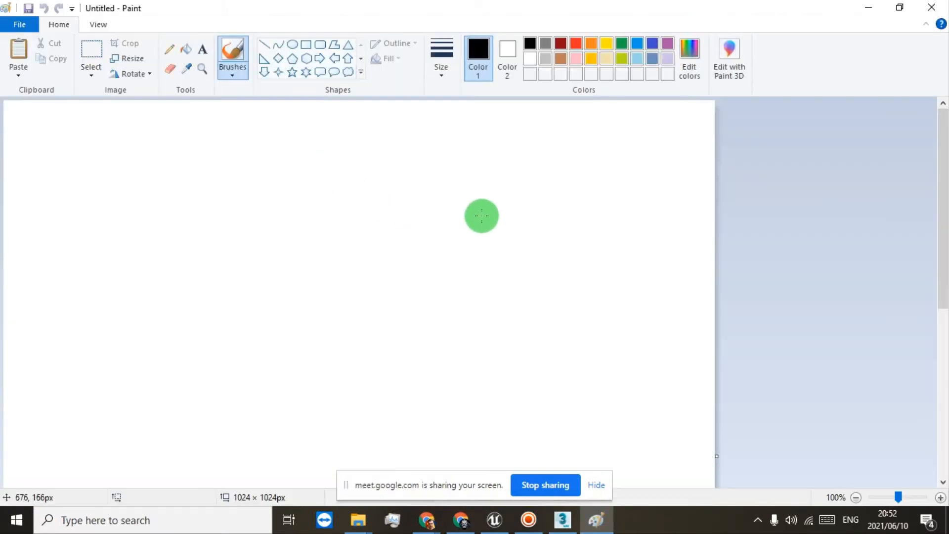
click(19, 50)
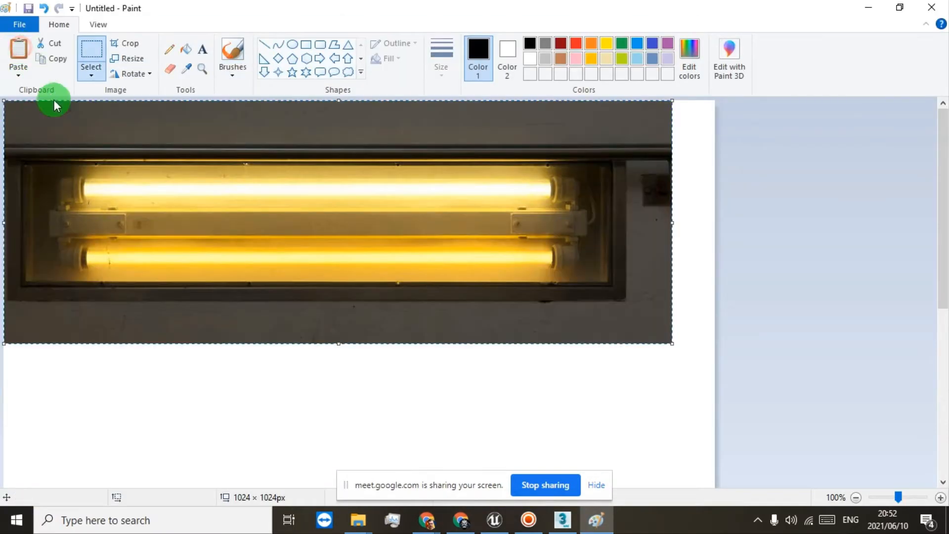
click(758, 396)
Shrink the canvas to the edges of the pasted image, about 961 × 349 px.
scroll(697, 402, down, 5)
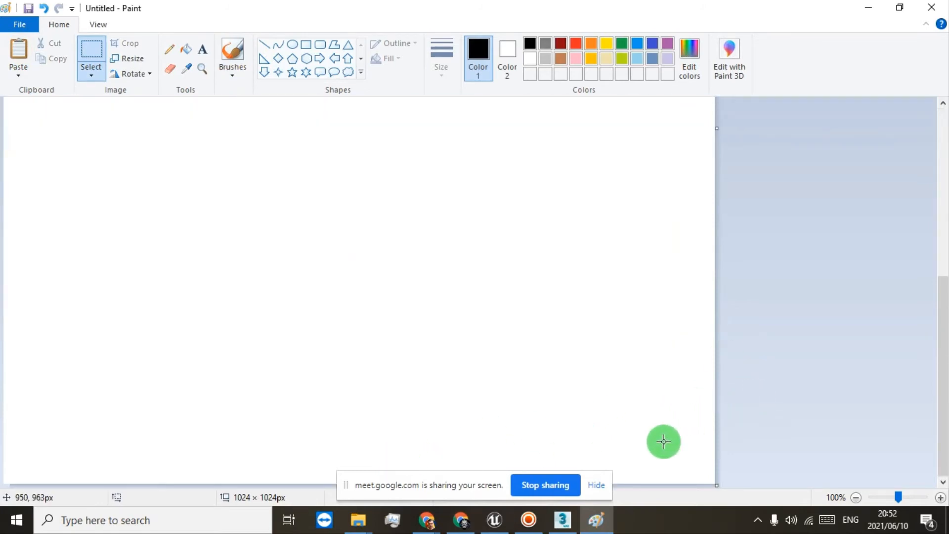
drag(713, 484, 742, 135)
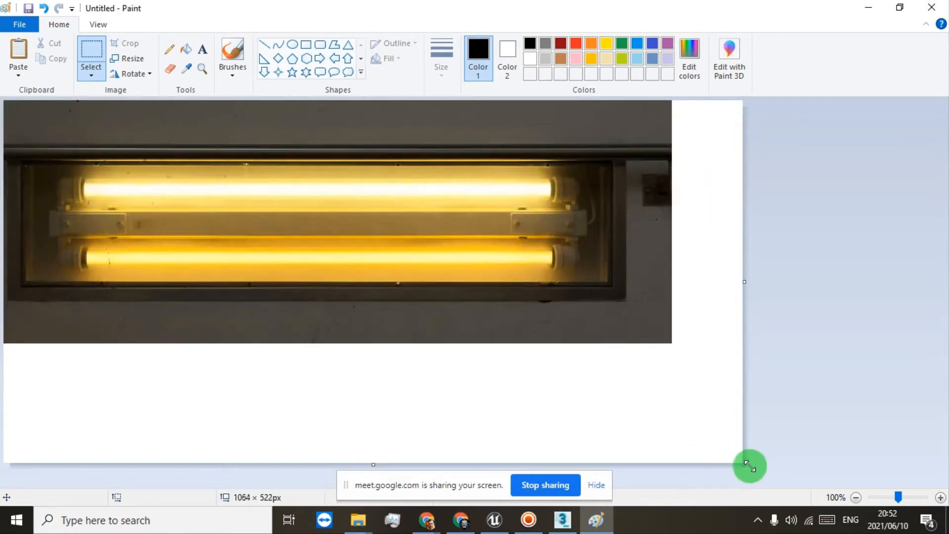
drag(746, 463, 671, 342)
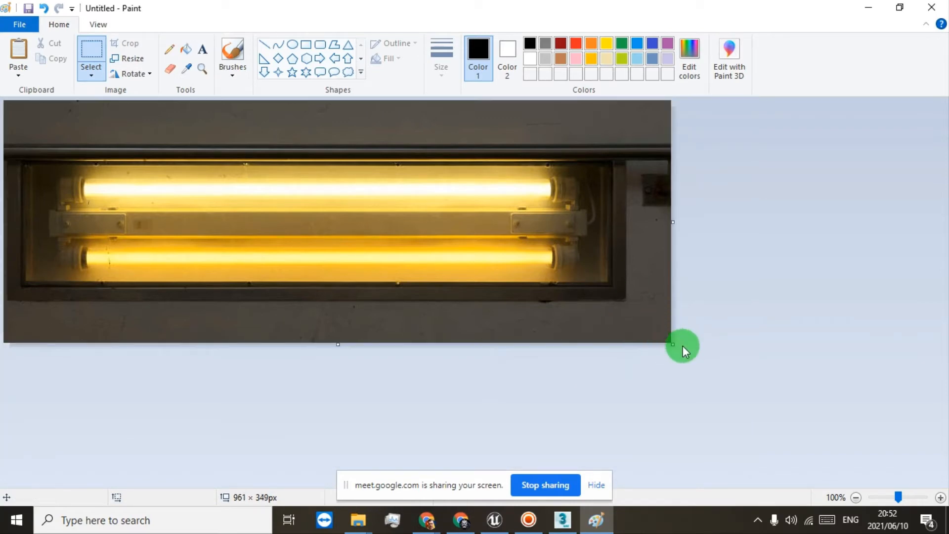
click(91, 75)
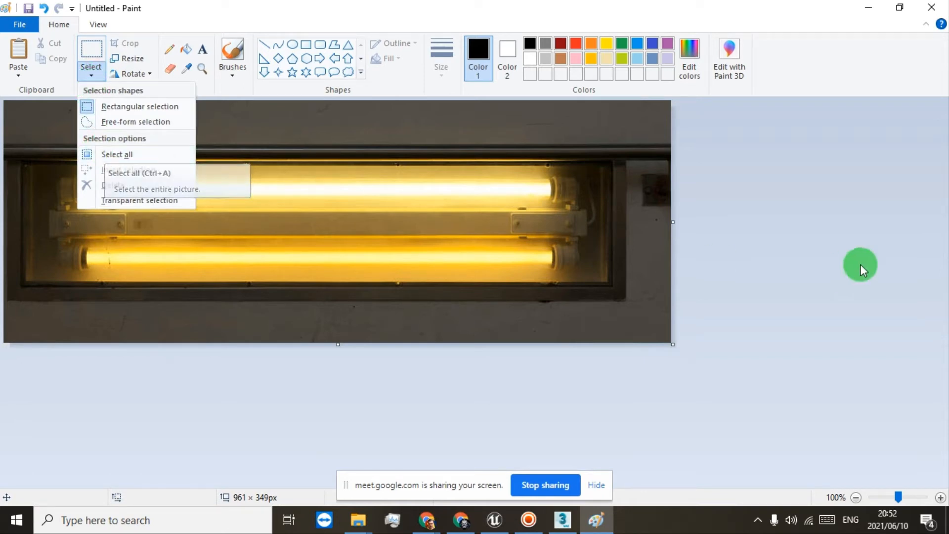
click(840, 242)
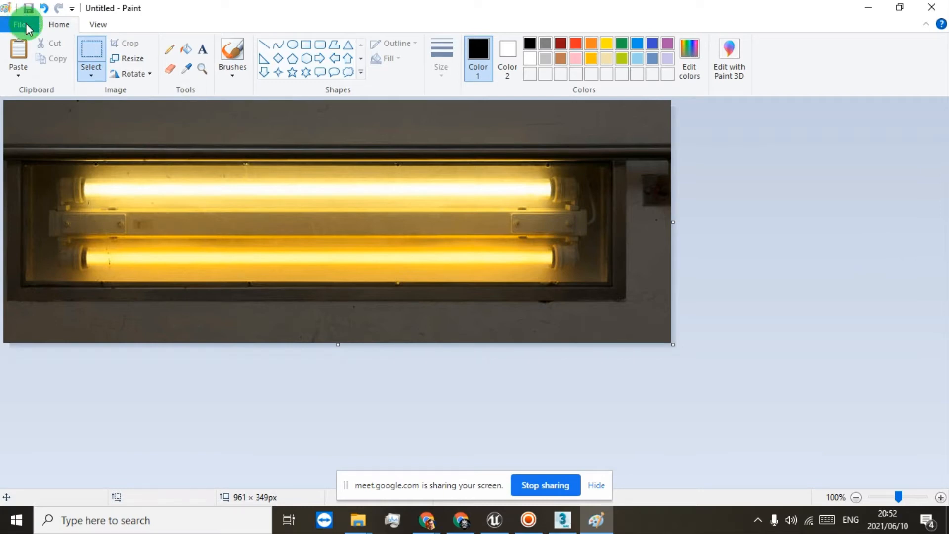
Resize the light fixture image to 1024 × 1024 pixels without maintaining the aspect ratio.
click(118, 59)
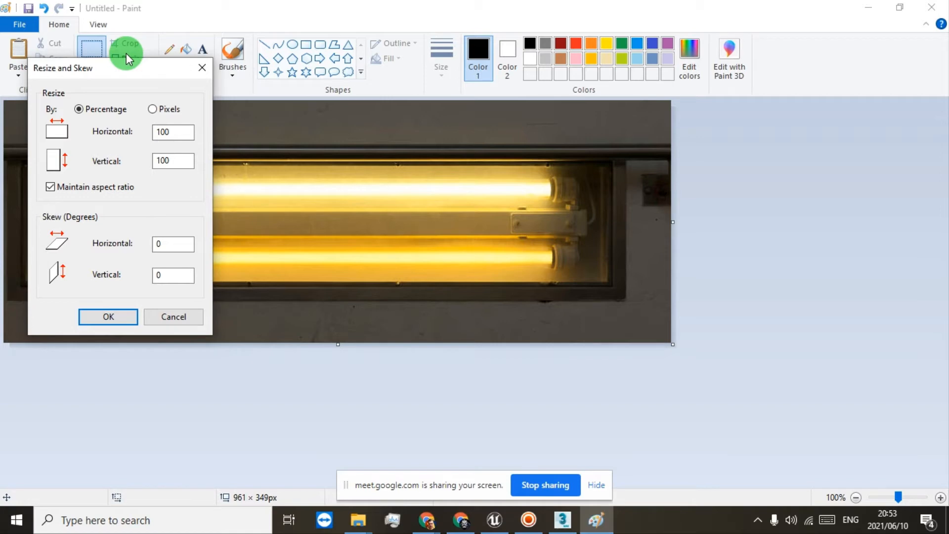
click(152, 110)
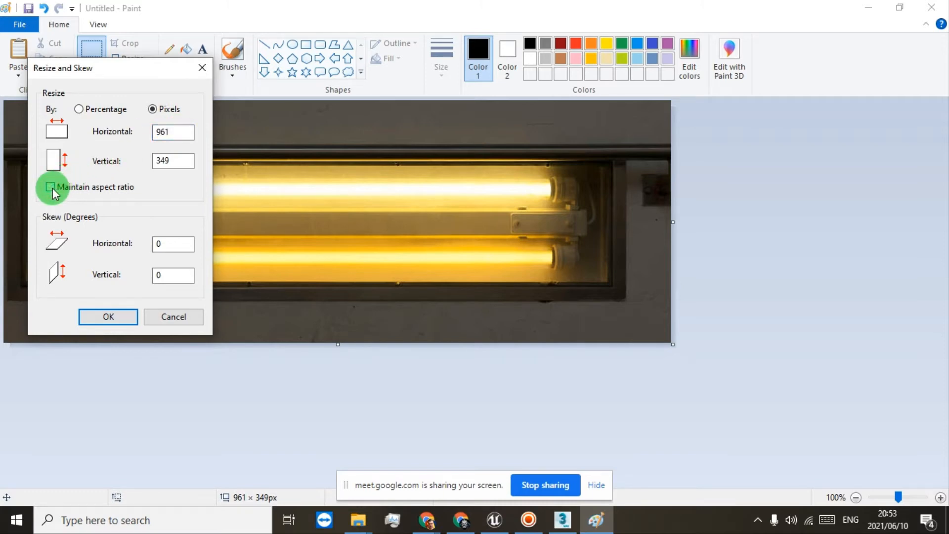
double_click(180, 134)
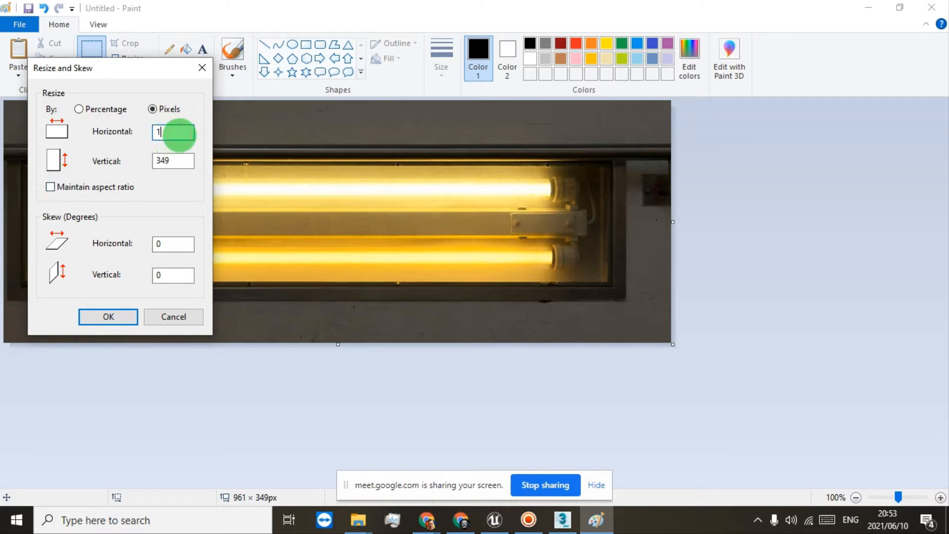
text(1024)
click(166, 157)
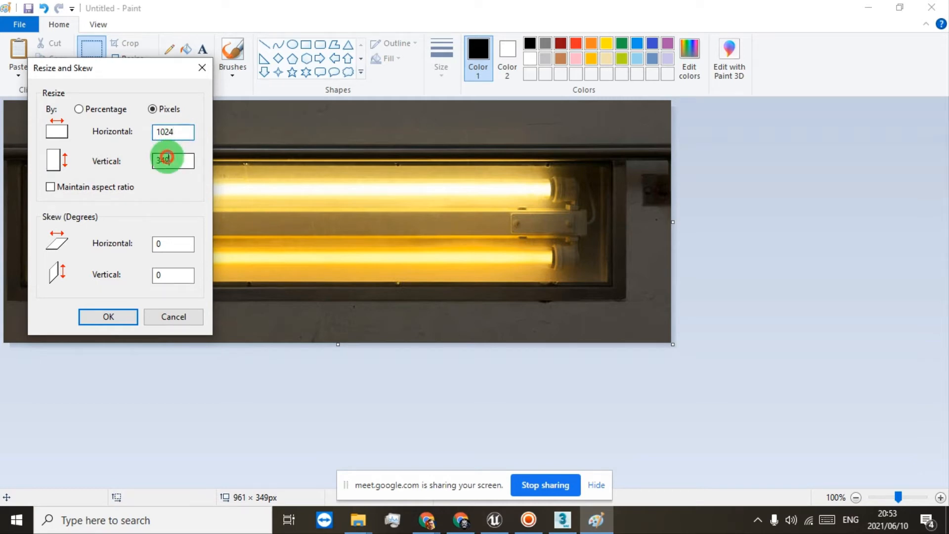
text(2048)
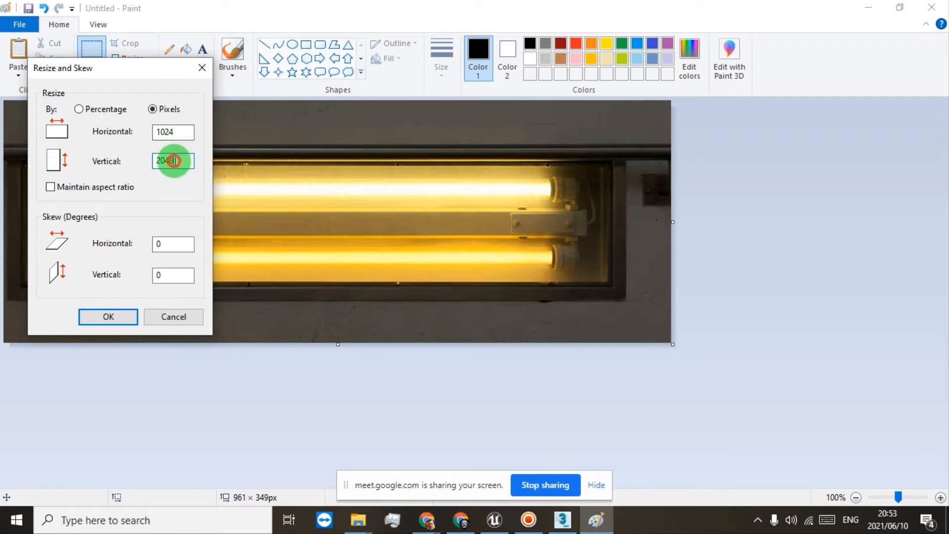
drag(174, 161, 138, 159)
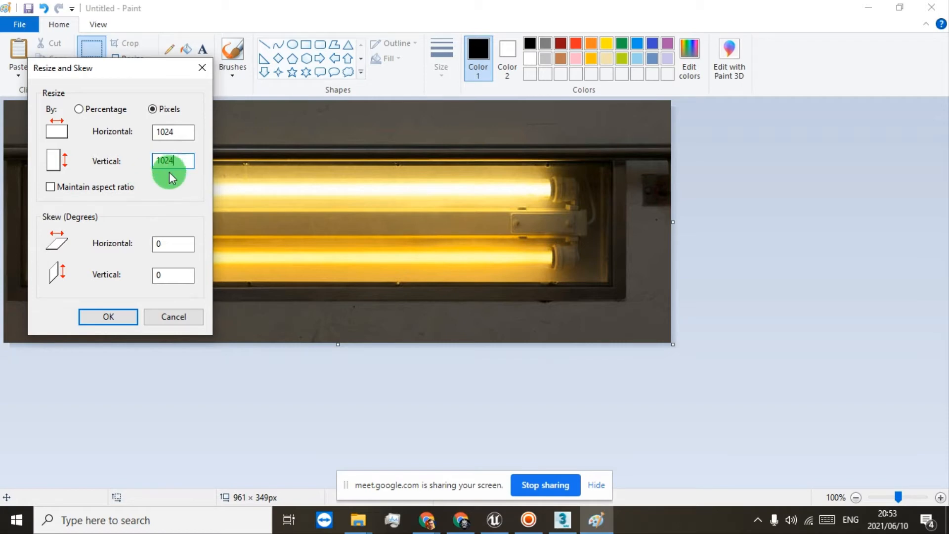
click(110, 316)
scroll(318, 271, down, 3)
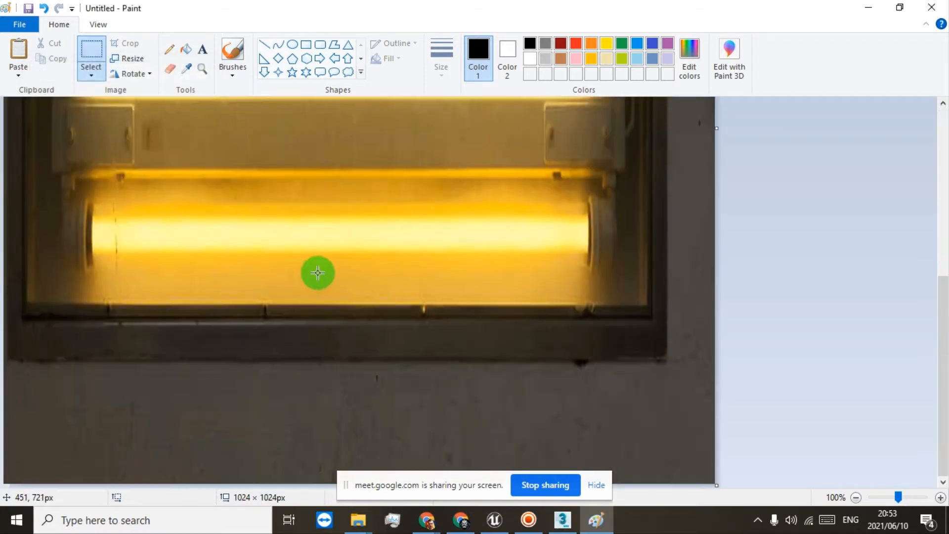
scroll(317, 271, up, 3)
scroll(316, 269, down, 2)
Save the image as a JPEG named T_Lamp in the Alpha folder on the Desktop.
click(23, 29)
mouse_move(54, 142)
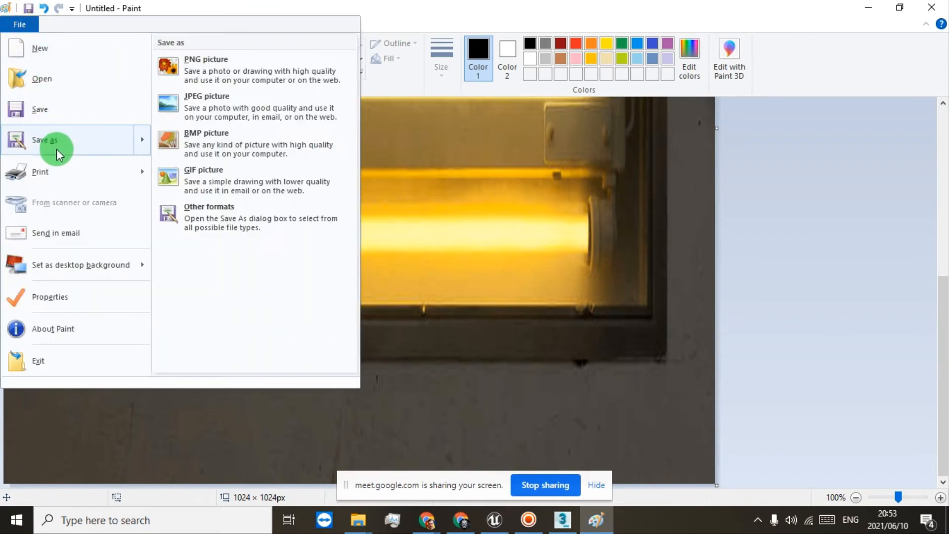
click(205, 99)
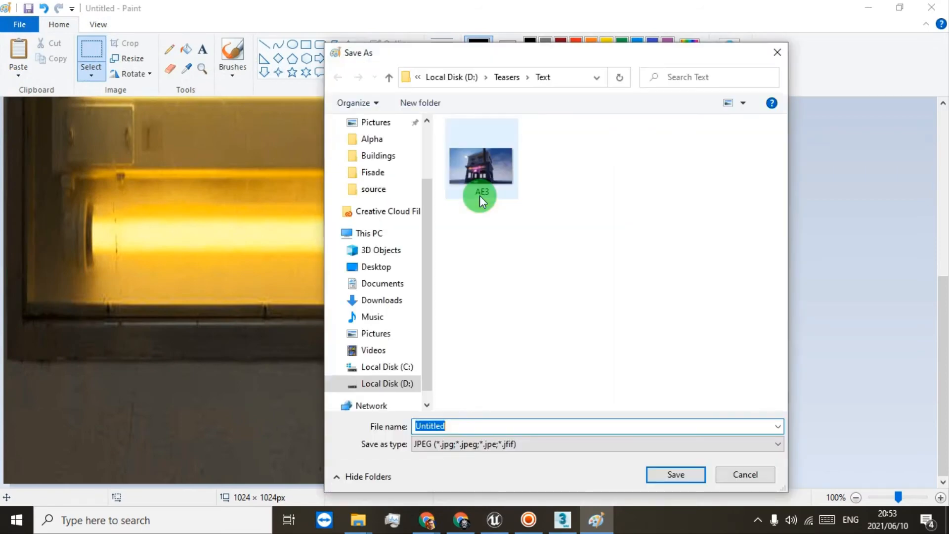
text(T_Lamp)
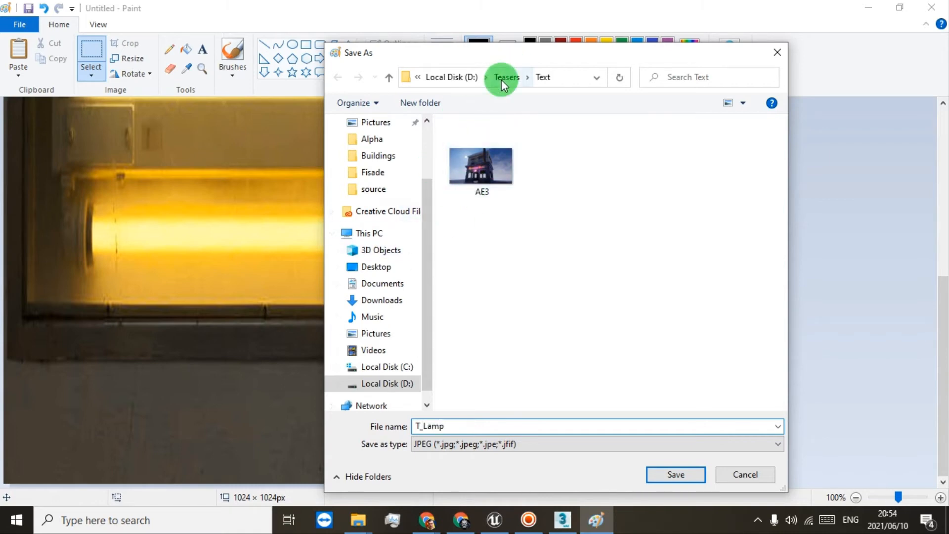
click(460, 78)
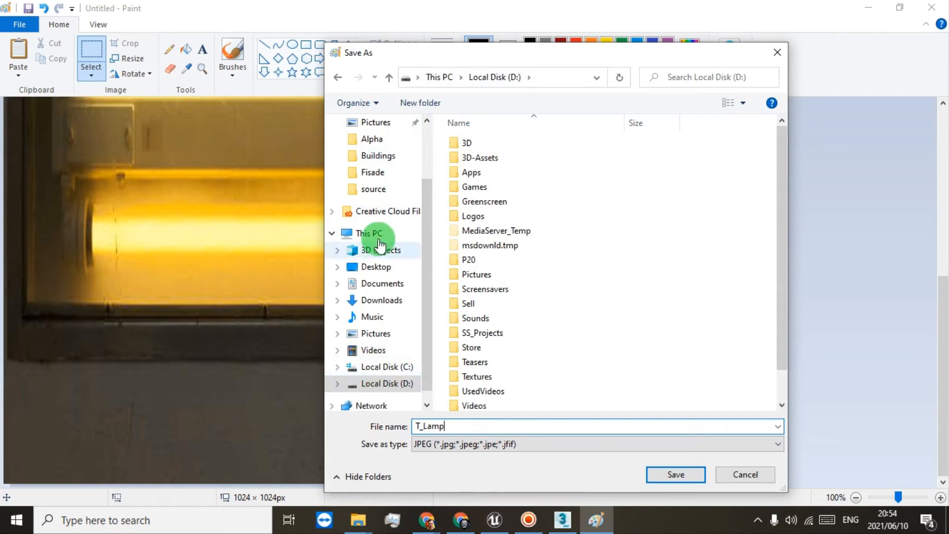
scroll(378, 158, up, 1)
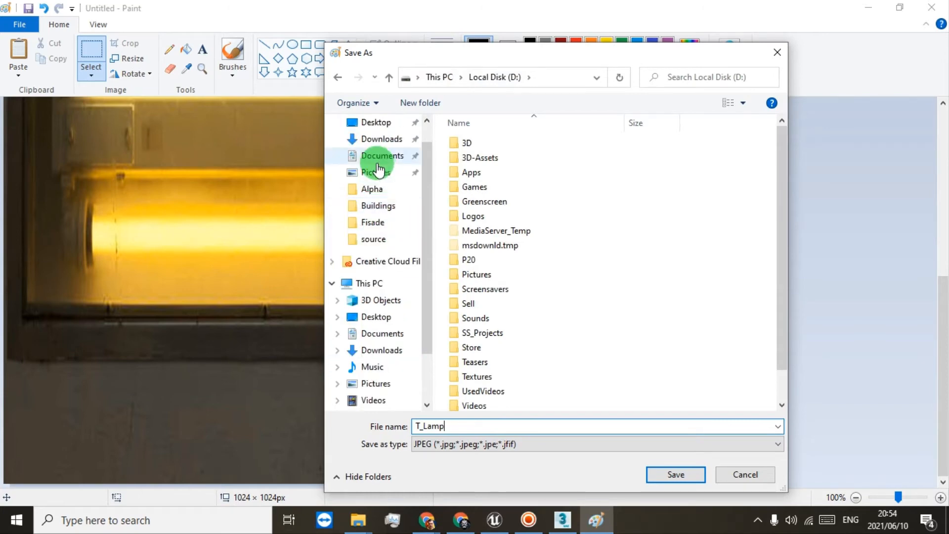
click(381, 123)
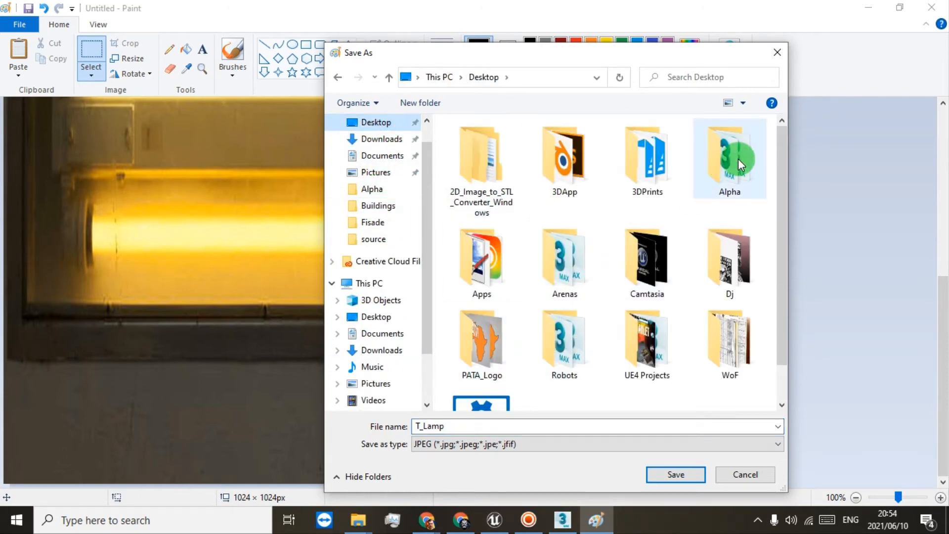
double_click(737, 159)
click(690, 472)
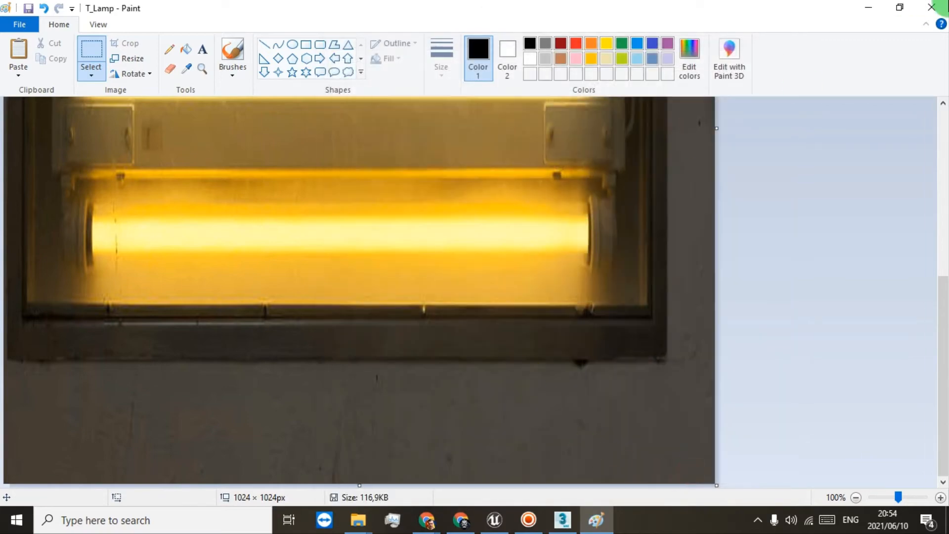
Close Paint, minimize the browser to return to 3ds Max, and restore the Material Editor.
click(932, 7)
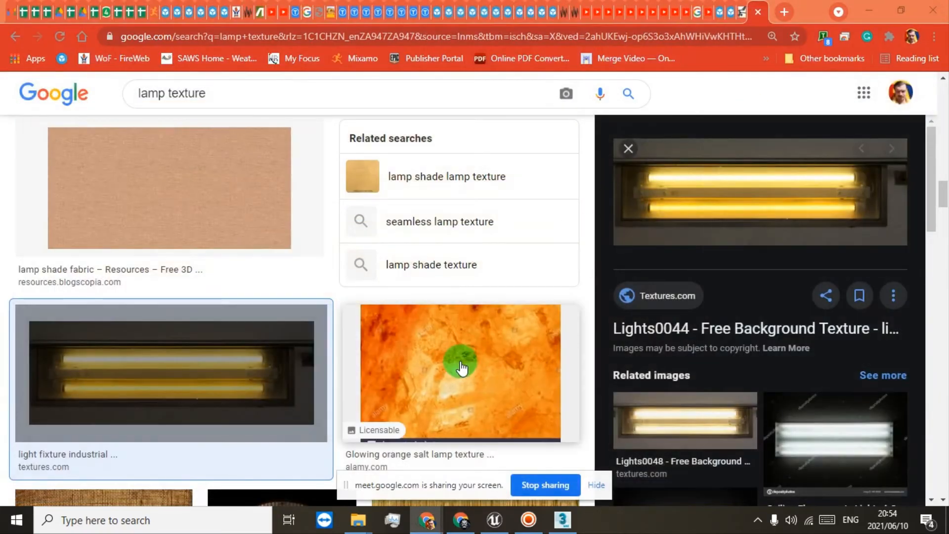
click(883, 7)
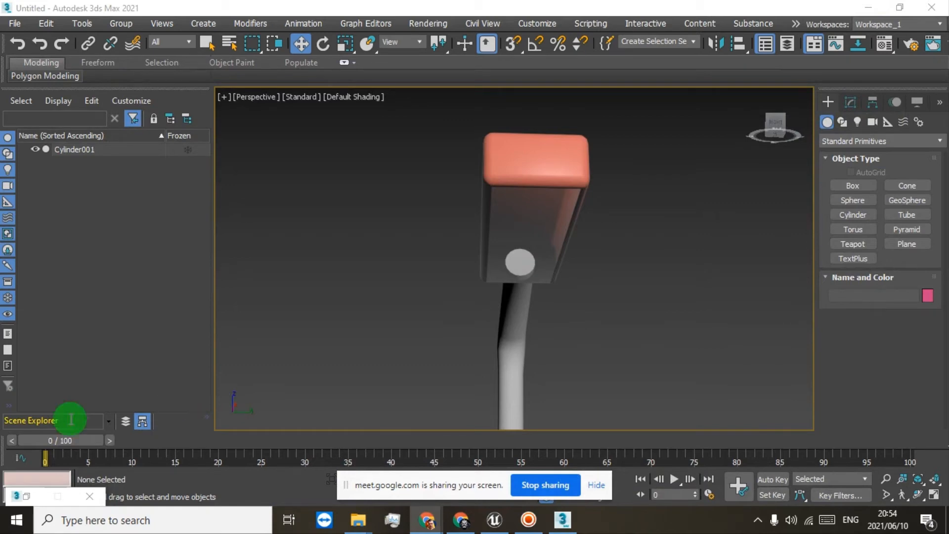
click(34, 494)
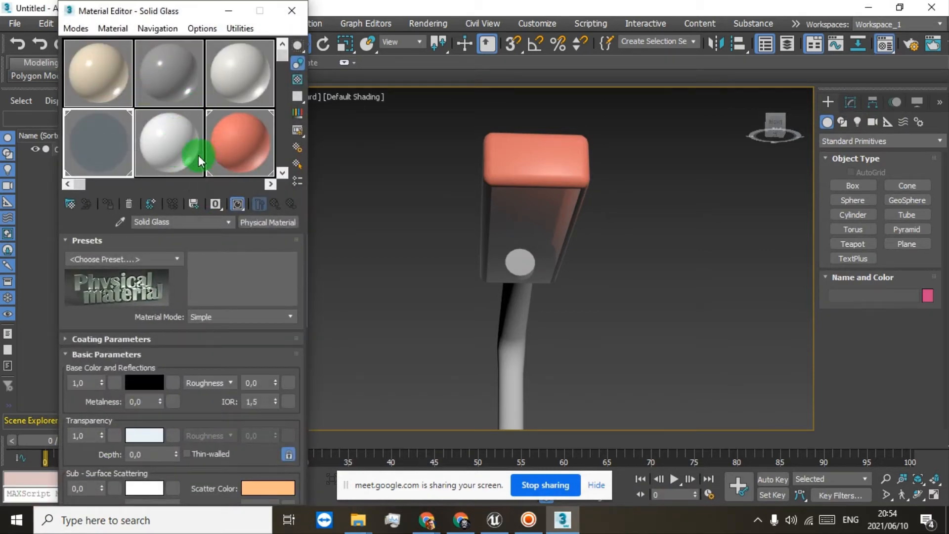
Set the Ceramic material's base color to a saturated purple with Red 0.267, Green 0.0 and Blue 0.875.
click(172, 156)
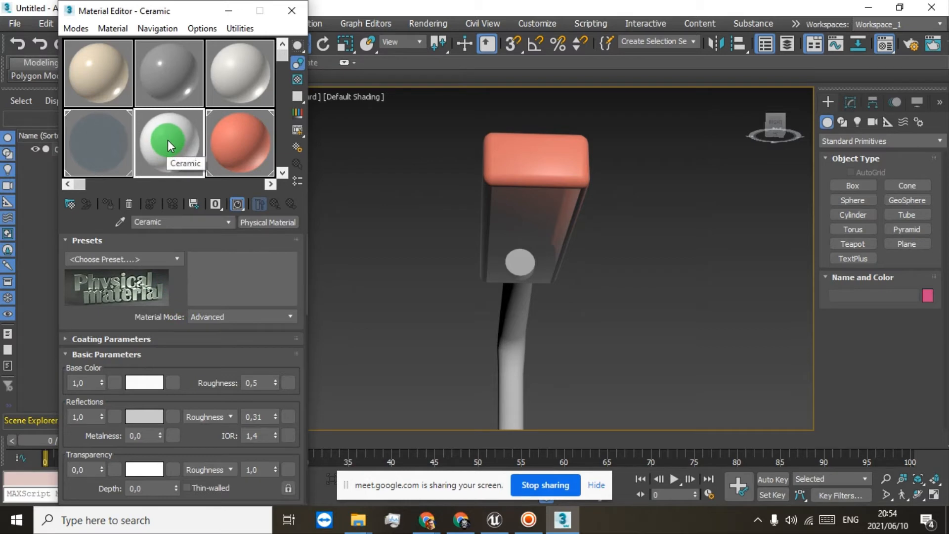
scroll(191, 355, down, 4)
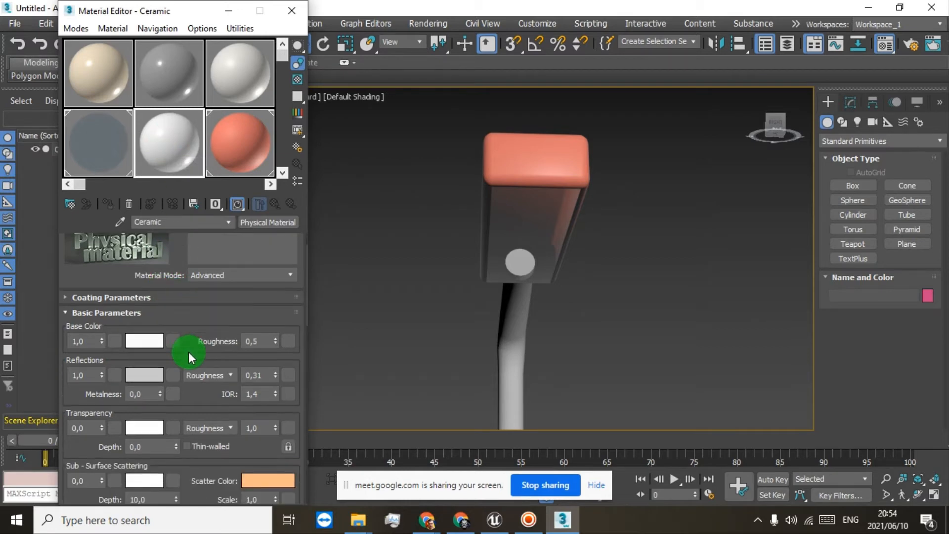
click(143, 300)
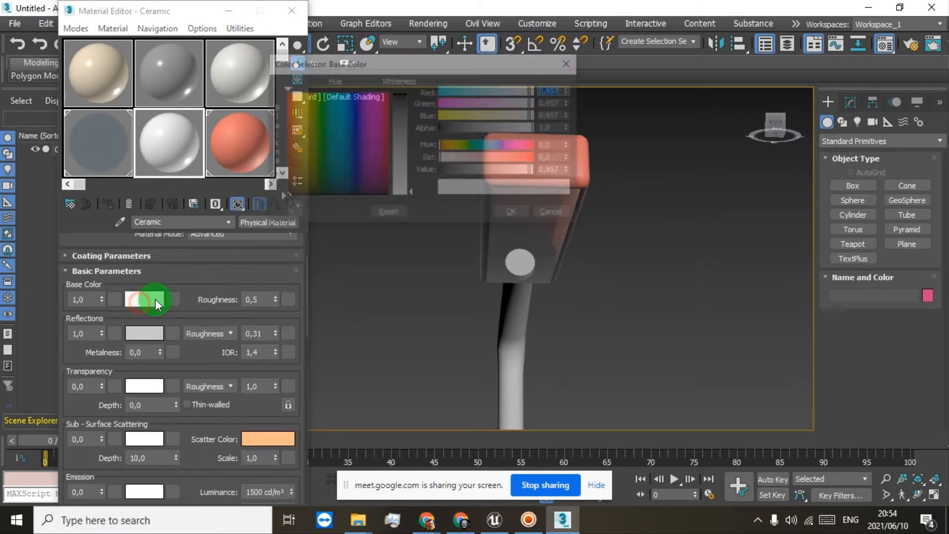
mouse_move(360, 143)
mouse_down()
mouse_move(360, 104)
mouse_move(284, 92)
mouse_move(360, 105)
mouse_up()
click(401, 92)
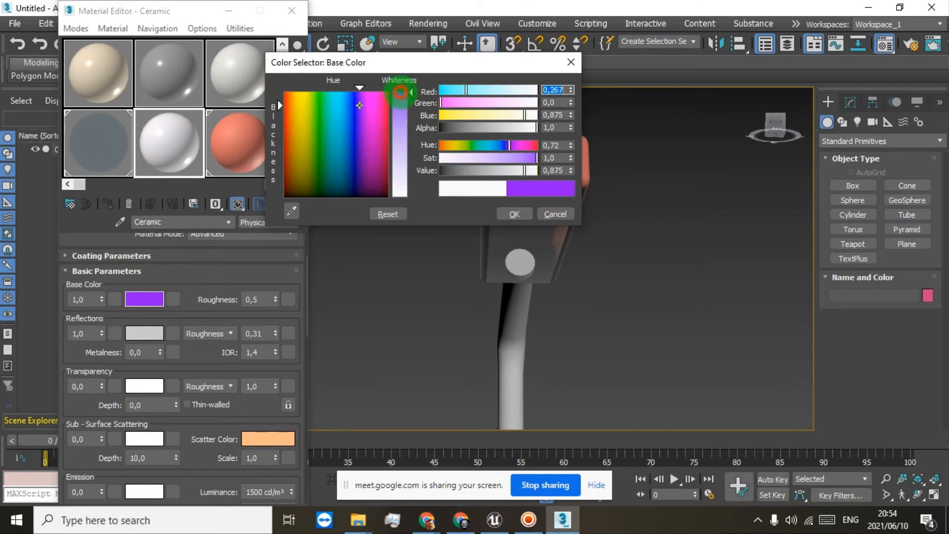
click(503, 214)
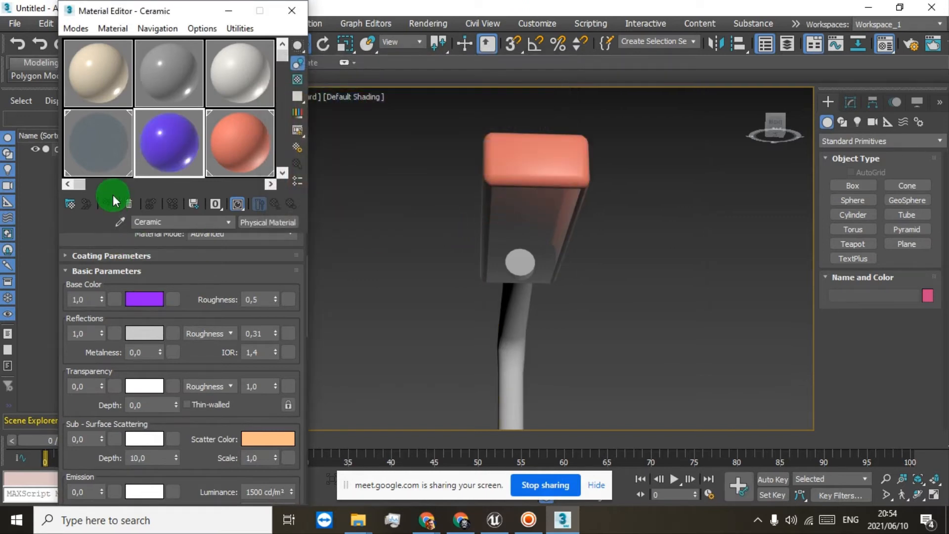
Assign a Bitmap Lookup map using T_Lamp.jpg from the Alpha folder to the Ceramic material's generic Base Color map.
scroll(197, 379, down, 4)
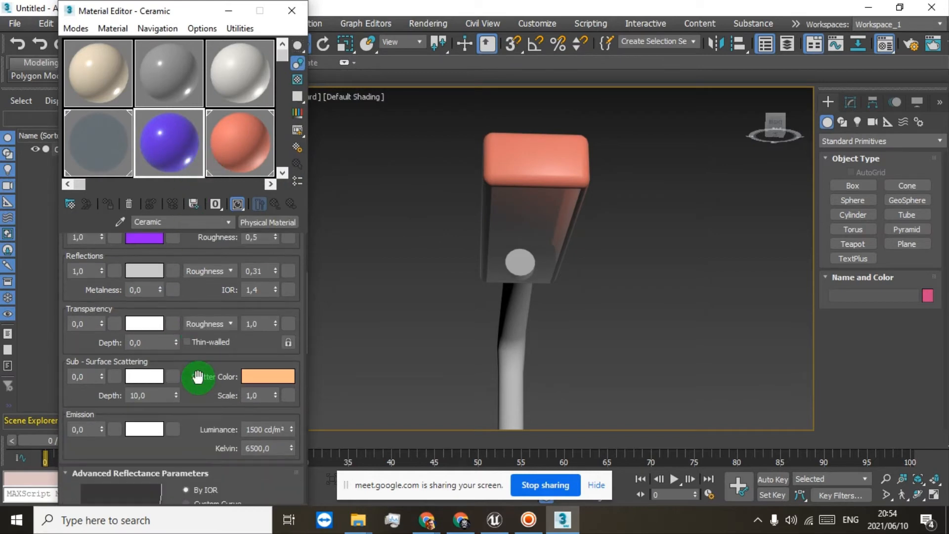
scroll(197, 377, down, 10)
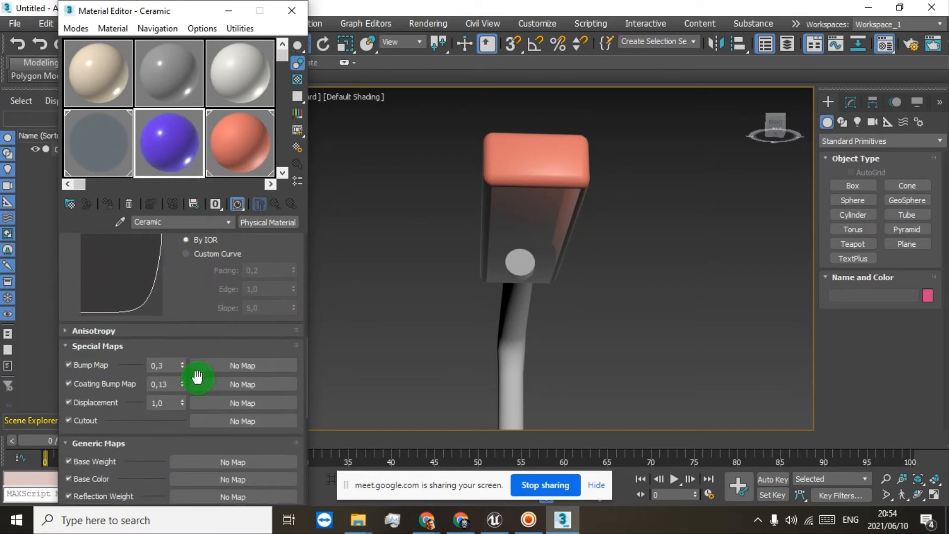
scroll(197, 377, down, 2)
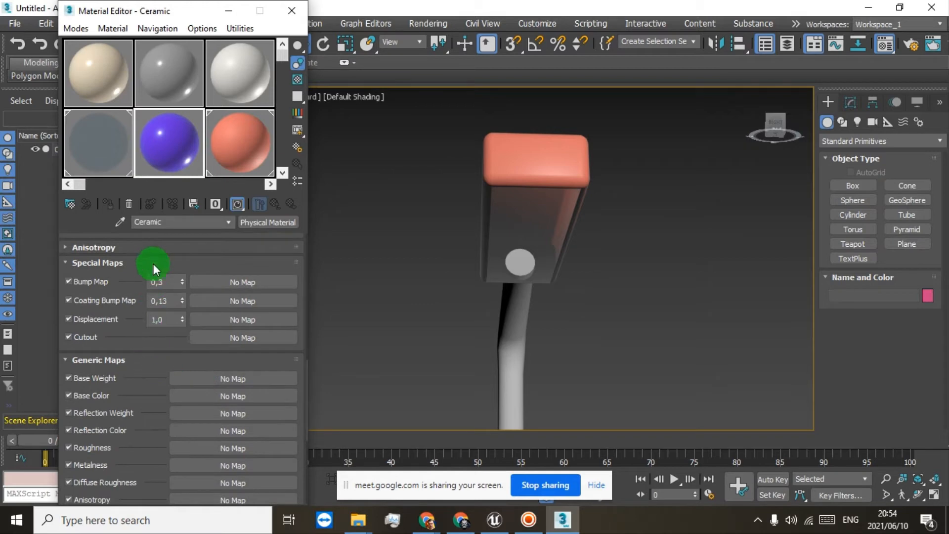
scroll(149, 258, down, 1)
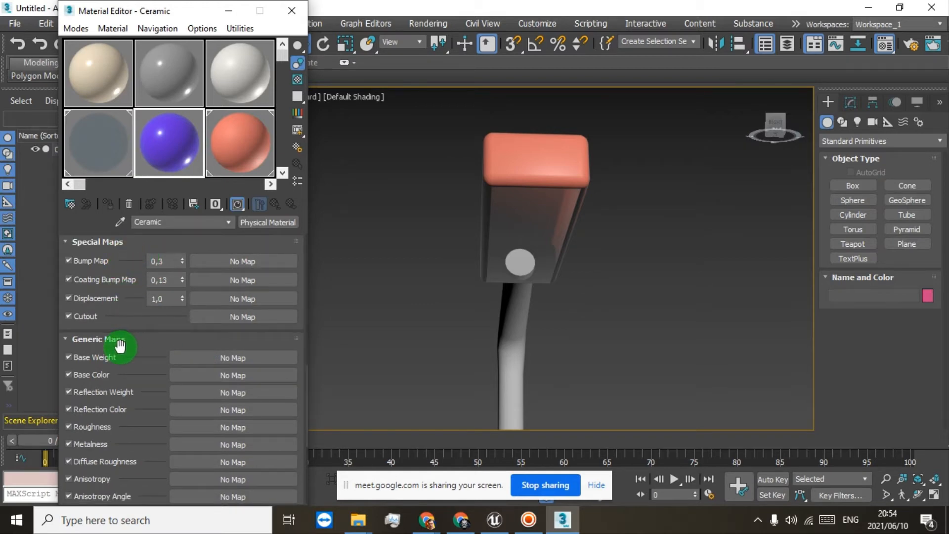
scroll(118, 350, down, 1)
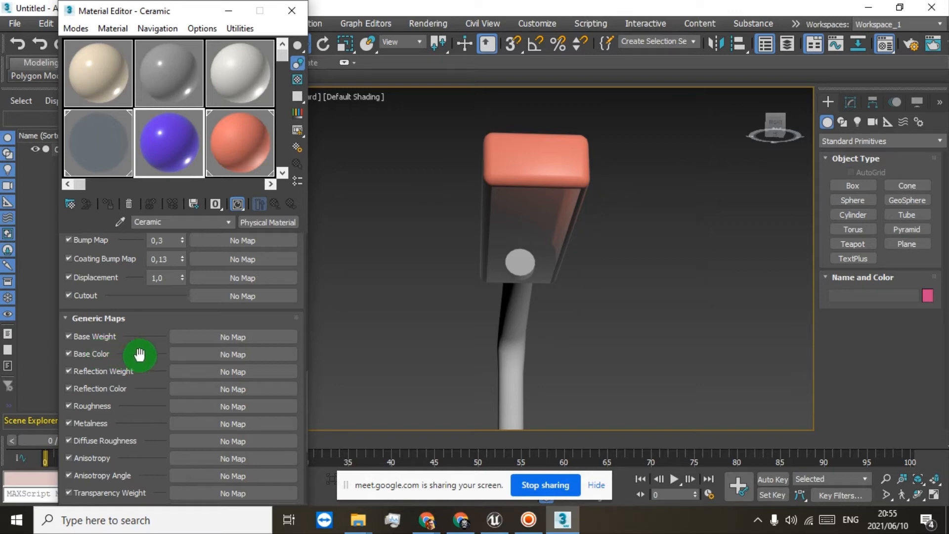
click(209, 354)
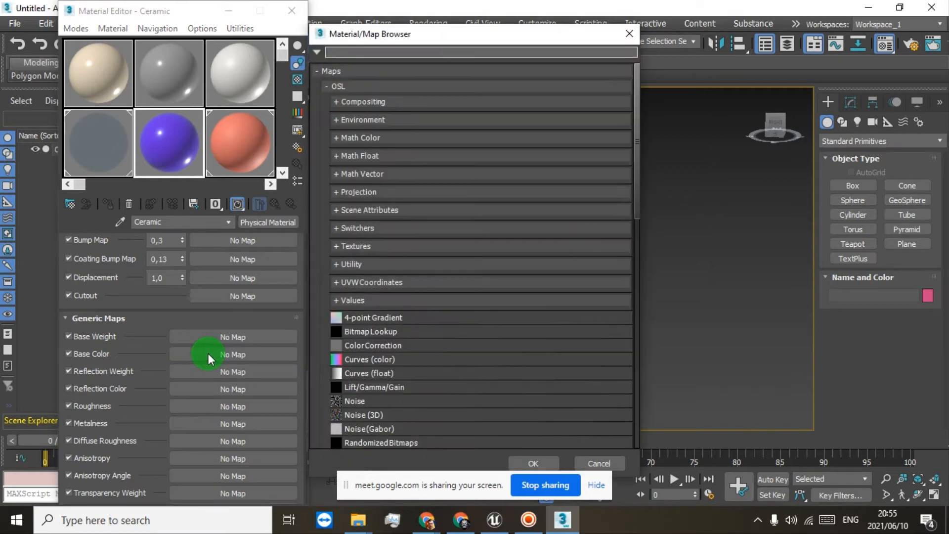
double_click(363, 332)
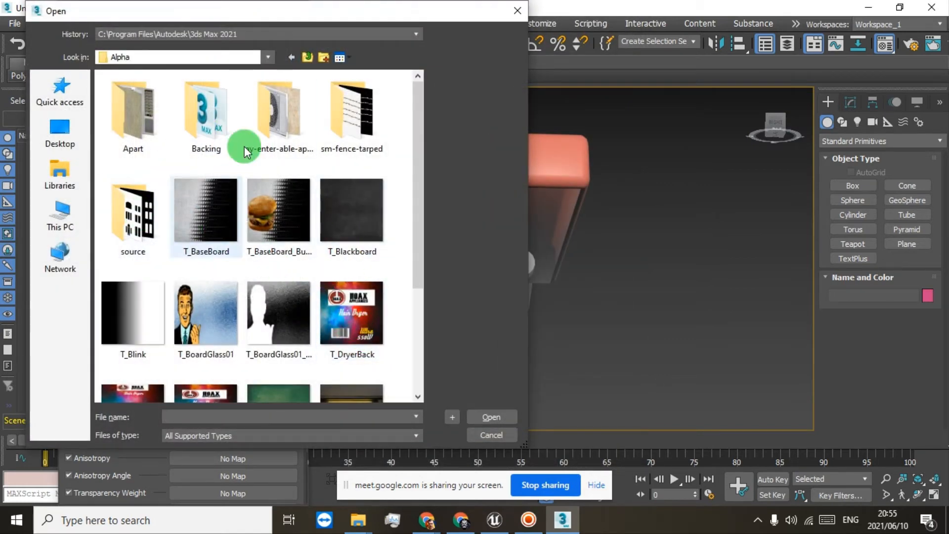
scroll(289, 228, down, 3)
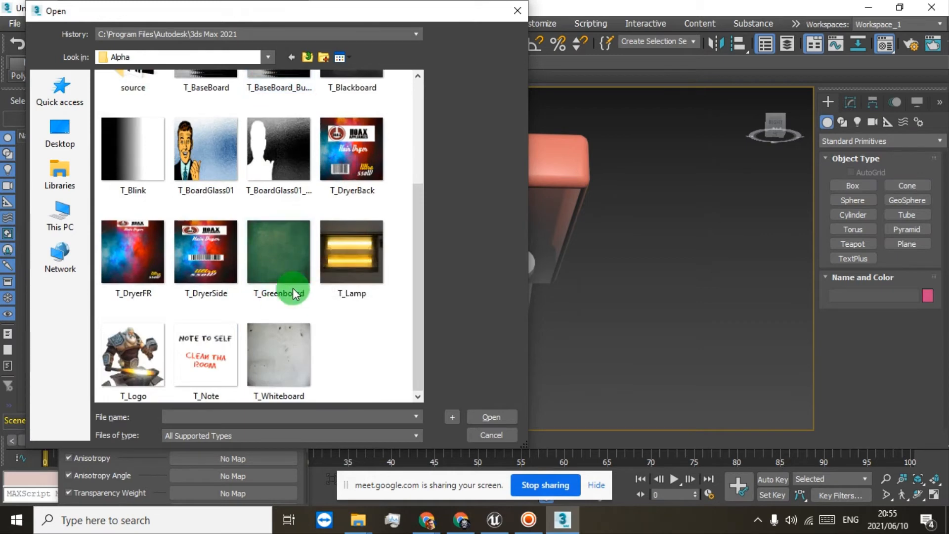
double_click(348, 252)
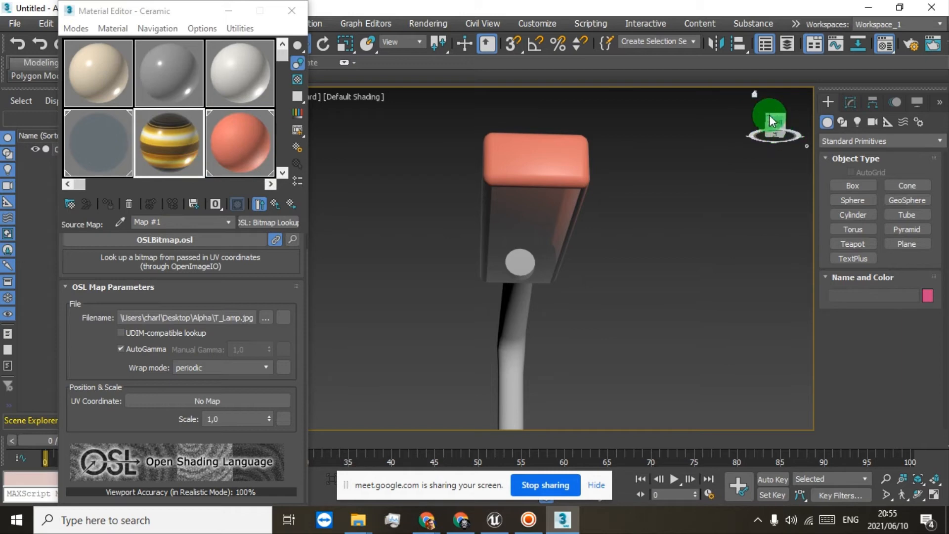
Select the street light mesh and minimize the Material Editor.
mouse_move(766, 118)
mouse_down()
mouse_move(770, 97)
mouse_move(751, 123)
mouse_up()
scroll(520, 324, up, 3)
middle_drag(519, 323, 511, 217)
scroll(486, 180, down, 2)
click(489, 146)
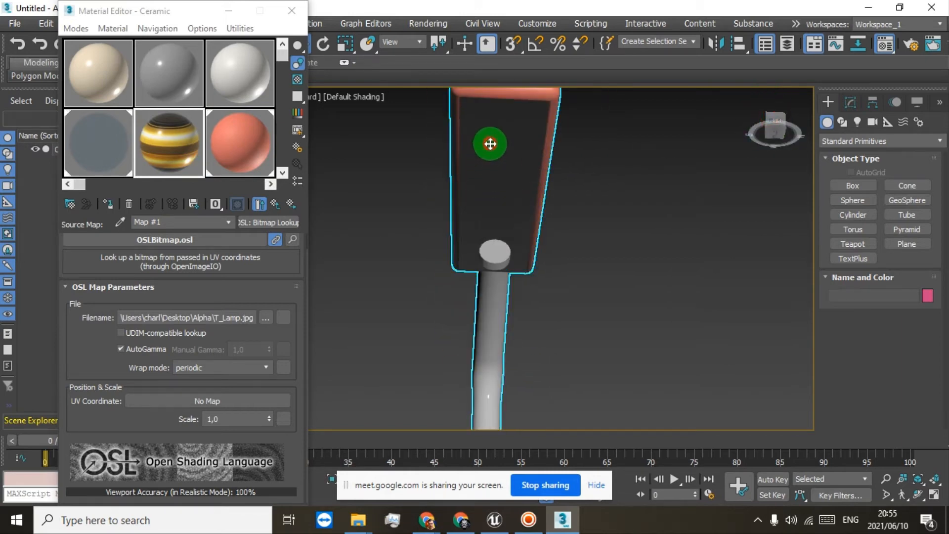
middle_drag(533, 149, 537, 207)
scroll(538, 206, down, 2)
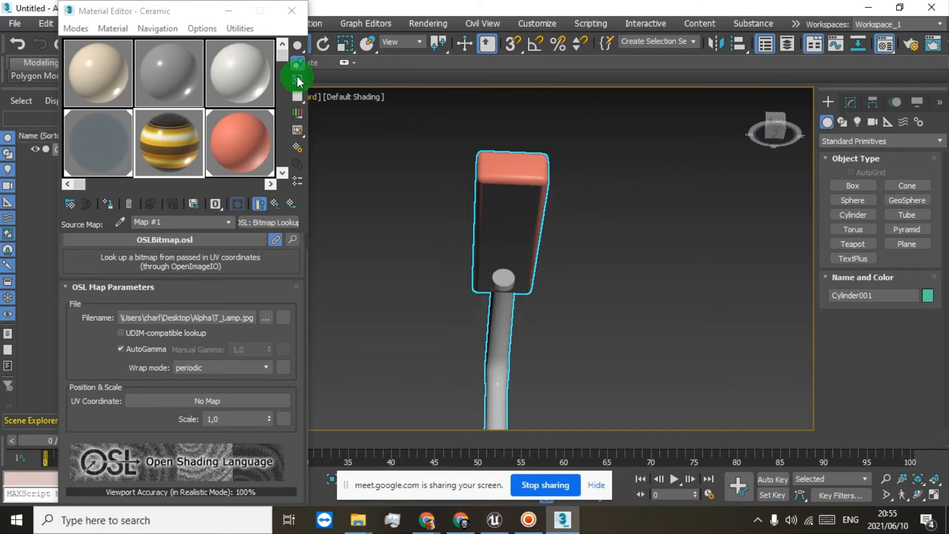
click(227, 11)
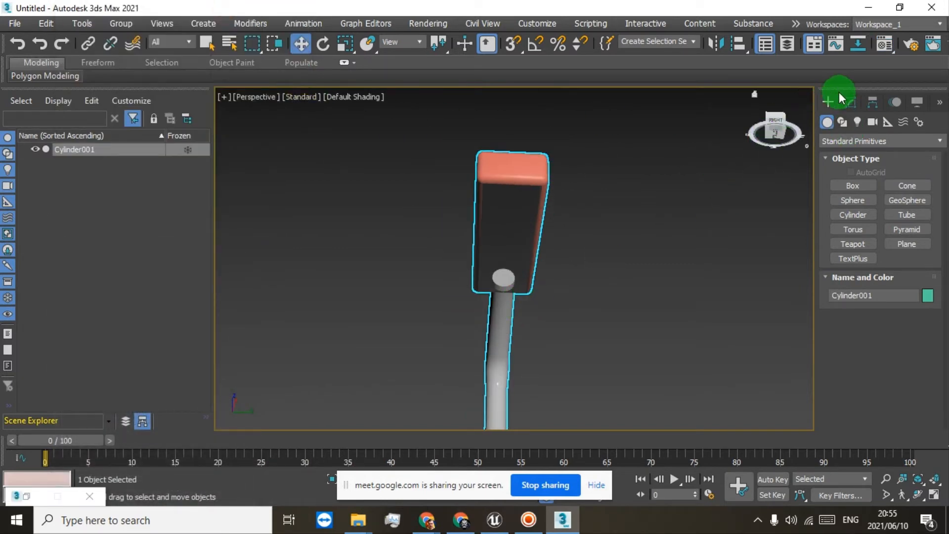
Switch the street light's Editable Mesh to Polygon level and select the large top face of the lamp head.
click(843, 103)
click(848, 174)
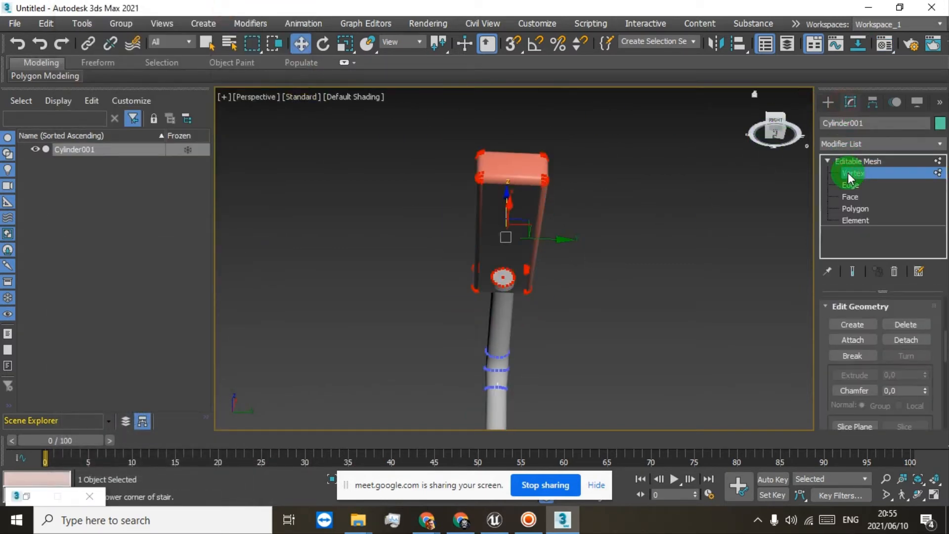
click(847, 162)
click(853, 210)
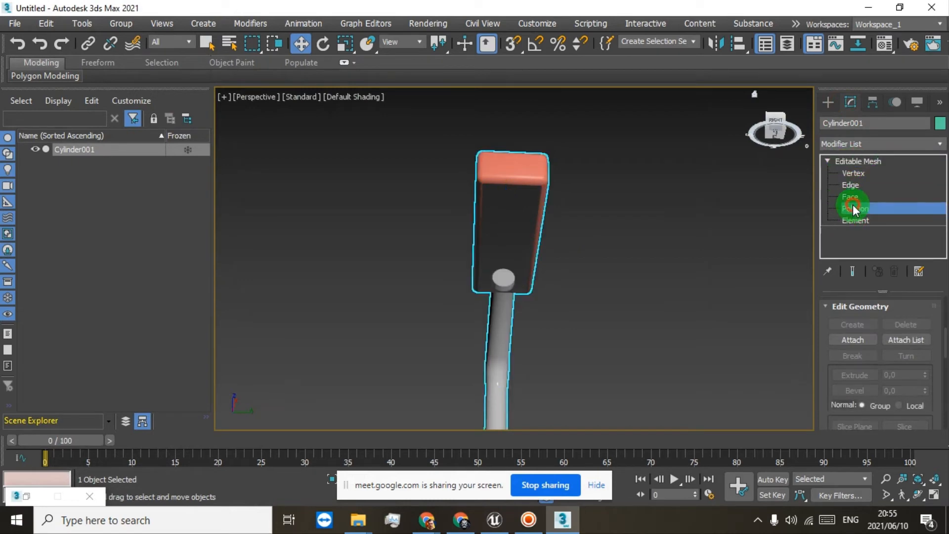
click(787, 137)
drag(783, 131, 746, 132)
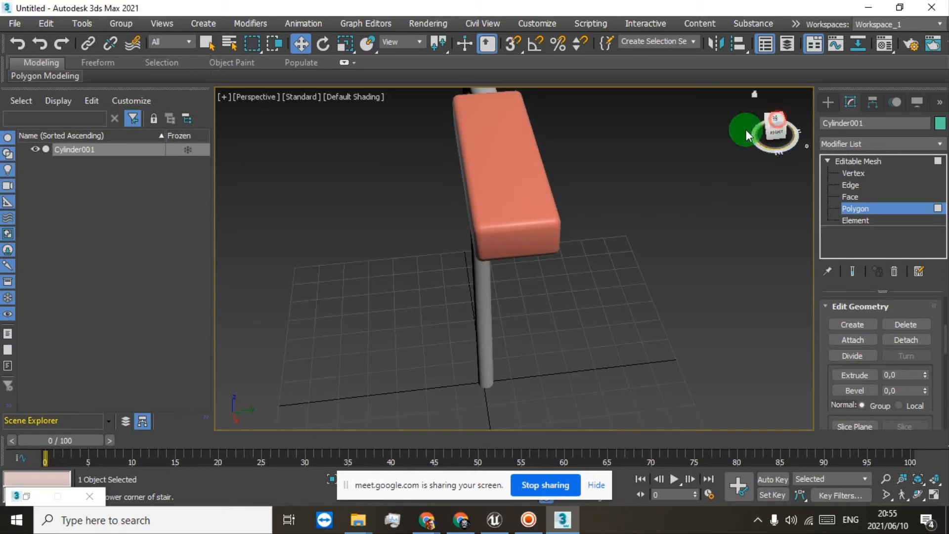
click(502, 166)
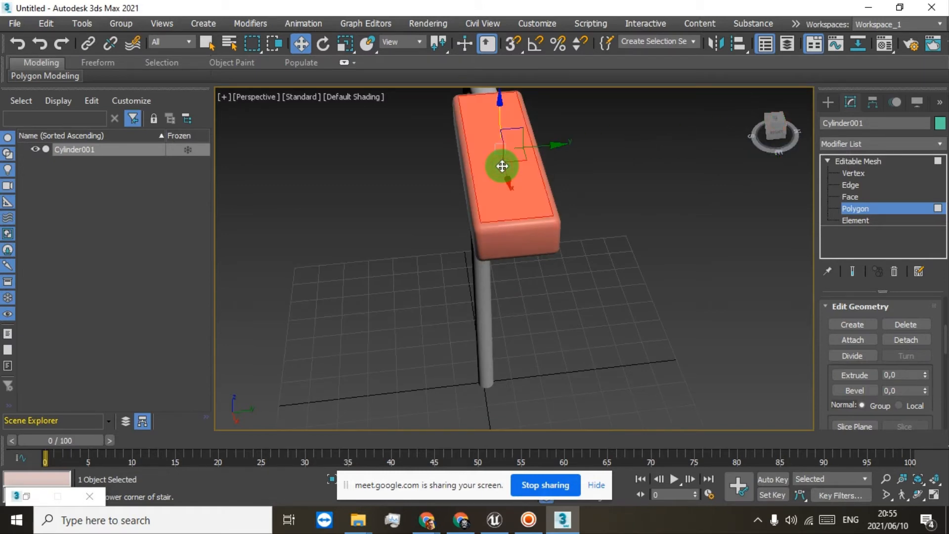
scroll(501, 161, up, 3)
scroll(500, 159, down, 3)
middle_drag(500, 161, 500, 211)
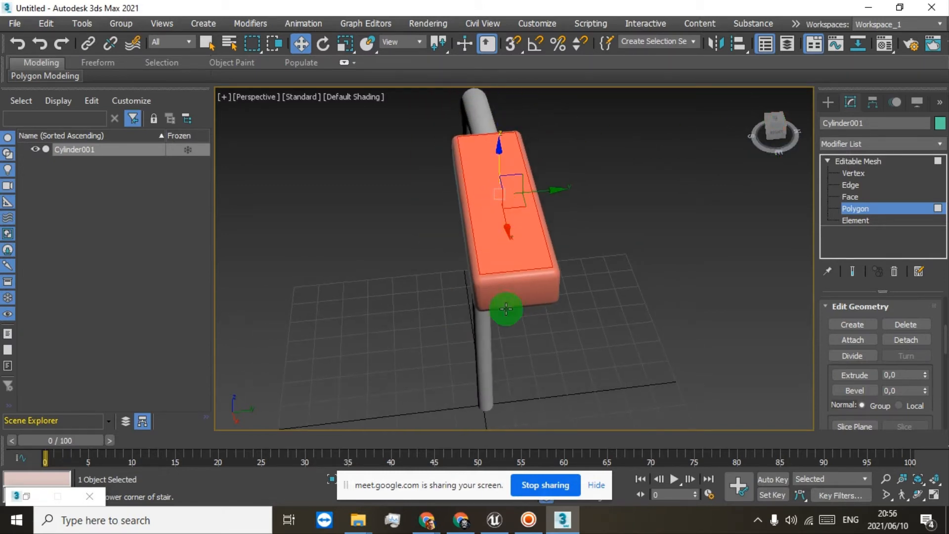
middle_drag(416, 312, 414, 217)
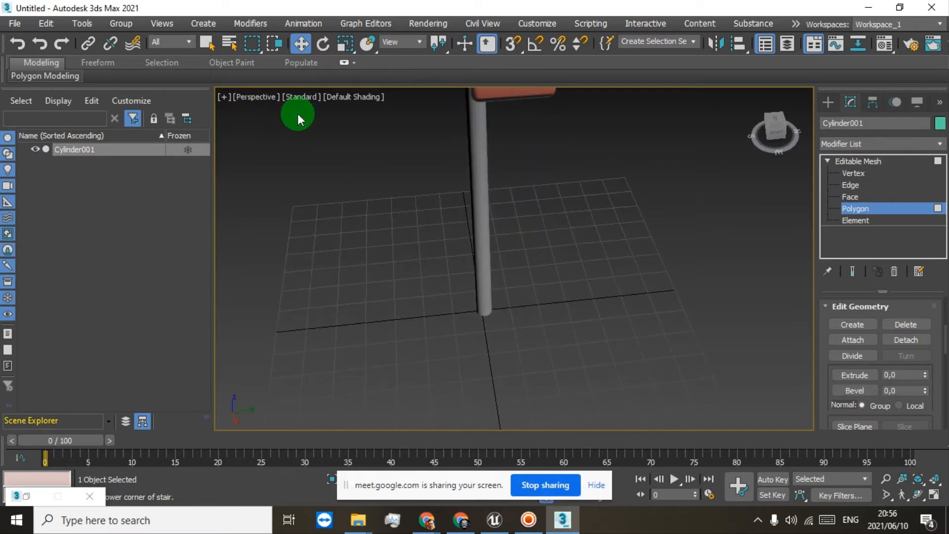
Draw a rectangular Plane primitive on the ground grid in front of the pole's base.
click(193, 25)
mouse_move(247, 45)
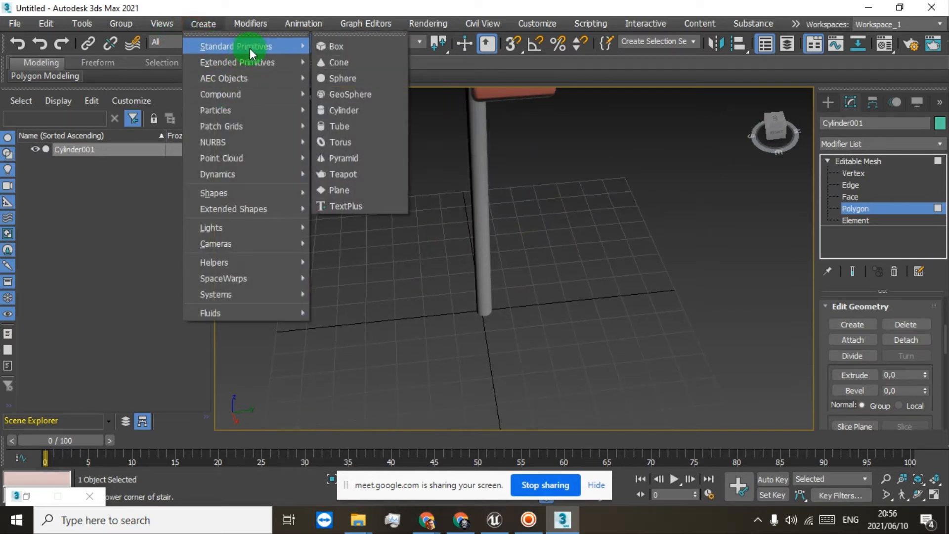
click(352, 189)
drag(431, 333, 449, 327)
click(17, 44)
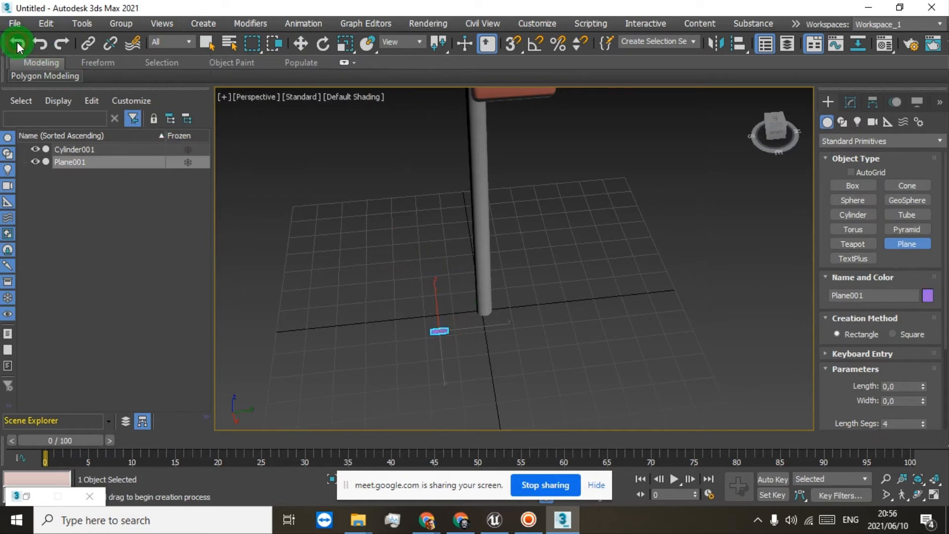
click(17, 44)
drag(479, 341, 544, 366)
right_click(544, 367)
middle_drag(511, 369, 505, 303)
scroll(505, 303, up, 3)
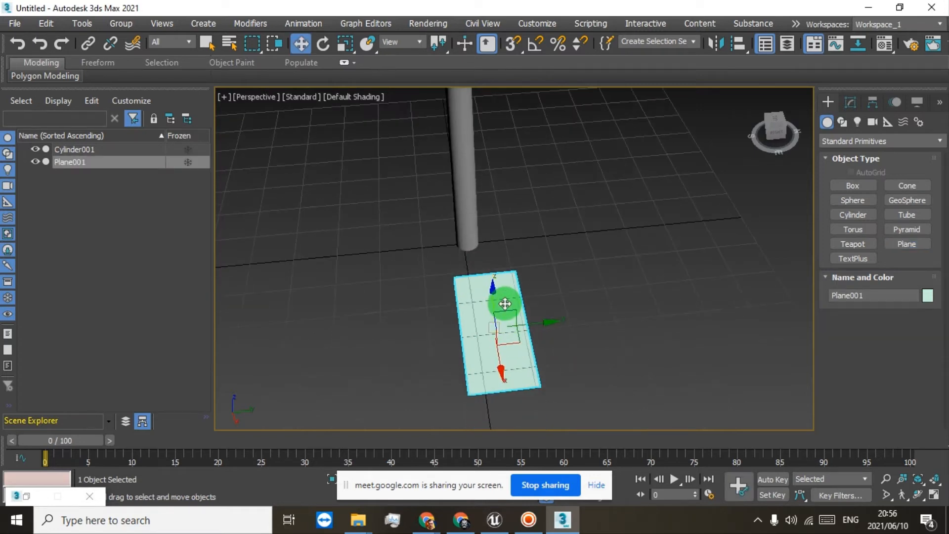
Assign the Ceramic material with the T_Lamp.jpg map to the plane and inspect its texture up close.
key(m)
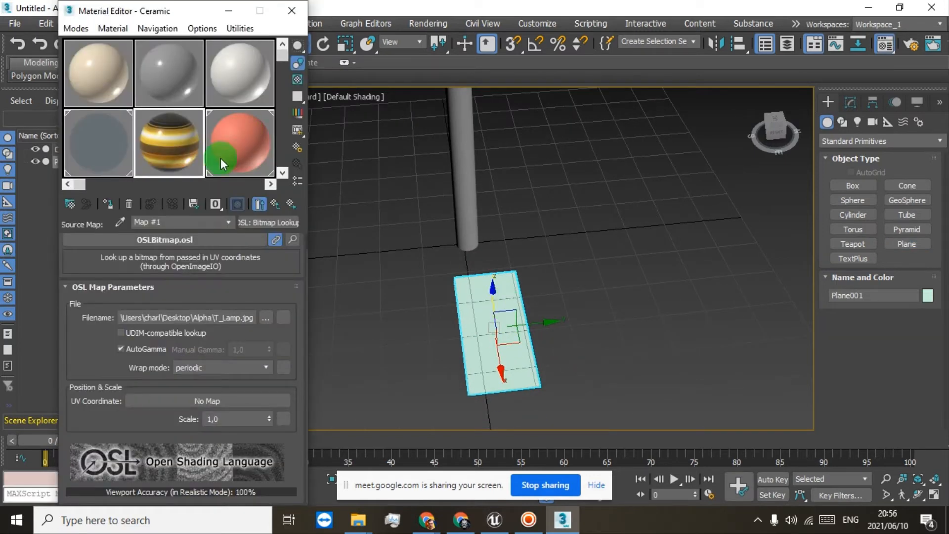
click(114, 206)
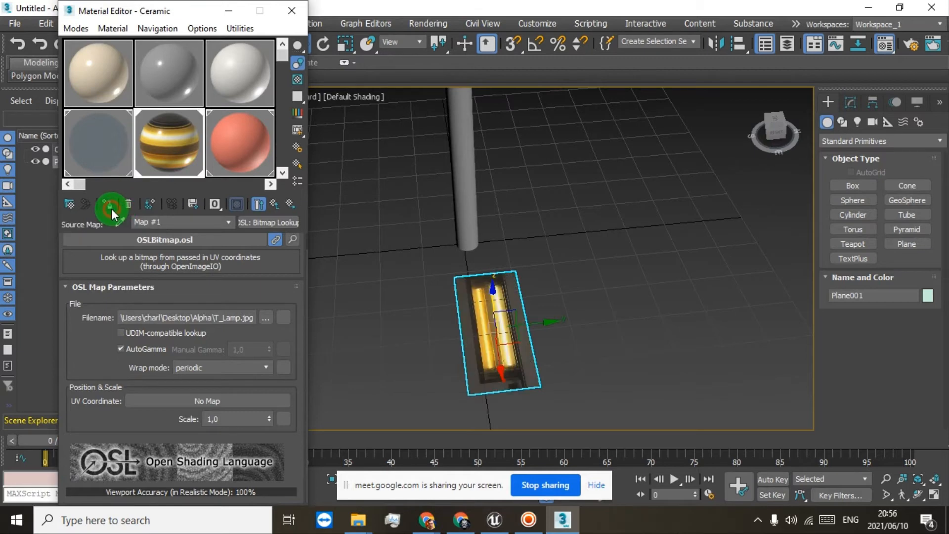
scroll(494, 341, up, 2)
scroll(494, 342, up, 2)
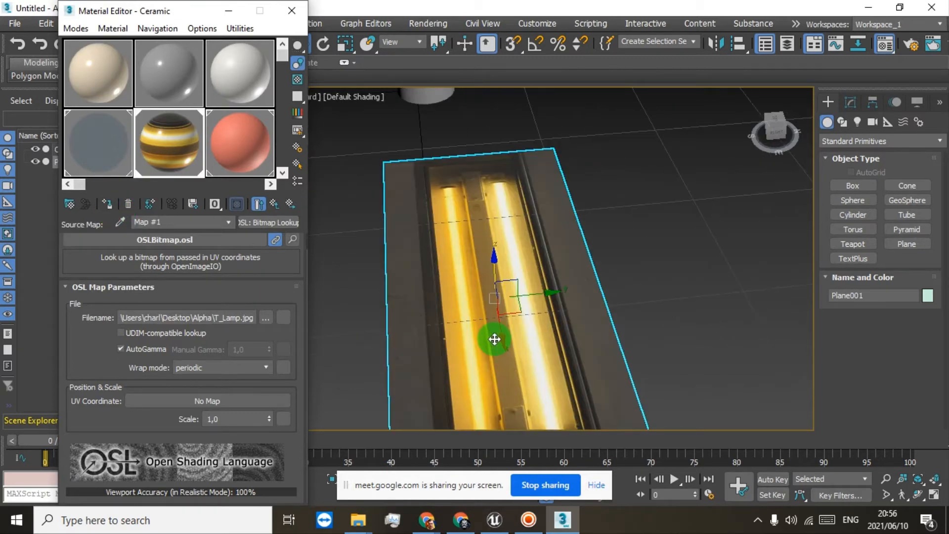
scroll(493, 339, down, 5)
Rotate the plane so its textured side faces down, and move it up to the underside of the lamp head.
click(324, 42)
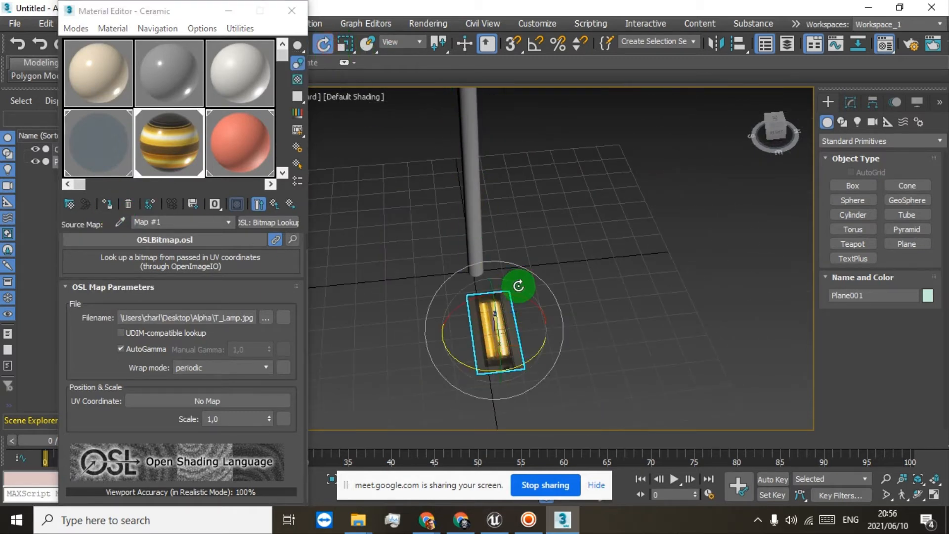
drag(492, 300, 515, 57)
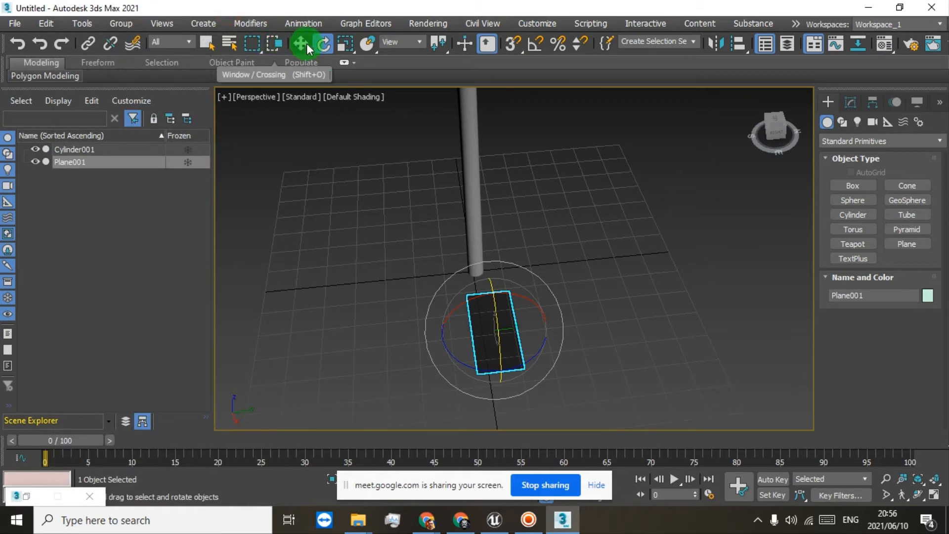
click(300, 43)
drag(771, 129, 806, 422)
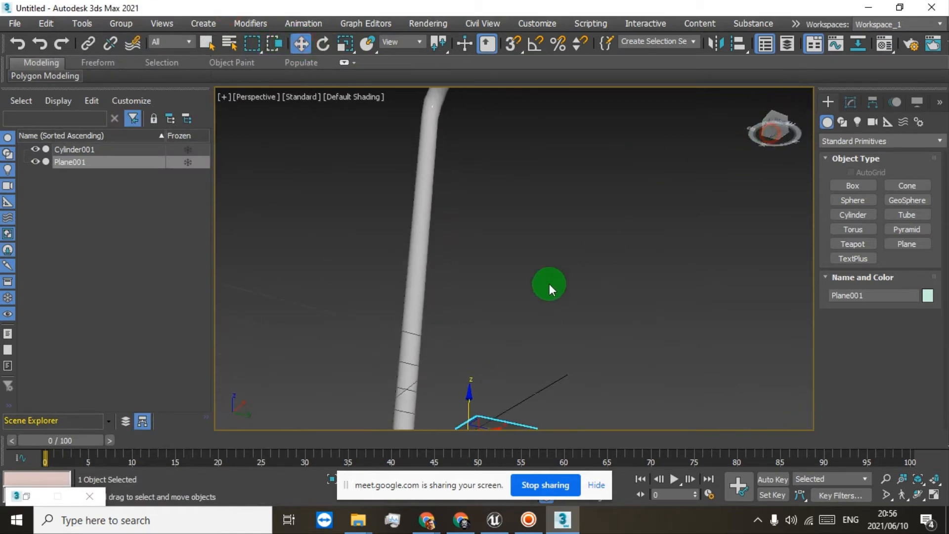
drag(473, 397, 479, 15)
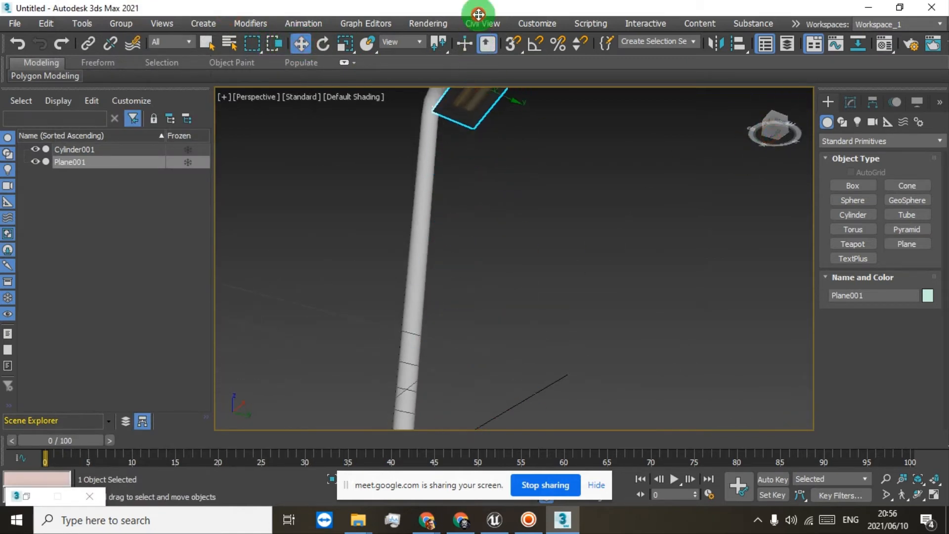
middle_drag(546, 143, 510, 346)
drag(441, 232, 483, 182)
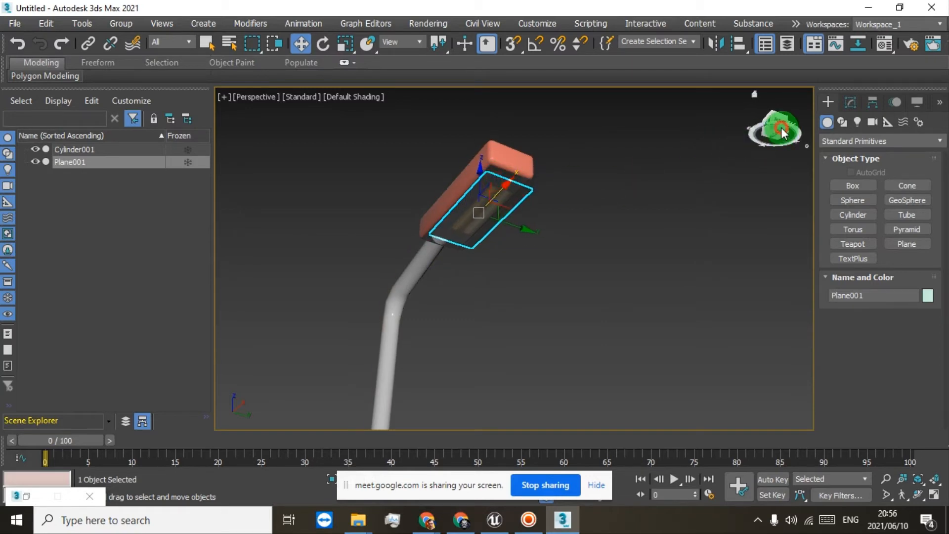
Shift the textured plane along Y to line up with the lamp head's underside, and delete the plane.
drag(779, 126, 721, 131)
scroll(507, 226, up, 5)
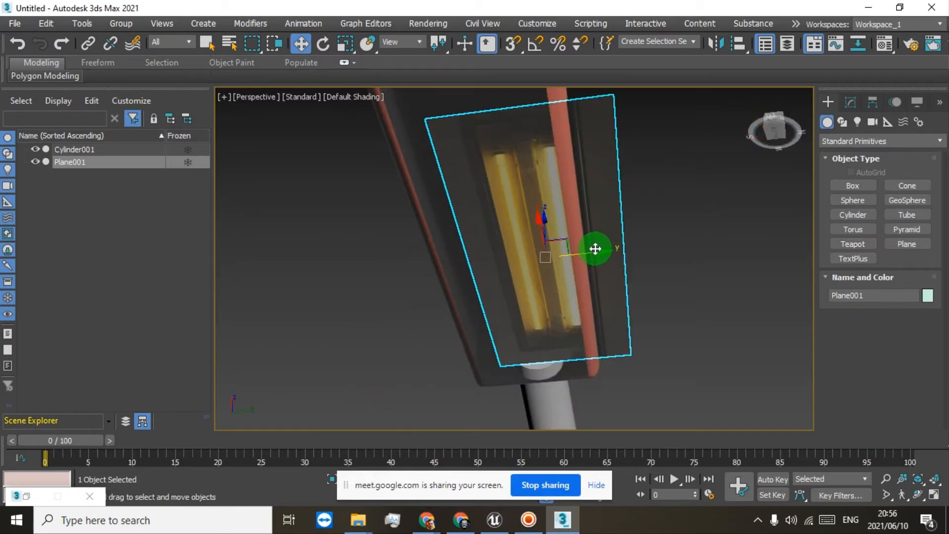
drag(593, 250, 556, 254)
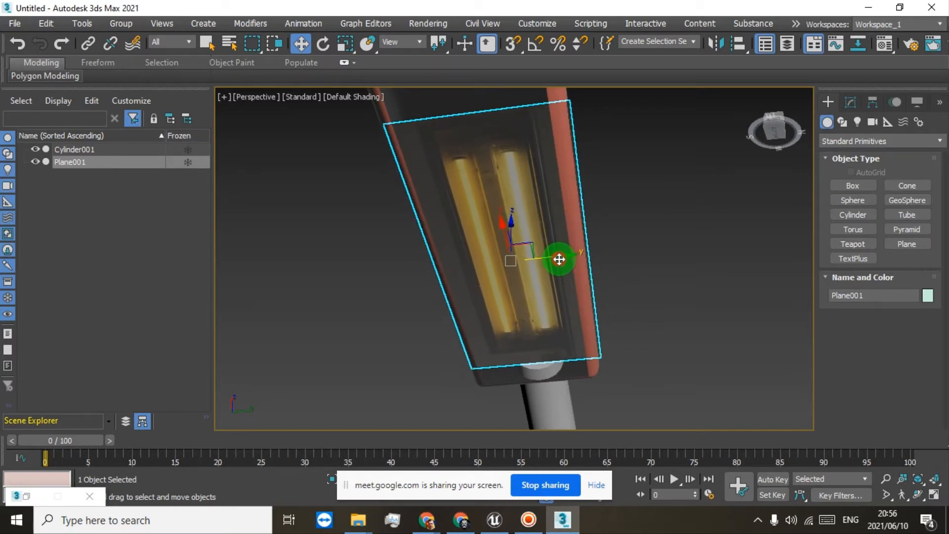
key(Delete)
Select the street light and pick the lamp head's large top face at Polygon level of its Editable Mesh.
mouse_move(774, 124)
mouse_down()
mouse_move(773, 154)
mouse_move(774, 118)
mouse_up()
click(770, 119)
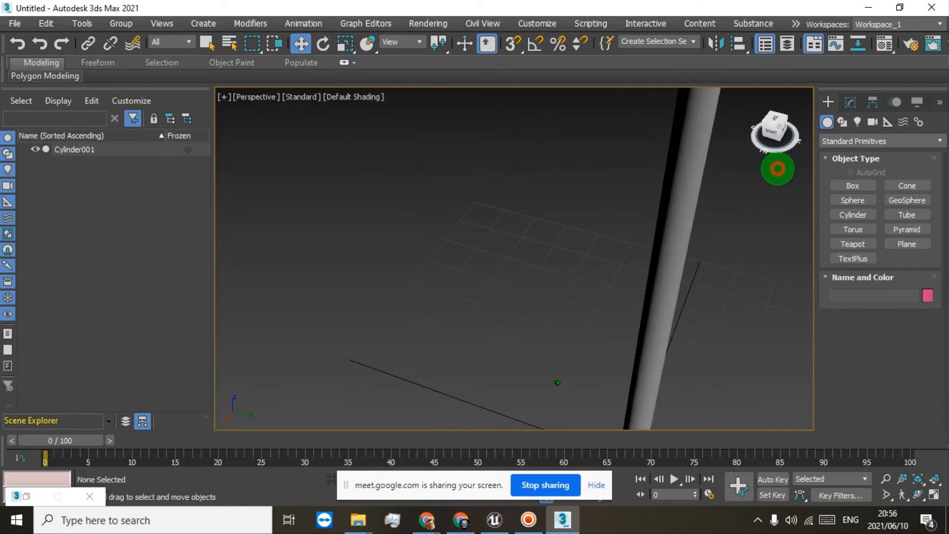
scroll(625, 124, up, 5)
middle_drag(614, 110, 613, 224)
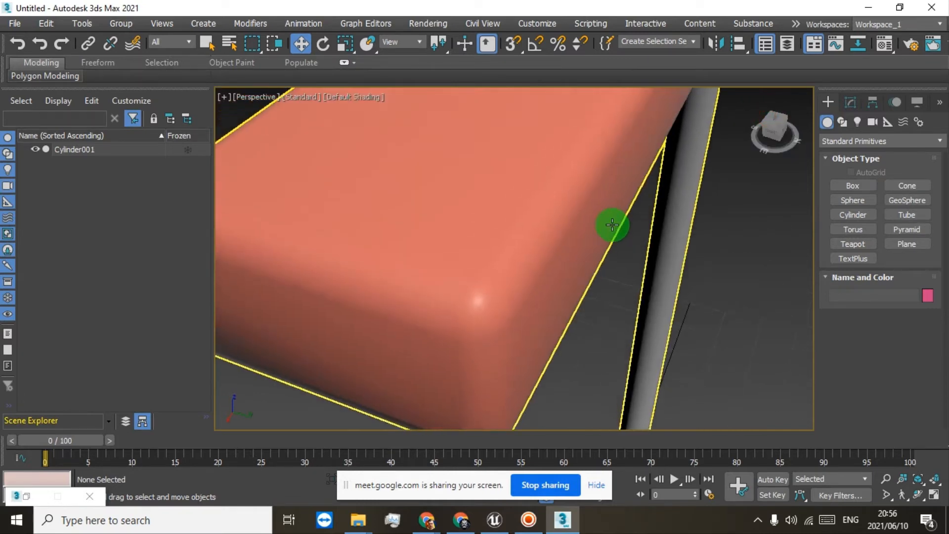
scroll(612, 225, down, 3)
click(577, 176)
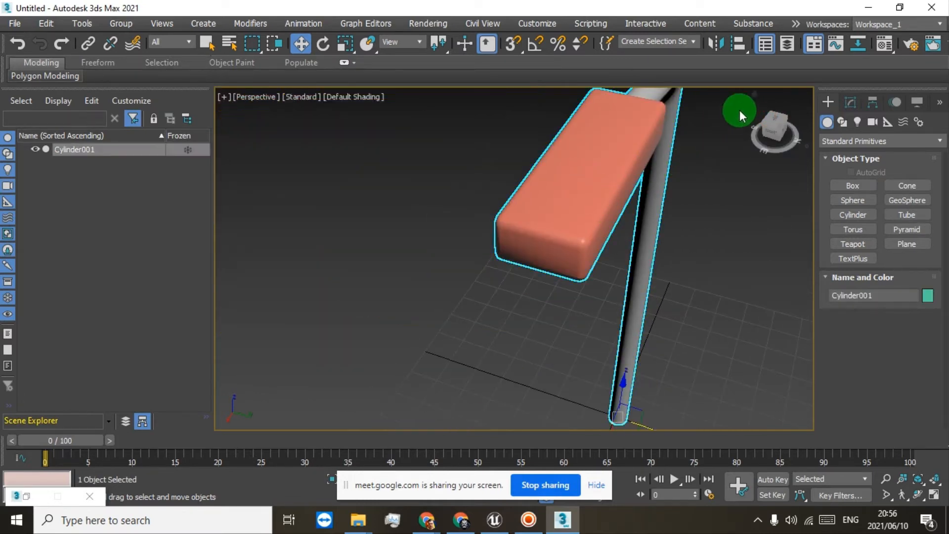
click(850, 104)
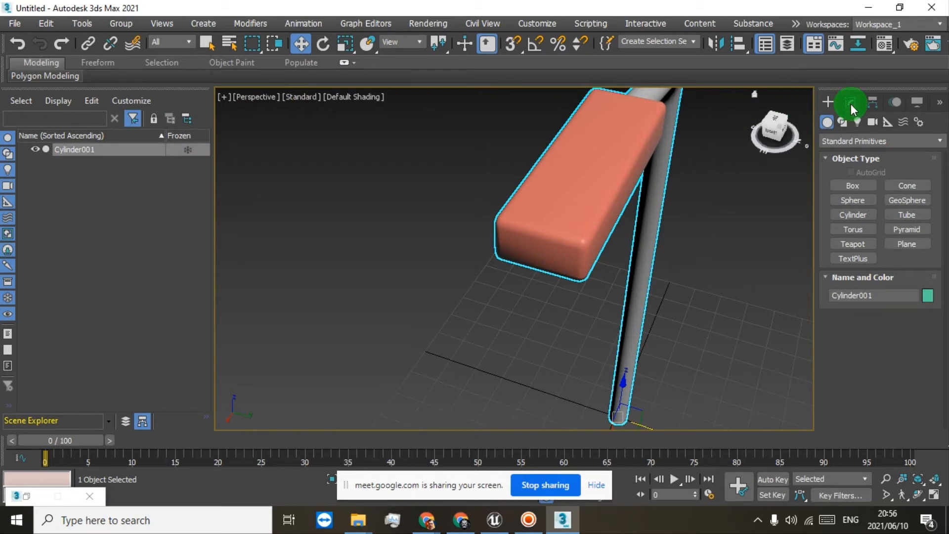
click(849, 167)
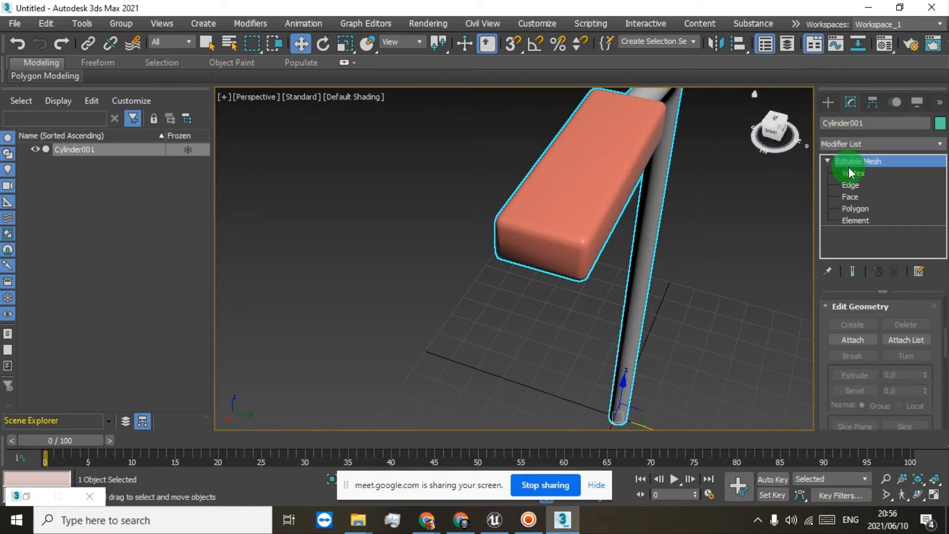
click(851, 210)
click(620, 185)
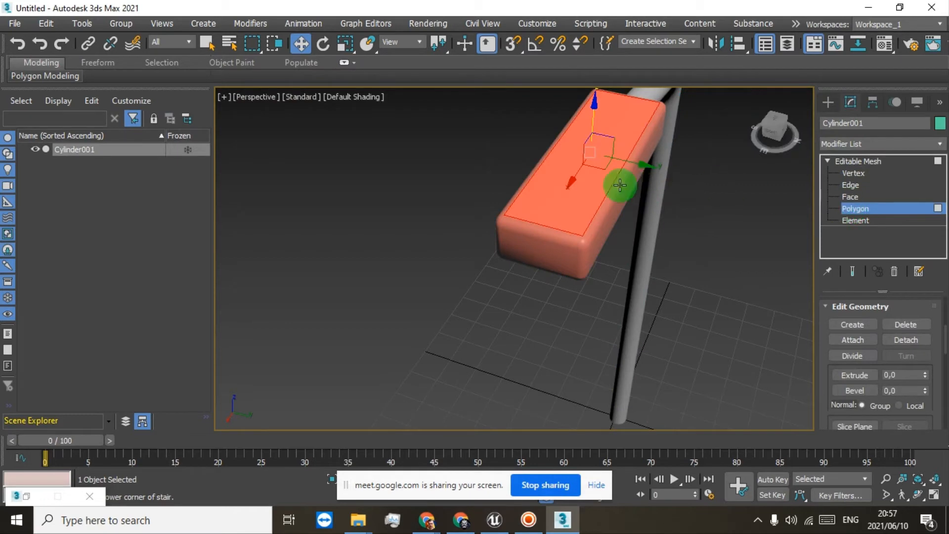
Detach the selected top face of the lamp head as a separate object with the default name, and select the new object.
scroll(549, 179, up, 2)
scroll(555, 199, up, 3)
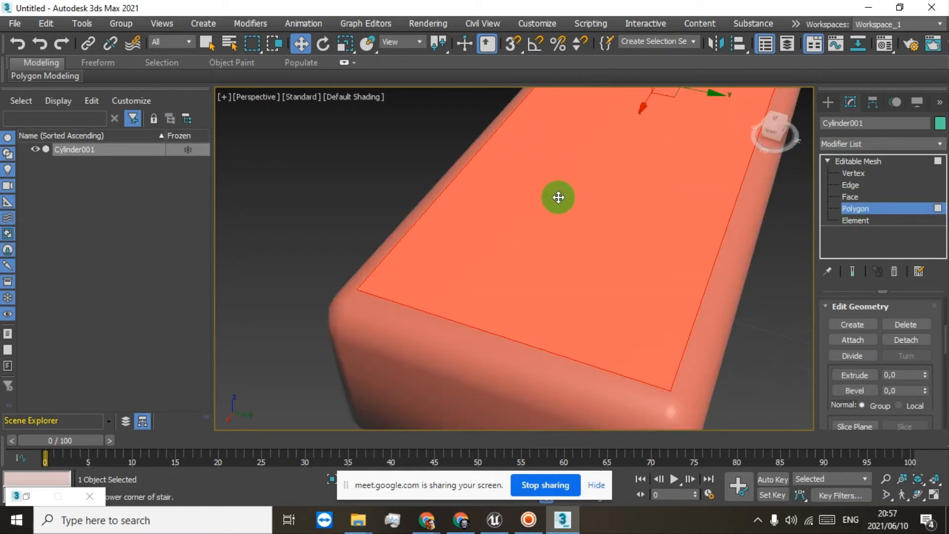
scroll(558, 198, down, 2)
middle_drag(557, 197, 548, 257)
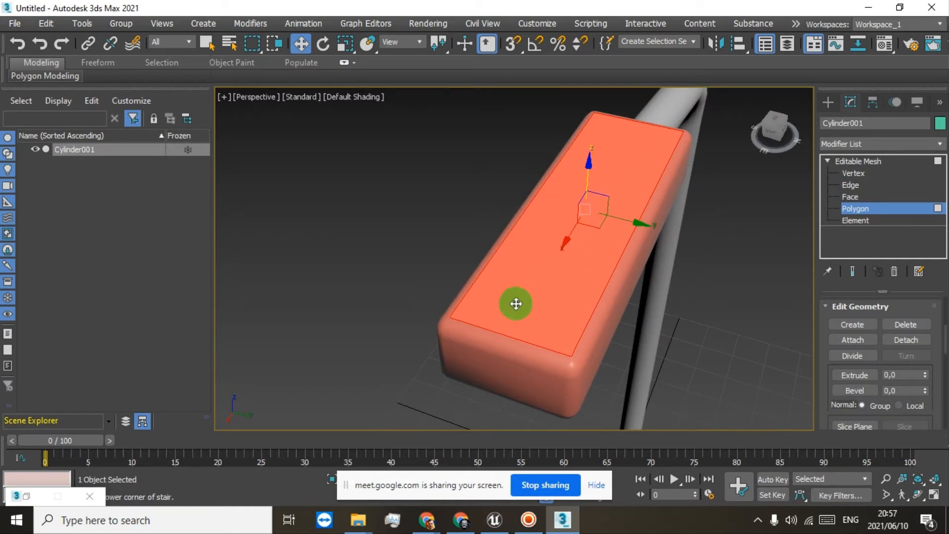
drag(779, 123, 678, 137)
middle_drag(678, 126, 674, 330)
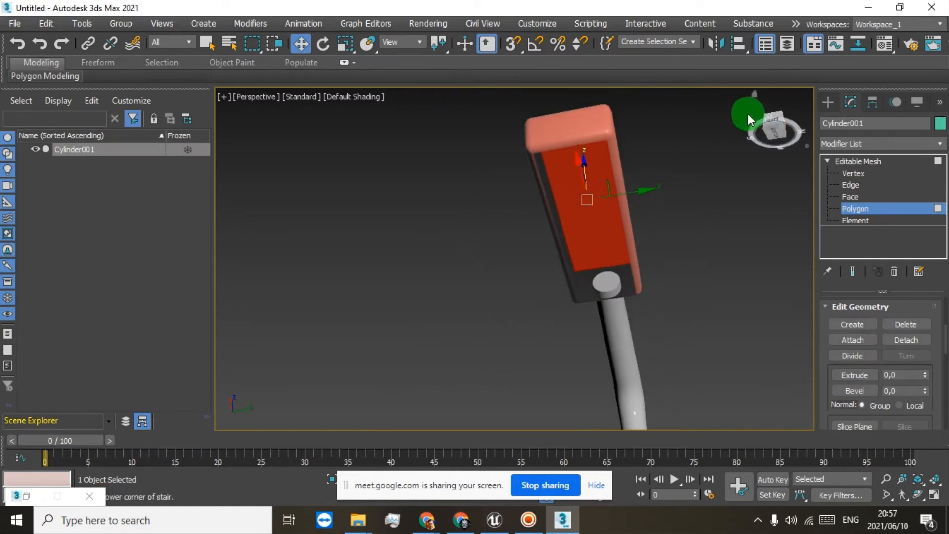
mouse_move(775, 123)
mouse_down()
mouse_move(770, 172)
mouse_move(773, 136)
mouse_up()
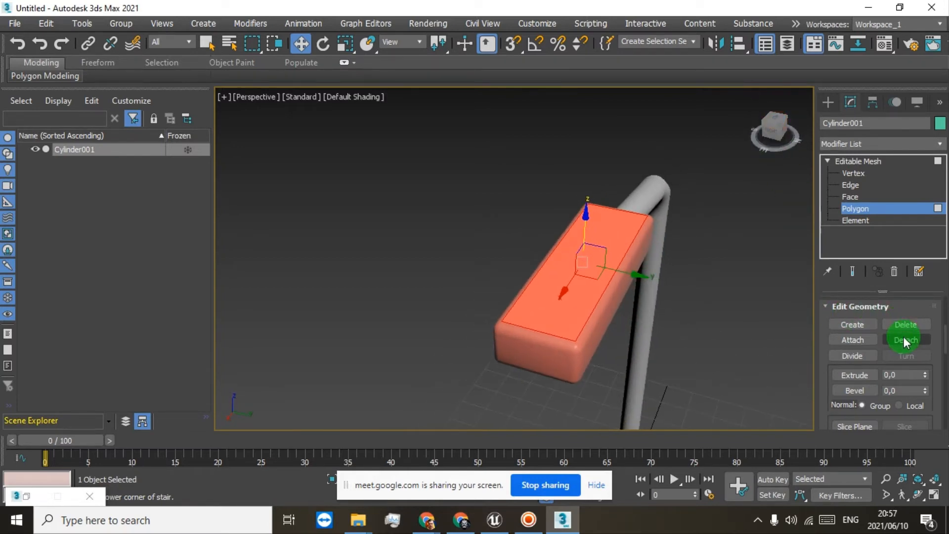
click(903, 338)
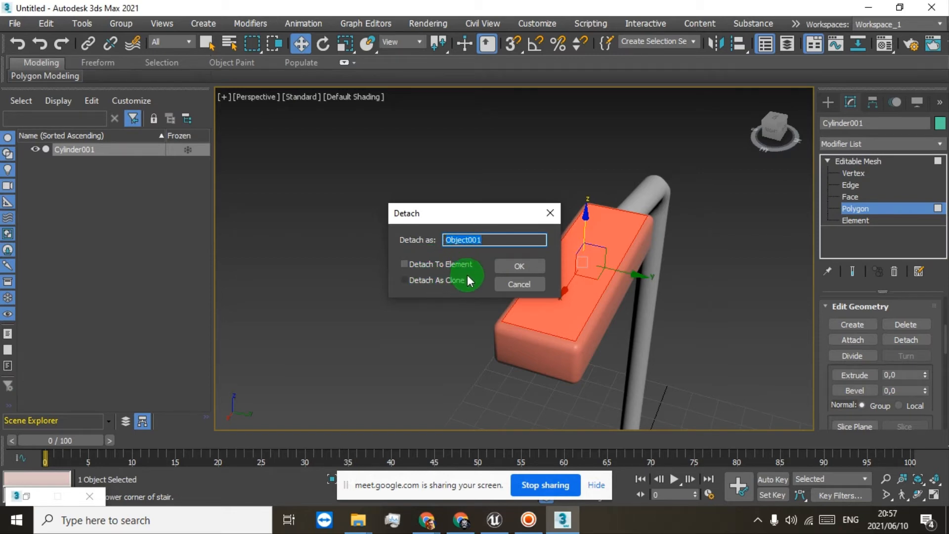
click(513, 267)
click(524, 265)
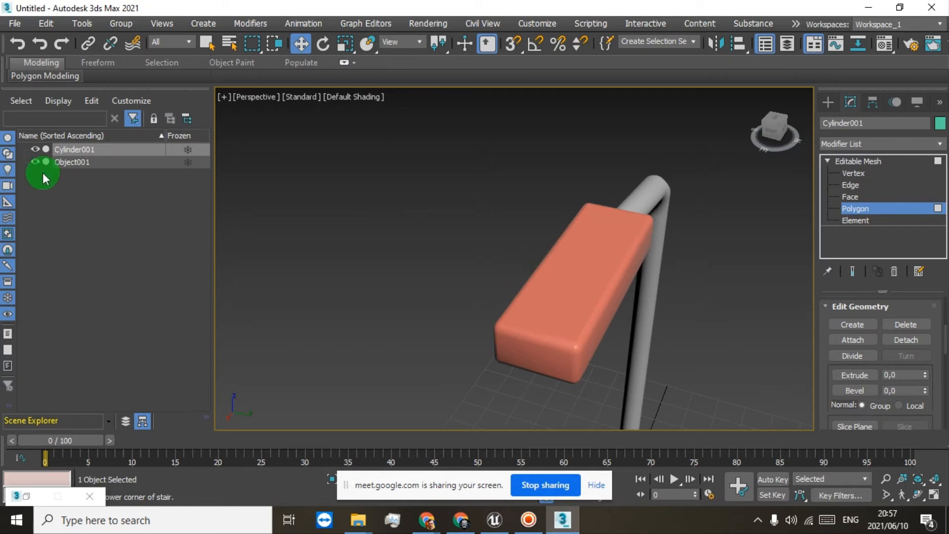
click(72, 162)
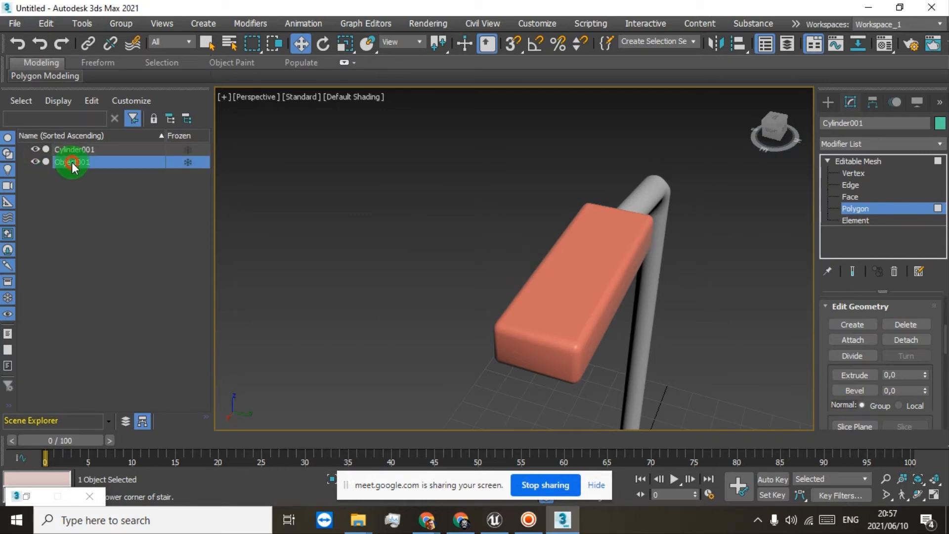
Hide the street light so the detached lamp head face is displayed on its own.
click(36, 162)
scroll(595, 227, down, 3)
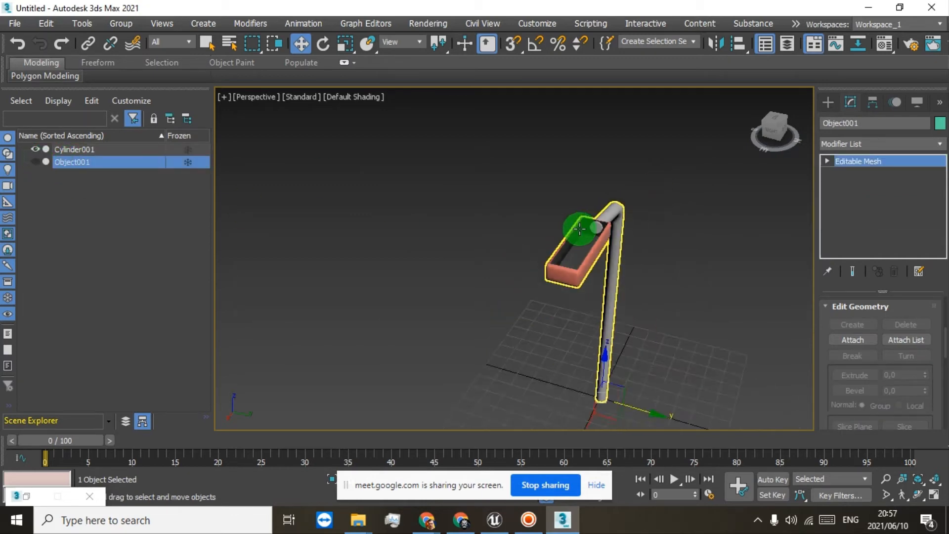
scroll(585, 252, up, 4)
scroll(583, 236, down, 3)
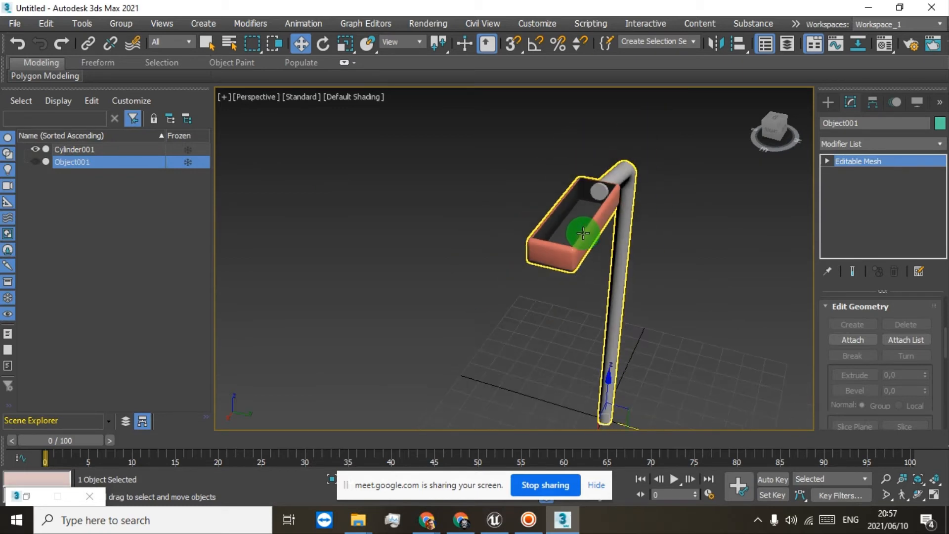
click(35, 162)
click(34, 149)
scroll(553, 208, up, 3)
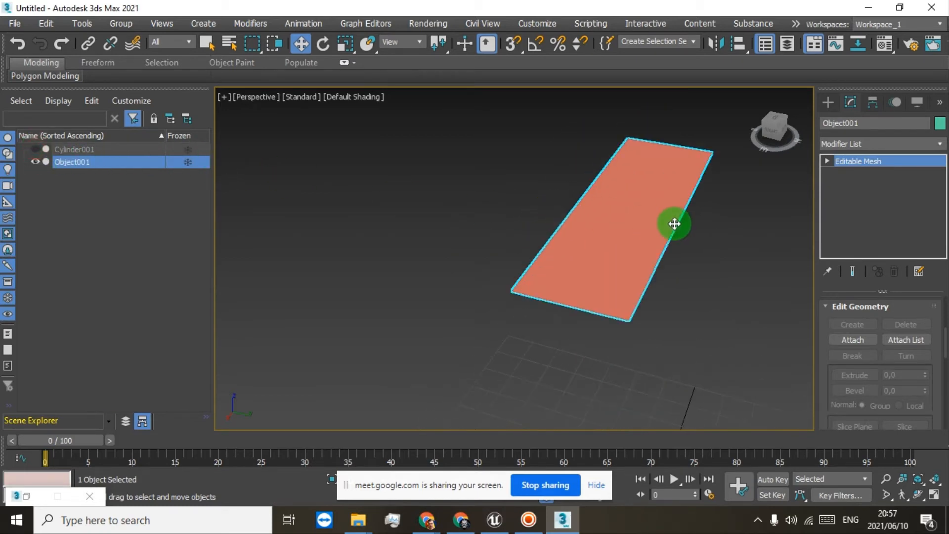
scroll(675, 223, down, 3)
scroll(664, 225, up, 2)
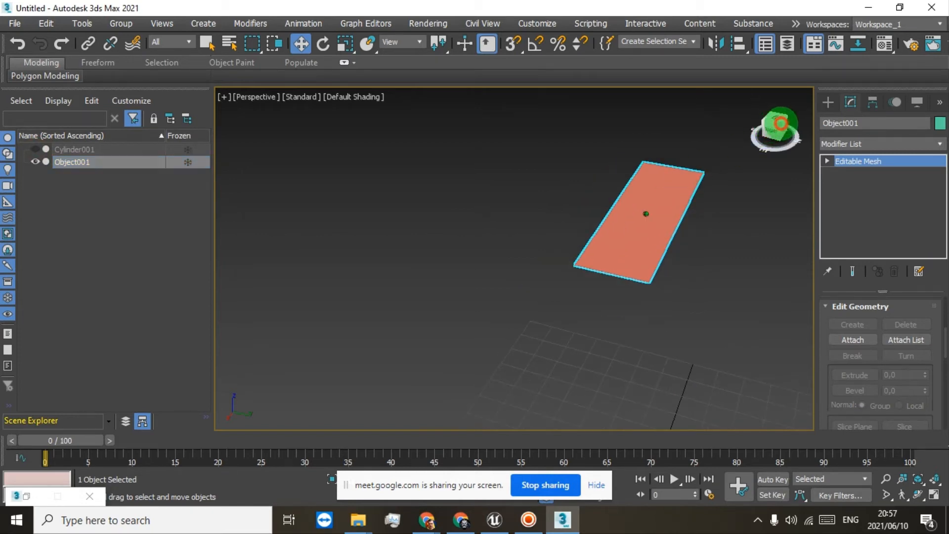
mouse_move(781, 123)
mouse_down()
mouse_move(219, 123)
mouse_move(787, 126)
mouse_move(772, 127)
mouse_up()
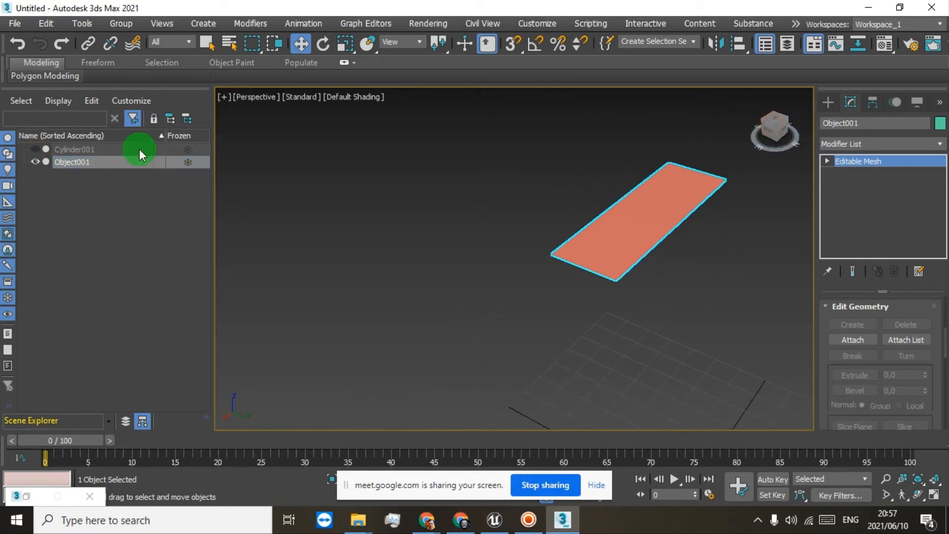
Clone the detached face as a Copy with the default name.
right_click(656, 205)
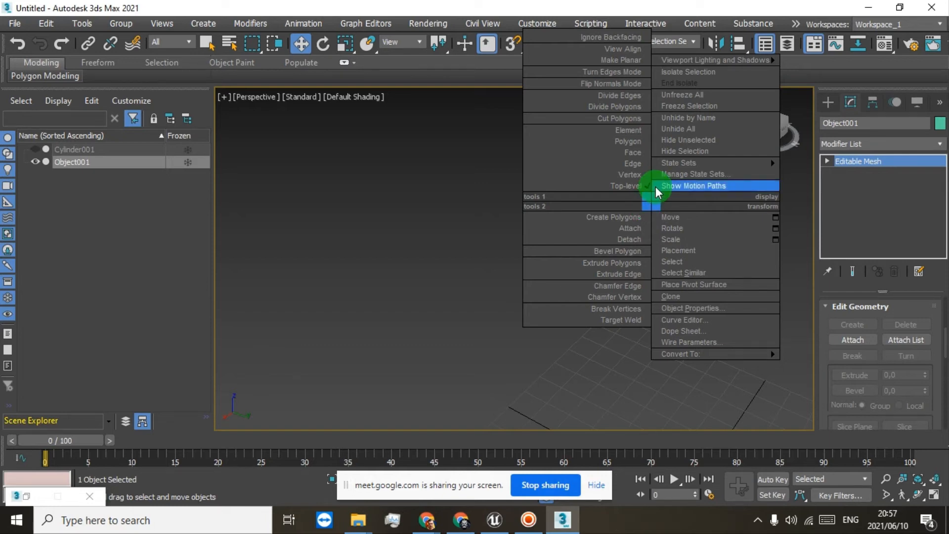
click(671, 296)
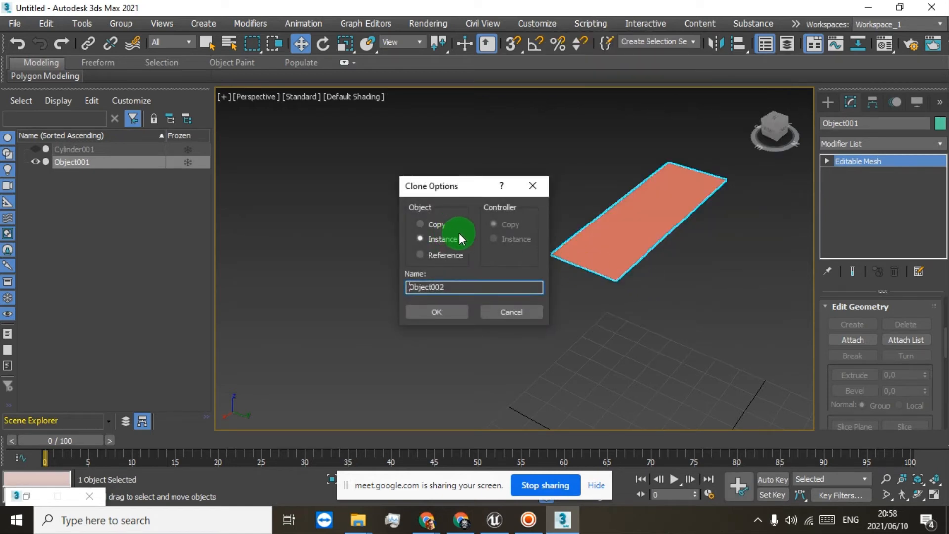
click(429, 227)
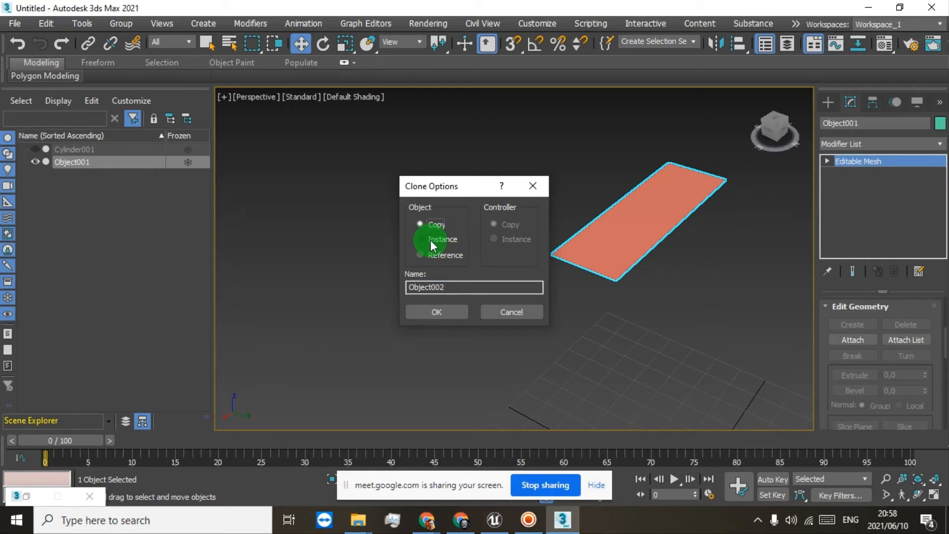
click(424, 287)
click(421, 224)
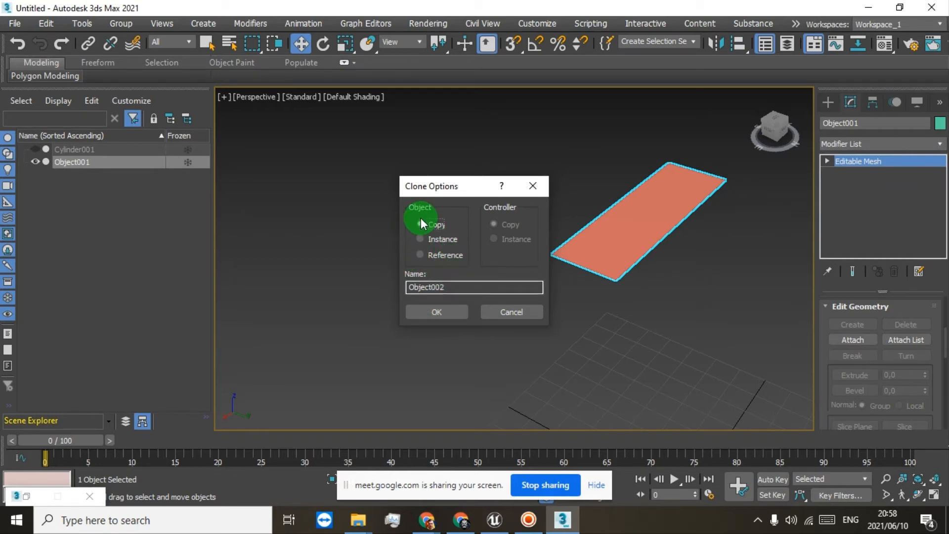
click(445, 309)
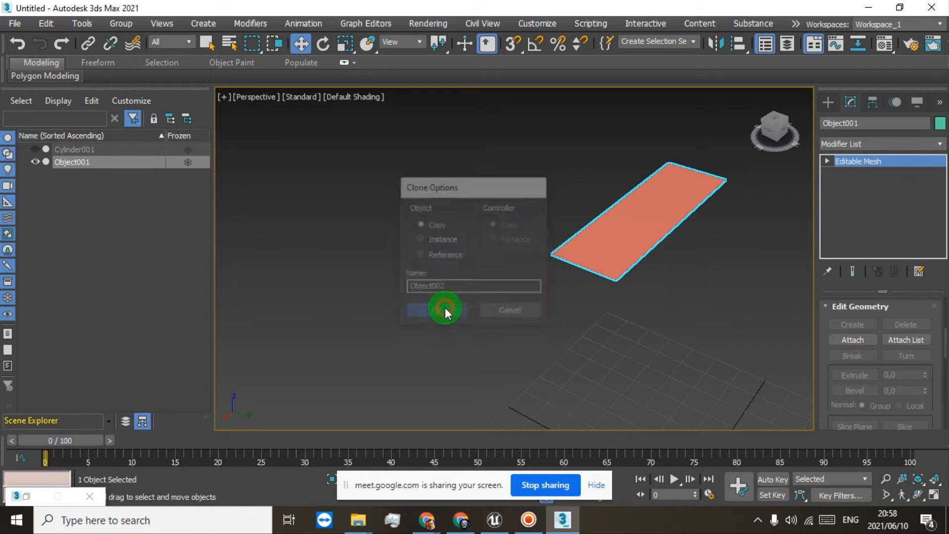
Hide the original detached face and select its copy.
click(74, 163)
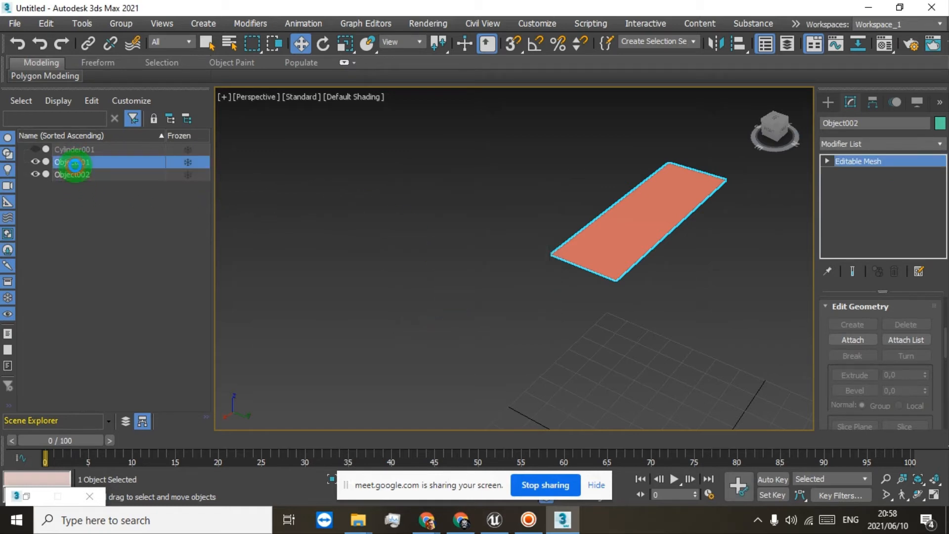
click(34, 162)
click(632, 228)
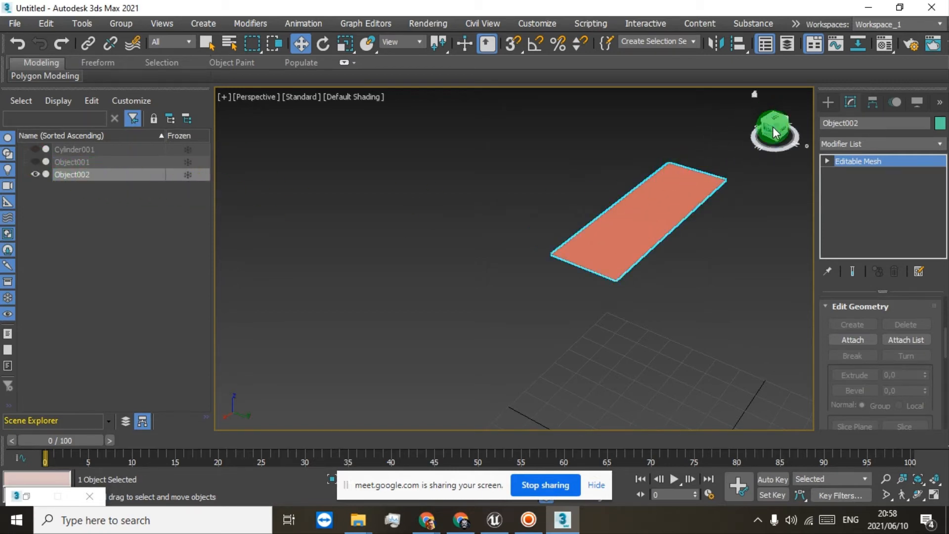
Flip the normal of the copied face at Polygon level of its Editable Mesh, and return to object level.
mouse_move(772, 126)
mouse_down()
mouse_move(800, 89)
mouse_move(221, 411)
mouse_move(222, 103)
mouse_move(807, 137)
mouse_move(314, 123)
mouse_move(242, 108)
mouse_move(805, 132)
mouse_move(240, 121)
mouse_move(231, 136)
mouse_move(768, 131)
mouse_up()
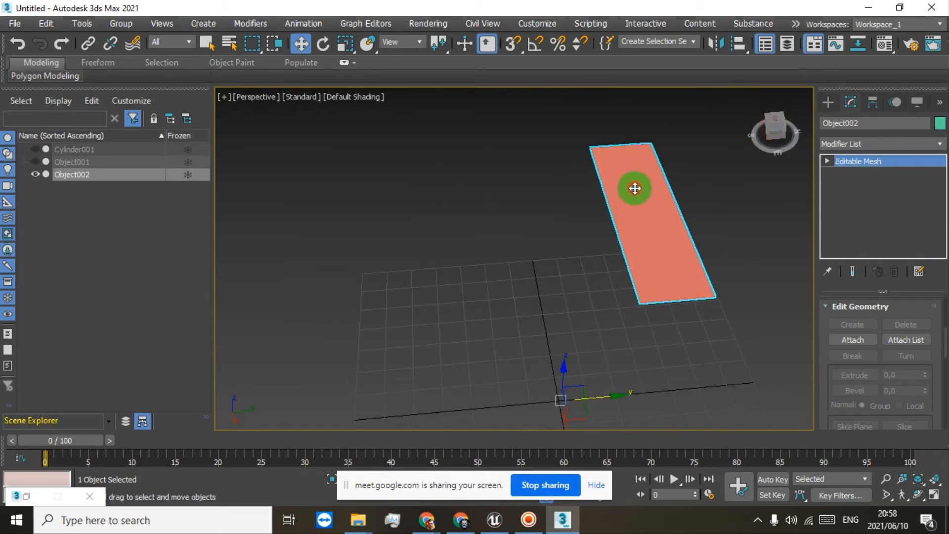
mouse_move(777, 125)
mouse_down()
mouse_move(766, 100)
mouse_move(763, 424)
mouse_move(777, 112)
mouse_move(760, 102)
mouse_move(756, 404)
mouse_move(771, 132)
mouse_move(766, 393)
mouse_move(774, 105)
mouse_move(774, 422)
mouse_move(752, 415)
mouse_move(782, 143)
mouse_up()
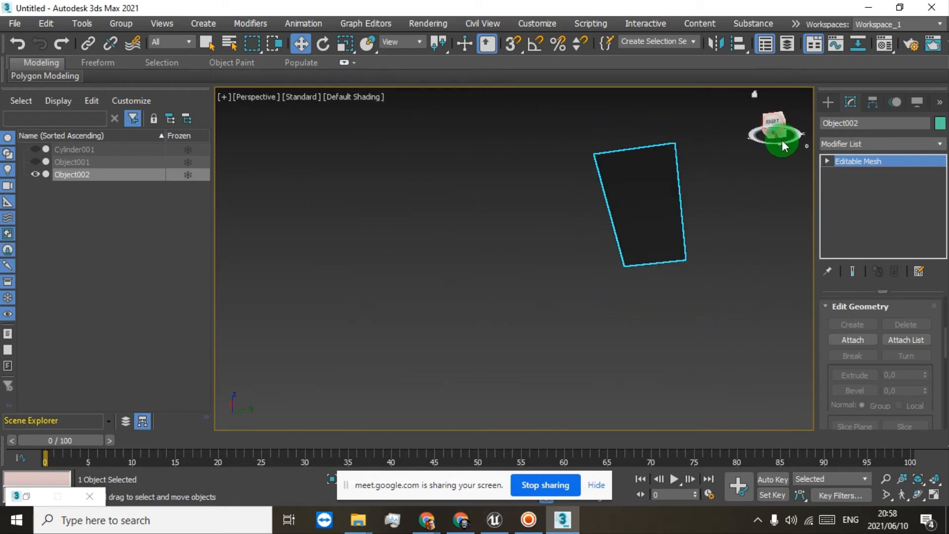
click(828, 163)
click(854, 208)
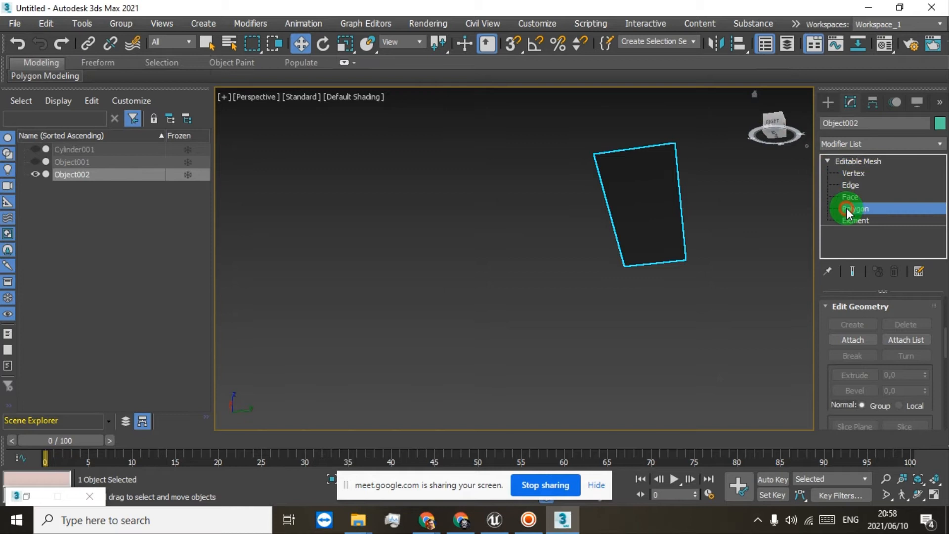
click(663, 196)
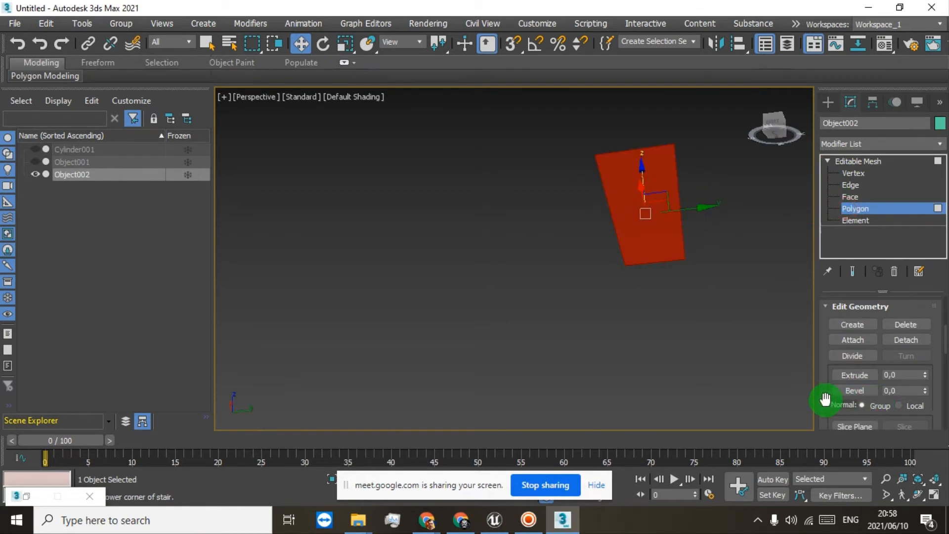
scroll(825, 395, down, 8)
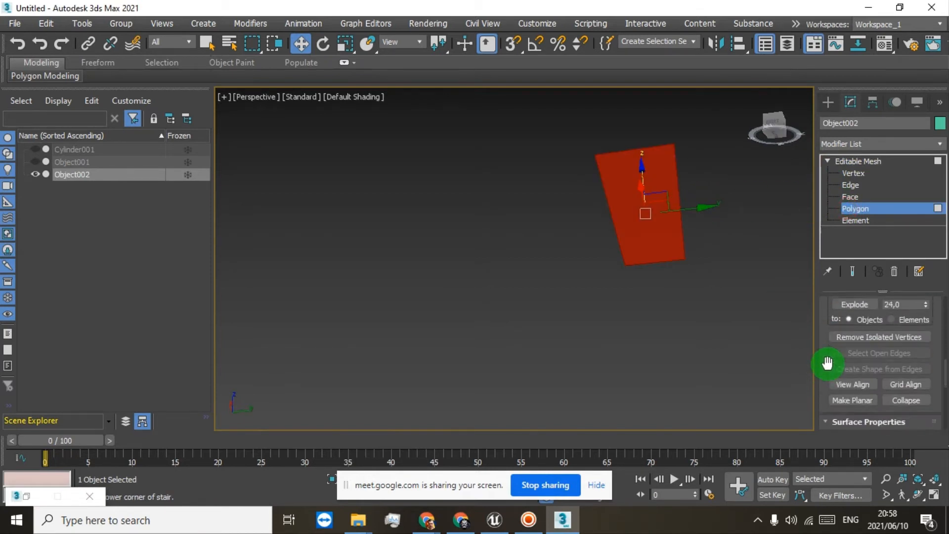
scroll(828, 366, down, 3)
click(856, 386)
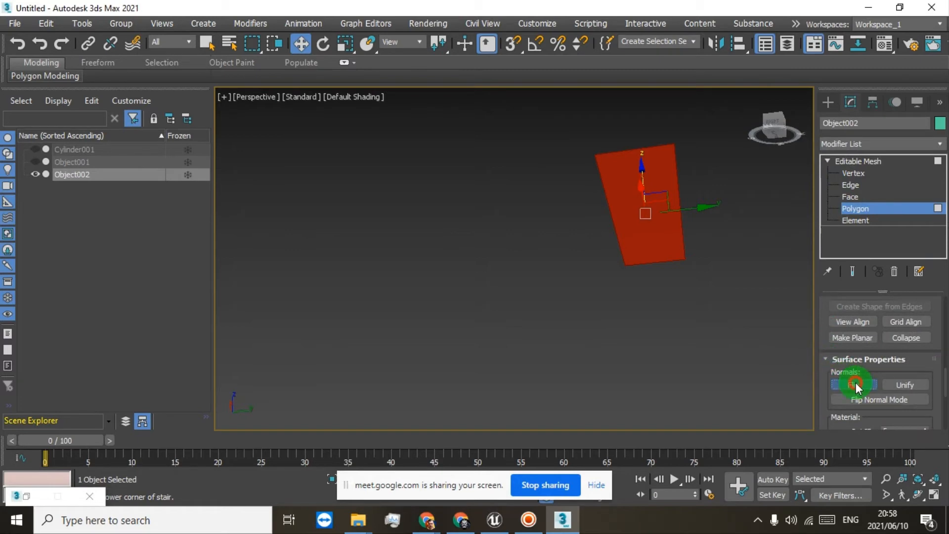
click(853, 161)
mouse_move(774, 136)
mouse_down()
mouse_move(790, 155)
mouse_move(779, 121)
mouse_up()
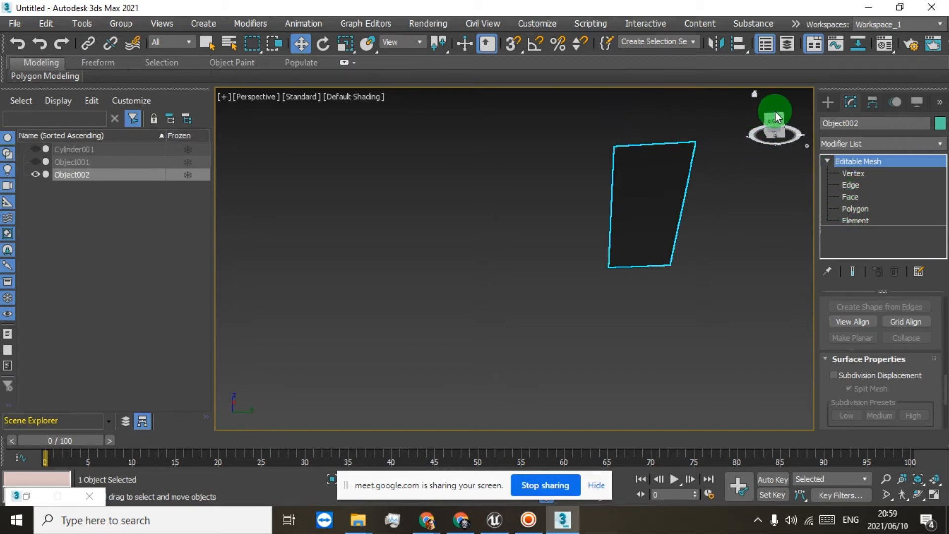
drag(773, 121, 770, 131)
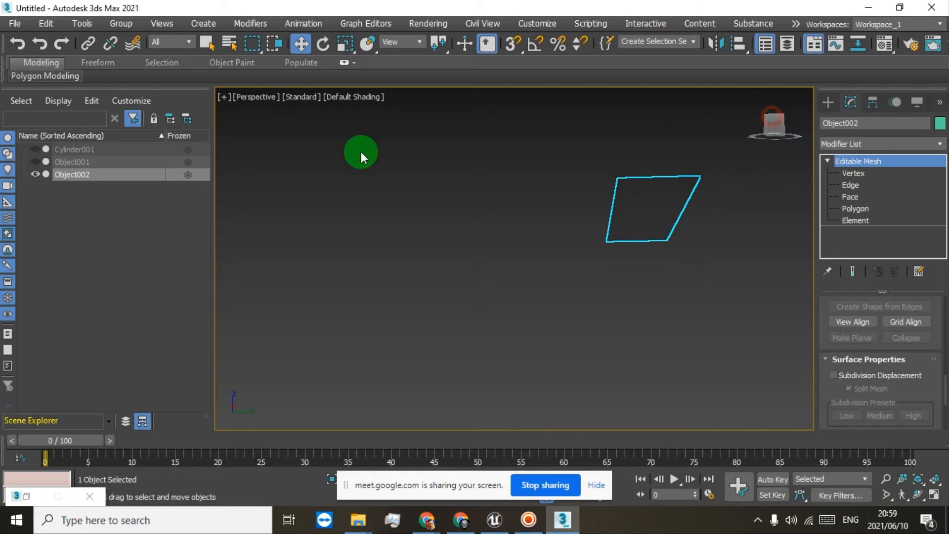
Unhide the street light, keep the original detached face hidden, and select the flipped copy.
click(38, 162)
click(39, 161)
click(39, 161)
click(38, 161)
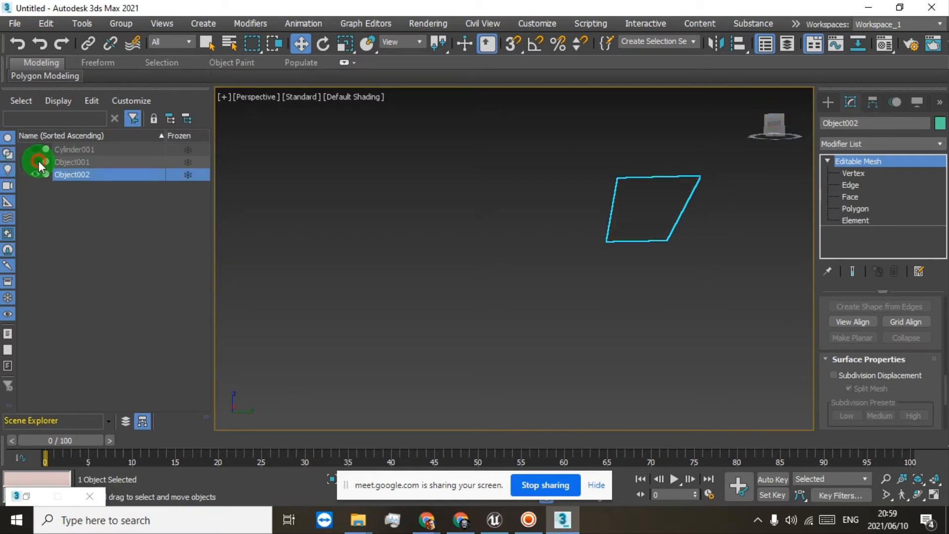
click(34, 150)
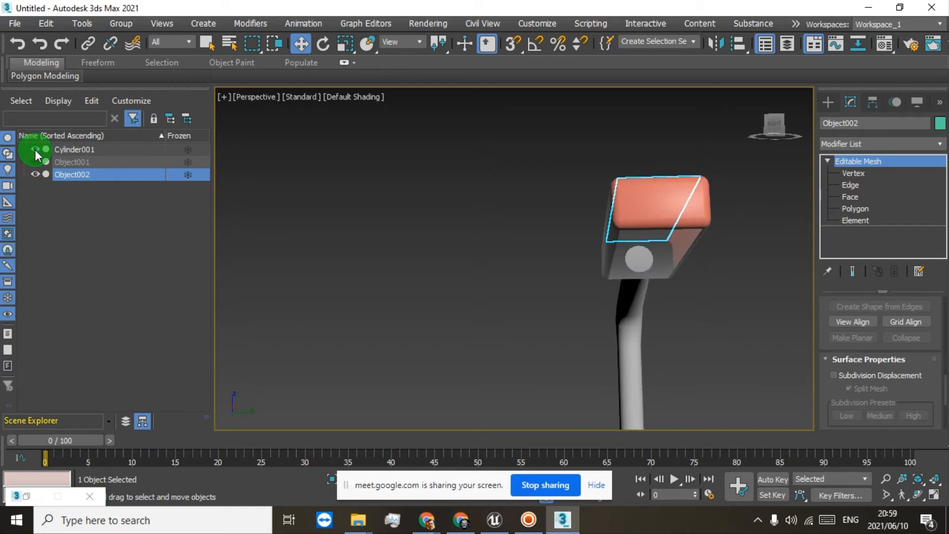
drag(772, 121, 673, 144)
click(99, 179)
click(93, 177)
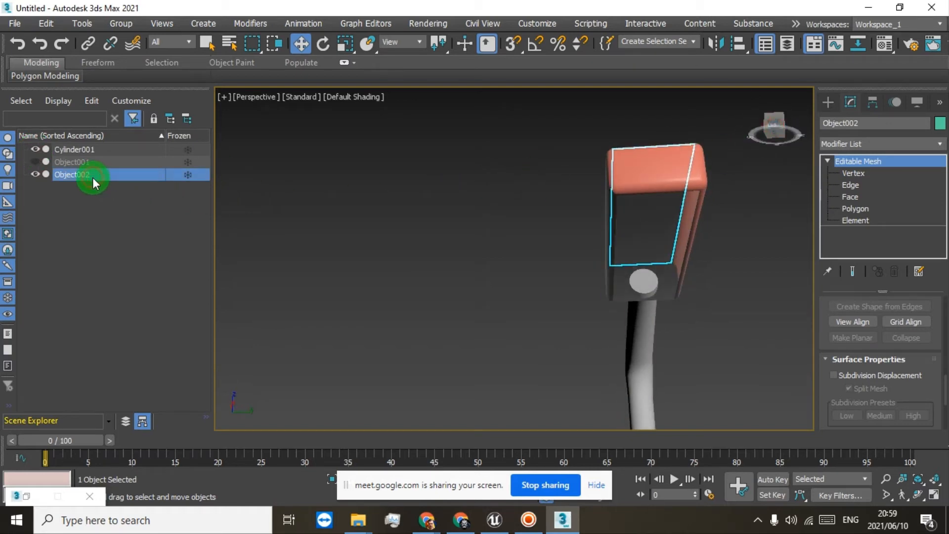
Examine where the flipped copy's Move gizmo sits relative to the street light.
click(301, 46)
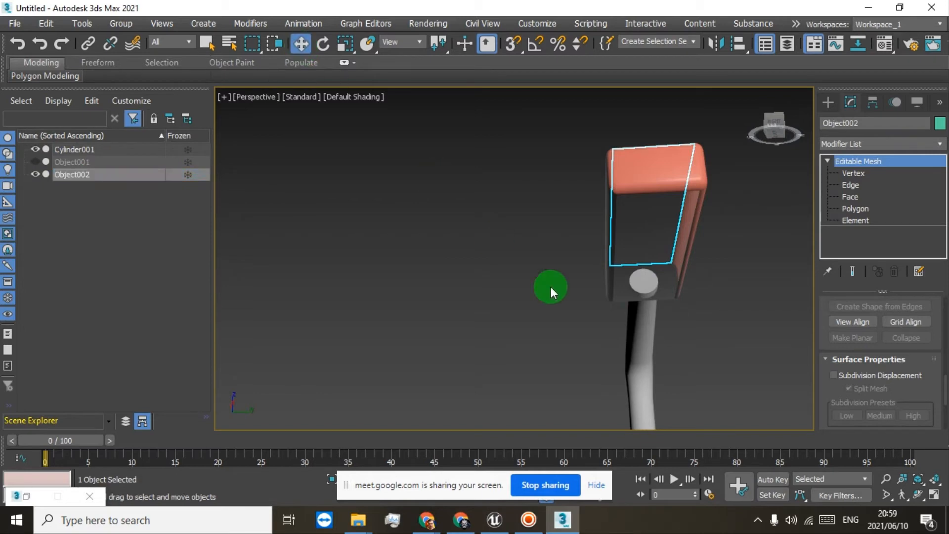
scroll(601, 327, down, 8)
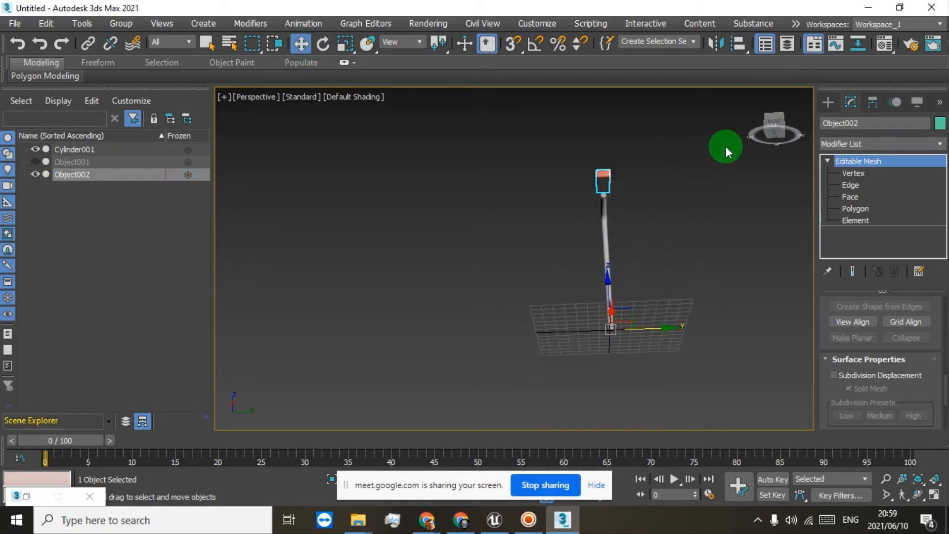
drag(772, 123, 756, 153)
scroll(597, 277, up, 6)
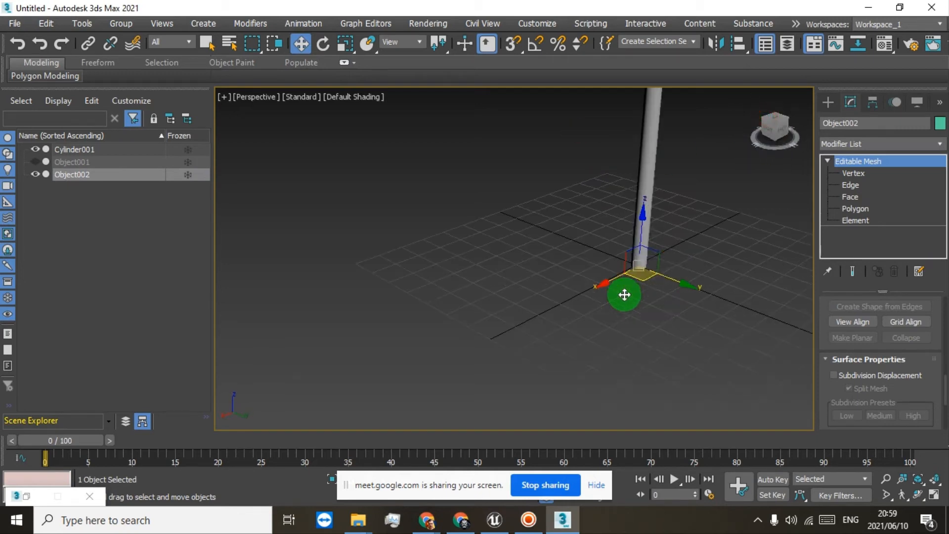
scroll(638, 282, up, 3)
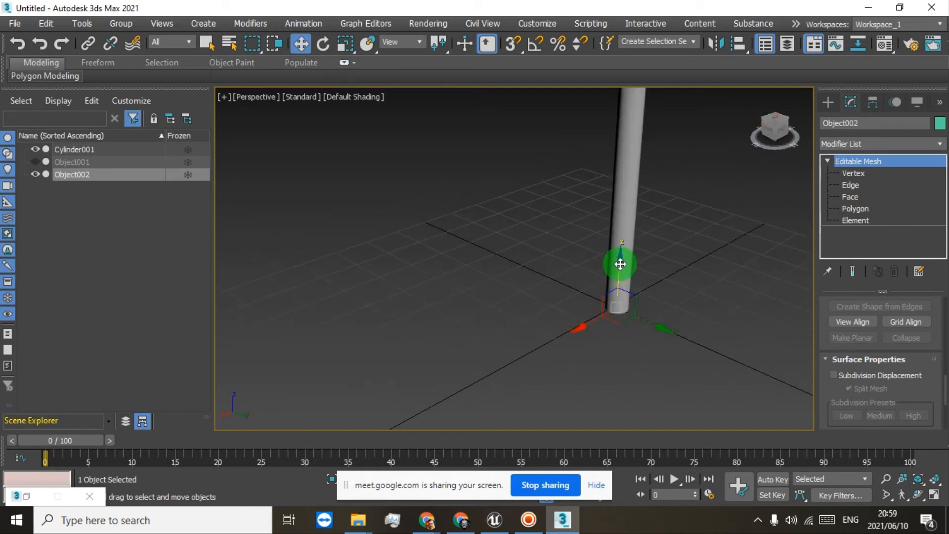
scroll(618, 270, down, 3)
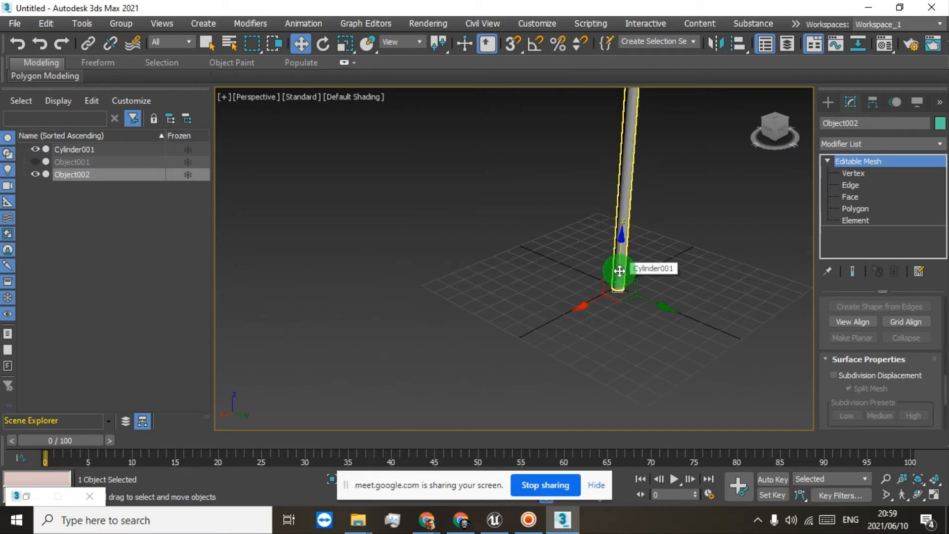
middle_drag(621, 225, 619, 291)
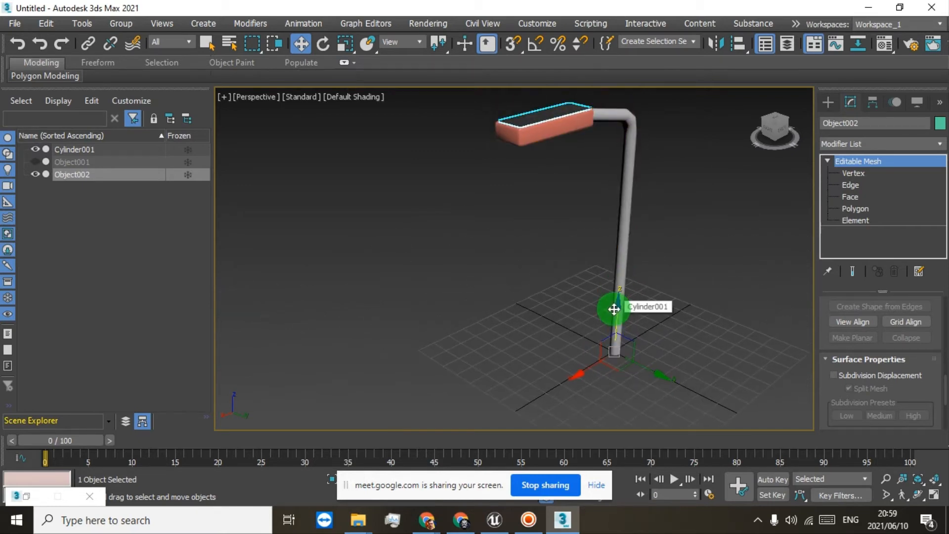
click(20, 46)
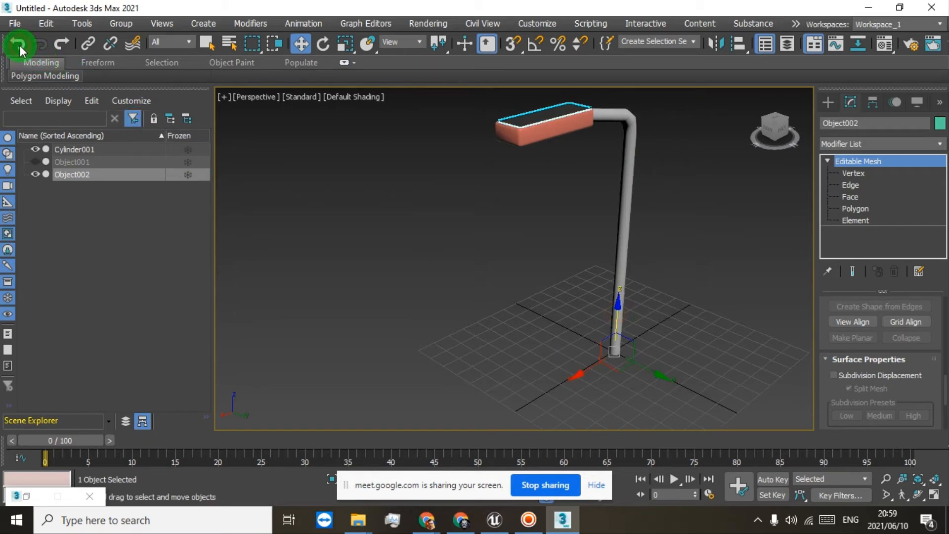
Move only the pivot of the flipped copy from the pole's base to the lamp head, and turn off Affect Pivot Only.
click(873, 103)
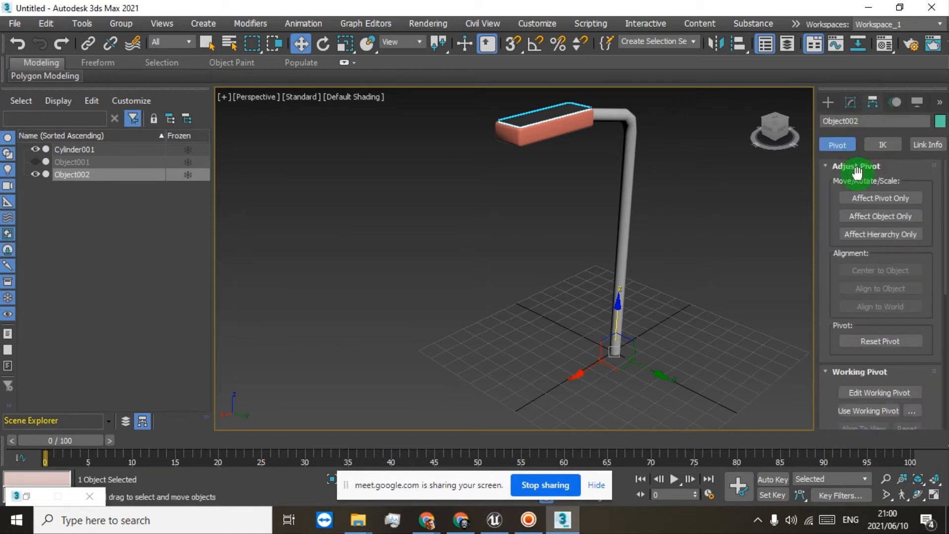
click(865, 201)
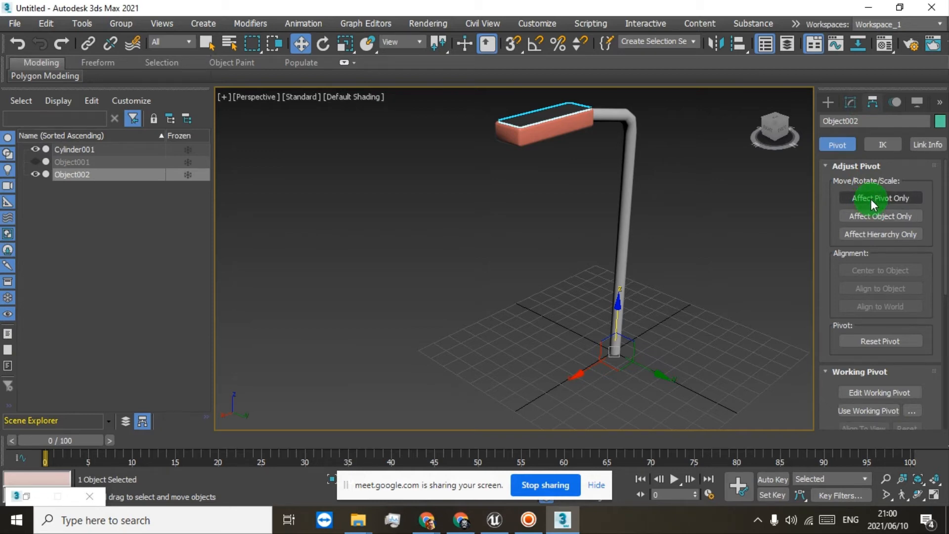
click(871, 200)
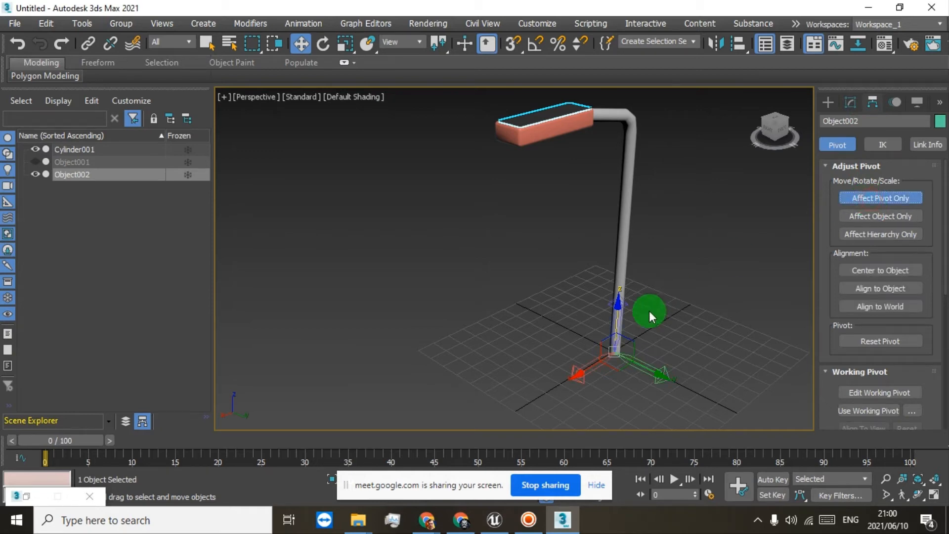
drag(615, 318, 632, 126)
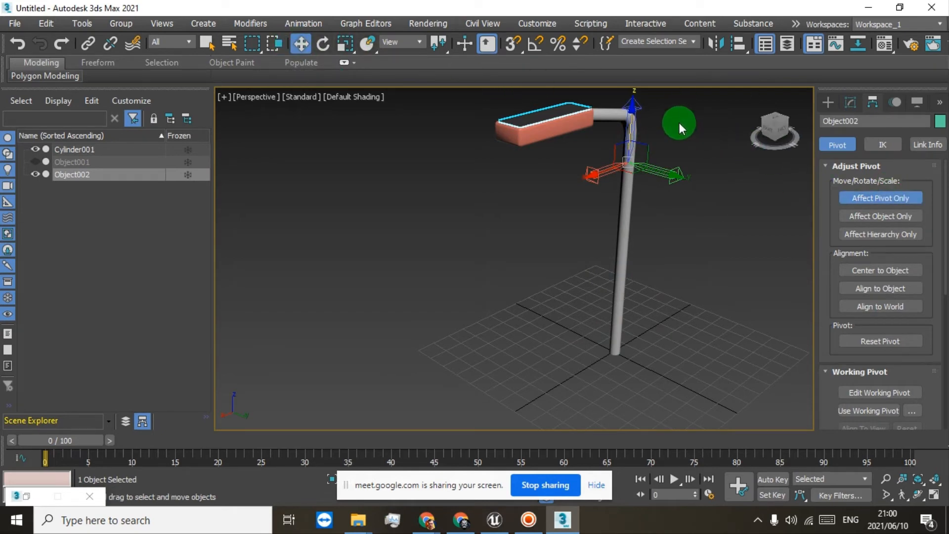
middle_drag(679, 123, 662, 209)
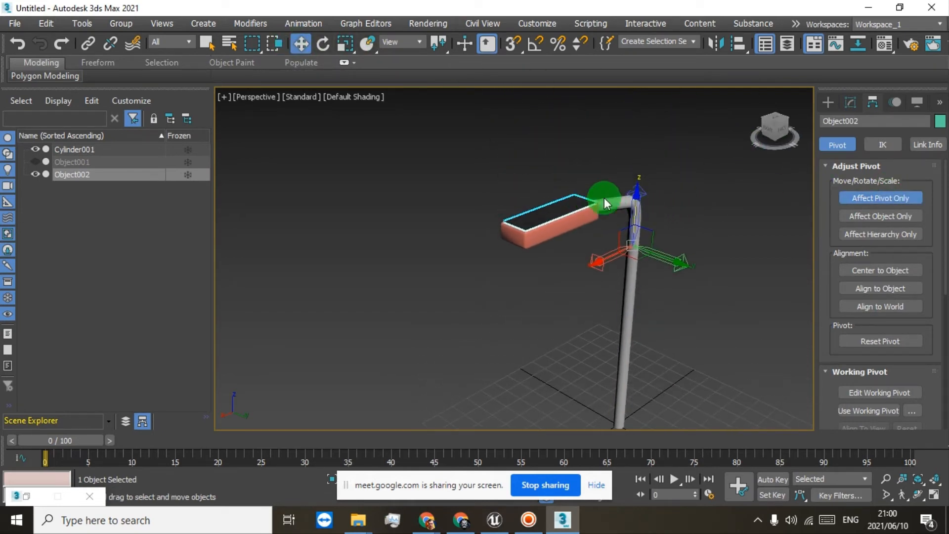
drag(636, 197, 525, 222)
drag(769, 121, 834, 168)
click(867, 200)
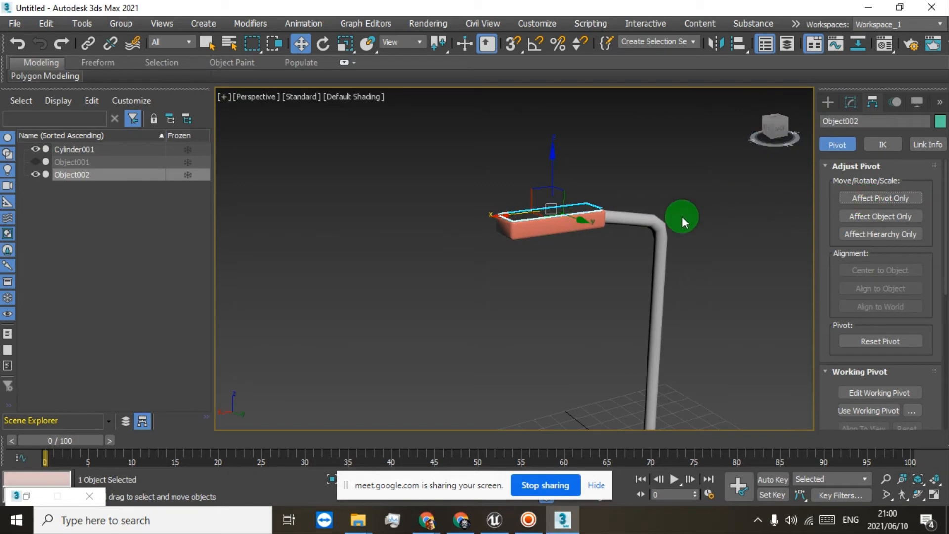
Lower the flipped copy along the Z axis to just inside the underside of the lamp head.
scroll(576, 262, down, 5)
scroll(589, 291, up, 8)
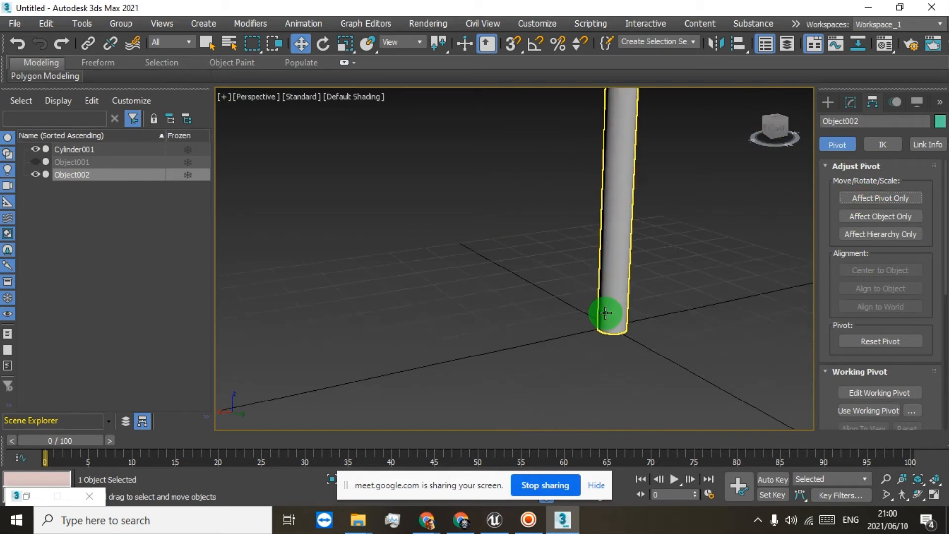
scroll(601, 303, down, 3)
middle_drag(567, 167, 567, 349)
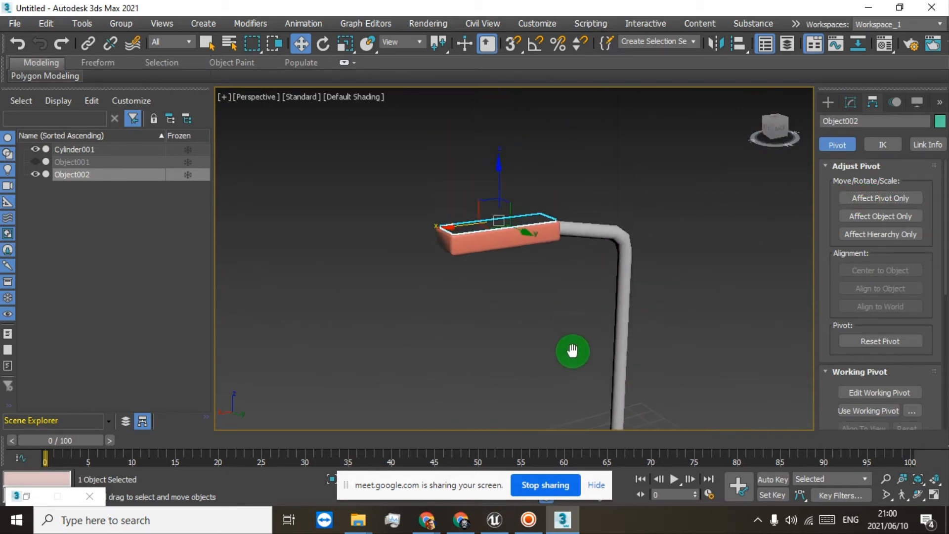
scroll(496, 256, up, 8)
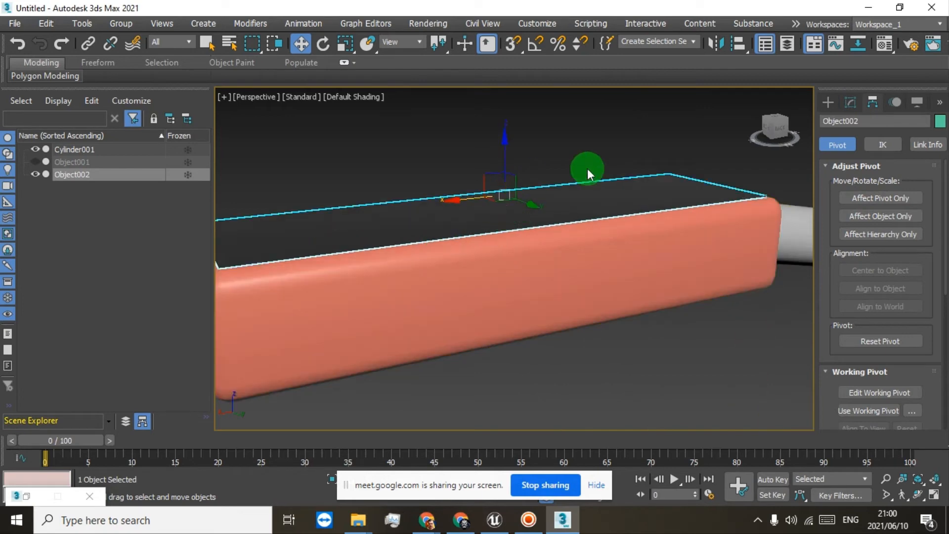
drag(781, 126, 615, 136)
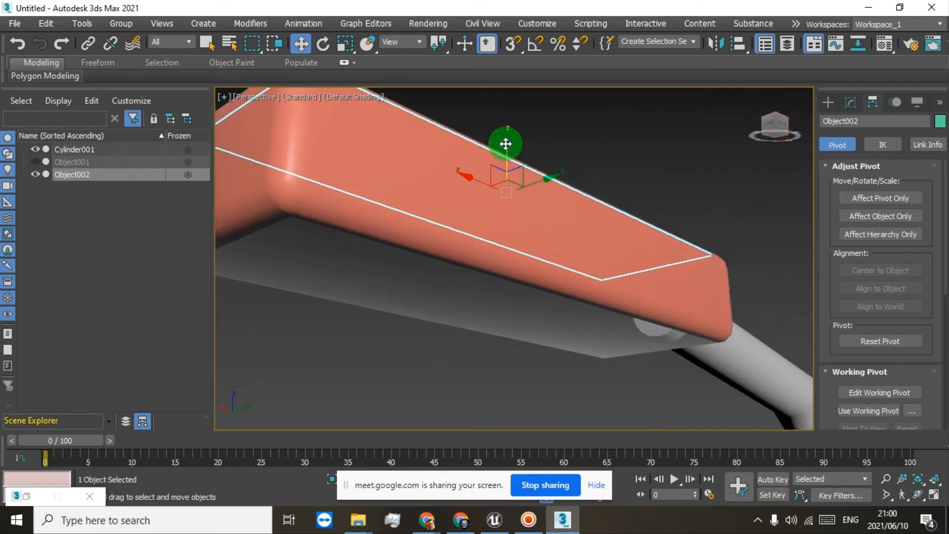
drag(504, 144, 486, 237)
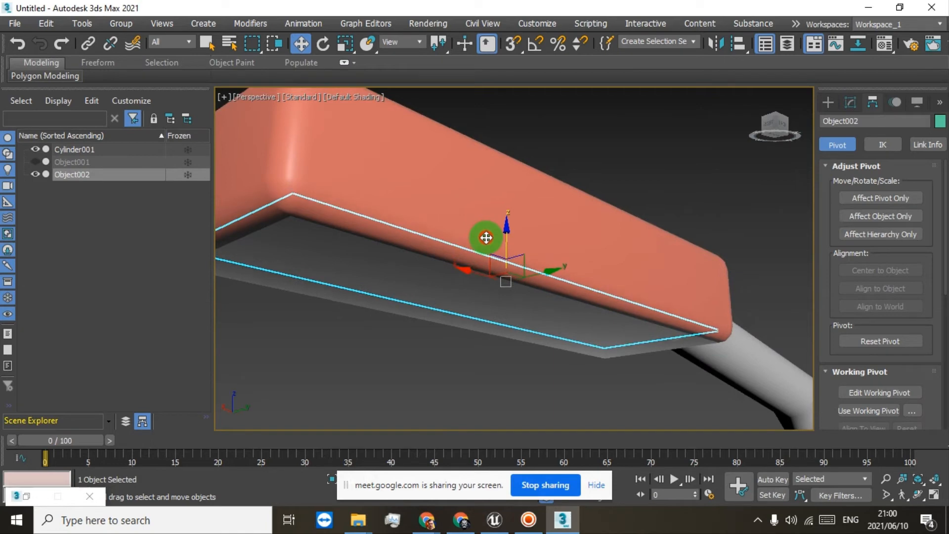
drag(774, 133, 803, 110)
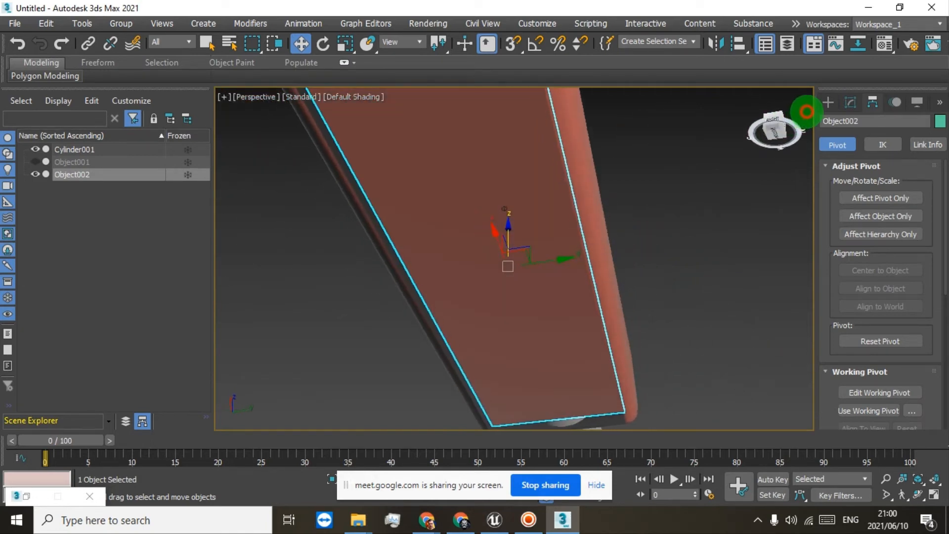
Assign the T_Lamp bitmap material to the flipped copy from the Material Editor.
click(132, 118)
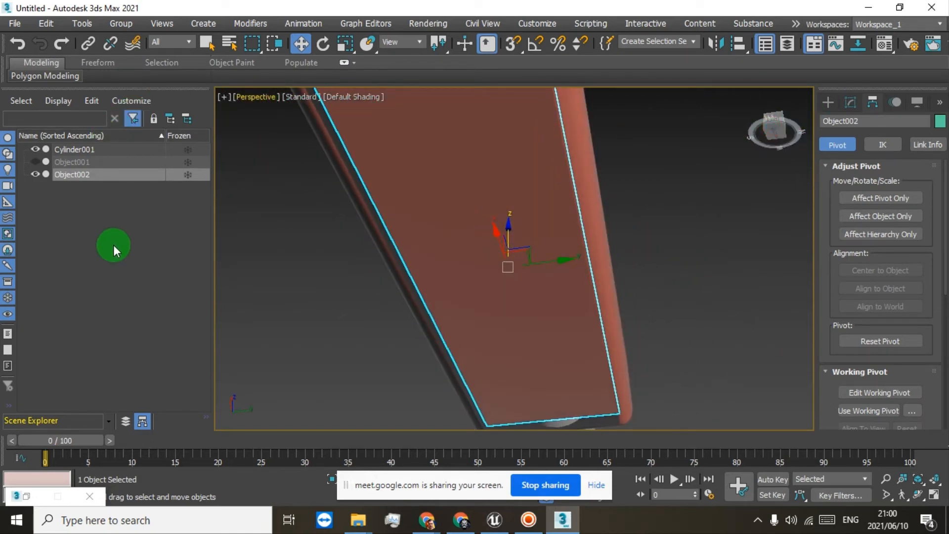
key(m)
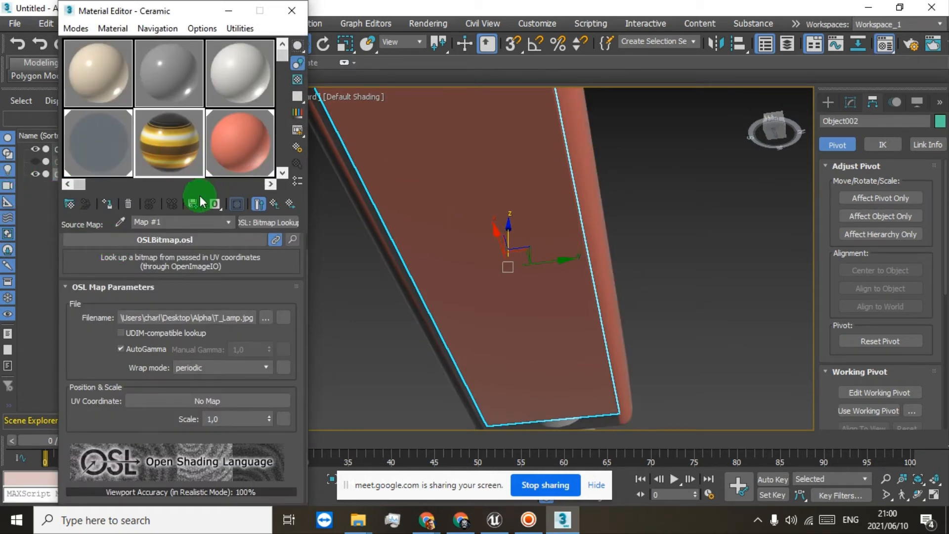
click(115, 205)
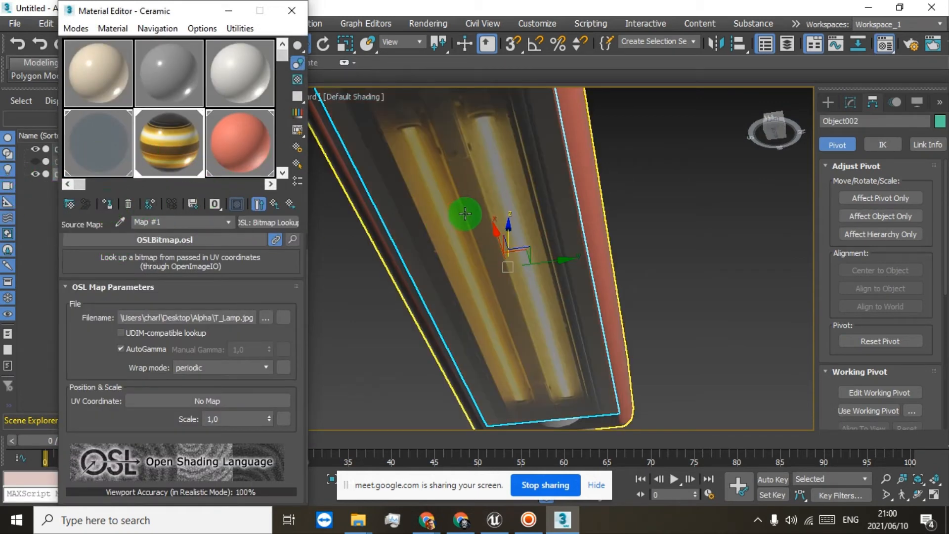
Unhide the original detached face, view the lamp head from below, and minimize the Material Editor.
scroll(569, 235, down, 3)
drag(771, 125, 726, 184)
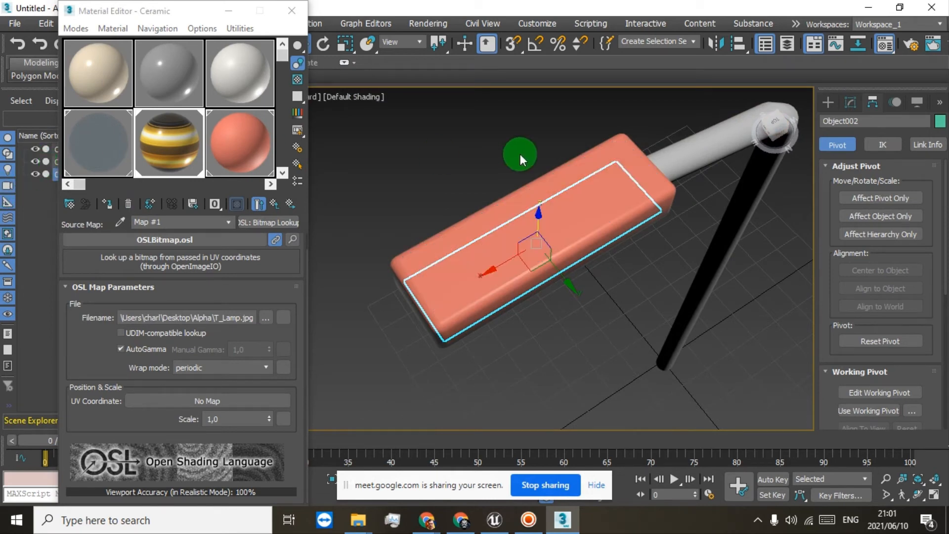
drag(783, 125, 712, 107)
click(229, 11)
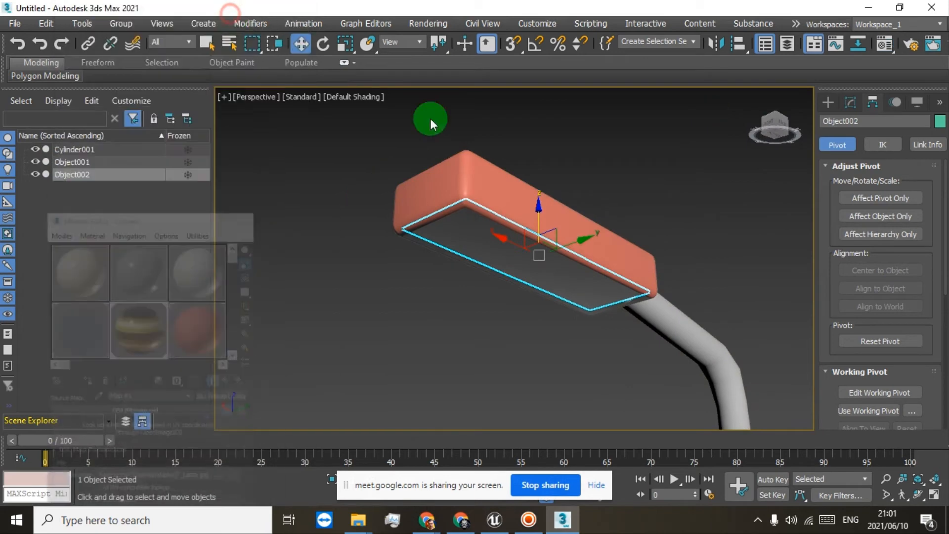
Select the street light object Cylinder001 by its pole.
drag(767, 124, 257, 129)
scroll(382, 337, up, 2)
scroll(437, 318, down, 5)
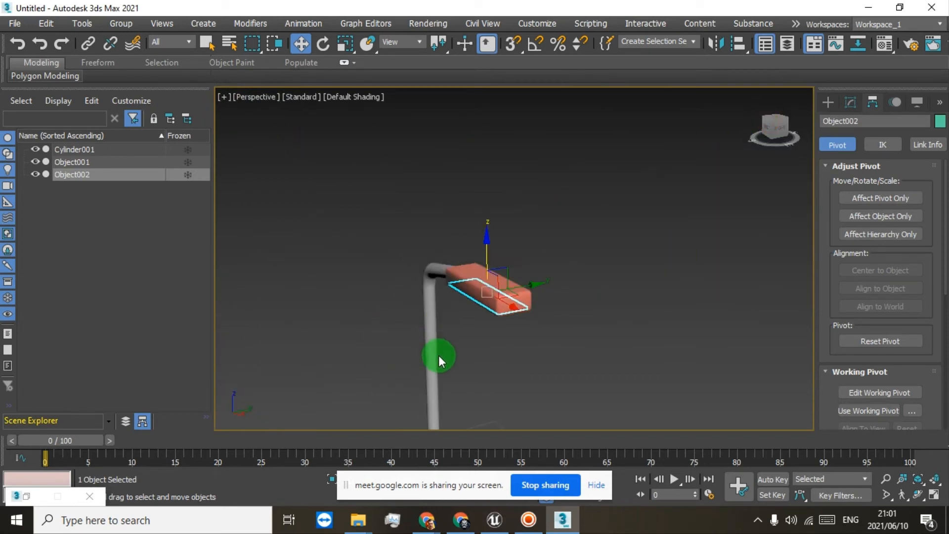
scroll(438, 355, up, 2)
middle_drag(438, 355, 473, 214)
scroll(473, 214, down, 2)
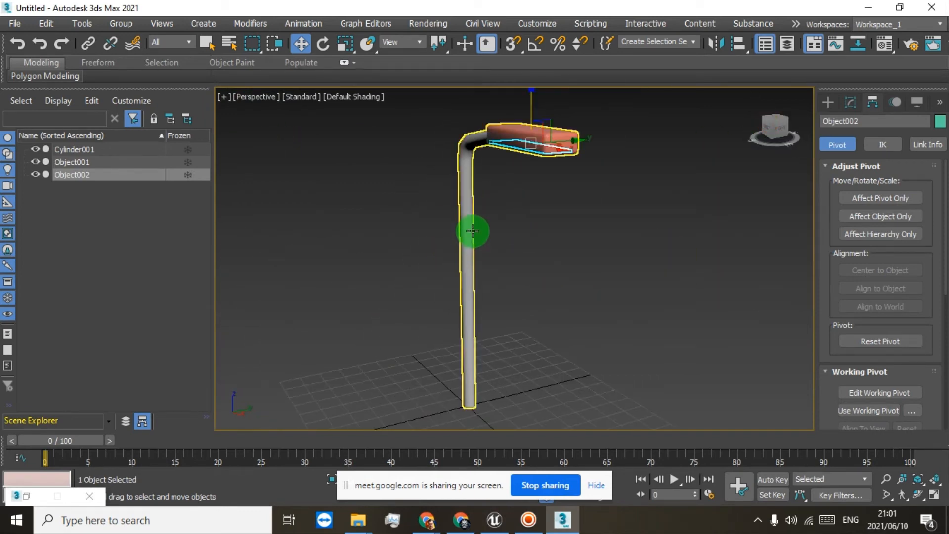
click(472, 231)
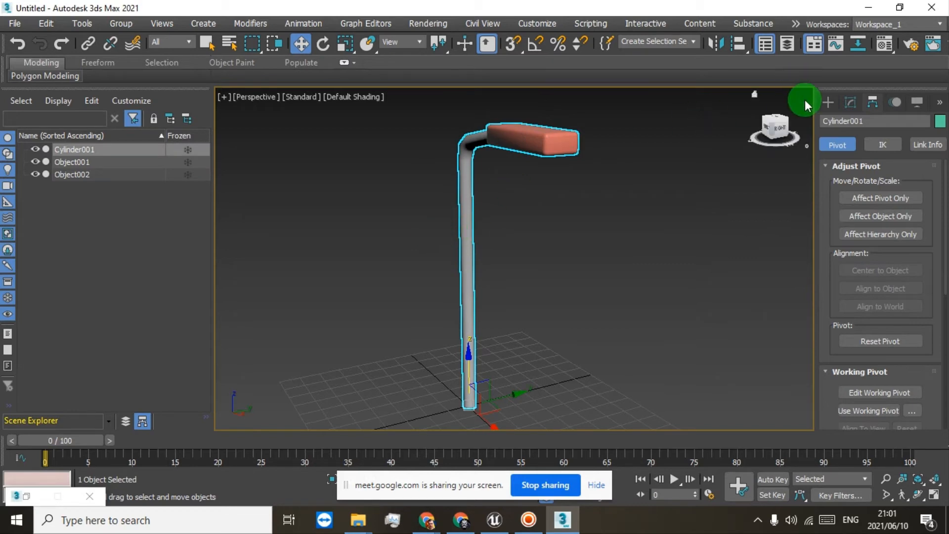
Select the pole's upper section with its bend and arm at Element level of the street light's Editable Mesh.
click(849, 102)
click(854, 208)
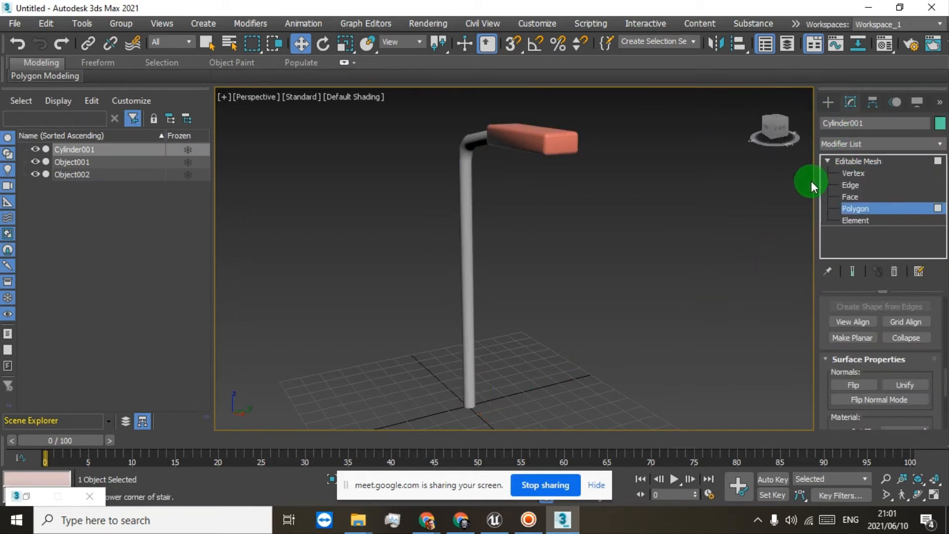
click(852, 162)
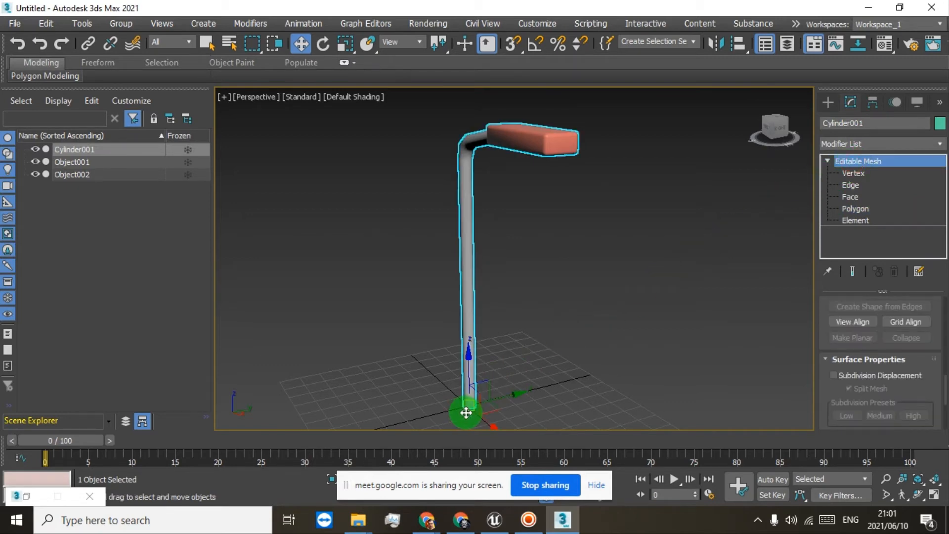
scroll(468, 406, up, 5)
scroll(470, 404, up, 3)
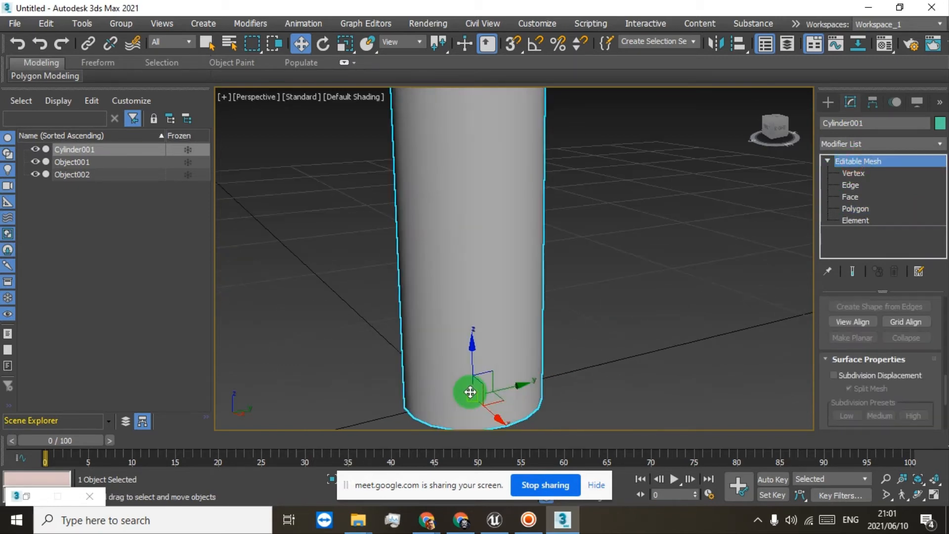
scroll(470, 391, down, 8)
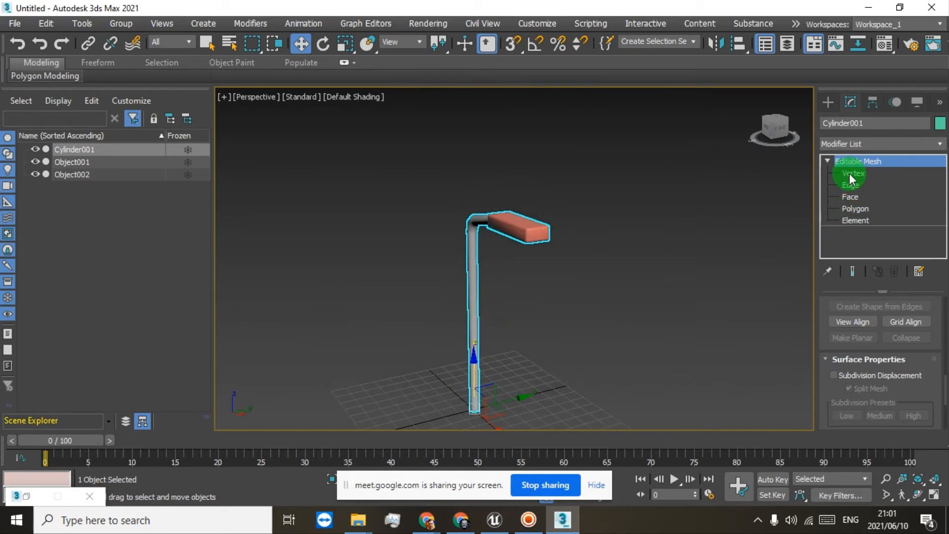
click(851, 220)
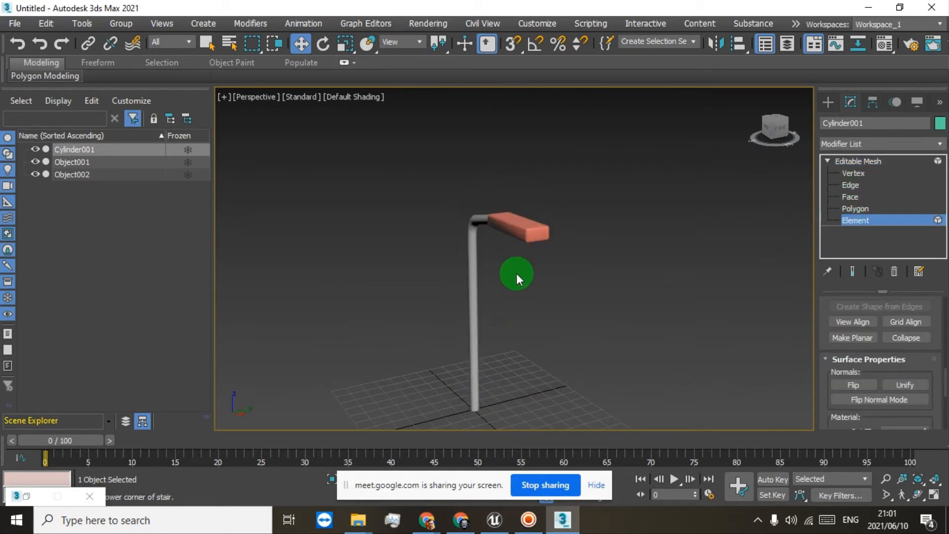
click(476, 269)
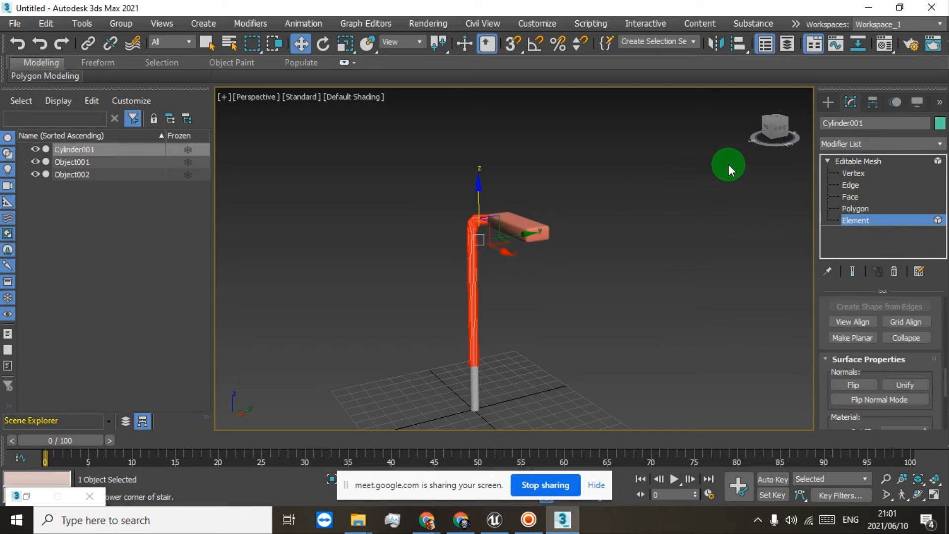
Assign the grey 02 - Default material to the selected upper pole element, clear the selection, and check the surface.
mouse_move(767, 129)
mouse_down()
mouse_move(779, 129)
mouse_move(252, 129)
mouse_move(764, 130)
mouse_up()
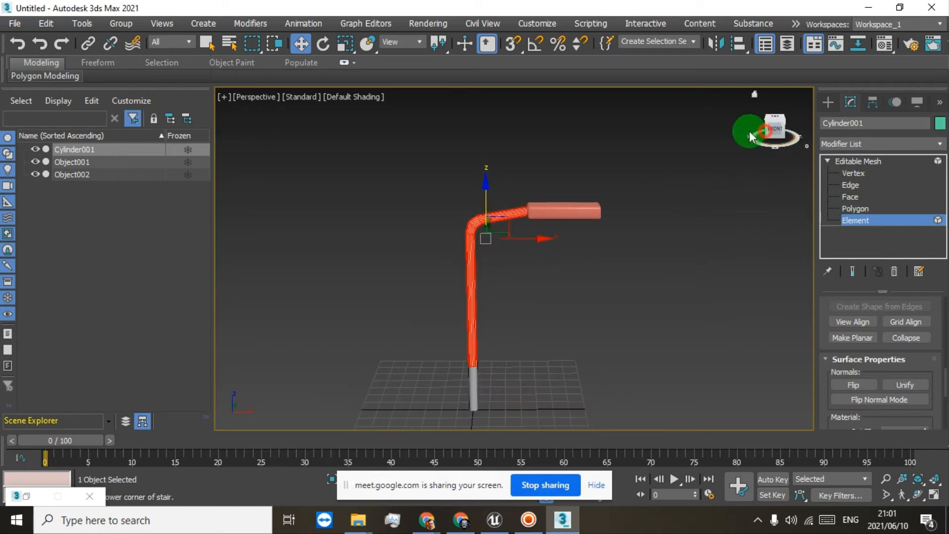
key(m)
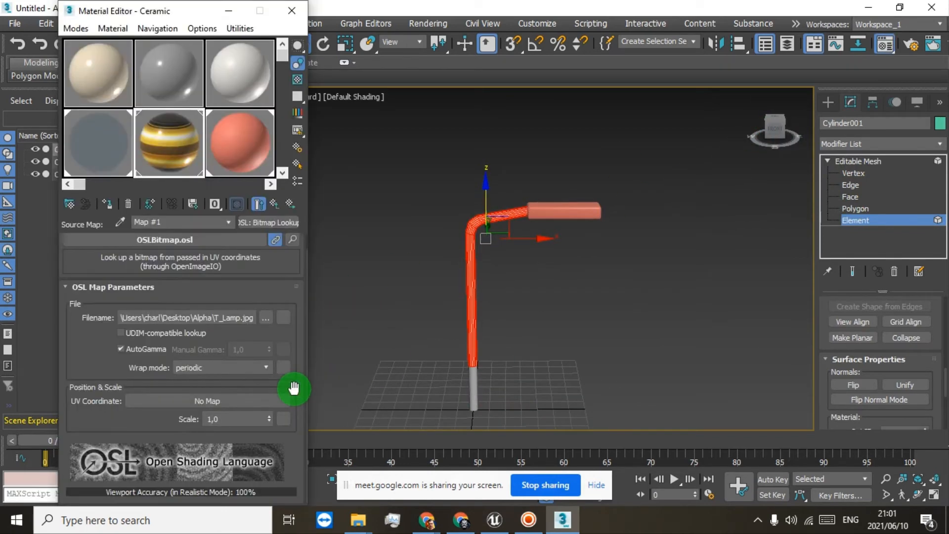
click(164, 79)
click(114, 203)
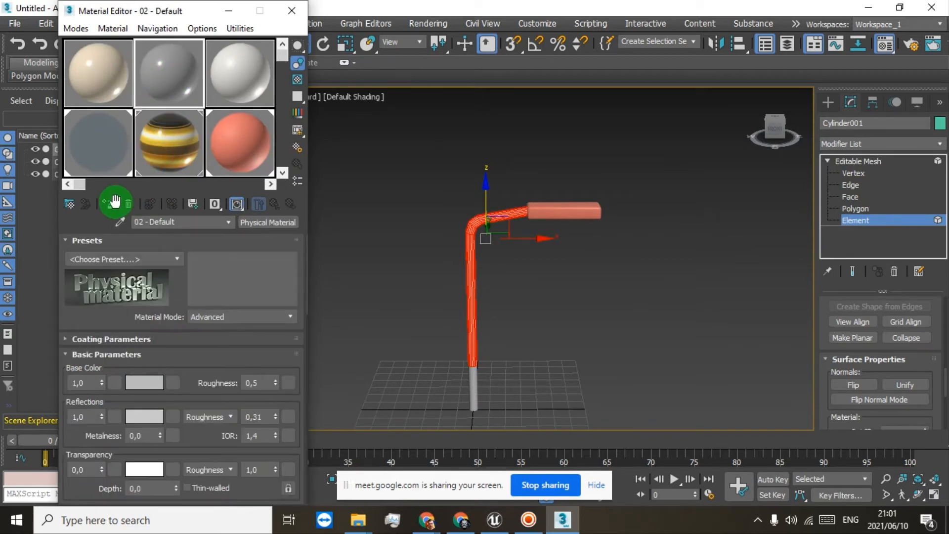
click(110, 205)
scroll(461, 283, up, 3)
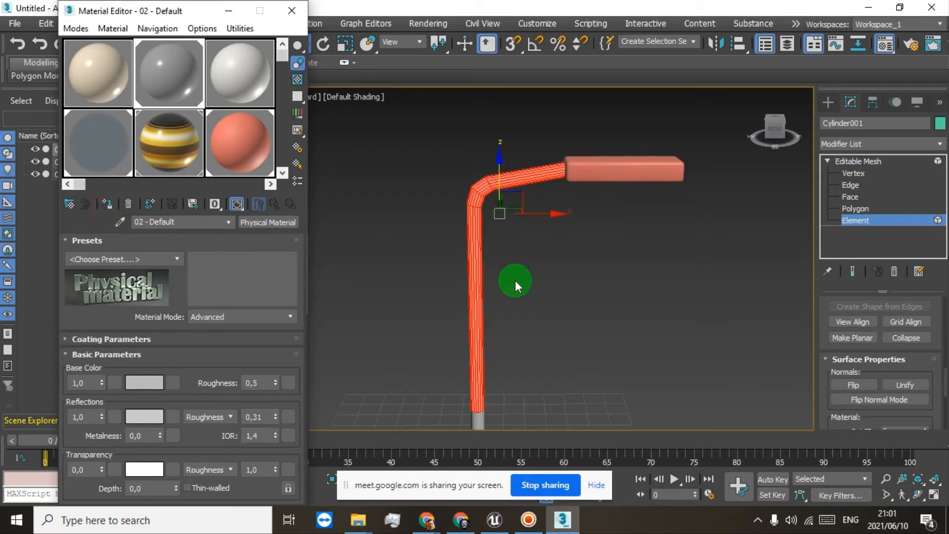
click(515, 280)
scroll(487, 276, up, 4)
scroll(486, 275, down, 4)
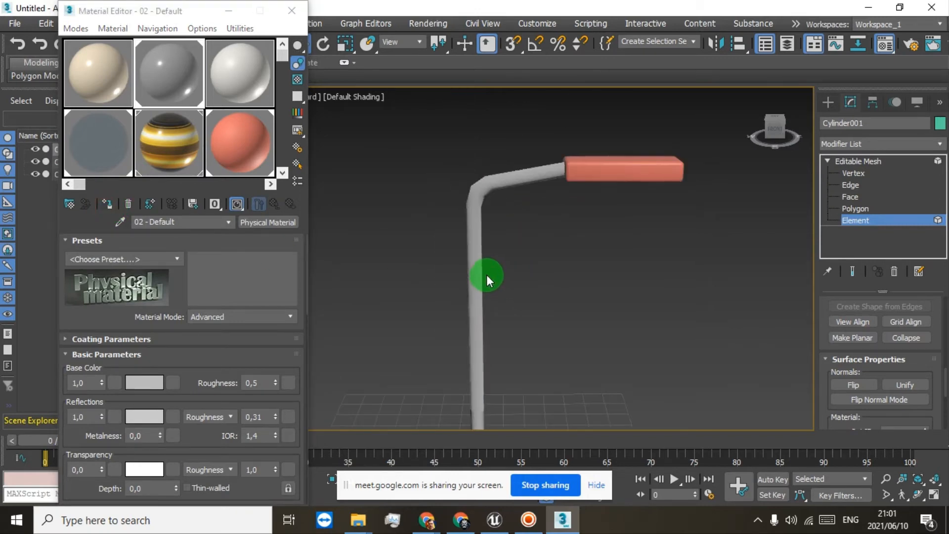
scroll(487, 274, up, 2)
scroll(487, 274, down, 2)
Undo the last selection change and check the material IDs of the pole's upper and lower elements.
click(18, 43)
scroll(902, 397, down, 3)
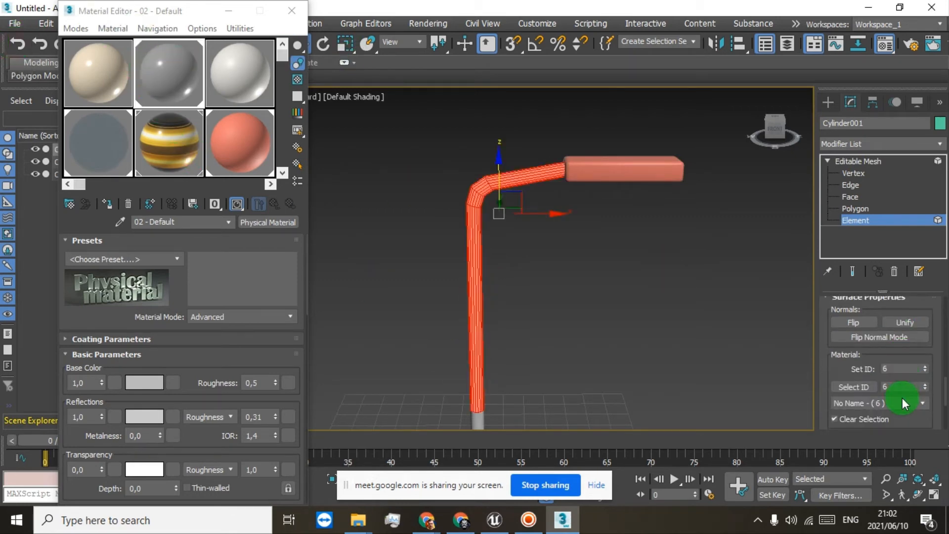
scroll(903, 397, up, 3)
scroll(912, 381, down, 1)
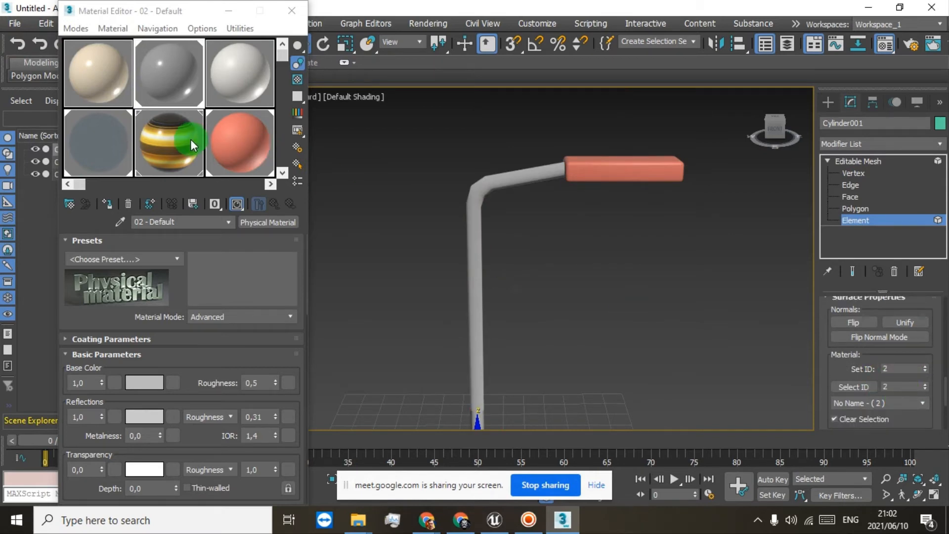
Delete the pole's upper element with its bend and arm, and undo the deletion.
click(501, 176)
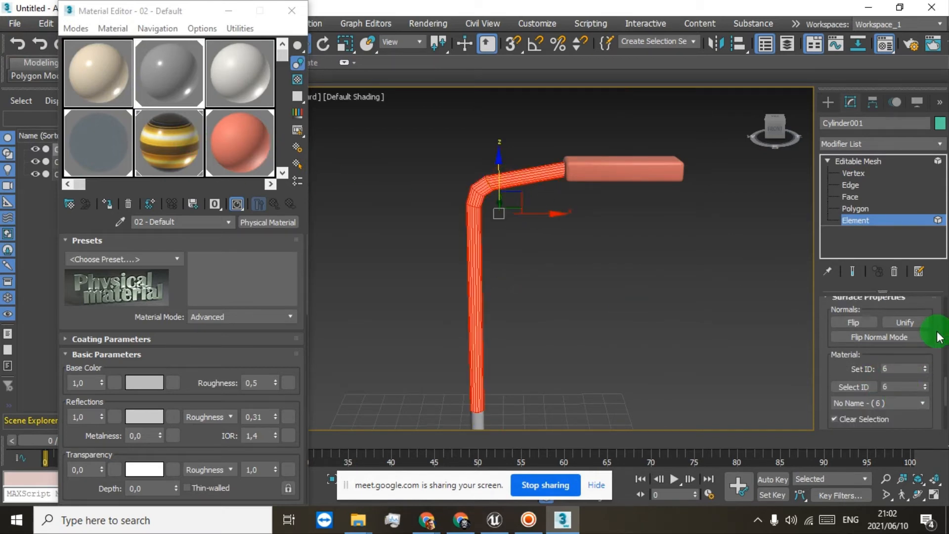
scroll(939, 338, up, 6)
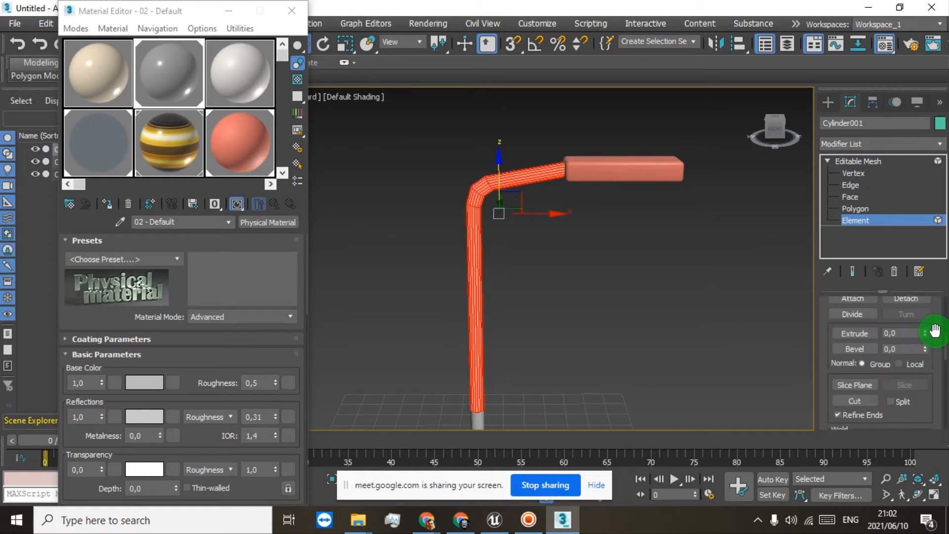
scroll(933, 330, up, 2)
click(905, 366)
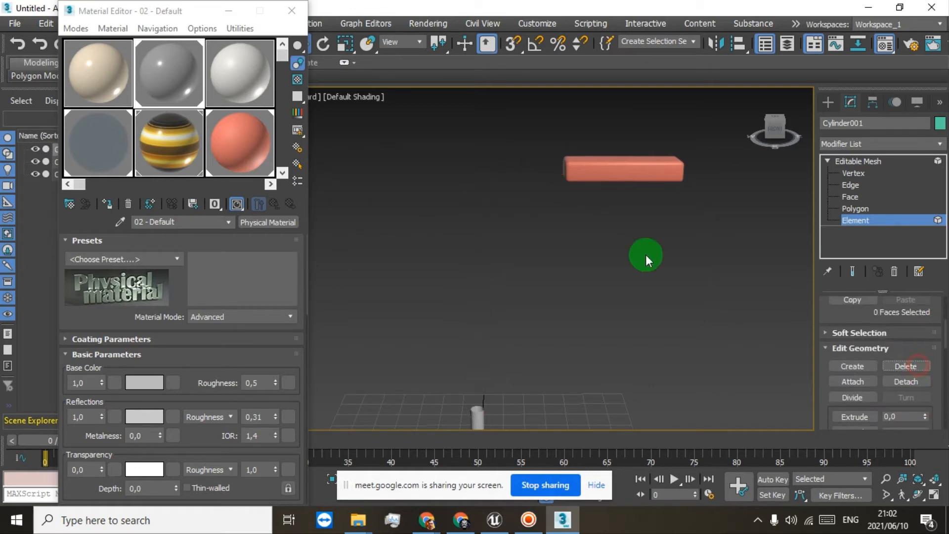
click(20, 43)
click(512, 251)
Select the short lower section of the pole at the ground as an element.
scroll(474, 225, up, 3)
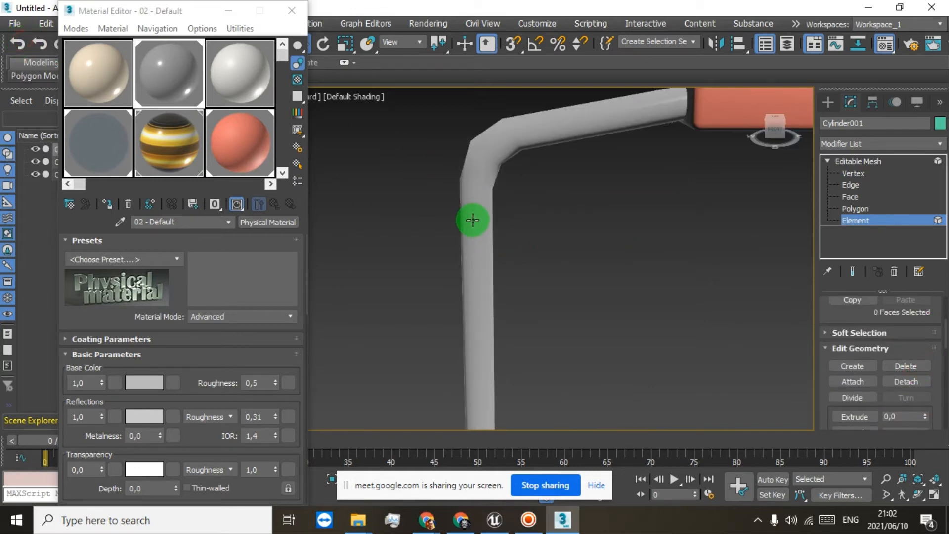
scroll(474, 218, down, 3)
middle_drag(502, 311, 526, 218)
scroll(508, 277, up, 2)
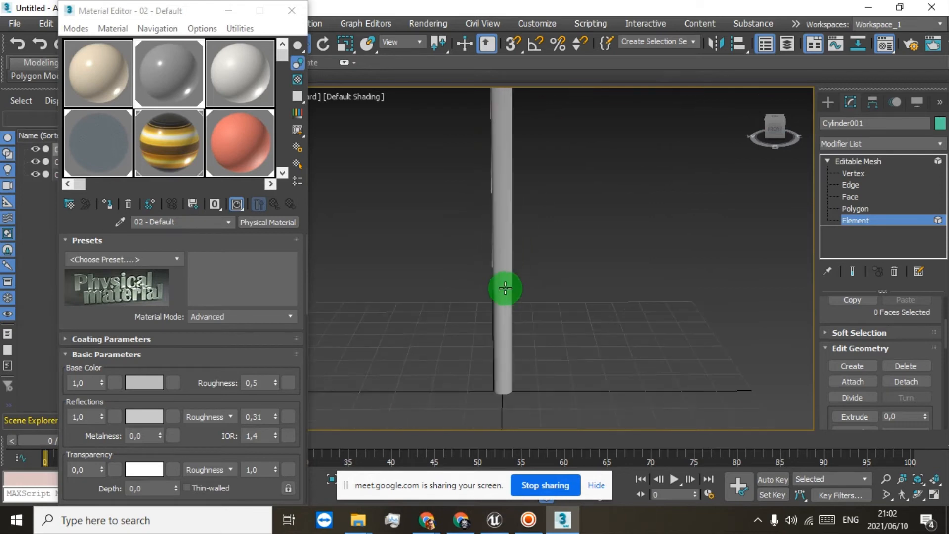
click(498, 323)
scroll(497, 323, down, 4)
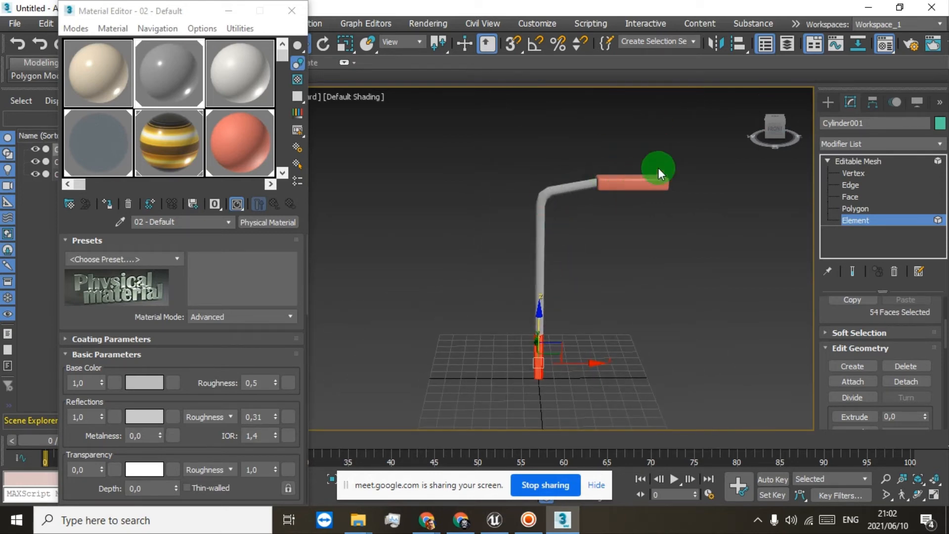
click(771, 135)
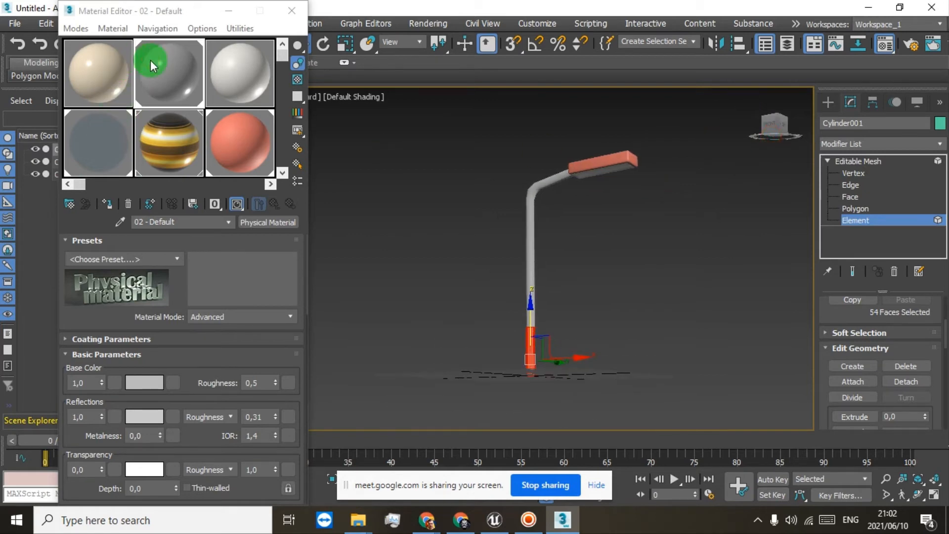
click(222, 132)
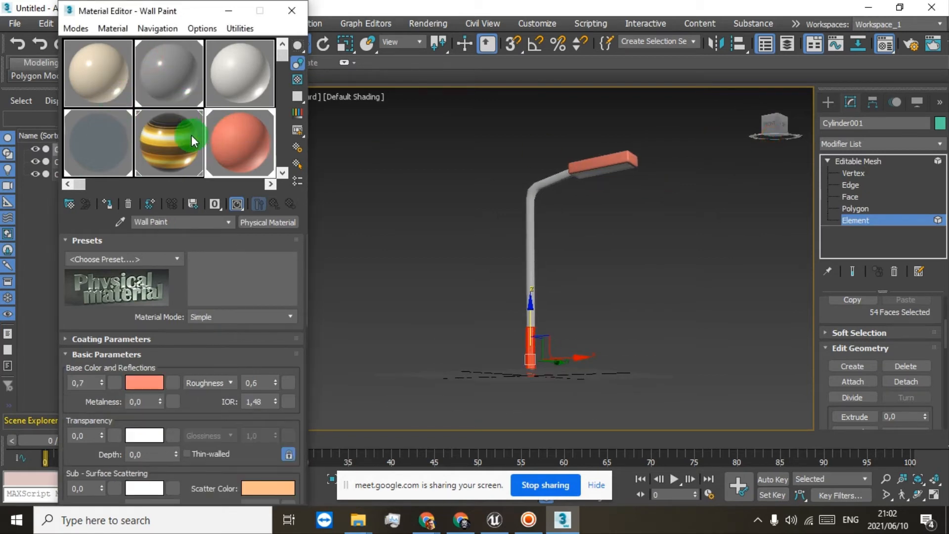
click(165, 140)
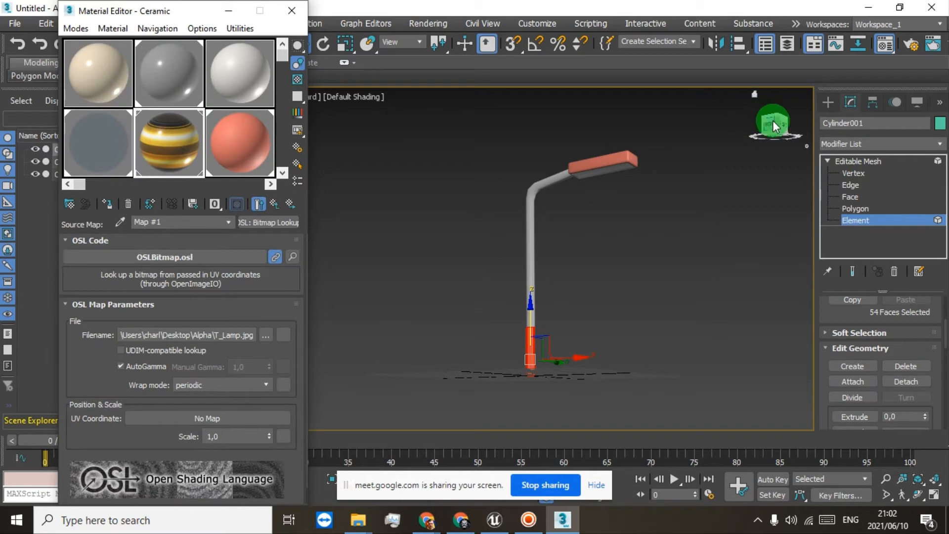
drag(772, 120, 806, 139)
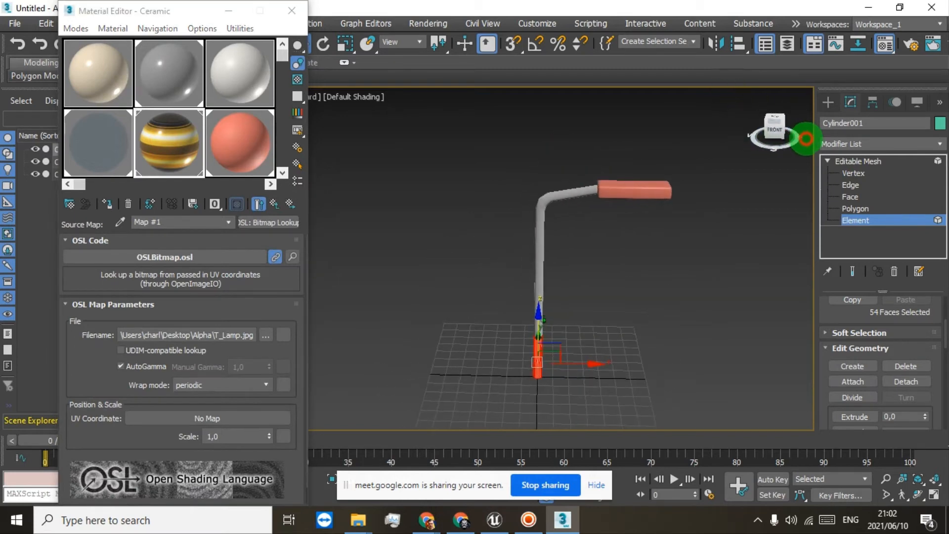
scroll(525, 361, up, 5)
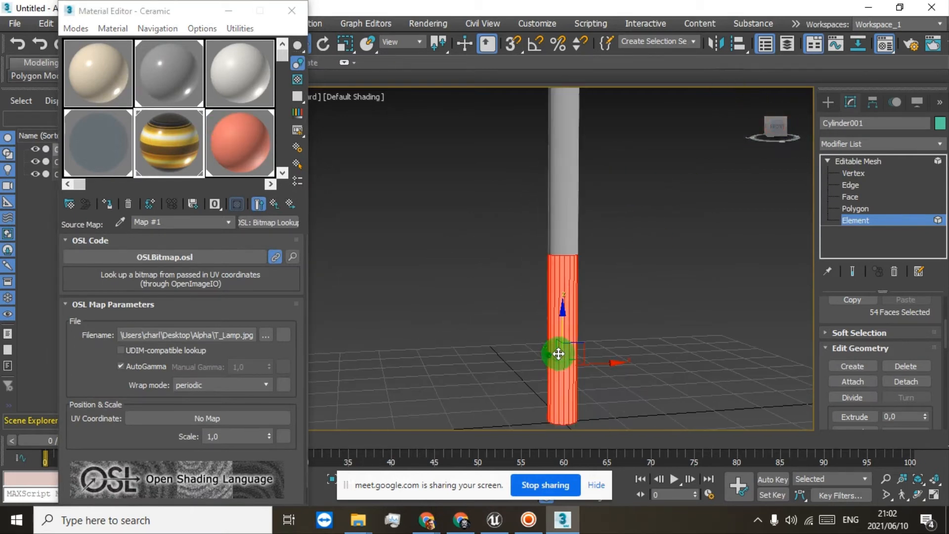
scroll(559, 344, up, 2)
scroll(559, 280, down, 2)
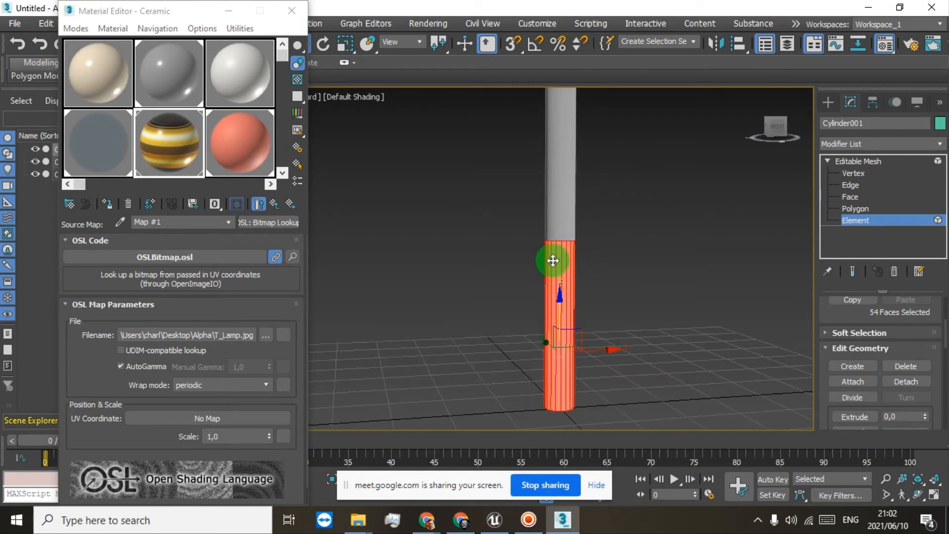
Add an OSL Bitmap Lookup map to the Base Color of the beige 01 - Default material.
click(115, 92)
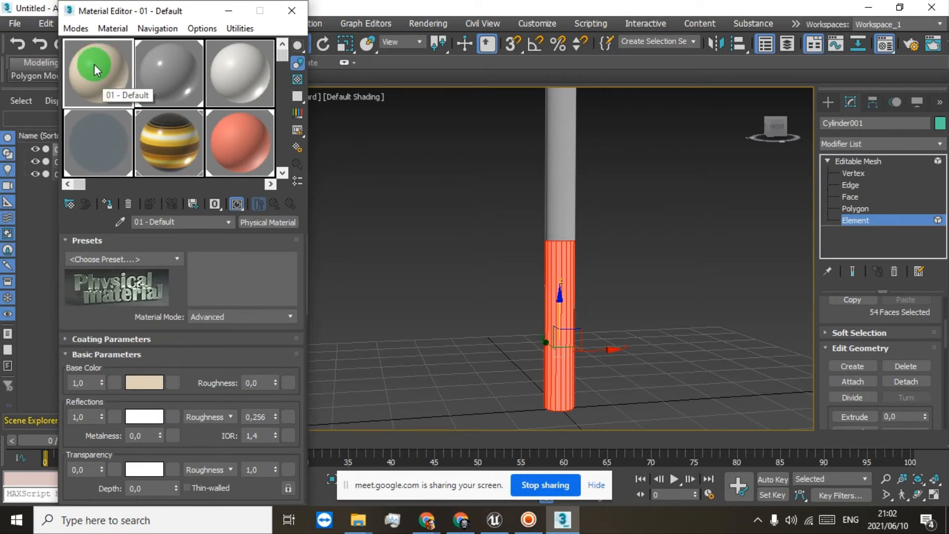
click(133, 354)
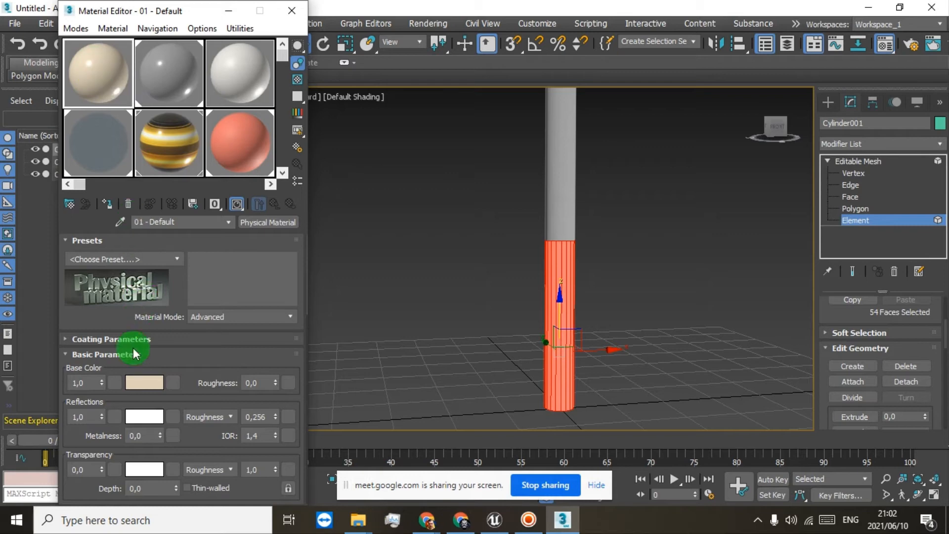
scroll(186, 358, down, 10)
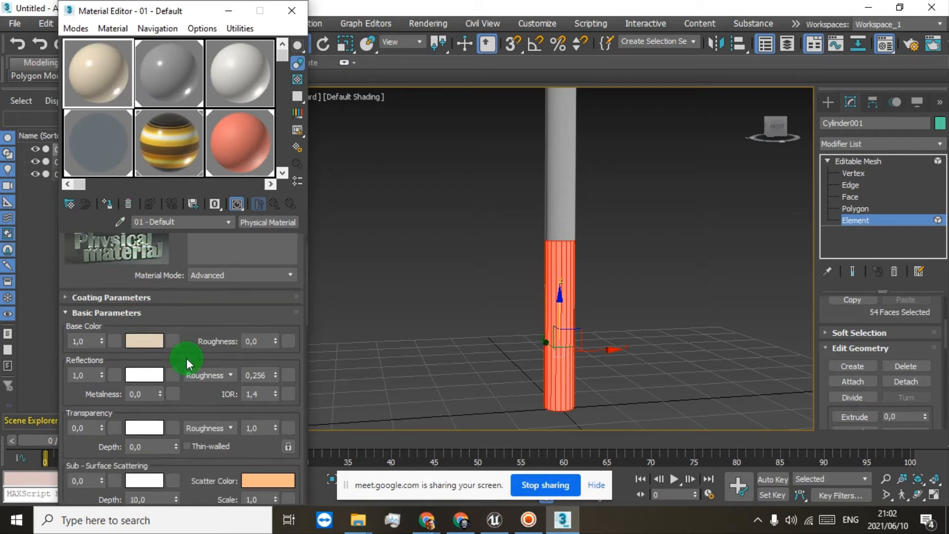
scroll(186, 366, down, 5)
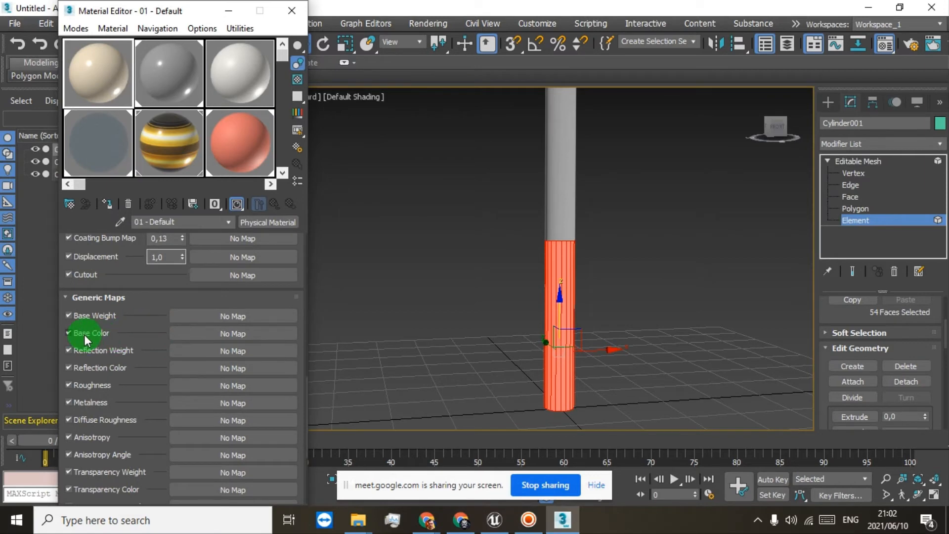
scroll(90, 335, up, 2)
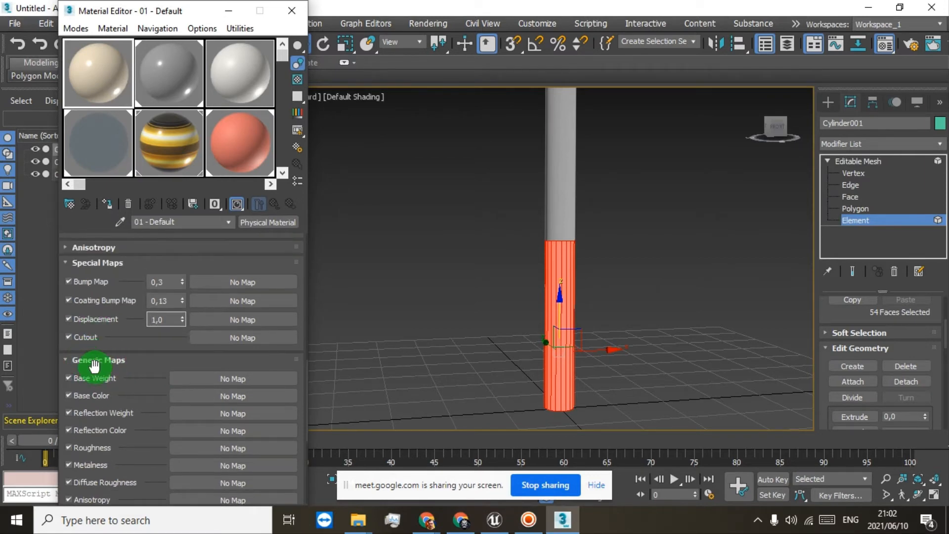
click(205, 398)
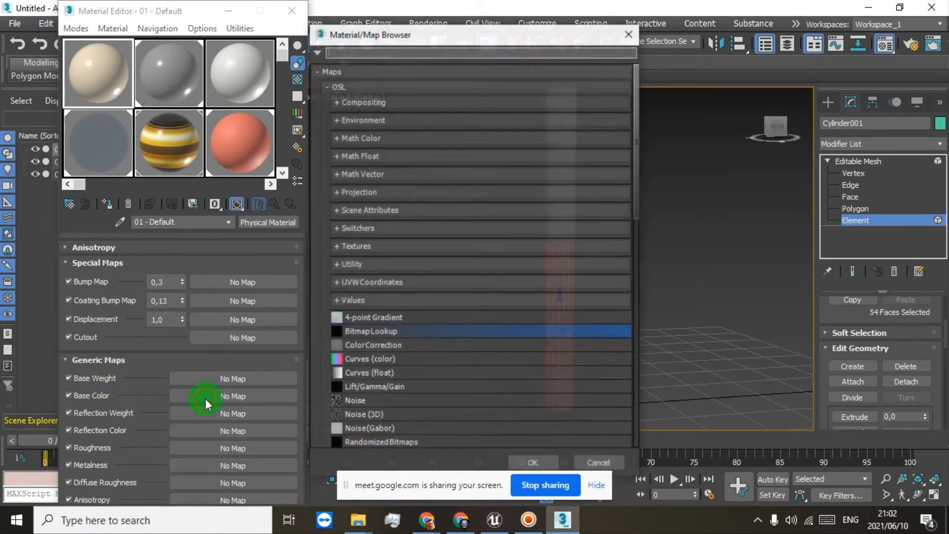
click(420, 335)
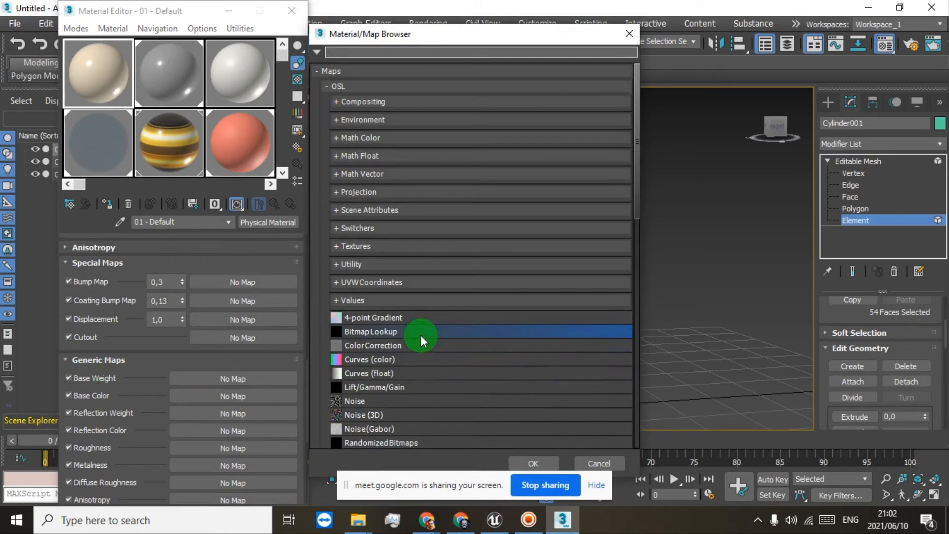
double_click(369, 333)
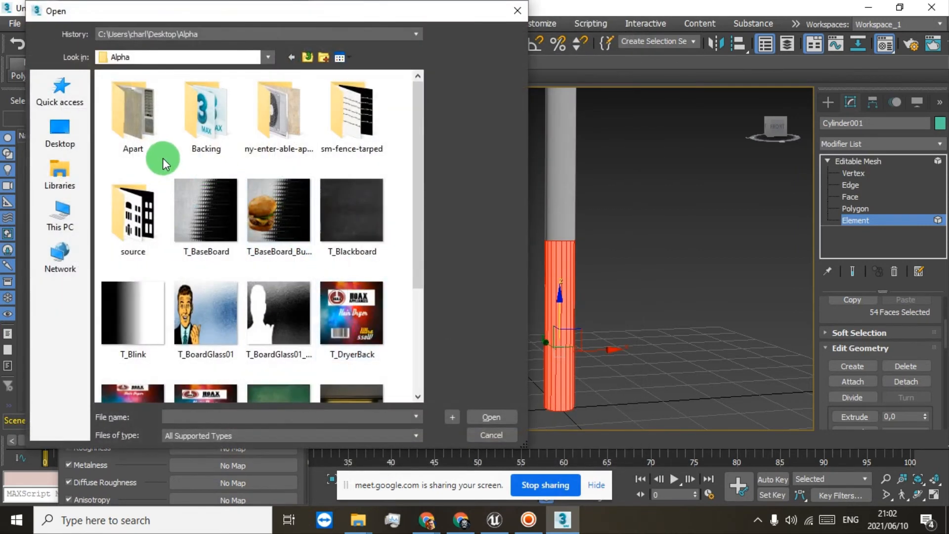
Browse for the bitmap image in the Streets folder inside Textures on Local Disk (D:).
click(311, 56)
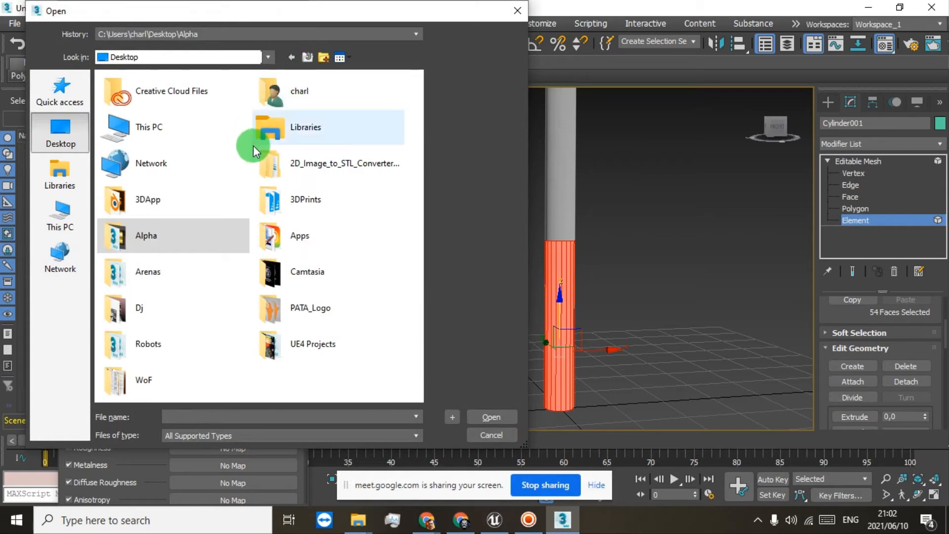
click(61, 222)
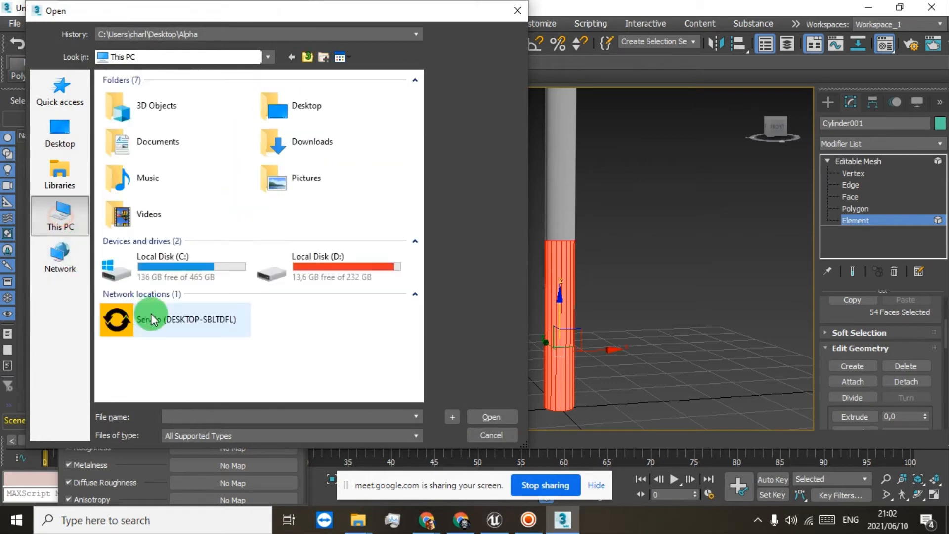
double_click(340, 258)
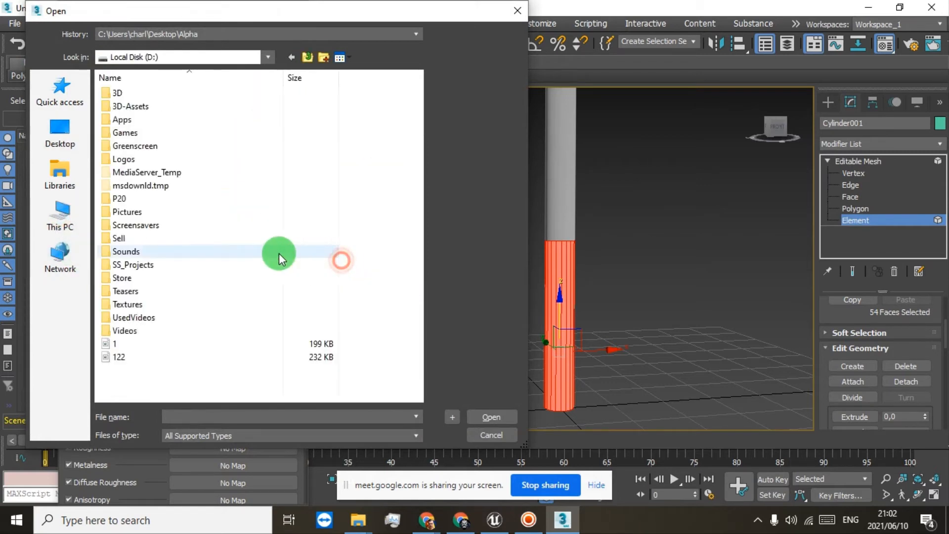
double_click(126, 303)
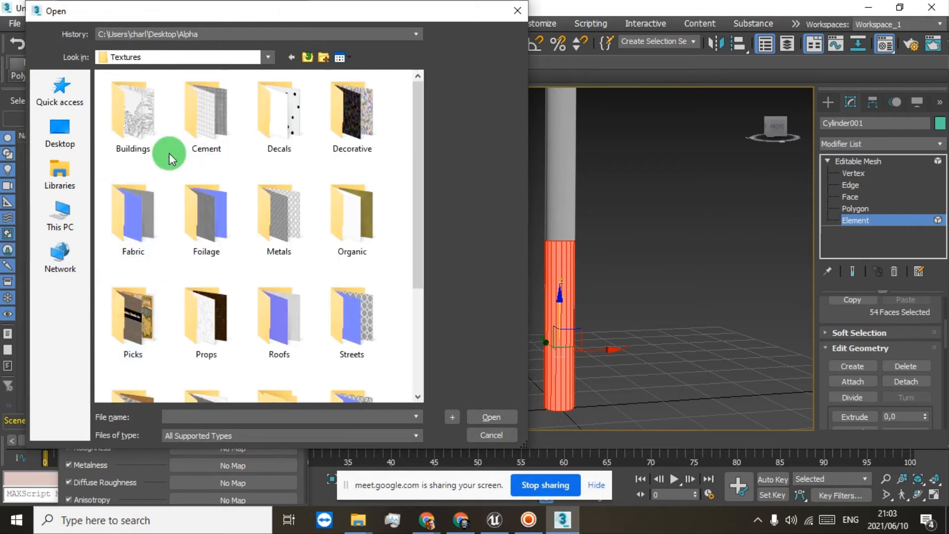
scroll(267, 303, down, 3)
scroll(267, 302, up, 3)
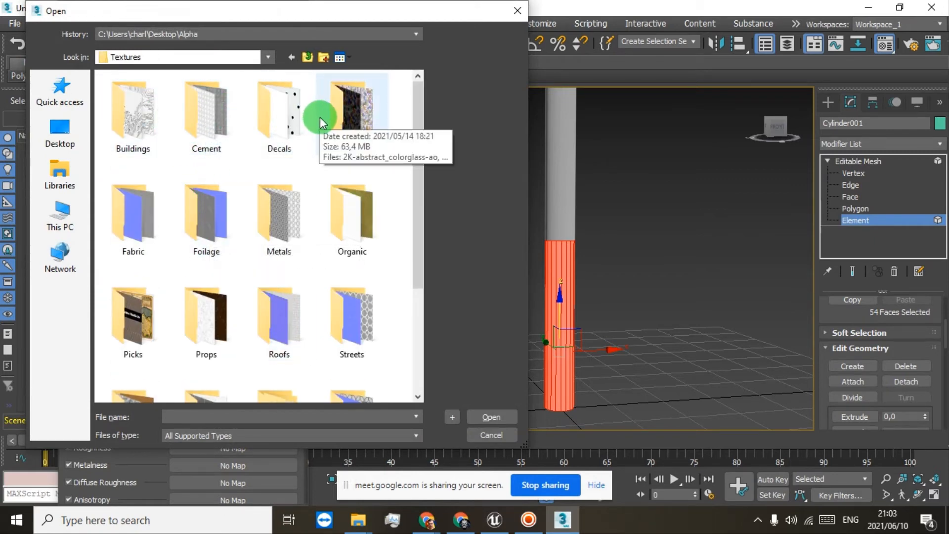
scroll(274, 230, down, 3)
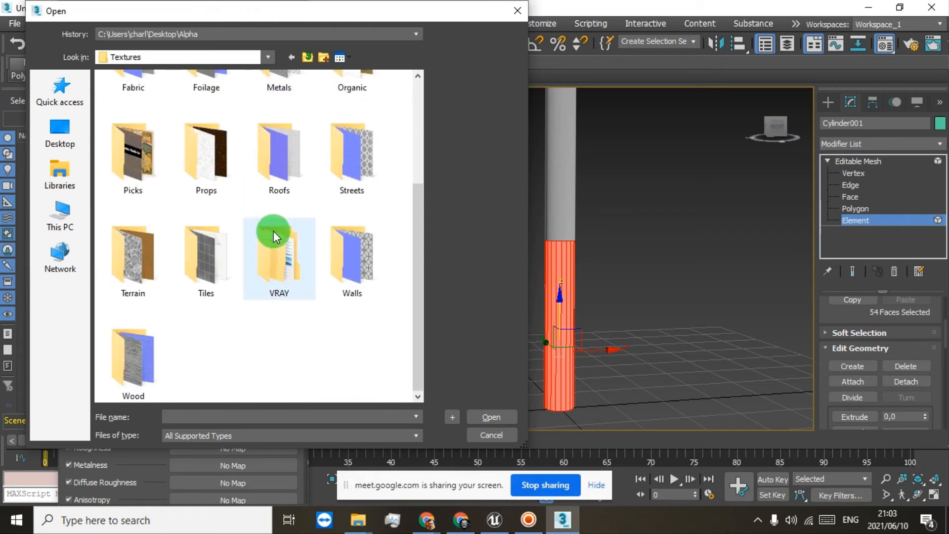
double_click(352, 158)
Load the yellow TactilePaving001_4K_Color.jpg image from the Streets folder as the Base Color bitmap.
scroll(296, 197, down, 1)
scroll(306, 213, down, 5)
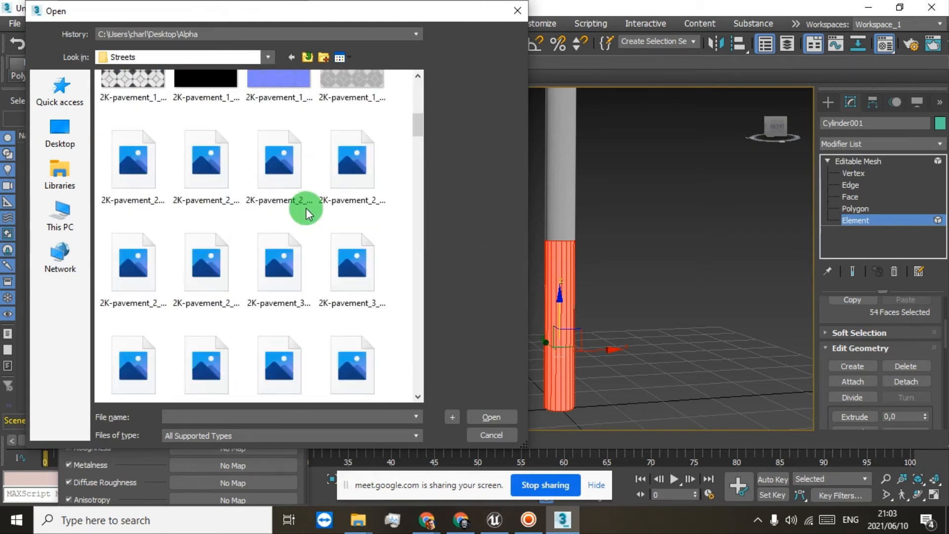
scroll(307, 209, down, 8)
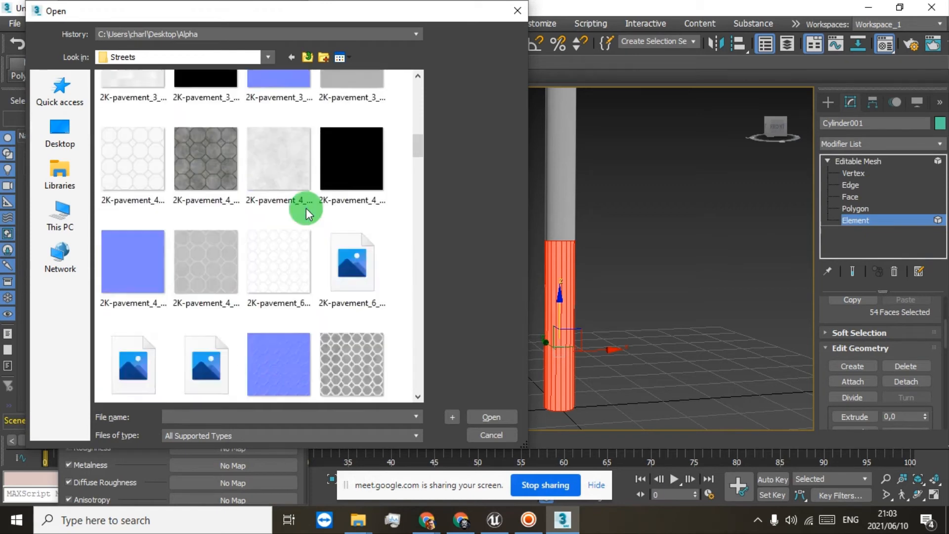
scroll(306, 208, down, 10)
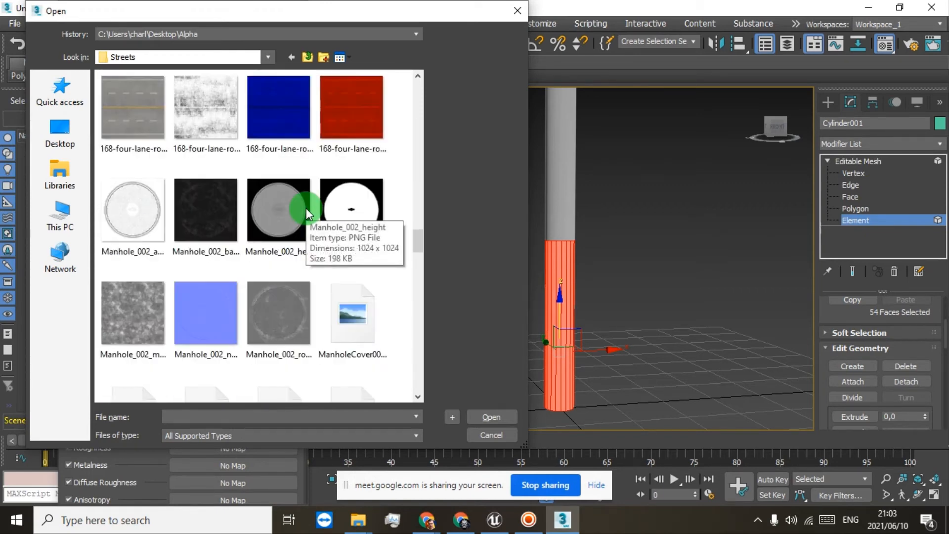
scroll(306, 208, down, 3)
scroll(306, 209, down, 8)
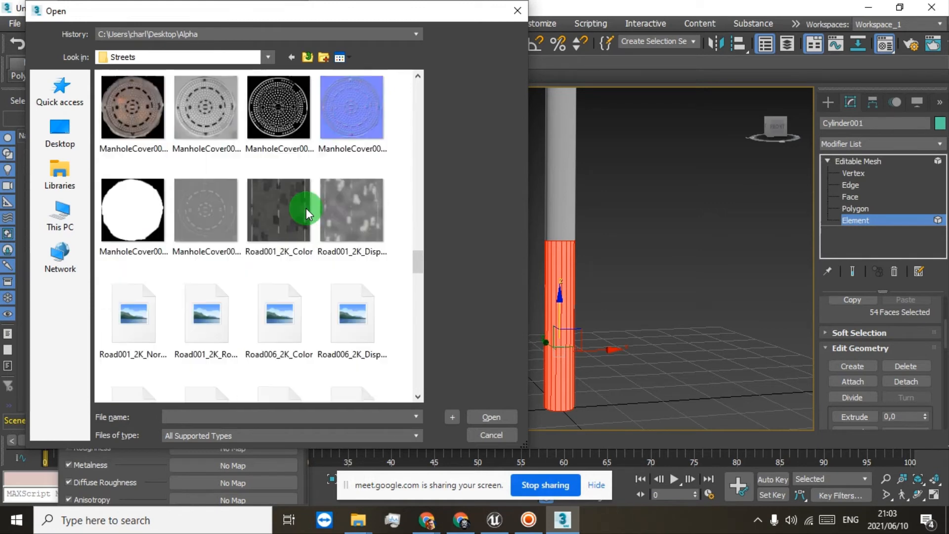
scroll(307, 210, down, 3)
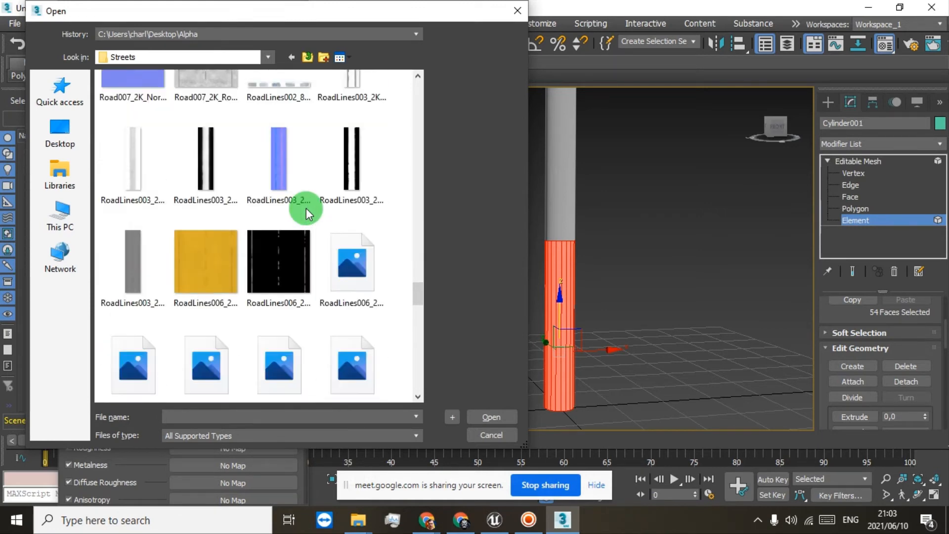
scroll(306, 213, down, 8)
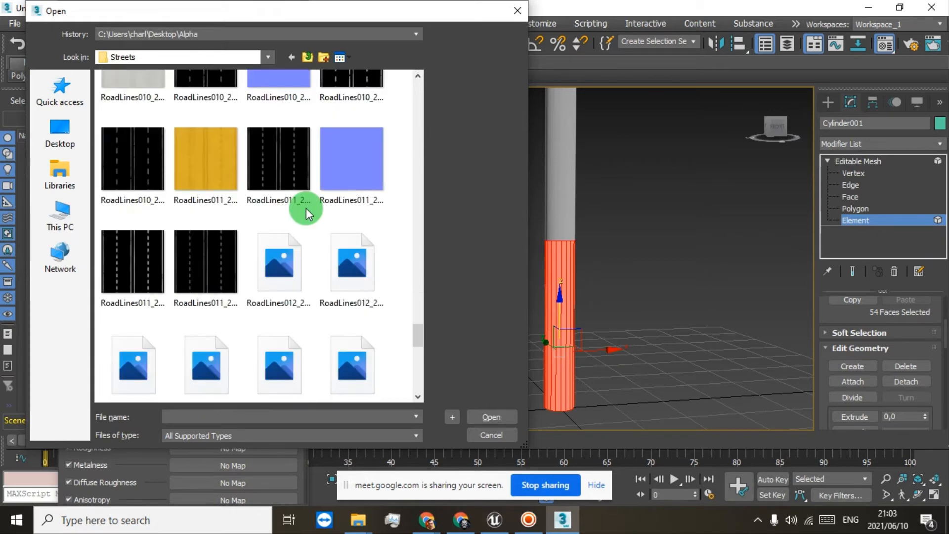
scroll(306, 213, down, 5)
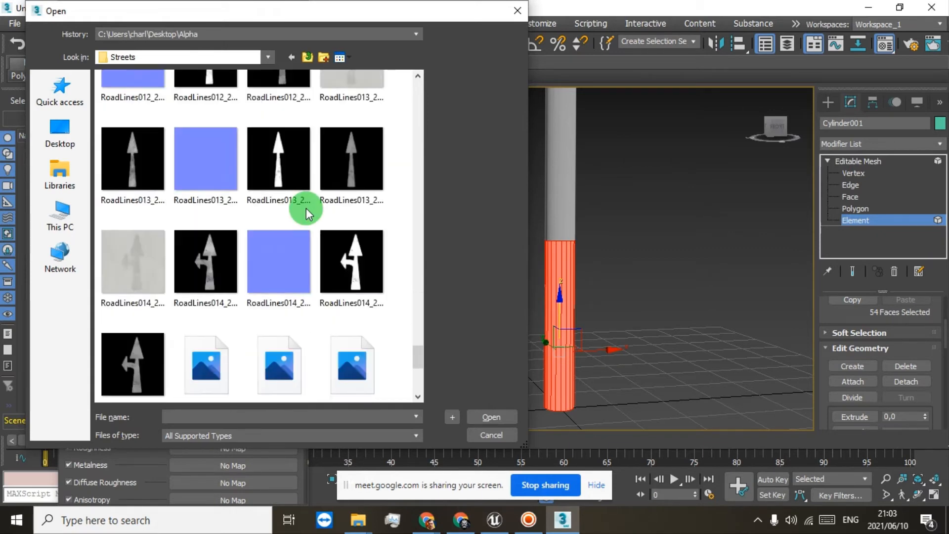
scroll(308, 213, down, 5)
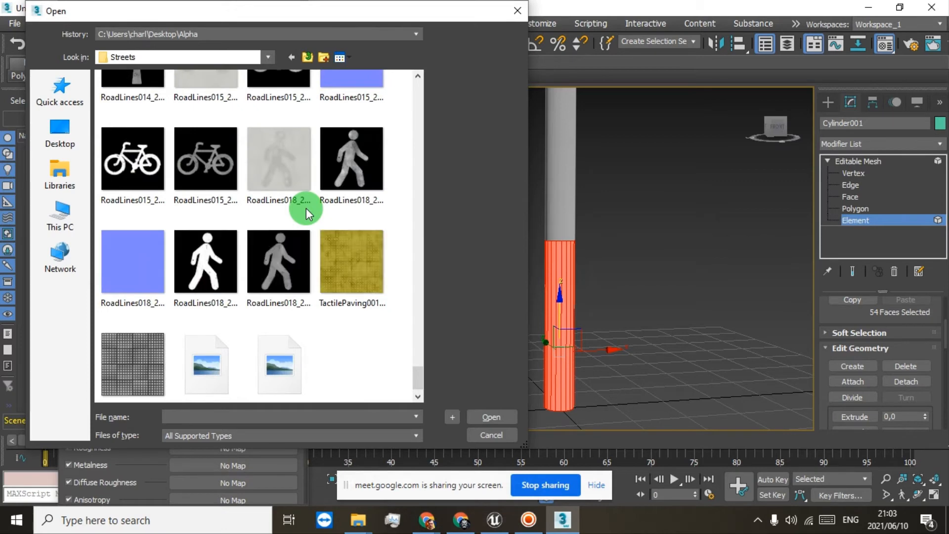
scroll(307, 208, down, 3)
double_click(335, 233)
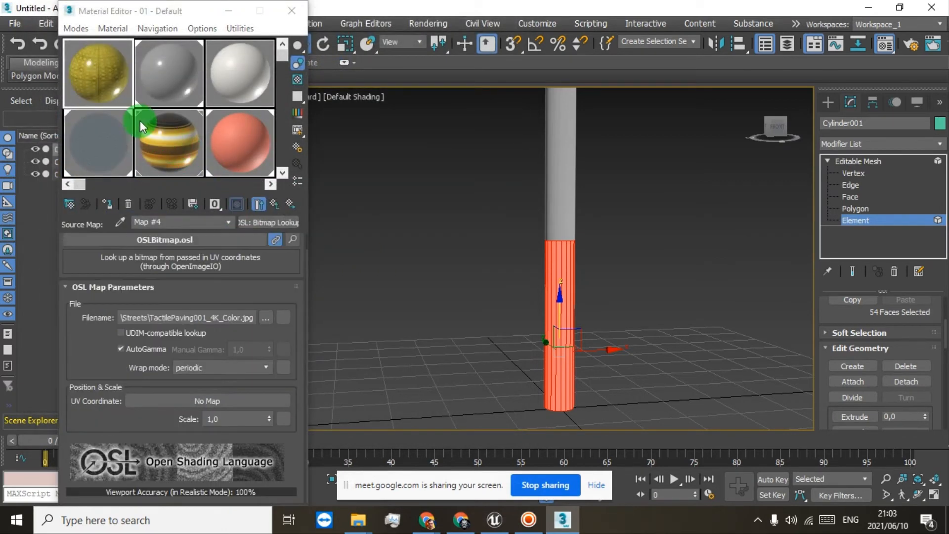
Assign the yellow TactilePaving001 material to the pole's selected lower element and clear the face selection.
click(108, 202)
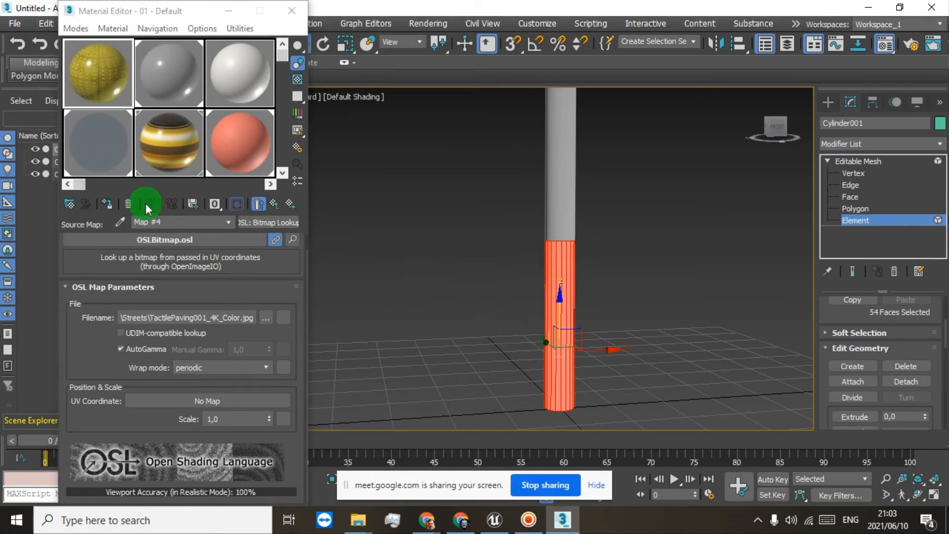
click(107, 203)
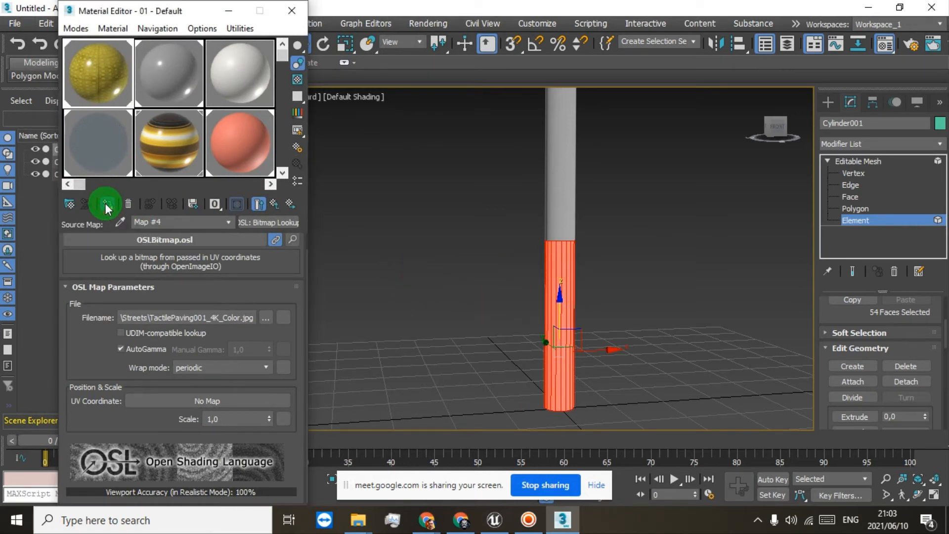
click(614, 279)
scroll(580, 295, up, 8)
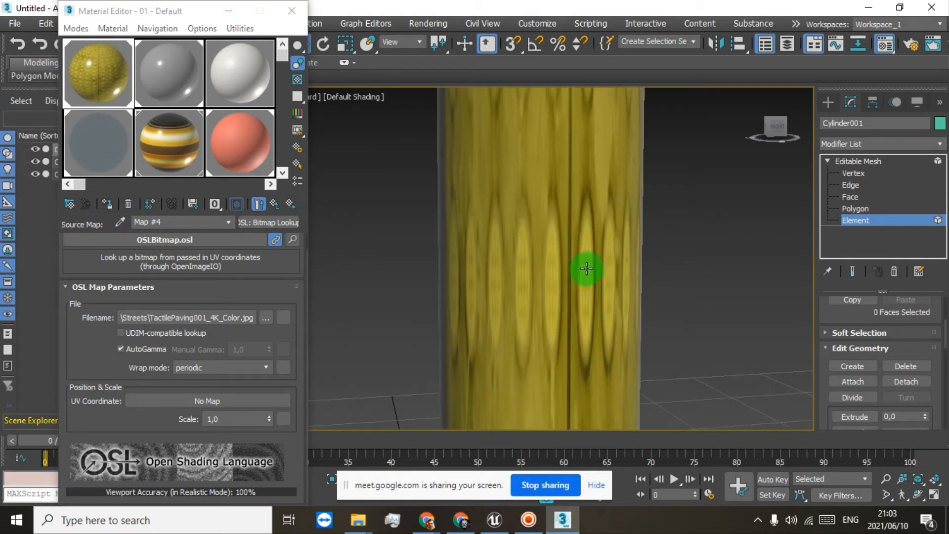
scroll(586, 268, down, 6)
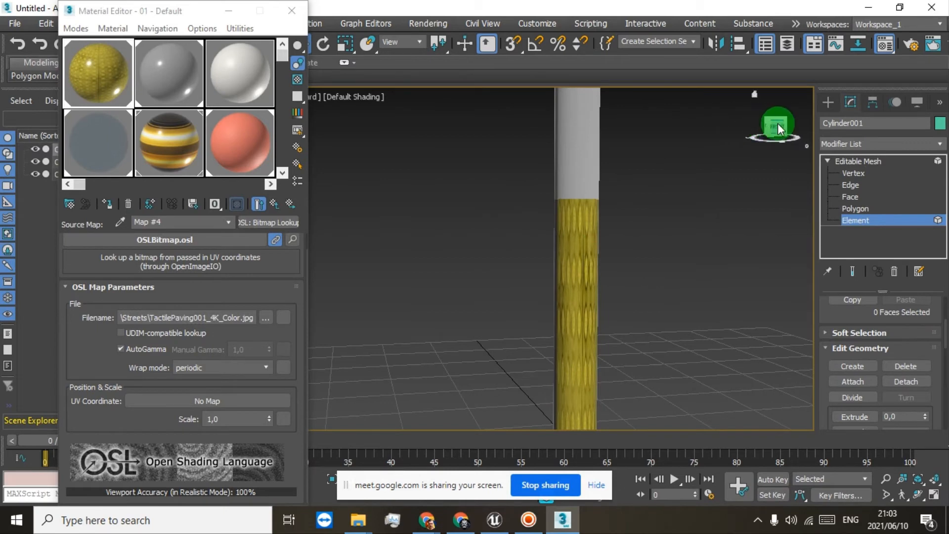
drag(778, 123, 692, 134)
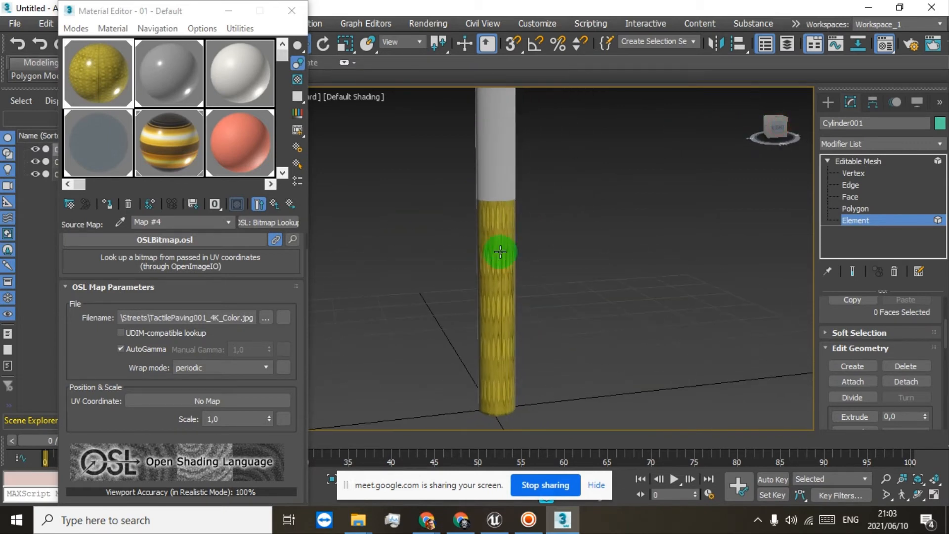
Apply a UVW Map modifier to the pole's lower element.
click(503, 231)
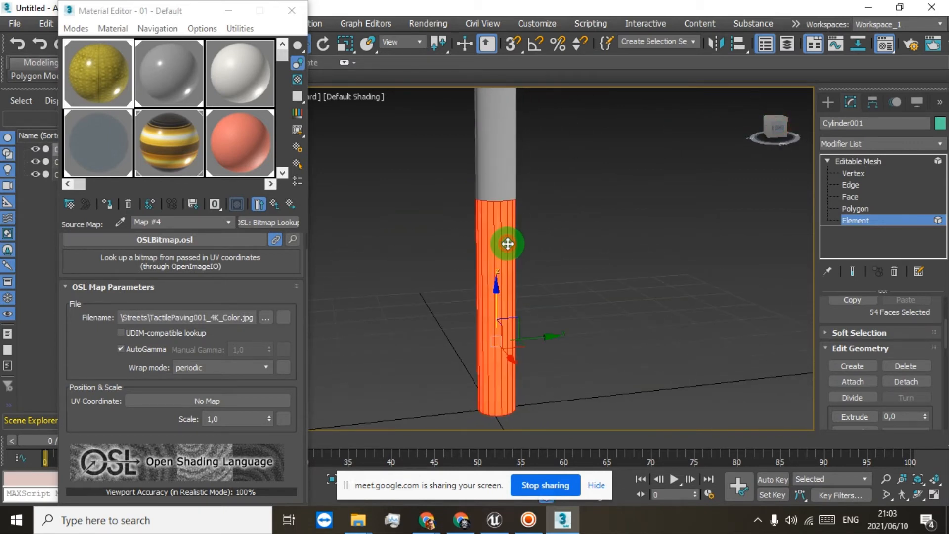
click(940, 144)
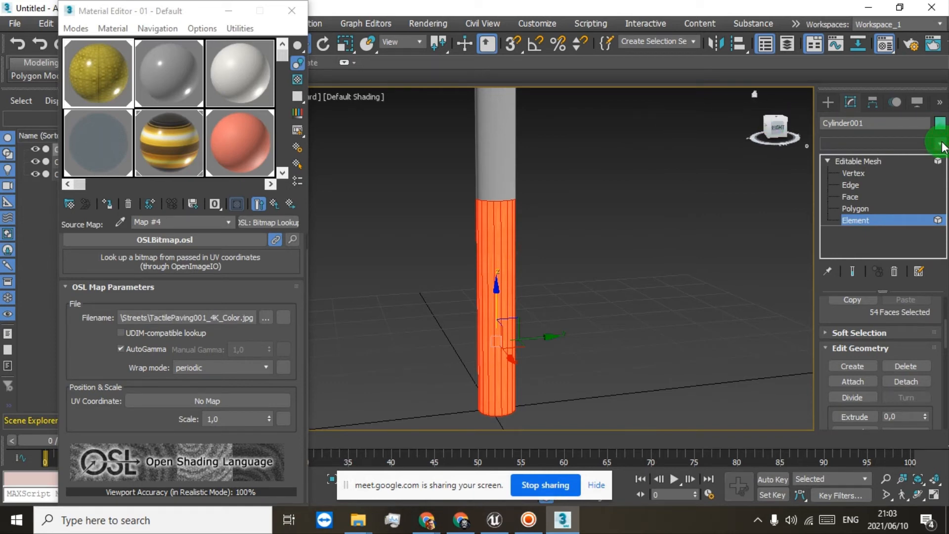
drag(938, 170, 911, 455)
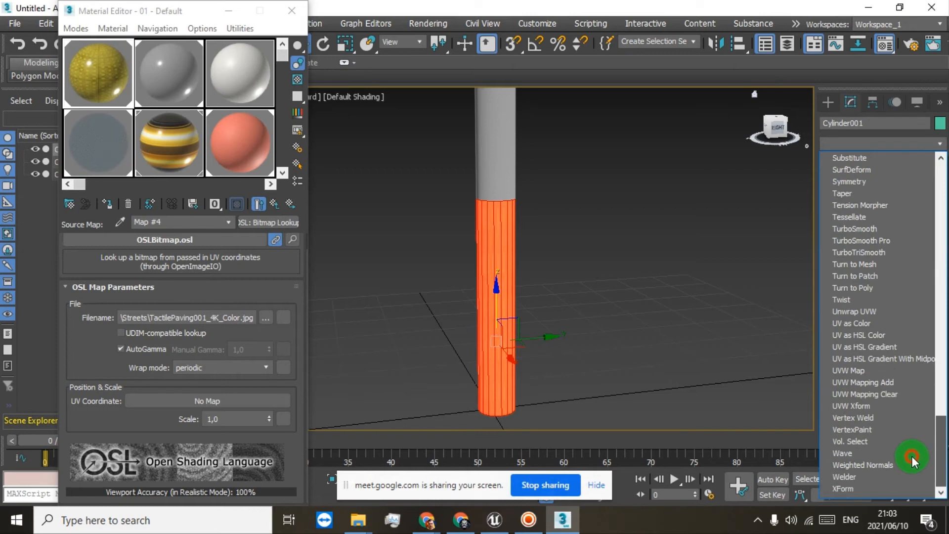
click(867, 371)
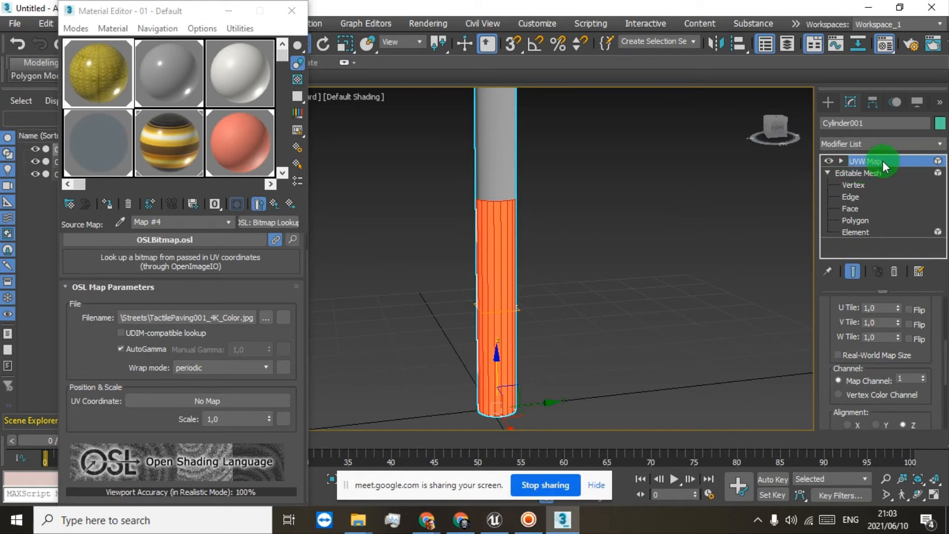
Activate the UVW Map gizmo and set the mapping type to Cylindrical.
click(841, 161)
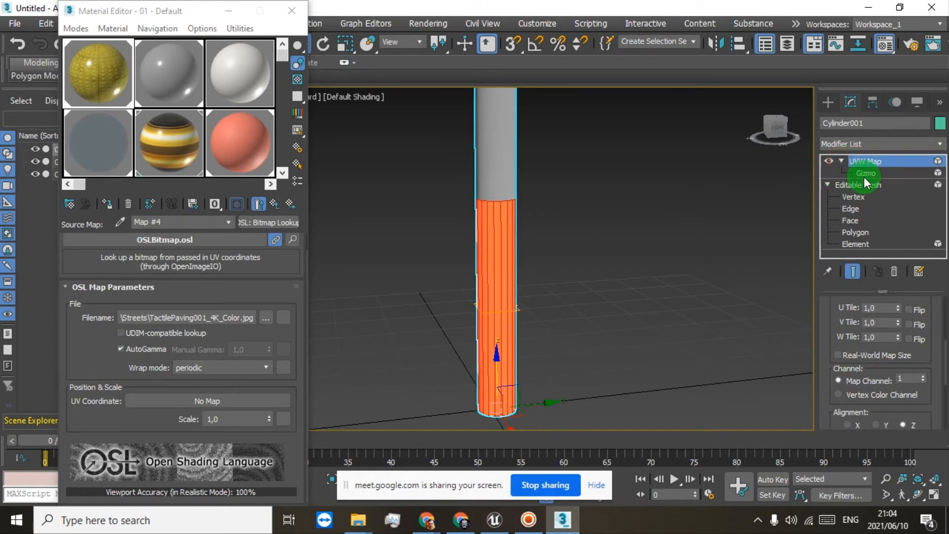
click(864, 173)
scroll(494, 291, up, 5)
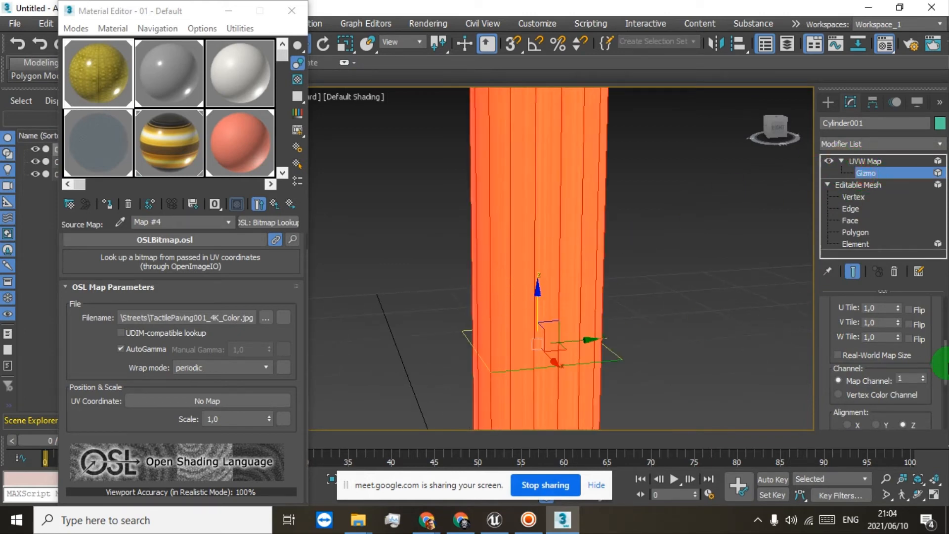
scroll(824, 334, up, 5)
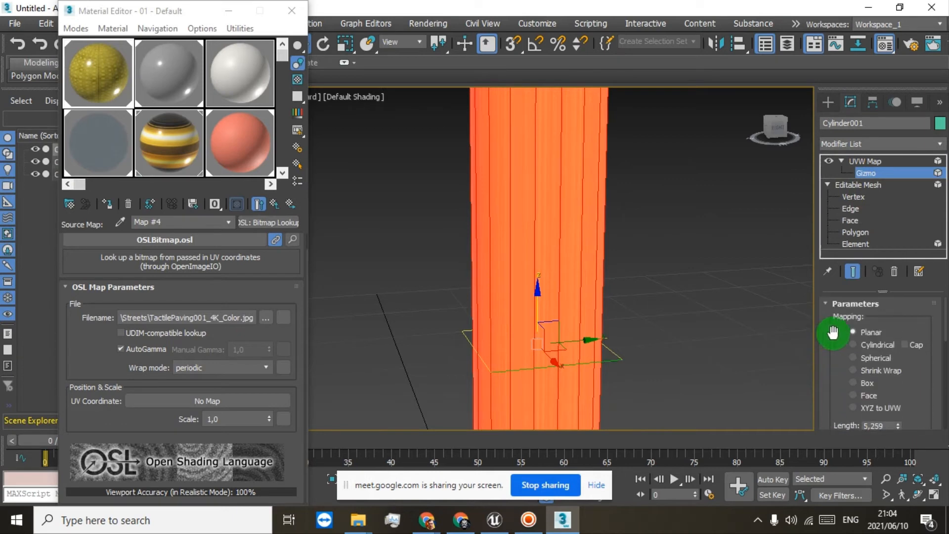
click(862, 346)
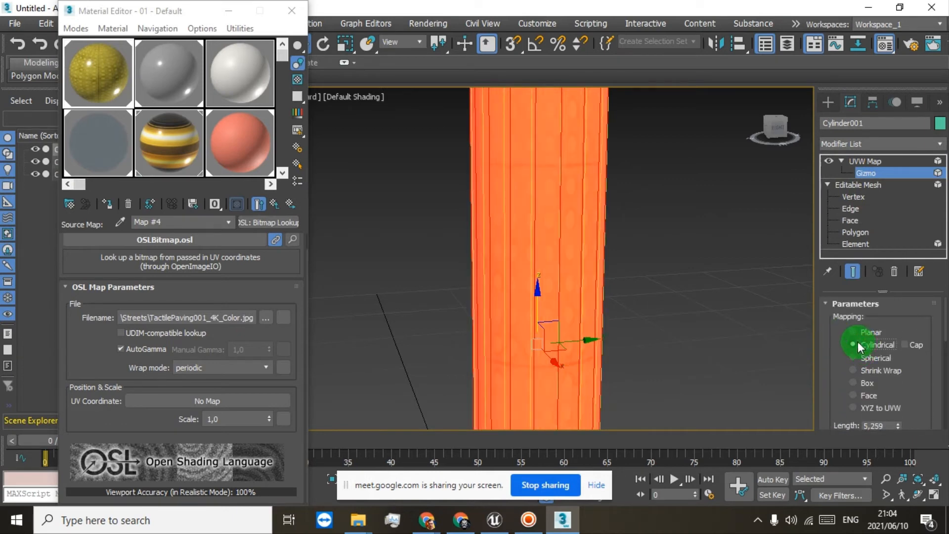
scroll(580, 283, down, 2)
scroll(569, 215, up, 6)
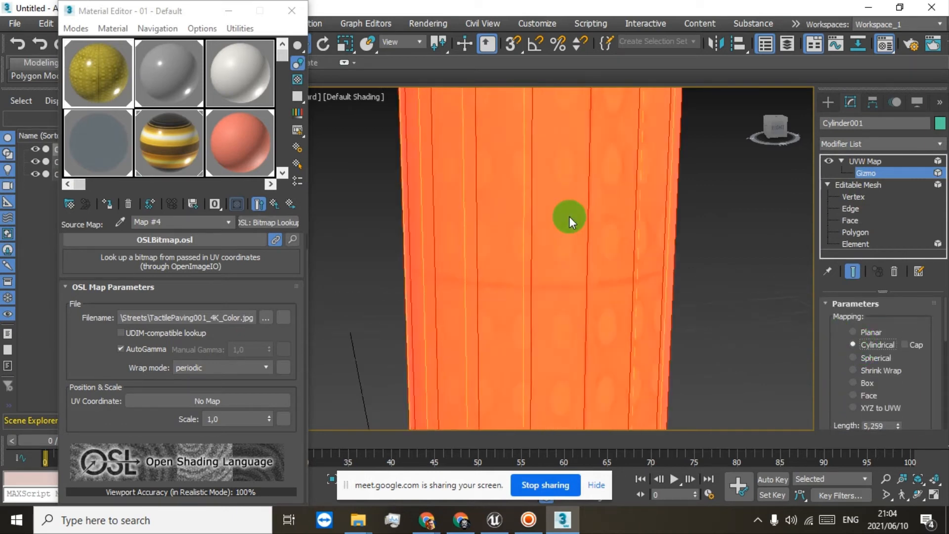
scroll(569, 215, down, 6)
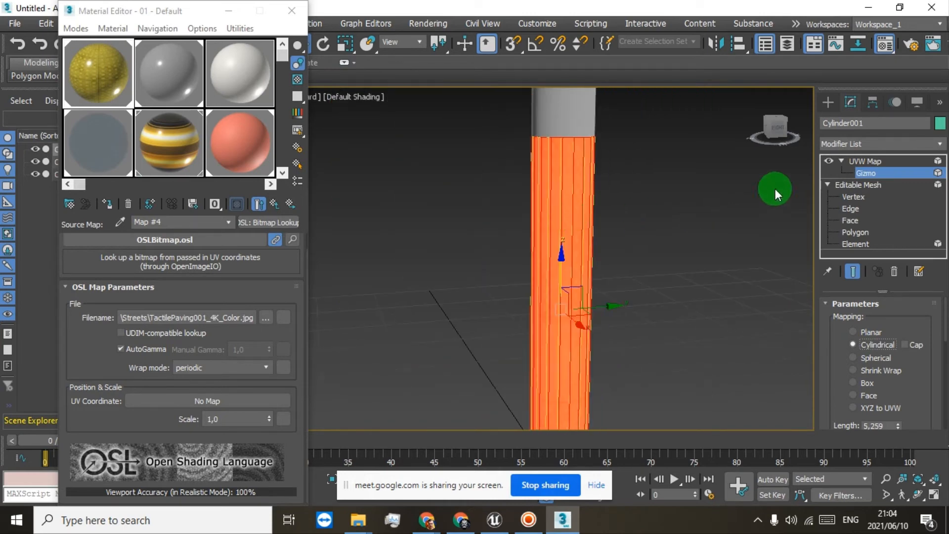
Collapse the UVW Map modifier into the editable mesh and deselect the pole.
right_click(871, 161)
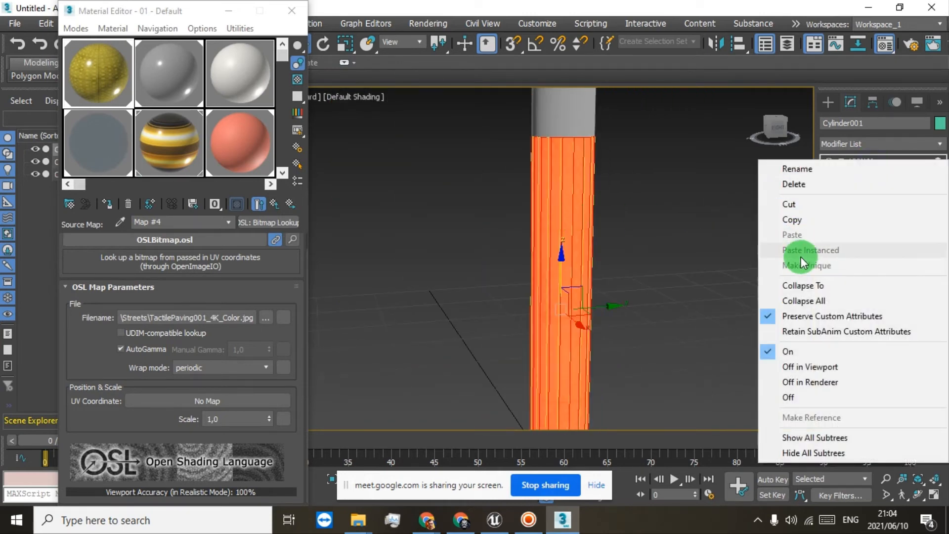
click(793, 282)
click(505, 319)
scroll(502, 316, up, 5)
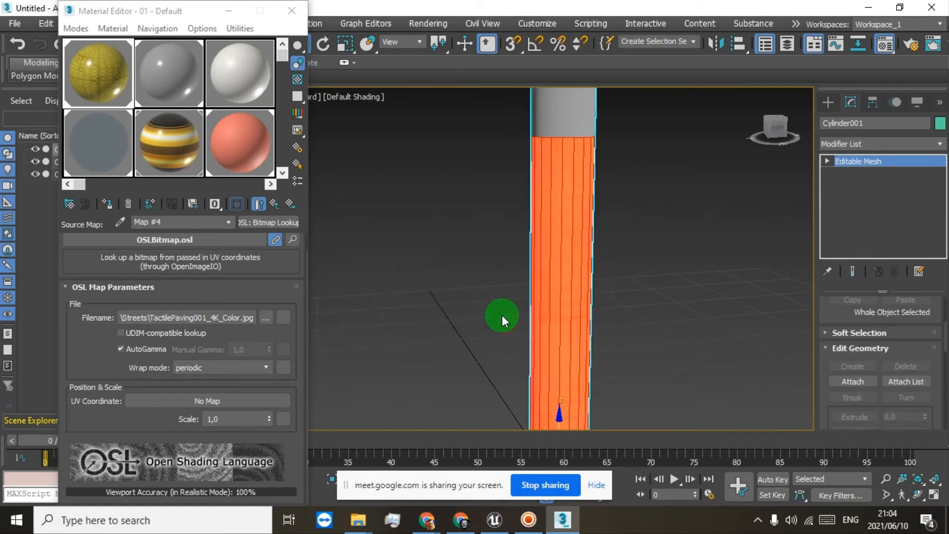
click(648, 258)
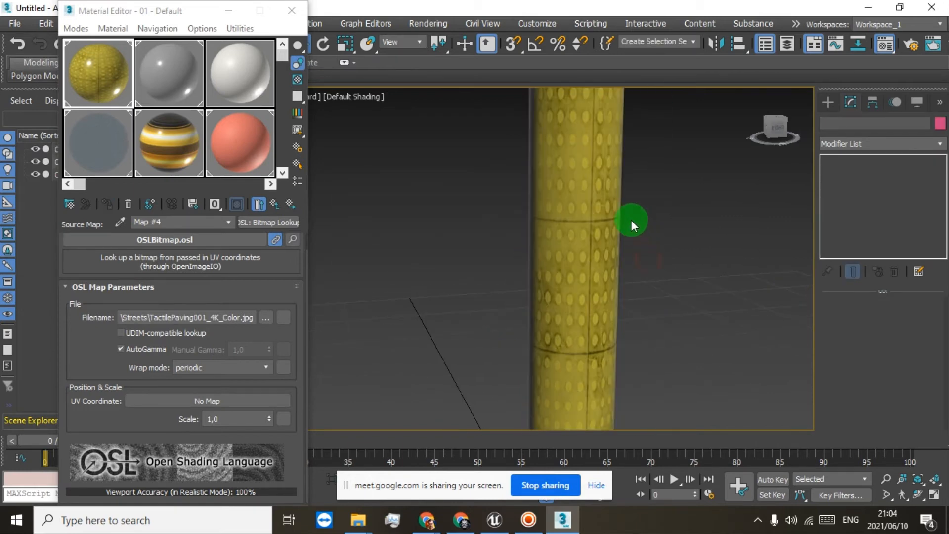
Examine the tactile paving texture on the pole's base and the whole street lamp from several sides.
scroll(631, 219, up, 3)
scroll(631, 220, down, 4)
drag(785, 124, 678, 185)
scroll(676, 186, down, 5)
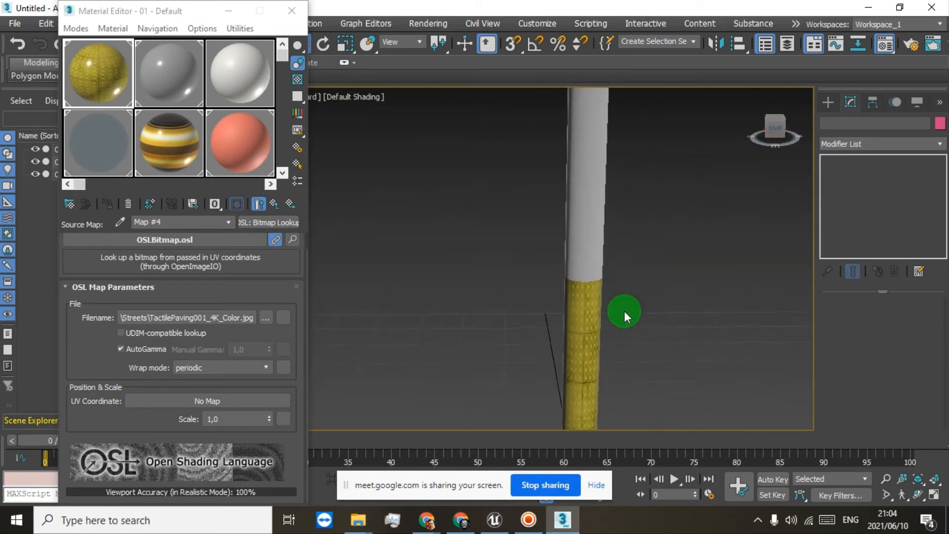
middle_drag(624, 283, 549, 420)
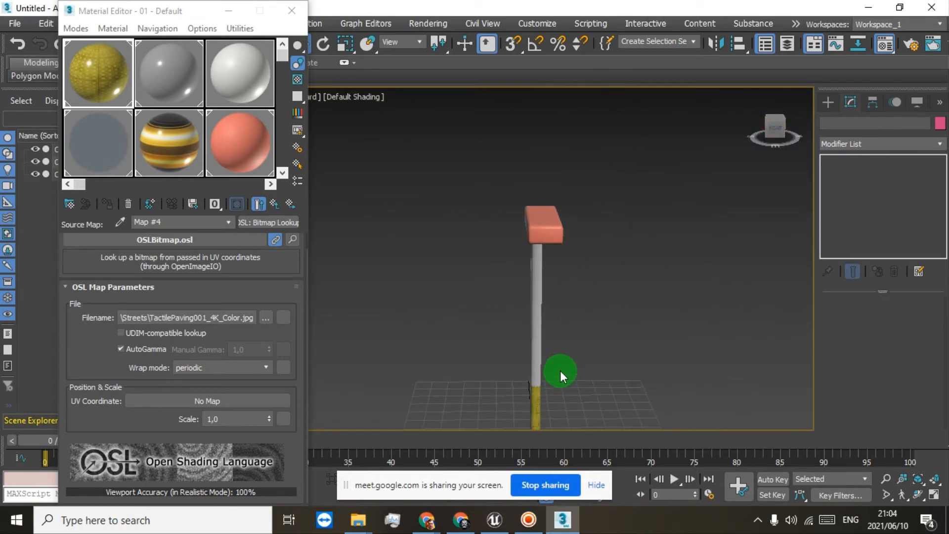
scroll(559, 369, up, 4)
middle_drag(561, 351, 597, 275)
drag(774, 127, 260, 119)
scroll(672, 191, down, 5)
middle_drag(671, 179, 632, 232)
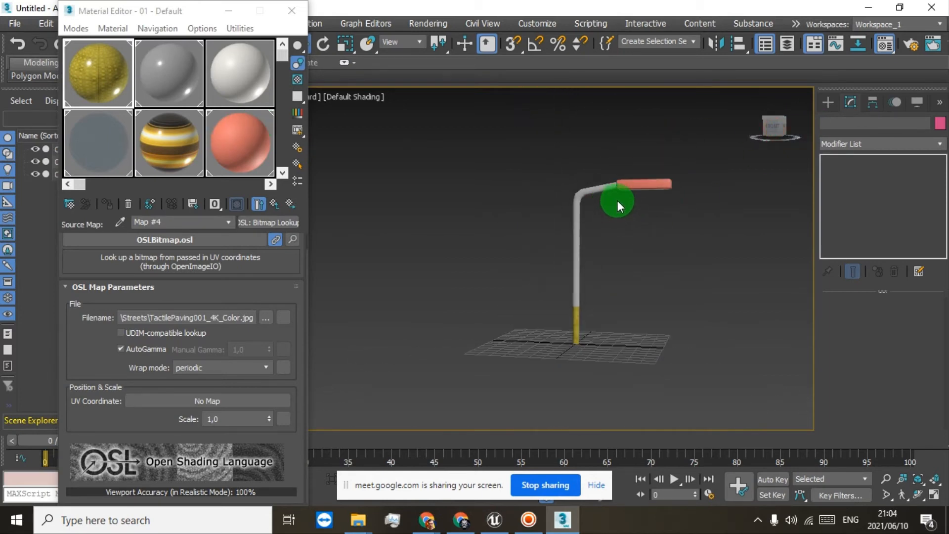
scroll(636, 189, up, 5)
scroll(639, 181, down, 6)
scroll(649, 187, up, 2)
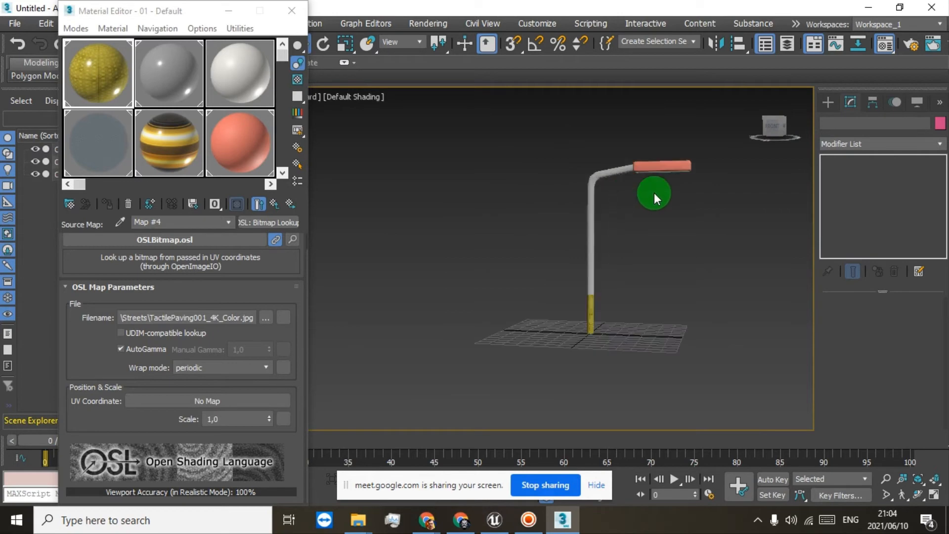
scroll(649, 163, up, 3)
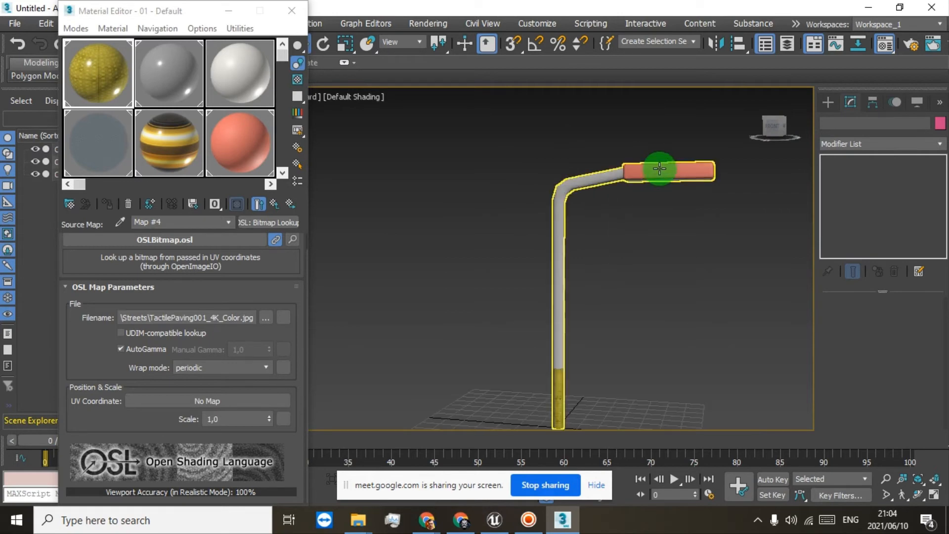
Select the street lamp mesh Cylinder001 and minimize the Material Editor.
click(661, 168)
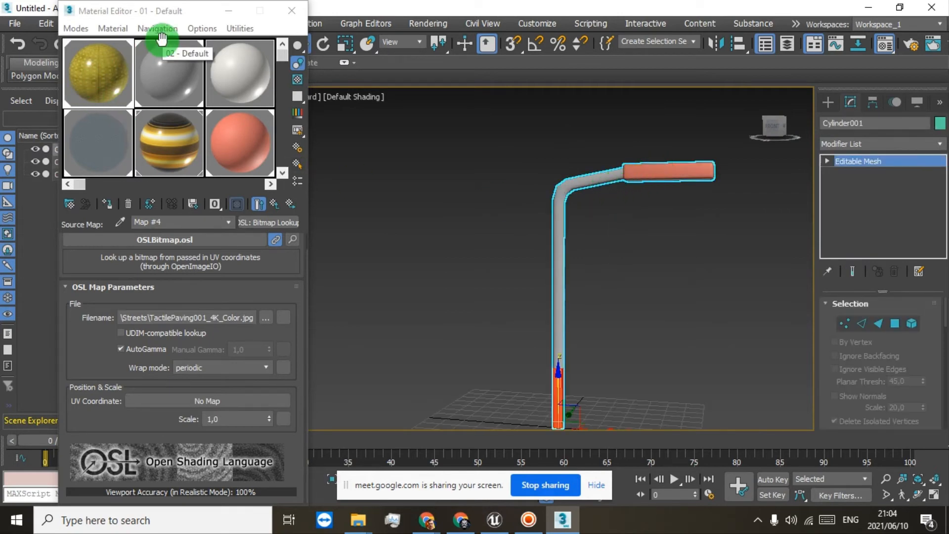
click(228, 11)
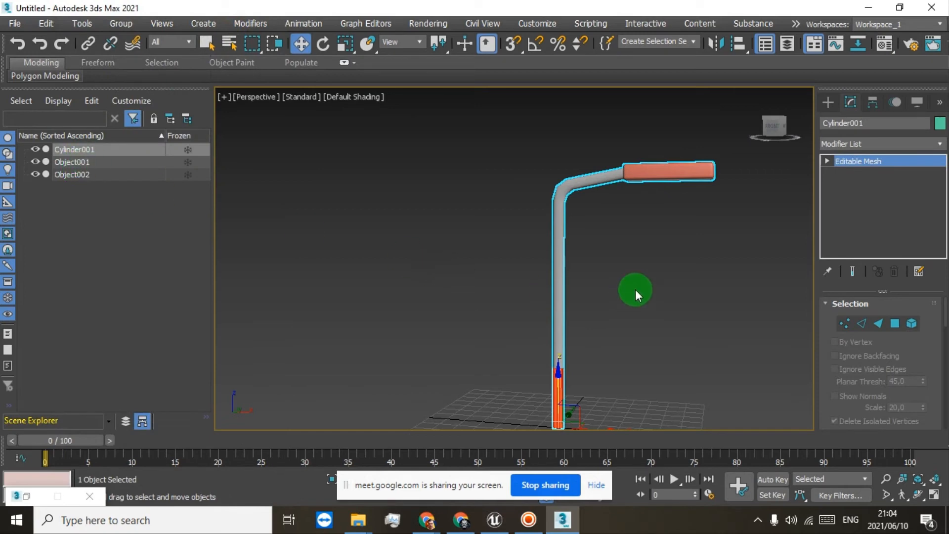
middle_drag(628, 293, 601, 252)
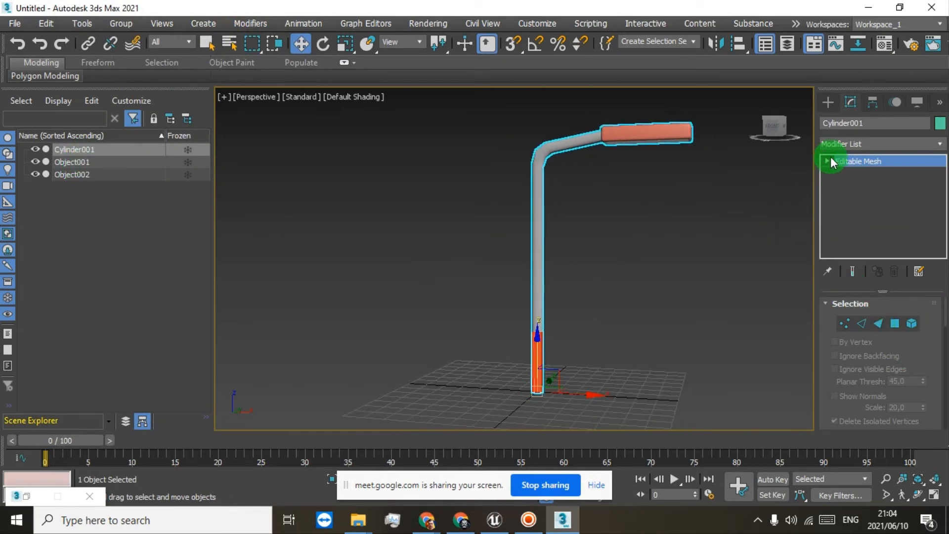
Attach Object002 on the lamp head's underside to Cylinder001, using Match Material IDs to Material with Condense Material and IDs.
click(826, 162)
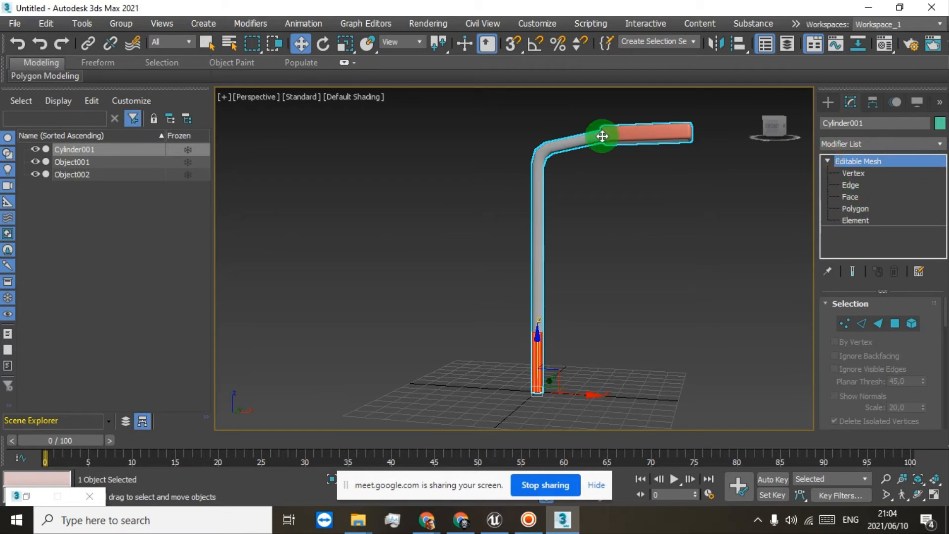
scroll(833, 366, down, 4)
scroll(833, 367, down, 4)
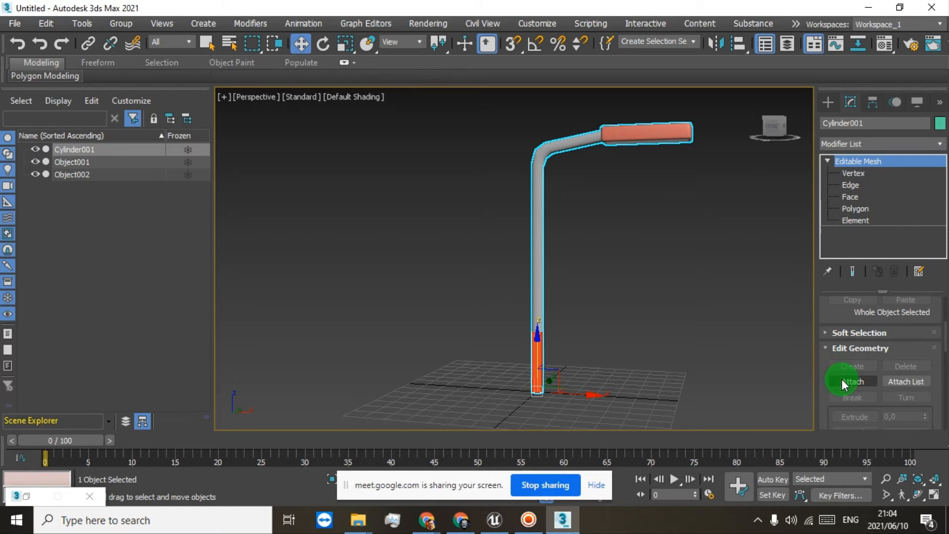
click(870, 221)
click(850, 382)
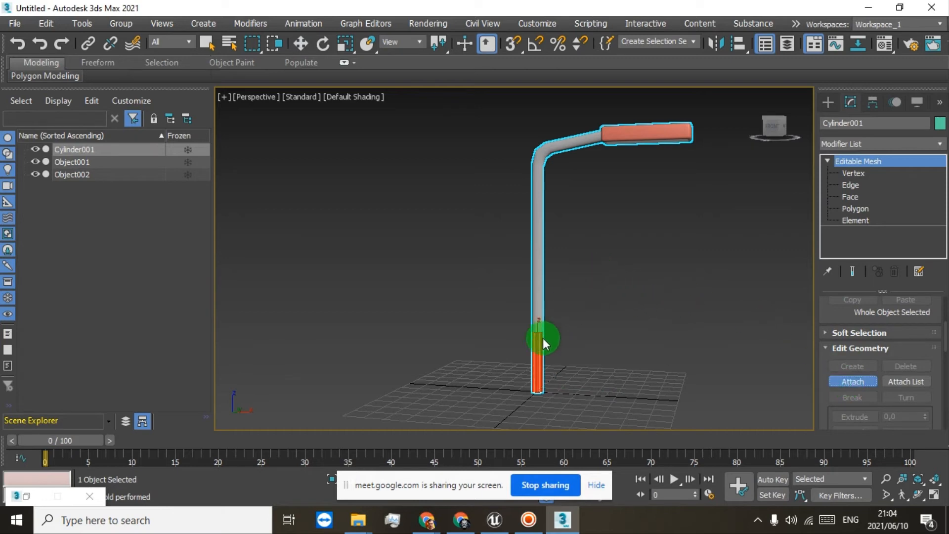
click(656, 140)
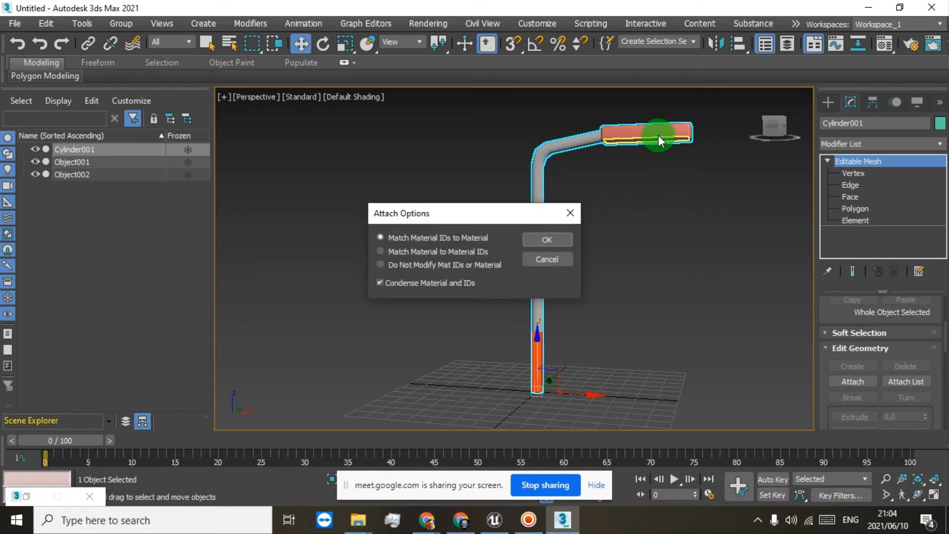
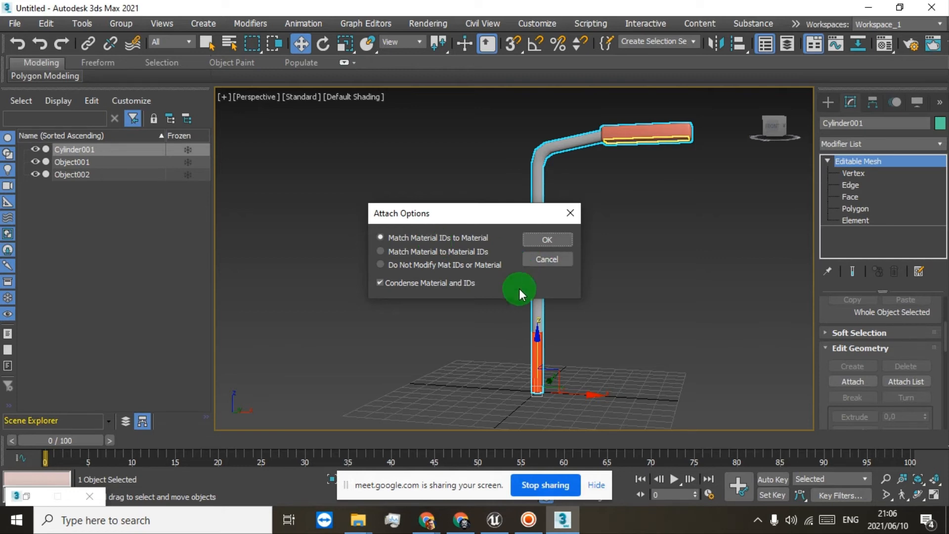
click(538, 241)
scroll(539, 303, down, 4)
scroll(568, 275, up, 4)
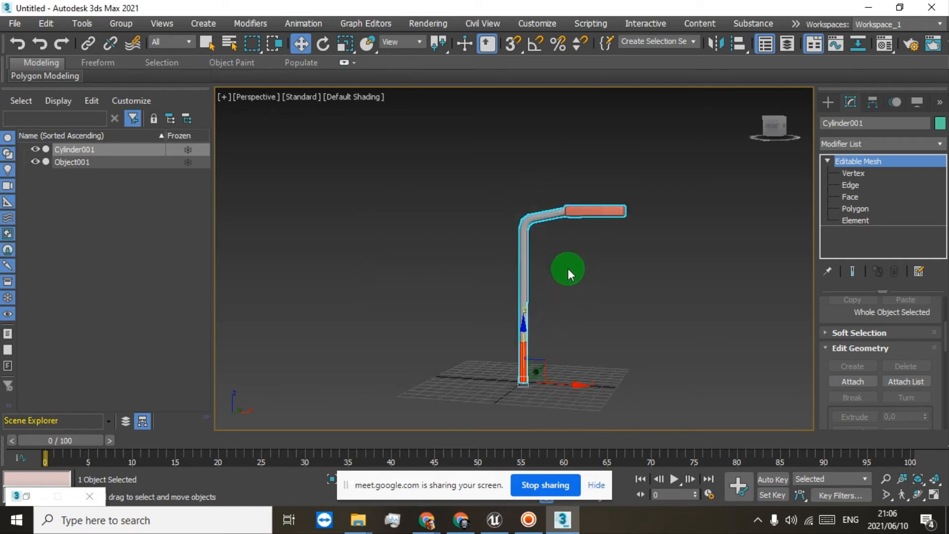
drag(778, 129, 748, 129)
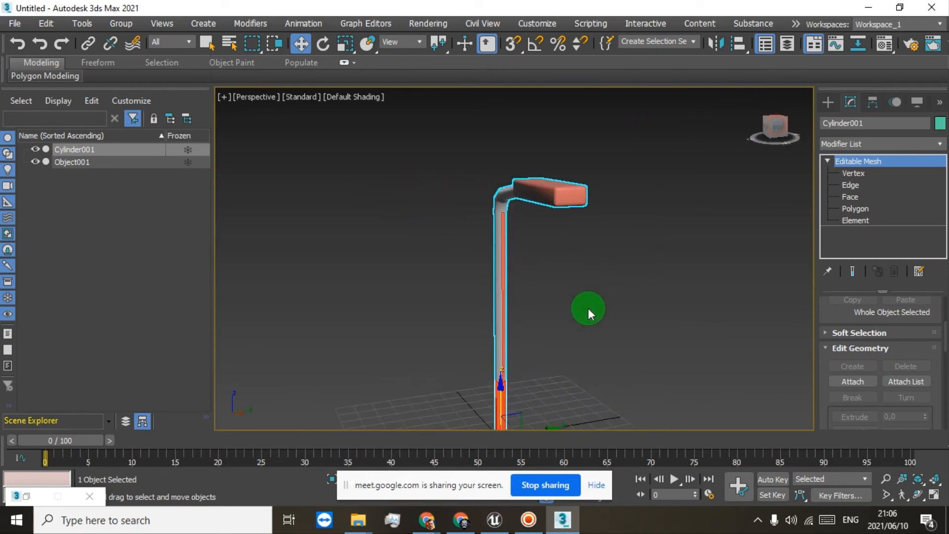
Attach Object001 on top of the lamp head to Cylinder001, using Match Material IDs to Material with Condense Material and IDs.
click(568, 317)
scroll(524, 305, up, 5)
scroll(523, 304, down, 5)
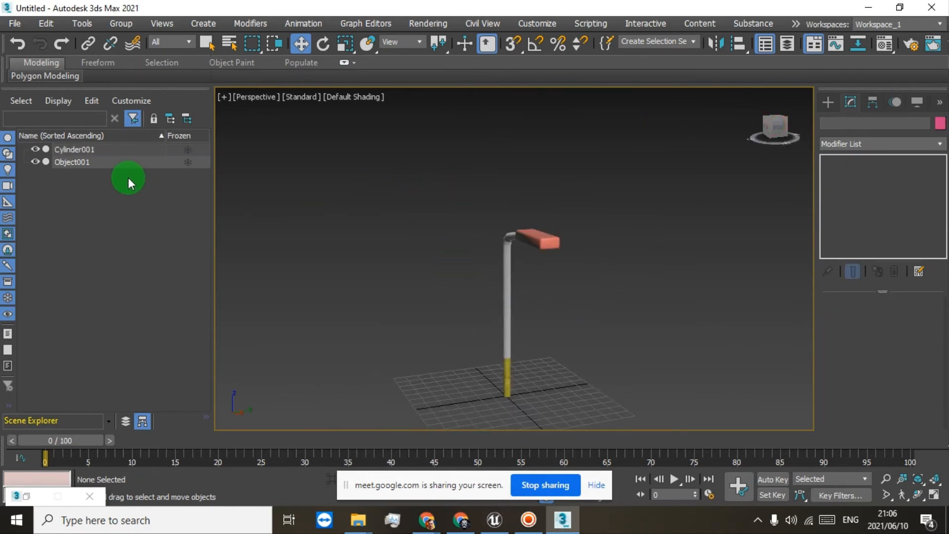
click(88, 161)
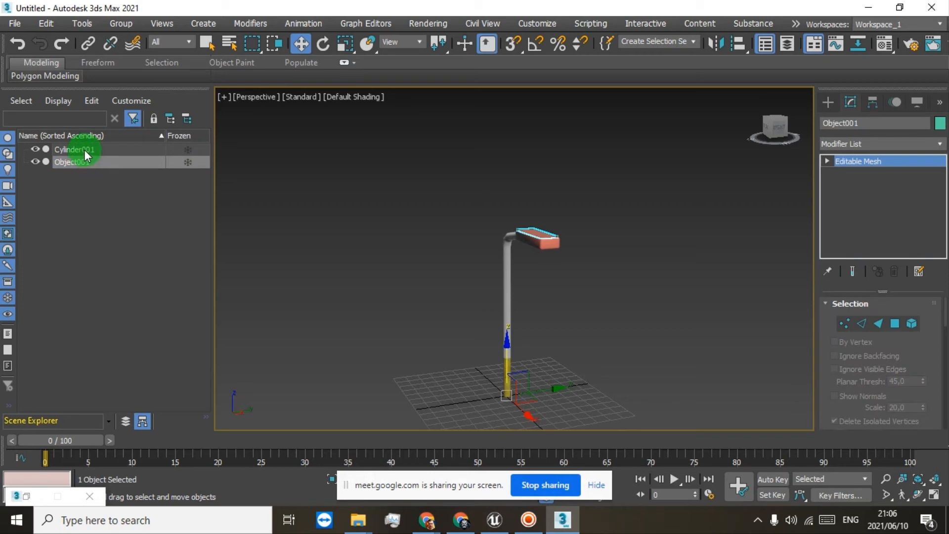
click(84, 149)
scroll(541, 242, up, 5)
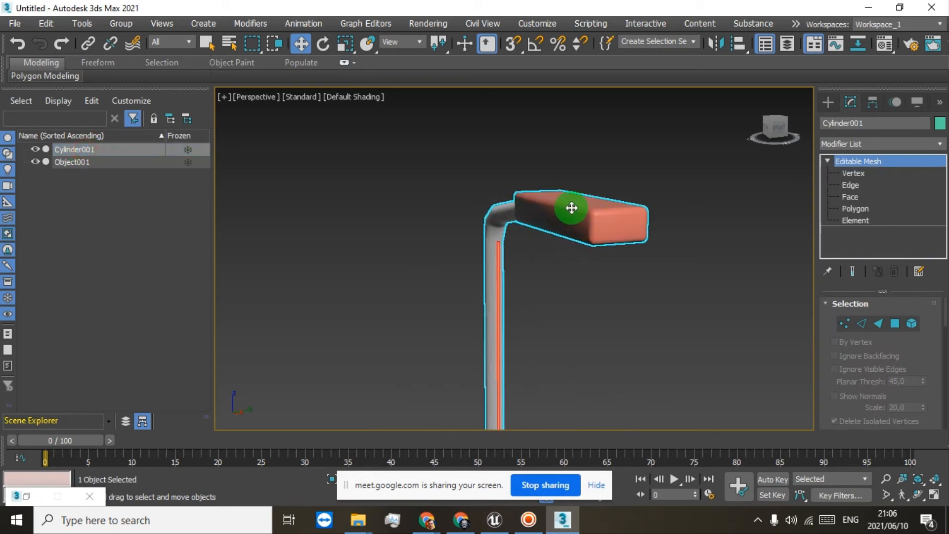
scroll(828, 354, down, 5)
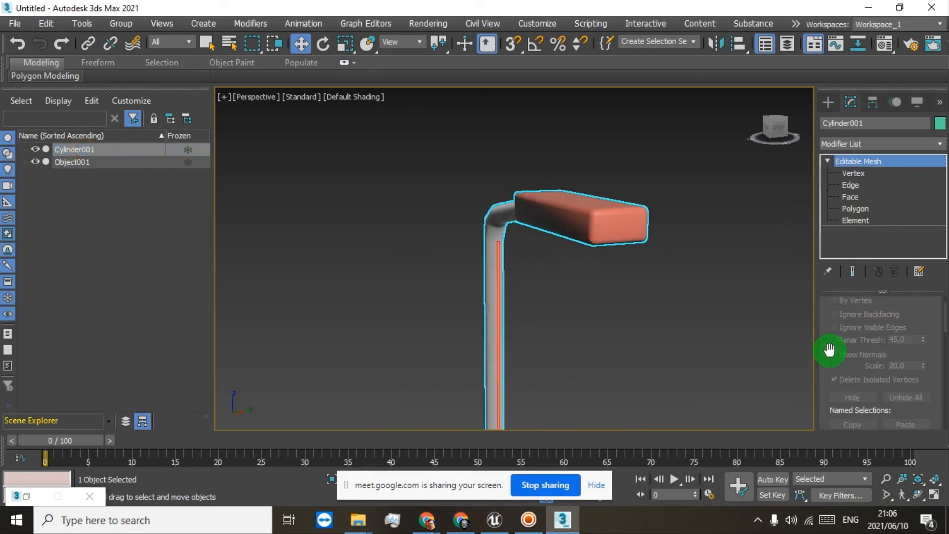
scroll(829, 350, down, 3)
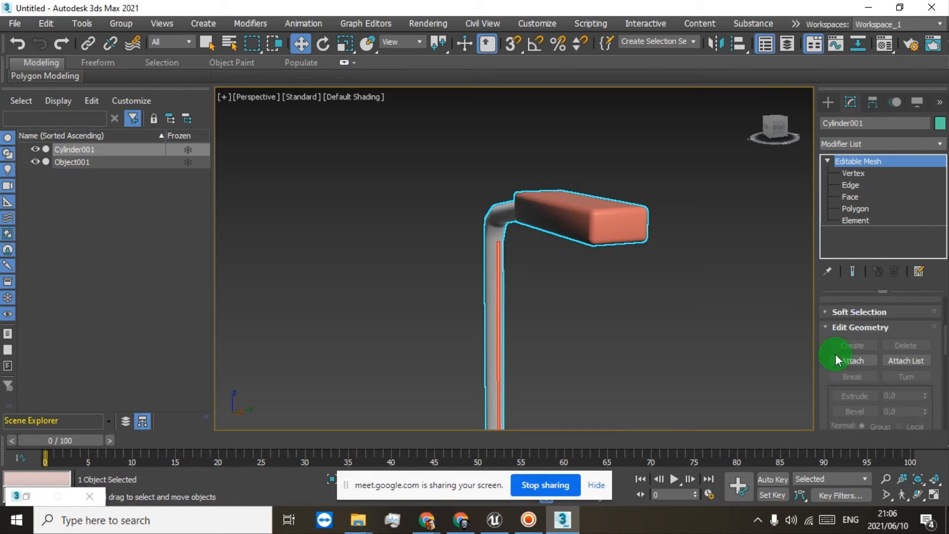
click(841, 360)
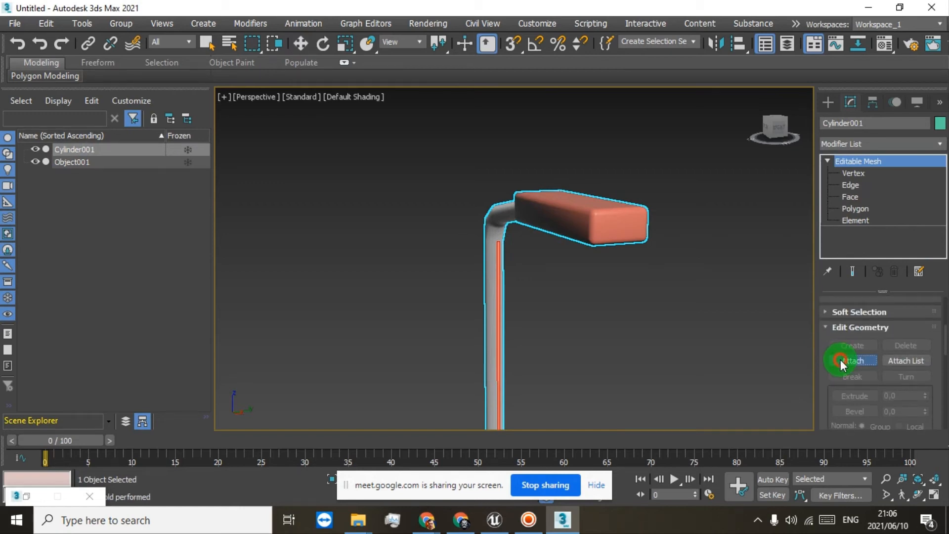
click(580, 200)
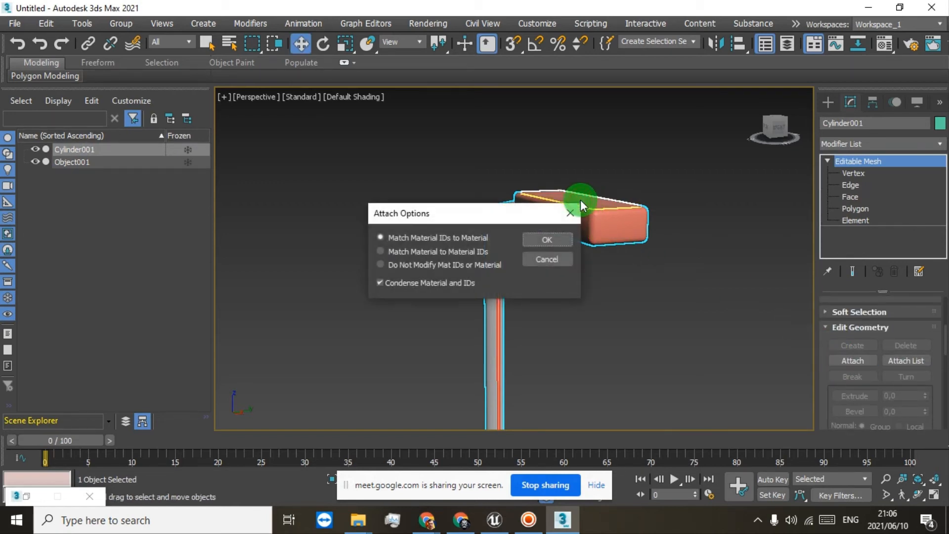
click(549, 237)
Select the lamp head as an element of the Cylinder001 mesh.
drag(769, 124, 613, 264)
scroll(609, 286, down, 5)
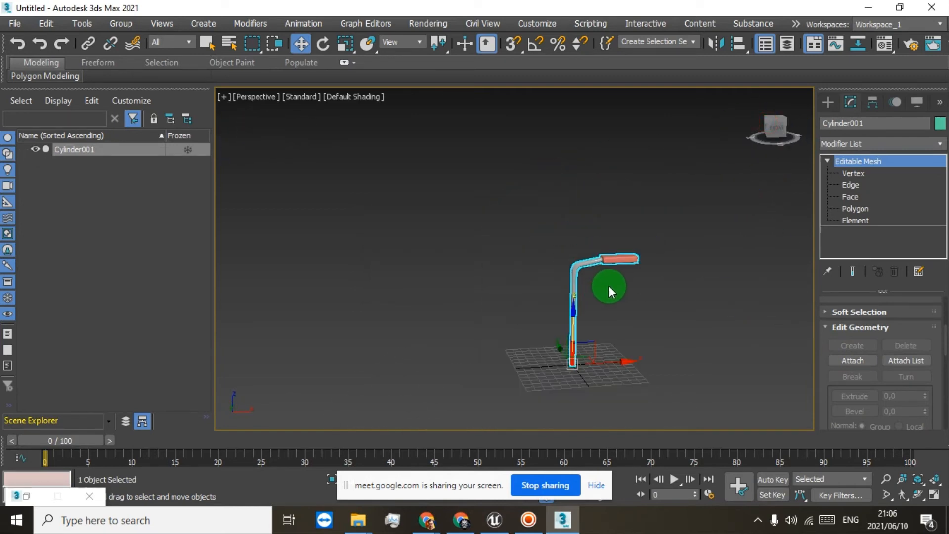
scroll(609, 286, up, 8)
drag(763, 137, 756, 100)
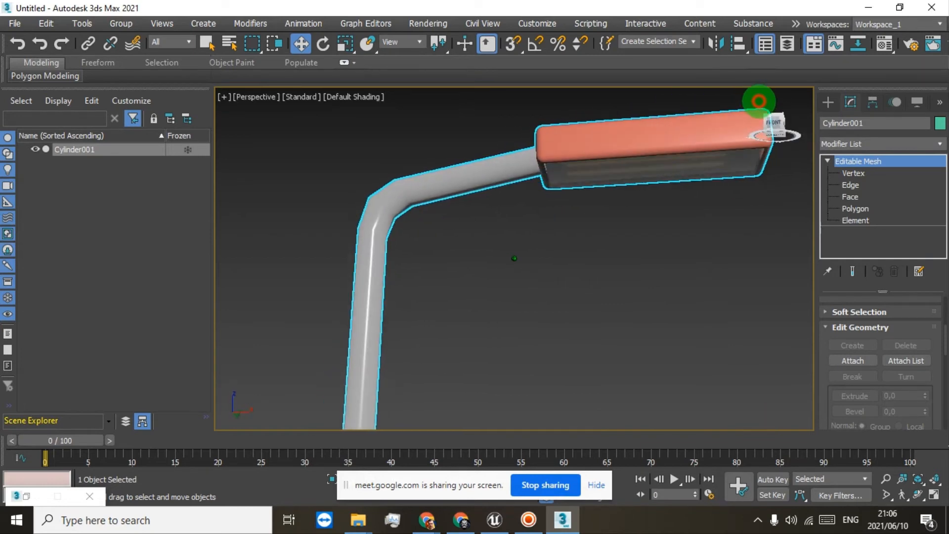
click(854, 220)
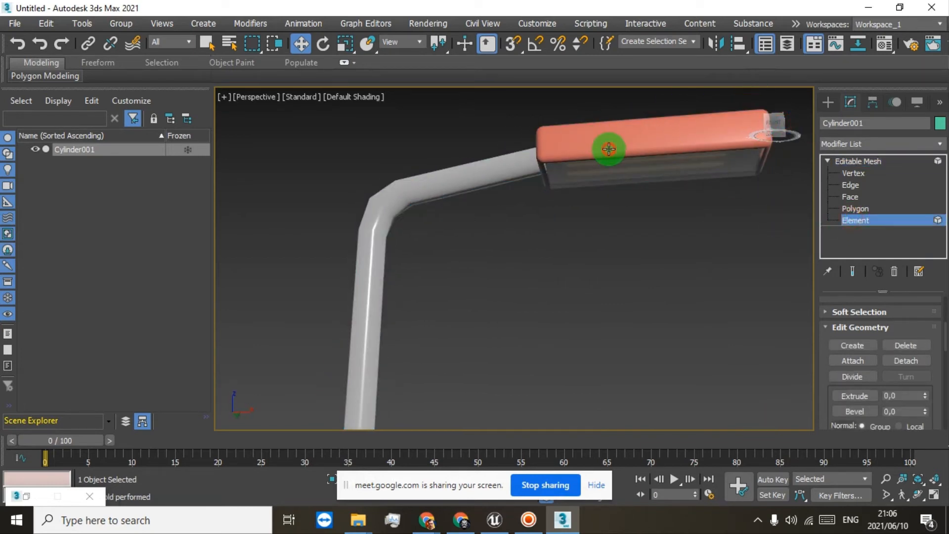
click(608, 149)
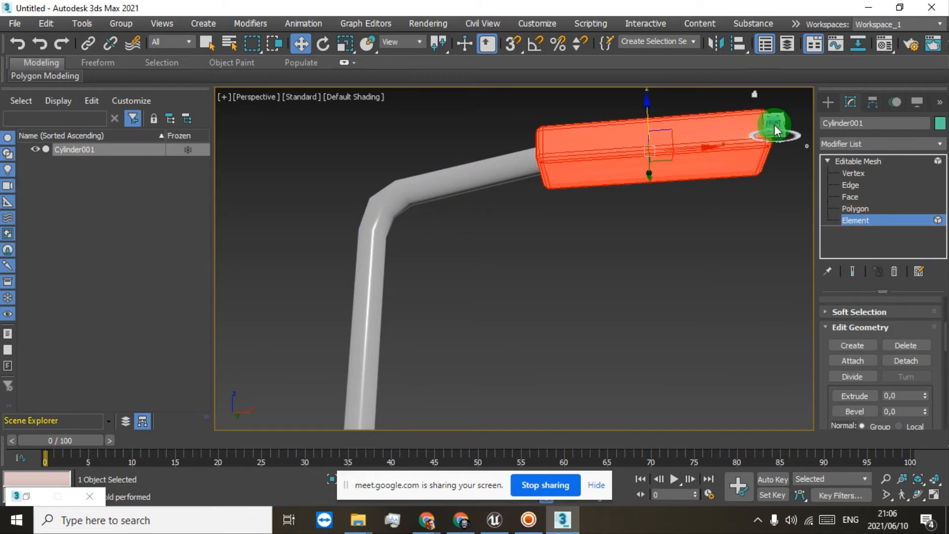
Select all vertices of the lamp head and nudge them slightly towards the arm in the XZ plane.
mouse_move(774, 126)
mouse_down()
mouse_move(784, 162)
mouse_move(772, 123)
mouse_up()
scroll(653, 202, down, 4)
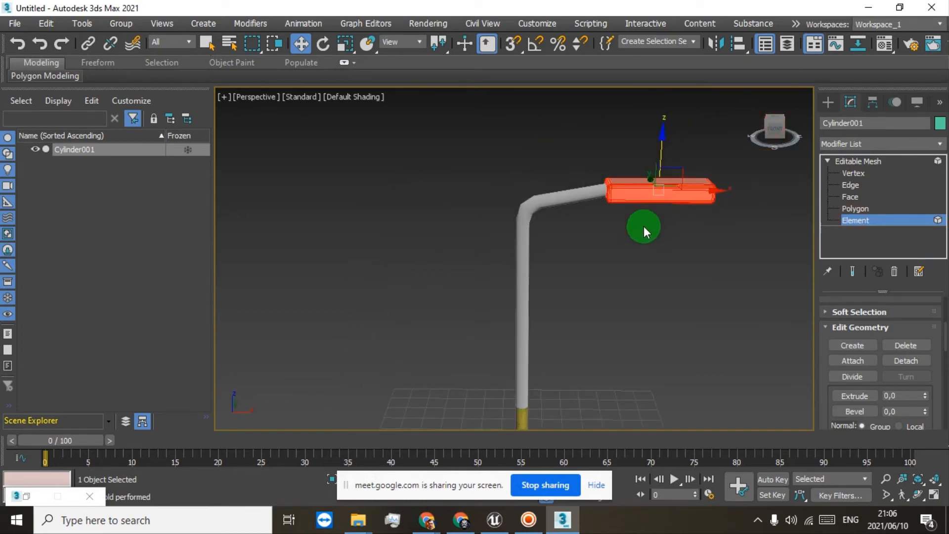
scroll(640, 228, down, 2)
scroll(633, 232, up, 5)
scroll(519, 259, down, 3)
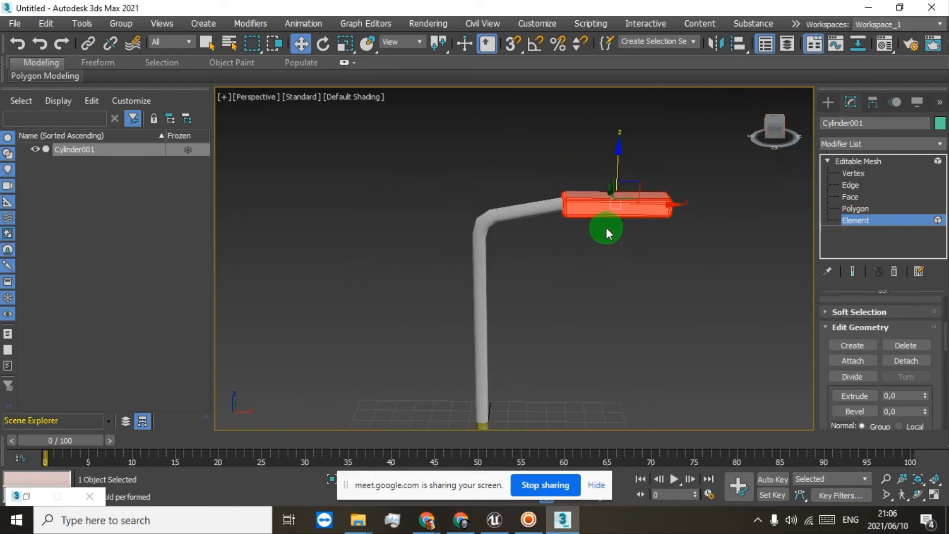
scroll(605, 224, down, 3)
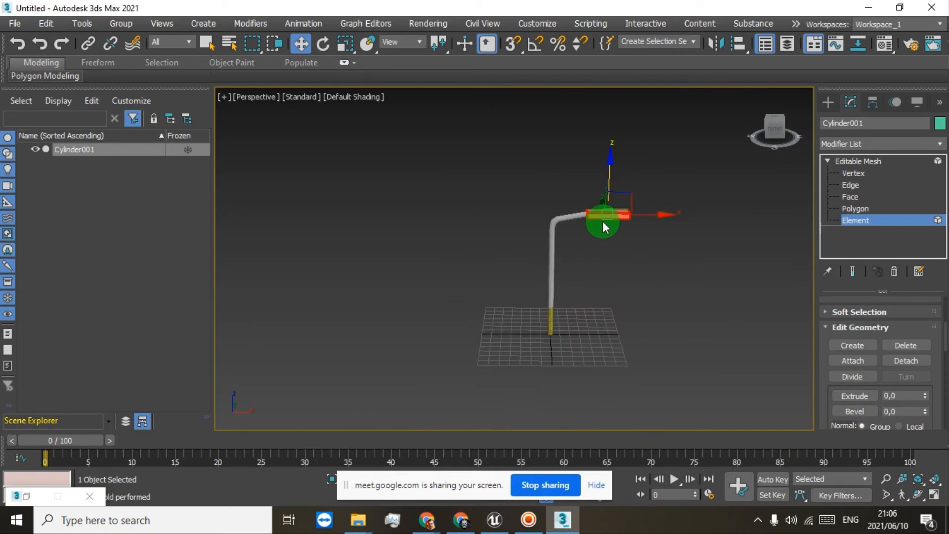
click(851, 174)
scroll(578, 207, up, 2)
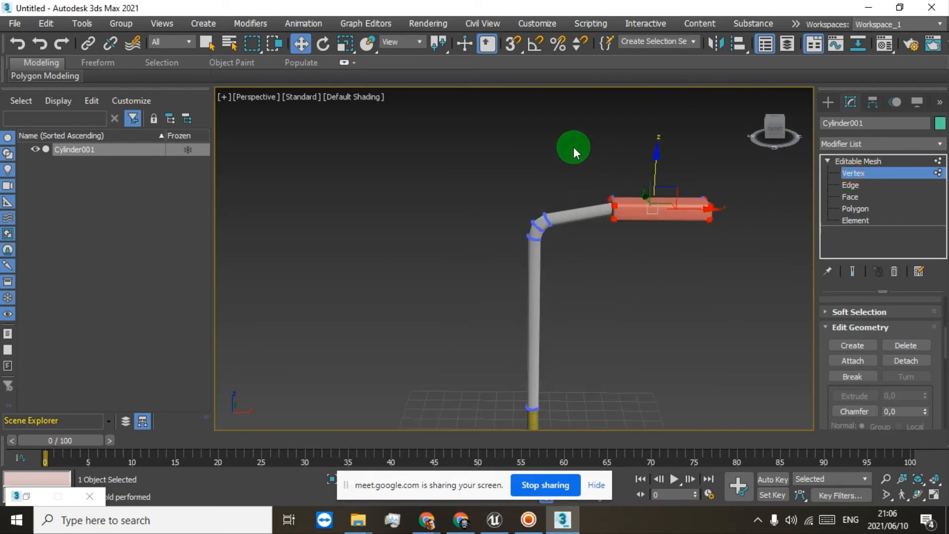
drag(765, 283, 765, 283)
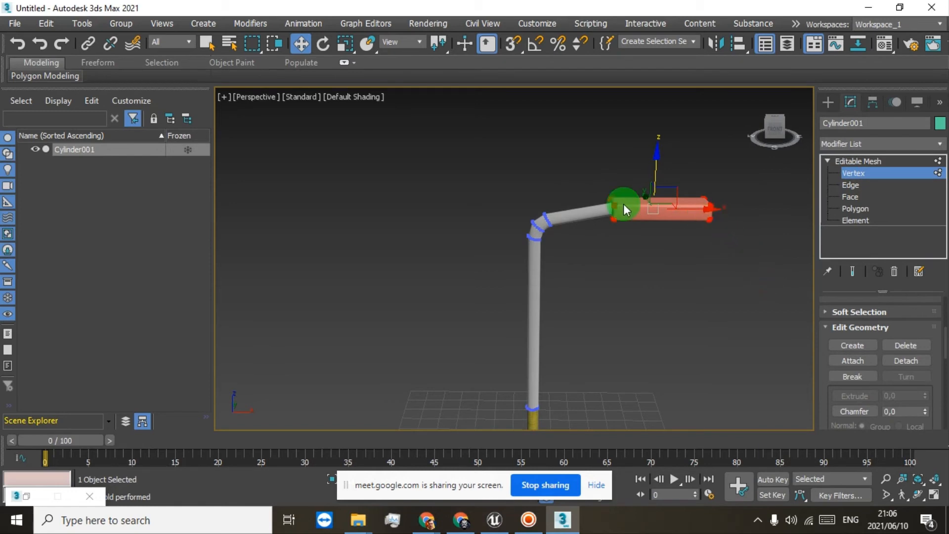
mouse_move(671, 187)
mouse_down()
mouse_move(656, 173)
mouse_move(644, 185)
mouse_move(705, 161)
mouse_move(646, 164)
mouse_move(654, 185)
mouse_move(682, 171)
mouse_move(664, 183)
mouse_move(669, 189)
mouse_up()
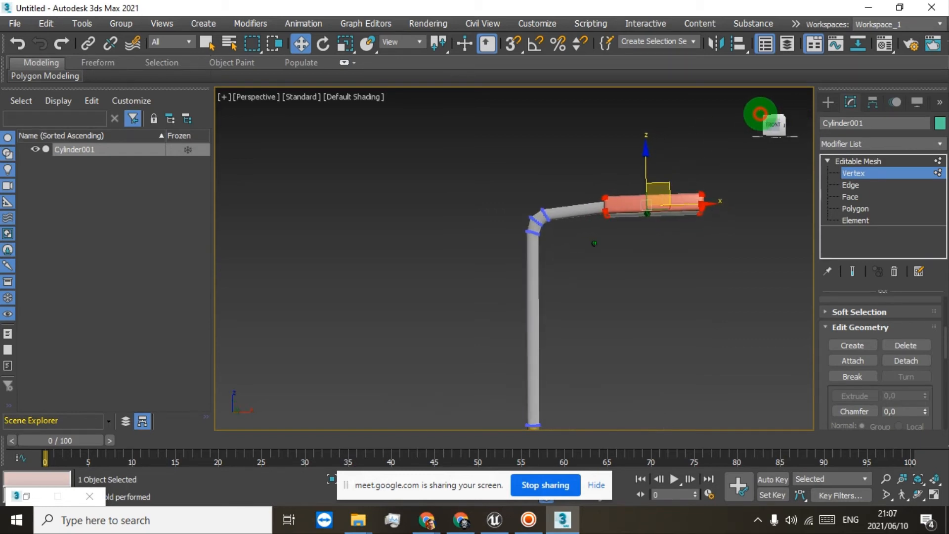
scroll(657, 276, up, 4)
scroll(650, 268, down, 4)
middle_drag(650, 300, 645, 267)
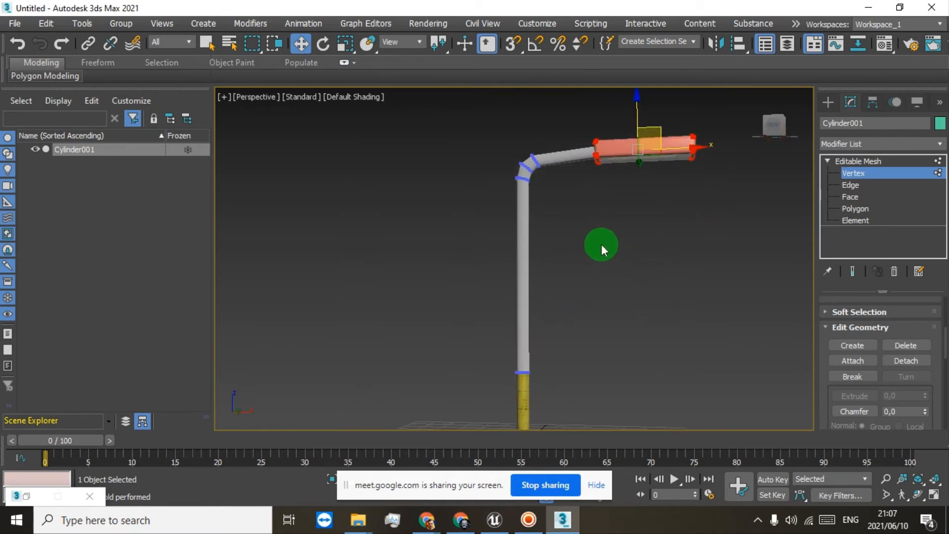
Scale the lamp head's vertices down slightly along the X axis to shorten the head.
click(341, 45)
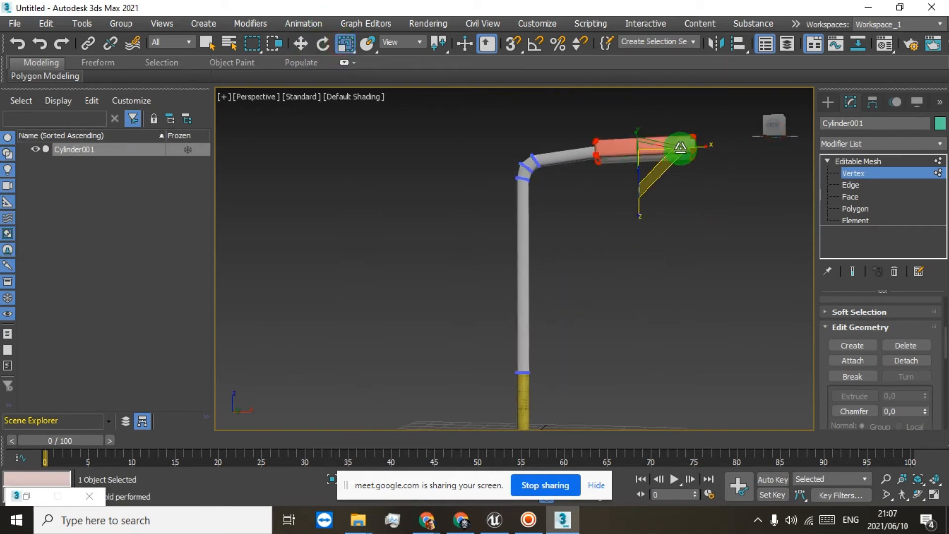
scroll(678, 152, up, 4)
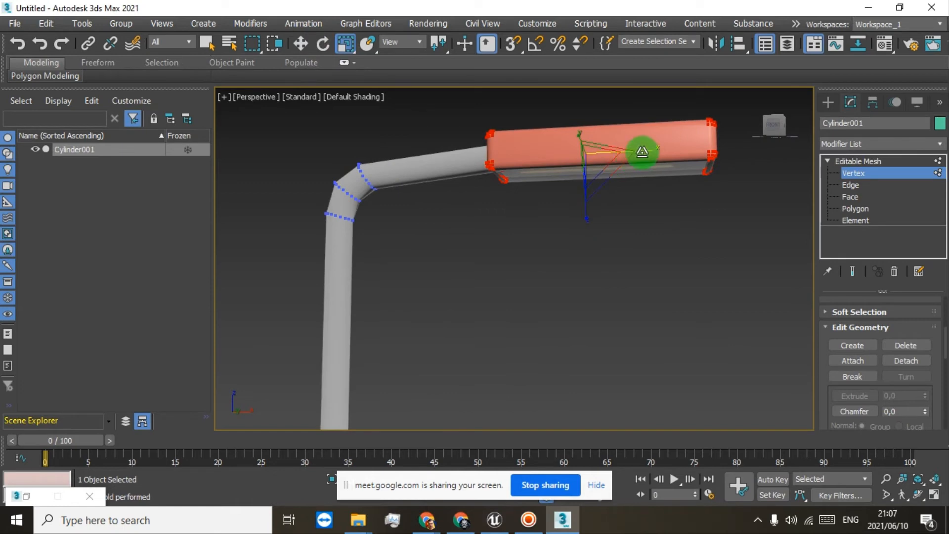
drag(645, 150, 639, 151)
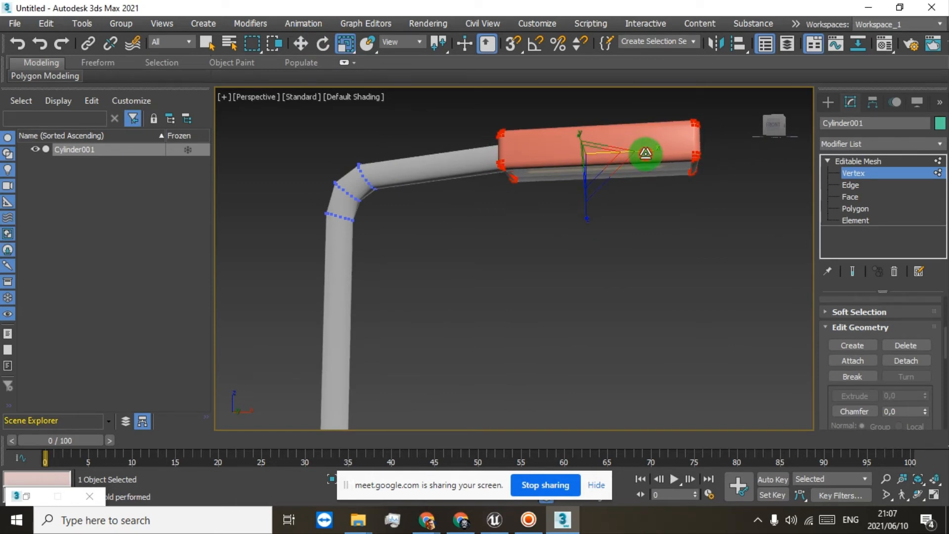
drag(644, 154, 642, 155)
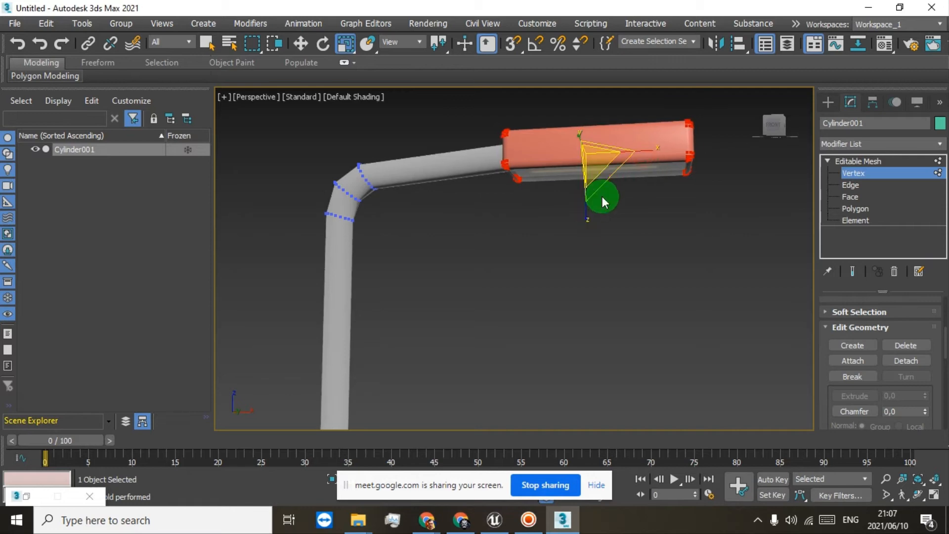
alt+middle_drag(765, 127, 737, 168)
drag(737, 168, 737, 137)
scroll(603, 216, down, 5)
middle_drag(623, 305, 623, 249)
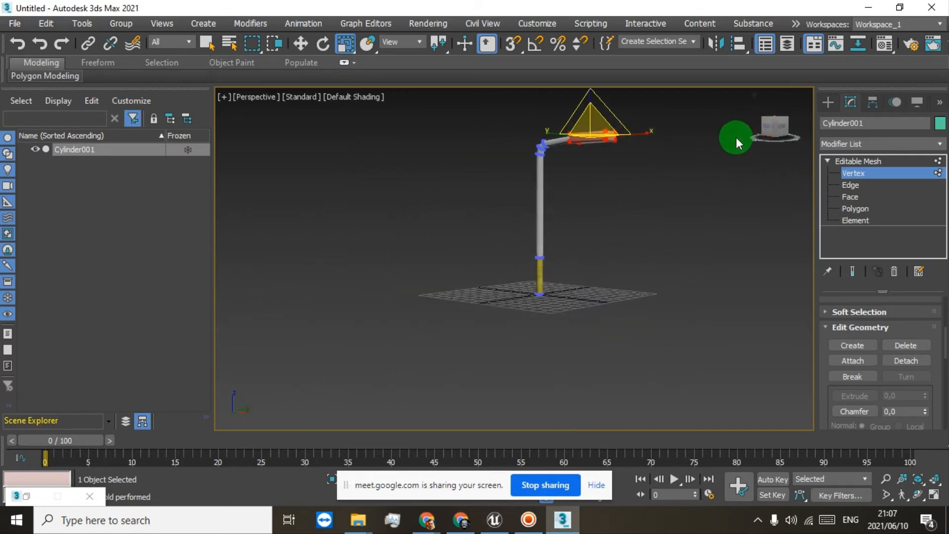
drag(765, 129, 569, 159)
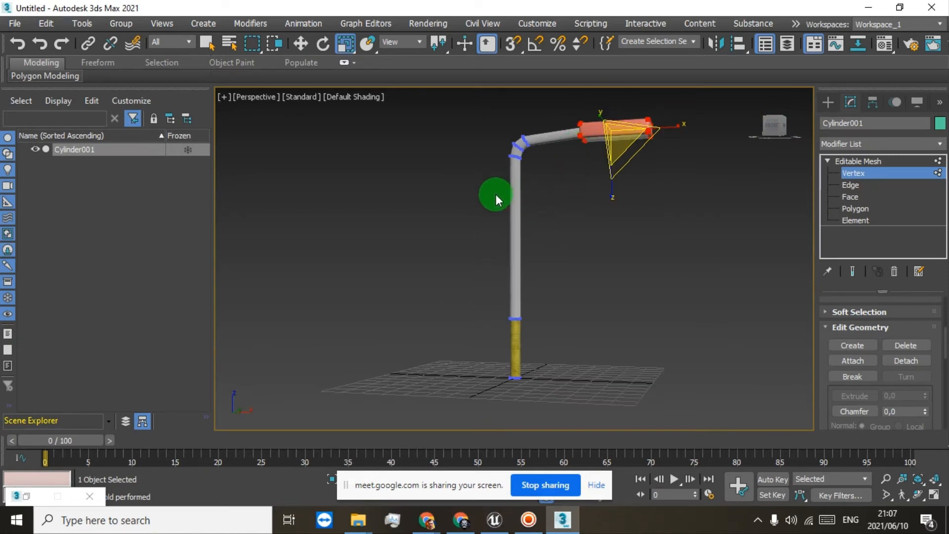
Raise the vertices of the lamp head and pole bend slightly along Z to lengthen the pole, and leave vertex editing.
drag(496, 195, 690, 105)
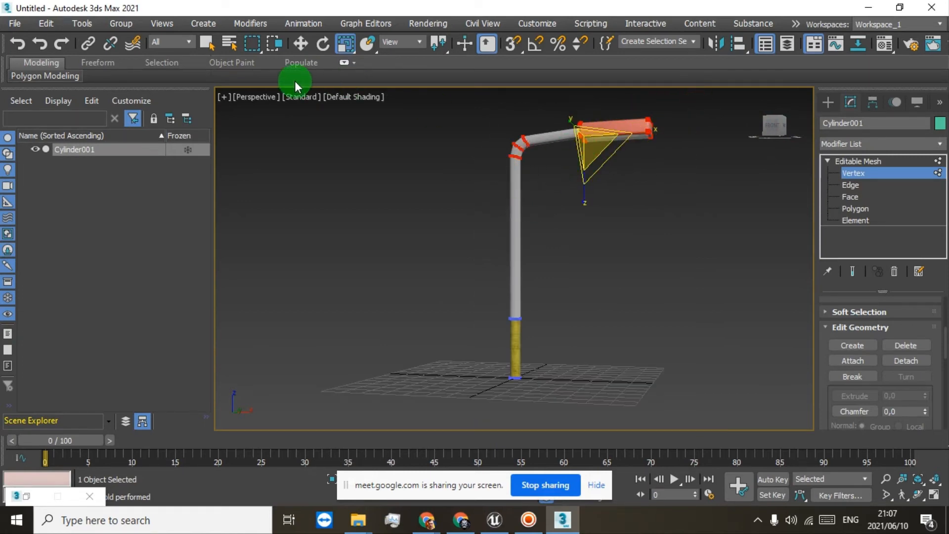
click(296, 44)
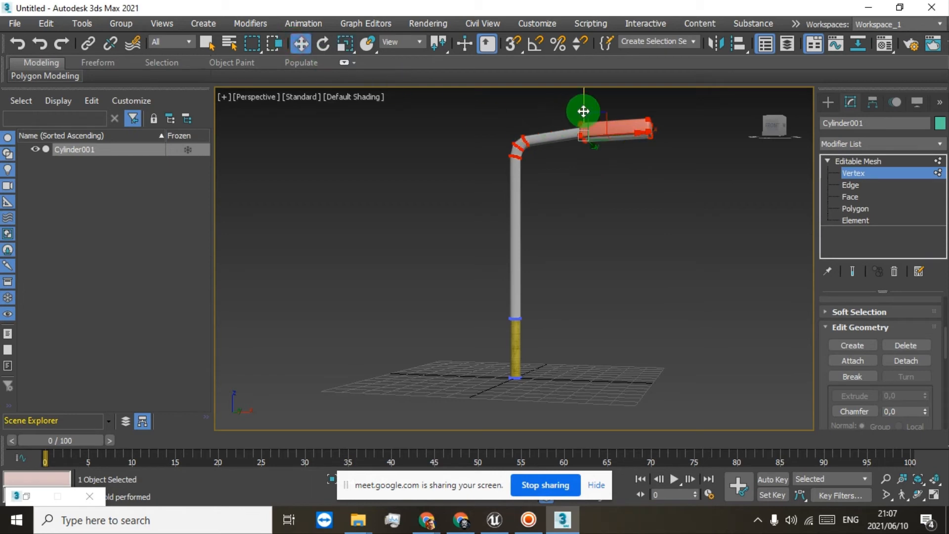
middle_drag(562, 127, 555, 156)
drag(462, 229, 647, 139)
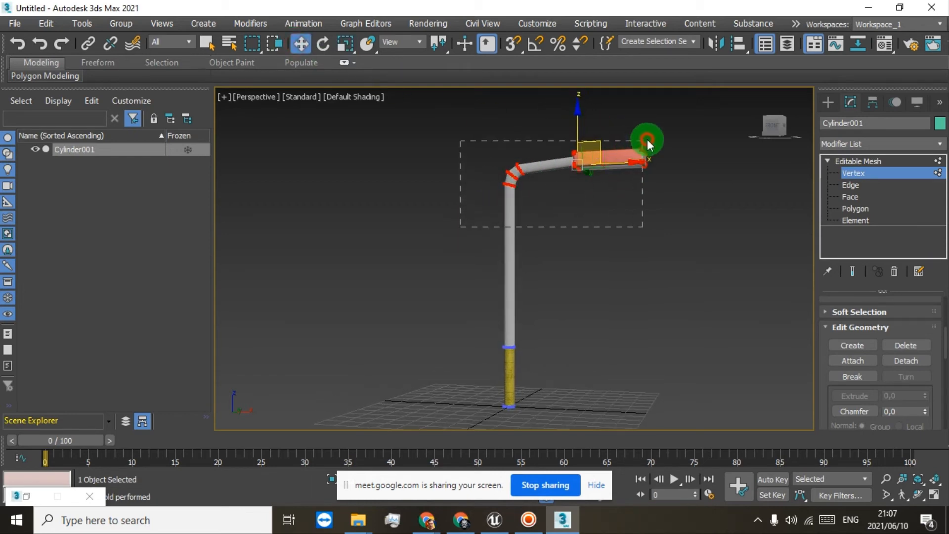
drag(692, 104, 703, 102)
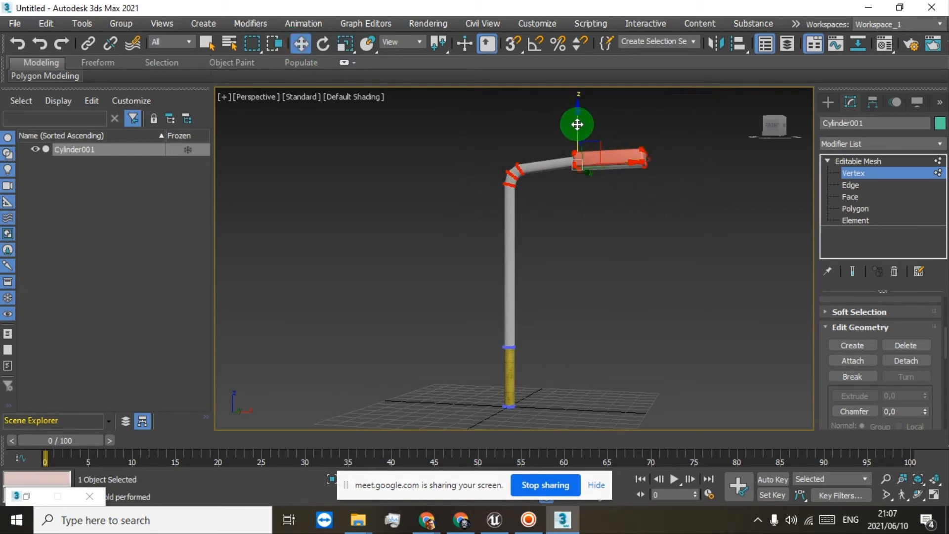
drag(577, 124, 578, 112)
scroll(579, 230, down, 5)
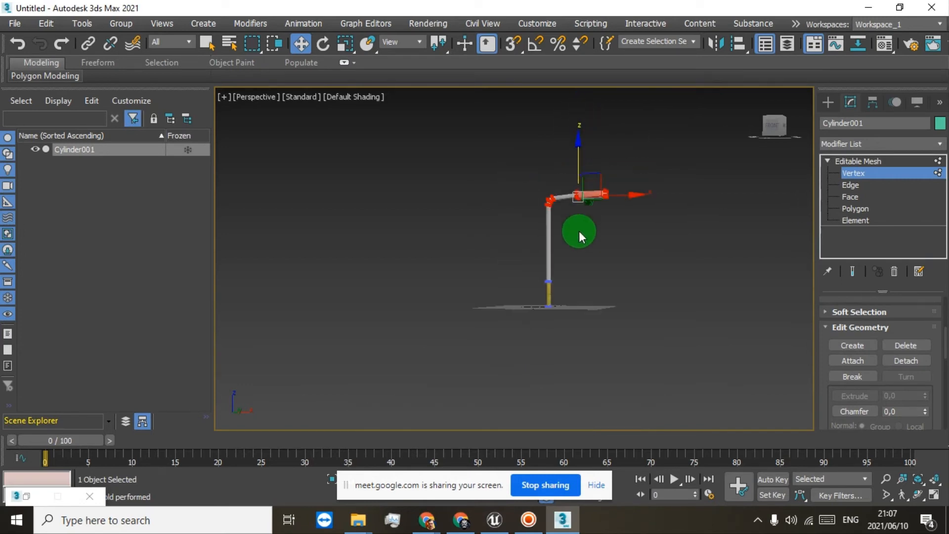
scroll(579, 231, up, 5)
drag(766, 134, 705, 110)
click(856, 162)
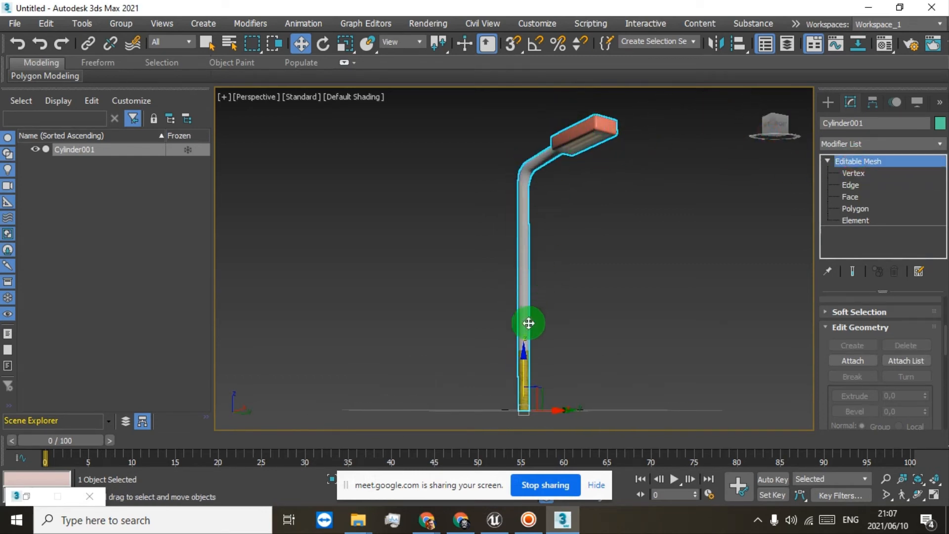
Examine the adjusted street lamp's pole, base and head from several sides and distances.
scroll(527, 237, up, 5)
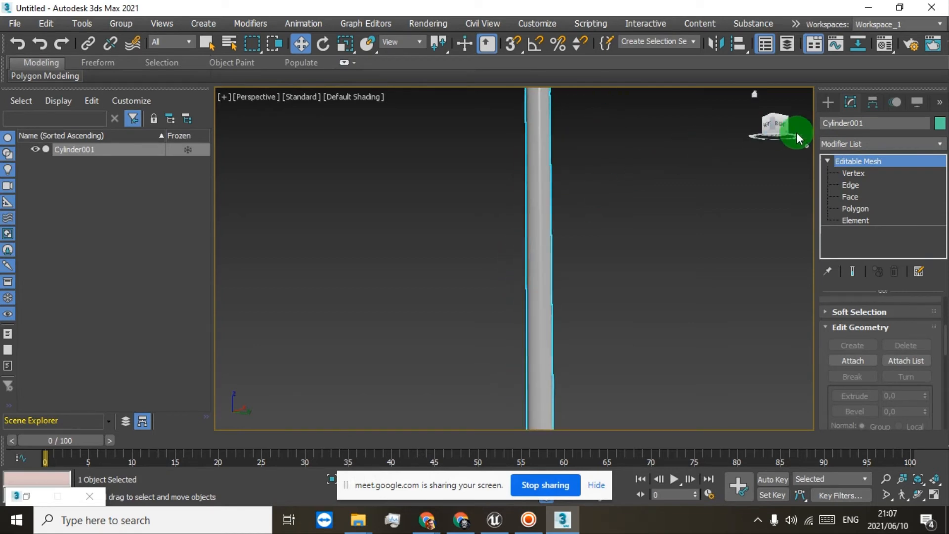
drag(781, 126, 231, 144)
scroll(624, 200, down, 3)
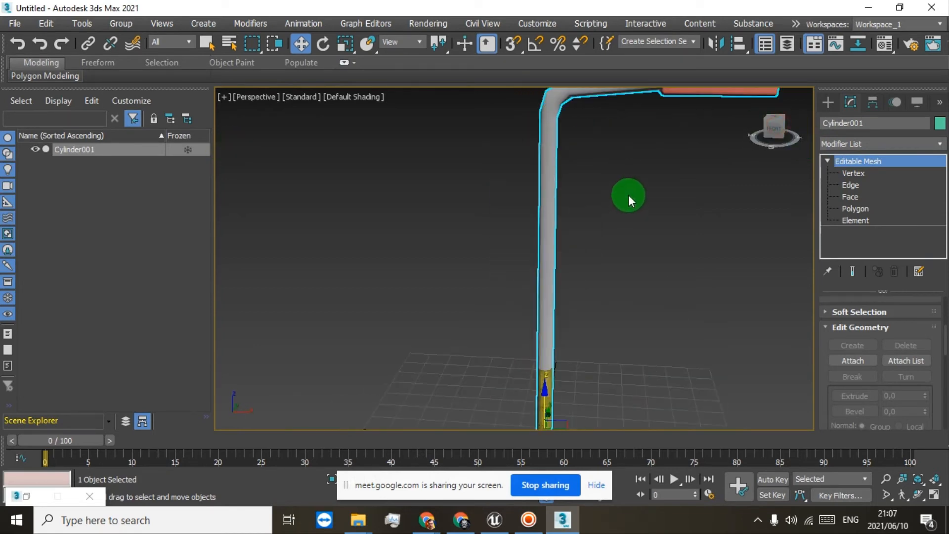
drag(780, 120, 758, 120)
scroll(669, 201, down, 3)
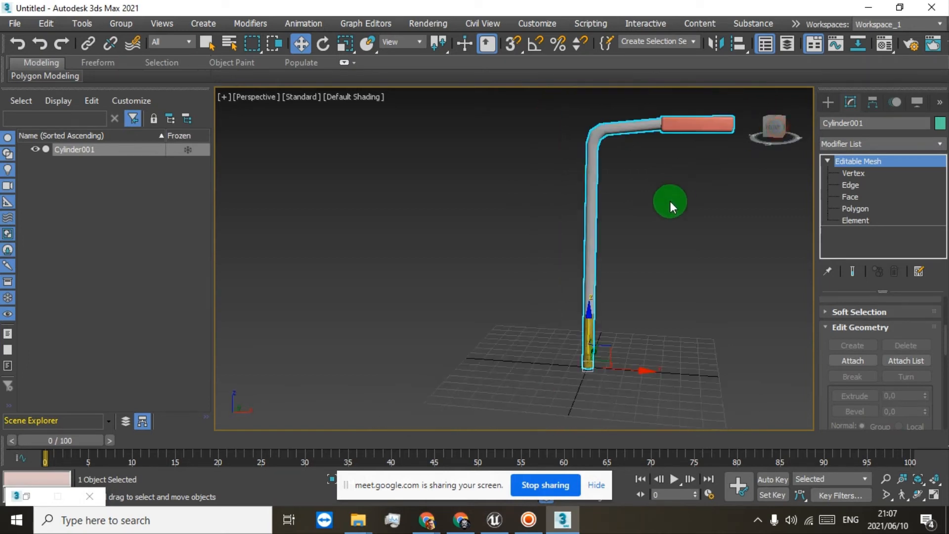
scroll(669, 200, down, 1)
scroll(669, 201, up, 3)
scroll(651, 212, down, 3)
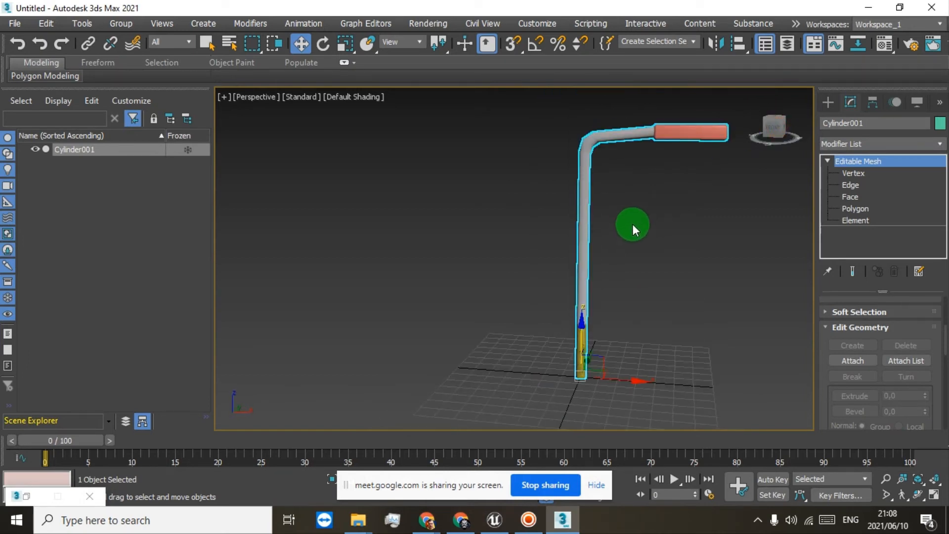
middle_drag(693, 277, 569, 291)
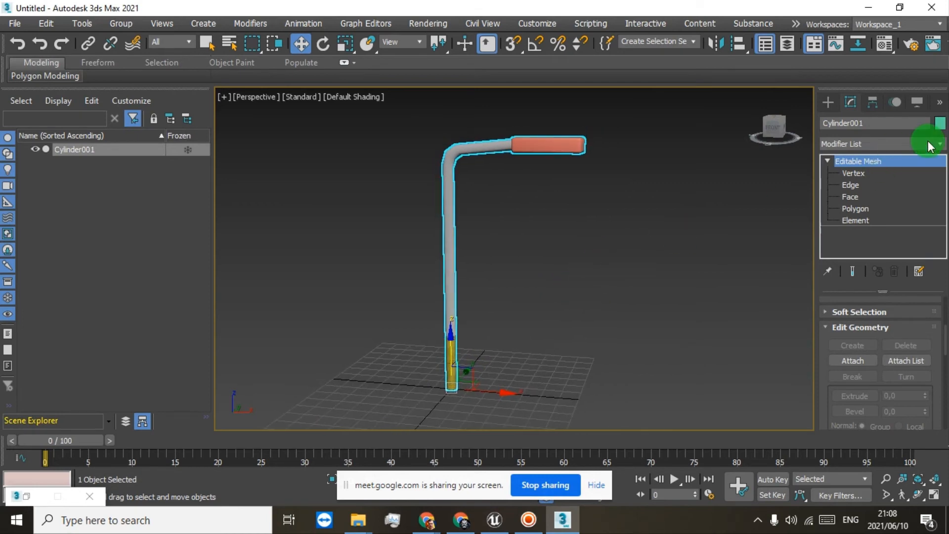
click(872, 101)
click(850, 101)
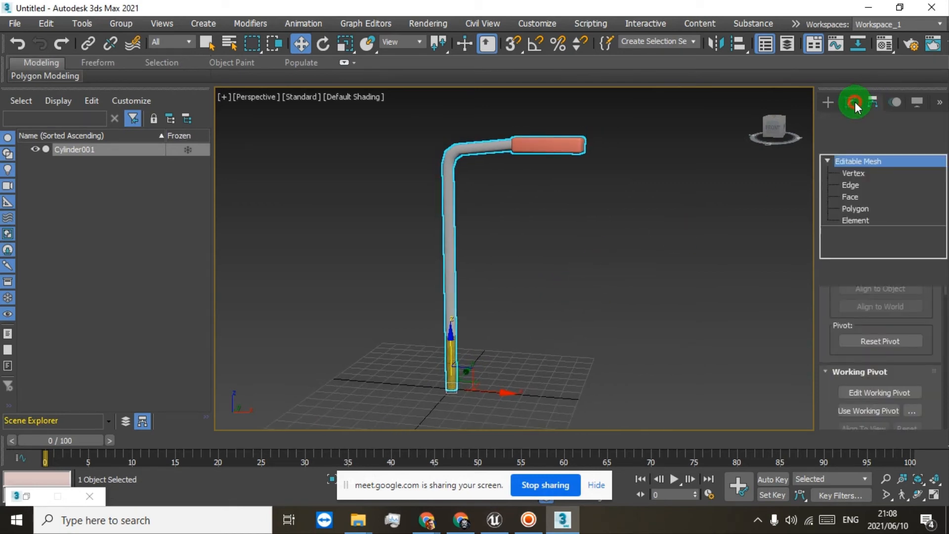
click(853, 220)
click(593, 143)
drag(430, 194, 324, 495)
click(863, 104)
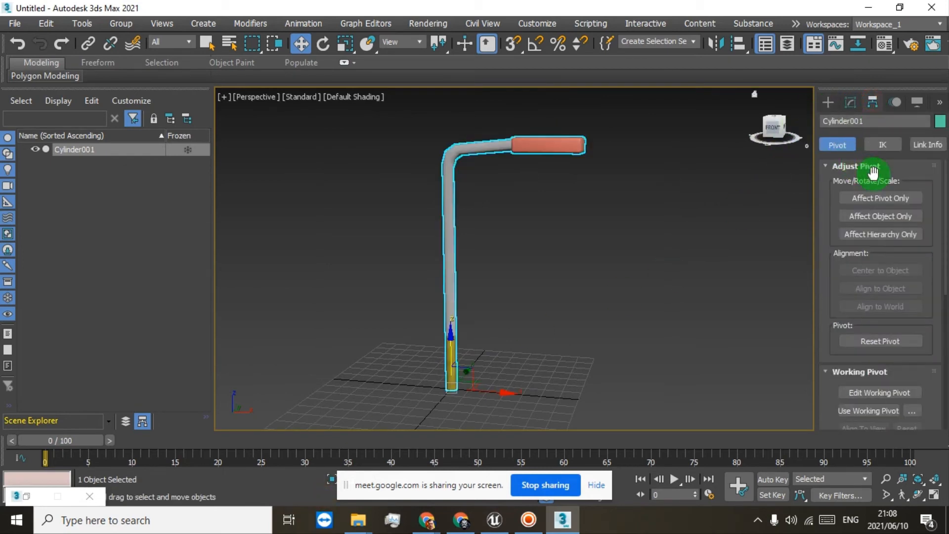
click(846, 102)
click(938, 144)
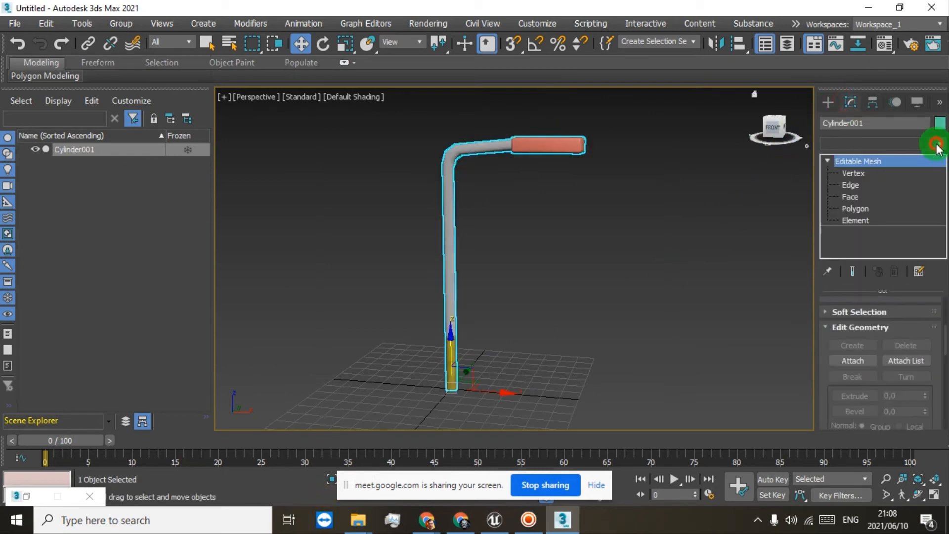
click(899, 139)
Select all elements of the street lamp mesh and apply an Unwrap UVW modifier to them.
click(854, 220)
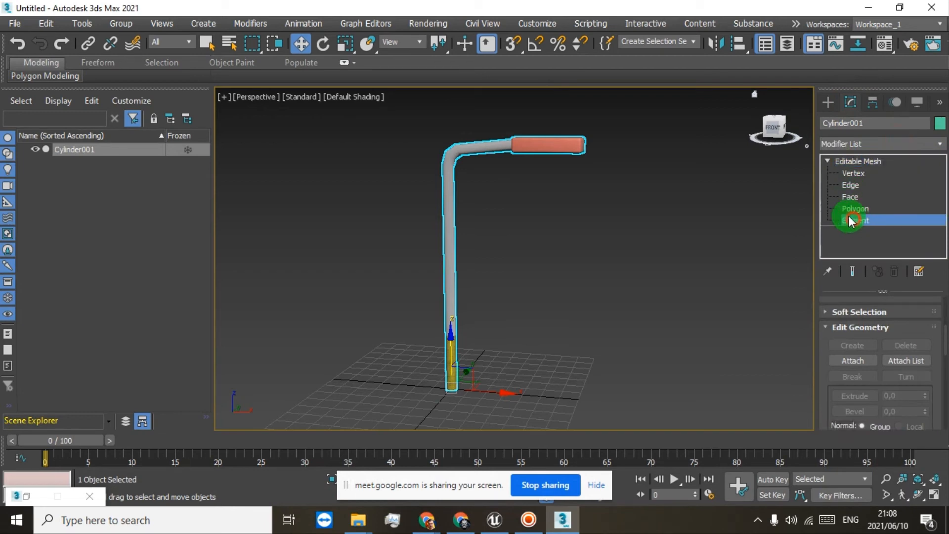
click(650, 116)
drag(273, 410, 368, 429)
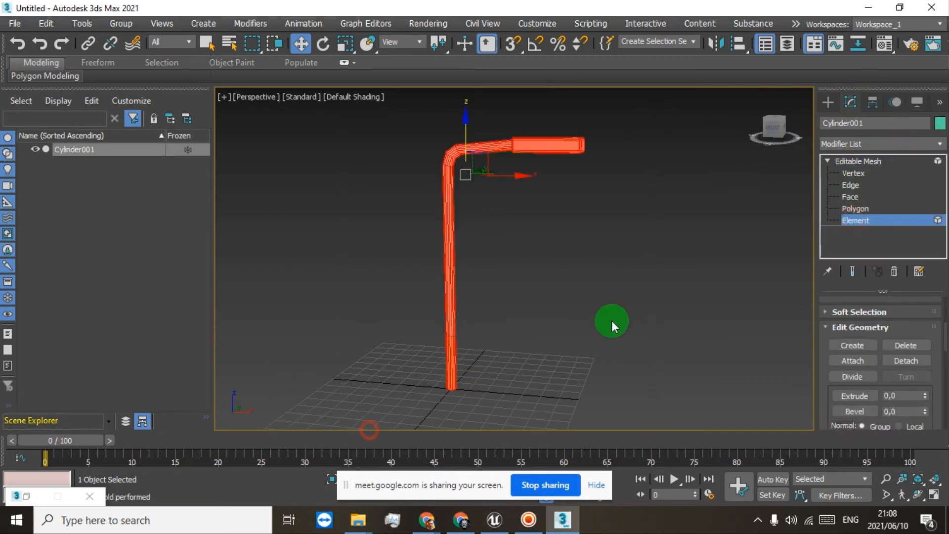
click(939, 144)
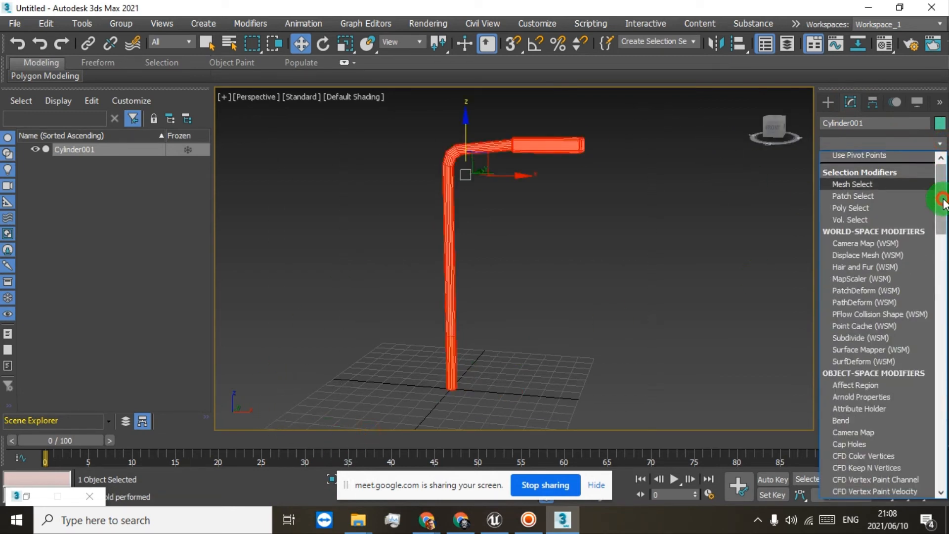
drag(940, 198, 940, 530)
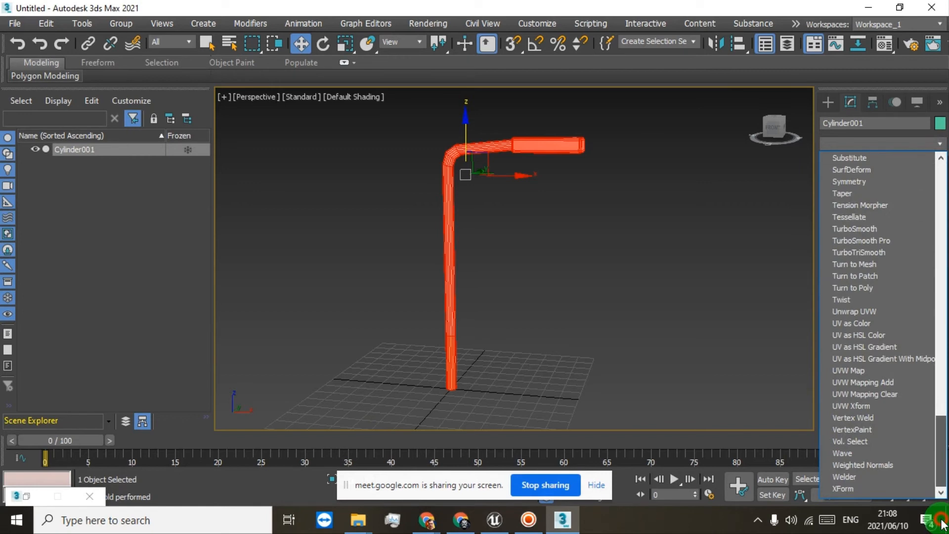
click(880, 312)
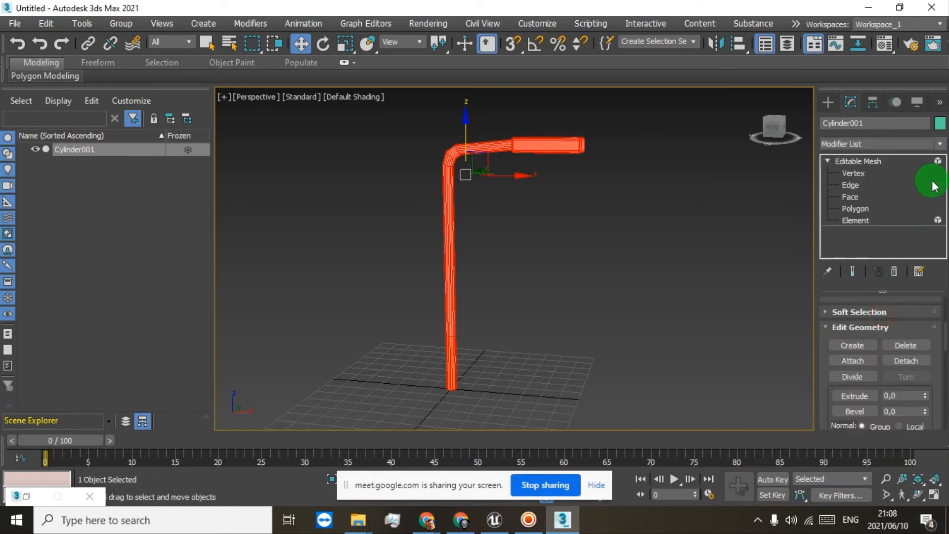
Add a second Unwrap UVW modifier and set it to map channel 2, abandoning the modifier's current UVs.
click(939, 144)
drag(940, 199, 941, 445)
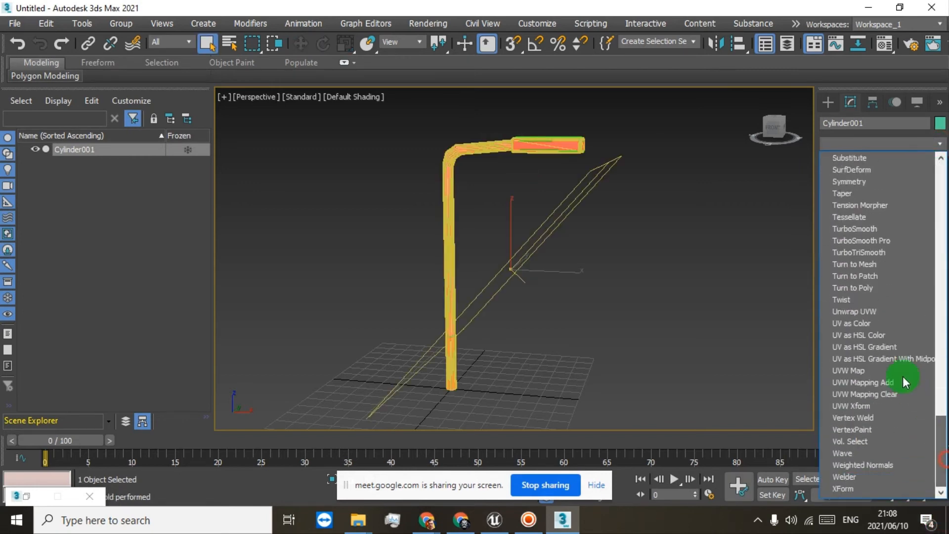
click(876, 314)
scroll(932, 336, down, 5)
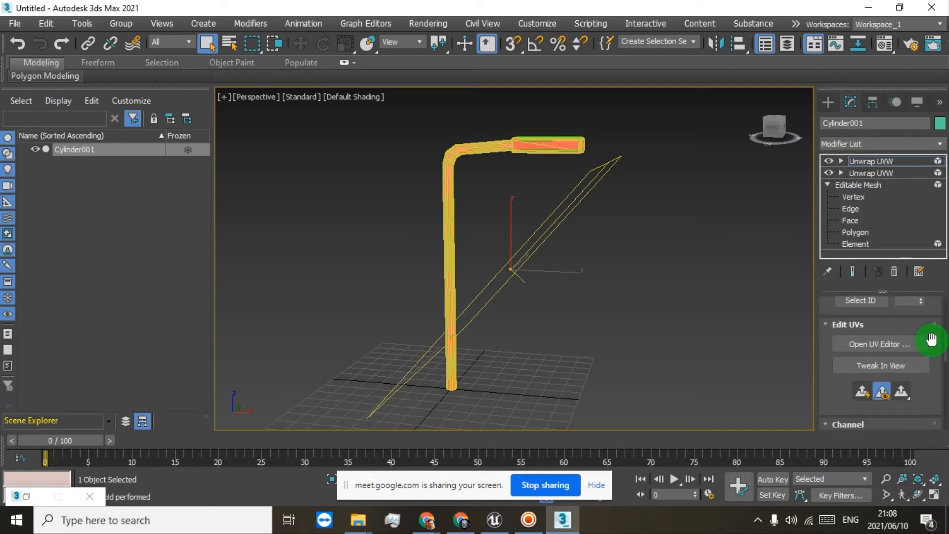
click(920, 379)
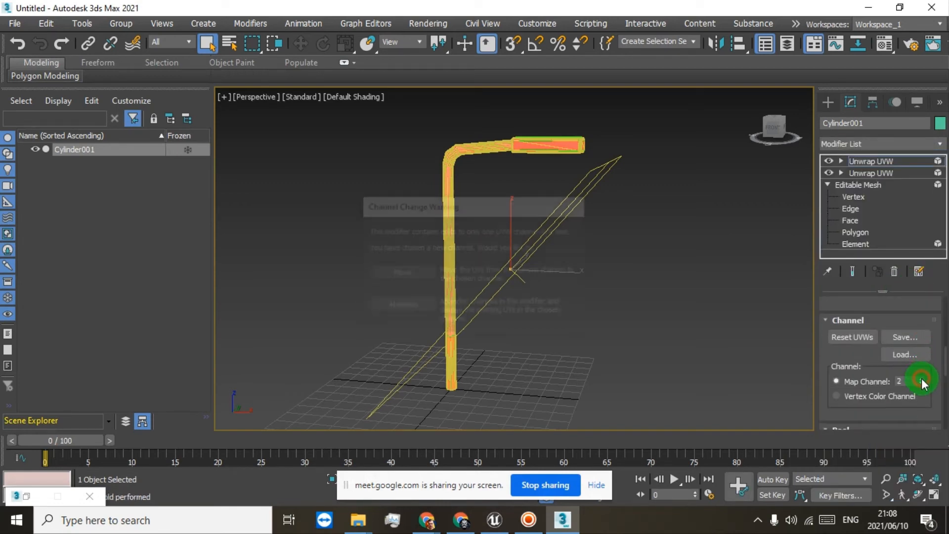
click(400, 307)
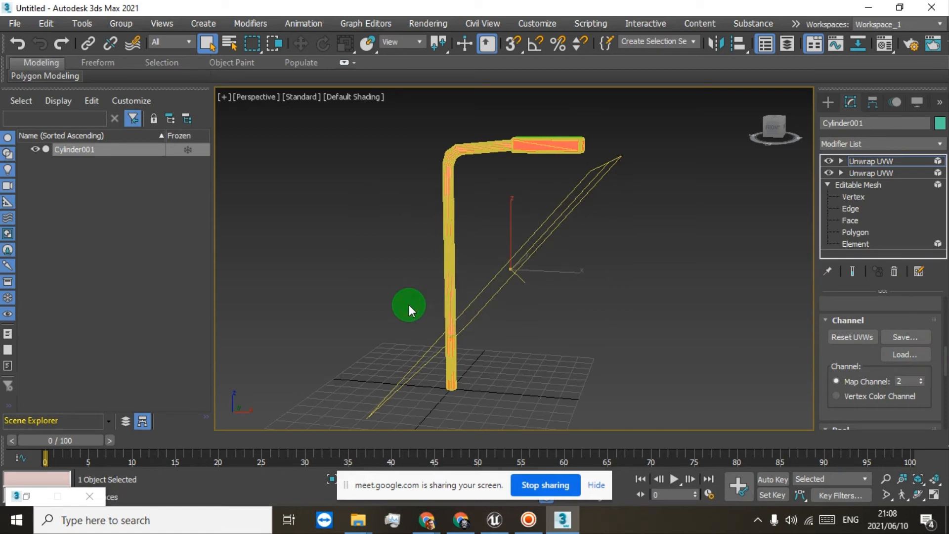
Open the UV editor for the channel 2 unwrap, move PolyUnwrapper clear of the layout and deselect the UV polygons.
scroll(885, 311, up, 2)
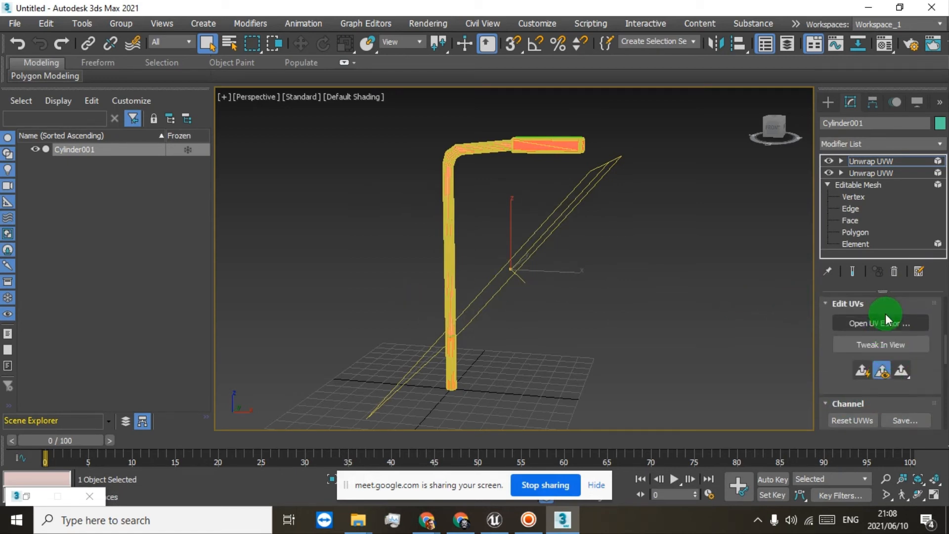
click(872, 324)
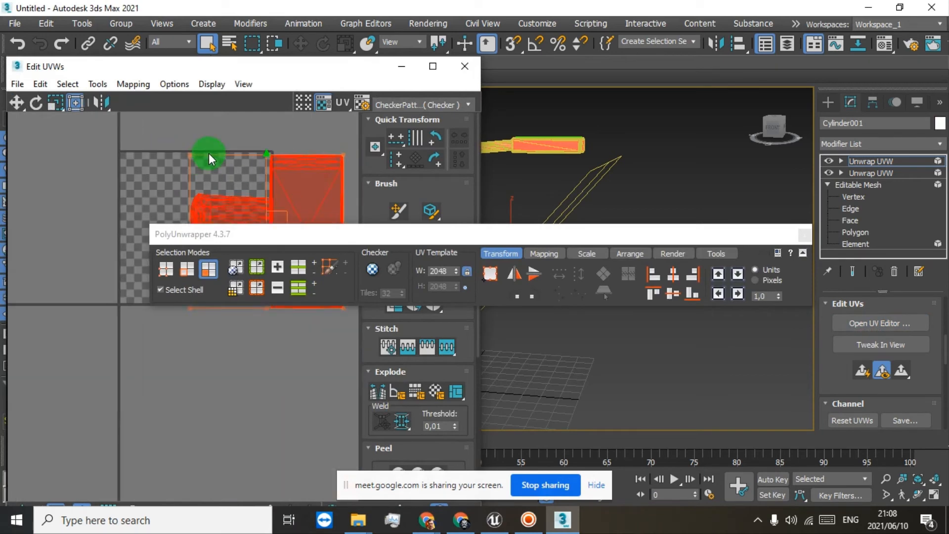
mouse_move(260, 229)
mouse_down()
mouse_move(434, 388)
mouse_move(409, 454)
mouse_up()
middle_drag(214, 158, 144, 143)
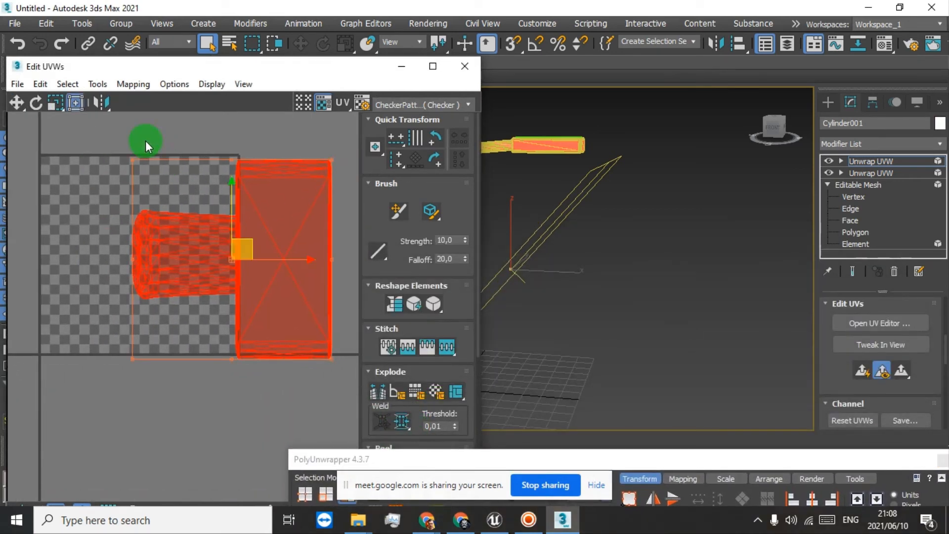
click(127, 133)
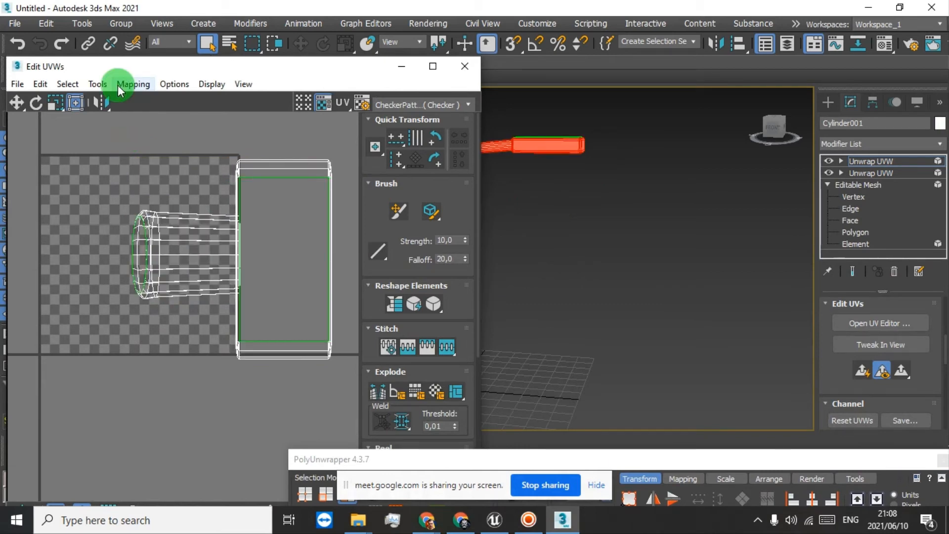
Apply Normal Mapping with the Box Mapping option to the whole lamp's UVs.
click(118, 85)
click(145, 119)
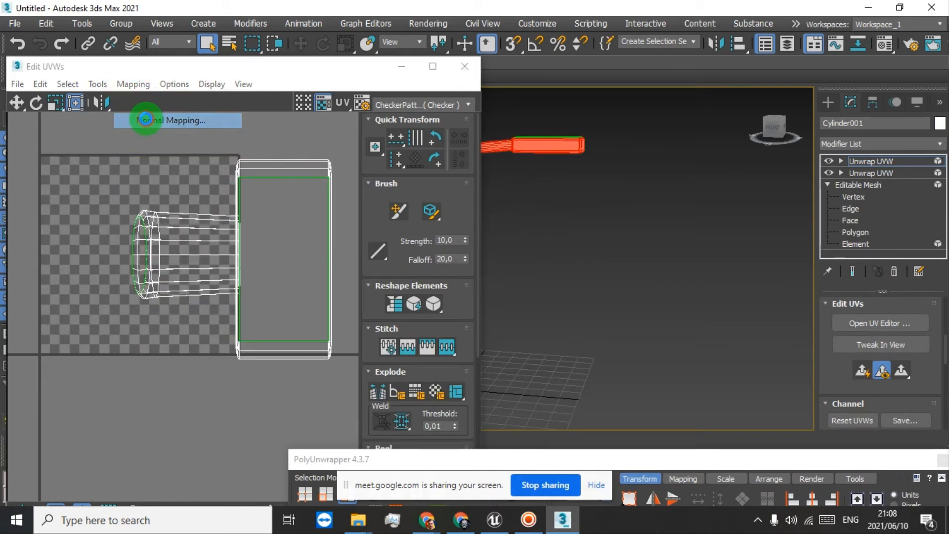
click(104, 50)
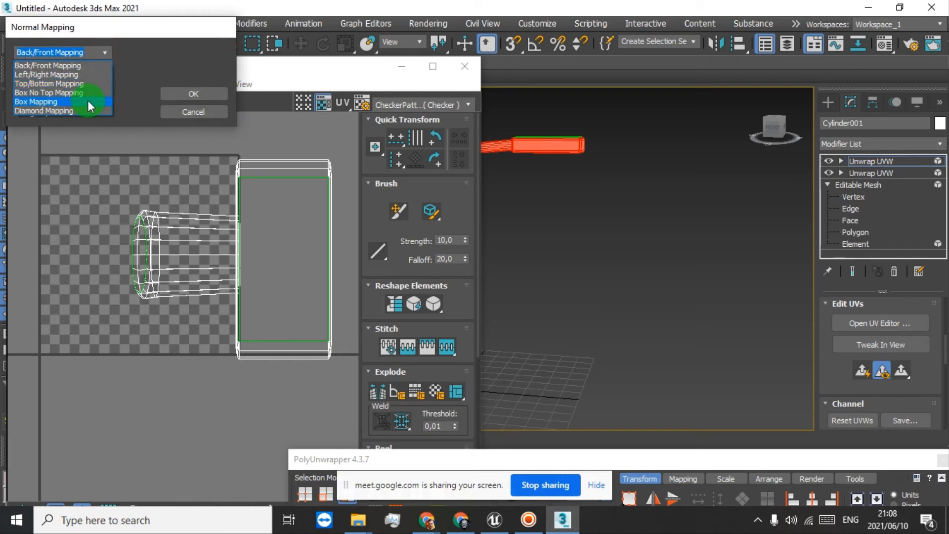
click(87, 100)
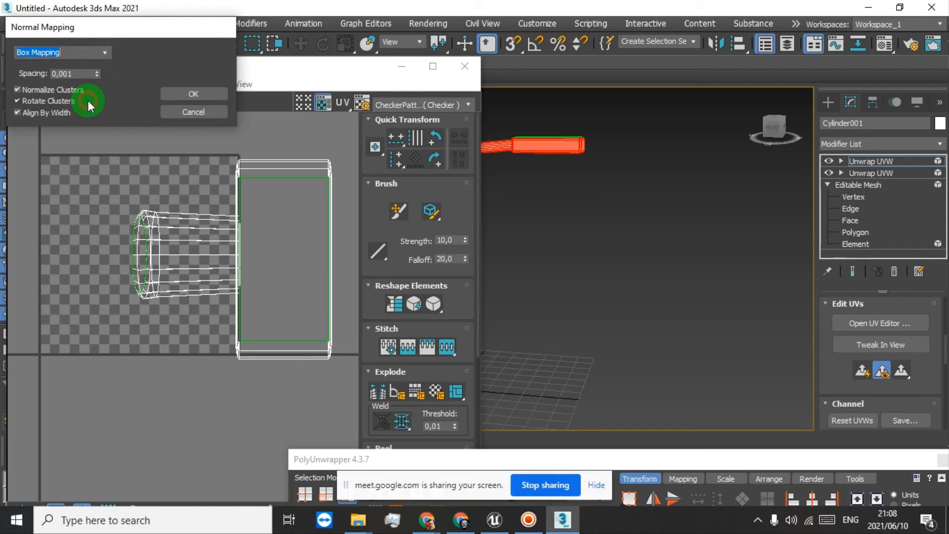
click(197, 93)
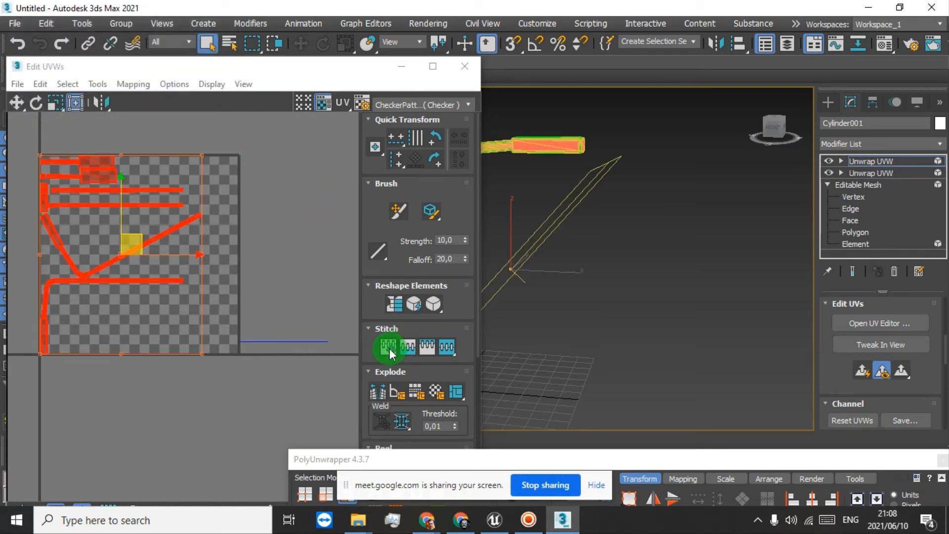
Deselect the box-mapped UVs and pack all the UV elements with rescaling to fill the UV square.
scroll(389, 348, down, 2)
click(307, 315)
scroll(384, 339, down, 5)
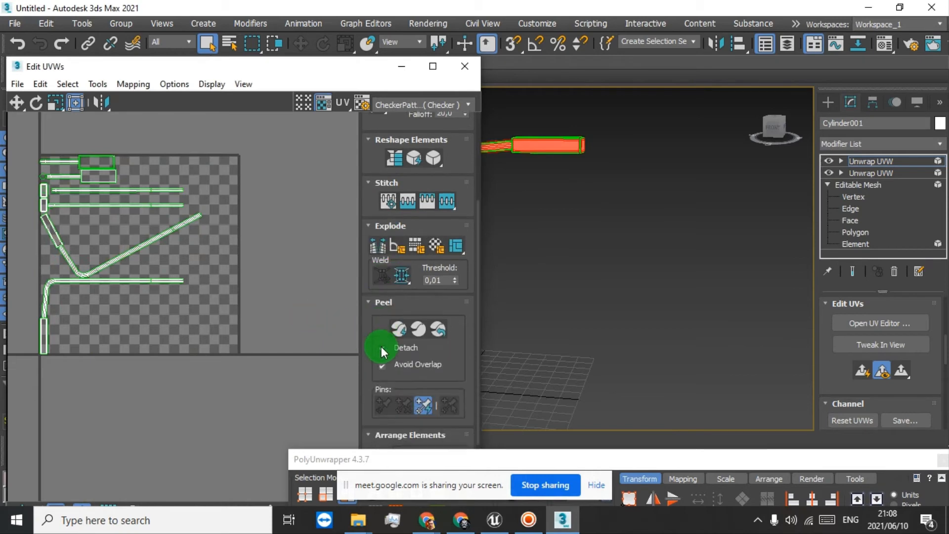
scroll(380, 350, down, 4)
click(377, 376)
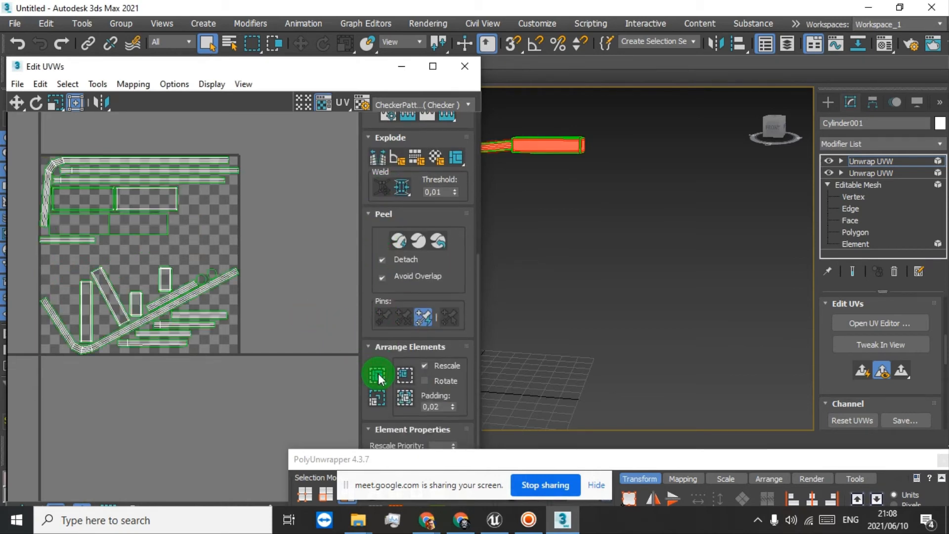
Check the packed layout for overlapped polygons and close the UV editor.
click(123, 85)
mouse_move(67, 83)
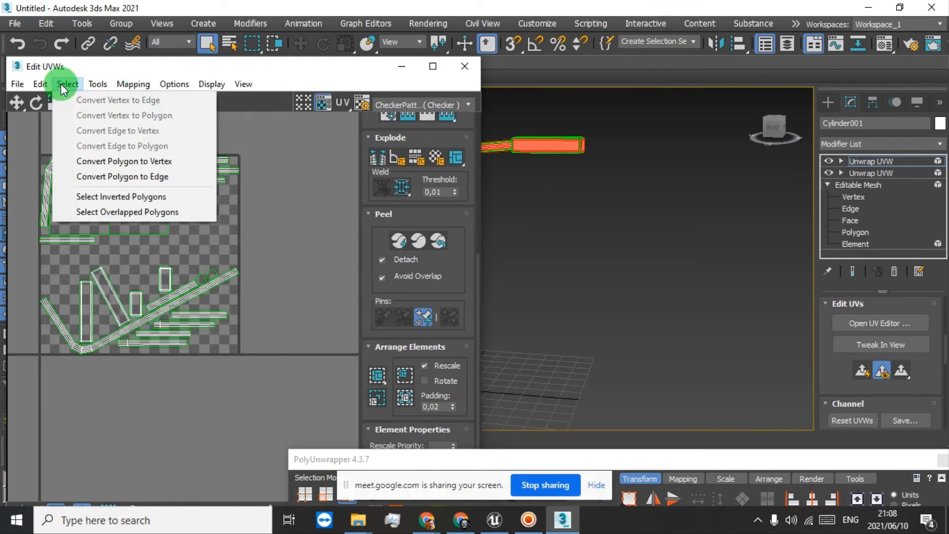
click(105, 212)
scroll(197, 227, up, 1)
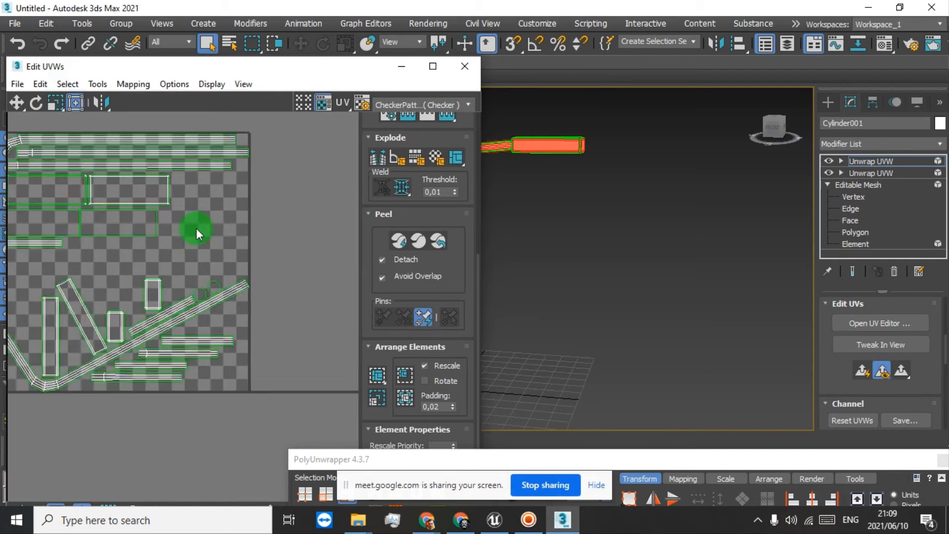
scroll(164, 227, down, 2)
scroll(164, 227, up, 1)
scroll(151, 239, down, 1)
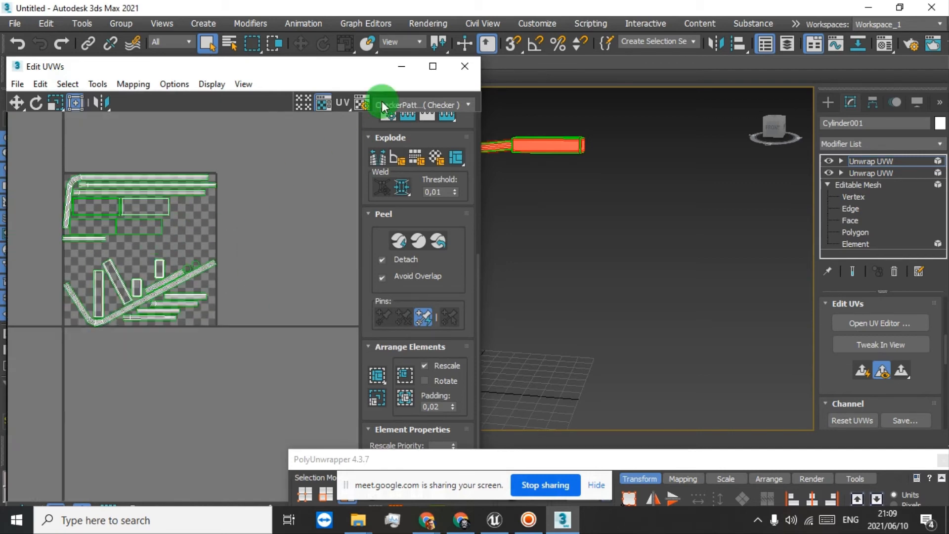
click(463, 66)
Export the scene as an Autodesk FBX file named SM_LampPost to the Alpha folder on the desktop, and minimize 3ds Max.
click(18, 24)
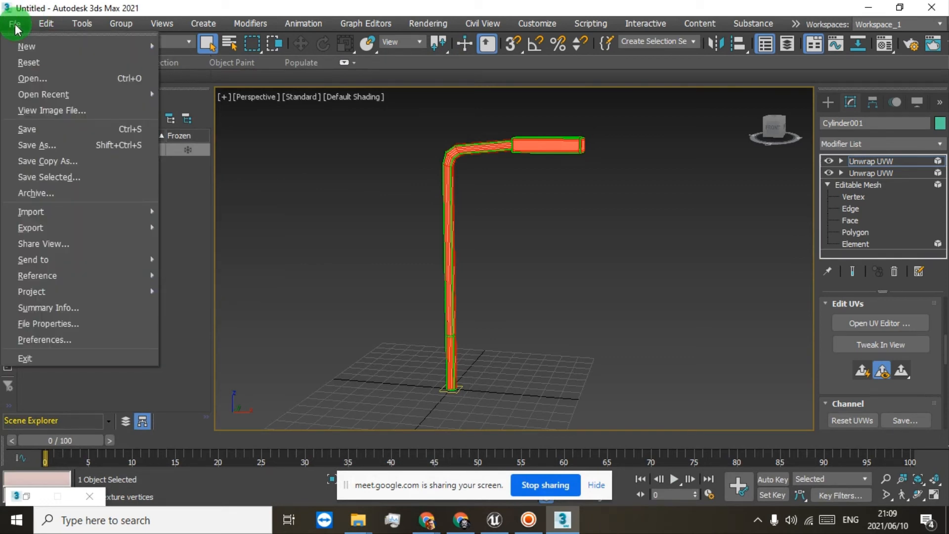
mouse_move(77, 226)
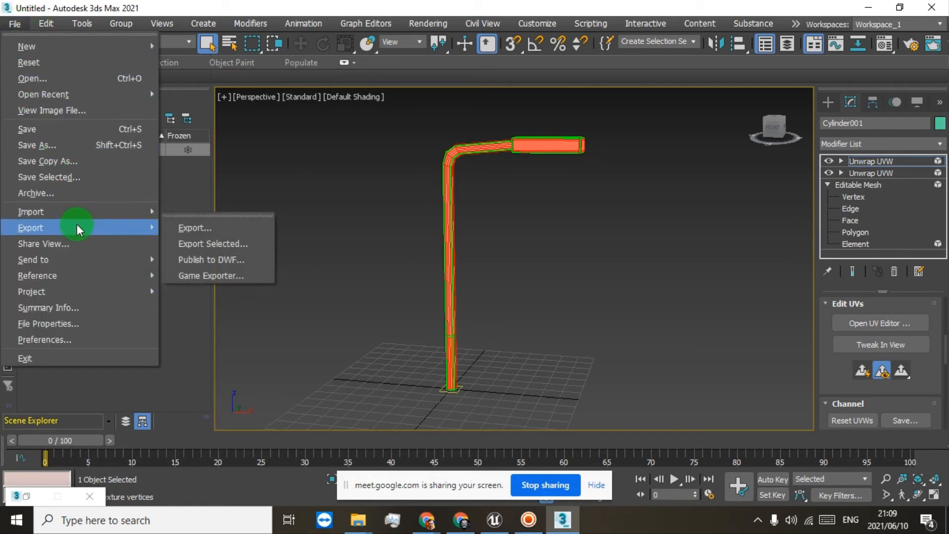
click(210, 228)
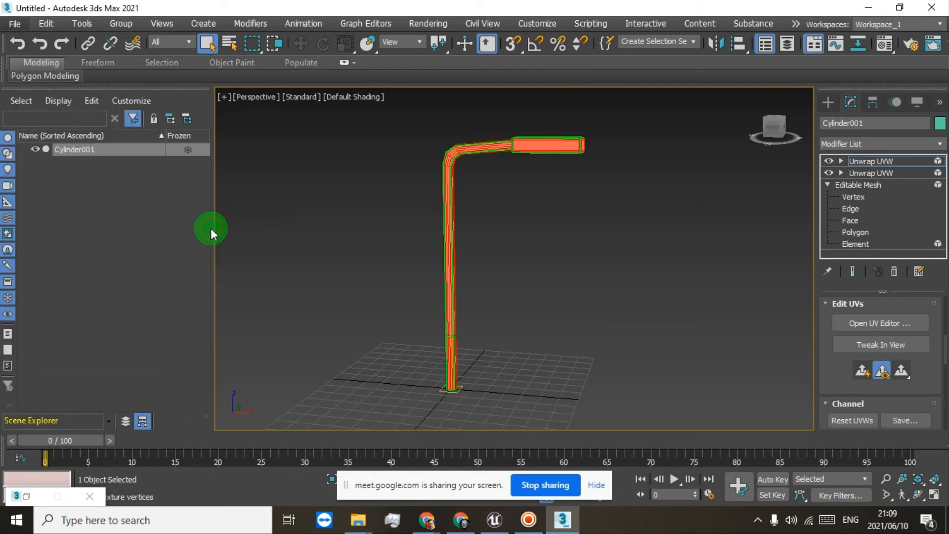
click(61, 130)
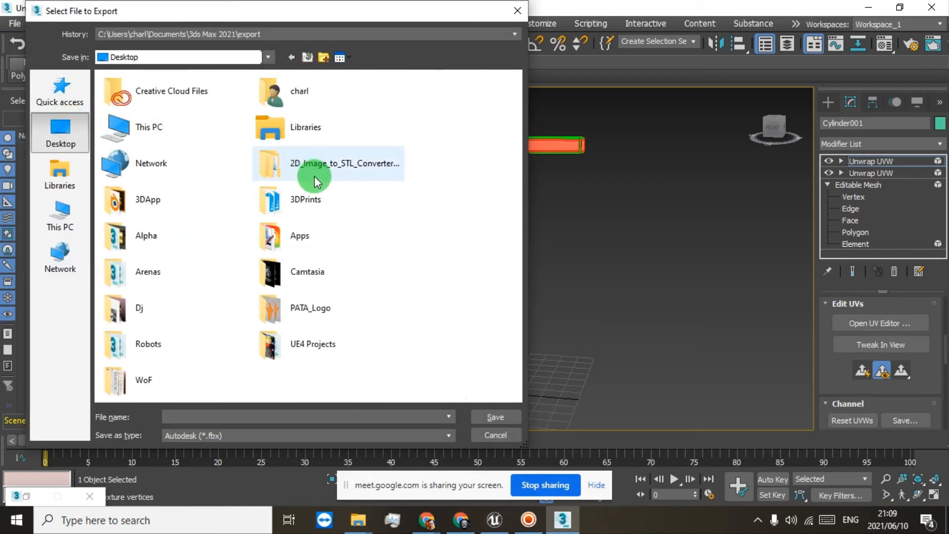
double_click(139, 237)
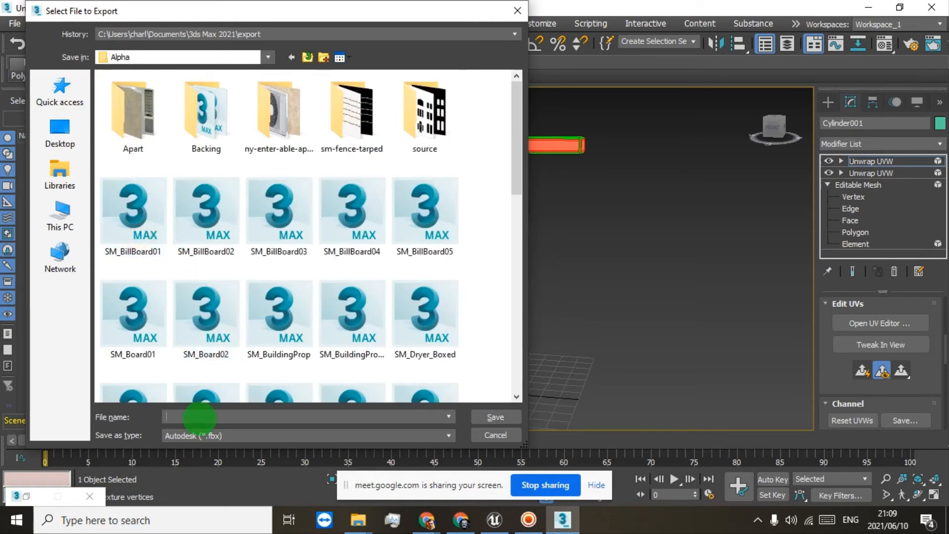
text(SM_)
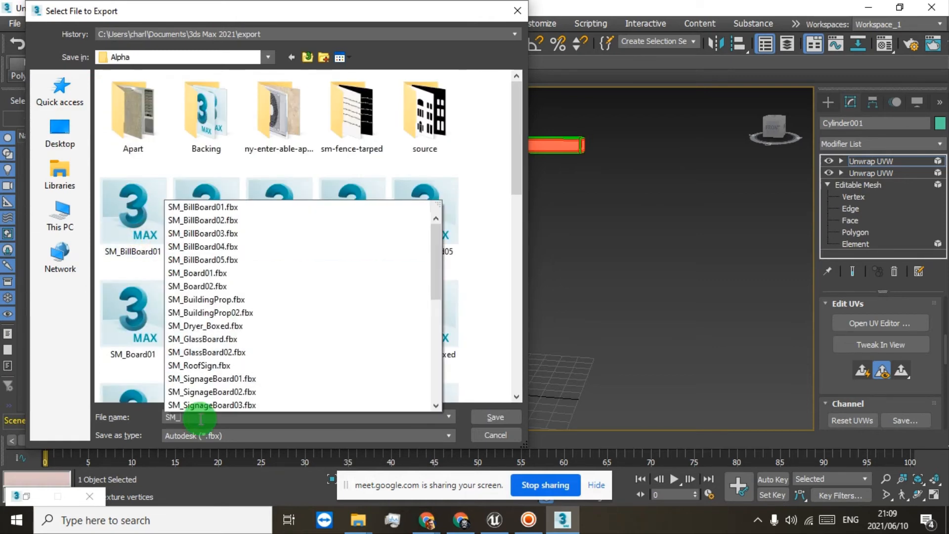
text(LampPost)
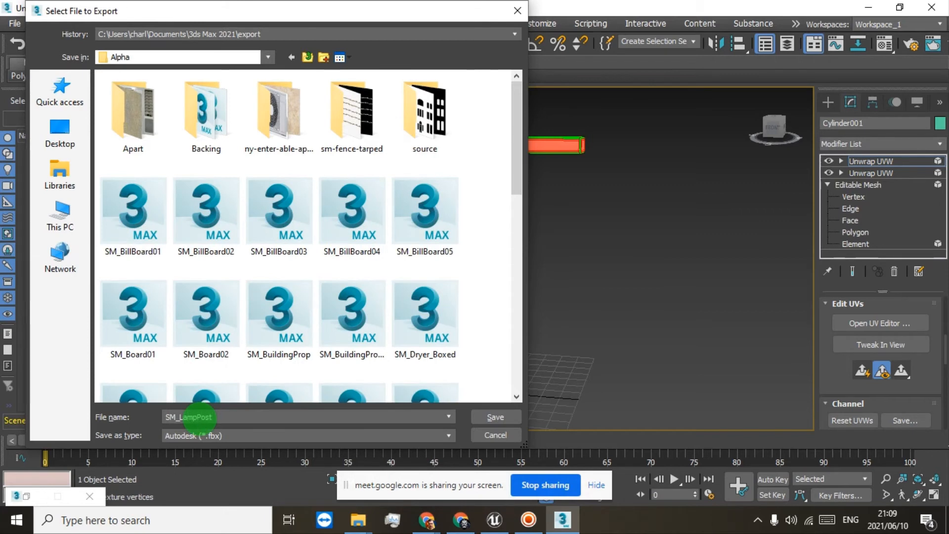
click(495, 418)
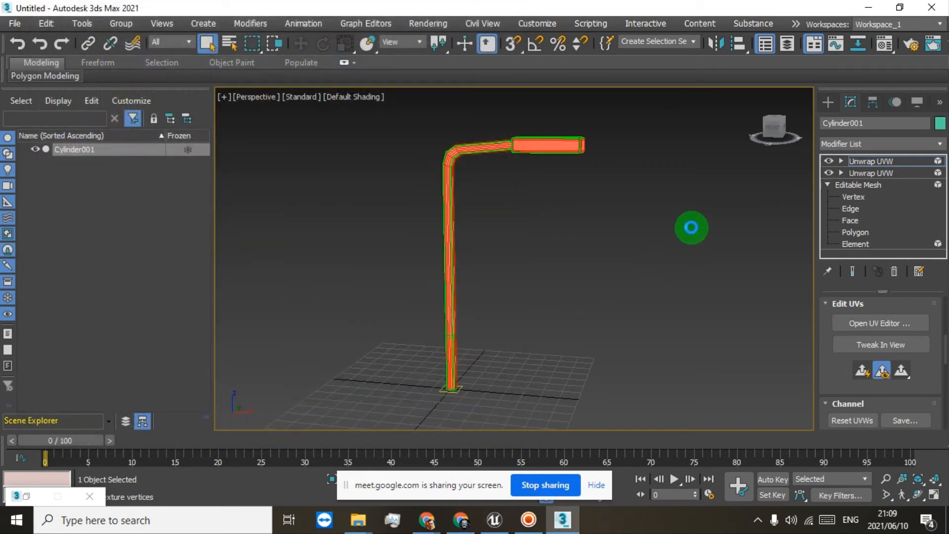
click(407, 397)
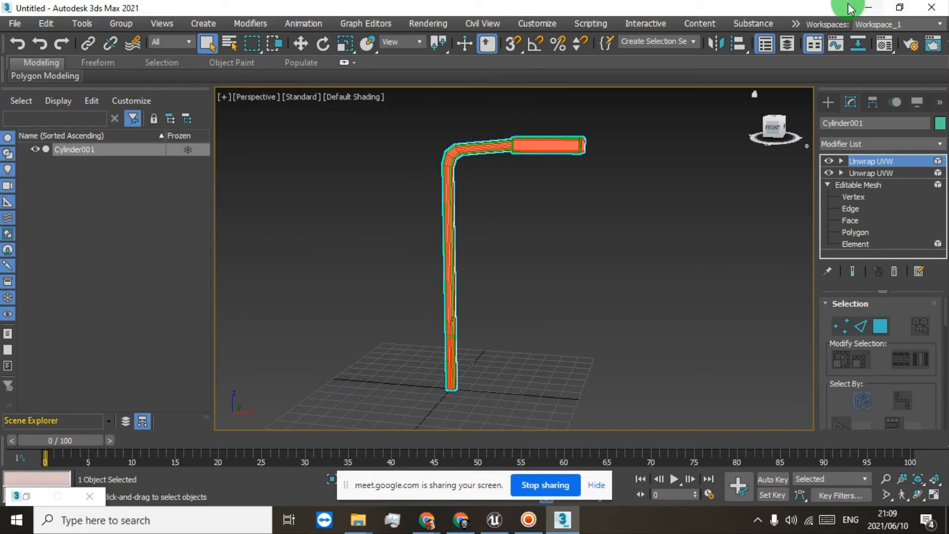
click(868, 7)
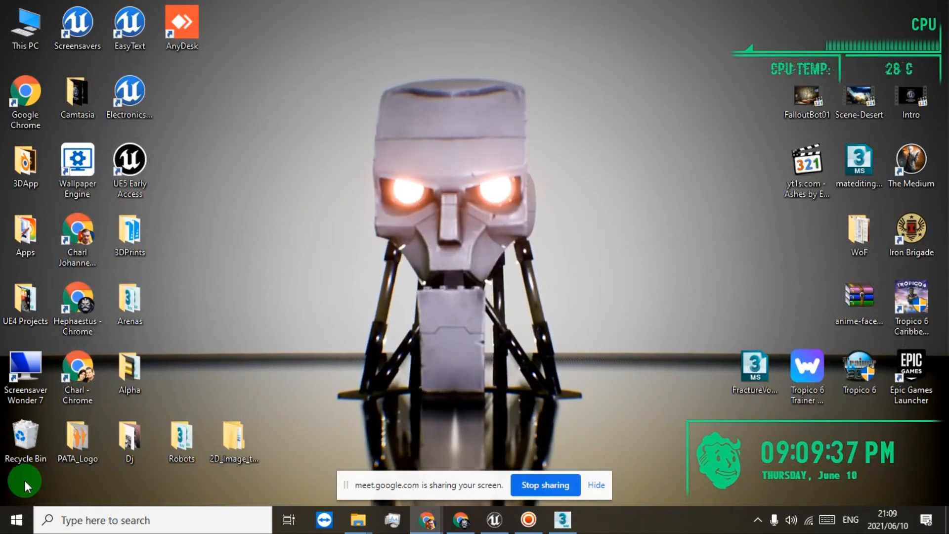
Switch to the Unreal Editor's EasyText project, bring the studio storefront street into view and open NewFolder in the project content.
click(557, 527)
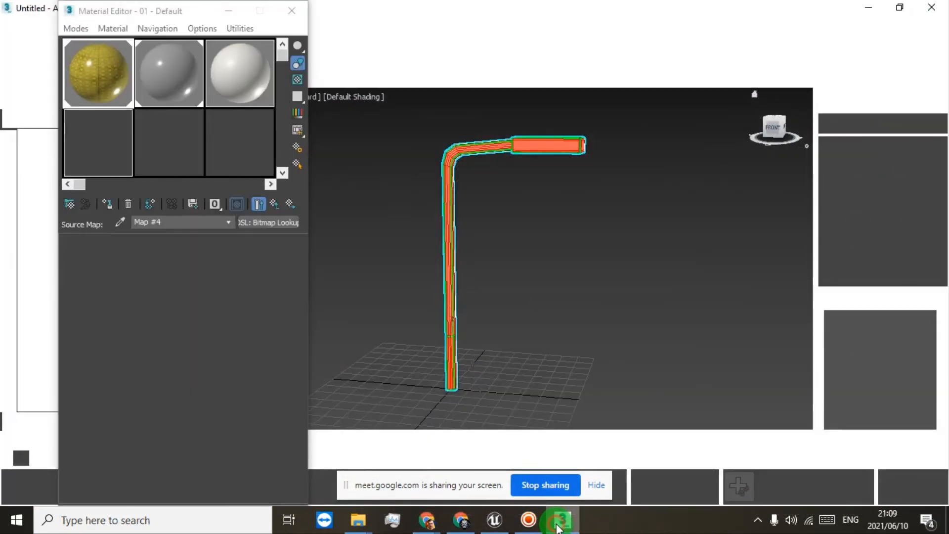
click(494, 524)
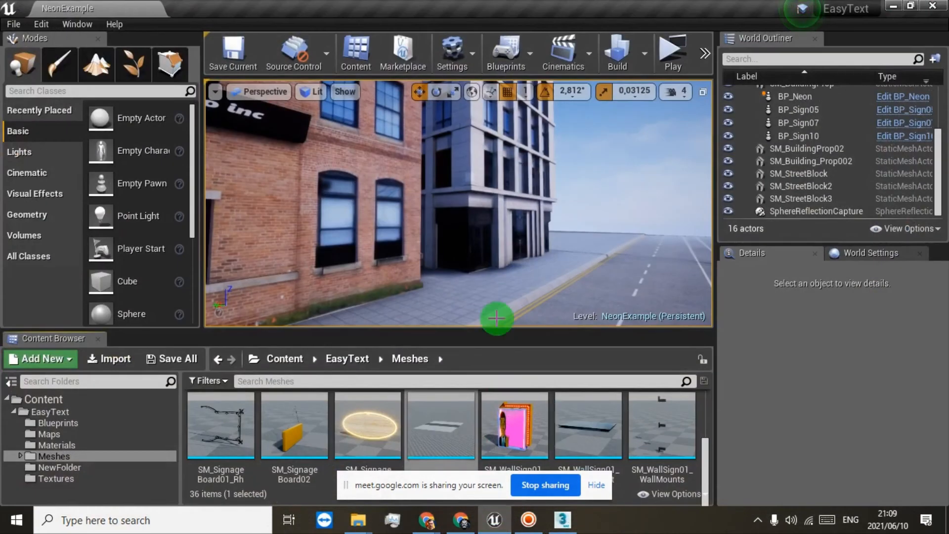
right_drag(576, 205, 188, 230)
key(w)
right_drag(123, 208, 70, 239)
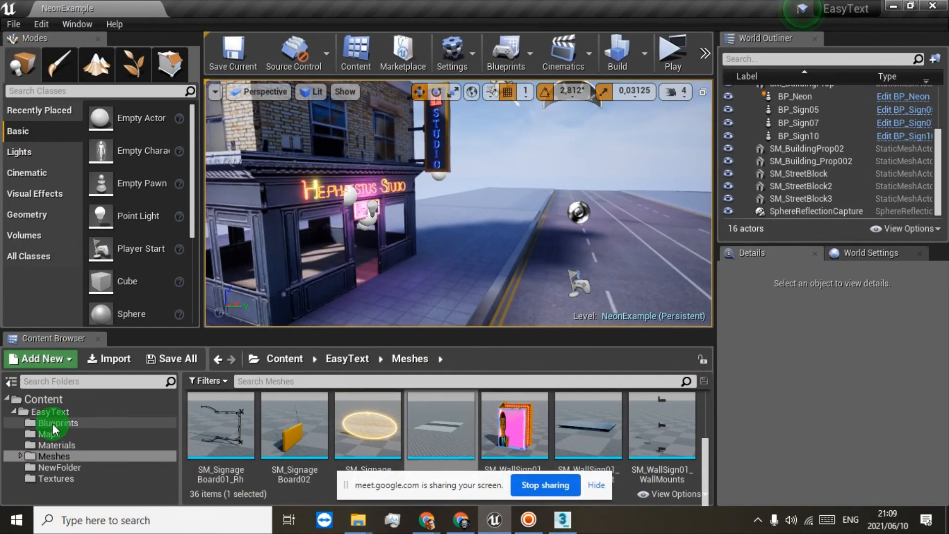
click(58, 467)
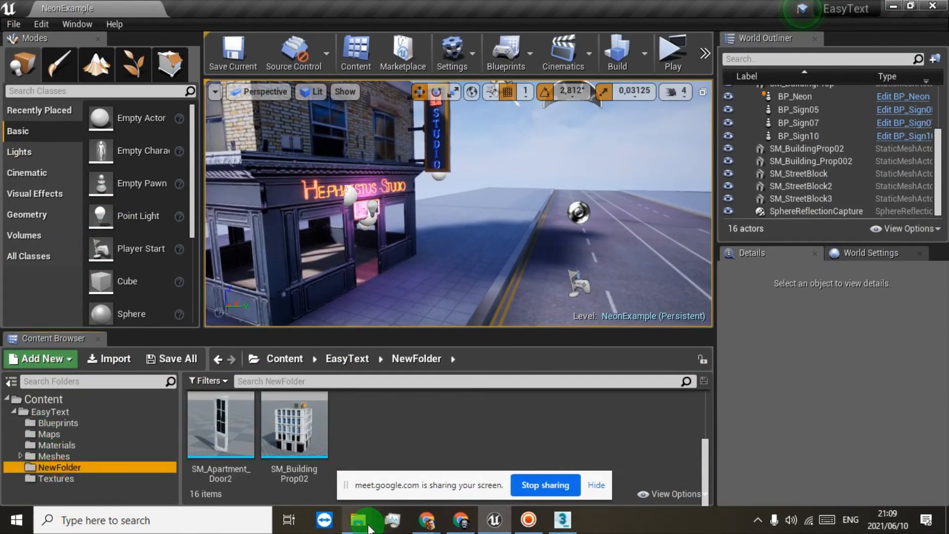
Bring up the desktop's Alpha folder in File Explorer and look through it for the exported SM_LampPost file.
mouse_move(358, 518)
click(396, 446)
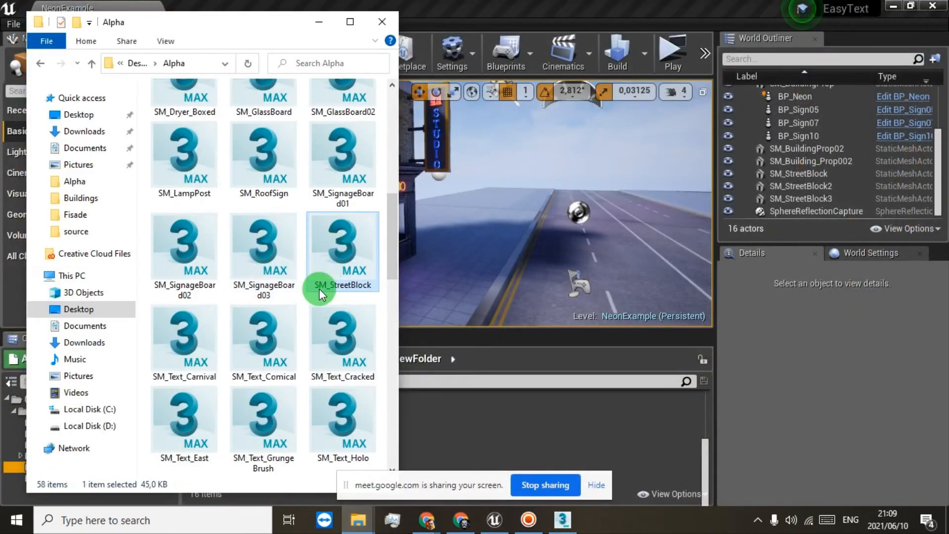
scroll(277, 341, down, 5)
scroll(277, 340, up, 10)
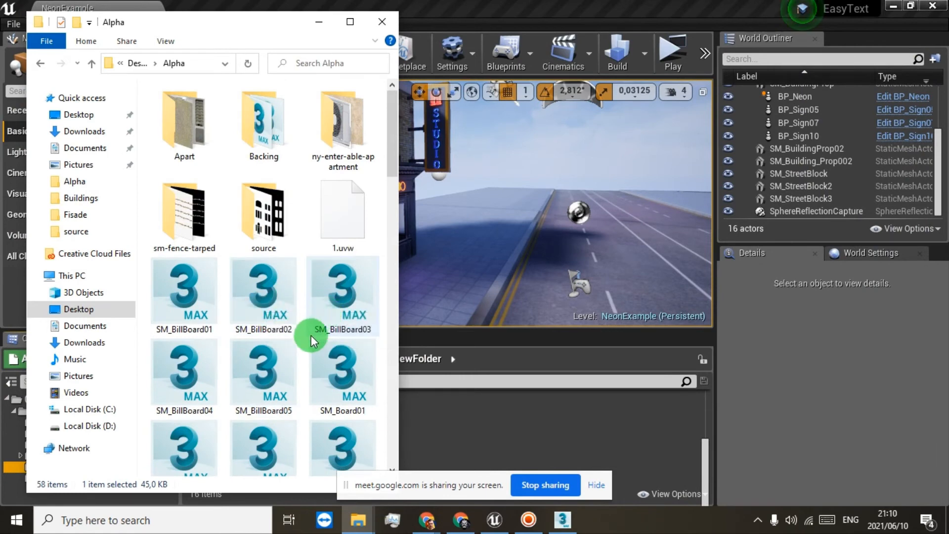
scroll(307, 339, down, 3)
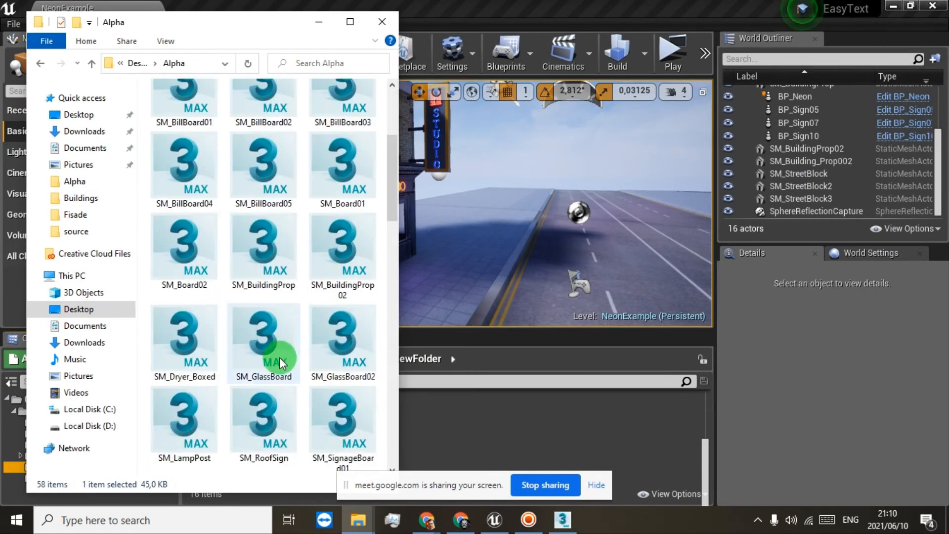
scroll(281, 362, down, 4)
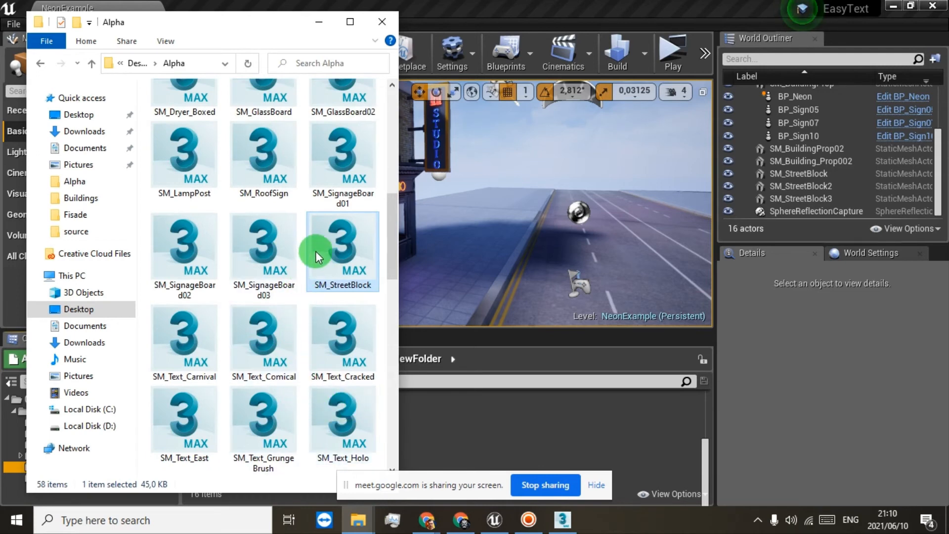
scroll(317, 243, up, 6)
scroll(321, 263, down, 3)
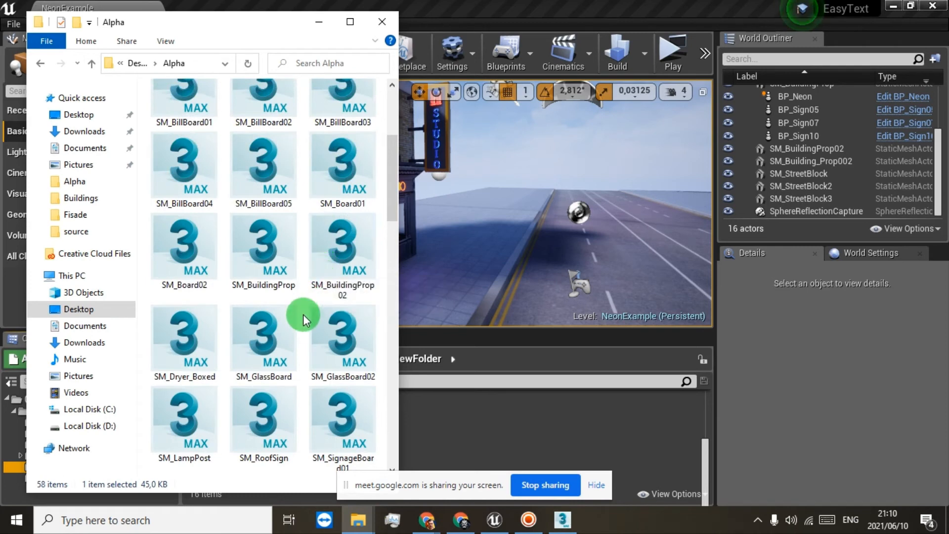
scroll(295, 322, down, 4)
scroll(294, 322, down, 10)
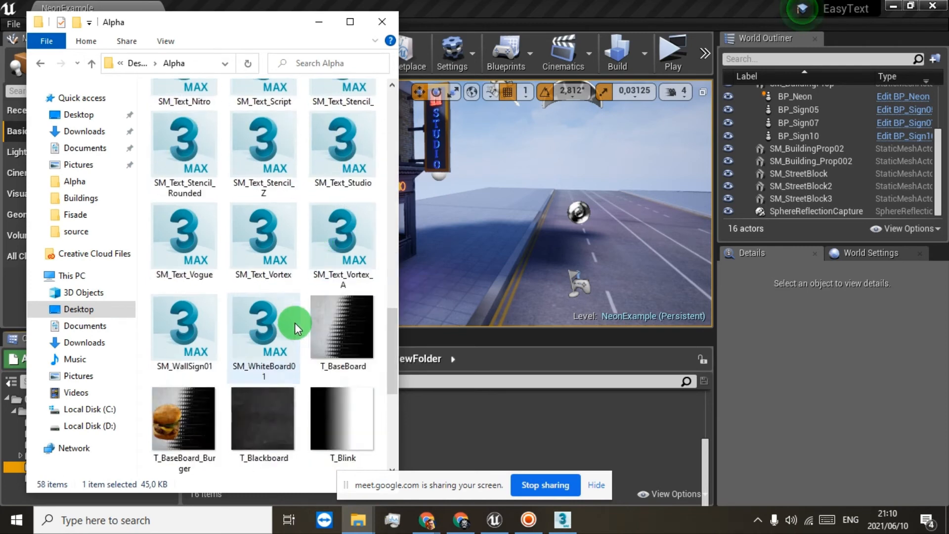
scroll(294, 323, up, 8)
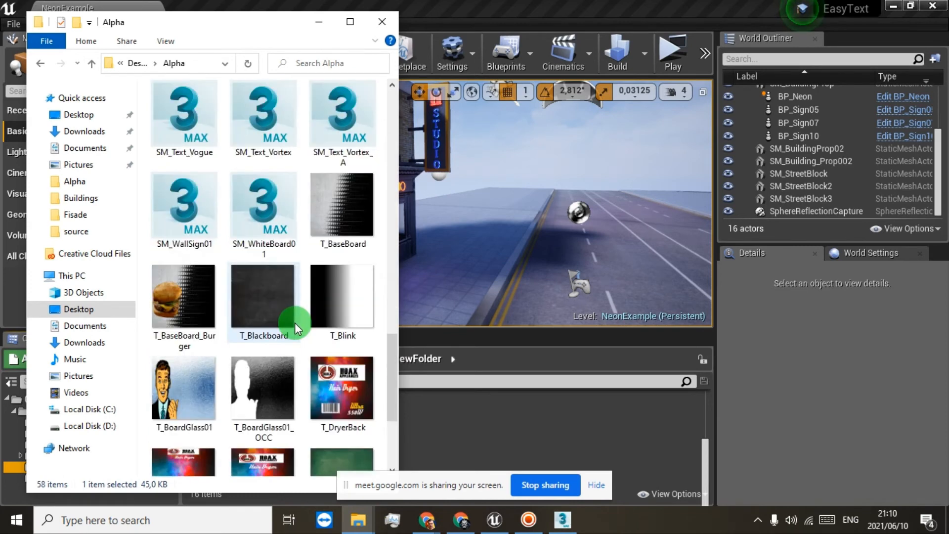
scroll(294, 321, up, 6)
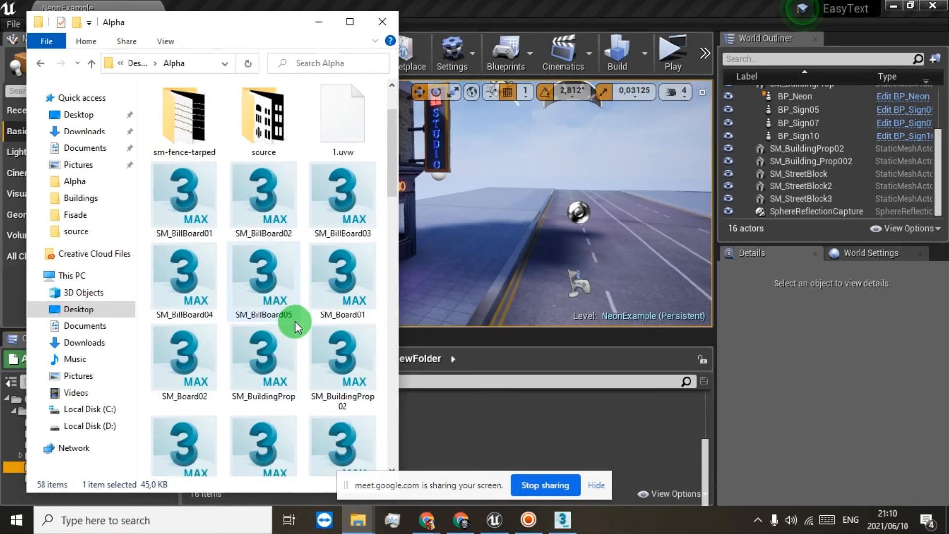
scroll(294, 322, down, 3)
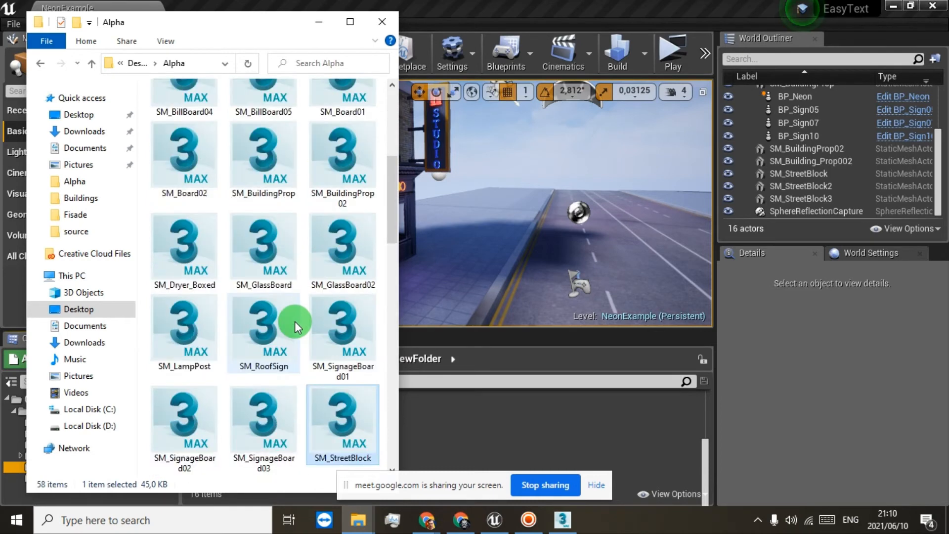
Import SM_LampPost into NewFolder with the existing import options and place the lamp on the sidewalk beside the studio storefront.
drag(197, 335, 561, 421)
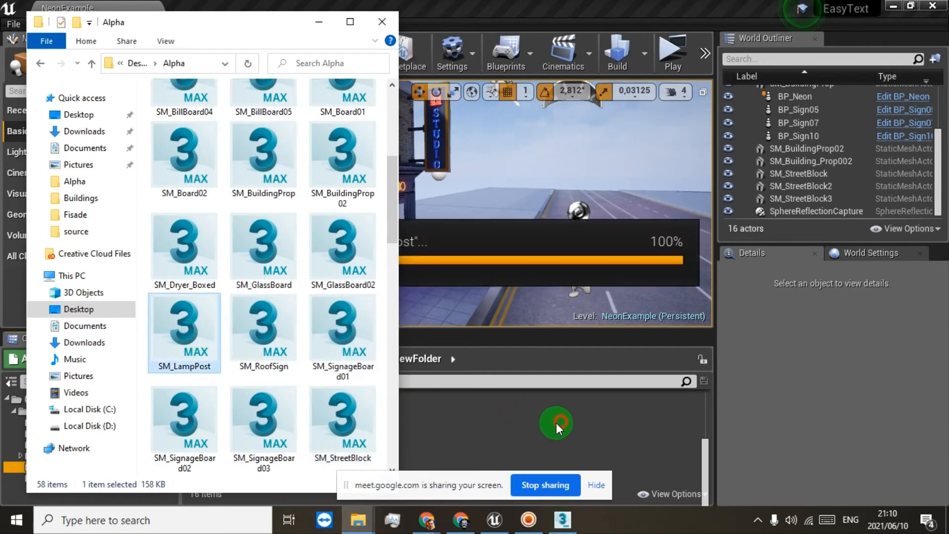
click(469, 114)
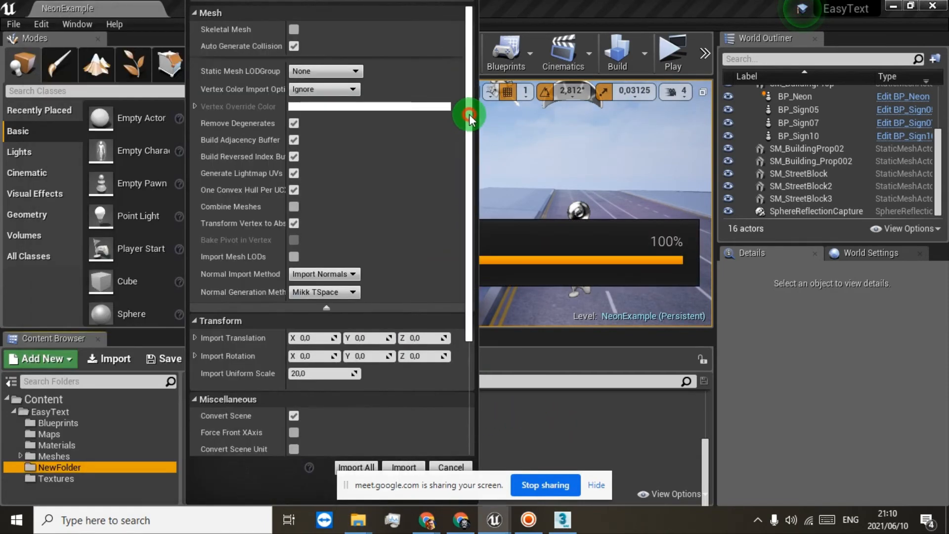
scroll(339, 387, down, 1)
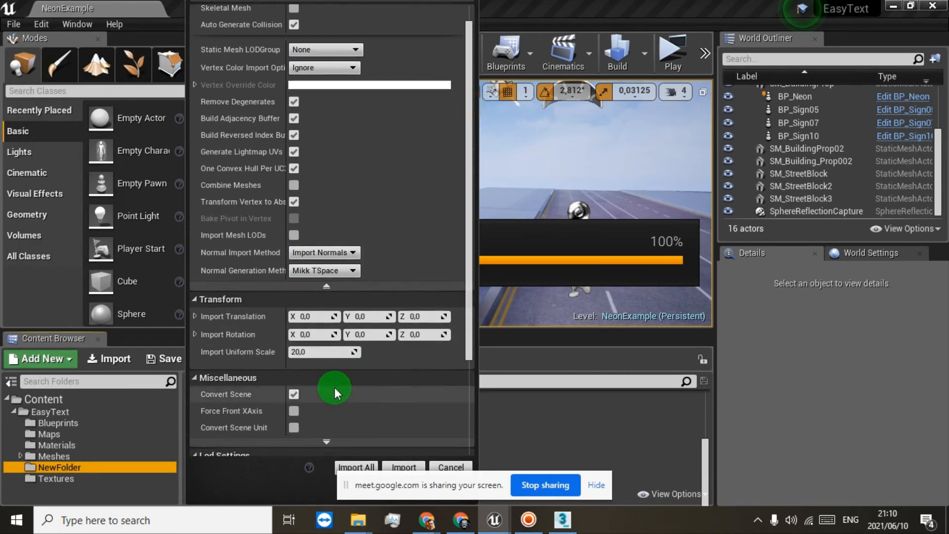
click(397, 467)
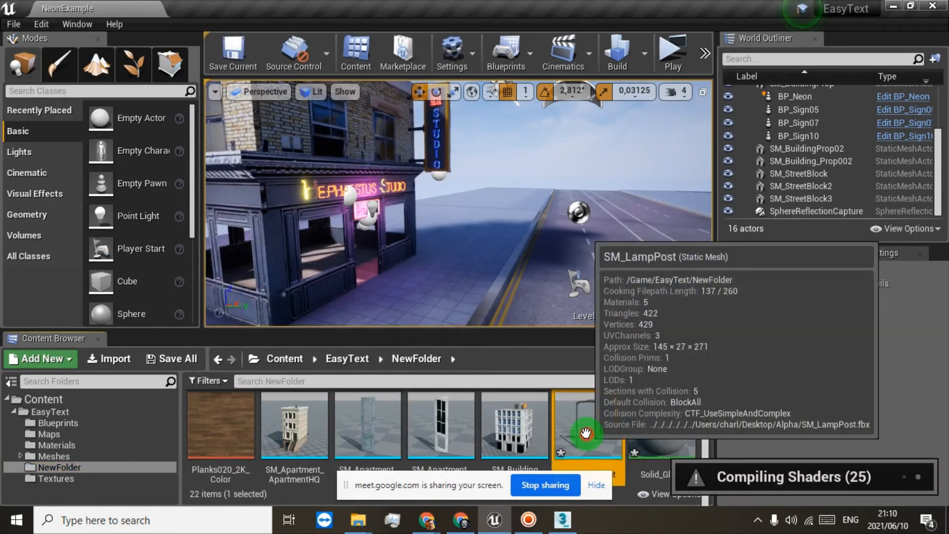
drag(583, 430, 472, 281)
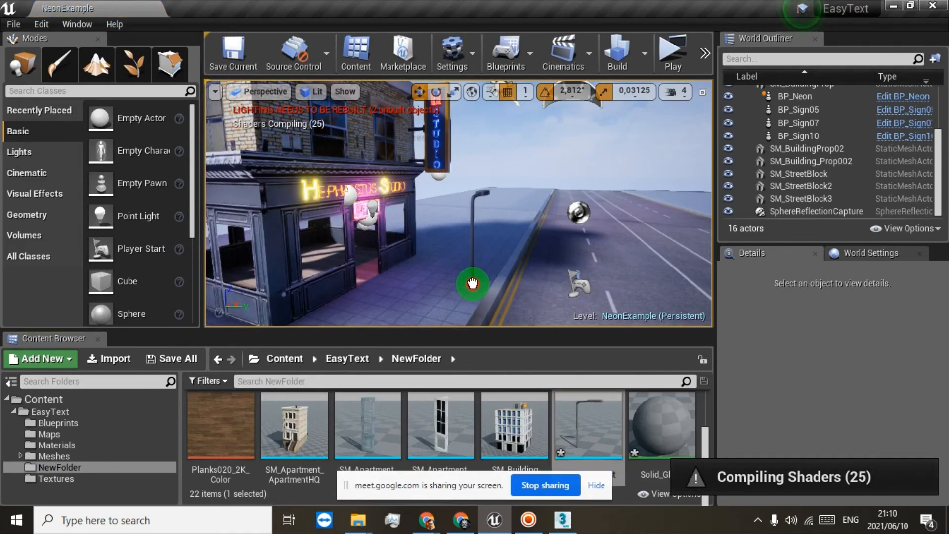
Set the SM_LampPost mesh's Import Uniform Scale to 50, reimport and save the mesh, and minimize its editor.
double_click(588, 441)
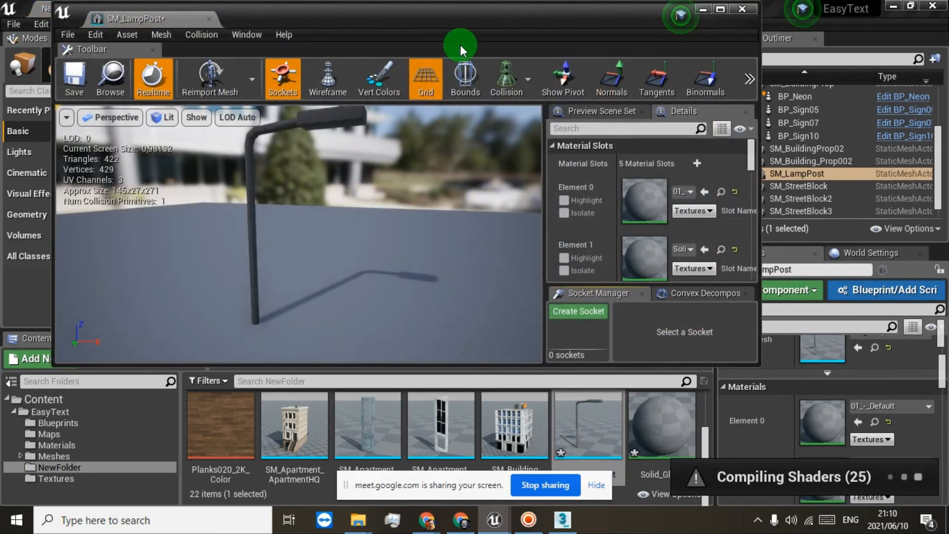
click(464, 78)
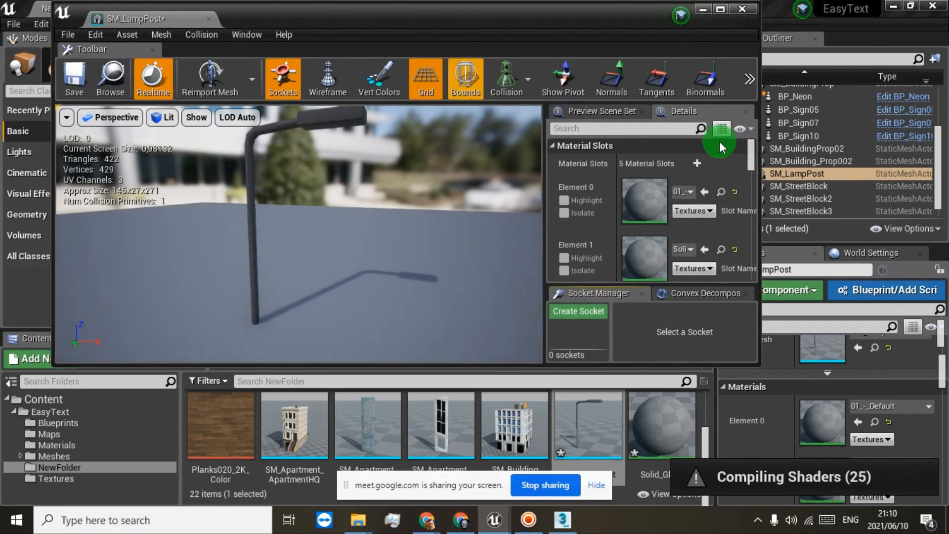
click(464, 80)
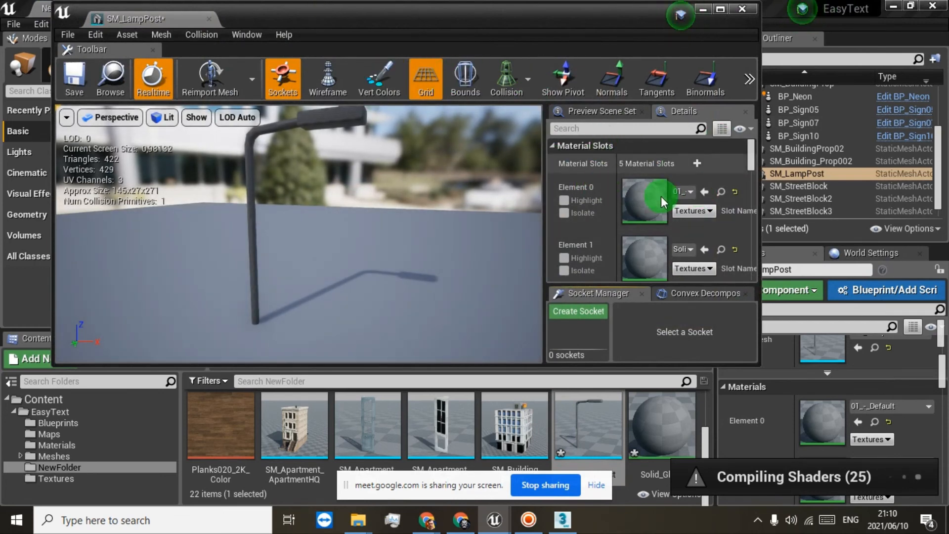
scroll(654, 208, down, 10)
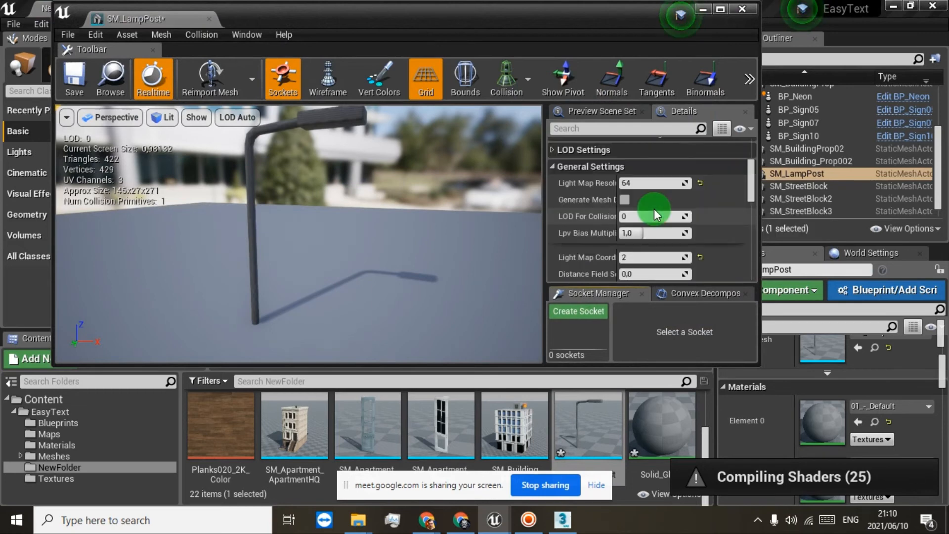
scroll(654, 212, down, 3)
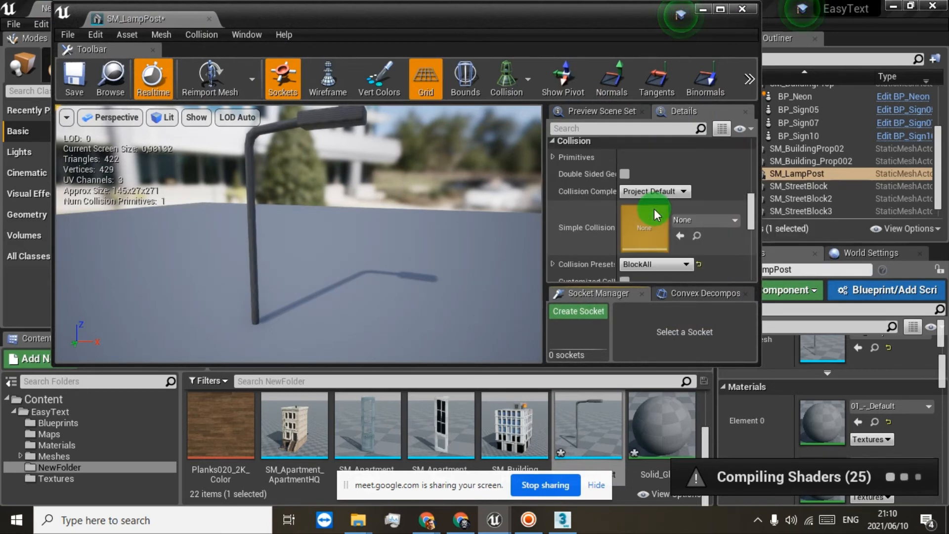
scroll(653, 213, down, 5)
click(652, 212)
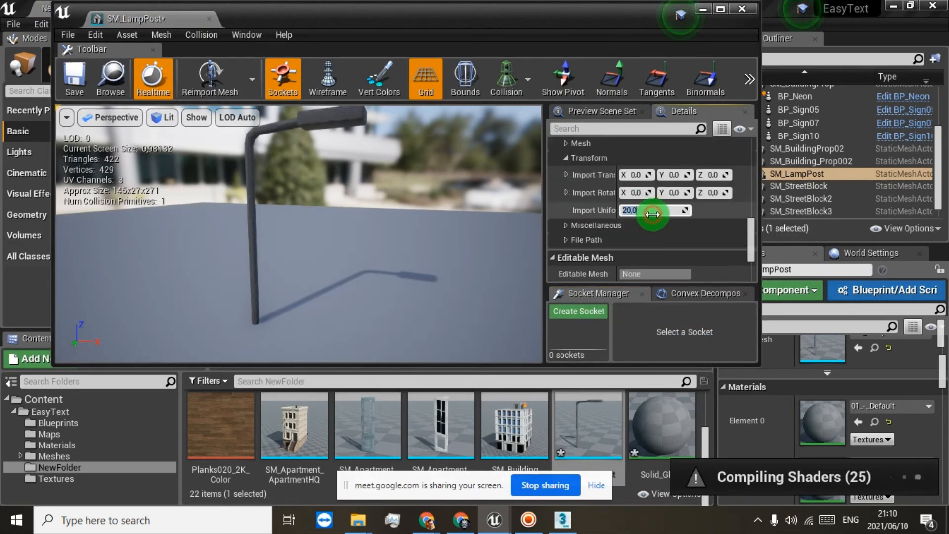
text(50)
click(206, 77)
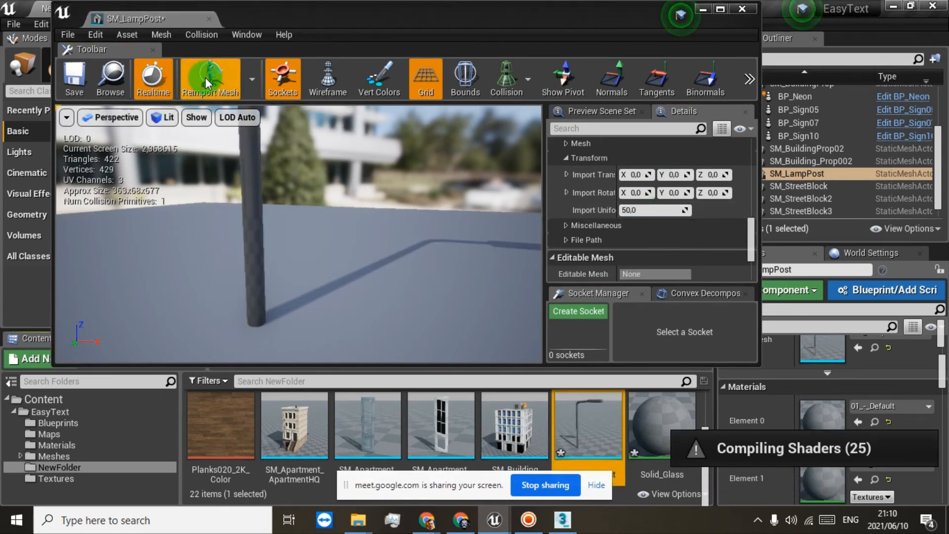
click(62, 94)
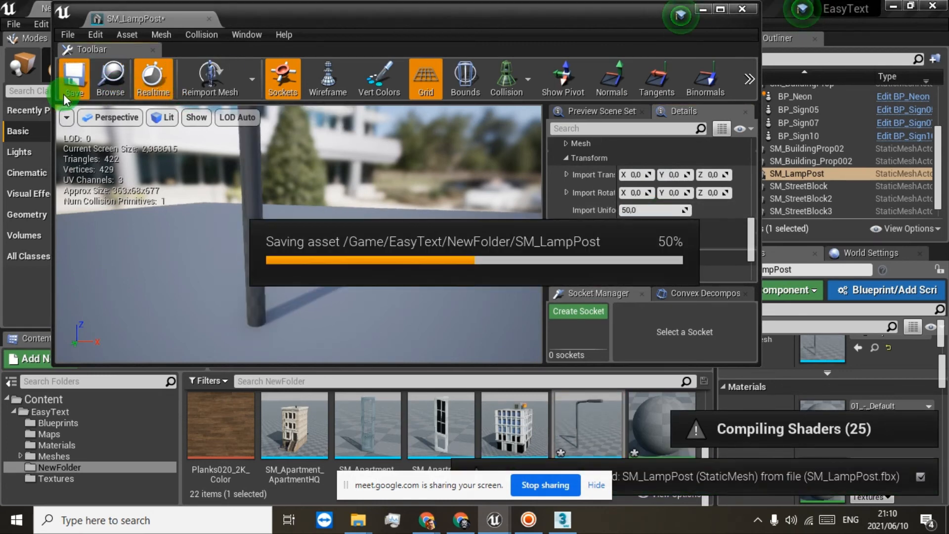
click(705, 16)
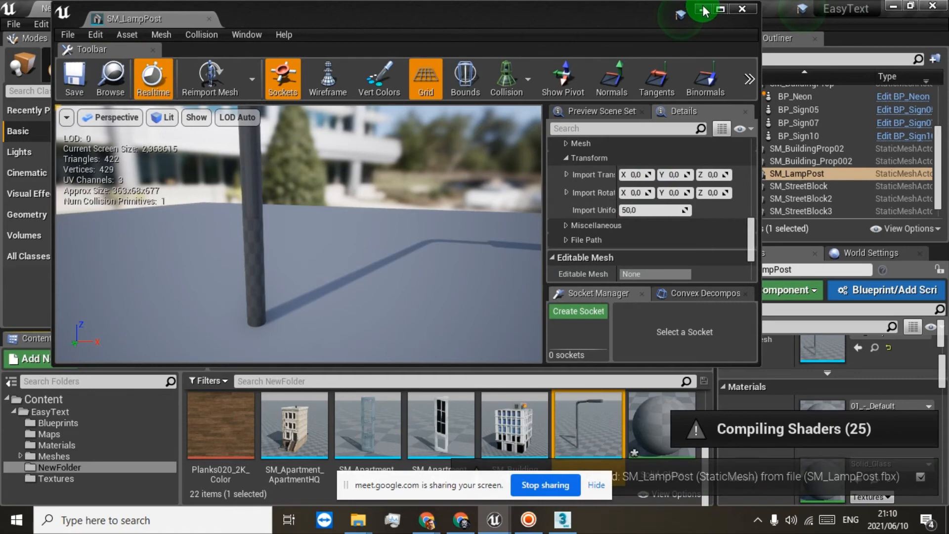
click(704, 11)
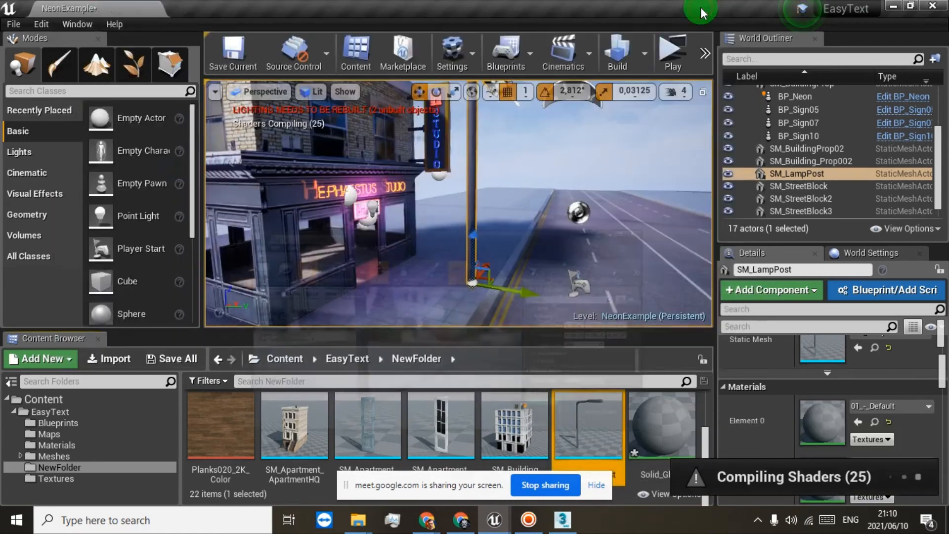
Reopen the SM_LampPost mesh, set its Import Uniform Scale to 30, reimport it and return to the level.
right_drag(587, 209, 522, 193)
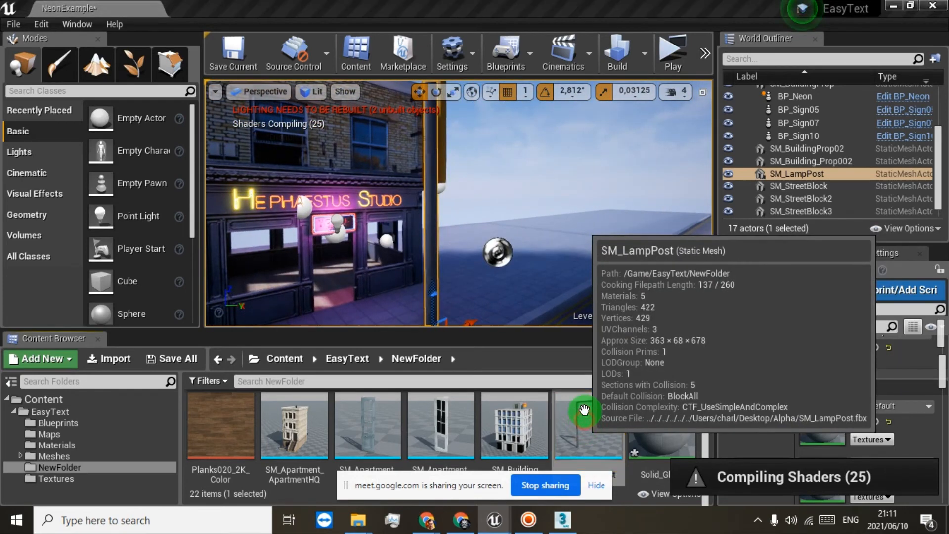
double_click(583, 410)
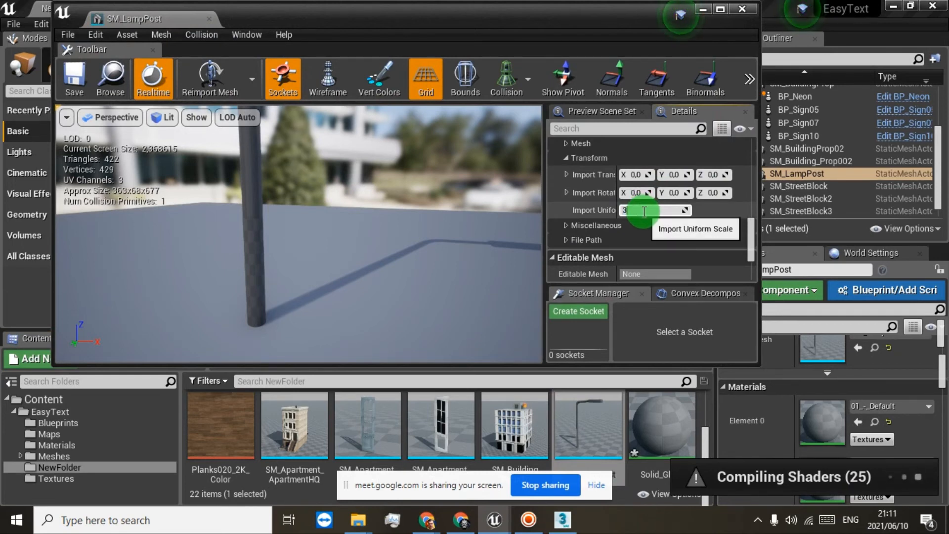
key(Return)
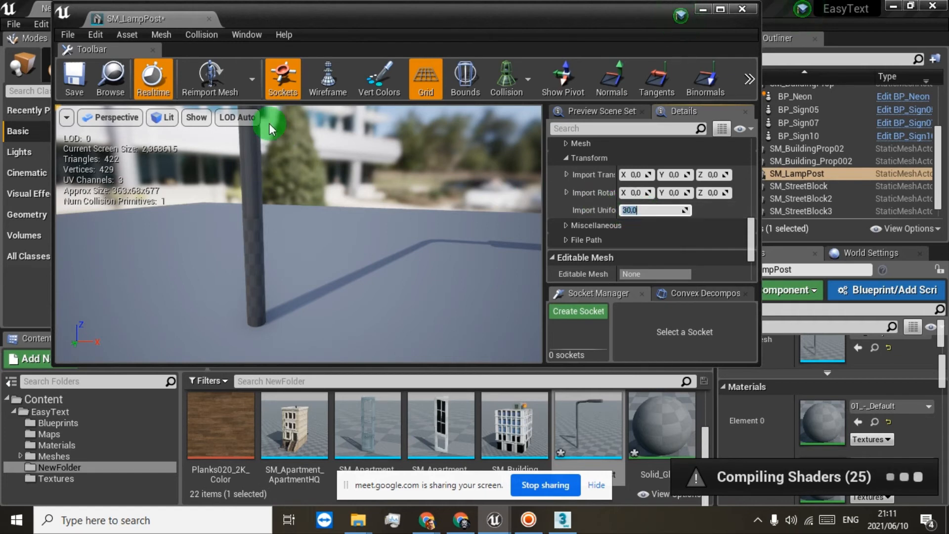
click(216, 85)
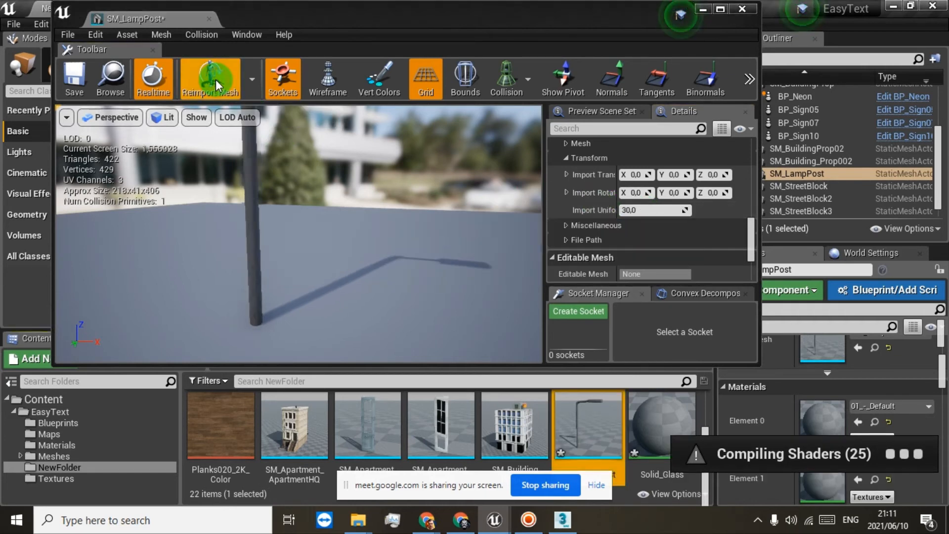
click(700, 11)
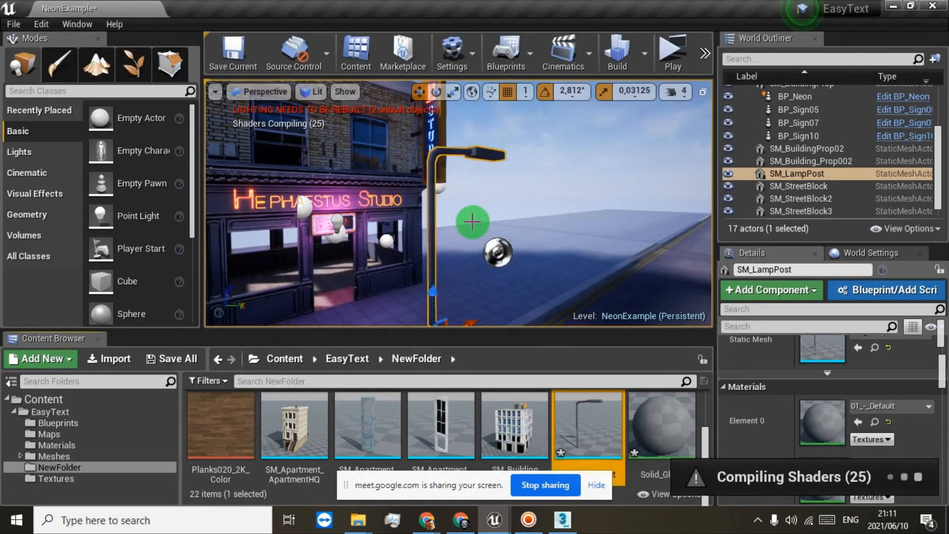
Rotate the placed SM_LampPost around its vertical axis so that its arm reaches over the road.
right_drag(514, 191, 434, 95)
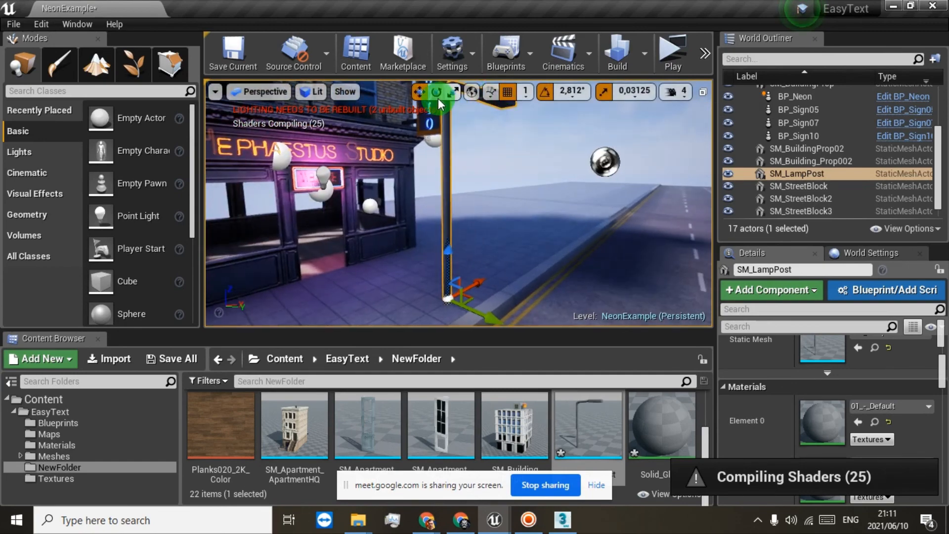
click(436, 93)
right_drag(510, 292, 555, 269)
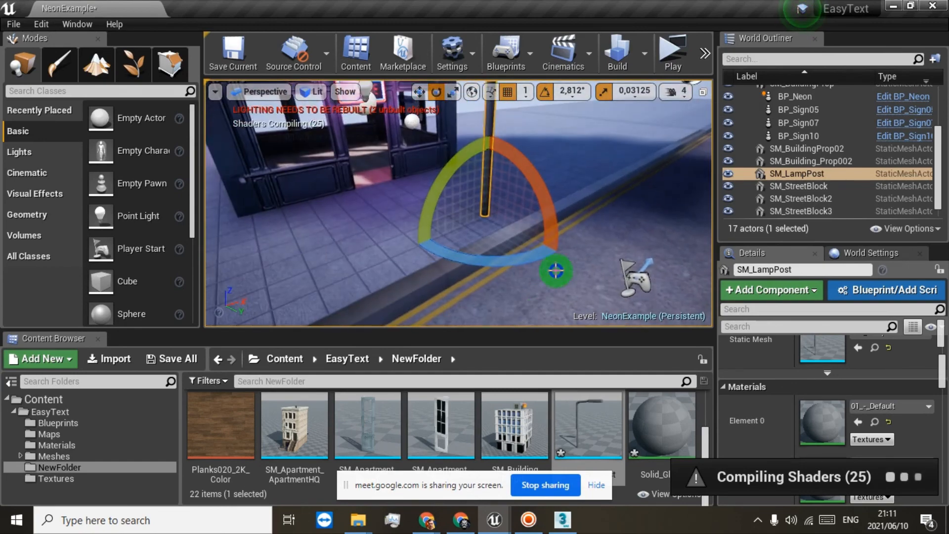
drag(528, 260, 234, 276)
right_drag(624, 194, 574, 245)
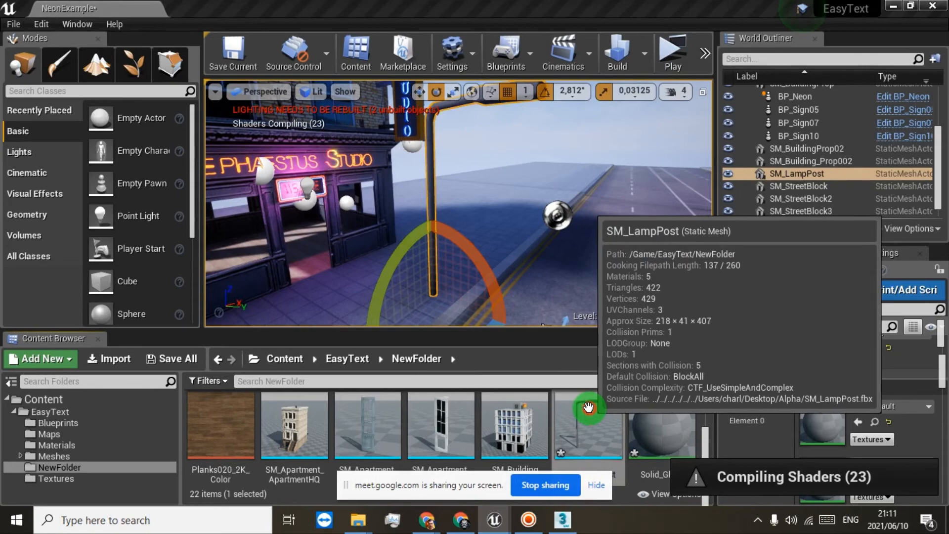
Open the SM_LampPost mesh for editing, go to its material slots and frame the whole lamp in the preview.
double_click(589, 406)
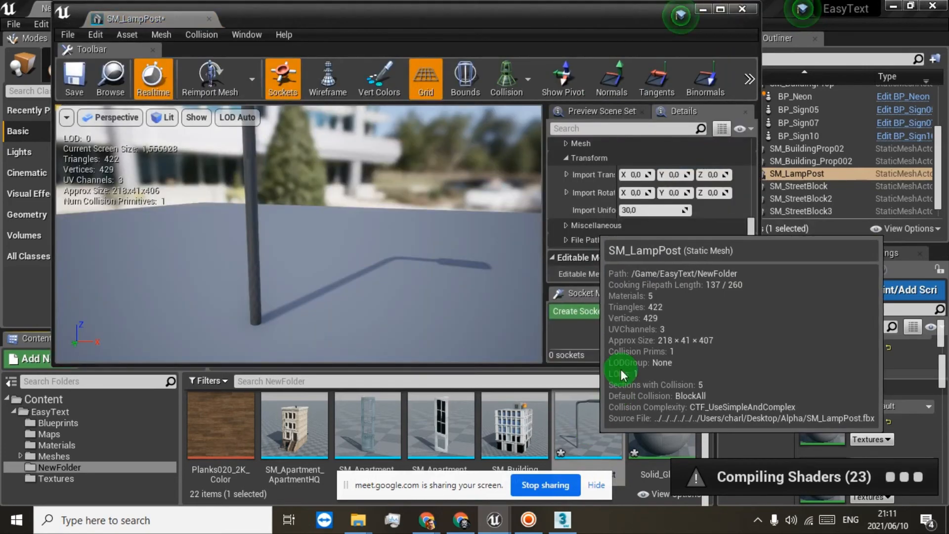
scroll(609, 158, down, 8)
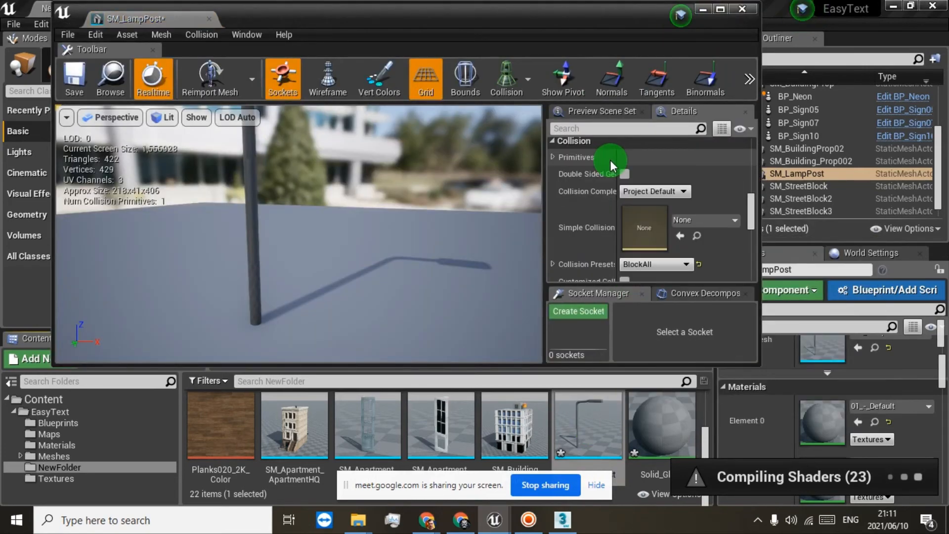
scroll(610, 159, up, 5)
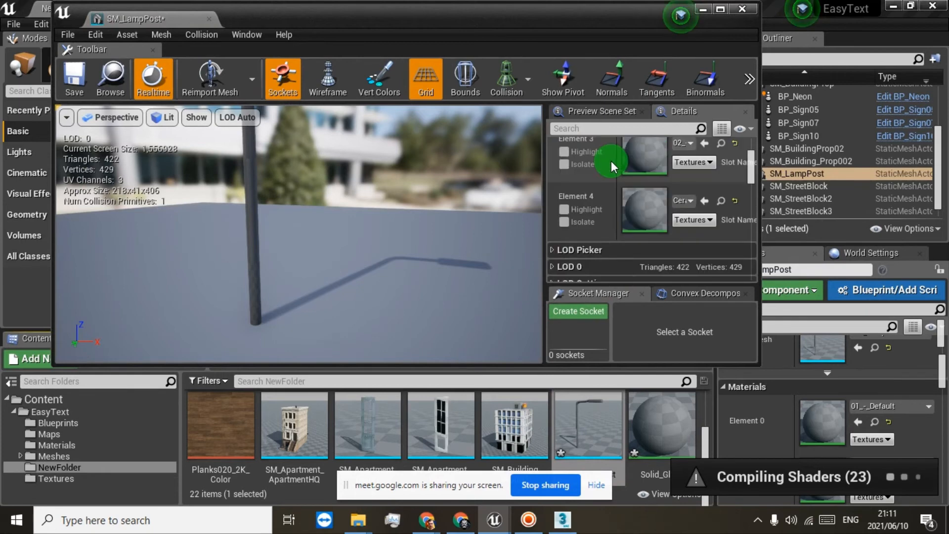
scroll(610, 161, up, 2)
scroll(611, 161, up, 2)
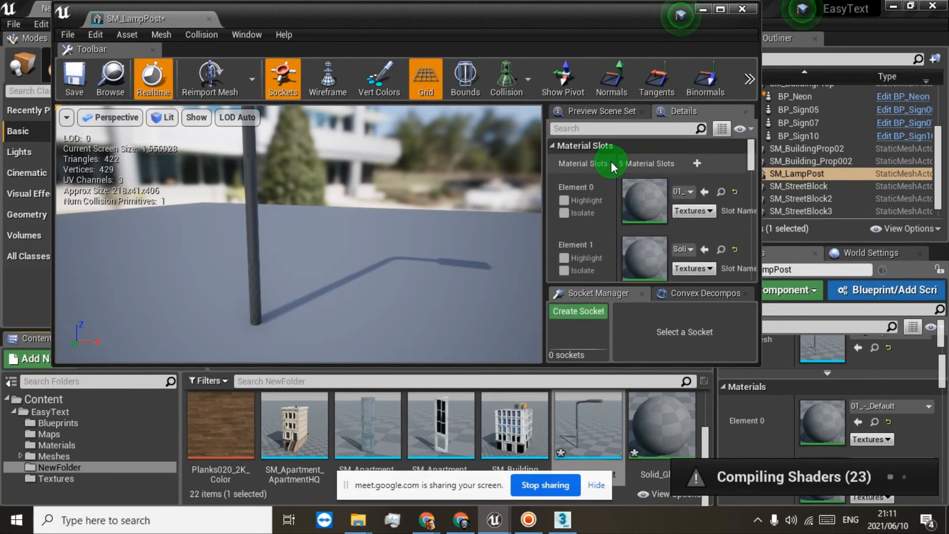
drag(360, 201, 357, 321)
right_drag(361, 197, 356, 161)
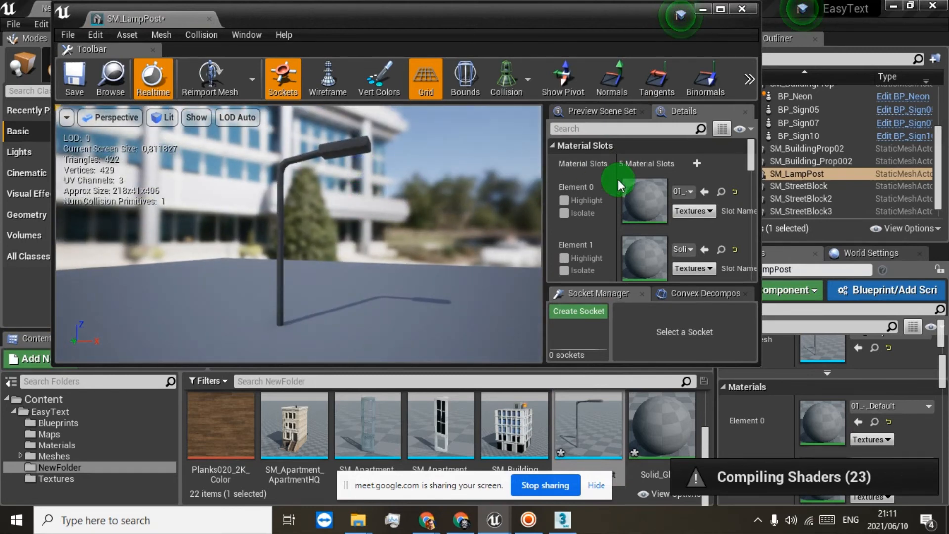
Isolate the lamp mesh's material Elements 4 and 3 in turn to check which parts they cover.
scroll(616, 198, down, 1)
scroll(612, 202, down, 2)
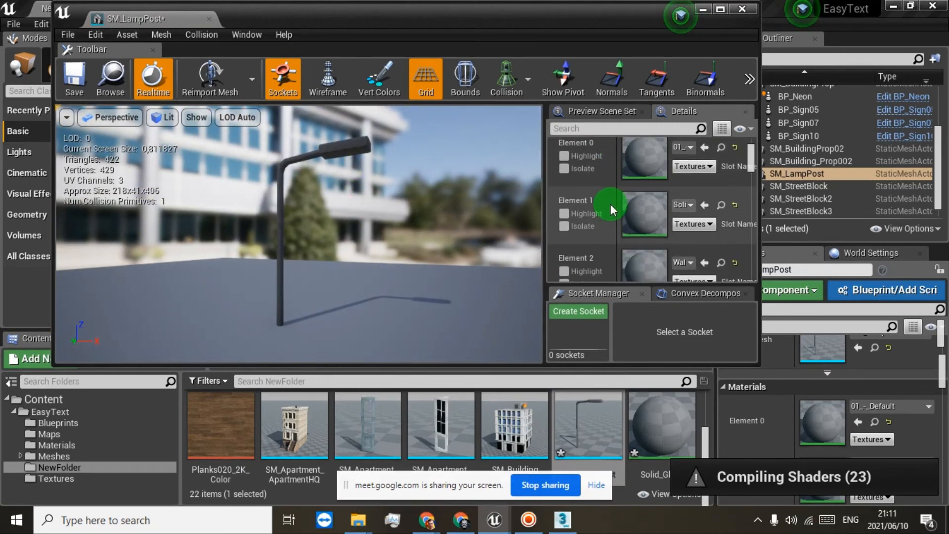
scroll(607, 214, down, 2)
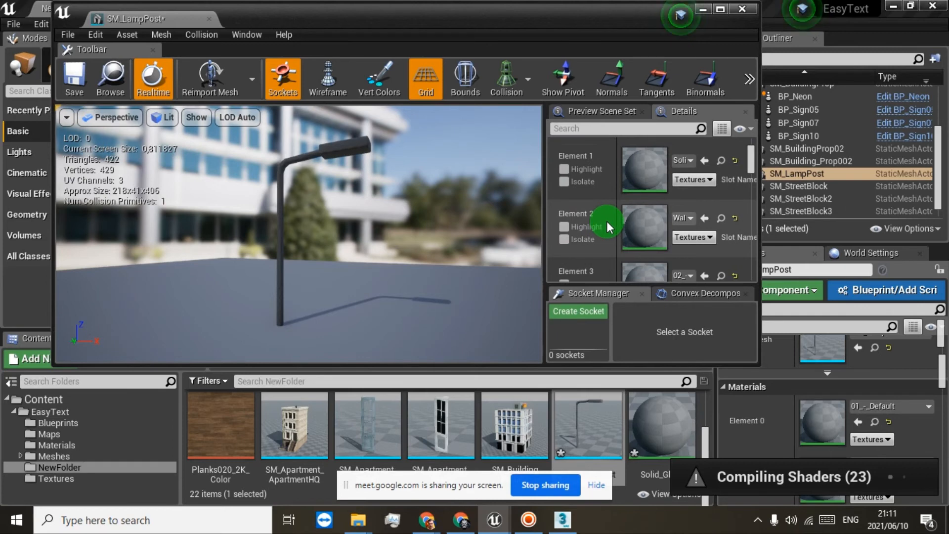
scroll(606, 221, down, 2)
scroll(607, 221, down, 2)
scroll(607, 221, down, 2)
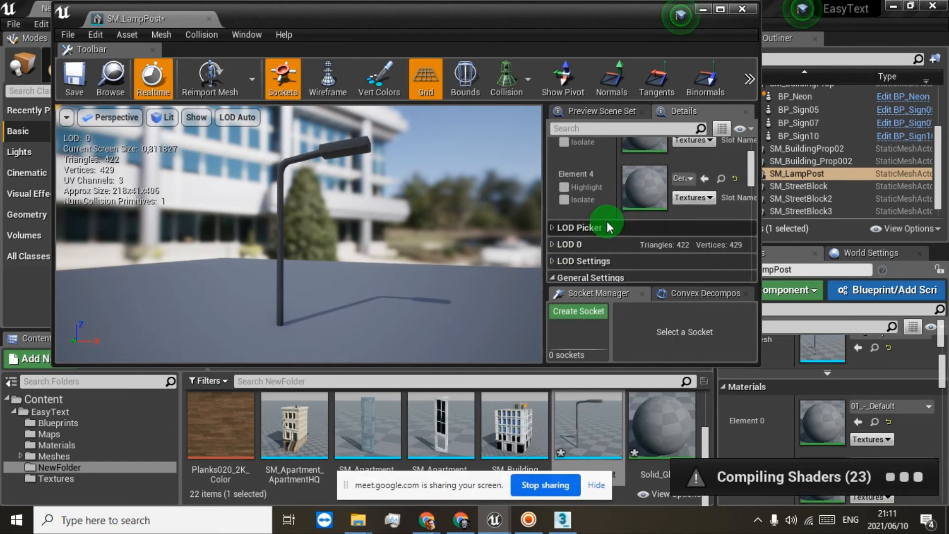
click(567, 198)
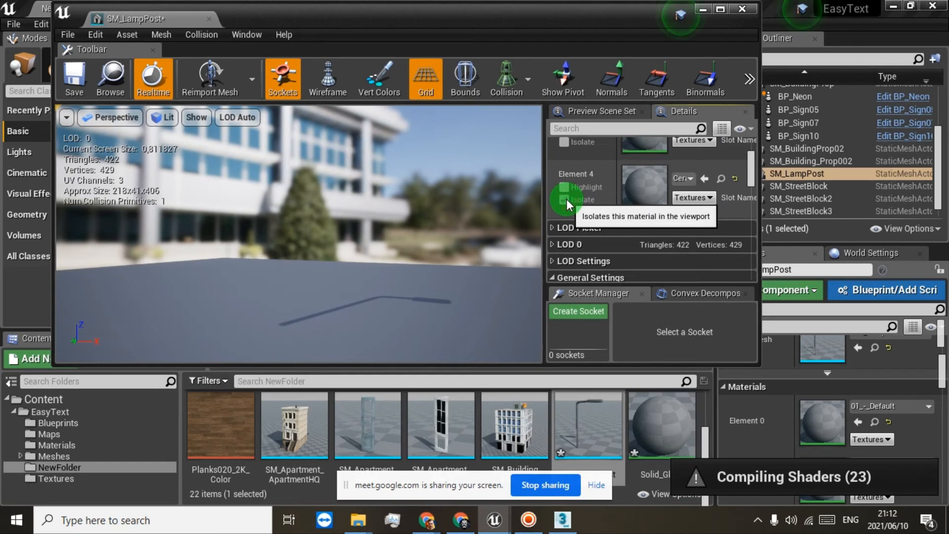
click(564, 199)
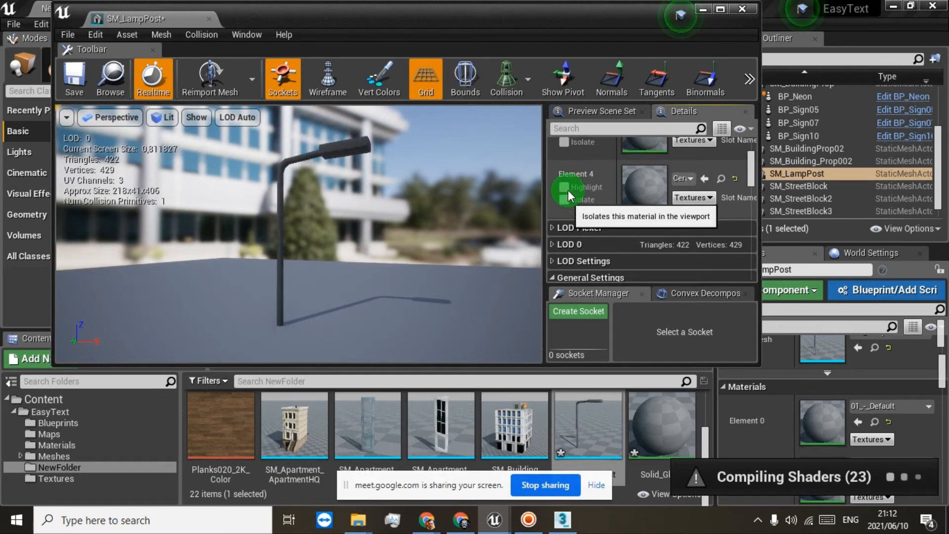
scroll(568, 190, up, 3)
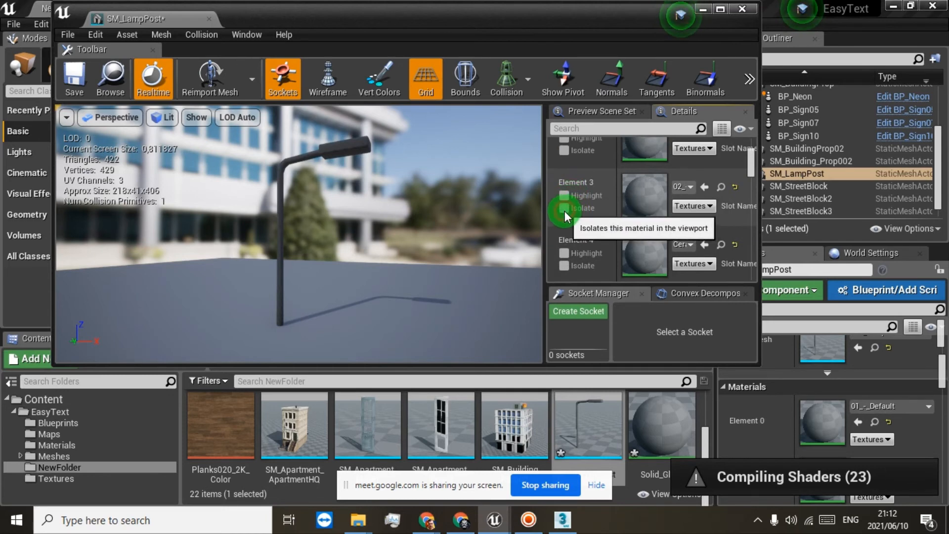
click(564, 208)
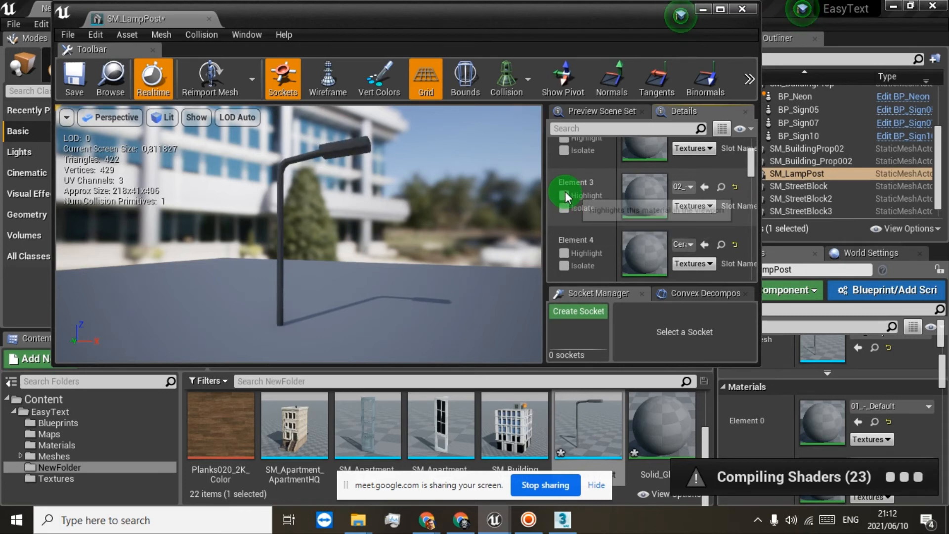
Isolate material Elements 2, 1 and 0 one after another to identify the lamp part each covers, ending with isolation off.
scroll(564, 192, up, 2)
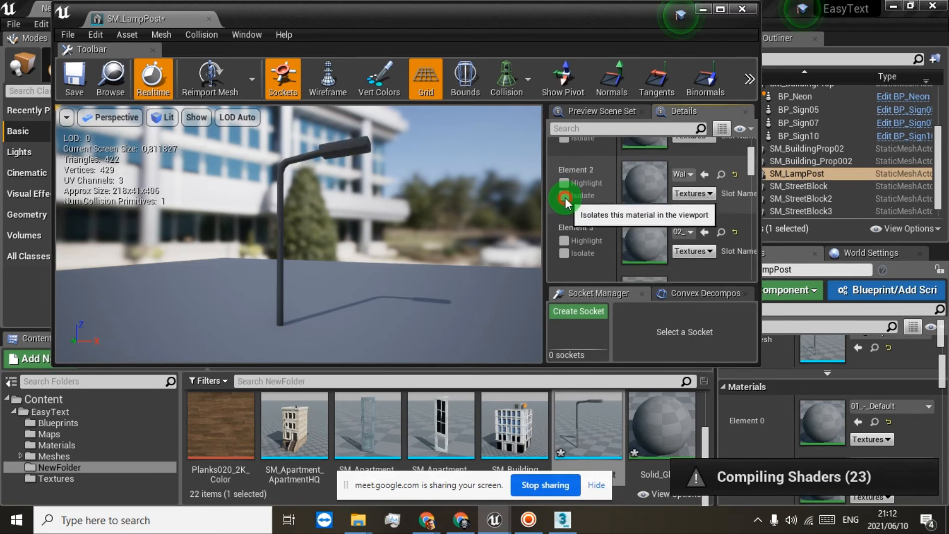
click(565, 197)
scroll(565, 197, up, 4)
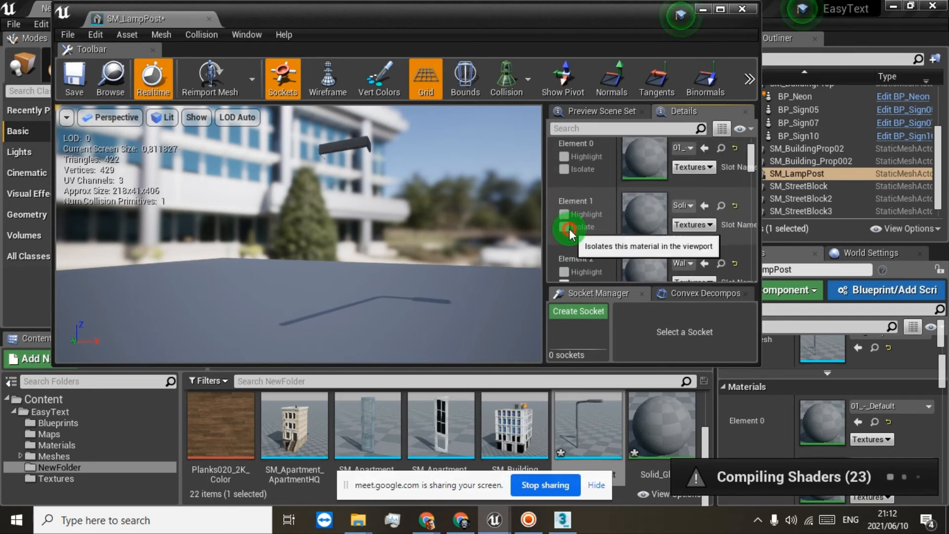
click(569, 229)
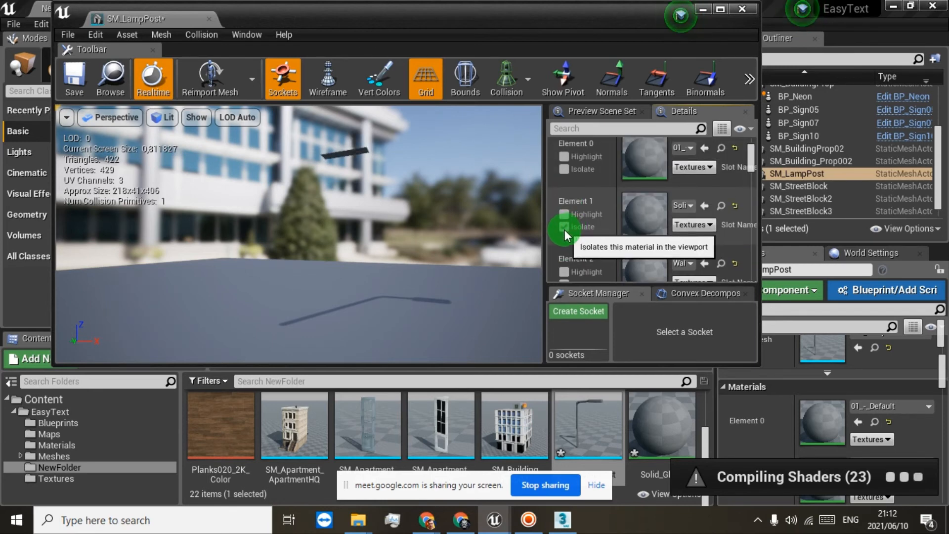
click(564, 229)
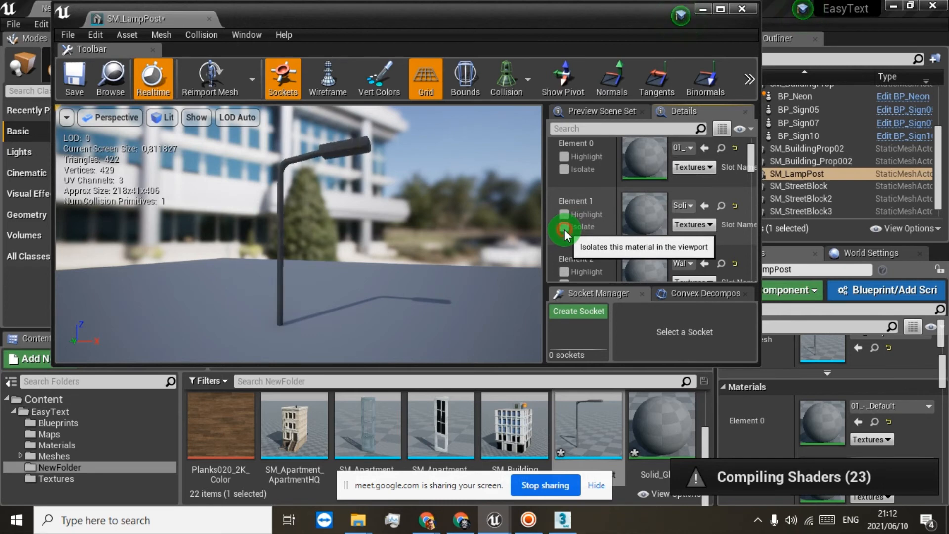
click(564, 172)
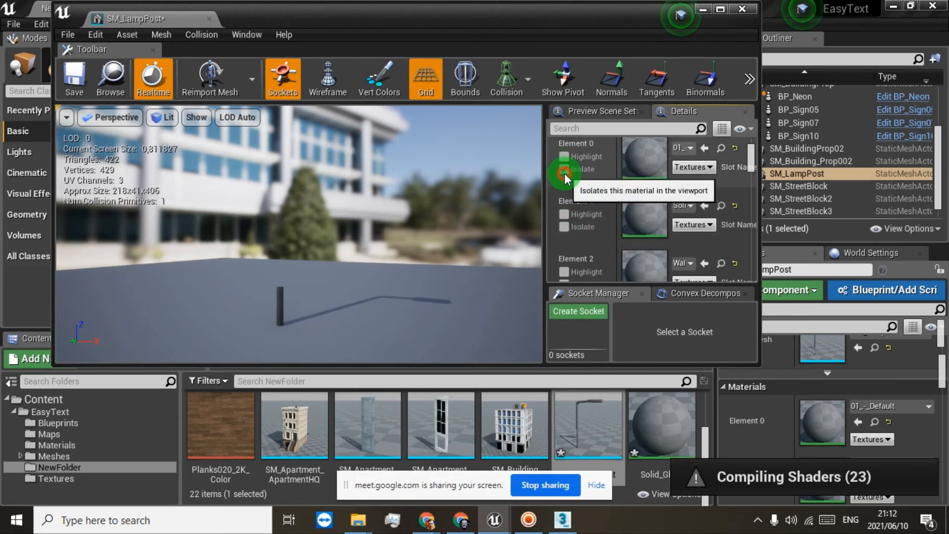
click(564, 170)
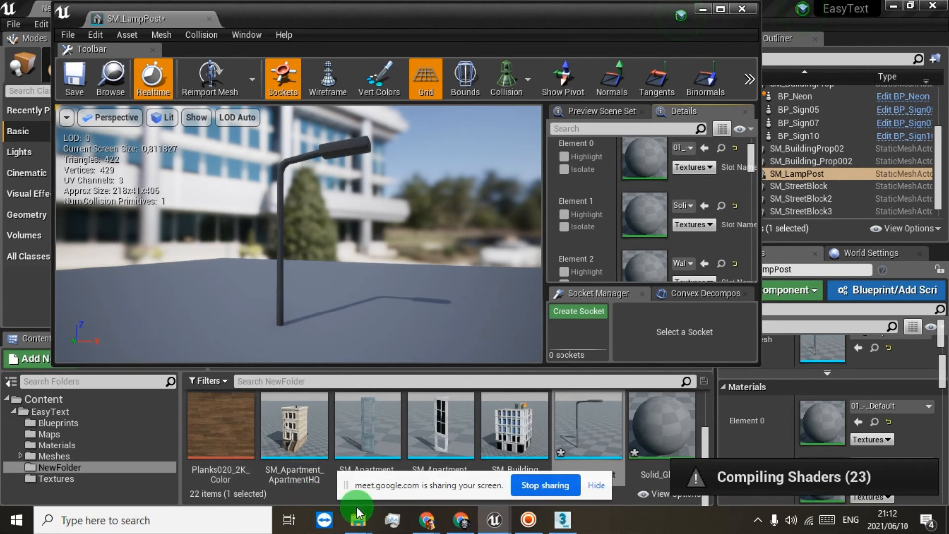
Switch to the File Explorer window showing Fisade, go up to the Textures folder and open its Streets folder.
click(362, 519)
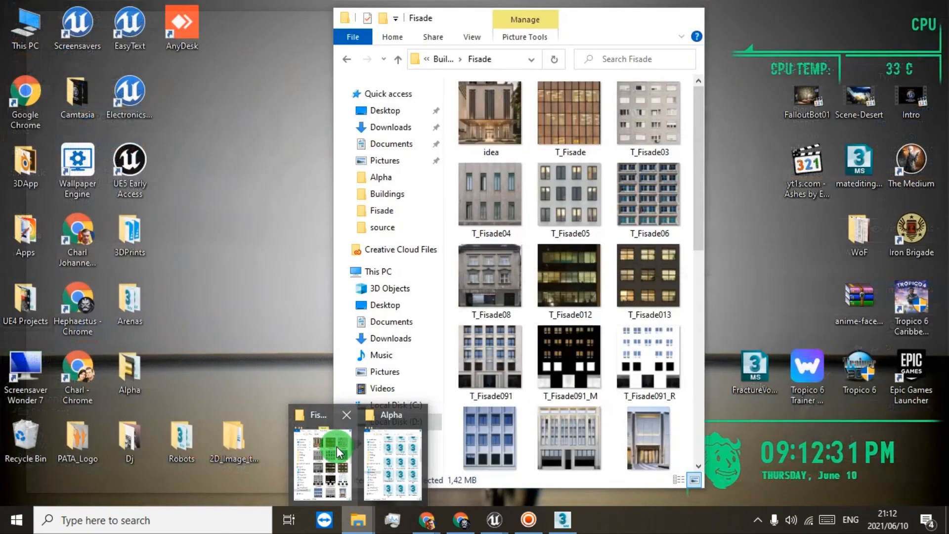
click(337, 446)
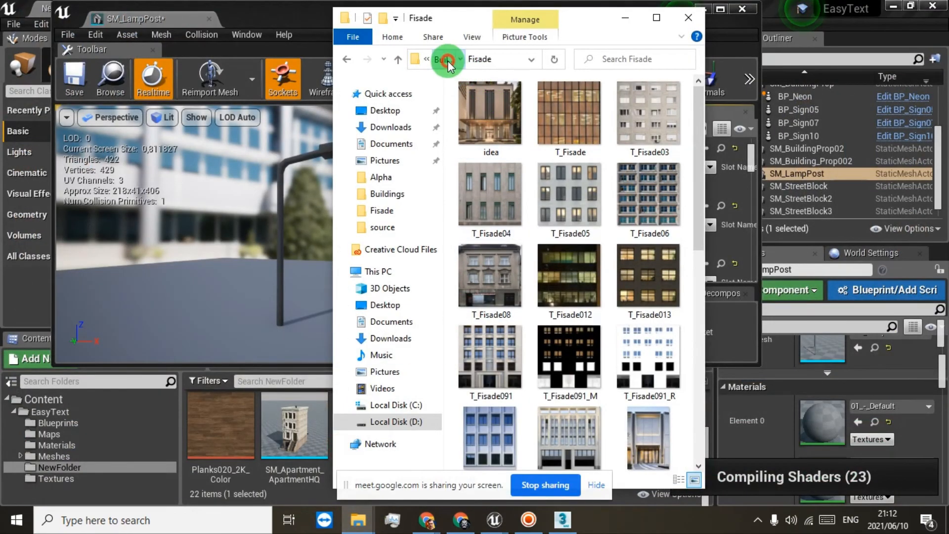
click(447, 60)
click(441, 60)
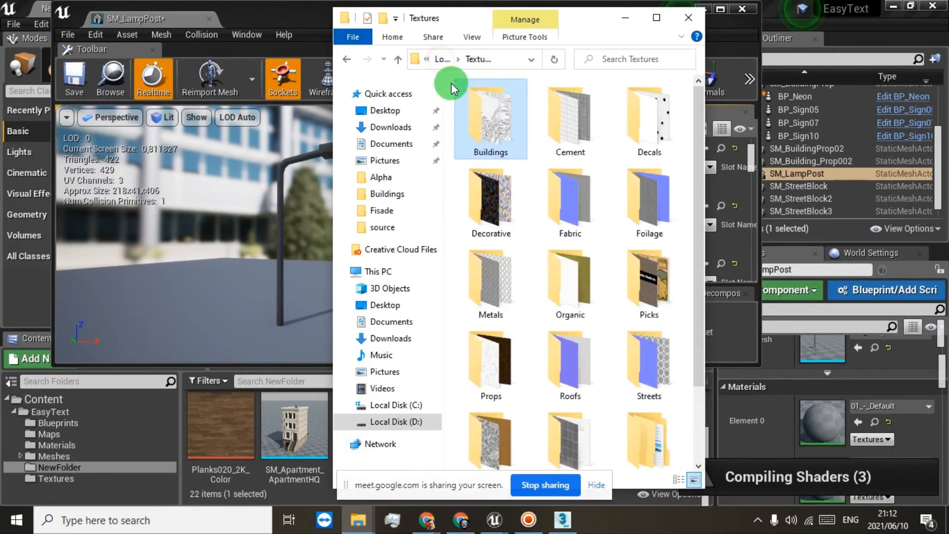
scroll(617, 247, down, 3)
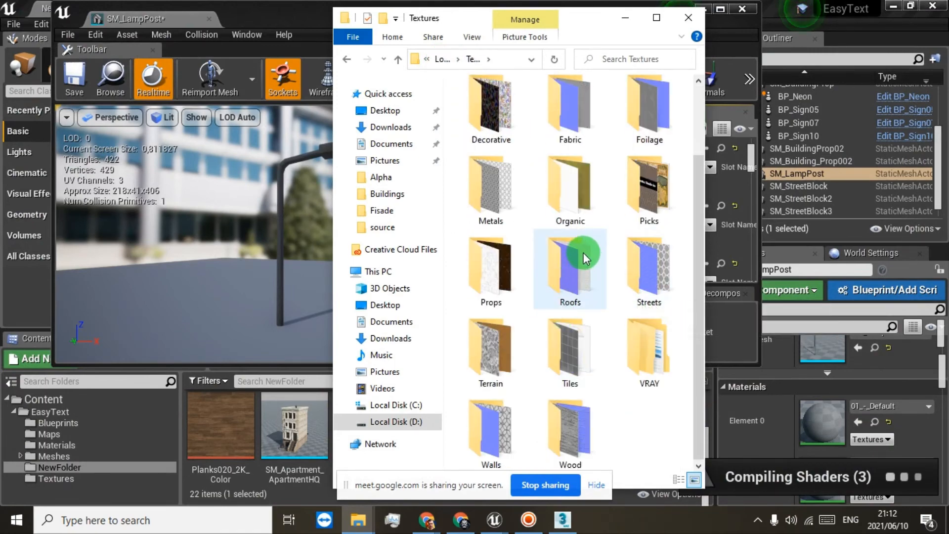
scroll(617, 181, up, 2)
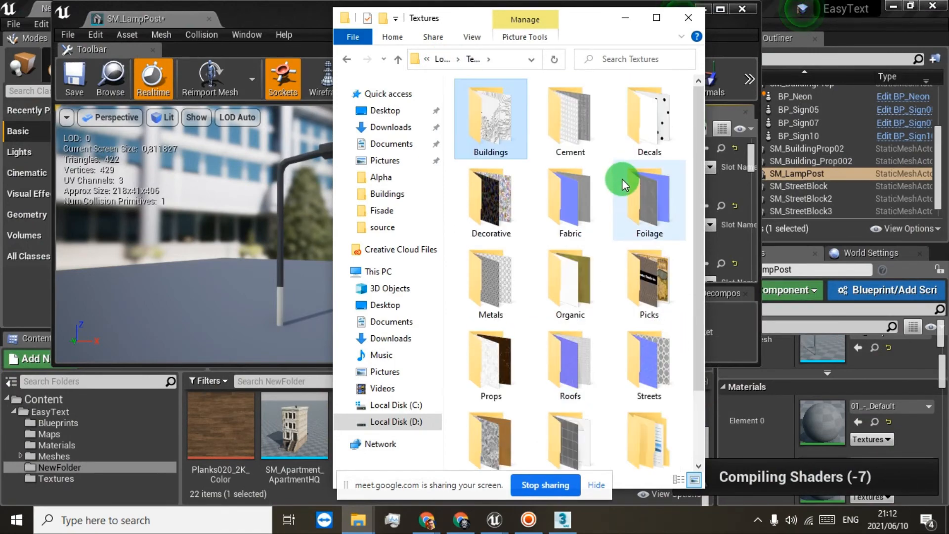
click(643, 198)
click(584, 209)
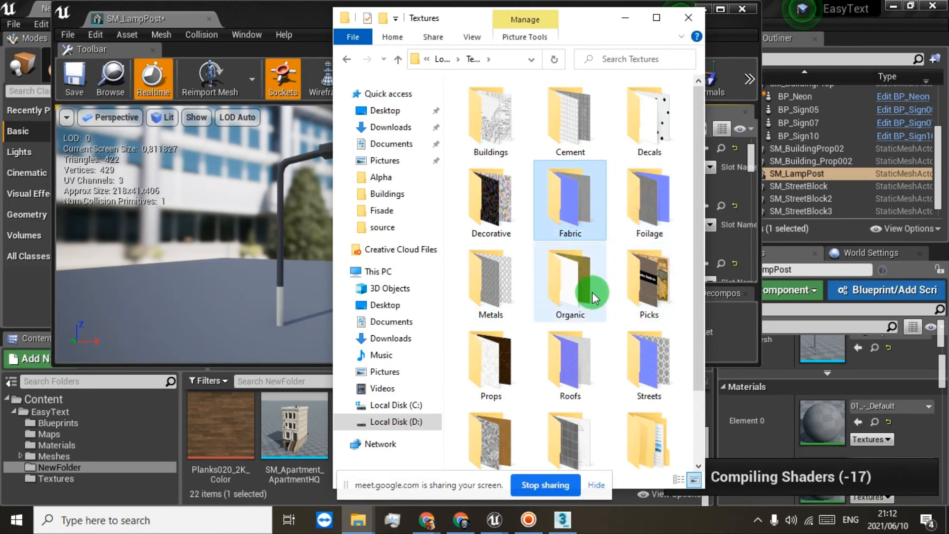
double_click(641, 348)
Import the TactilePaving001_4K_Color image from Streets into NewFolder and return to the SM_LampPost mesh editor.
scroll(626, 311, down, 15)
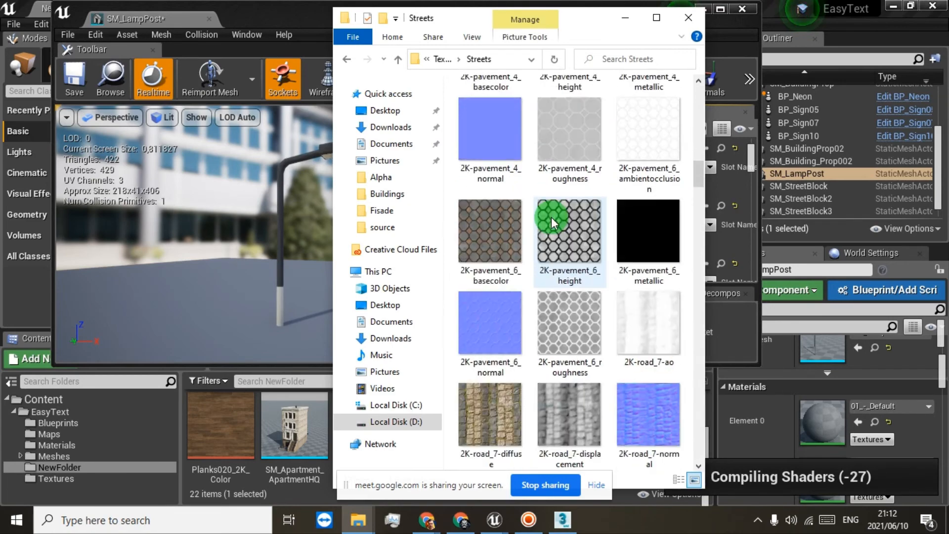
drag(523, 315, 227, 424)
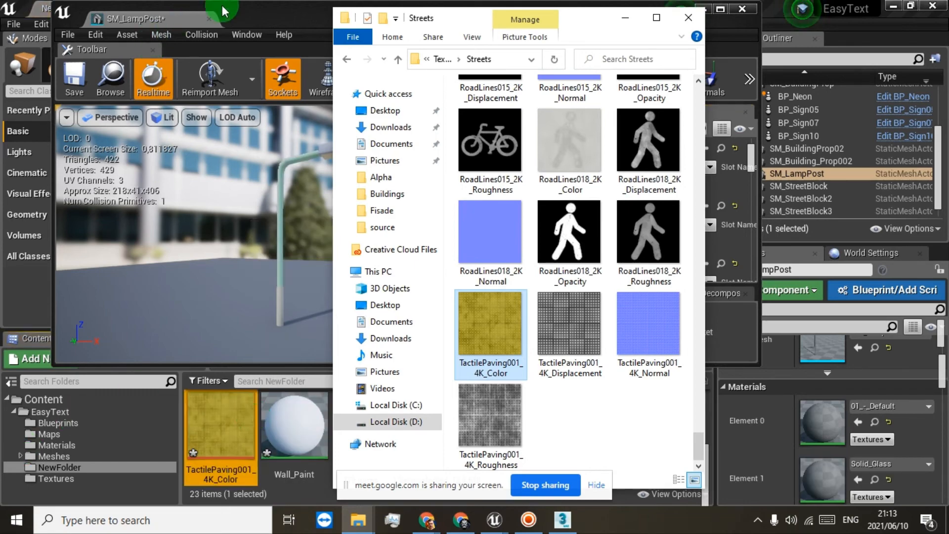
click(270, 7)
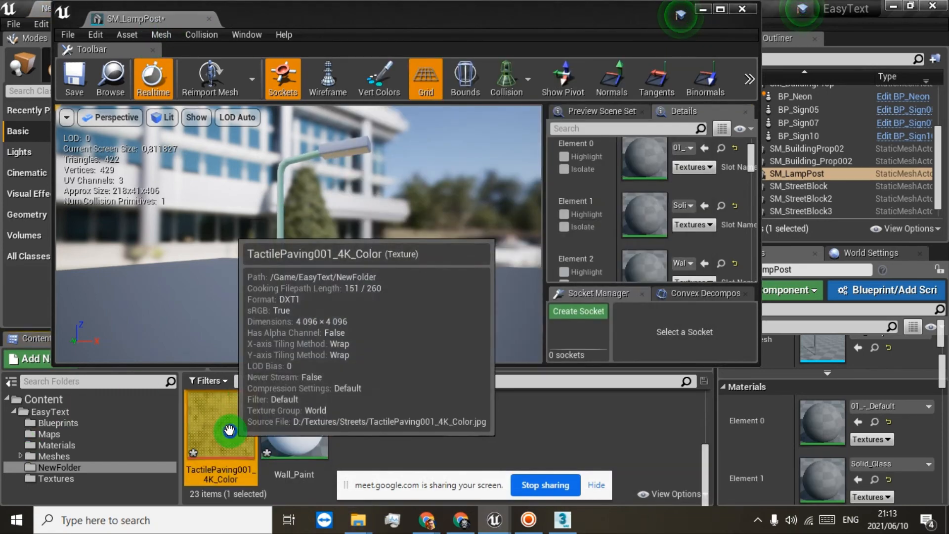
Create a material from the TactilePaving001_4K_Color texture in NewFolder, keeping its suggested name.
right_click(238, 424)
mouse_move(271, 90)
click(287, 60)
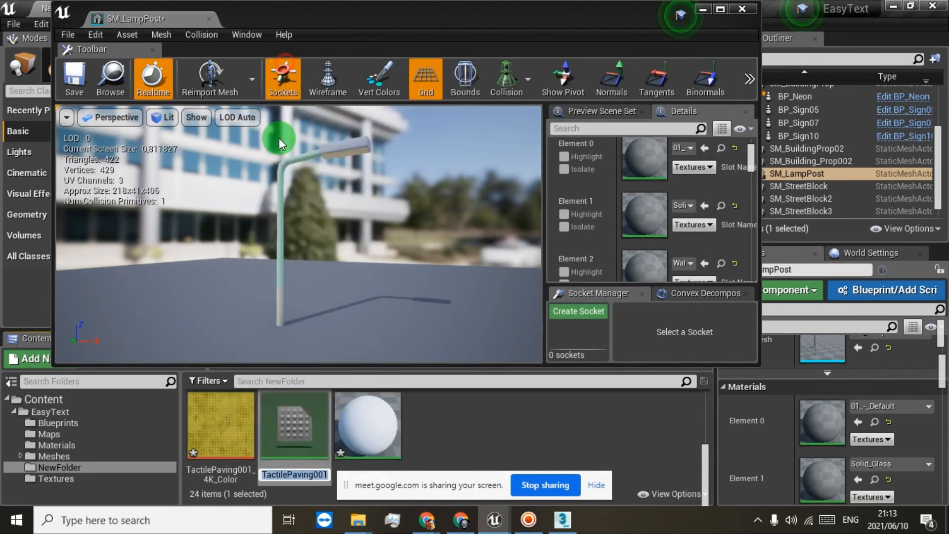
click(294, 446)
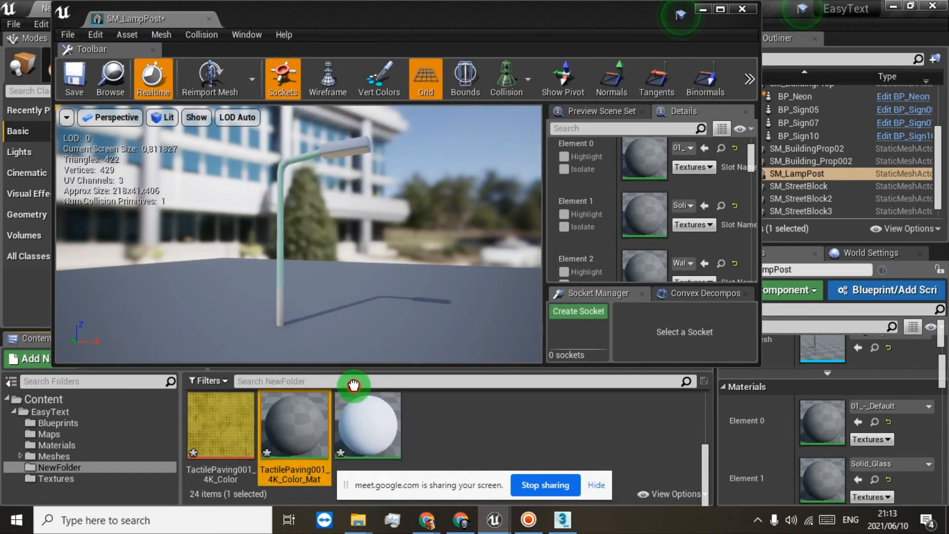
drag(352, 384, 315, 426)
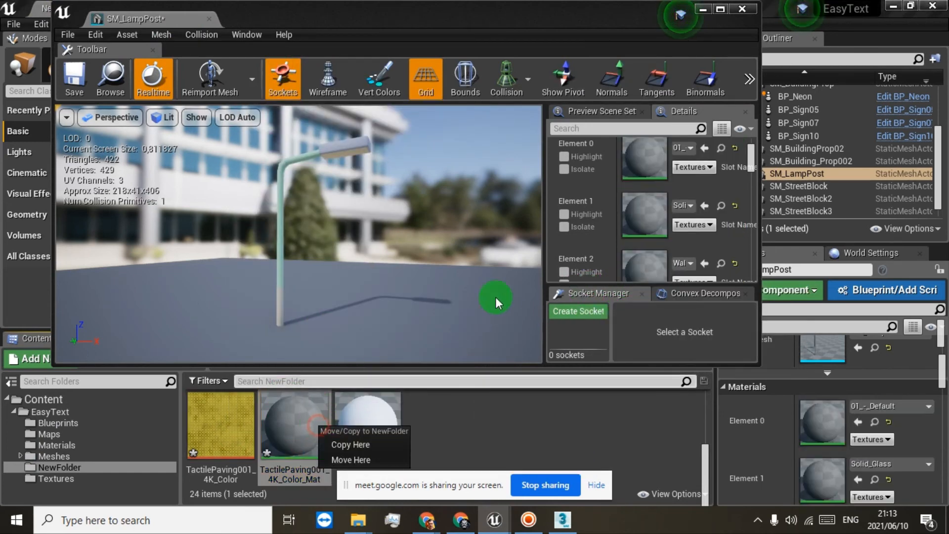
Isolate material Element 1 of the SM_LampPost mesh in the preview.
click(564, 227)
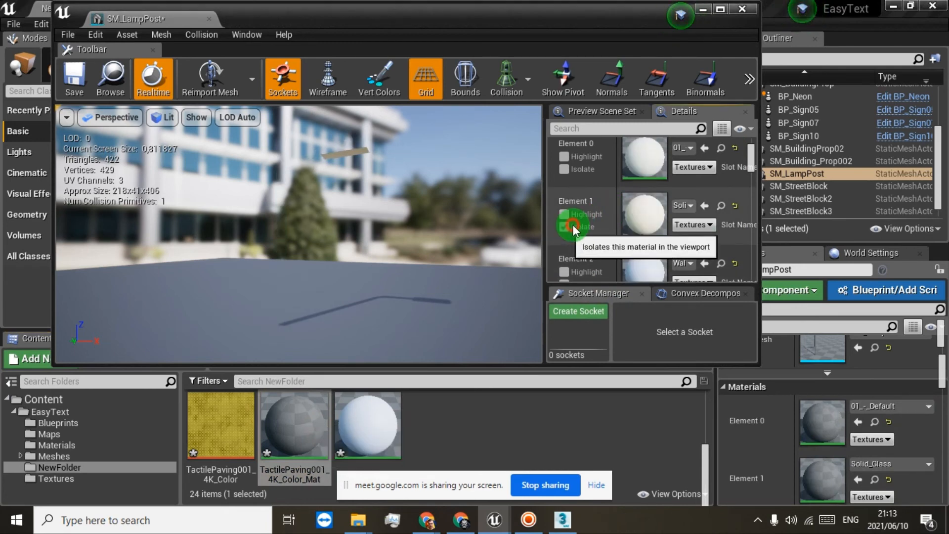
click(568, 225)
click(568, 224)
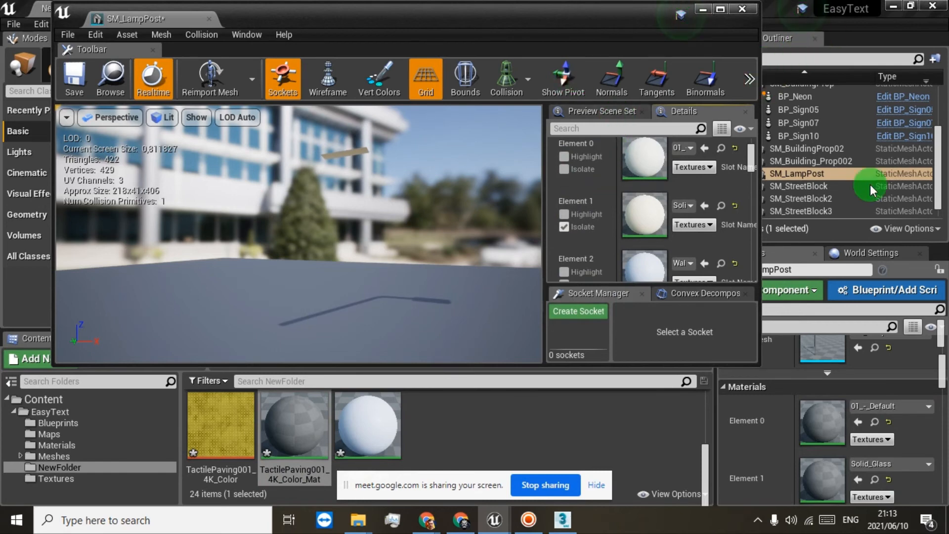
Assign the TactilePaving001_4K_Color_Mat material to Element 0 of SM_LampPost, isolating that element while checking it and restoring the full preview.
click(564, 169)
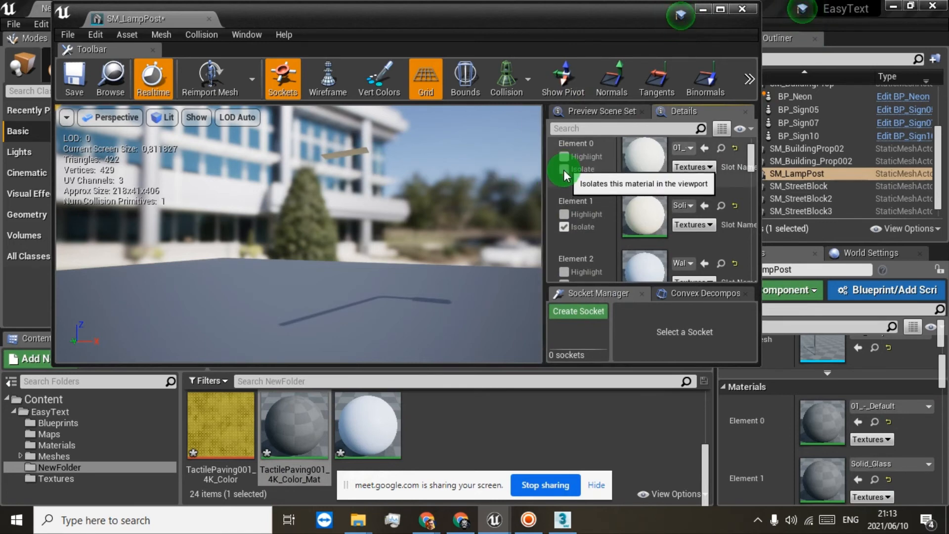
click(563, 170)
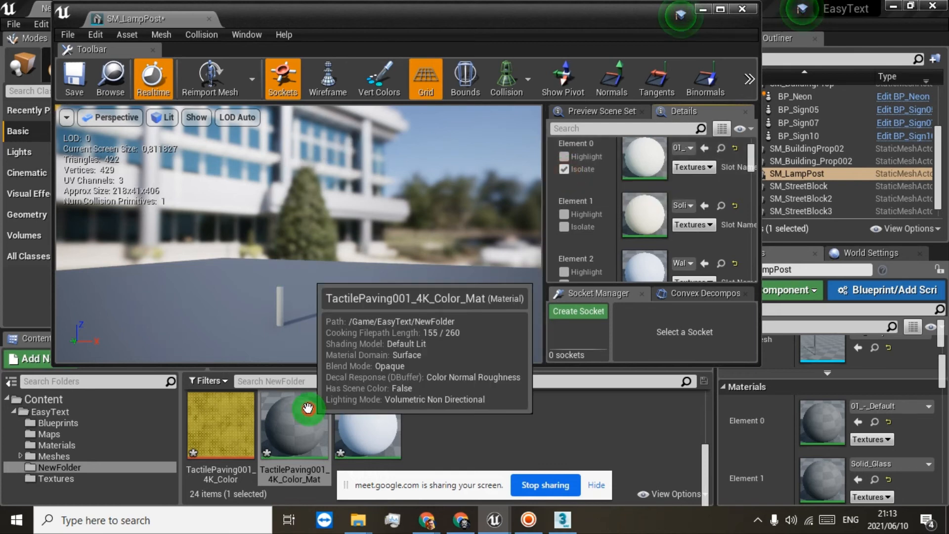
drag(308, 408, 643, 157)
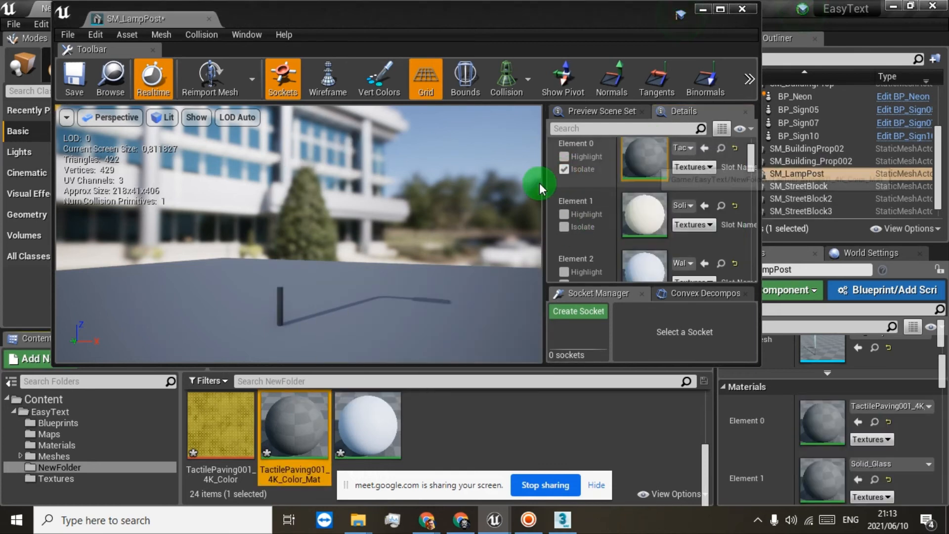
click(566, 170)
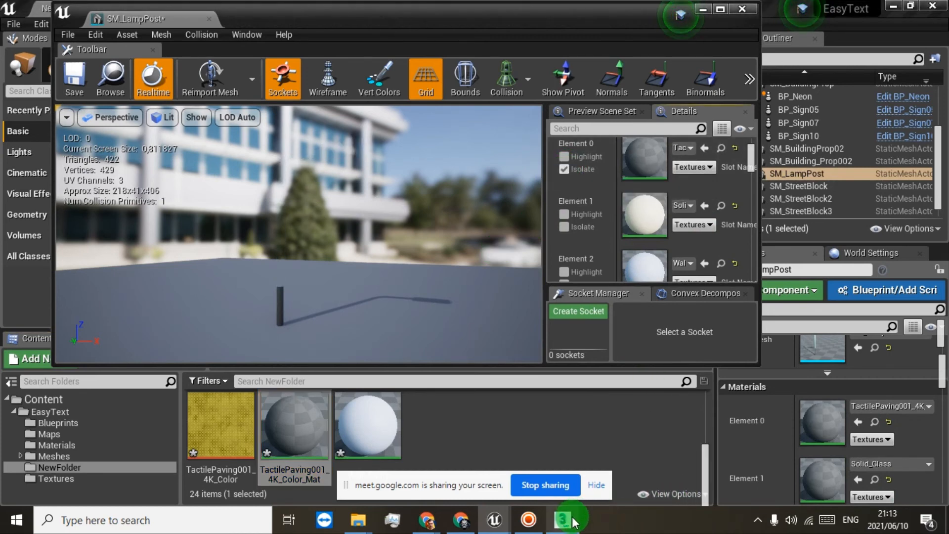
click(564, 170)
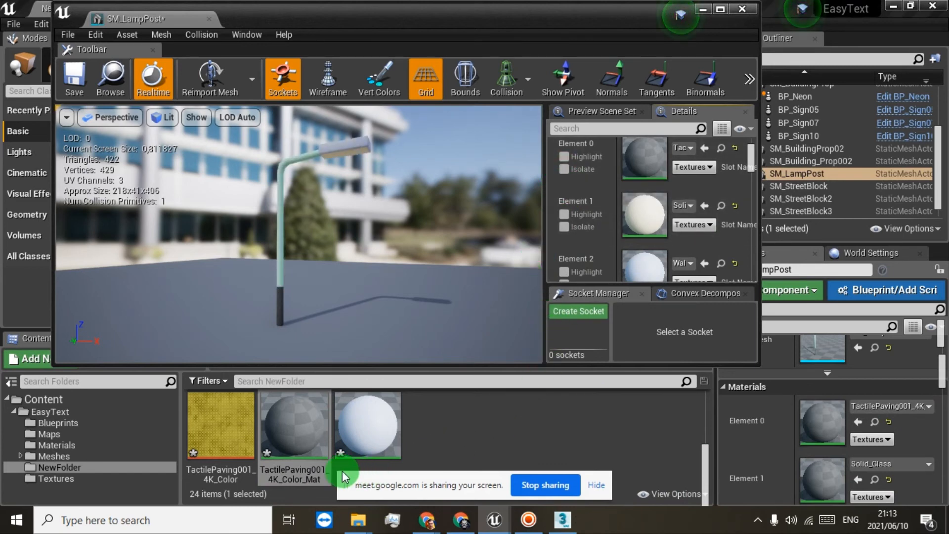
Open the project's Materials folder and pick out the M_MetalBase material for the lamp post.
click(55, 444)
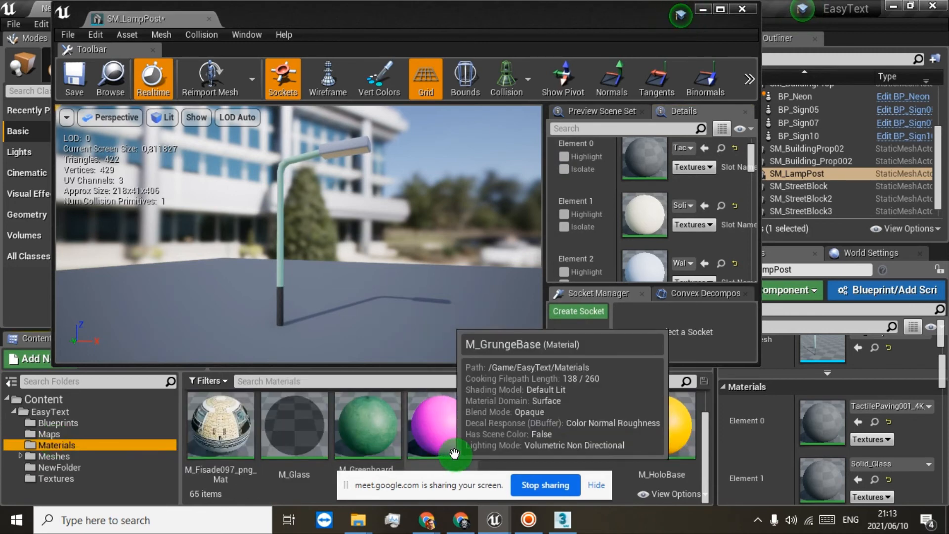
scroll(520, 434, down, 5)
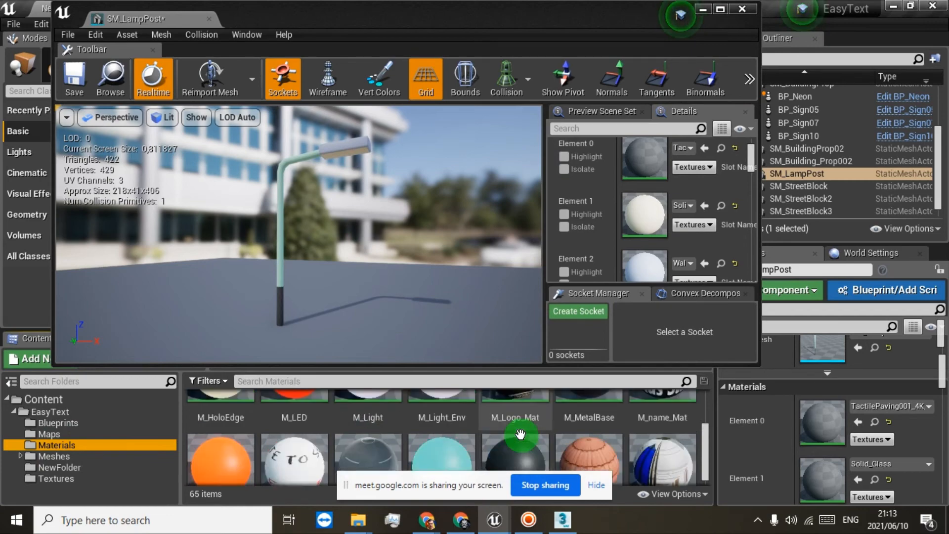
scroll(568, 421, up, 3)
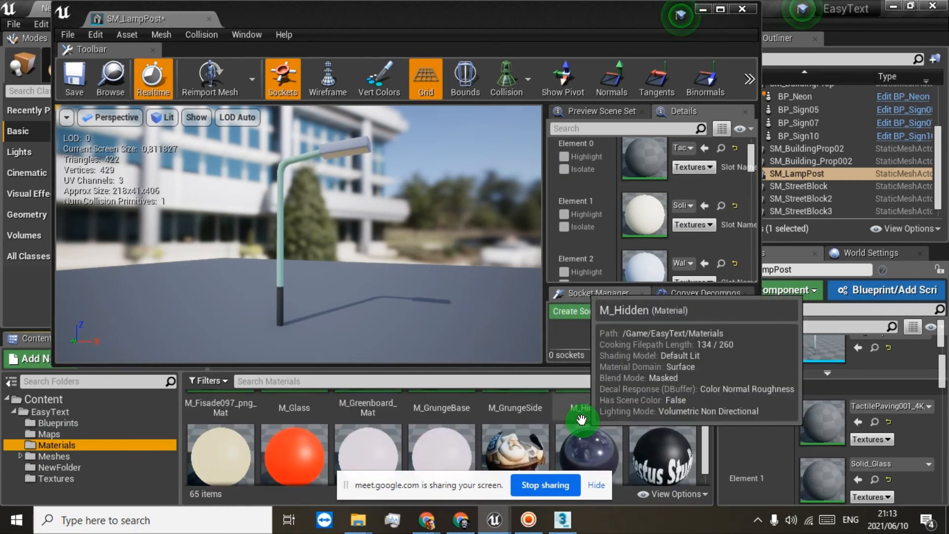
drag(574, 449, 596, 439)
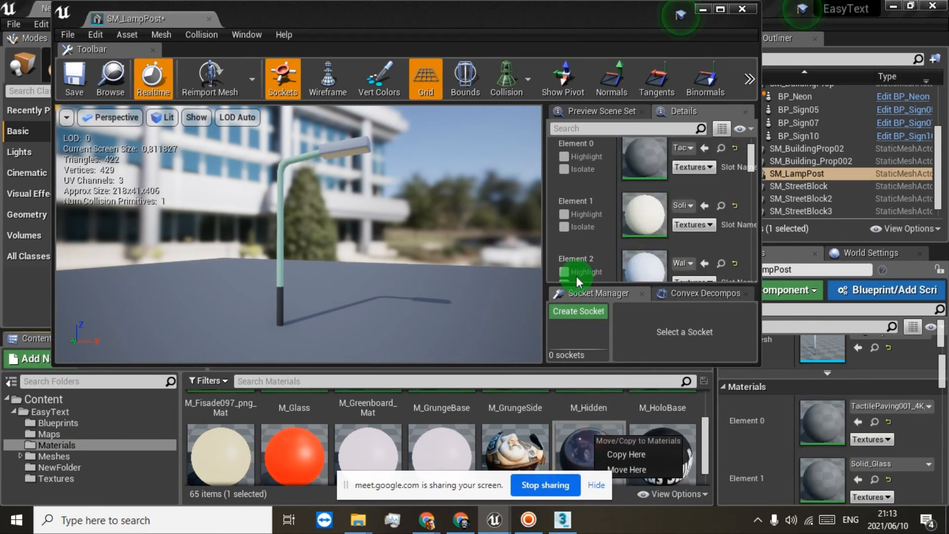
Isolate Elements 1 and 2 in turn in the preview to examine which lamp post parts each one covers.
click(565, 228)
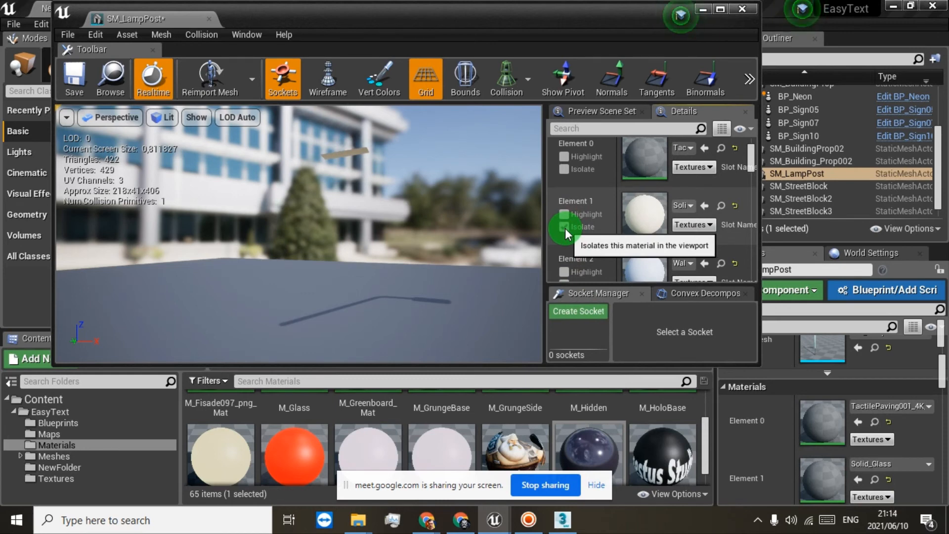
click(565, 227)
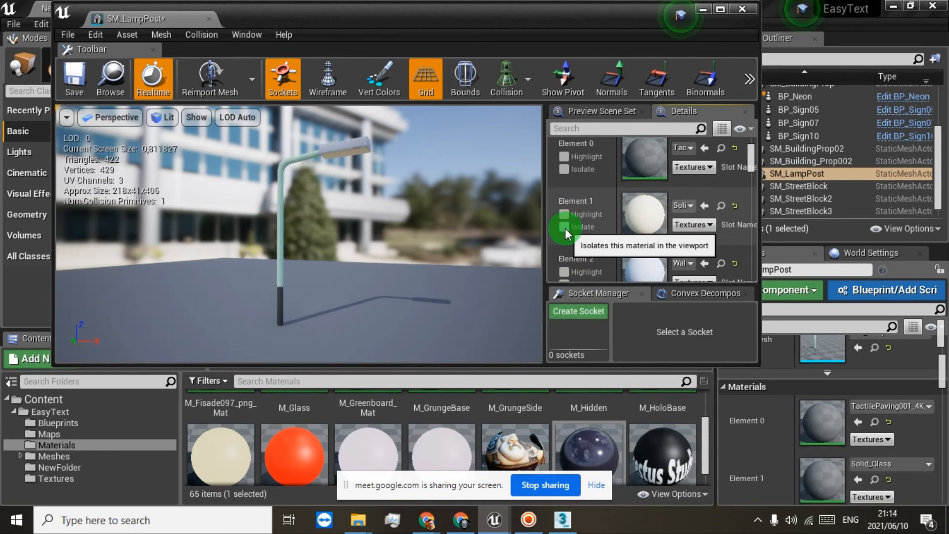
scroll(565, 228, down, 1)
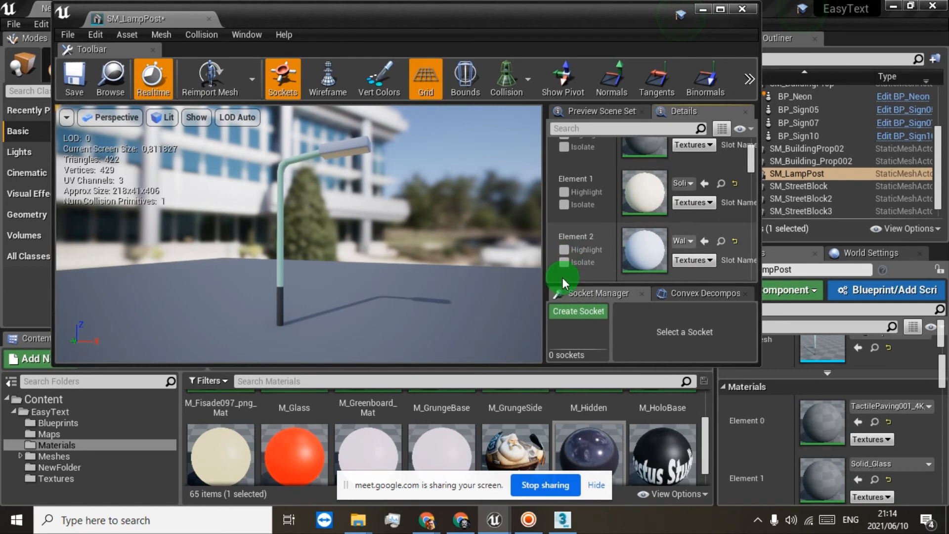
click(565, 263)
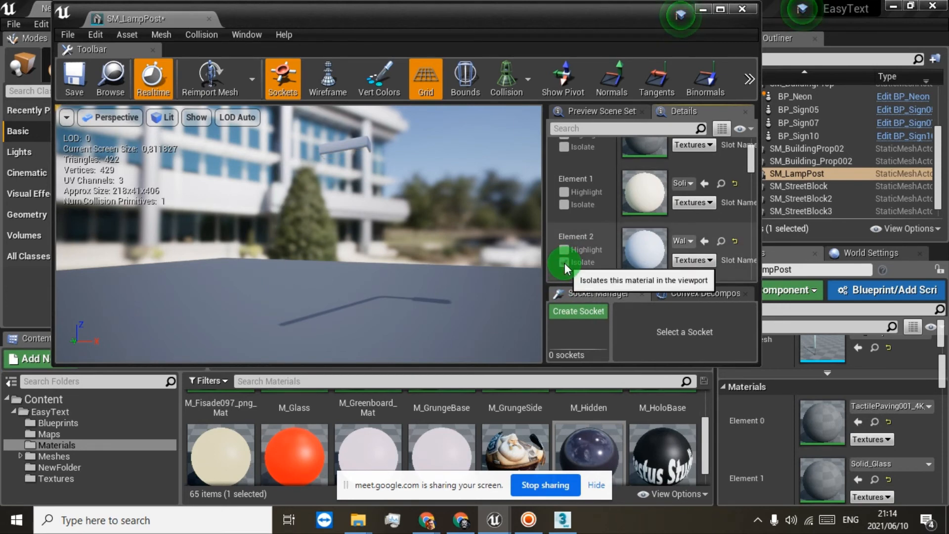
click(564, 263)
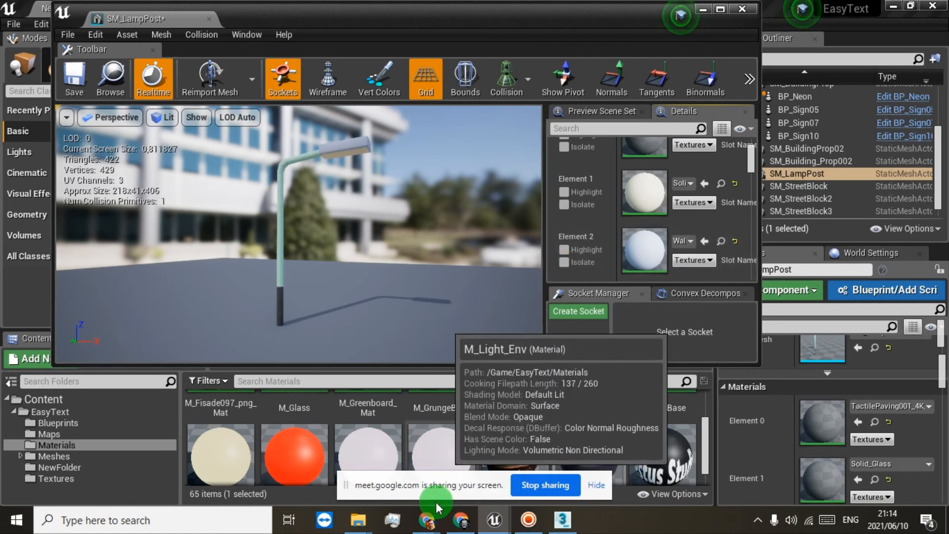
mouse_move(431, 519)
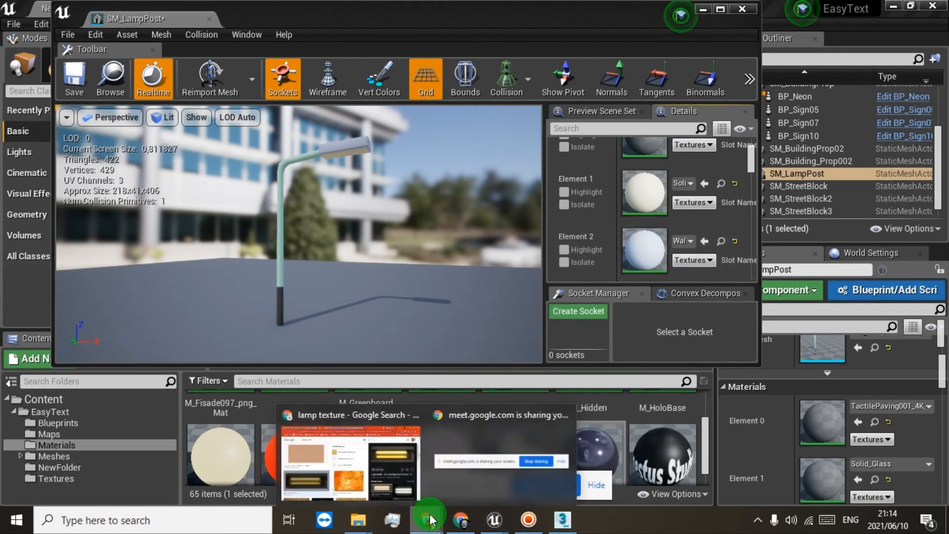
mouse_move(390, 457)
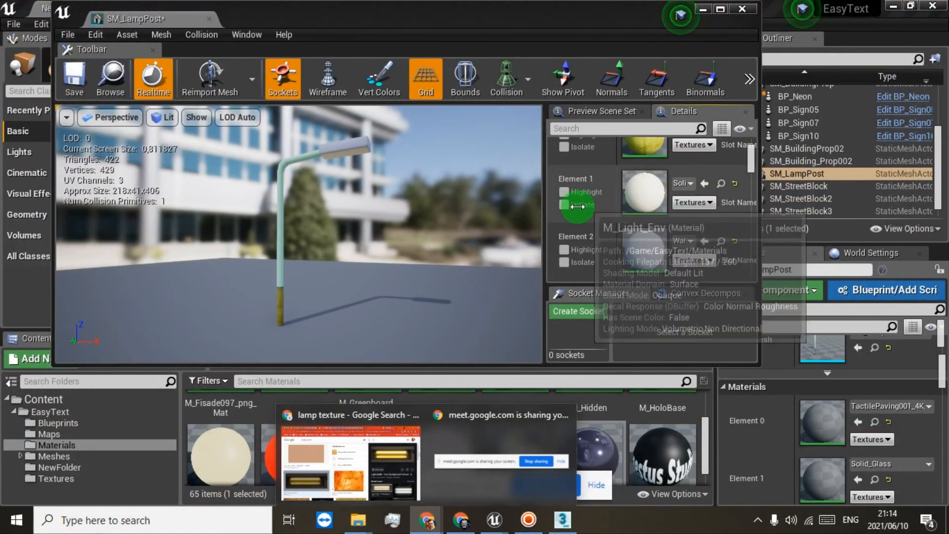
click(567, 208)
click(566, 209)
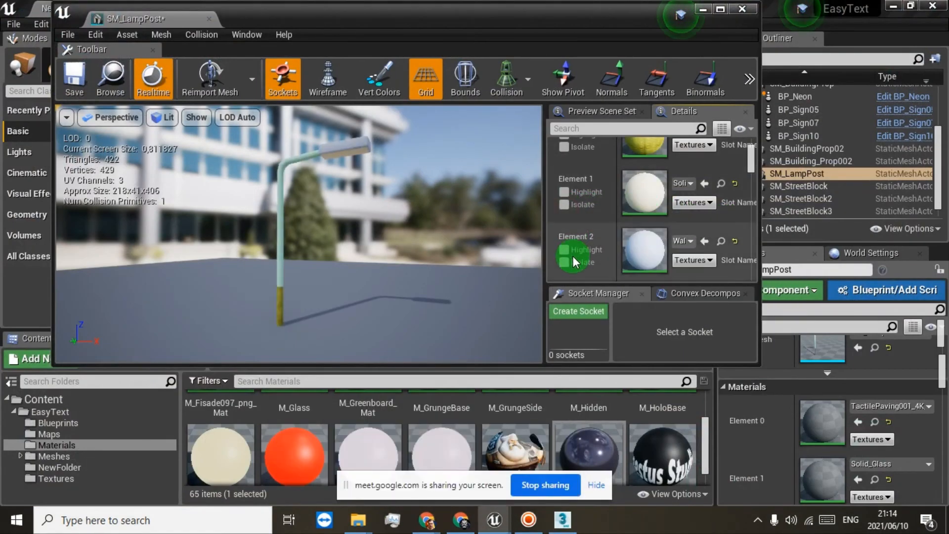
click(571, 261)
click(571, 261)
Assign the M_MetalBase material to Element 3 of the SM_LampPost mesh.
scroll(571, 261, down, 2)
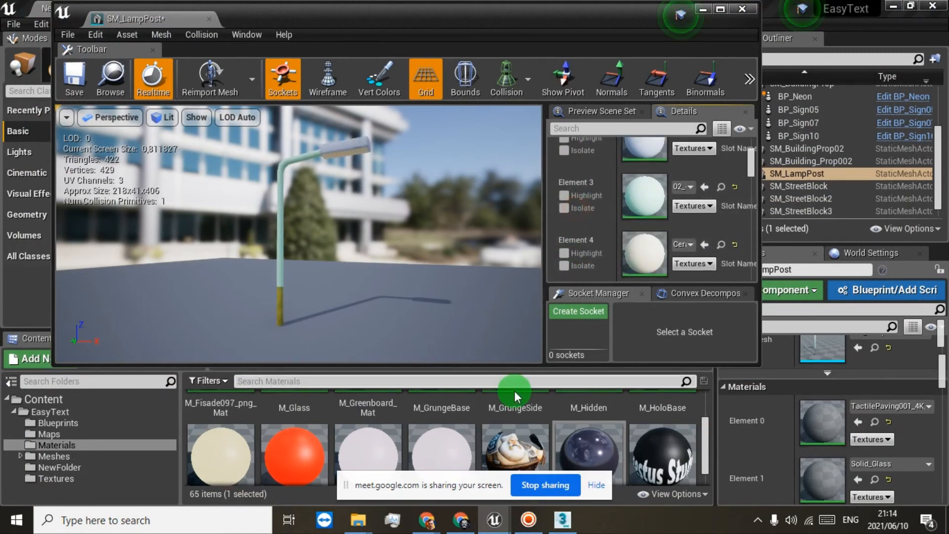
click(597, 371)
drag(597, 372, 645, 198)
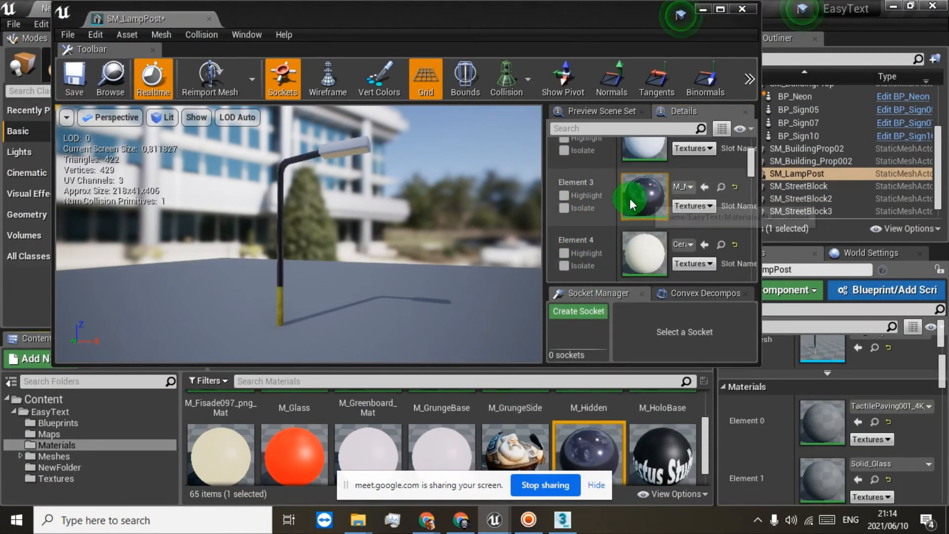
Look through the Materials folder for suitable lamp materials and check which part Element 4 covers by isolating it briefly.
scroll(605, 428, down, 6)
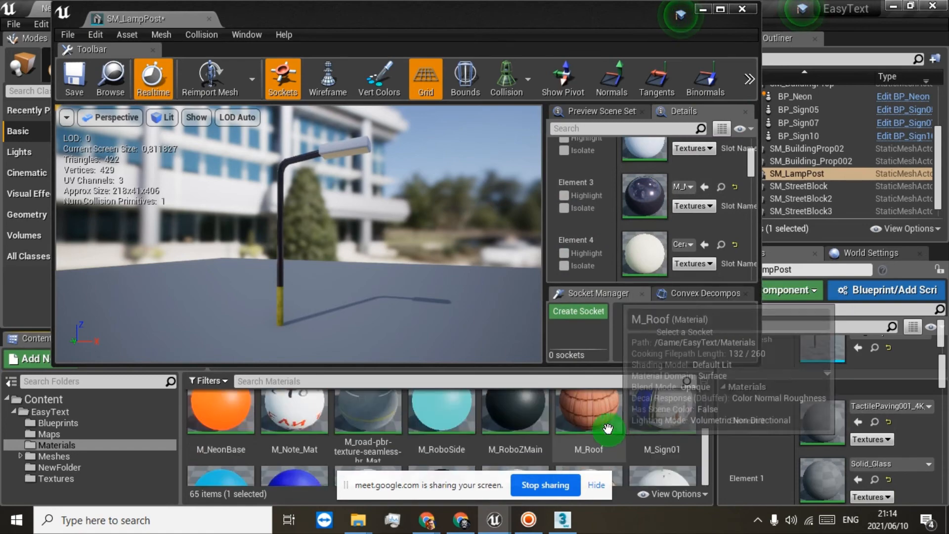
scroll(605, 428, down, 5)
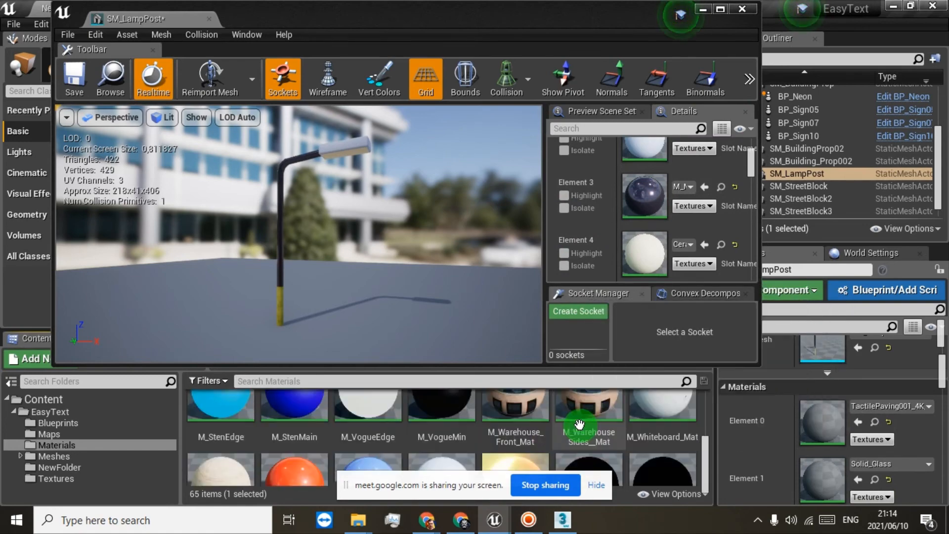
scroll(579, 424, down, 3)
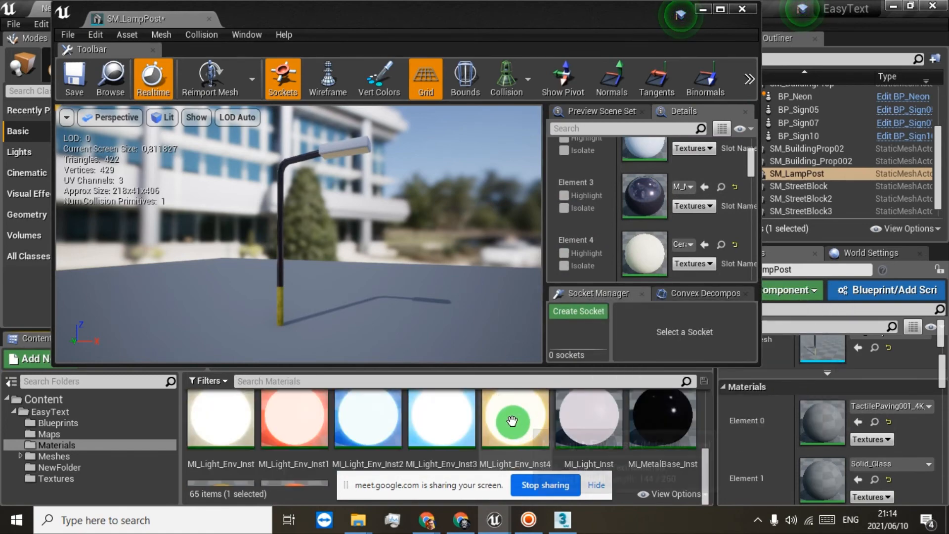
scroll(610, 206, down, 2)
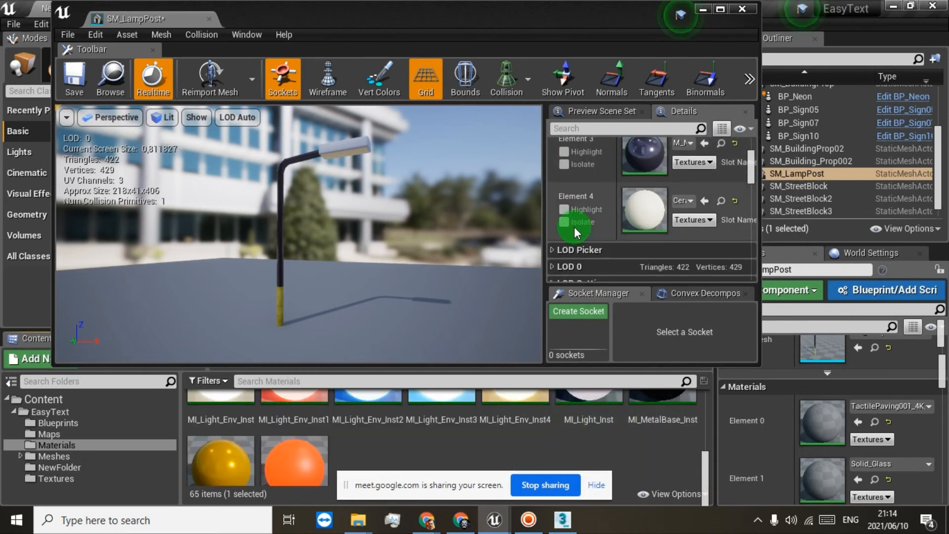
click(570, 224)
click(570, 223)
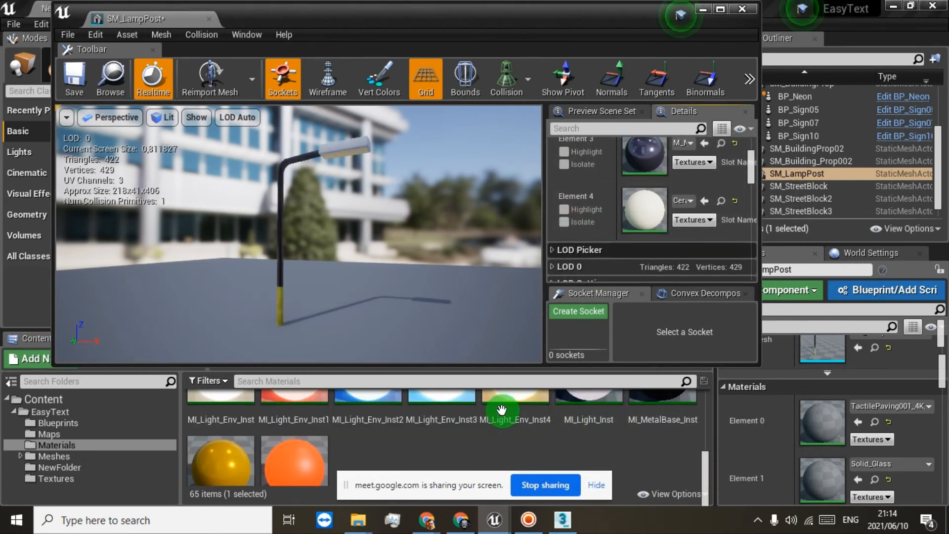
scroll(573, 435, up, 10)
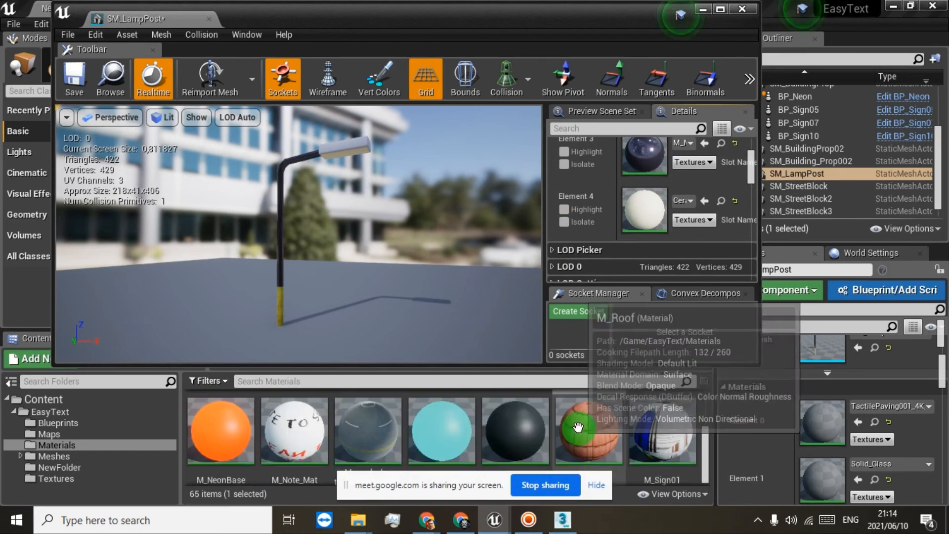
scroll(580, 426, up, 5)
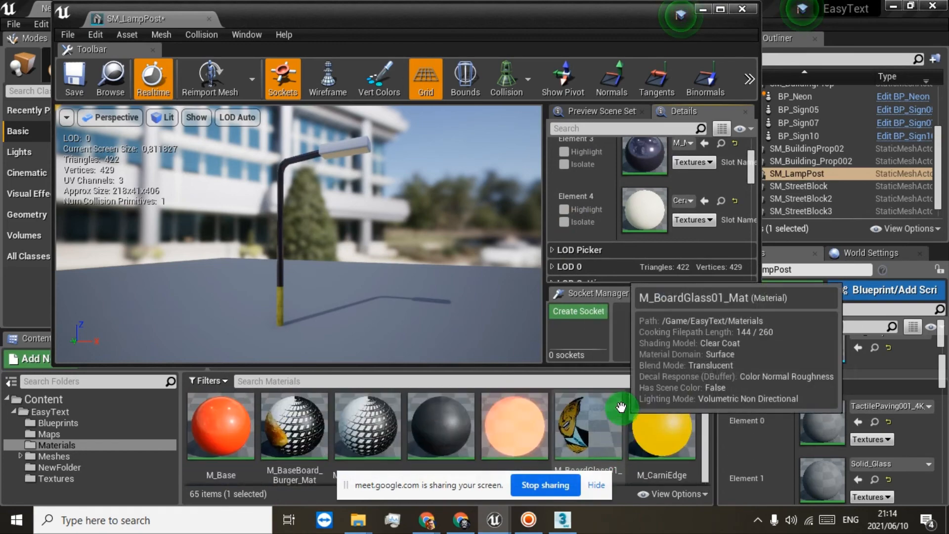
scroll(602, 191, up, 4)
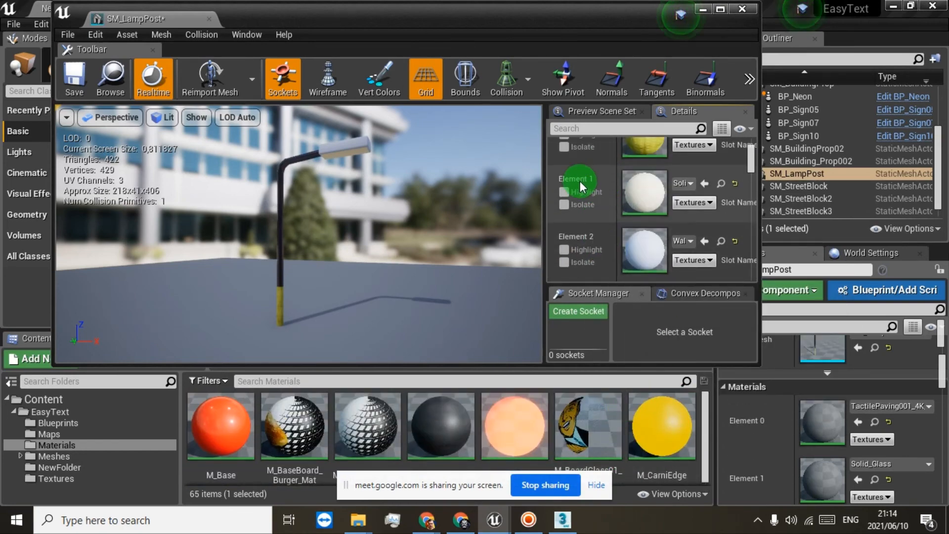
Check the part covered by Element 1 in isolation and assign the MI_Light_Env_Inst material to it.
click(571, 203)
click(568, 206)
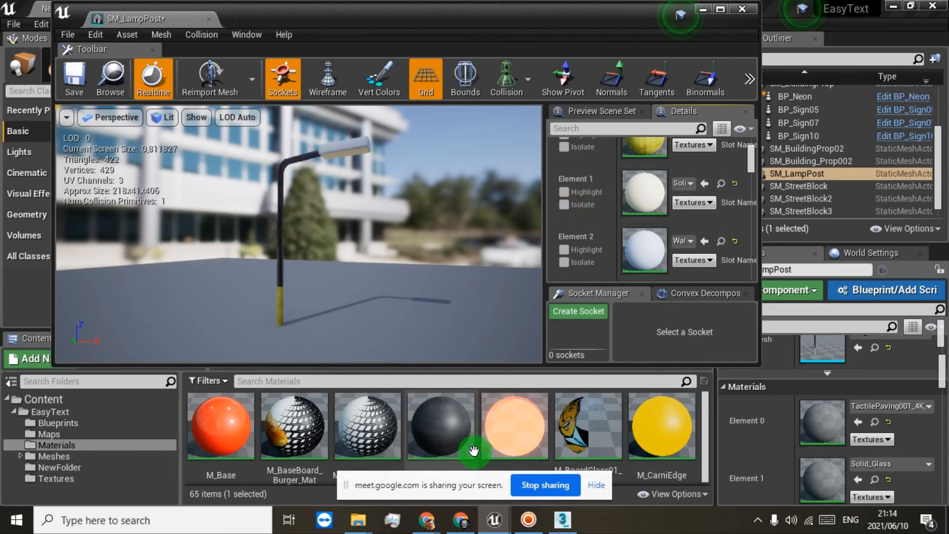
scroll(480, 430, down, 2)
scroll(480, 430, down, 5)
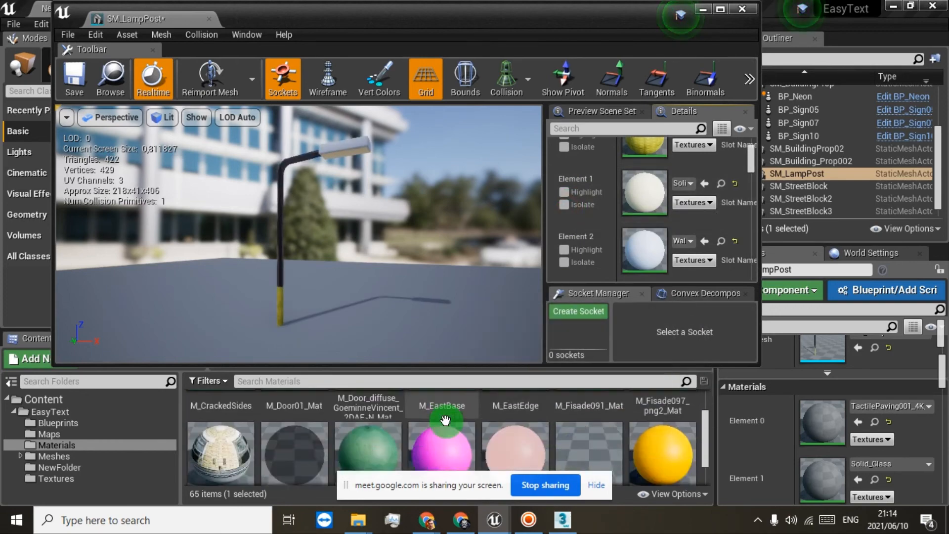
scroll(423, 420, down, 8)
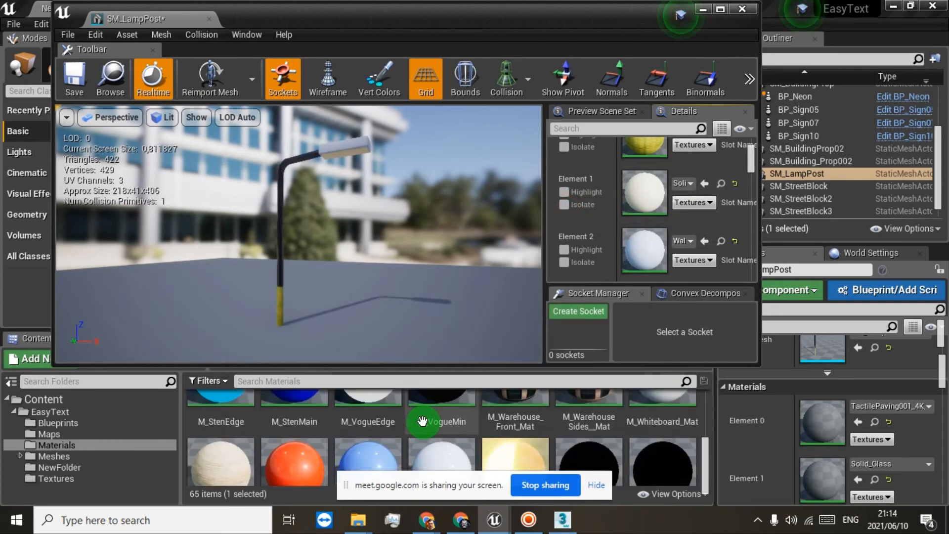
scroll(423, 420, down, 2)
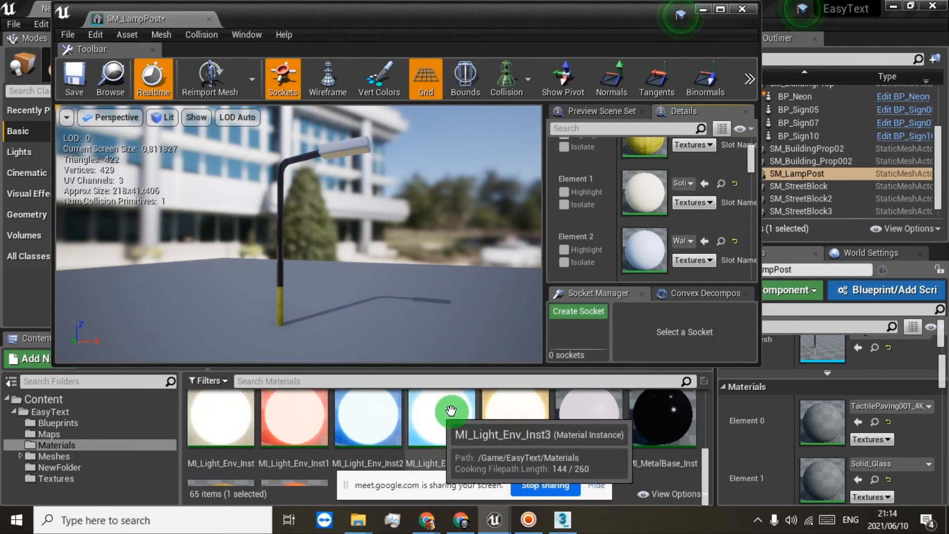
drag(230, 418, 627, 181)
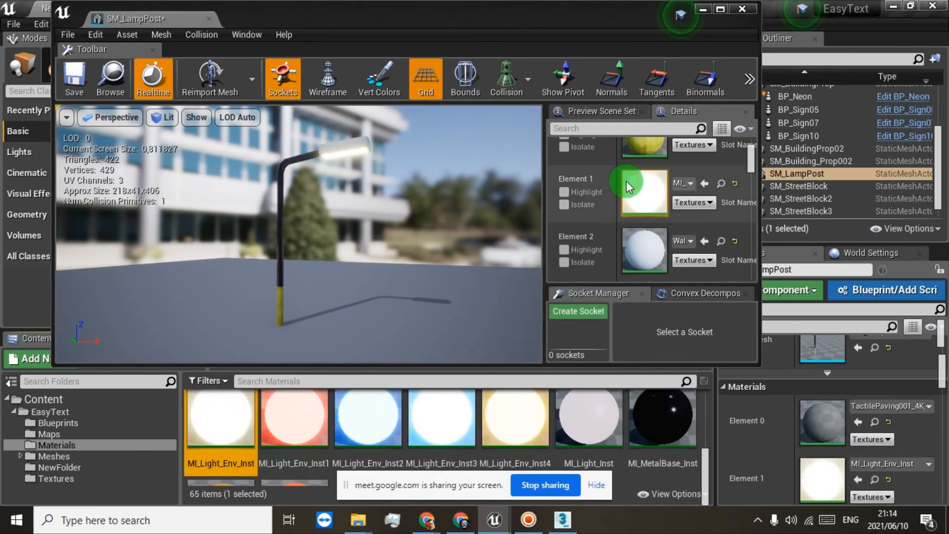
Check the part covered by Element 2 in isolation and assign the MI_MetalBase_Inst1 material to it.
click(564, 261)
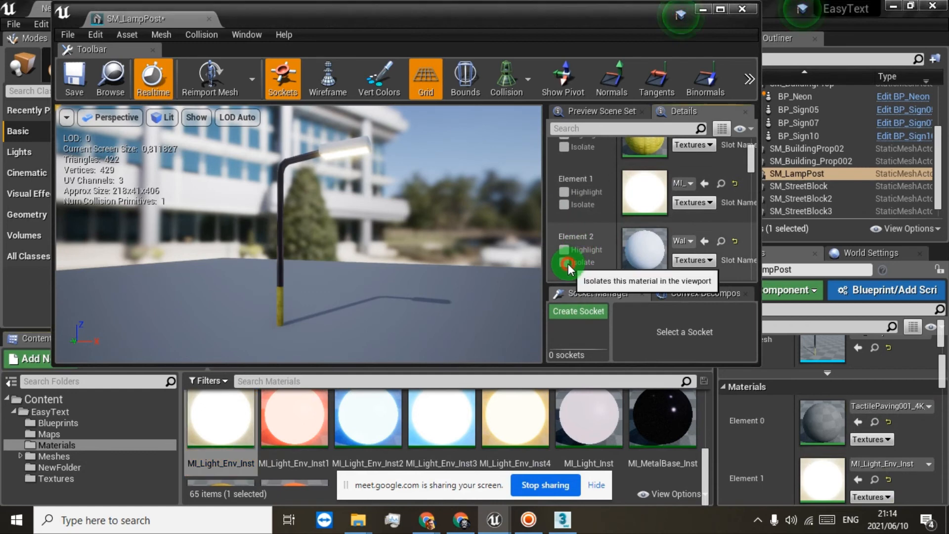
click(567, 263)
scroll(572, 415, down, 5)
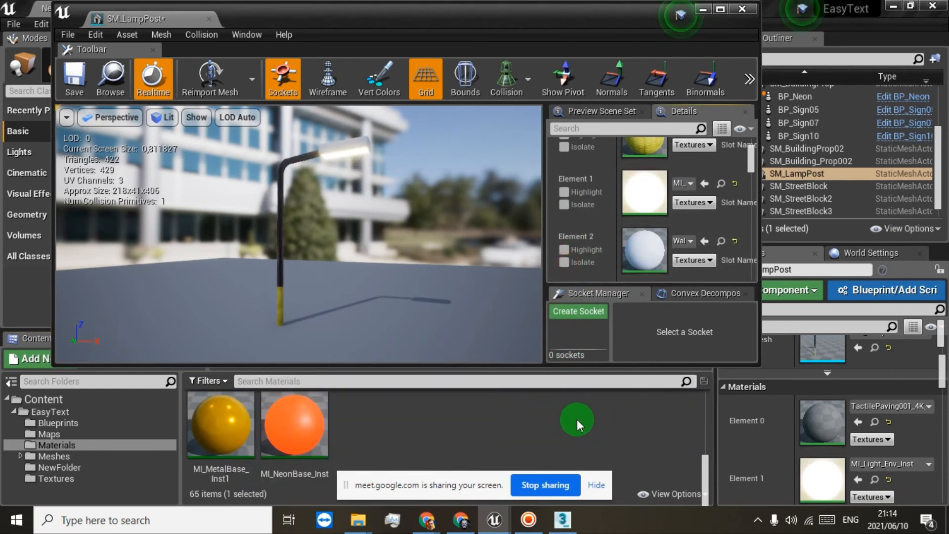
drag(221, 415, 673, 250)
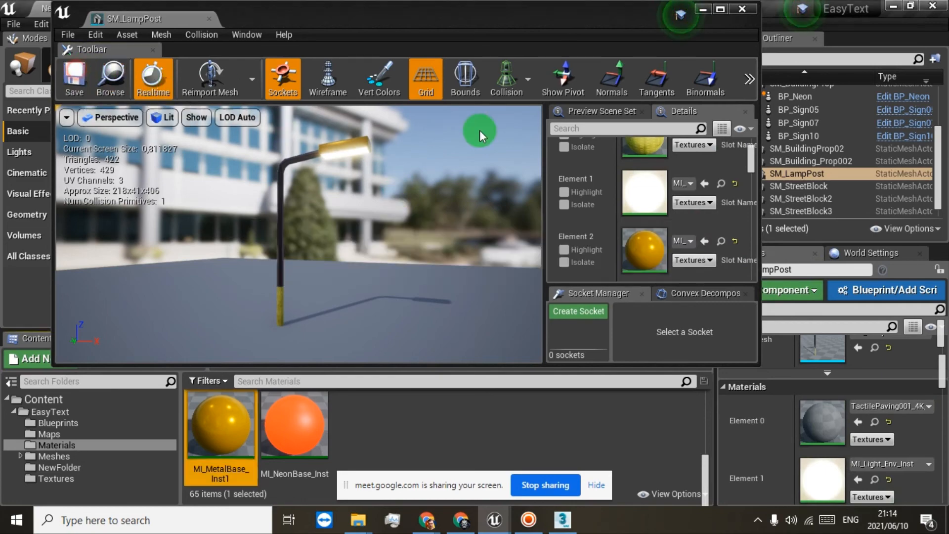
Return to the NeonExample level and examine the textured SM_LampPost from close up and from across the street.
scroll(668, 162, up, 3)
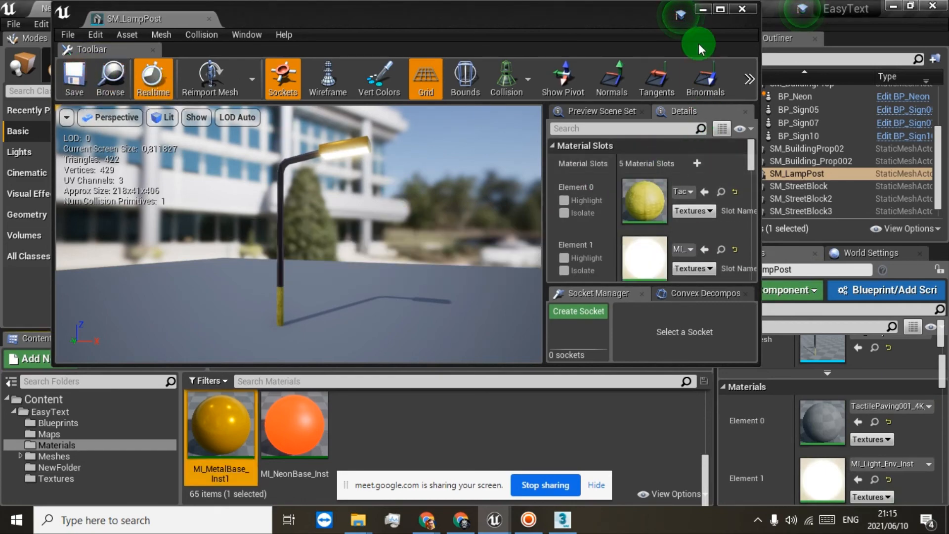
click(703, 10)
right_drag(559, 211, 621, 67)
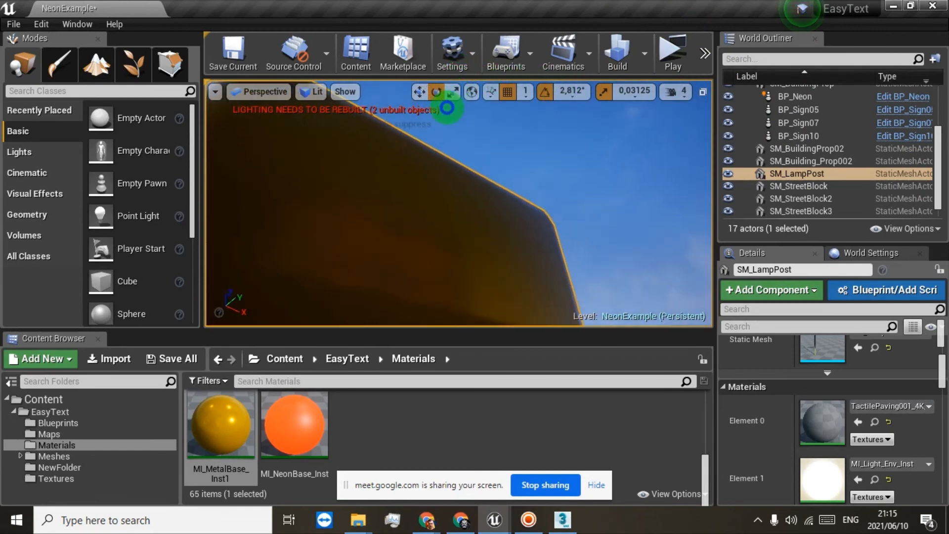
right_drag(412, 85, 467, 216)
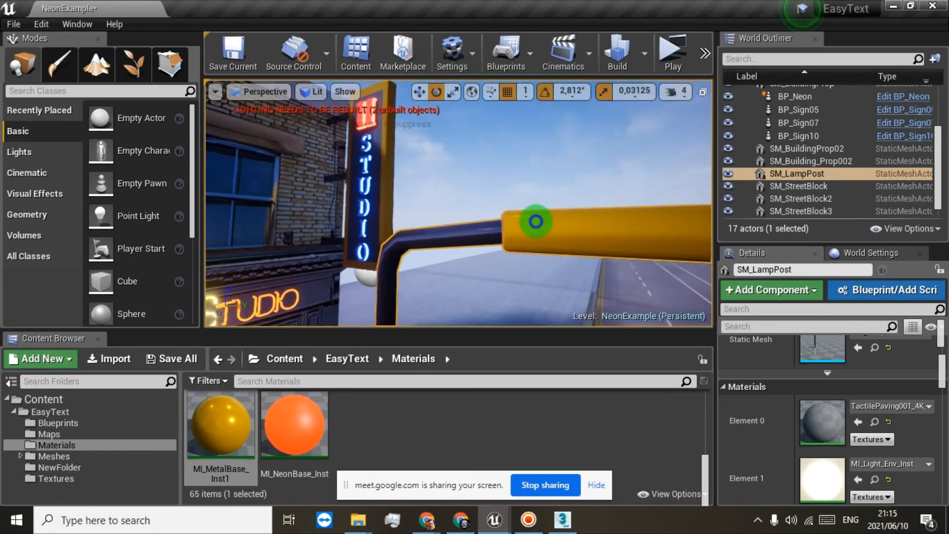
right_drag(649, 280, 378, 313)
key(s)
key(w)
key(s)
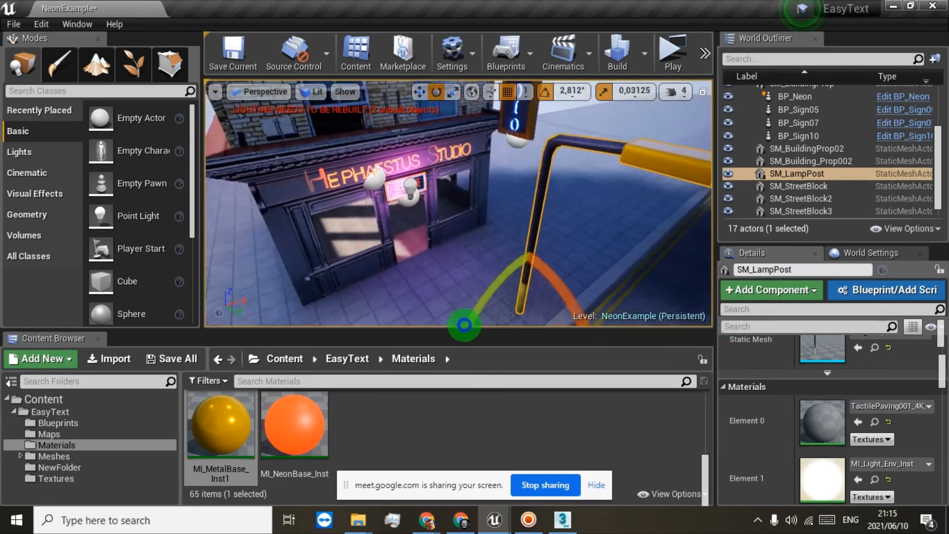
right_drag(463, 324, 560, 211)
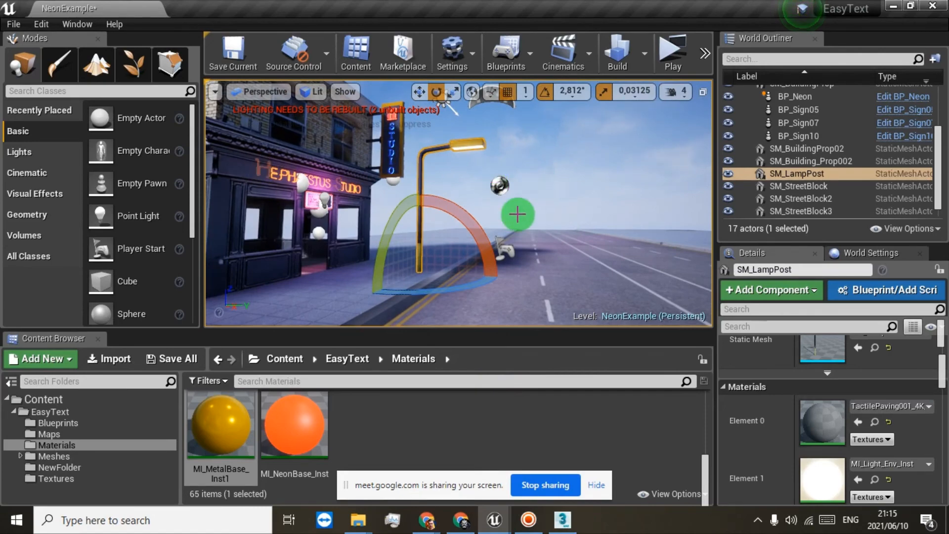
Switch to 3ds Max, close the Material Editor and delete the lamp post object Cylinder001 from the scene.
click(888, 6)
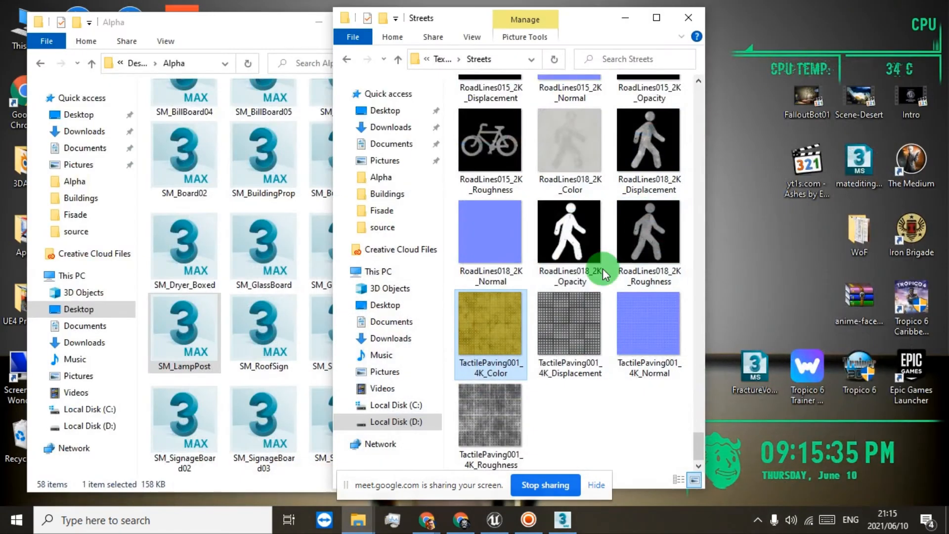
click(560, 520)
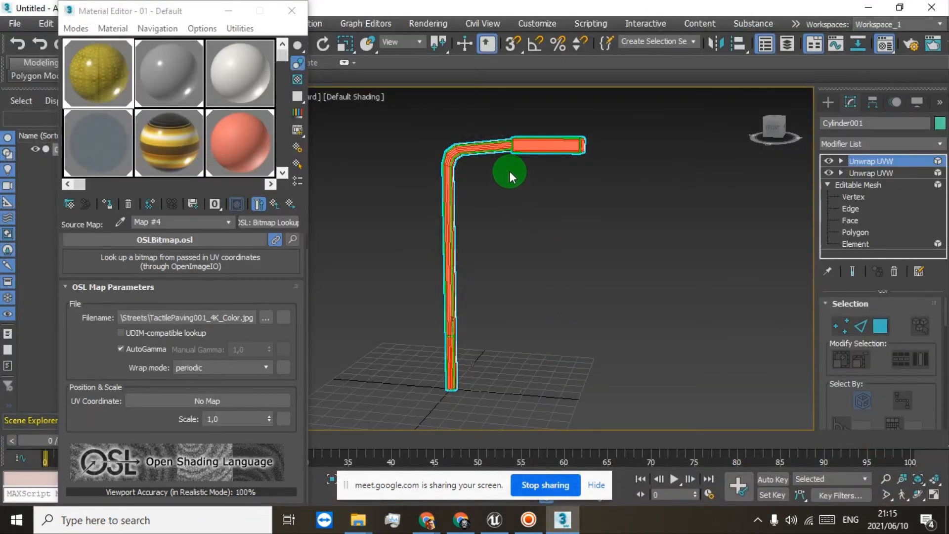
drag(775, 131, 513, 135)
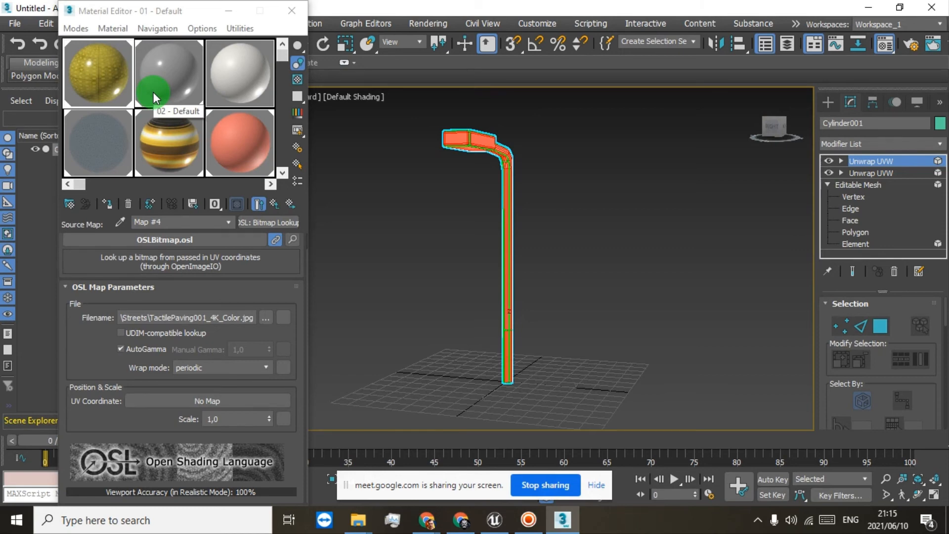
click(291, 11)
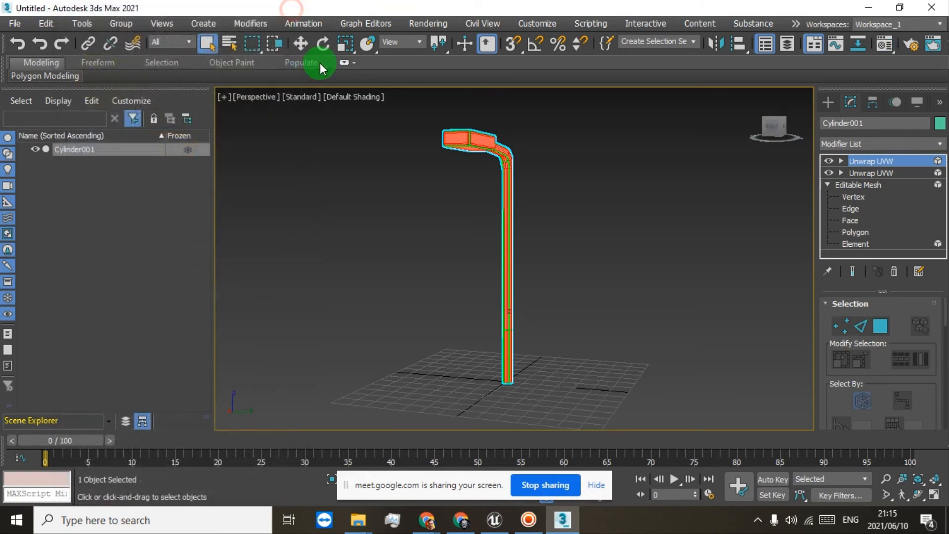
right_click(87, 150)
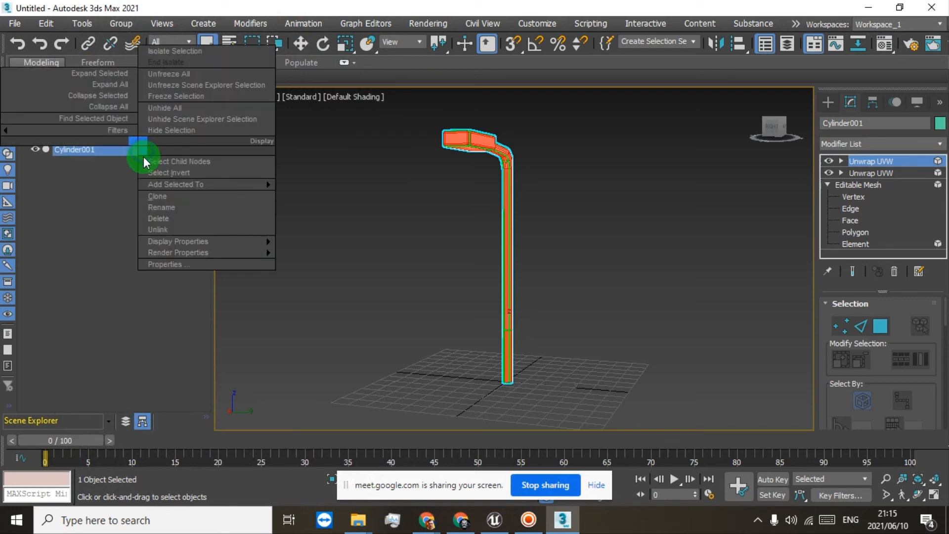
click(158, 218)
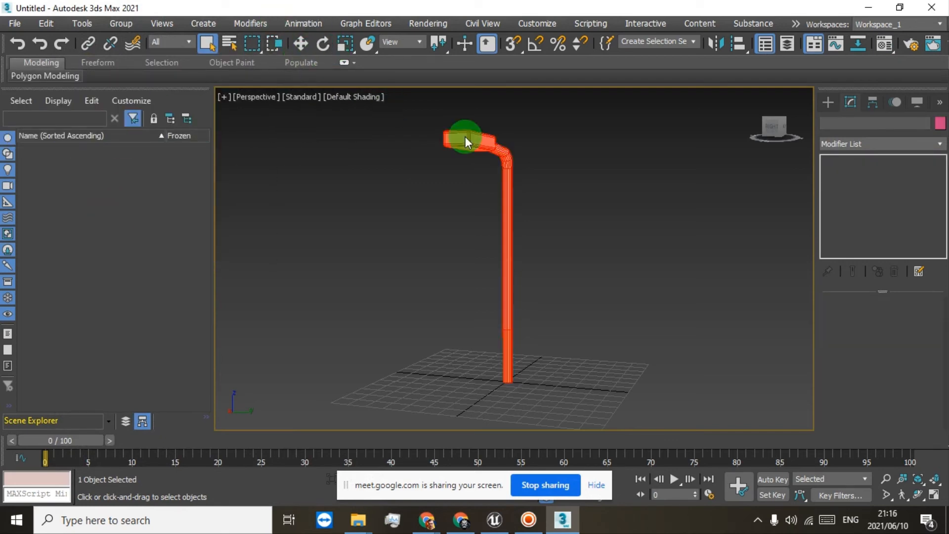
click(540, 176)
Create a box near the grid centre, about 29.8 long, 40.2 wide and 18.2 high.
click(827, 102)
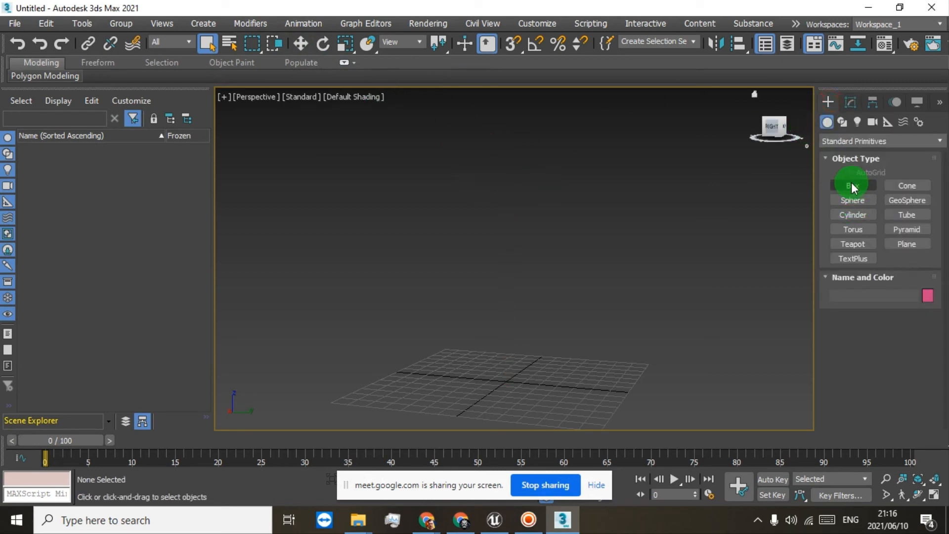
click(836, 187)
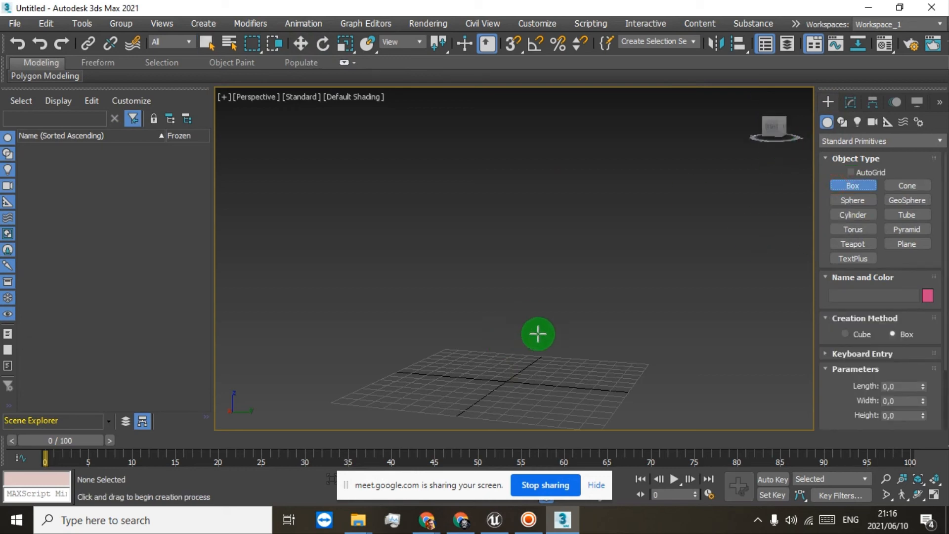
middle_drag(538, 333, 692, 186)
drag(775, 129, 784, 159)
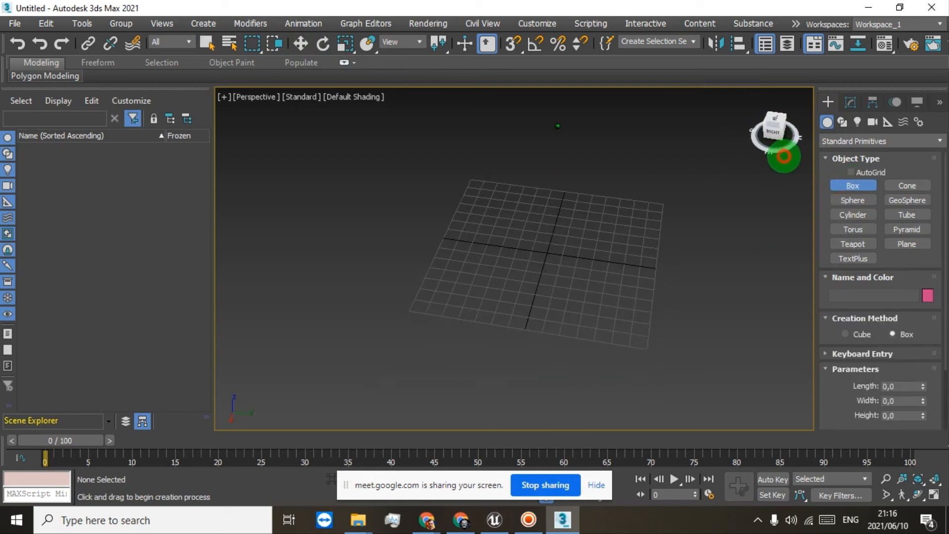
mouse_move(530, 230)
mouse_down()
mouse_move(572, 290)
mouse_move(564, 274)
mouse_up()
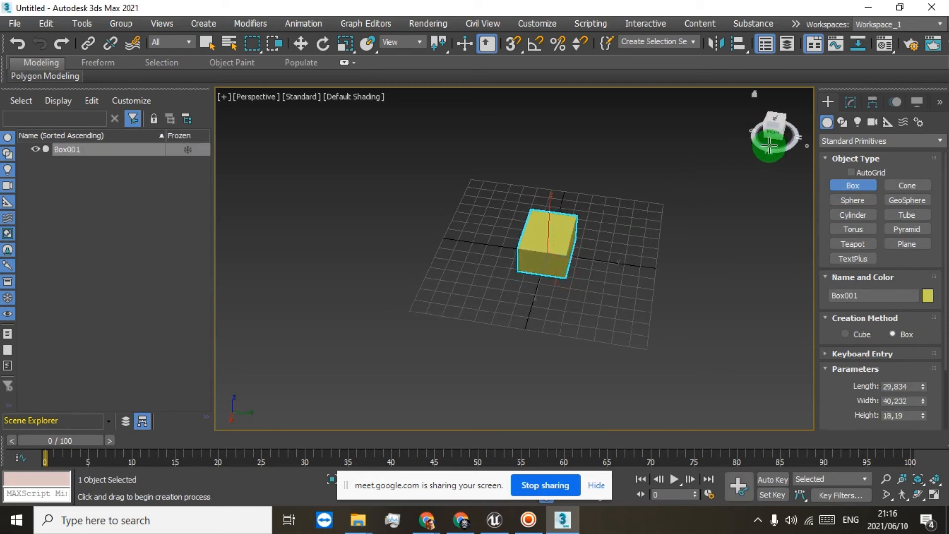
Create a second, smaller box beside the first, about 20.2 long, 27.8 wide and 15.7 high.
drag(770, 143, 746, 118)
scroll(635, 275, up, 4)
scroll(520, 291, down, 4)
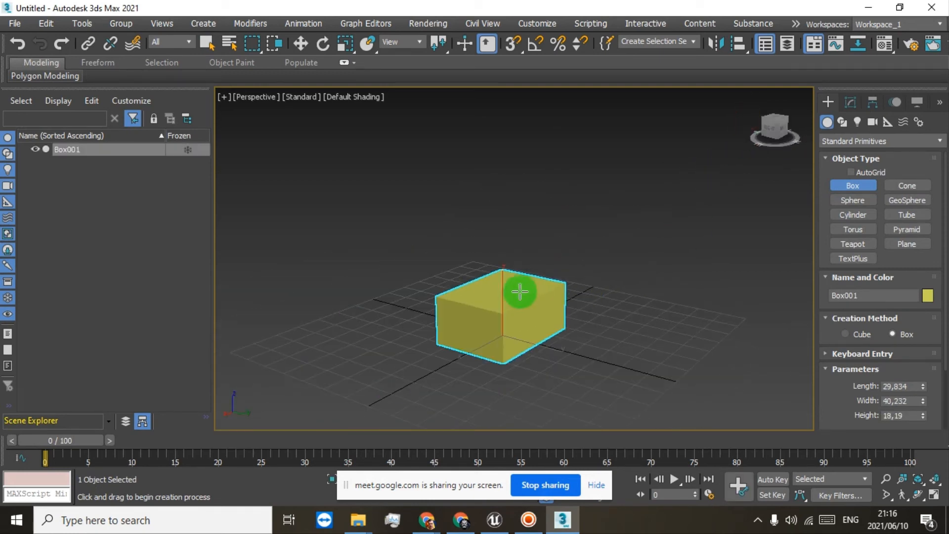
drag(572, 366, 657, 350)
right_click(626, 309)
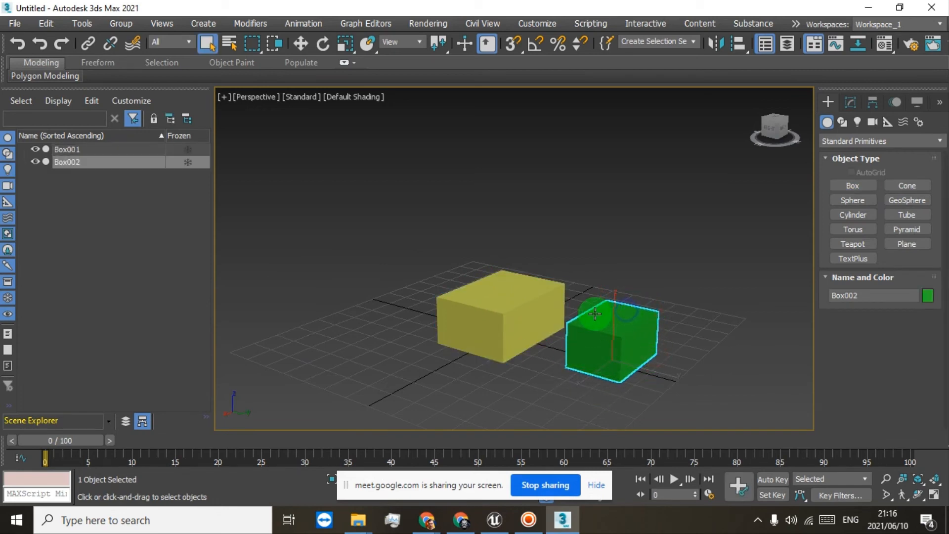
Clone the smaller green box as a Copy named Box003.
click(300, 43)
middle_drag(443, 205, 605, 196)
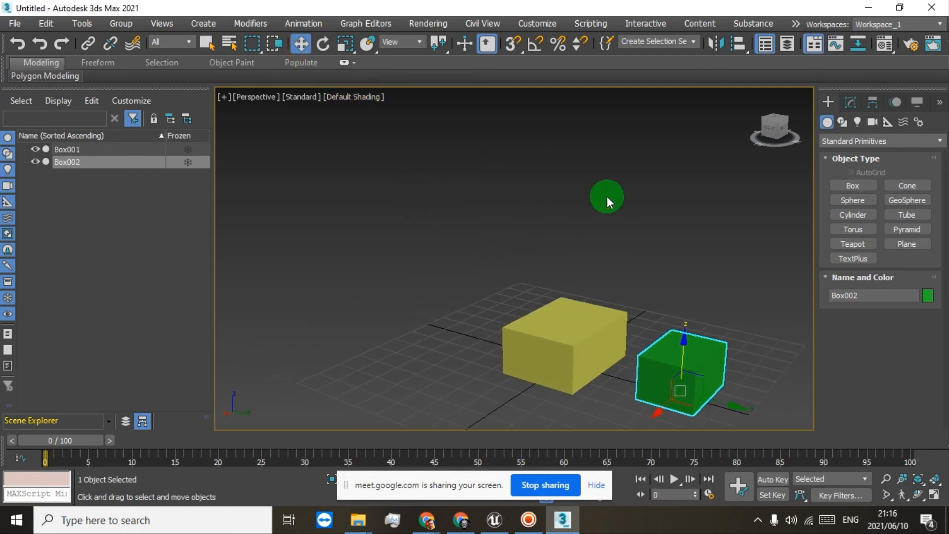
drag(768, 125, 577, 342)
right_click(463, 348)
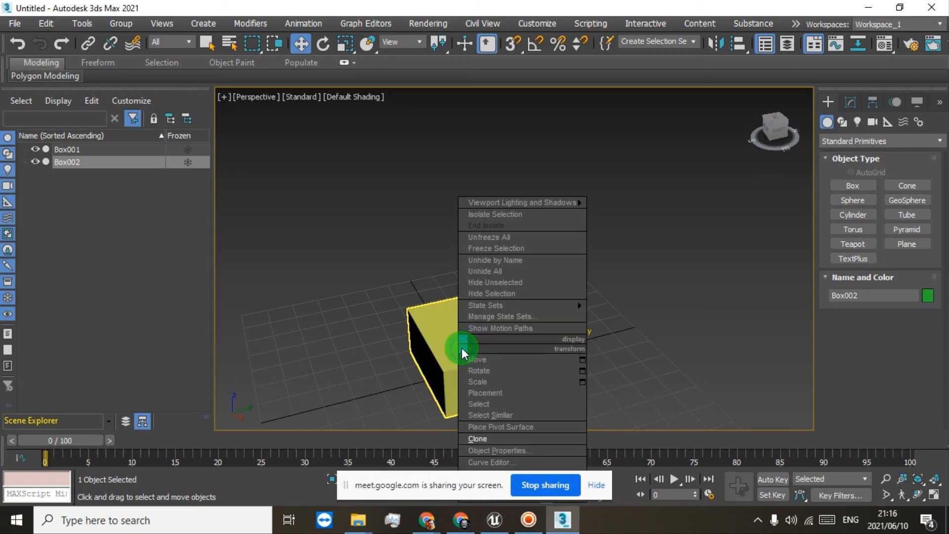
click(477, 438)
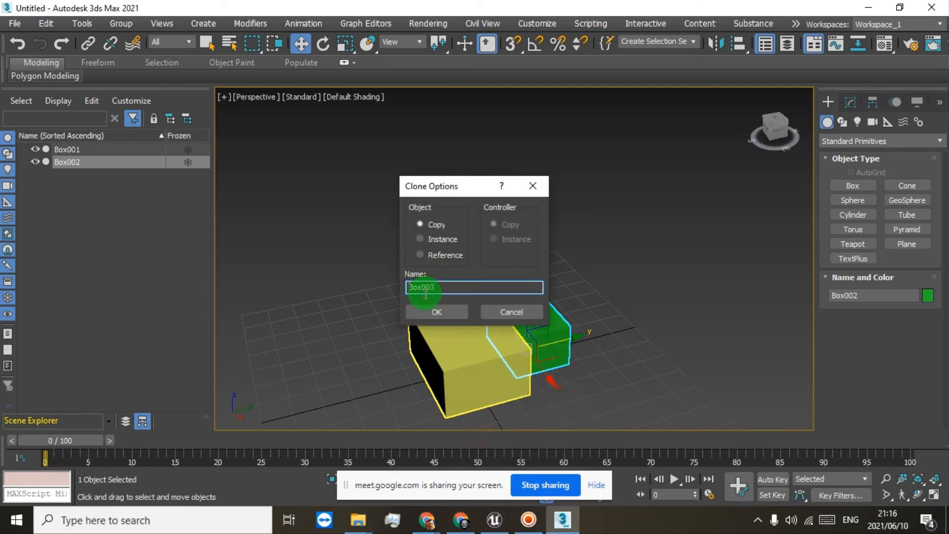
click(425, 312)
Raise the large yellow box slightly and move the cloned green box to its opposite side.
click(472, 340)
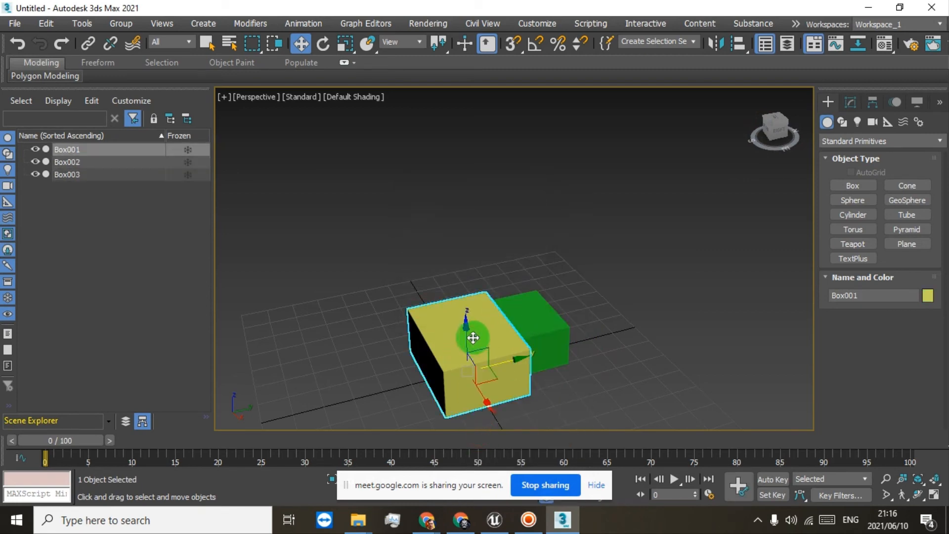
mouse_move(473, 338)
mouse_down()
mouse_move(473, 309)
mouse_move(476, 325)
mouse_up()
click(535, 312)
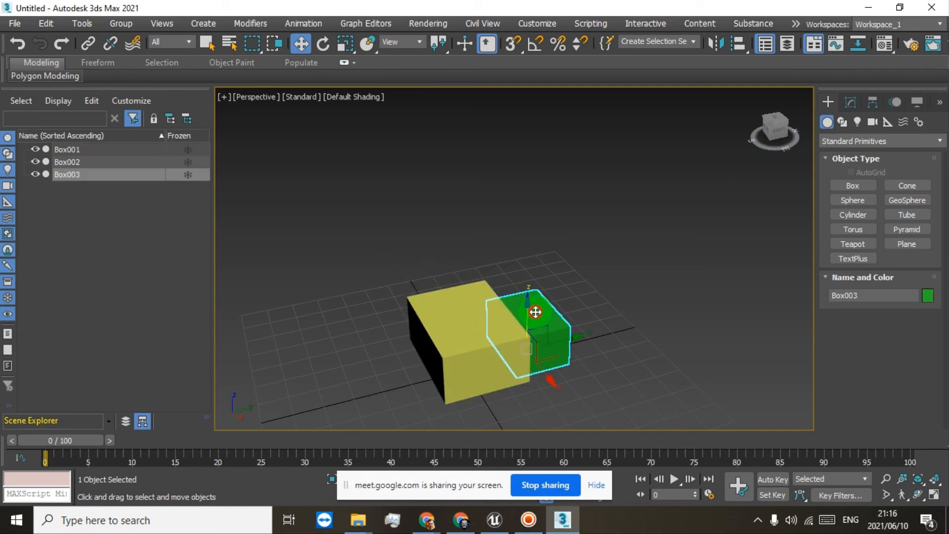
drag(535, 312, 451, 387)
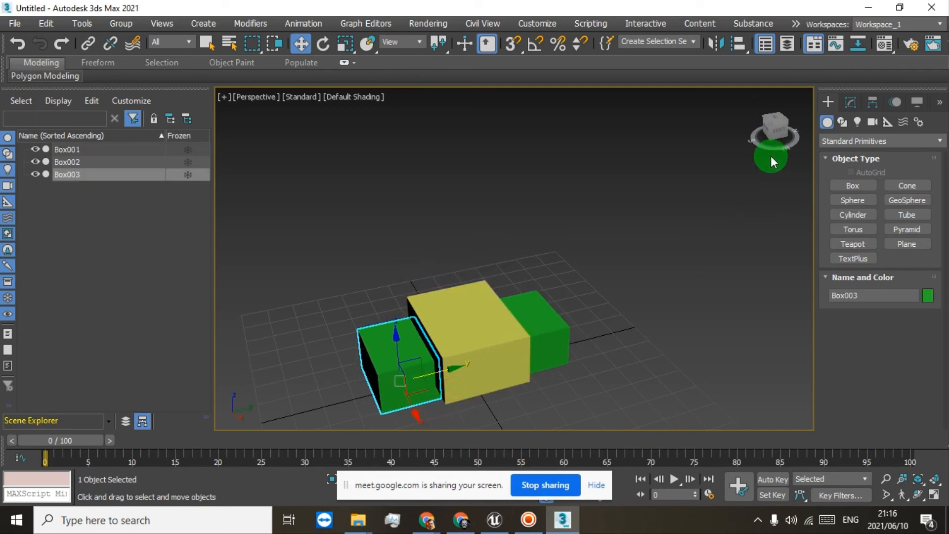
Check the boxes' base parameters and move Box002 slightly along Y so that it overlaps the side of the yellow box.
mouse_move(774, 129)
mouse_down()
mouse_move(684, 123)
mouse_move(692, 102)
mouse_move(701, 120)
mouse_move(785, 114)
mouse_move(733, 127)
mouse_move(688, 123)
mouse_move(774, 129)
mouse_up()
scroll(483, 338, up, 2)
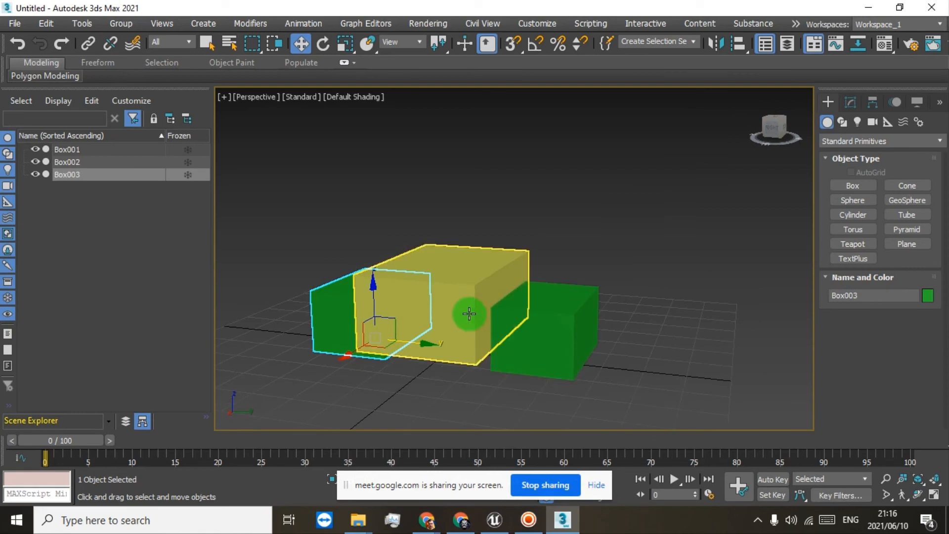
scroll(495, 313, up, 3)
mouse_move(769, 126)
mouse_down()
mouse_move(794, 134)
mouse_move(781, 132)
mouse_up()
scroll(384, 277, down, 3)
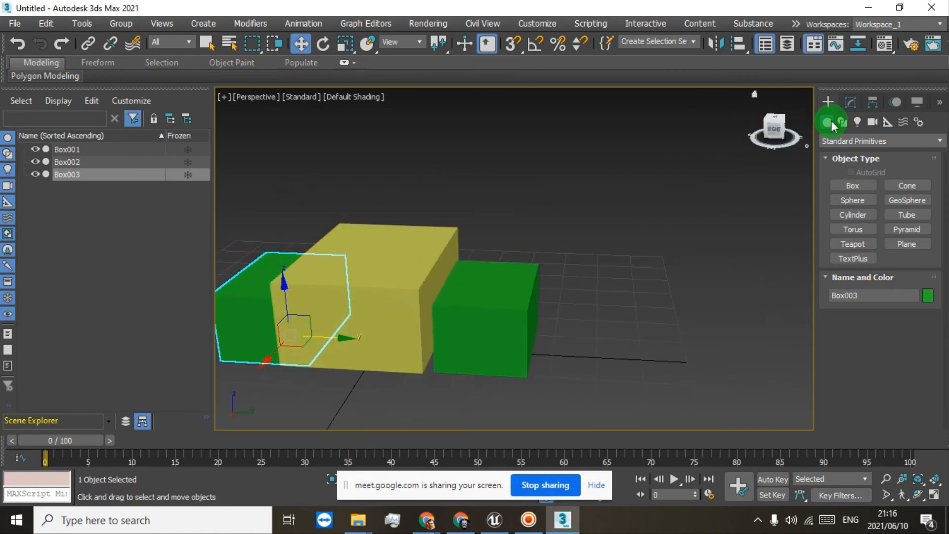
click(849, 103)
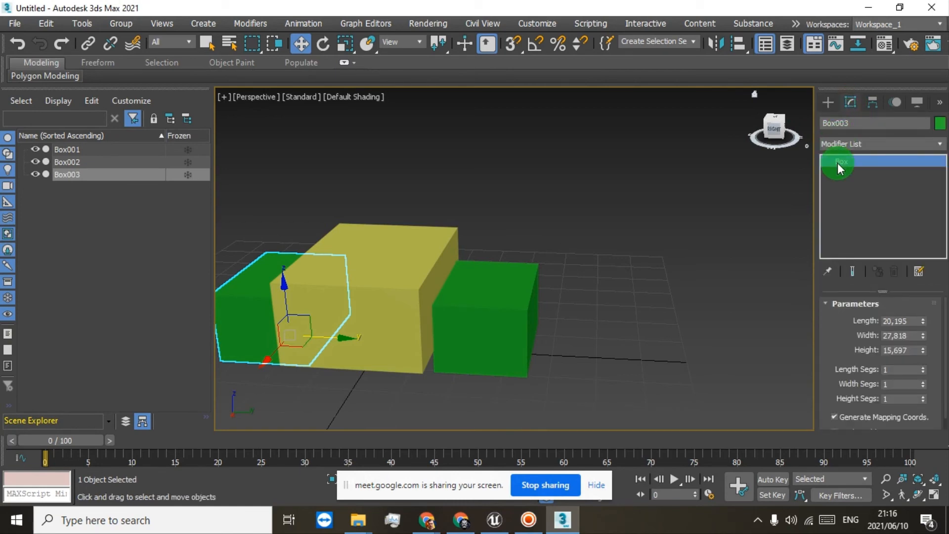
click(388, 272)
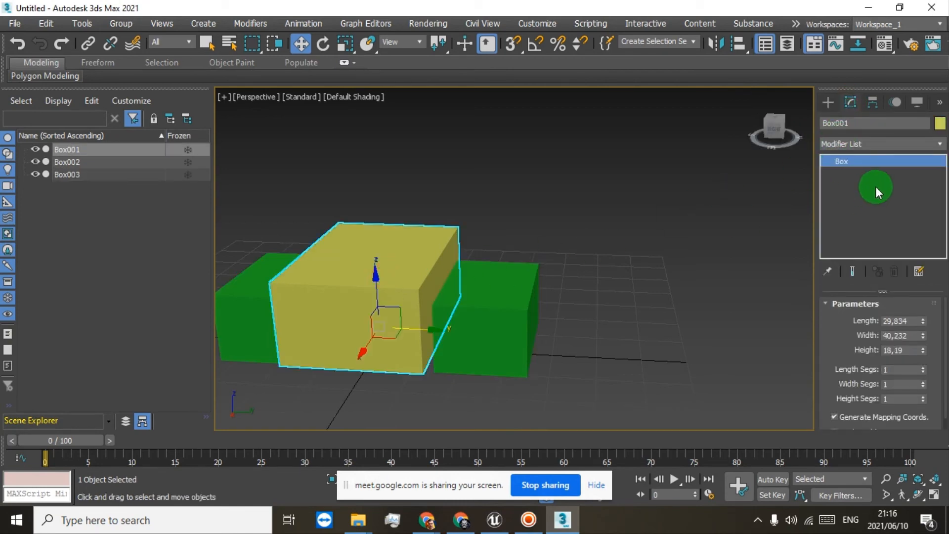
click(526, 262)
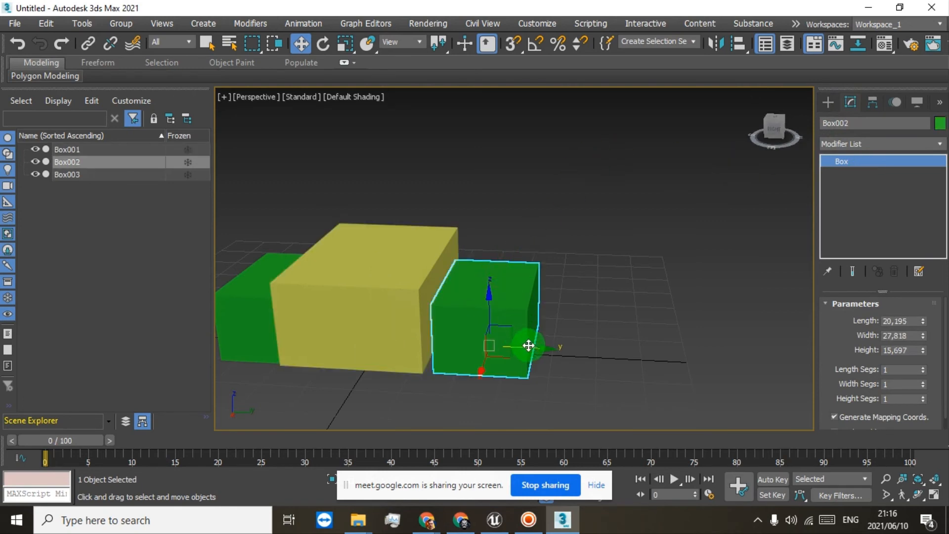
drag(530, 347, 522, 348)
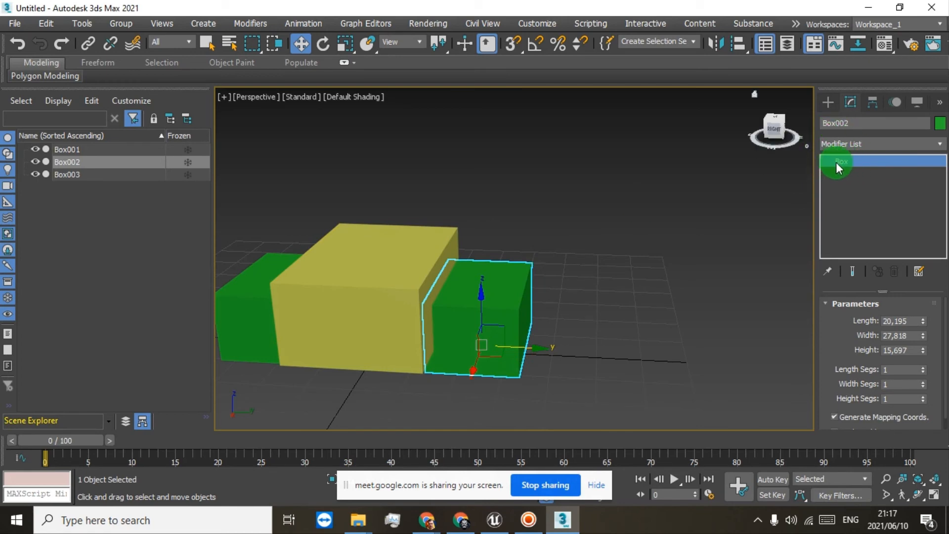
Convert Box002 to an Editable Mesh and enter its Vertex sub-object level.
scroll(497, 304, up, 4)
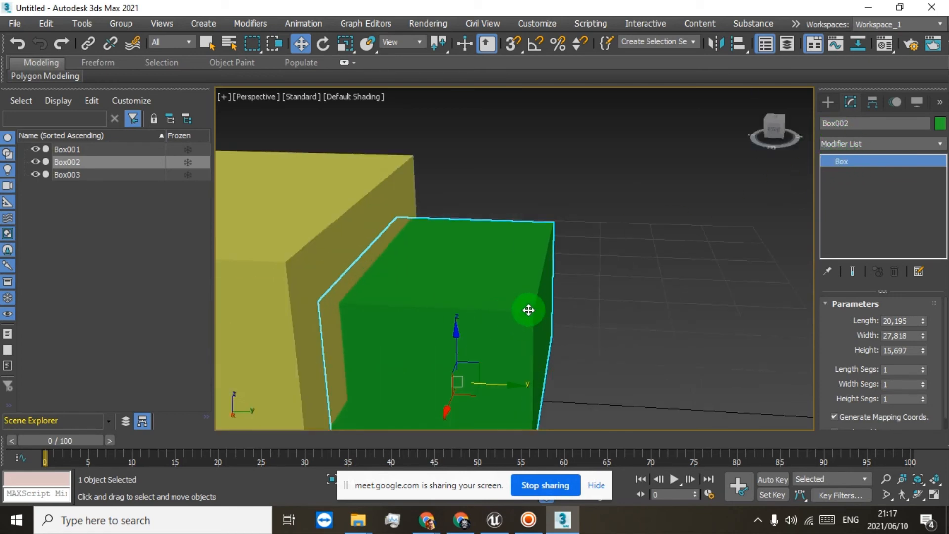
middle_drag(544, 309, 460, 320)
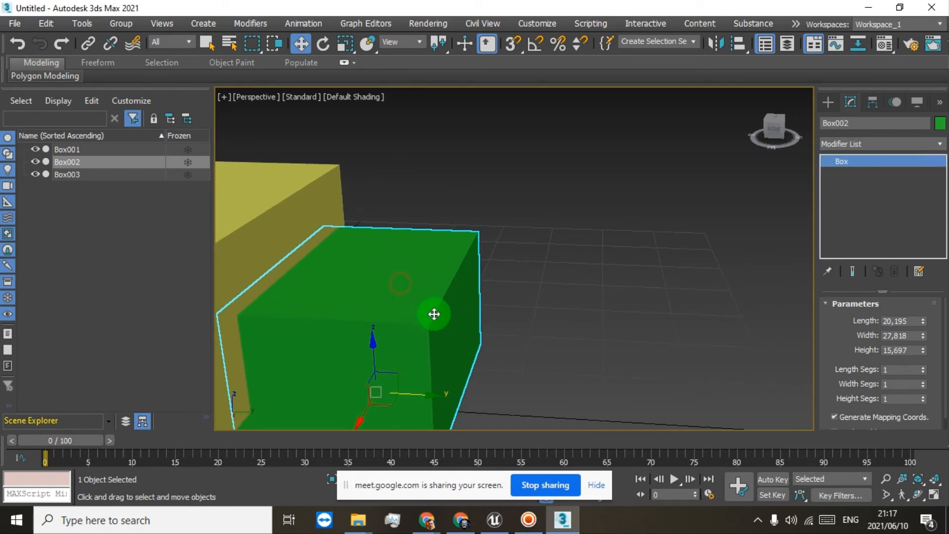
scroll(407, 269, down, 2)
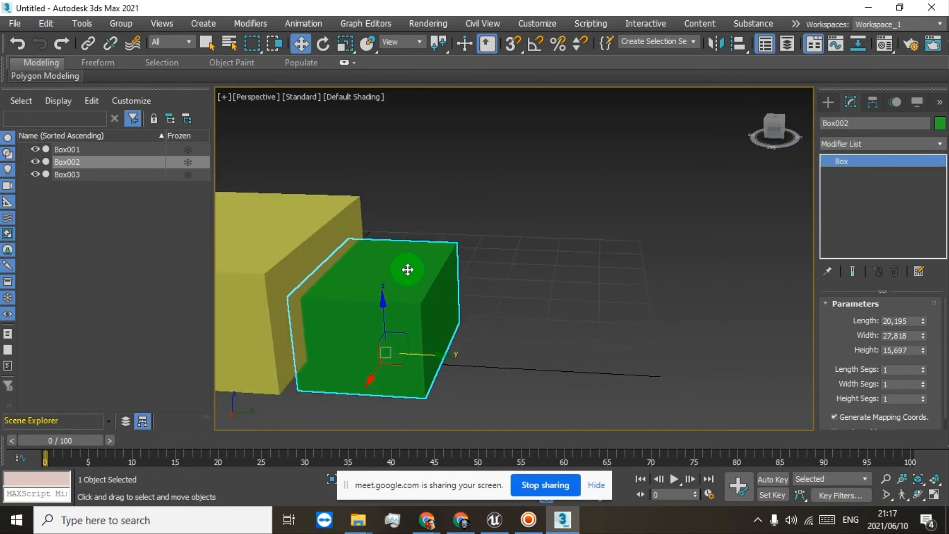
right_click(834, 159)
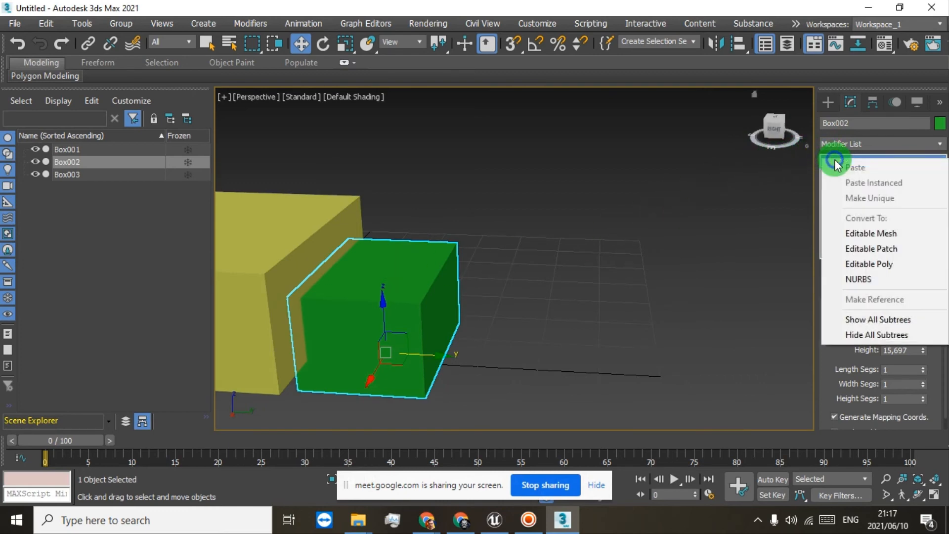
click(855, 236)
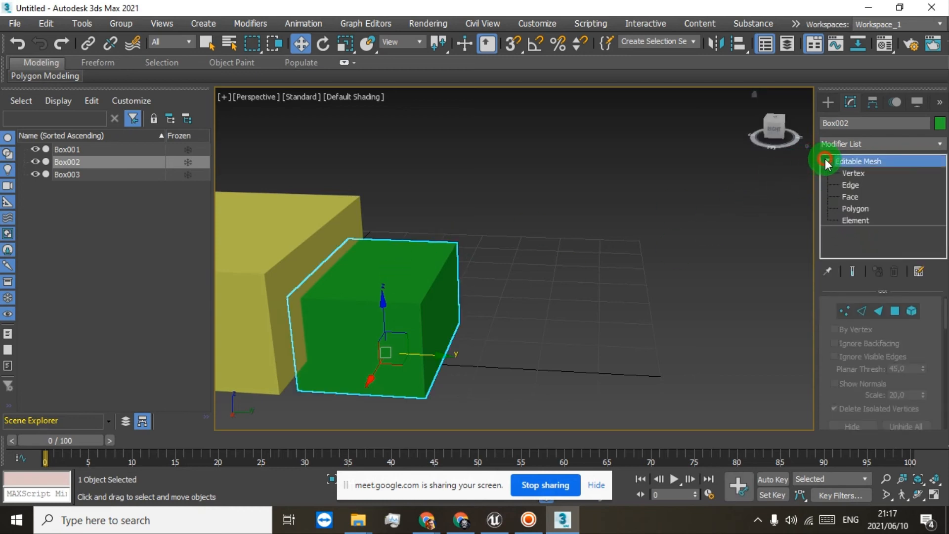
click(854, 174)
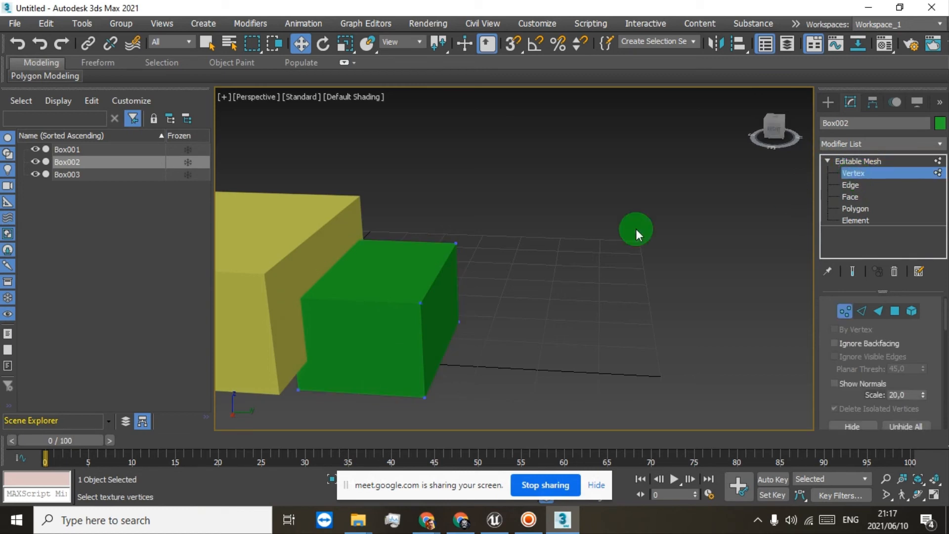
Pull the upper far corner vertex of Box002 up and outward, then move its upper front edge outward at Edge level.
drag(461, 238, 547, 169)
click(848, 186)
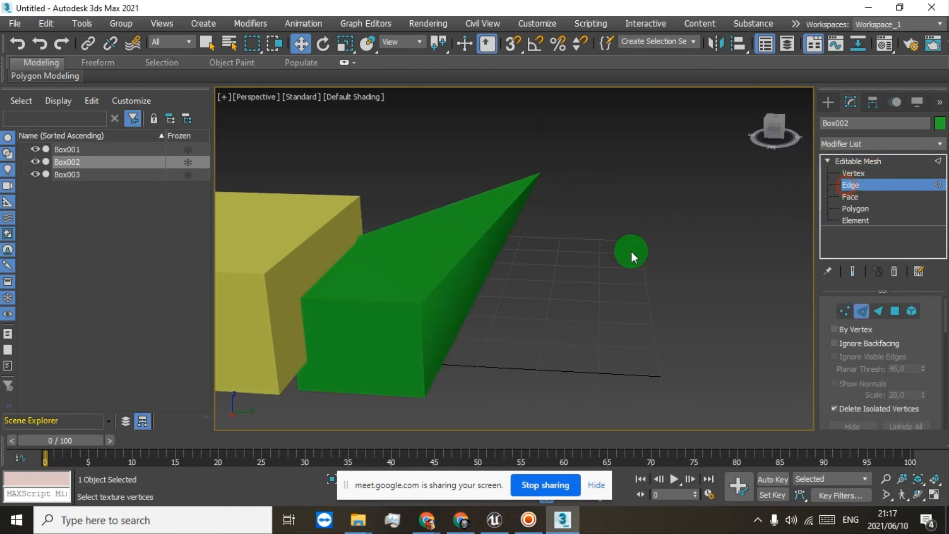
click(385, 301)
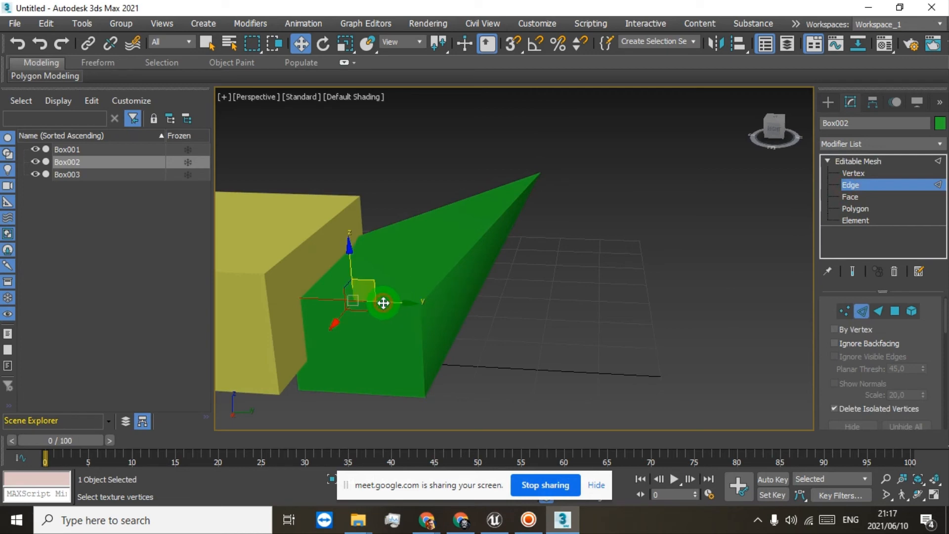
click(343, 345)
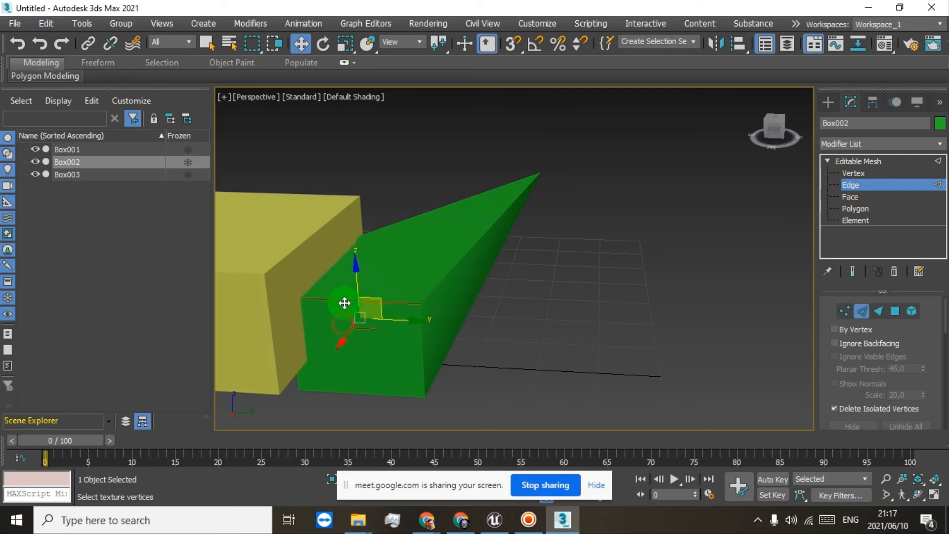
click(392, 302)
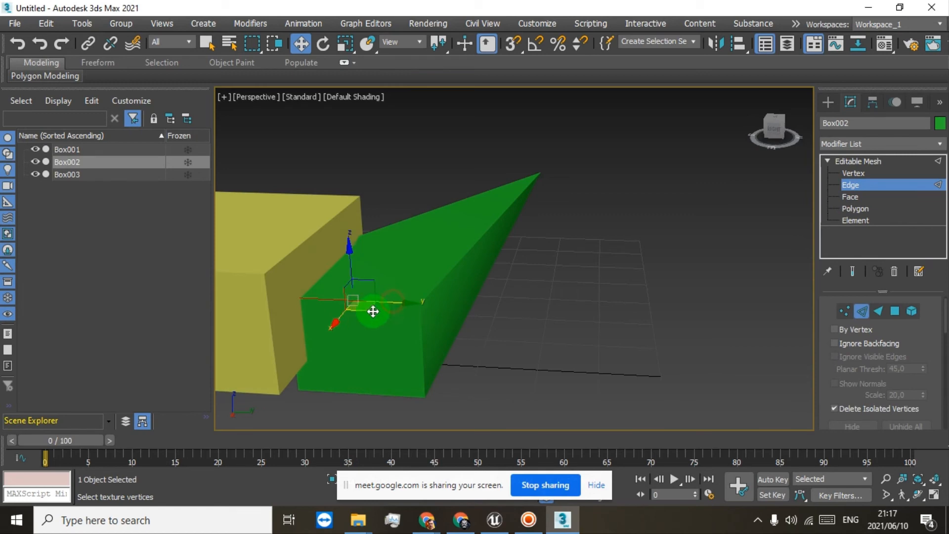
drag(373, 280, 665, 263)
Raise a triangular top face of Box002 at Face level, then shift an upper polygon outward along Y at Polygon level.
click(849, 196)
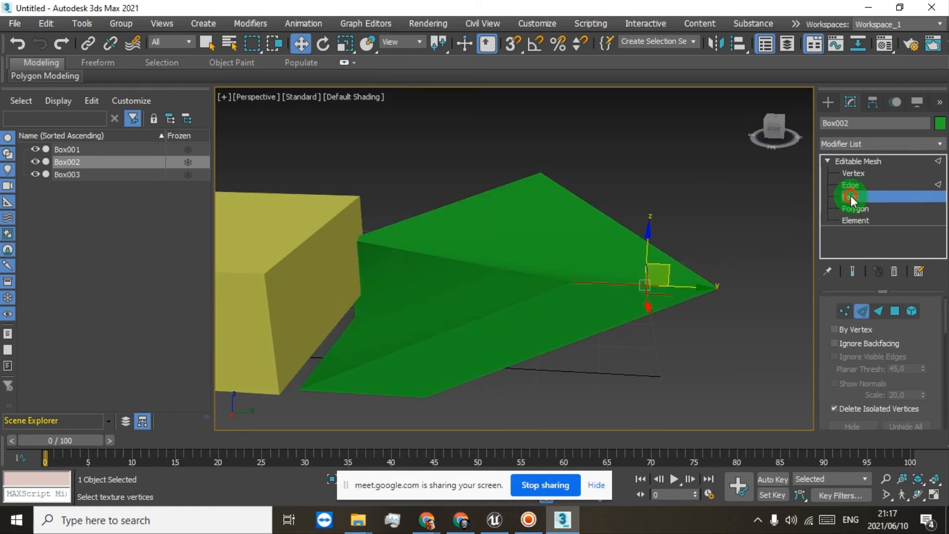
click(515, 259)
drag(536, 217, 523, 144)
click(854, 208)
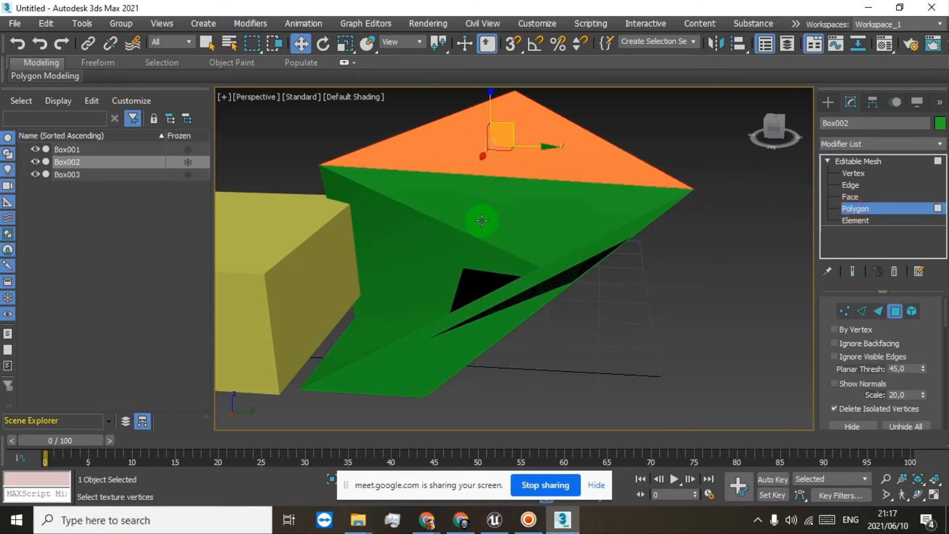
click(482, 219)
drag(508, 165, 775, 206)
Delete the entire mesh element of Box002 at Element level and remove the emptied Box002 object from the scene.
click(852, 220)
click(530, 253)
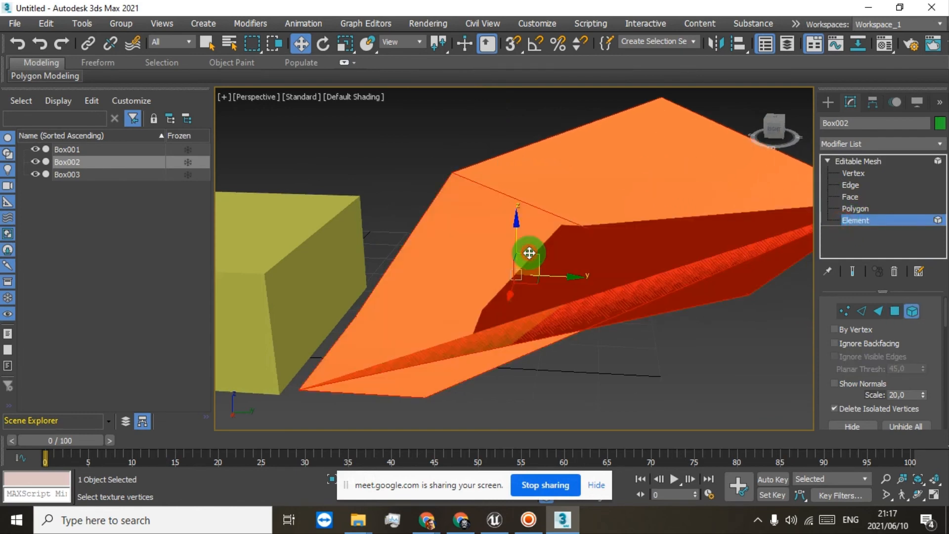
key(Delete)
scroll(429, 269, down, 5)
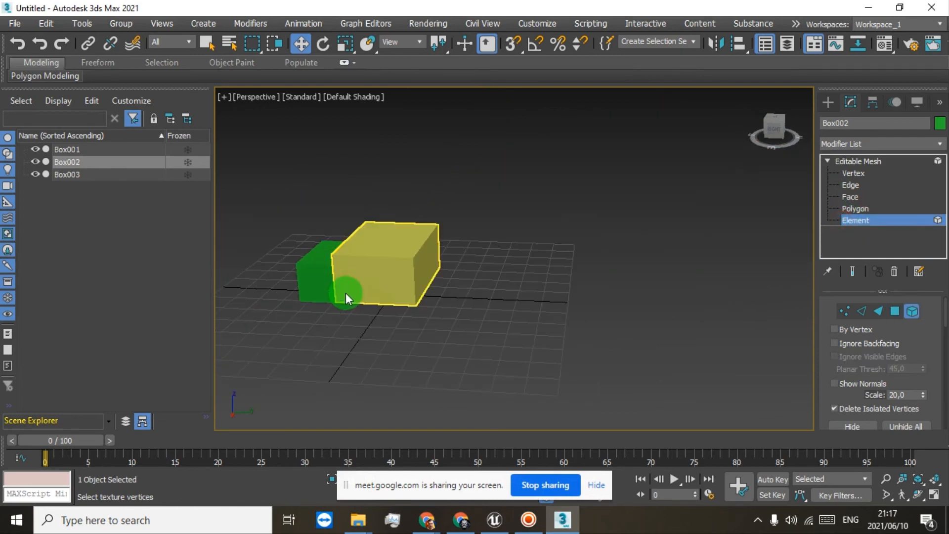
scroll(434, 232, up, 2)
click(843, 172)
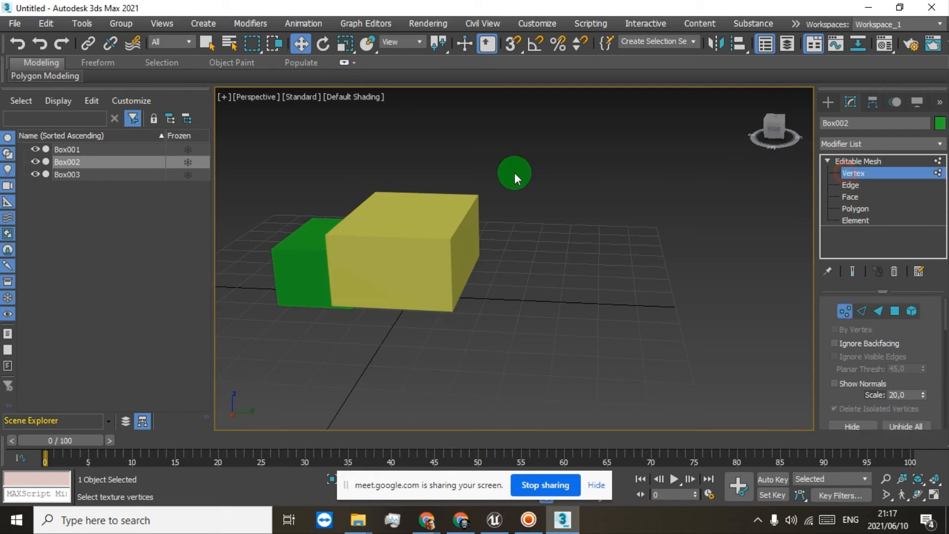
click(854, 161)
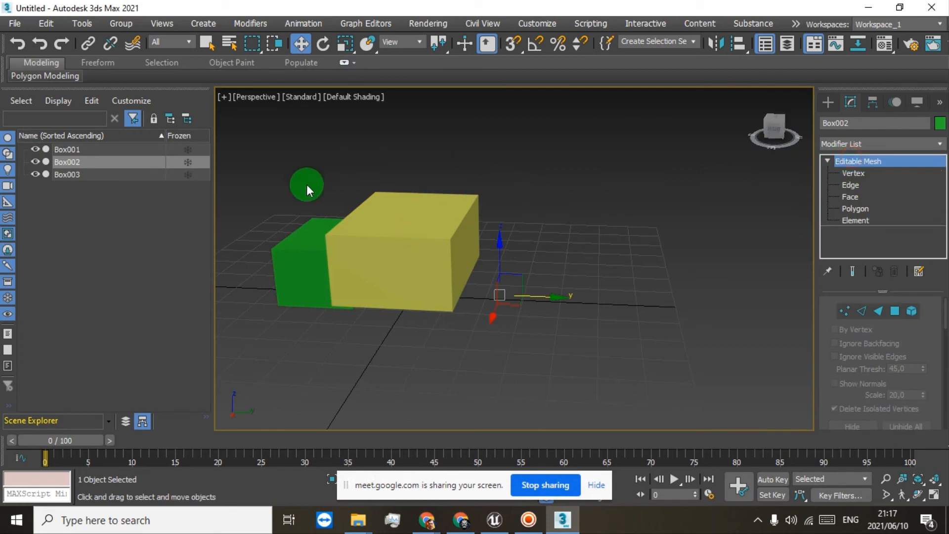
right_click(55, 162)
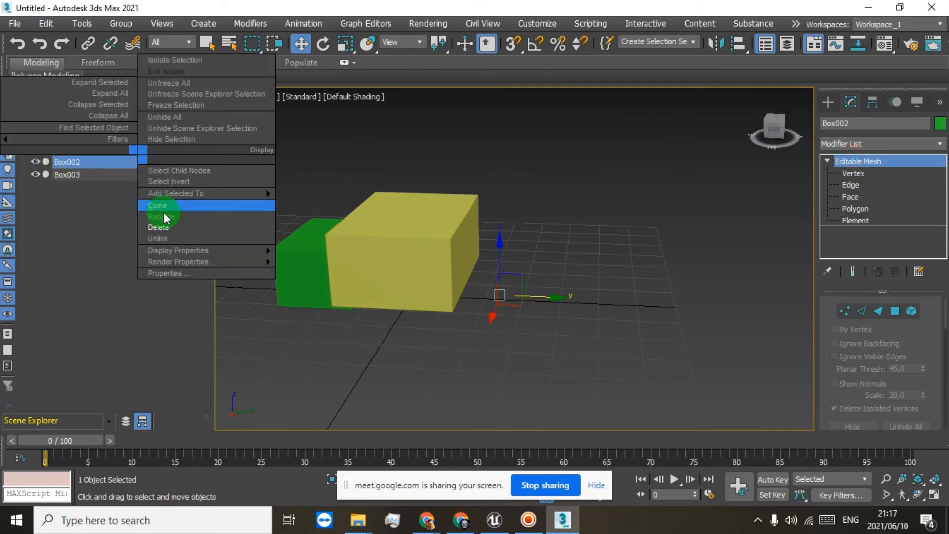
click(158, 228)
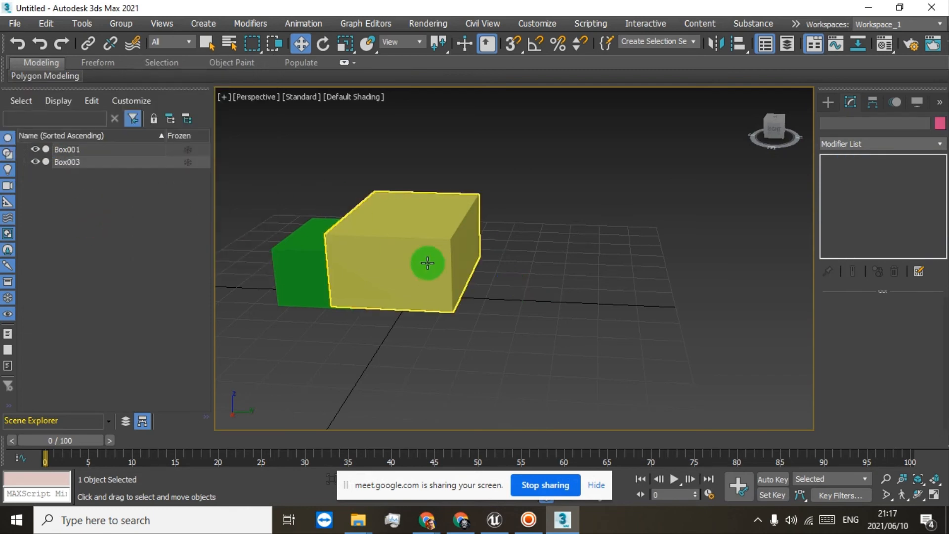
Create a standard cylinder of about 10.2 radius and 4.9 height on the grid beside the yellow box's near corner.
click(419, 232)
scroll(421, 233, up, 5)
scroll(422, 233, down, 3)
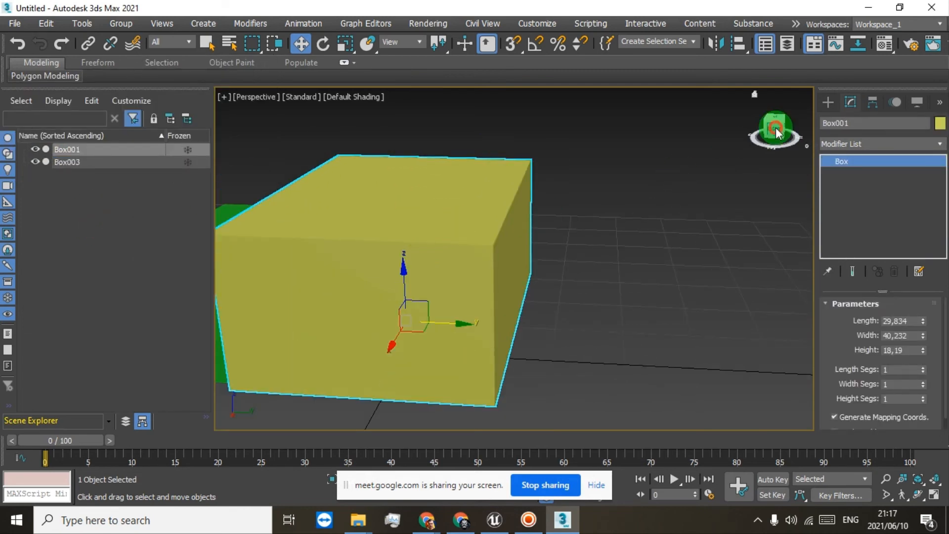
drag(775, 132, 635, 106)
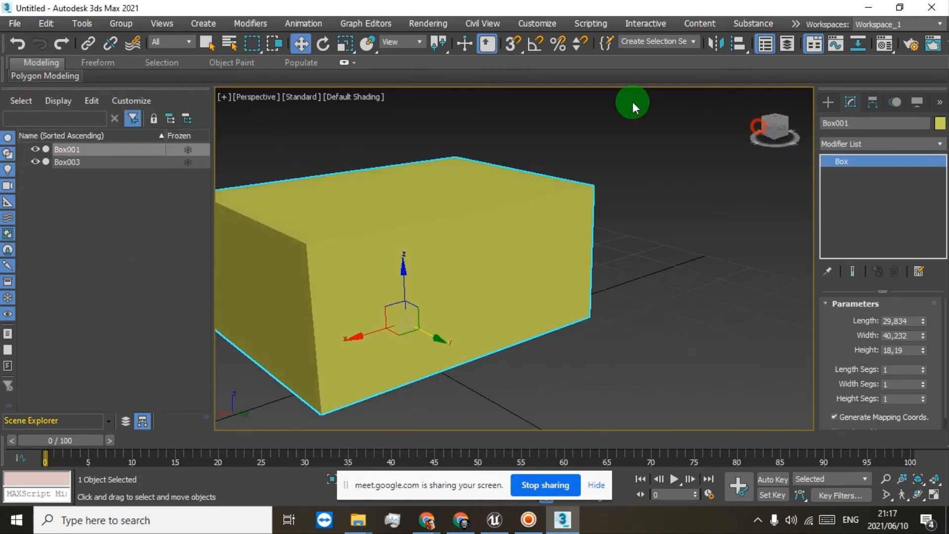
click(215, 31)
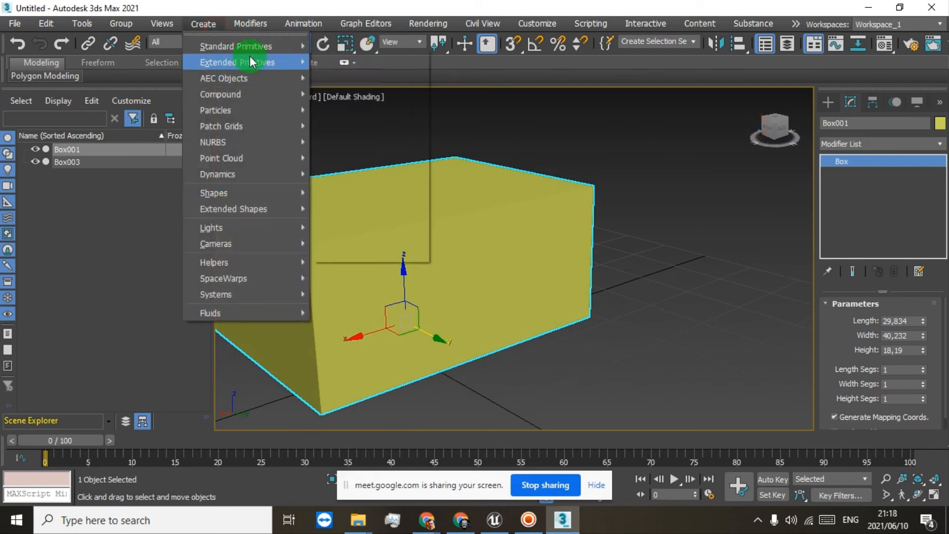
mouse_move(247, 46)
click(335, 109)
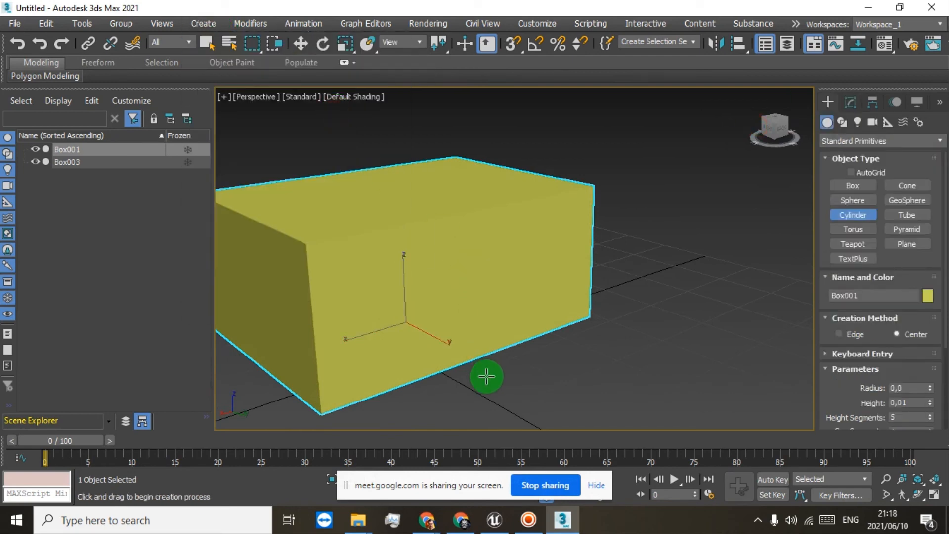
scroll(494, 307, down, 5)
middle_drag(494, 307, 455, 380)
drag(453, 389, 470, 398)
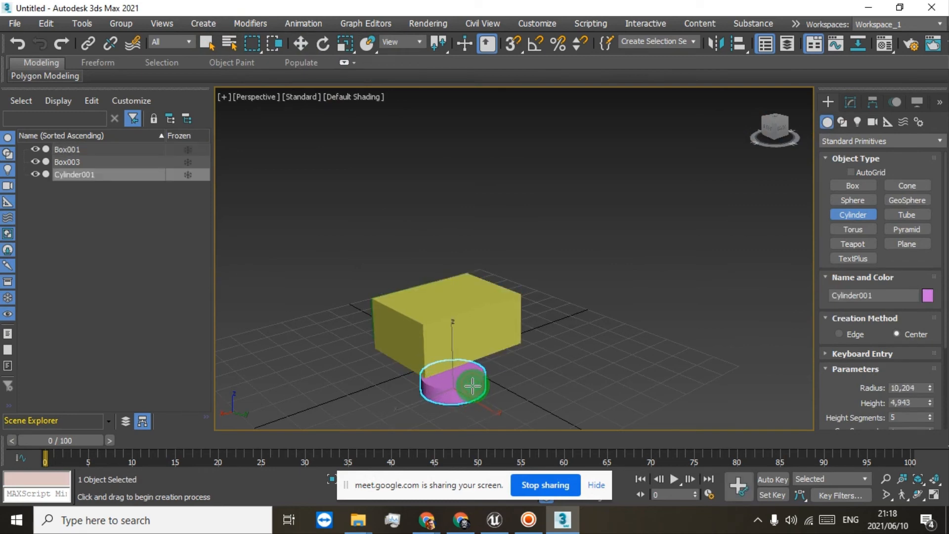
key(w)
Rotate the cylinder about -90 degrees around X so it stands like a wheel, and raise it along Z beside the yellow box.
scroll(500, 318, up, 5)
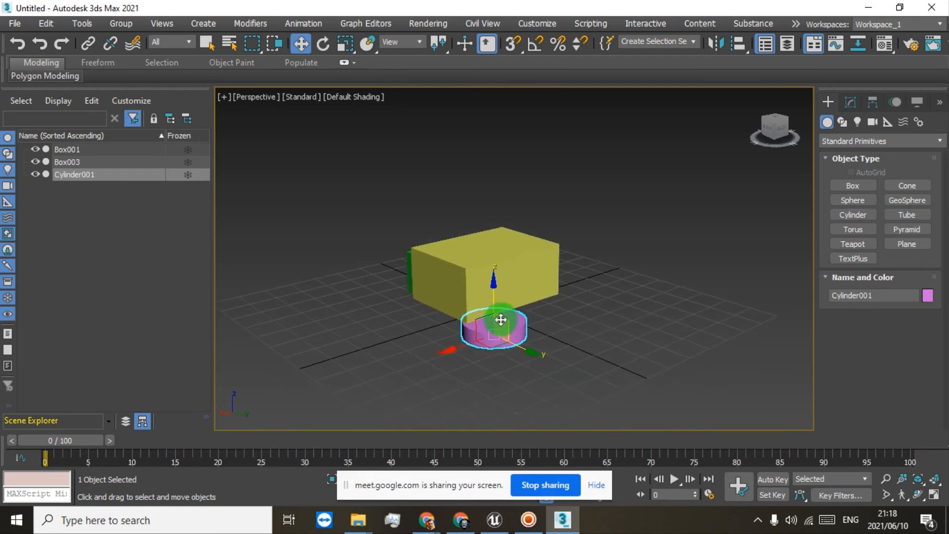
click(320, 41)
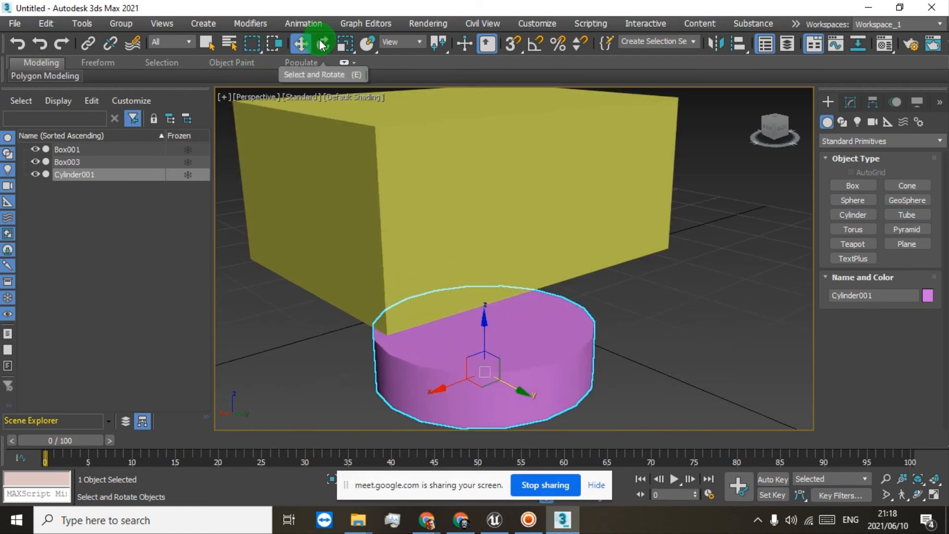
drag(494, 327, 557, 455)
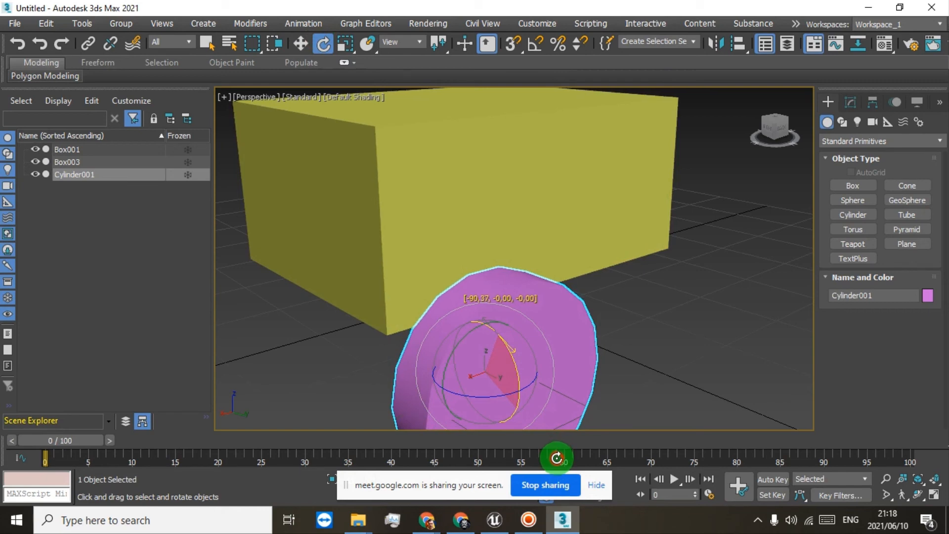
drag(556, 458, 556, 457)
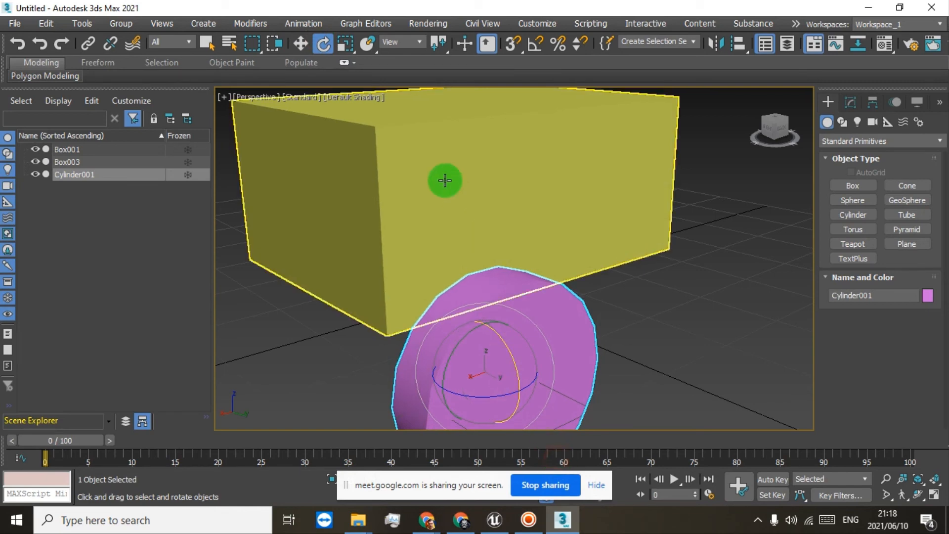
click(300, 43)
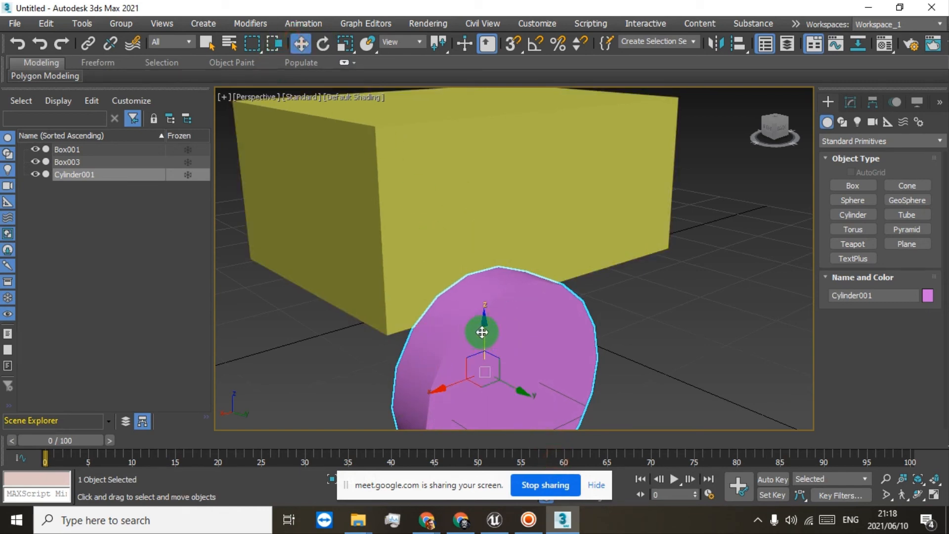
drag(482, 332, 489, 210)
Scale the cylinder slightly thinner along Y and adjust its diameter in the XZ plane.
click(762, 120)
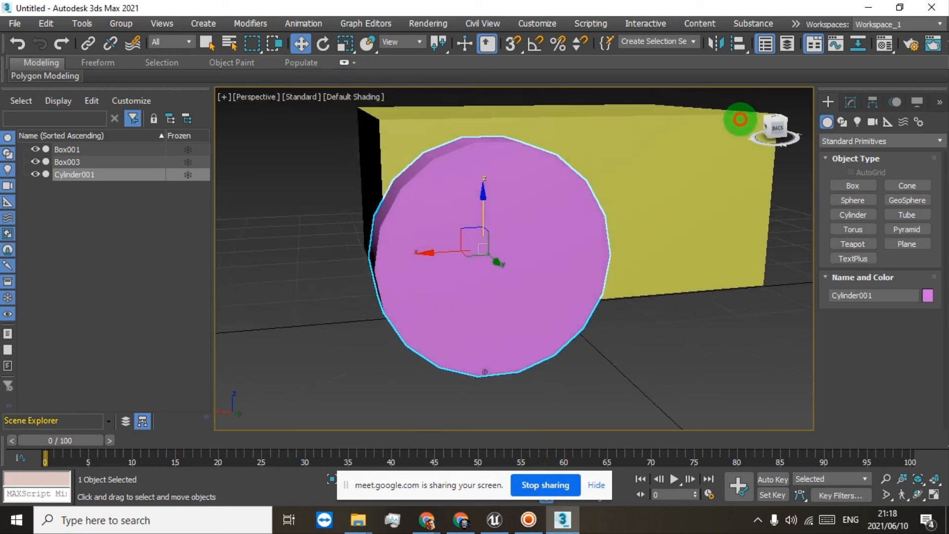
click(345, 43)
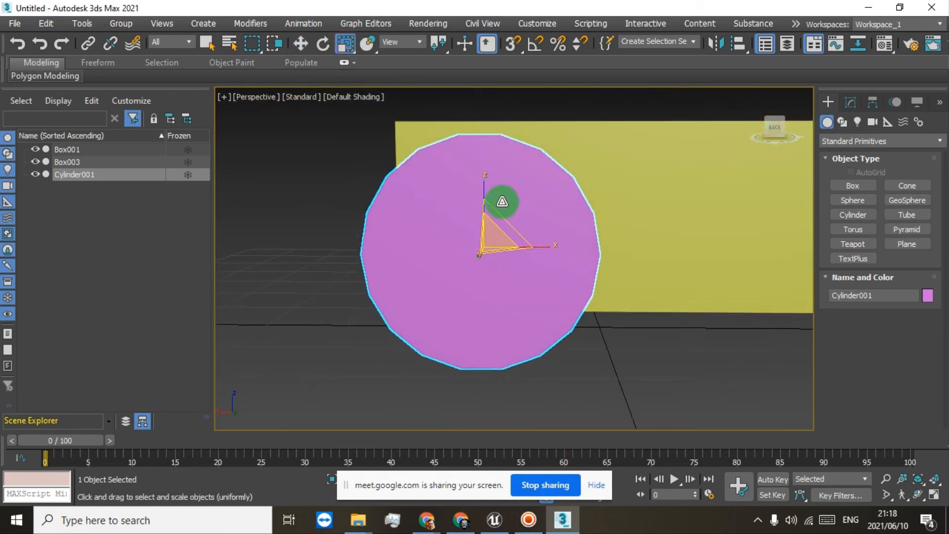
drag(774, 123, 499, 236)
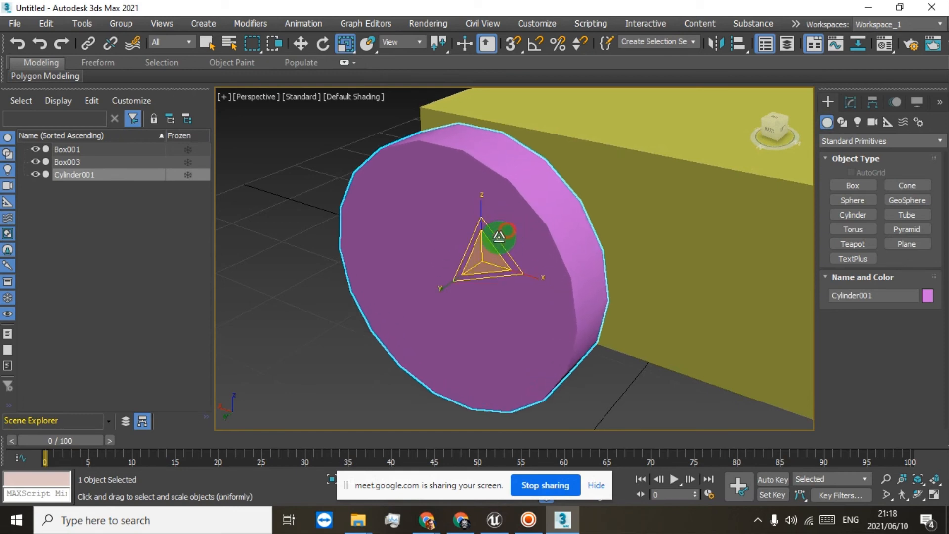
mouse_move(441, 284)
mouse_down()
mouse_move(476, 266)
mouse_move(334, 322)
mouse_move(459, 268)
mouse_move(446, 277)
mouse_up()
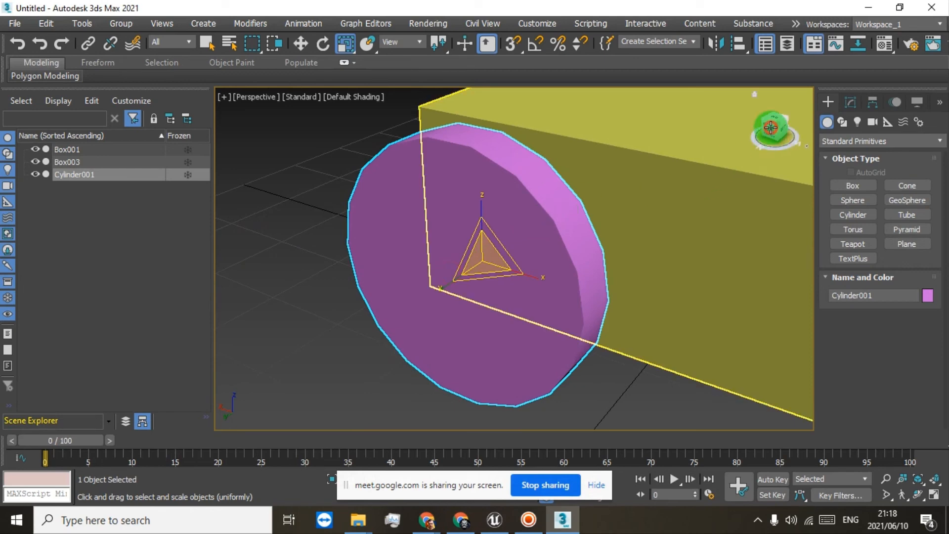
drag(770, 127, 480, 221)
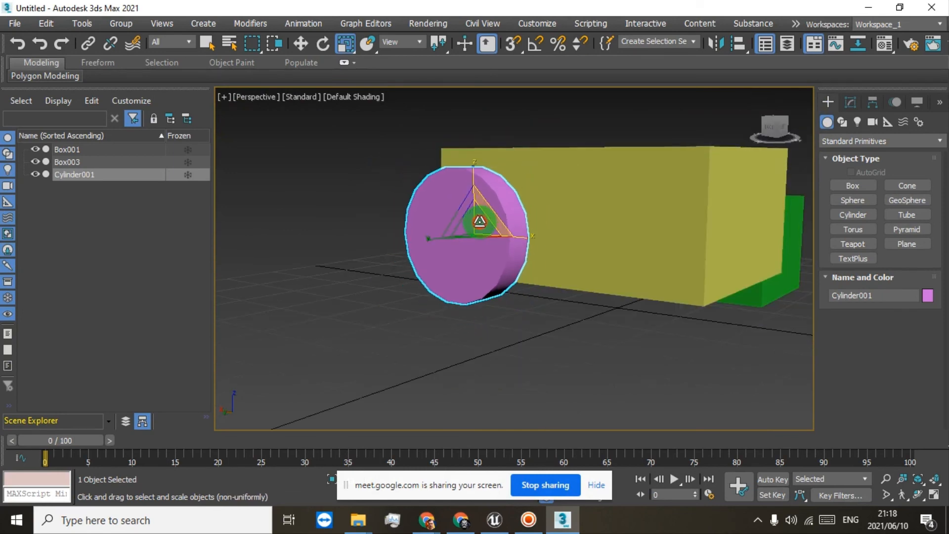
Move the cylinder along Y until it sits against the side of the yellow box.
drag(764, 96, 274, 80)
click(299, 44)
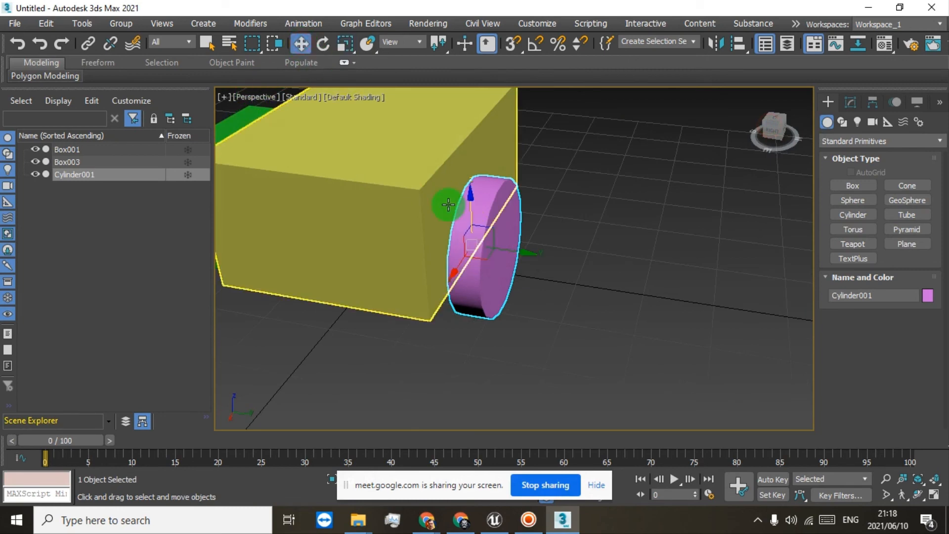
drag(505, 248, 482, 255)
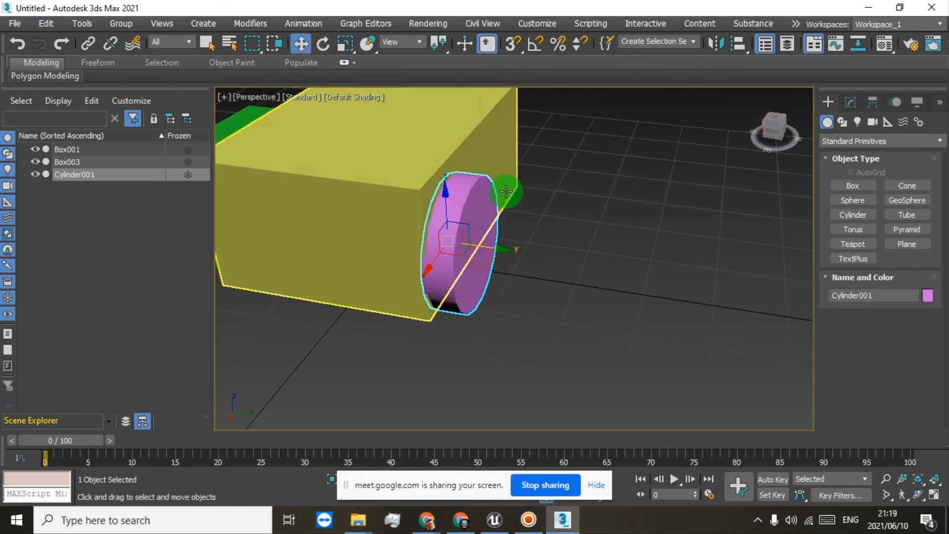
drag(762, 134, 263, 111)
Save the scene as 2.max in the scenes folder, replacing the existing file.
click(15, 23)
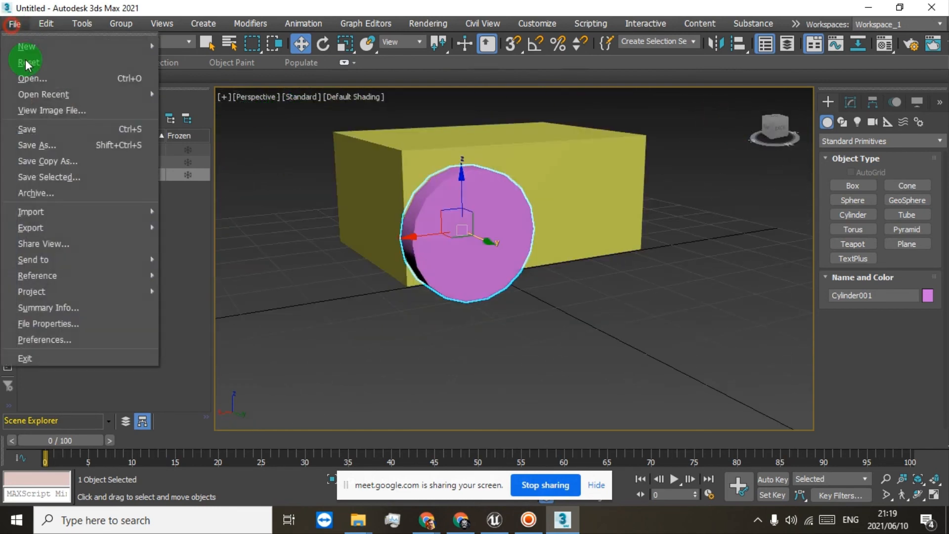
mouse_move(77, 227)
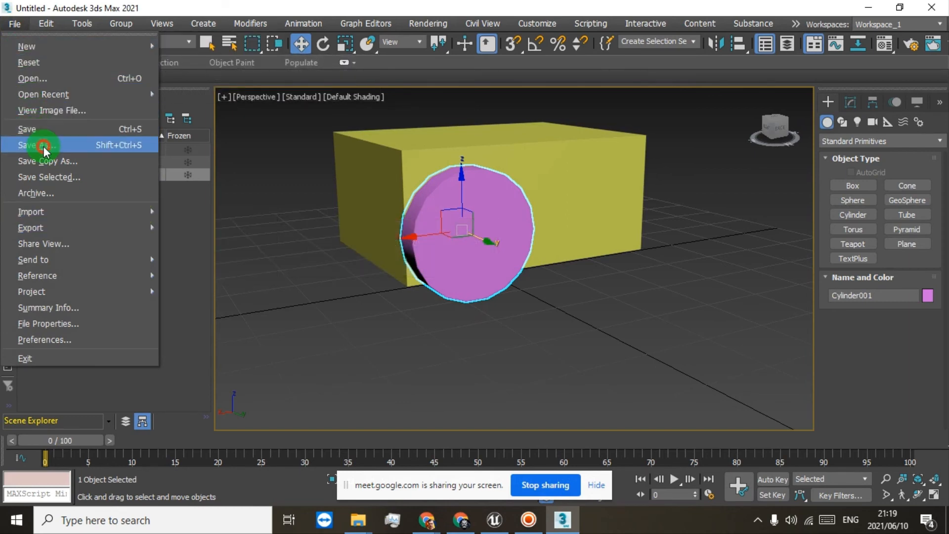
click(44, 149)
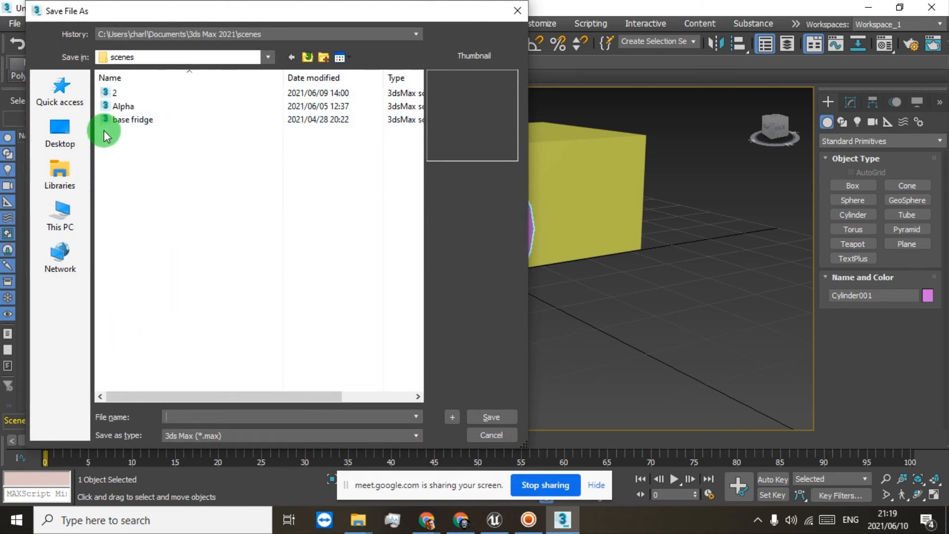
click(109, 93)
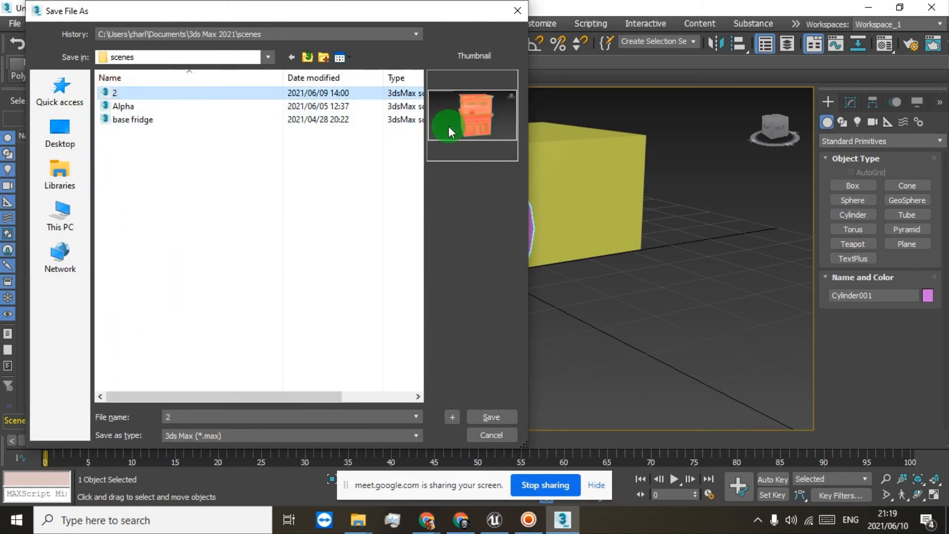
click(475, 420)
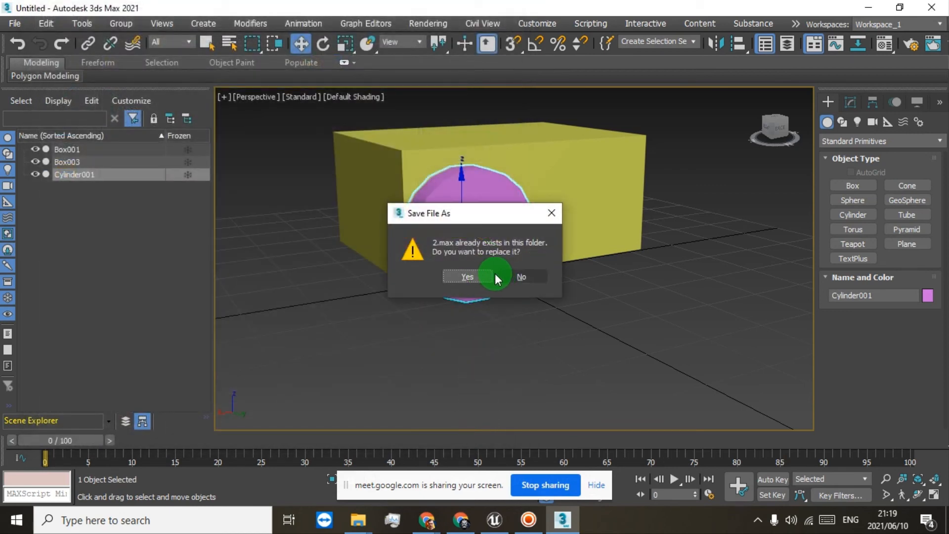
click(483, 275)
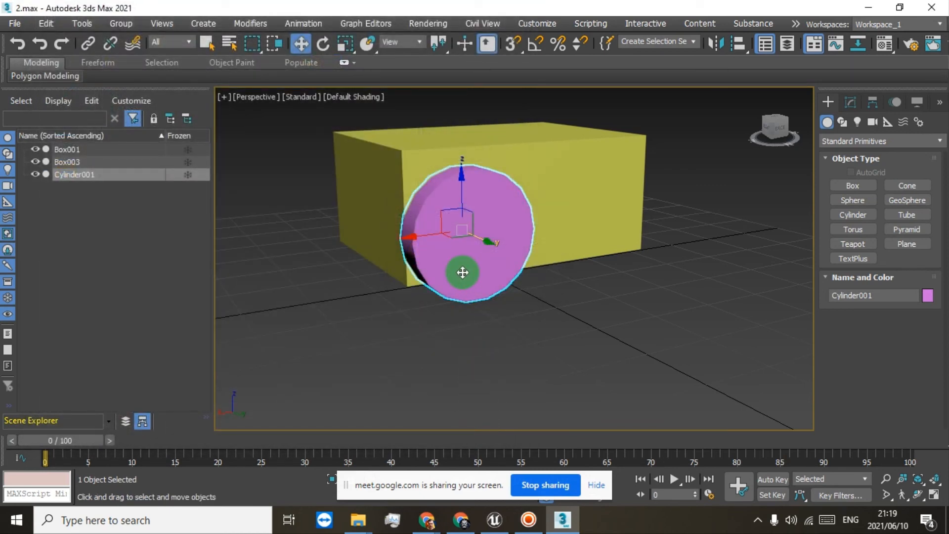
Close the 2.max scene by starting a new, empty scene.
scroll(462, 272, down, 5)
scroll(461, 270, up, 2)
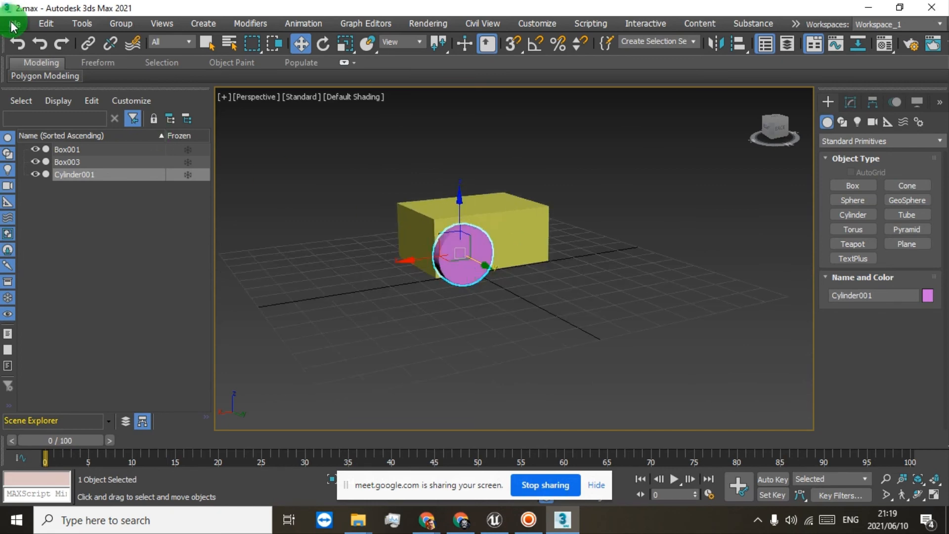
click(12, 25)
mouse_move(74, 40)
click(187, 45)
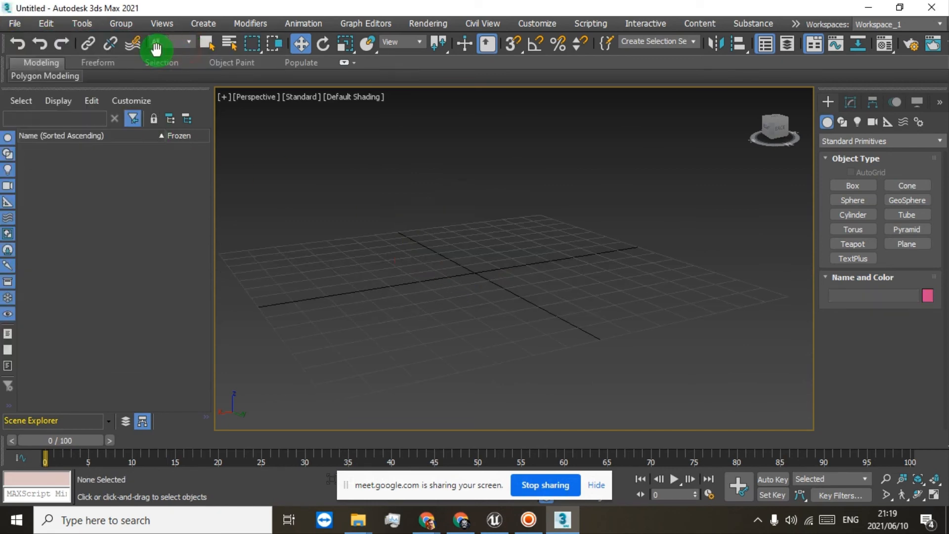
Open base fridge.max from the scenes folder, adopting the file's unit scale.
click(16, 25)
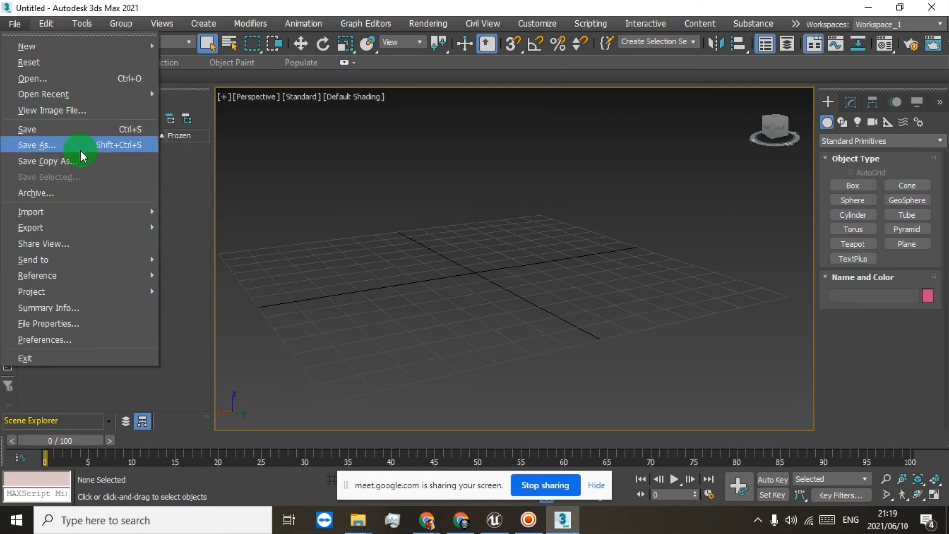
mouse_move(69, 210)
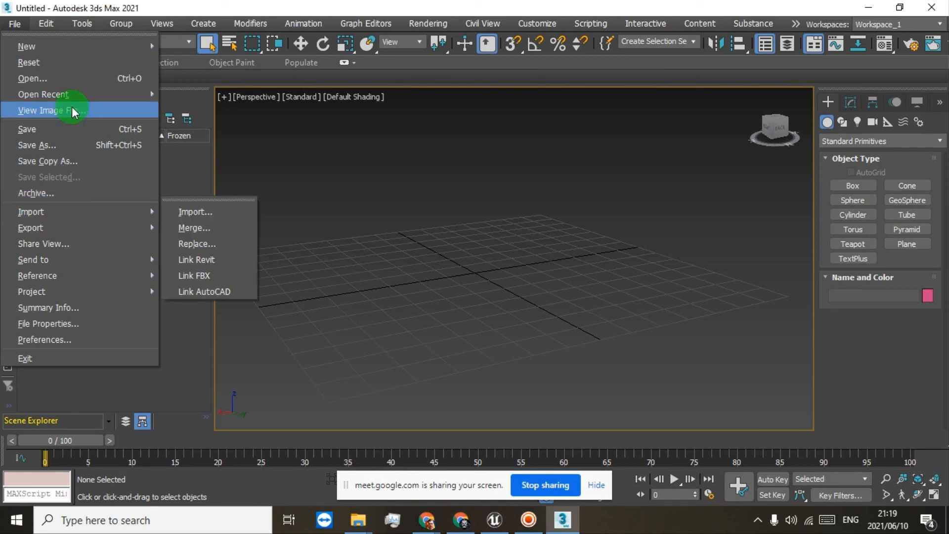
click(76, 79)
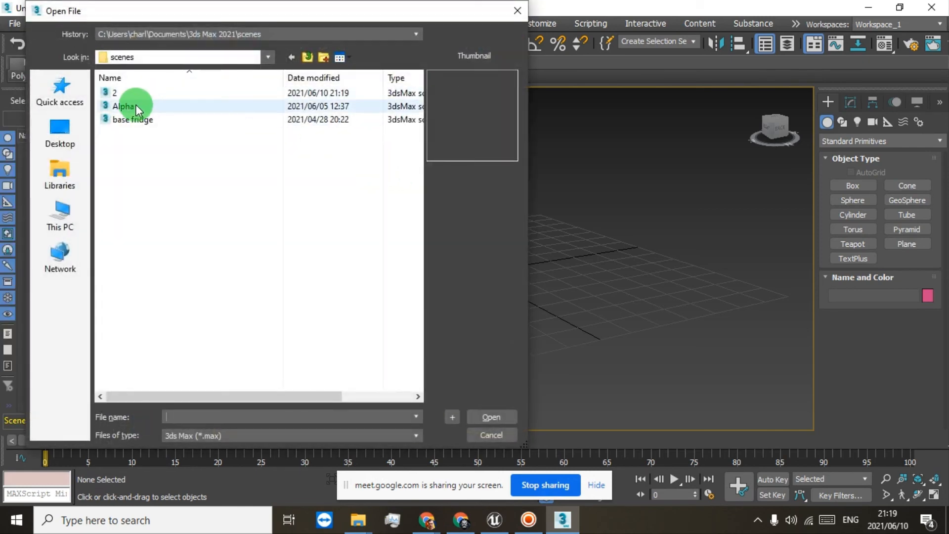
click(136, 104)
click(123, 94)
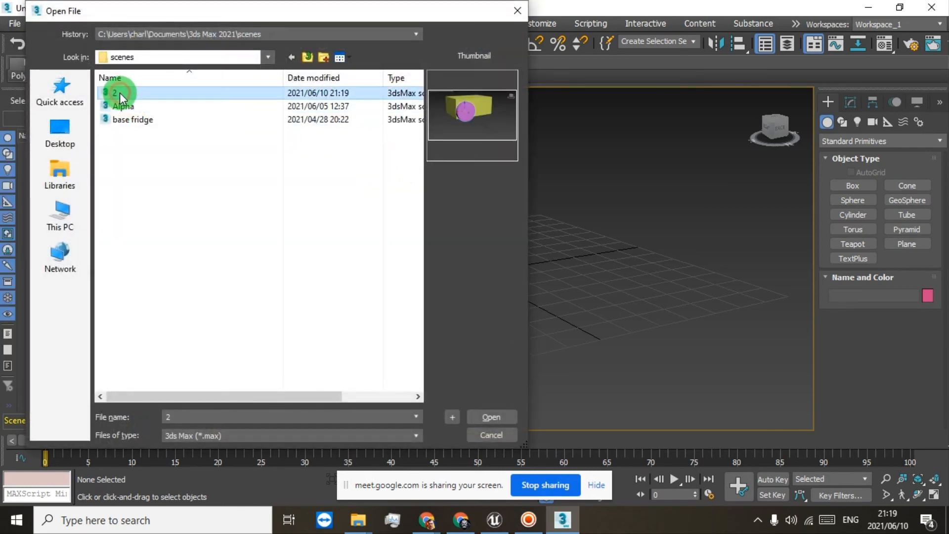
click(119, 104)
click(122, 119)
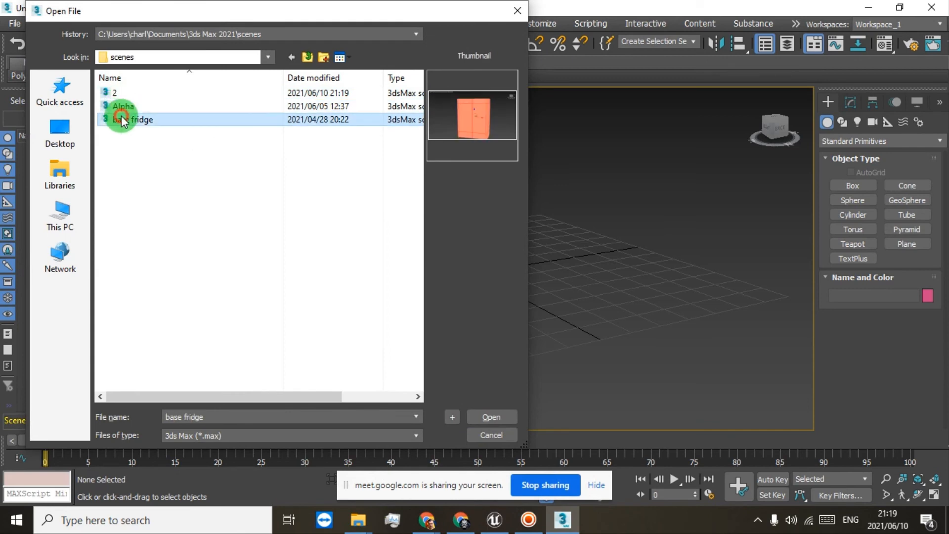
double_click(122, 119)
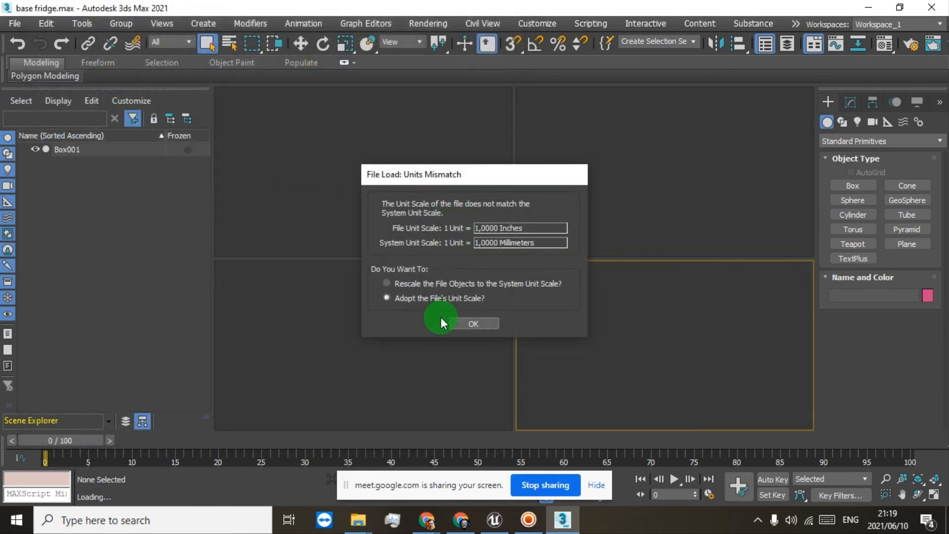
click(456, 322)
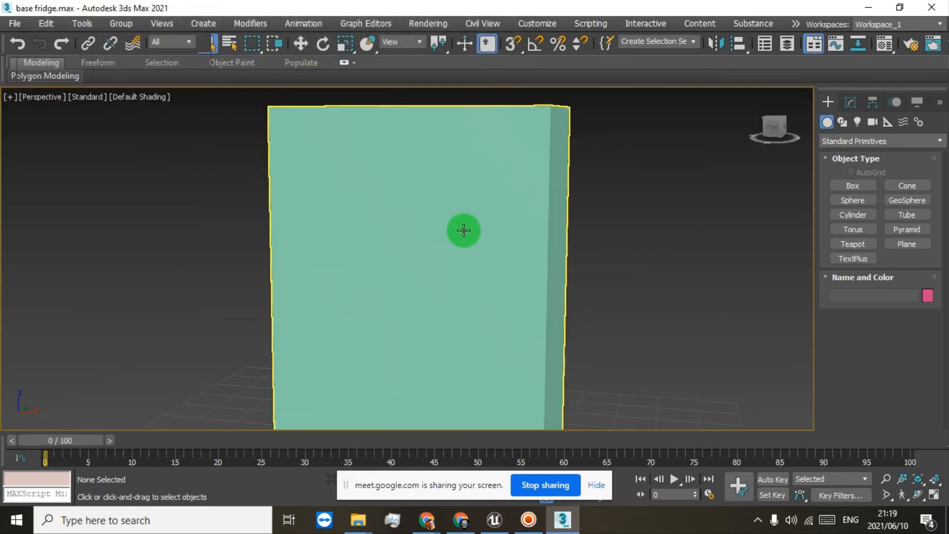
Restore the Scene Explorer, select the fridge box and examine it from several sides.
drag(785, 118, 549, 127)
click(834, 105)
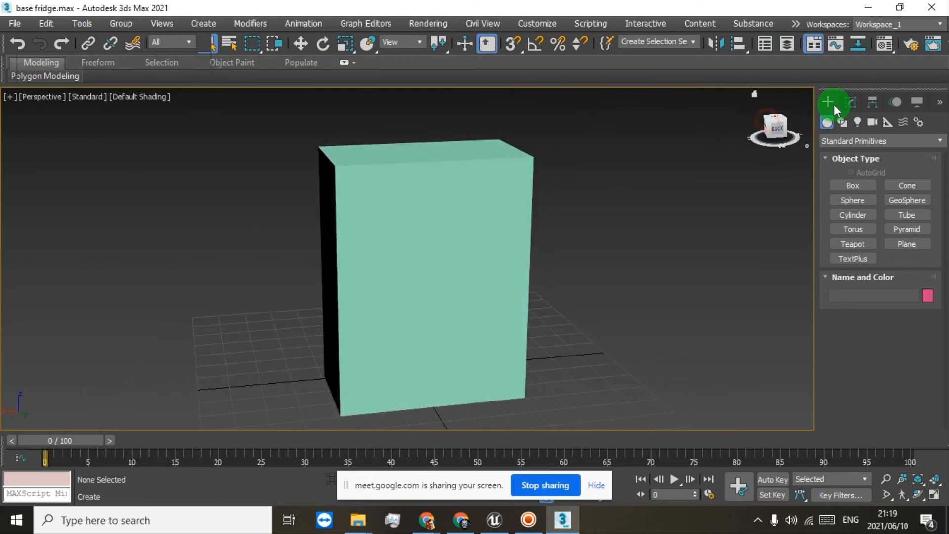
click(764, 44)
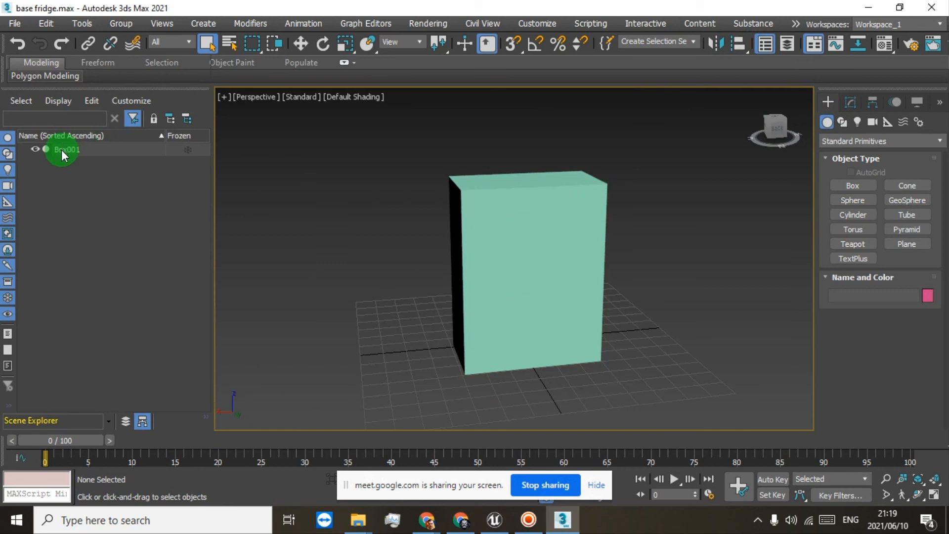
click(567, 254)
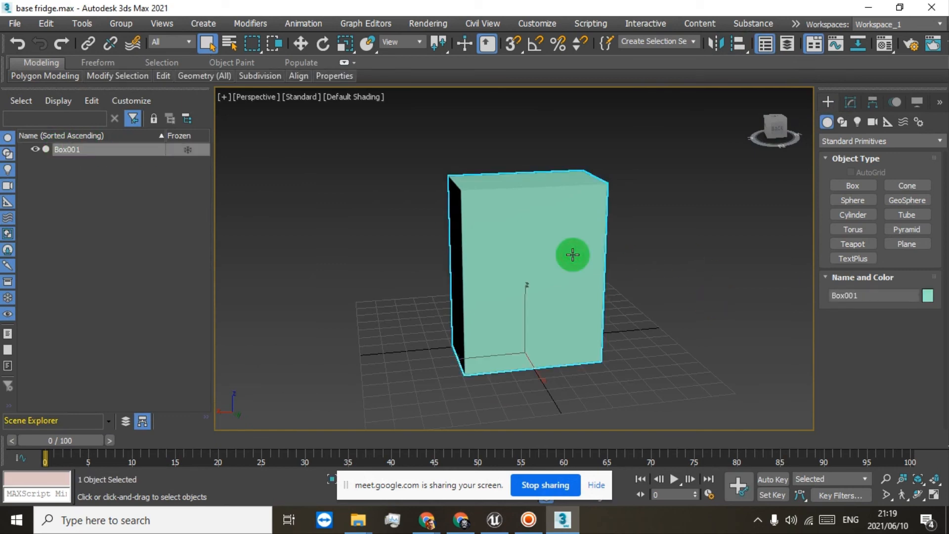
drag(783, 126, 642, 103)
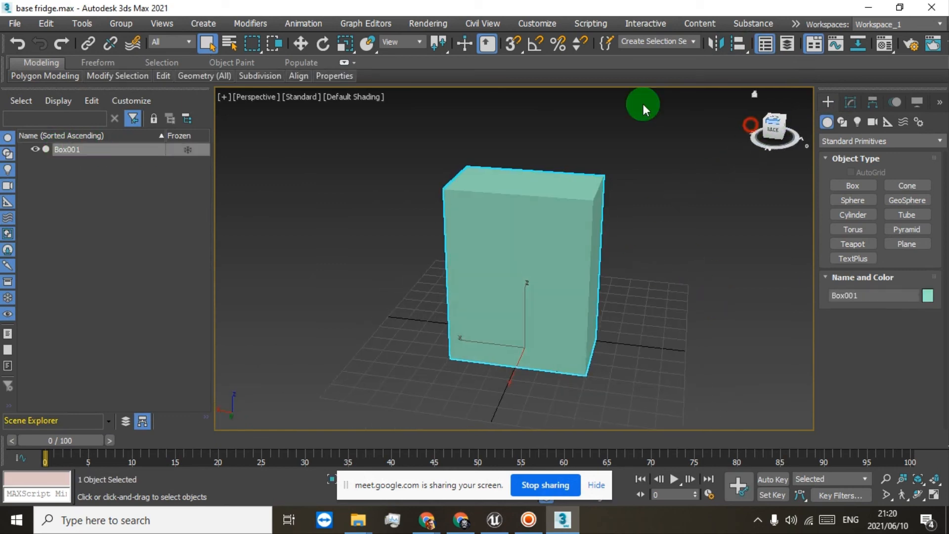
Start a new, empty scene without saving the fridge file.
click(15, 23)
mouse_move(39, 46)
click(179, 46)
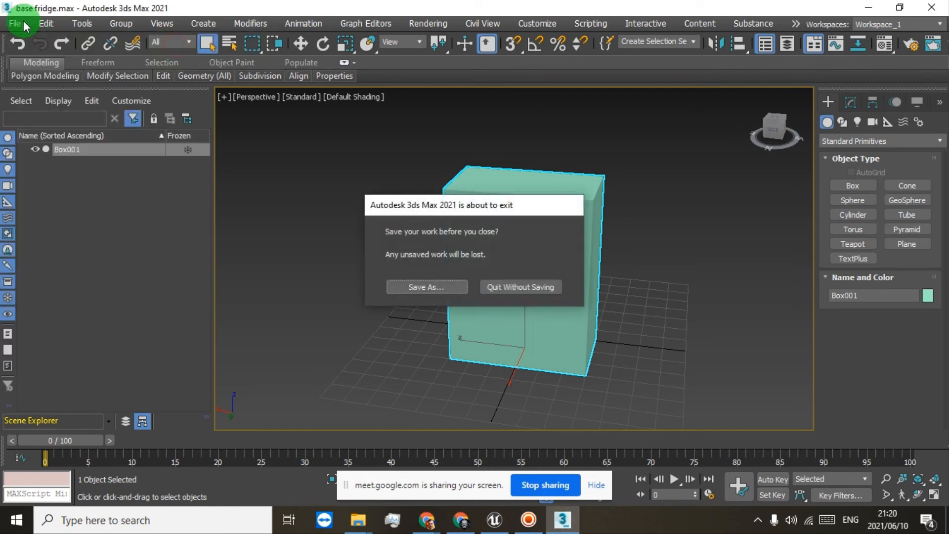
click(493, 290)
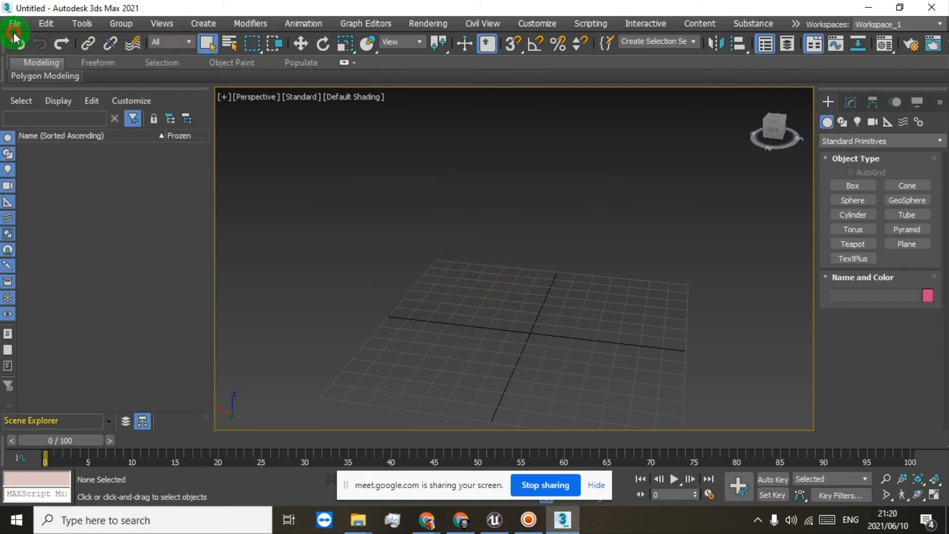
Open Alpha.max from the scenes folder, adopting the file's unit scale.
click(14, 31)
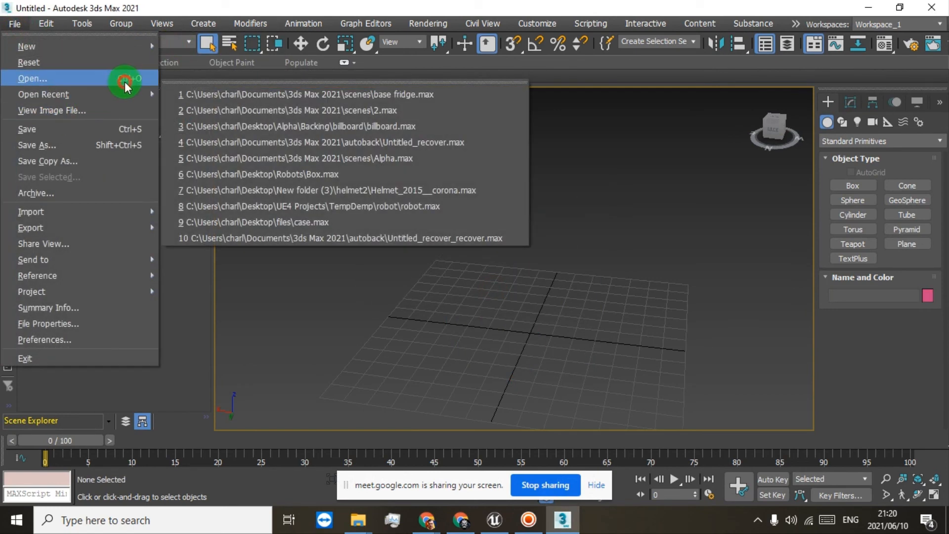
click(124, 83)
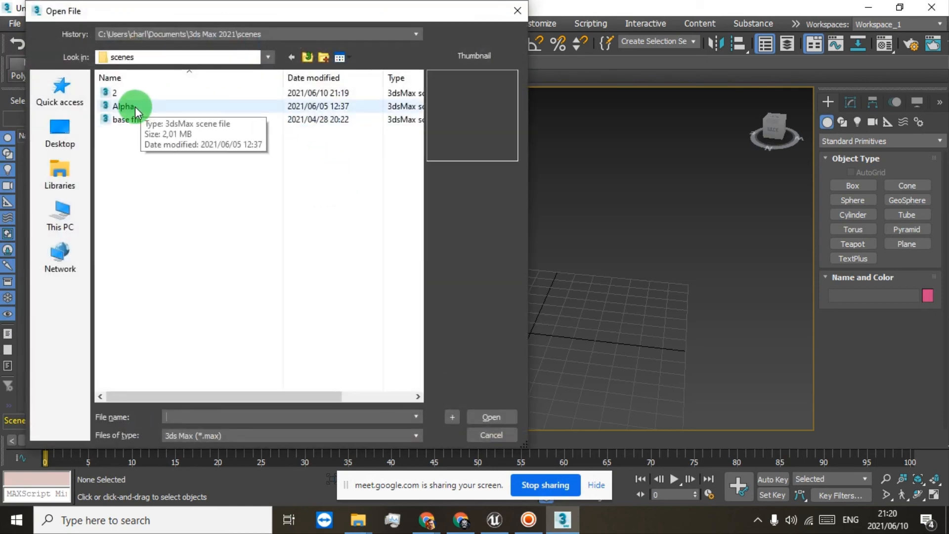
double_click(132, 107)
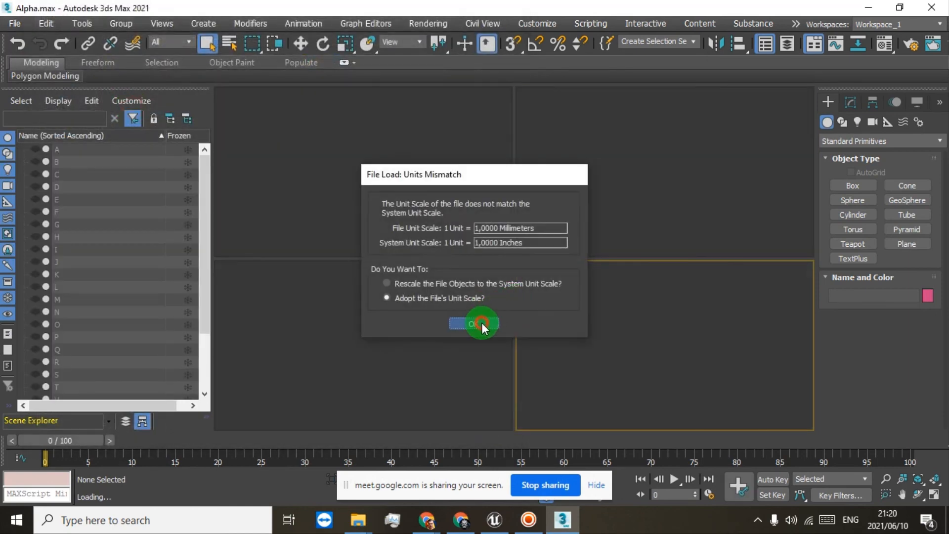
click(482, 324)
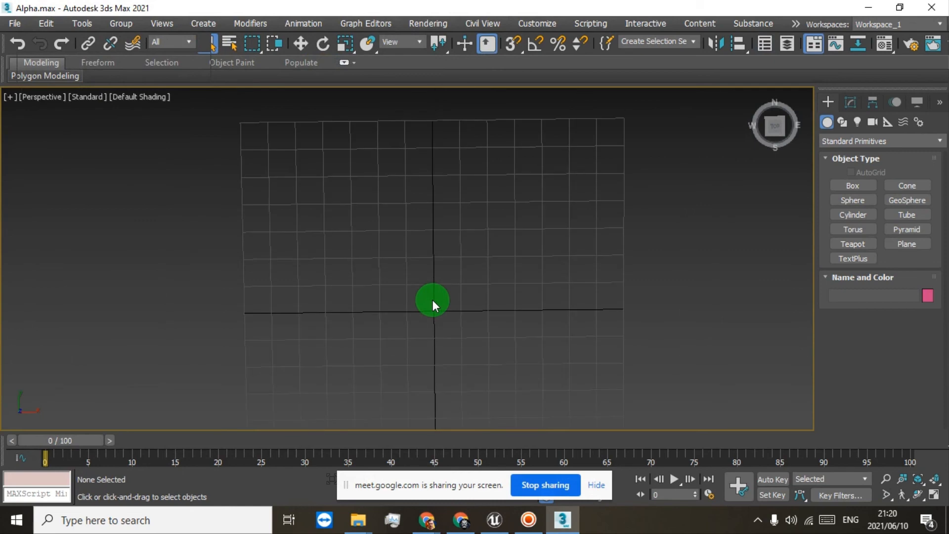
Restore the Scene Explorer and unhide the letter A object.
scroll(432, 299, down, 2)
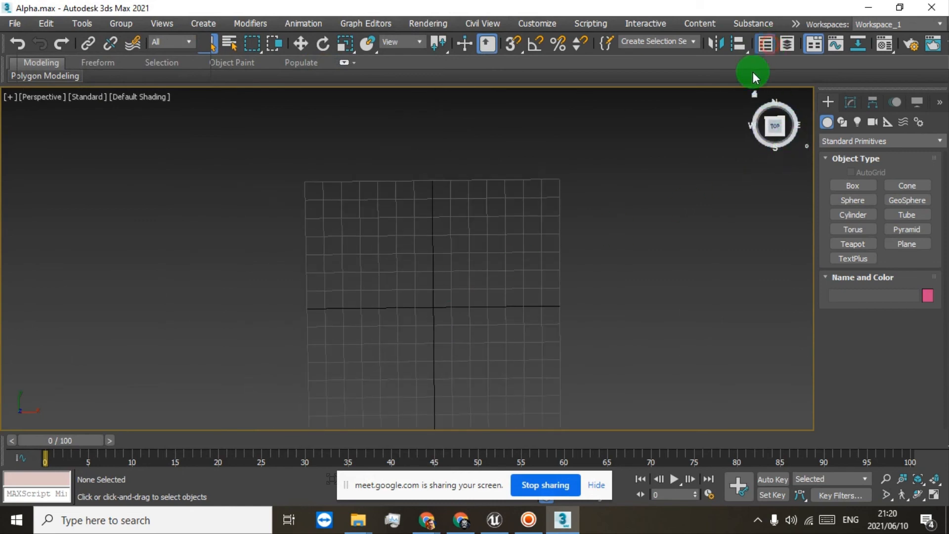
drag(772, 129, 152, 244)
scroll(116, 290, down, 2)
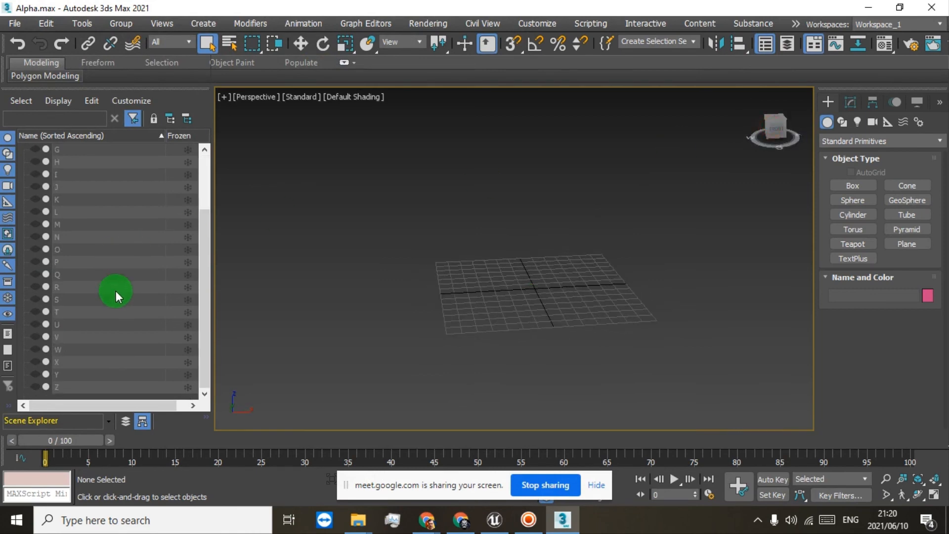
scroll(105, 310, up, 2)
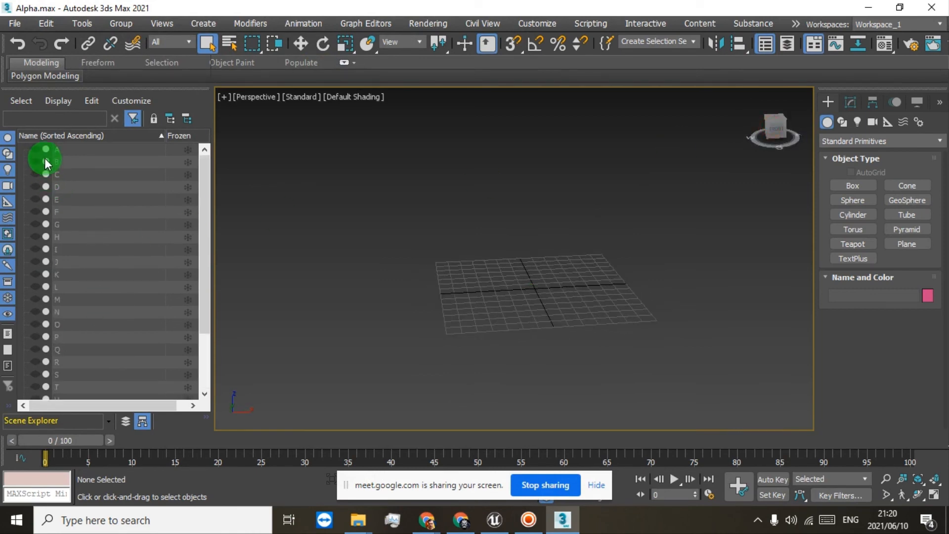
scroll(529, 281, up, 8)
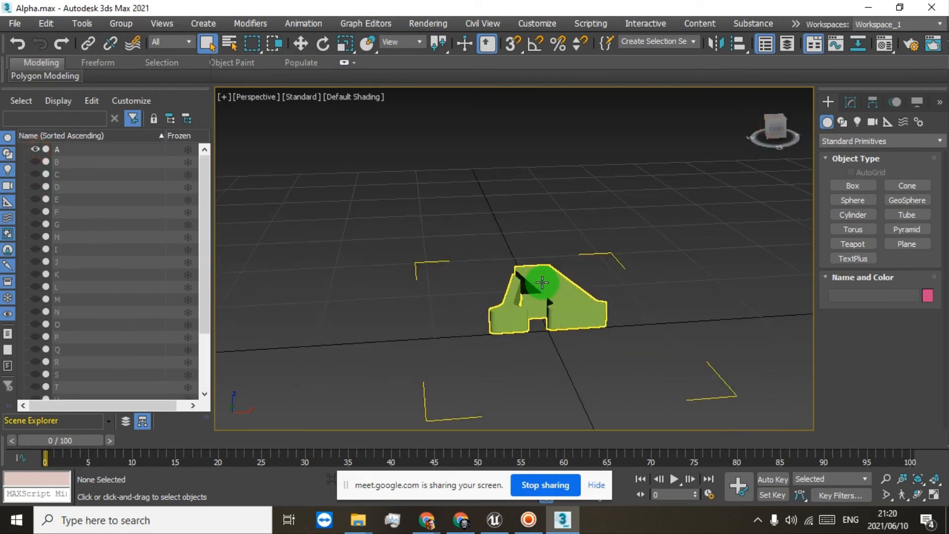
Convert the letter A from TextPlus to an Editable Mesh.
click(781, 122)
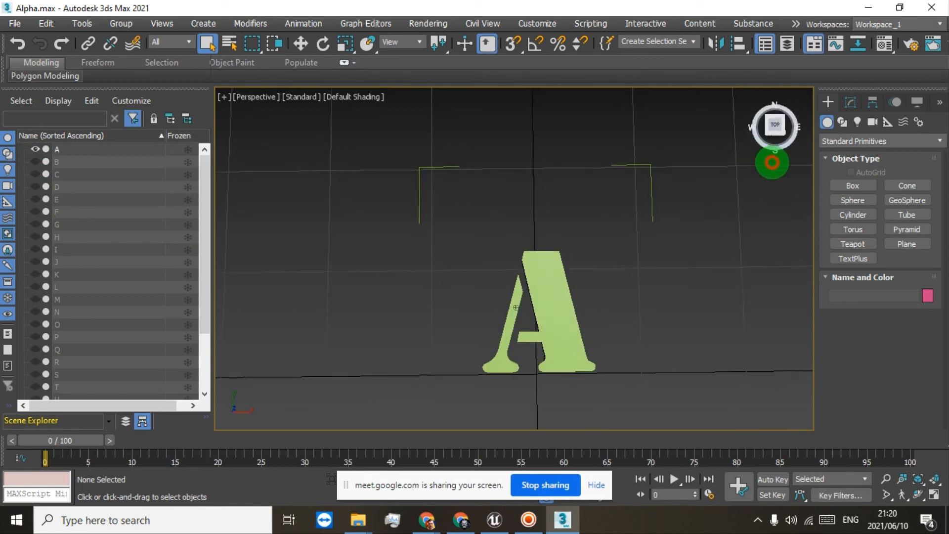
scroll(661, 251, down, 5)
scroll(654, 280, up, 7)
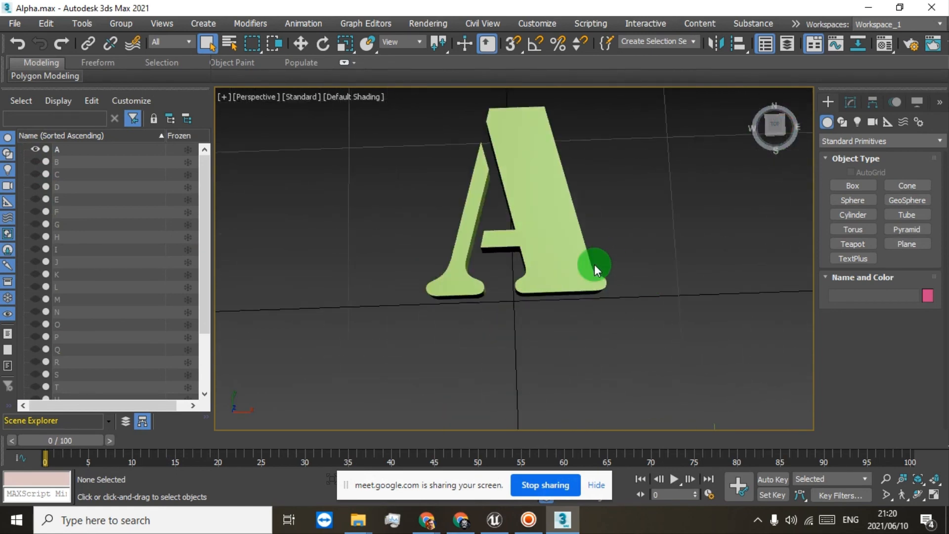
scroll(602, 304, up, 4)
scroll(596, 298, down, 2)
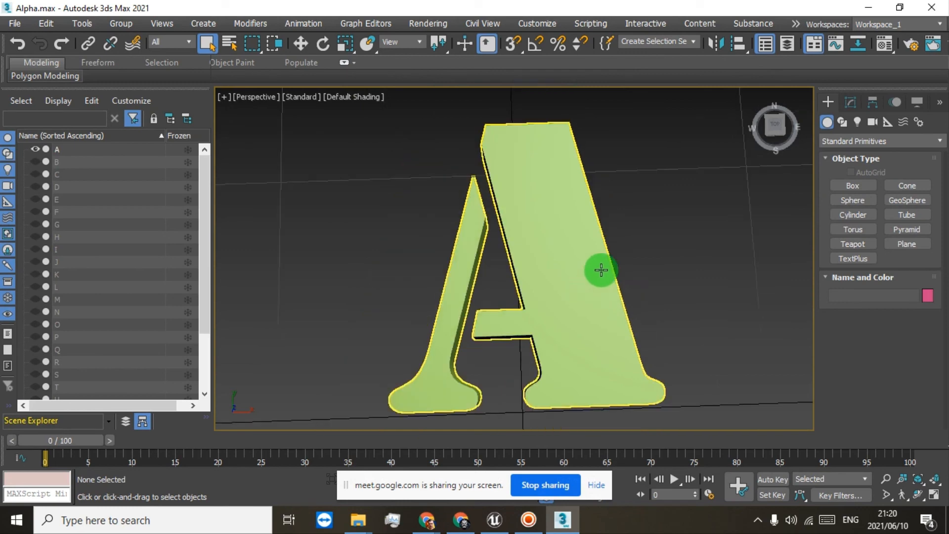
mouse_move(782, 118)
mouse_down()
mouse_move(794, 423)
mouse_move(781, 90)
mouse_move(762, 100)
mouse_move(772, 127)
mouse_move(773, 118)
mouse_up()
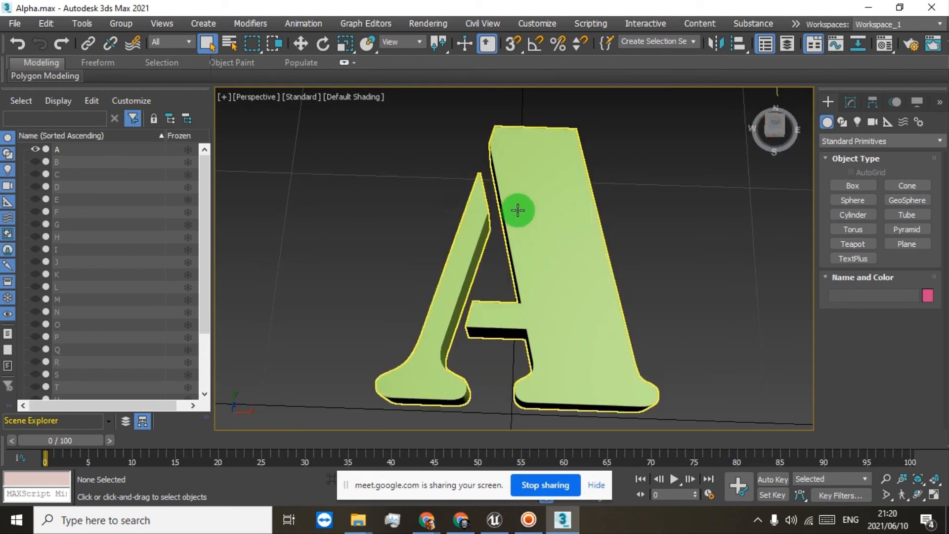
click(851, 104)
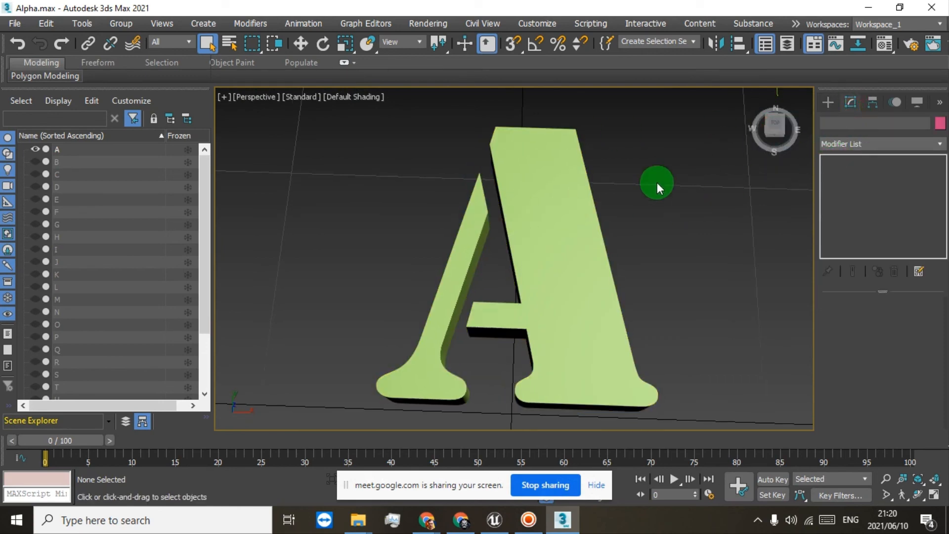
click(555, 222)
click(839, 164)
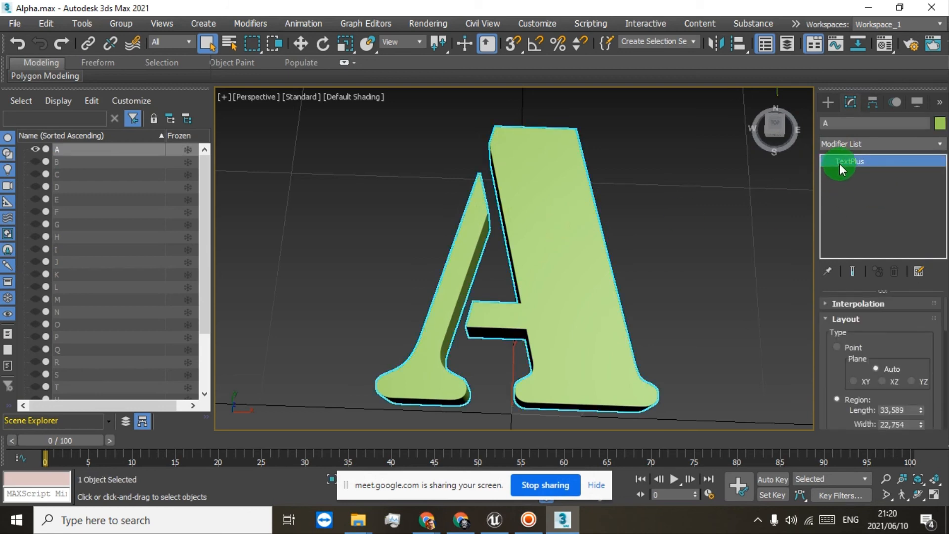
right_click(840, 163)
click(849, 236)
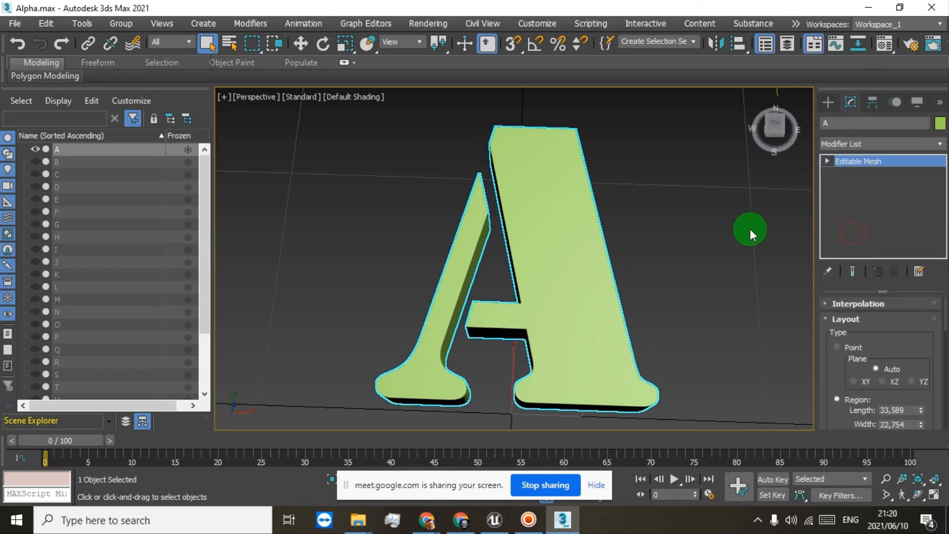
In Vertex mode, move the upper inner corner of the A's thin stroke across until it meets the thick stroke.
click(826, 161)
click(854, 173)
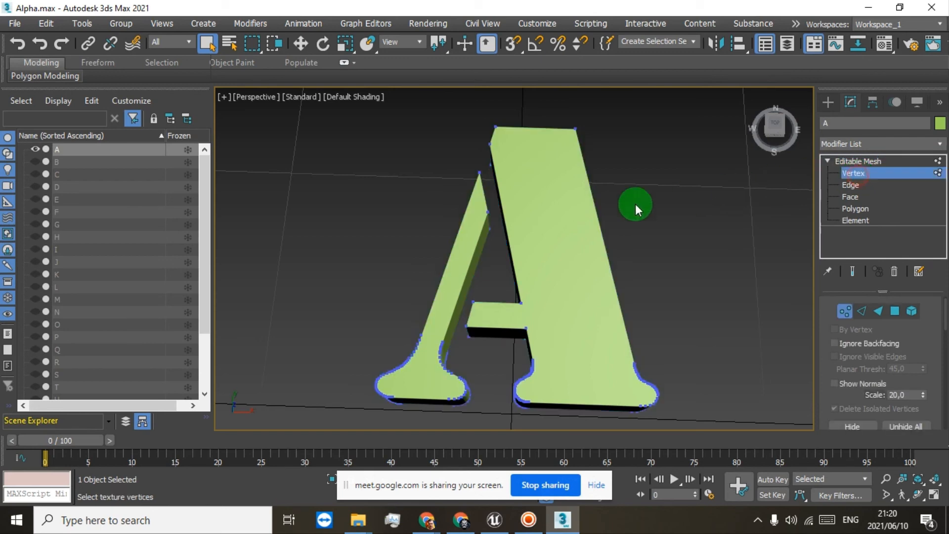
click(493, 232)
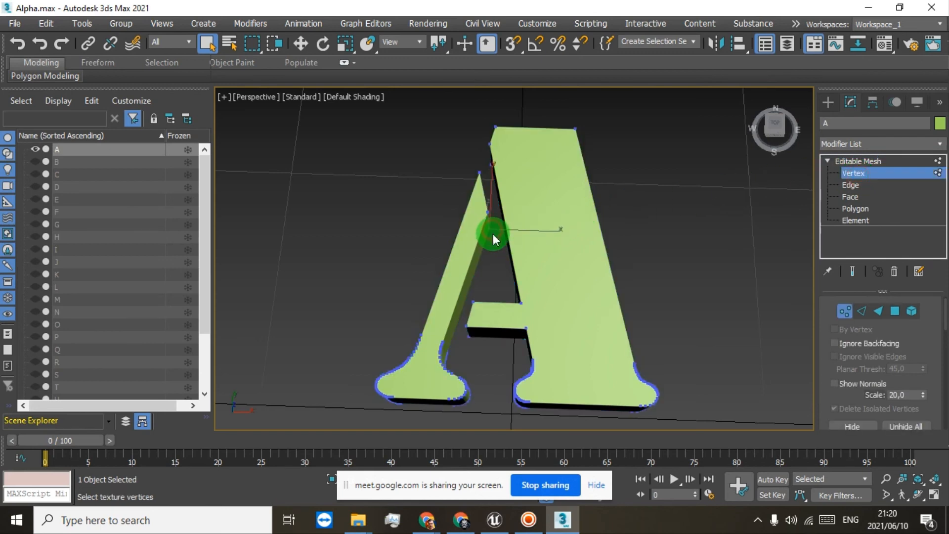
scroll(489, 234, up, 2)
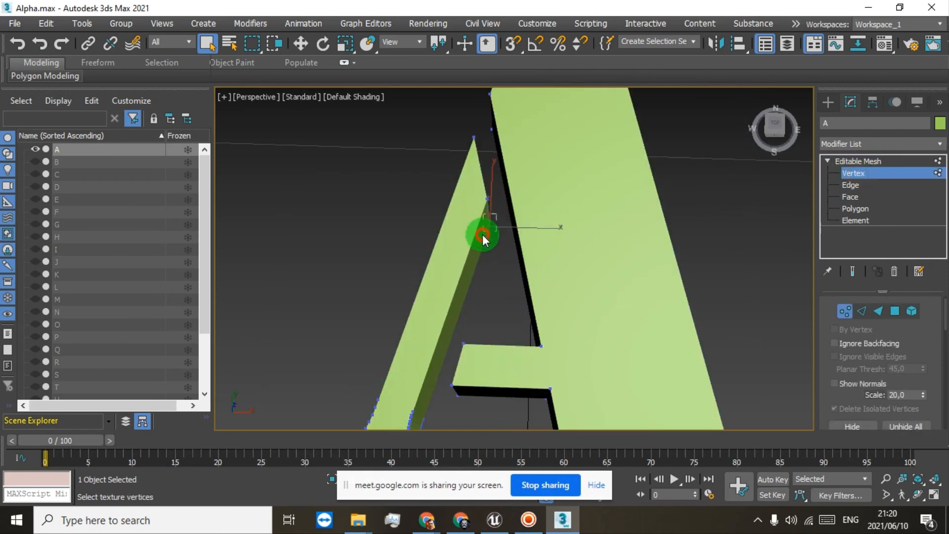
click(300, 44)
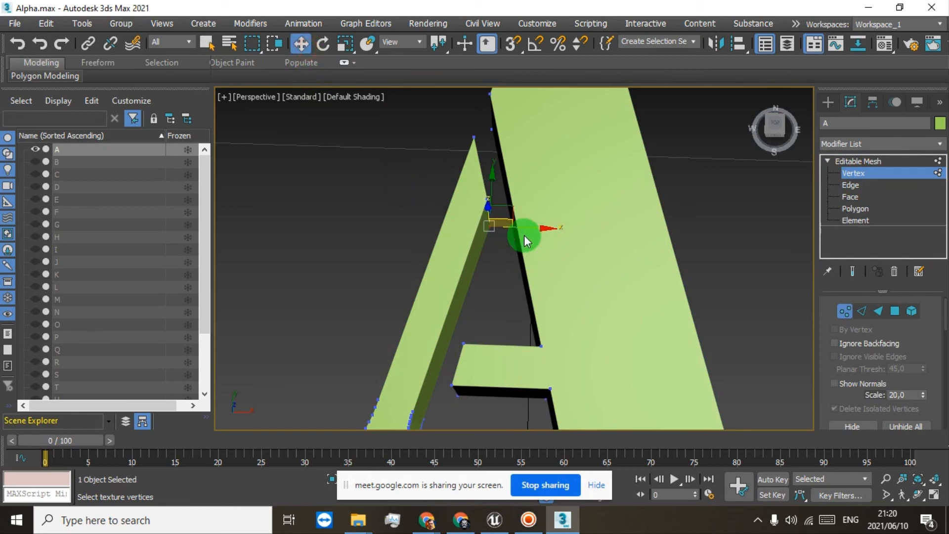
drag(529, 231, 542, 203)
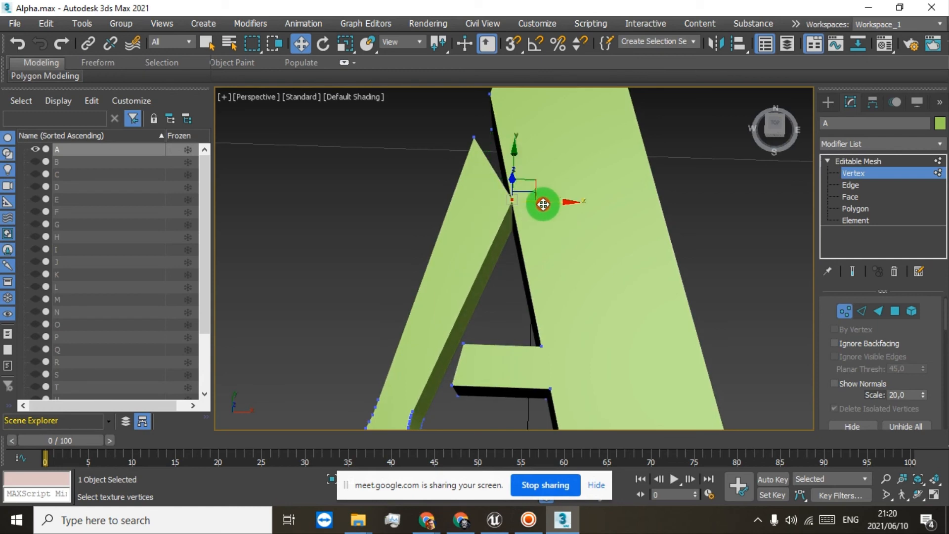
Move the tip vertex of the A's thin stroke up until it meets the upper edge of the thick stroke.
click(474, 139)
middle_drag(514, 117, 516, 188)
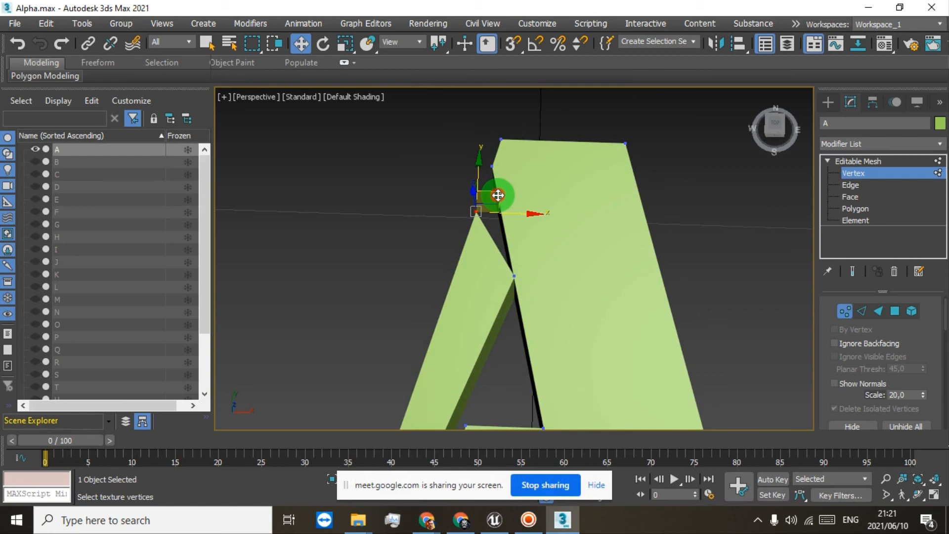
drag(497, 196, 514, 148)
scroll(501, 308, down, 5)
scroll(501, 322, up, 1)
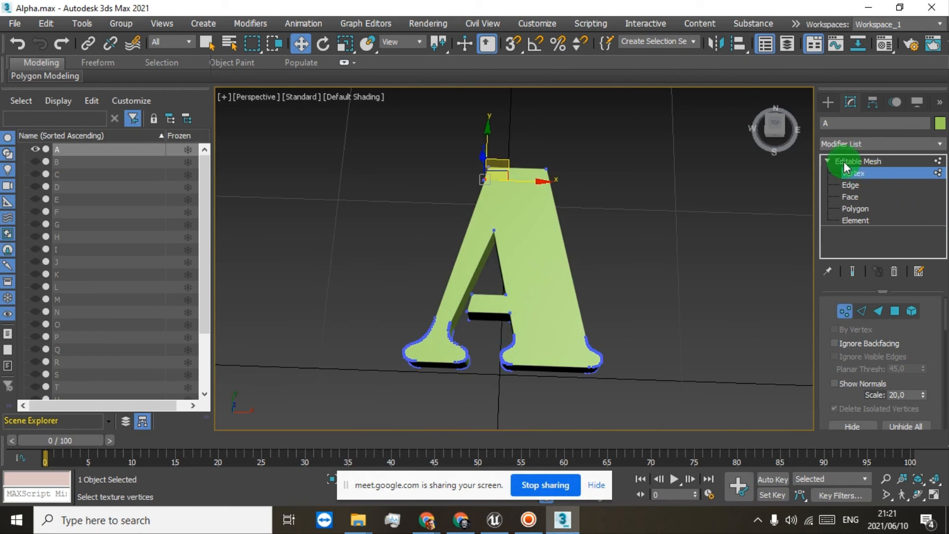
scroll(484, 259, up, 4)
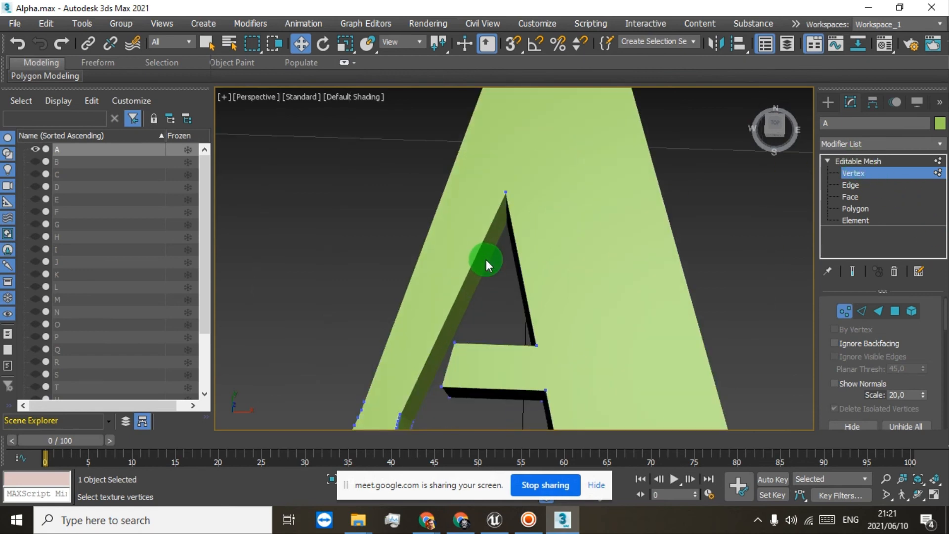
Leave Vertex mode and undo the latest vertex moves on the letter A's thin stroke.
click(859, 160)
click(16, 43)
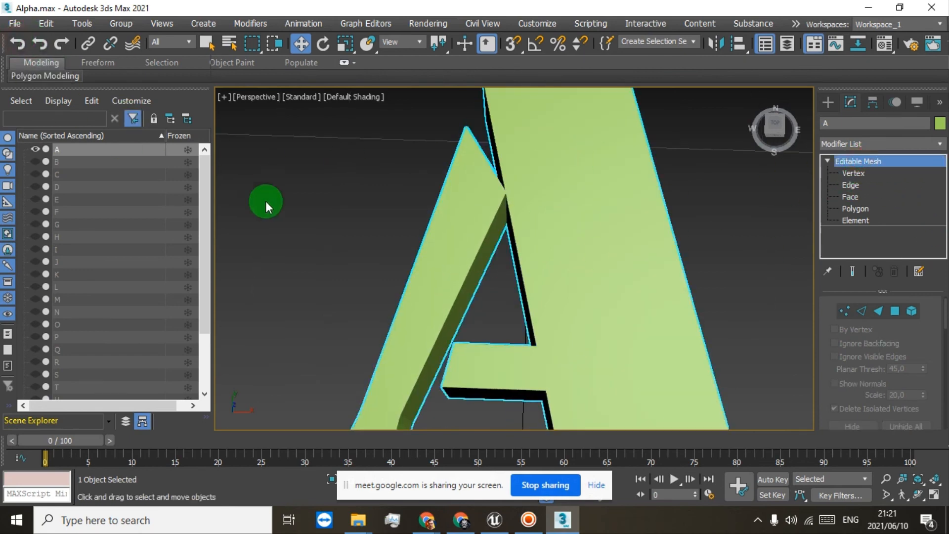
click(16, 44)
click(17, 43)
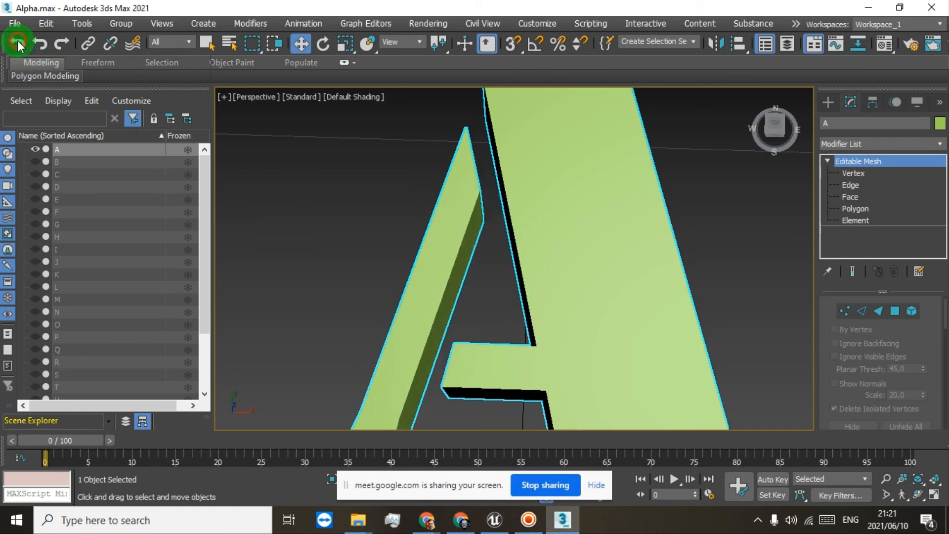
scroll(408, 313, down, 5)
middle_drag(435, 343, 513, 218)
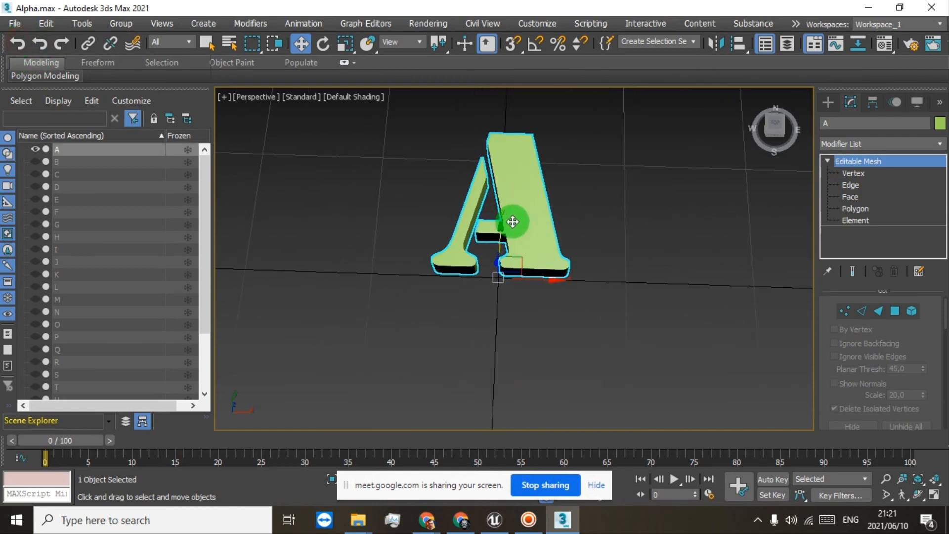
Hide the letter A object and view the empty grid from a lower angle.
click(33, 150)
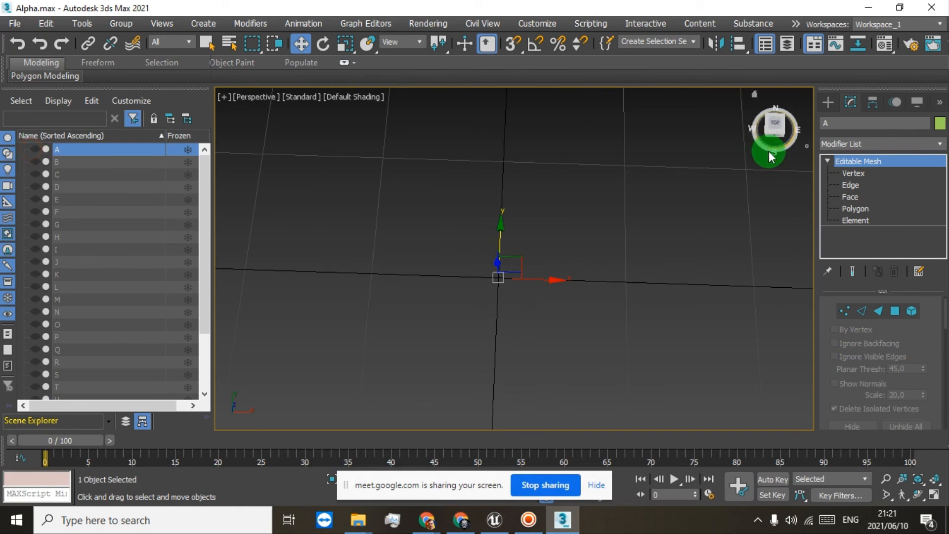
mouse_move(783, 126)
mouse_down()
mouse_move(790, 132)
mouse_move(782, 127)
mouse_up()
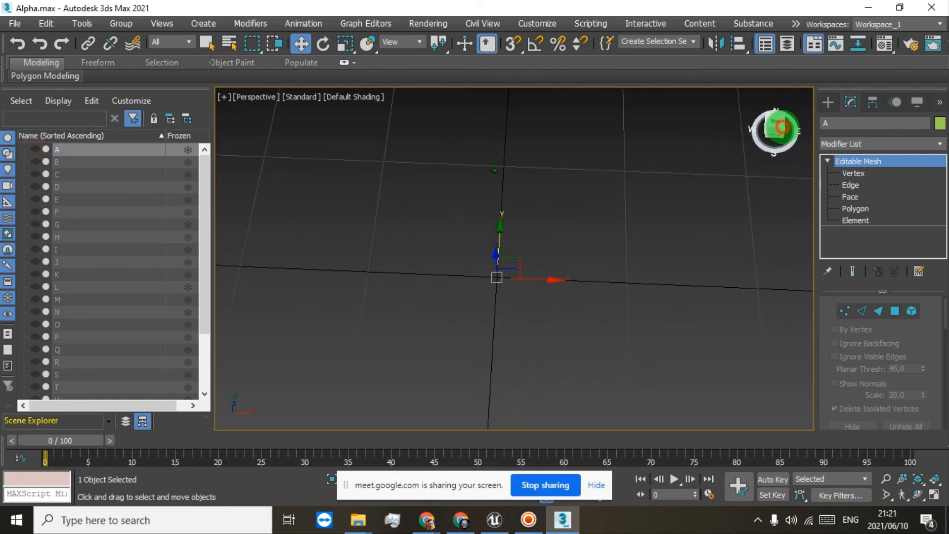
scroll(646, 166, down, 5)
middle_drag(703, 162, 574, 216)
mouse_move(774, 134)
mouse_down()
mouse_move(771, 97)
mouse_move(774, 146)
mouse_move(712, 110)
mouse_move(794, 425)
mouse_move(453, 98)
mouse_move(248, 124)
mouse_move(597, 106)
mouse_move(697, 112)
mouse_move(328, 101)
mouse_move(786, 130)
mouse_move(267, 111)
mouse_move(487, 171)
mouse_move(462, 271)
mouse_move(490, 255)
mouse_up()
Activate the Move, Rotate and Scale tools one after another, finishing with Scale.
click(299, 45)
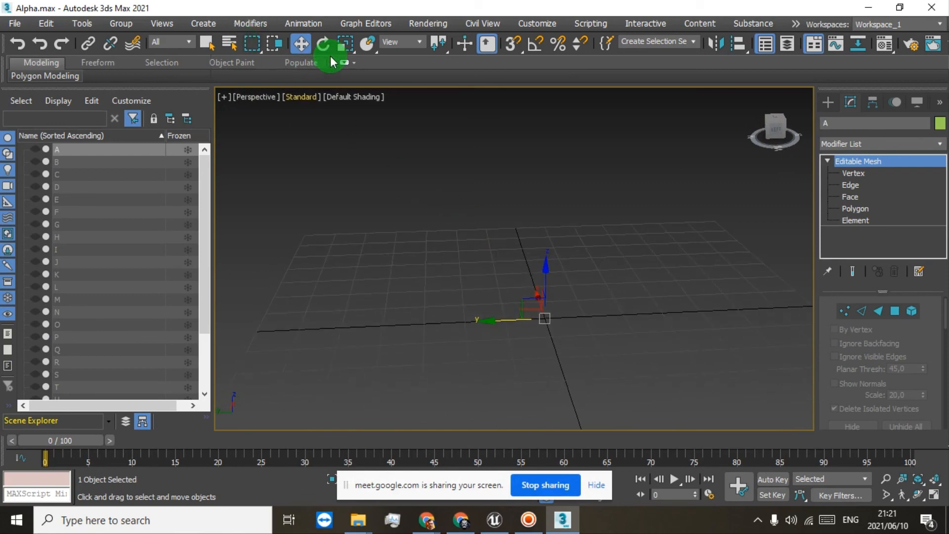
click(323, 44)
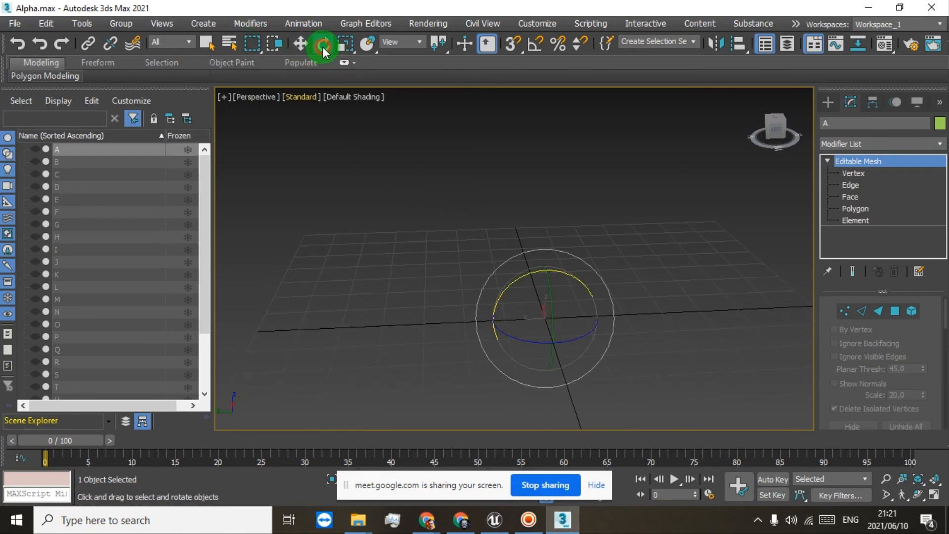
click(345, 45)
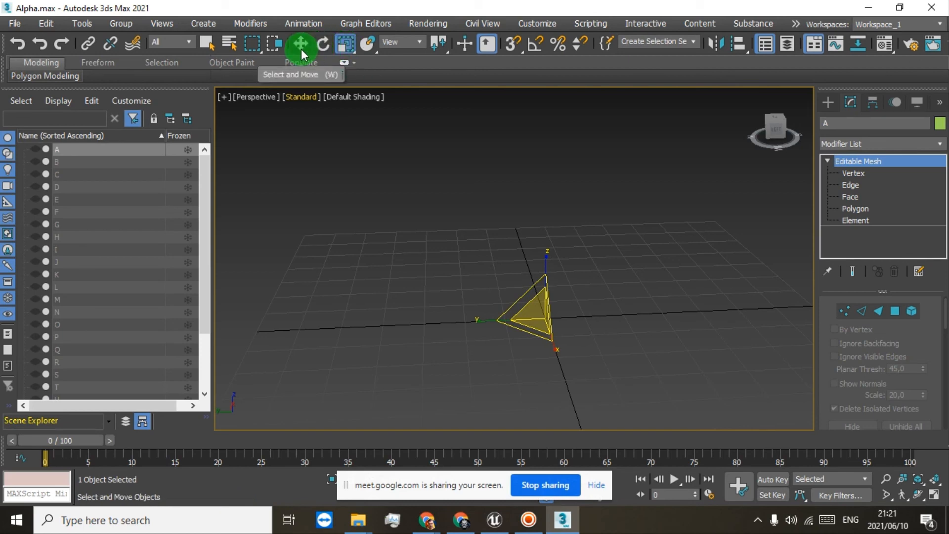
Create a teapot primitive on the grid, look at it from another side, and delete it.
click(827, 103)
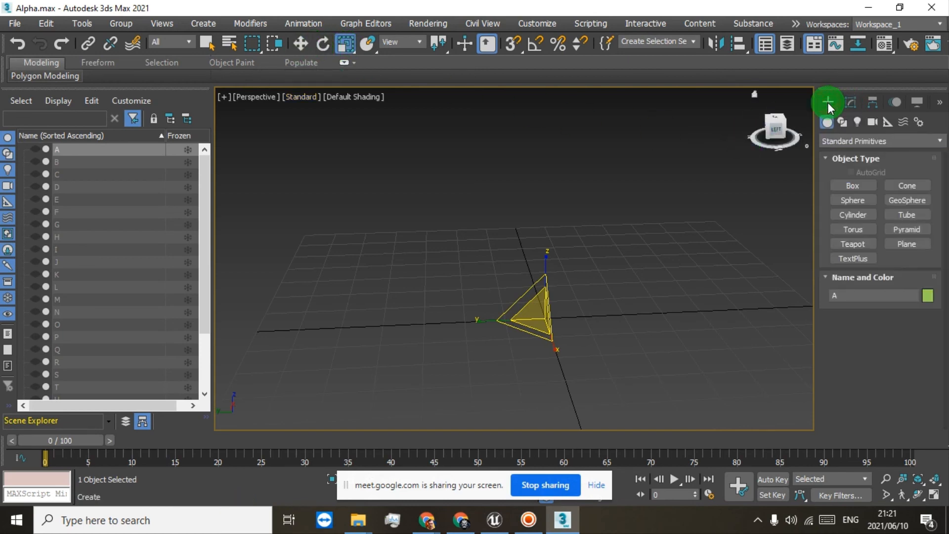
click(865, 187)
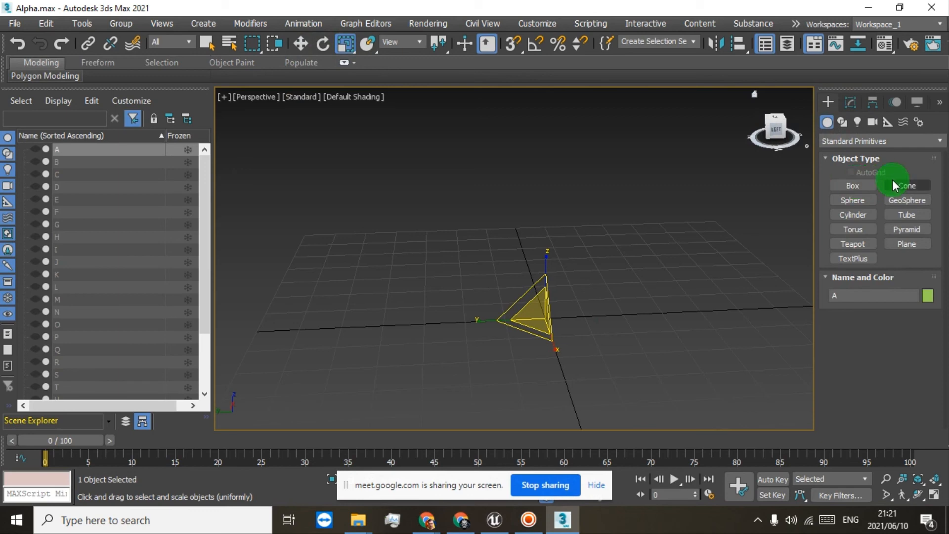
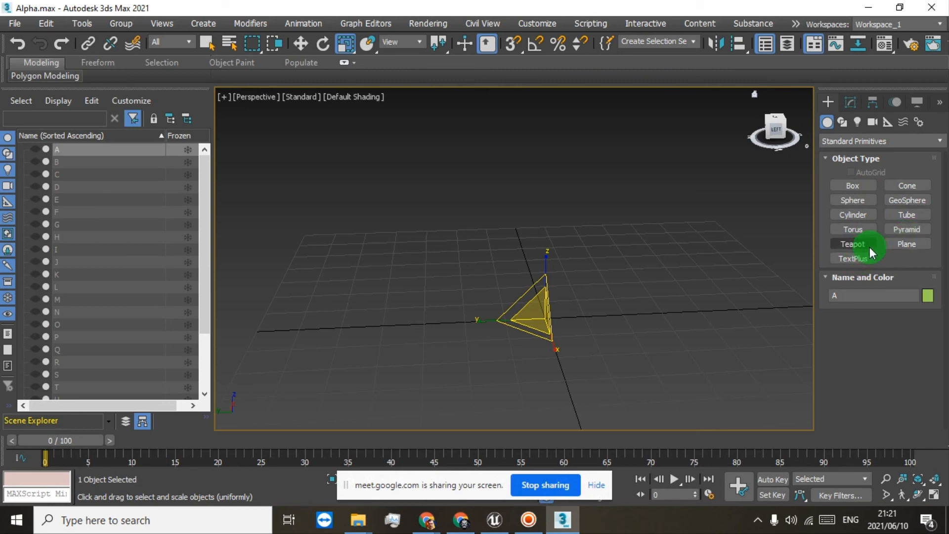
click(851, 244)
drag(440, 326, 489, 294)
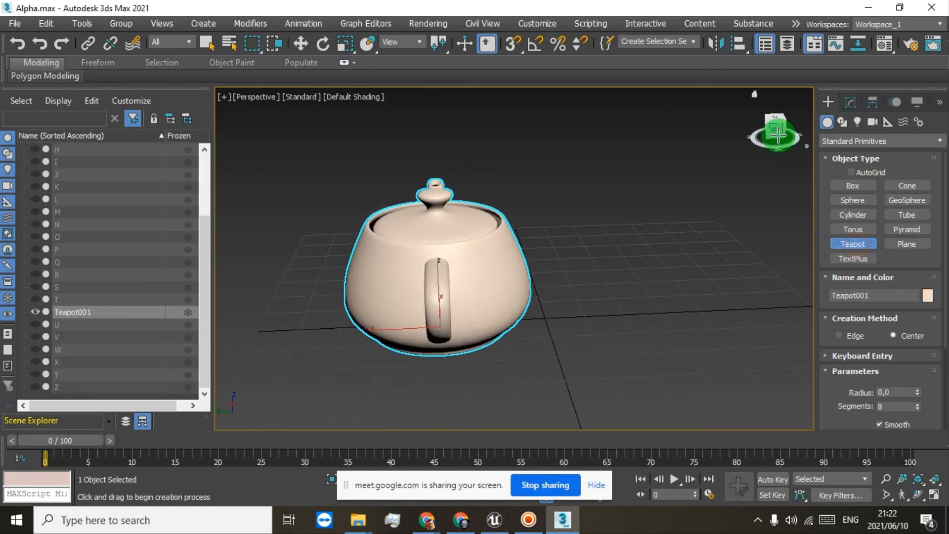
drag(779, 132, 794, 180)
key(r)
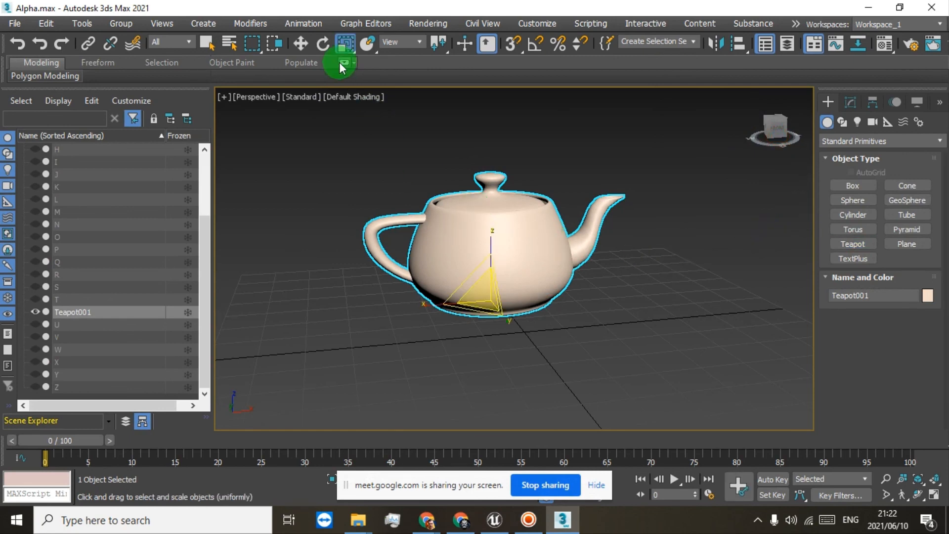
key(Delete)
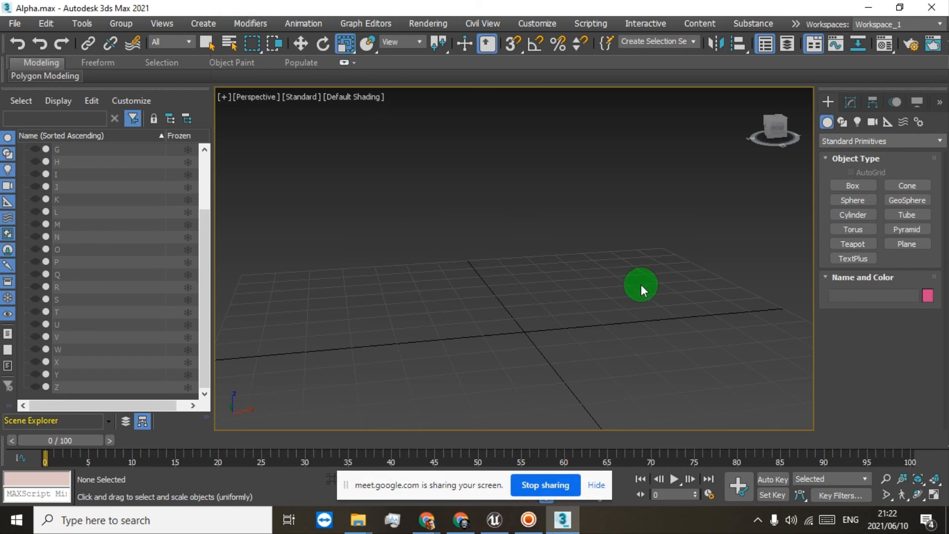
Select the hidden letter A object and display its modifier stack.
click(851, 102)
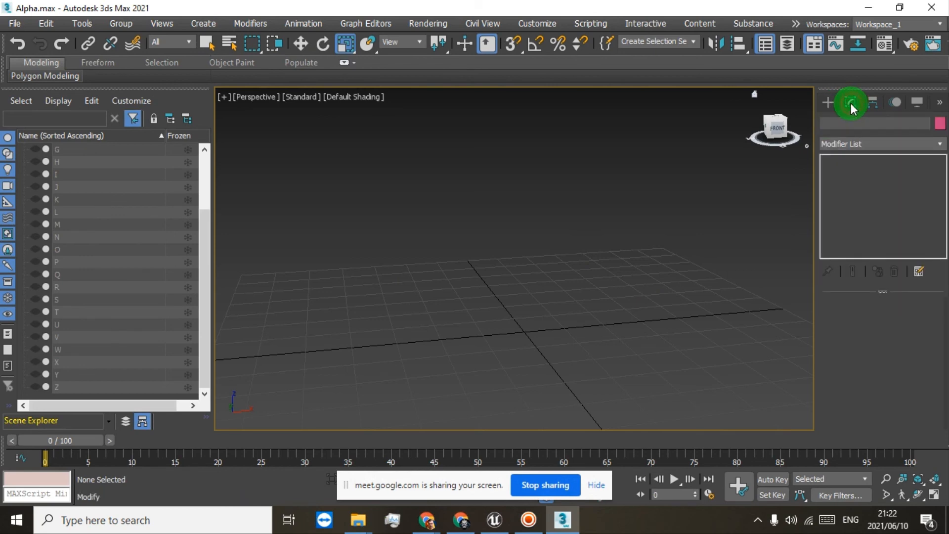
scroll(92, 156, up, 2)
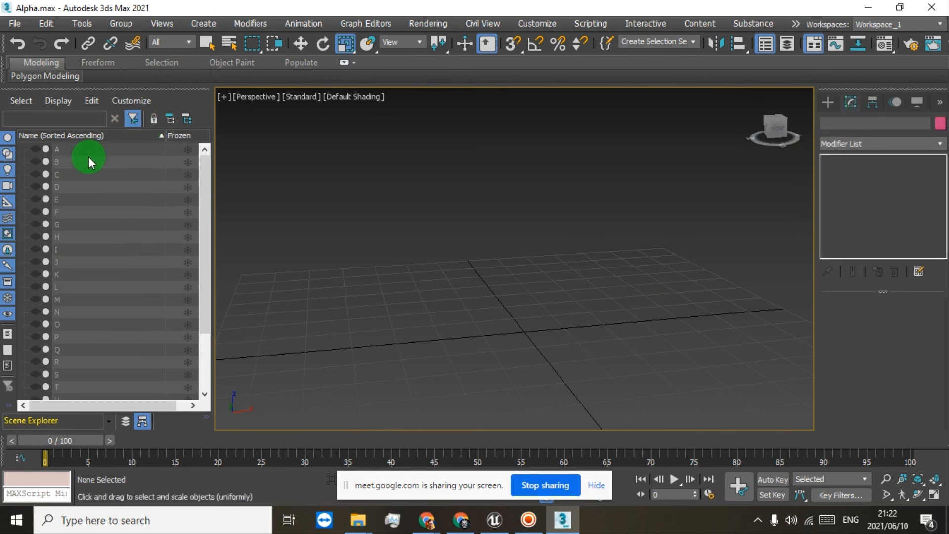
click(78, 149)
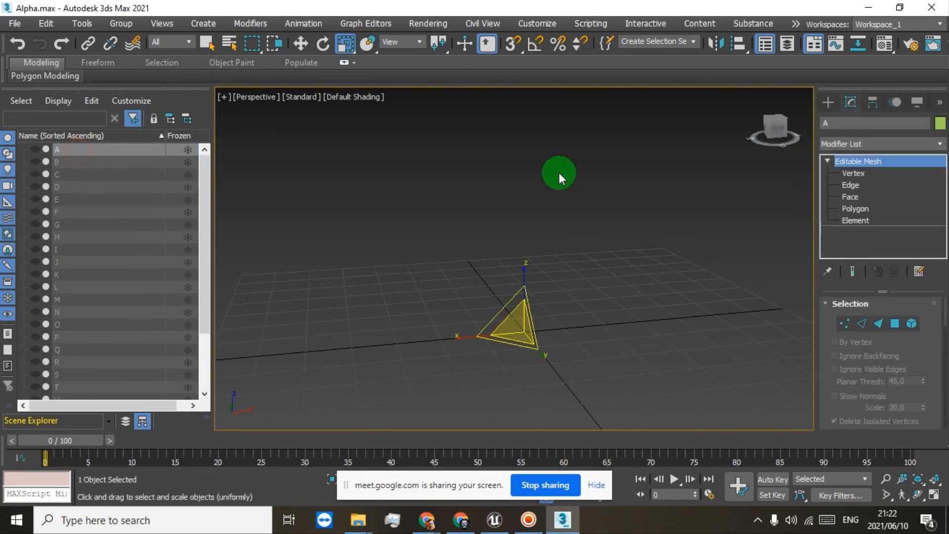
Create a box on the grid about 4.2 long, 54 wide and 14 high.
click(826, 101)
click(853, 186)
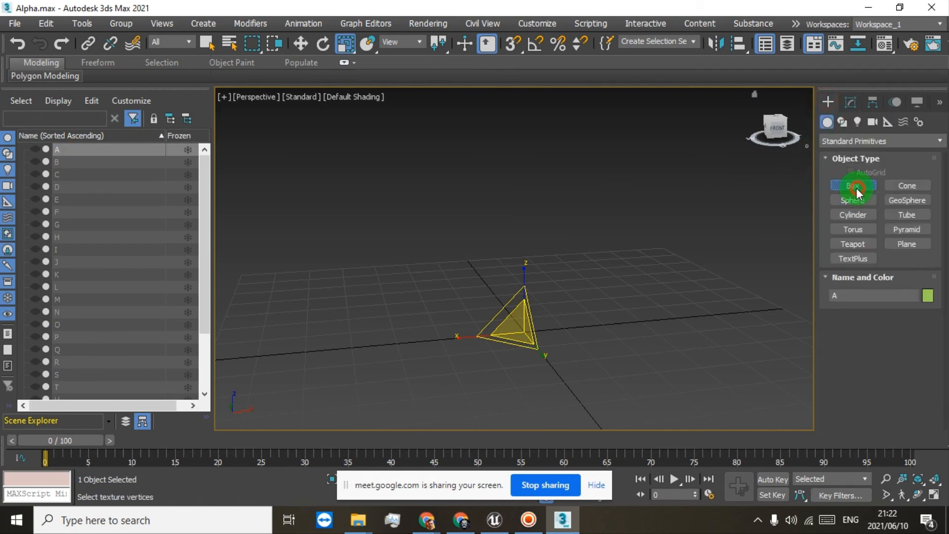
drag(428, 297, 607, 277)
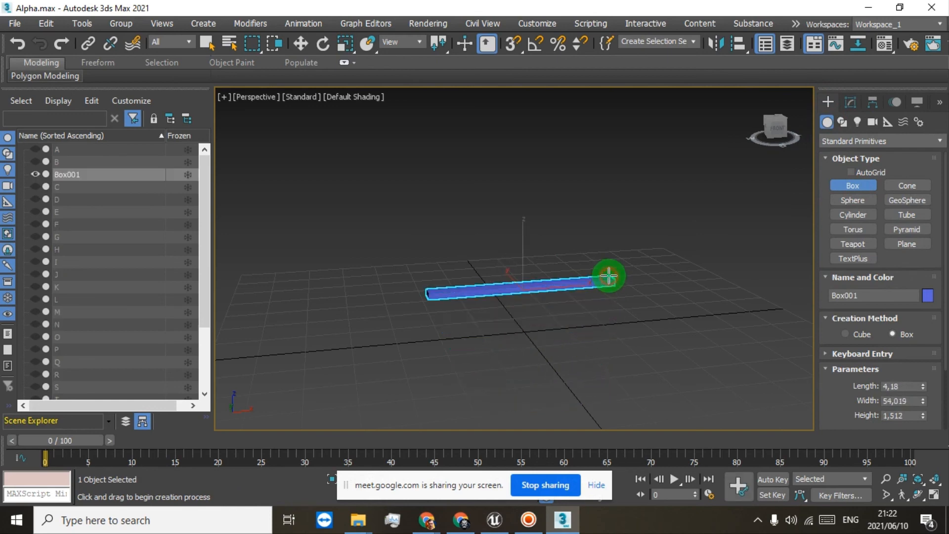
click(605, 226)
key(r)
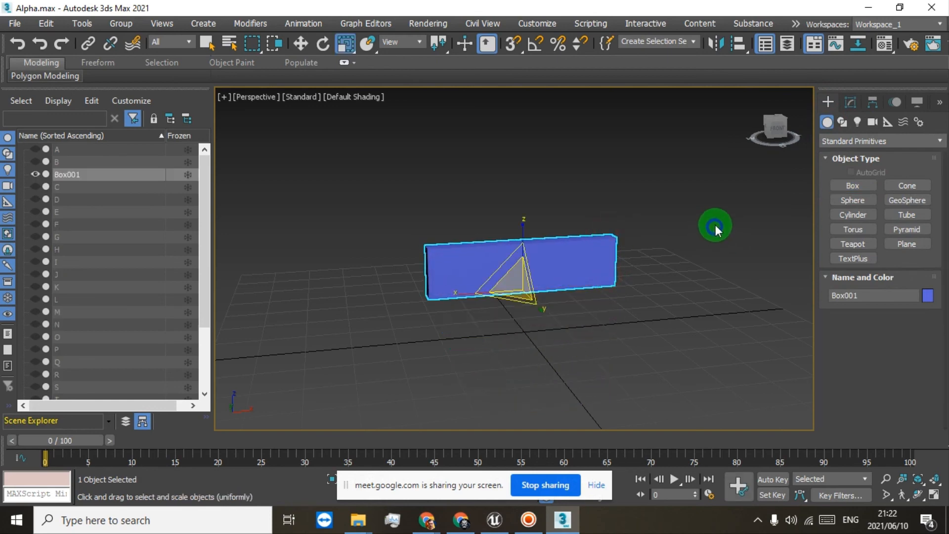
Convert the new box to an Editable Mesh.
click(848, 109)
right_click(834, 160)
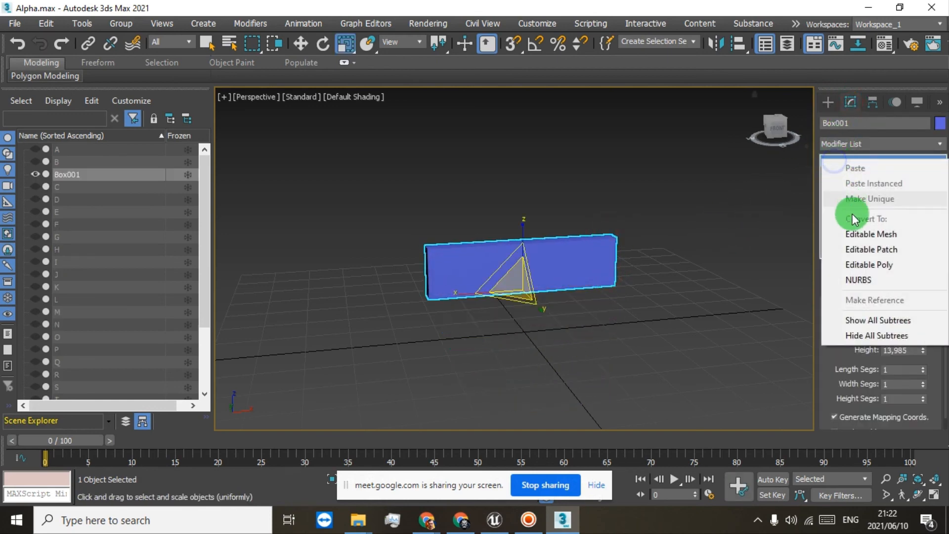
click(847, 235)
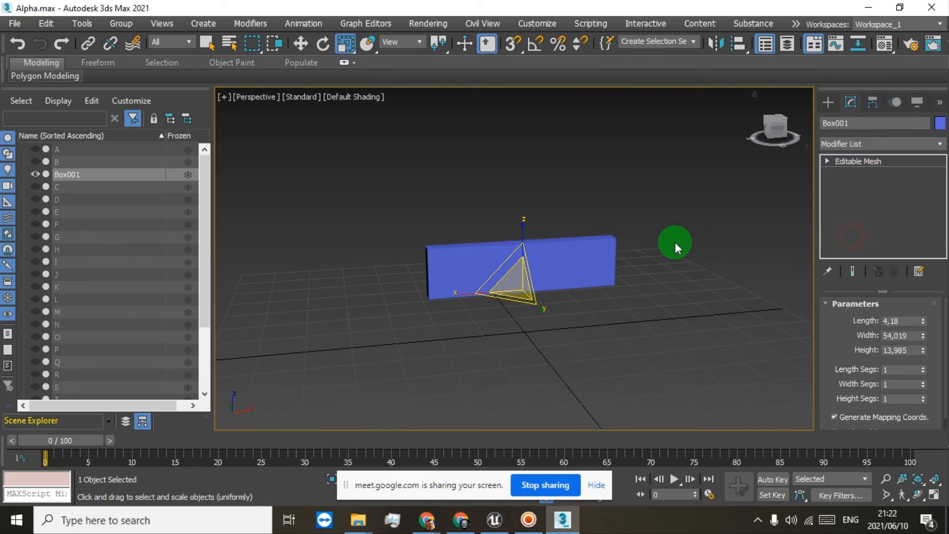
In Vertex mode, scale up the two vertices at one upper end of the box to widen that end.
click(827, 161)
click(850, 173)
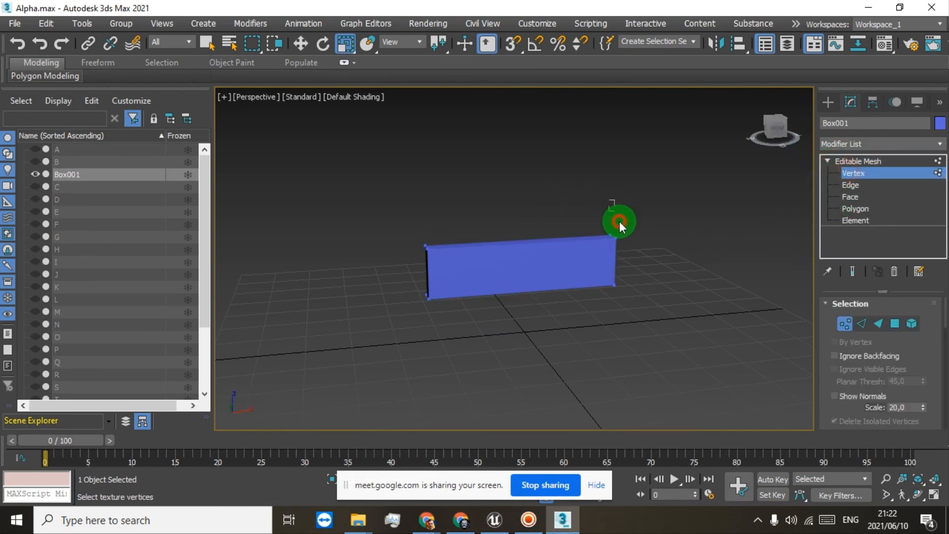
drag(619, 225, 642, 262)
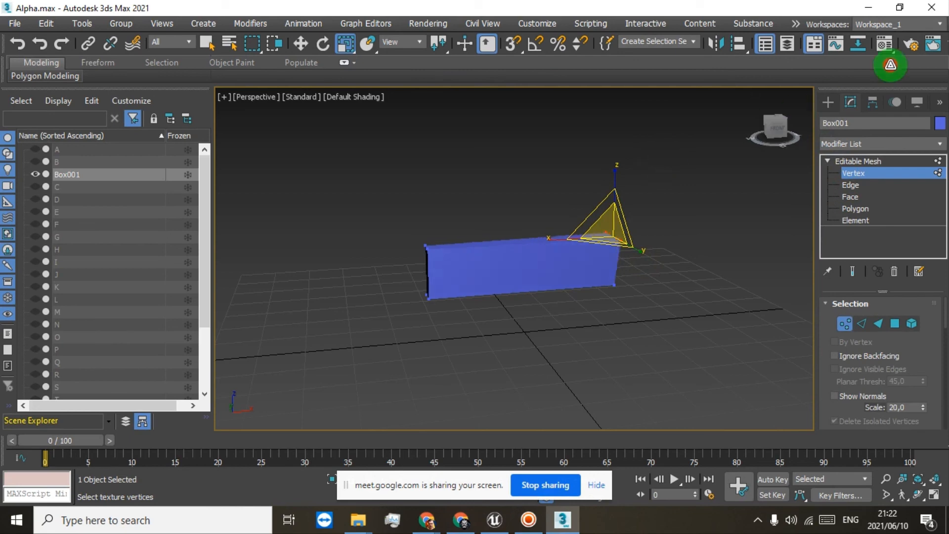
drag(890, 65, 177, 293)
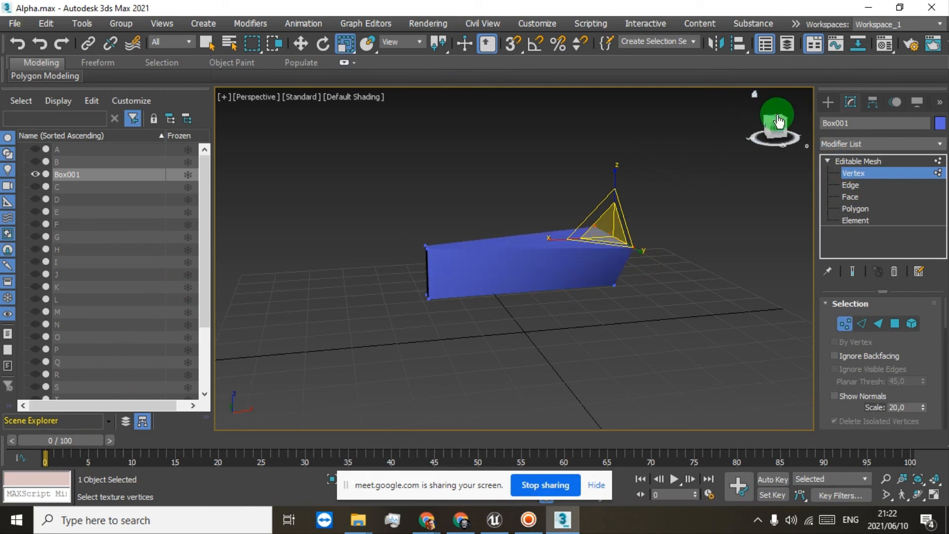
drag(778, 121, 756, 131)
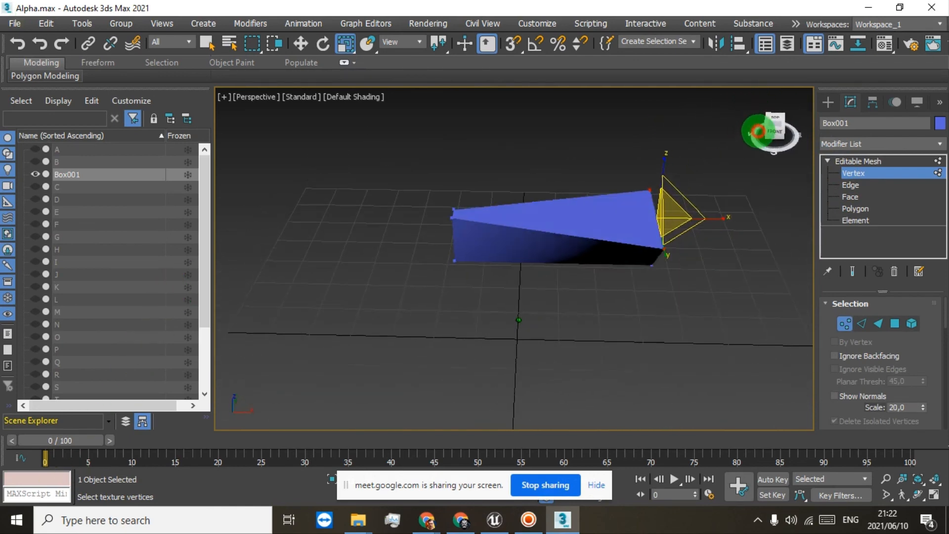
Leave Vertex mode and delete the deformed box.
click(840, 161)
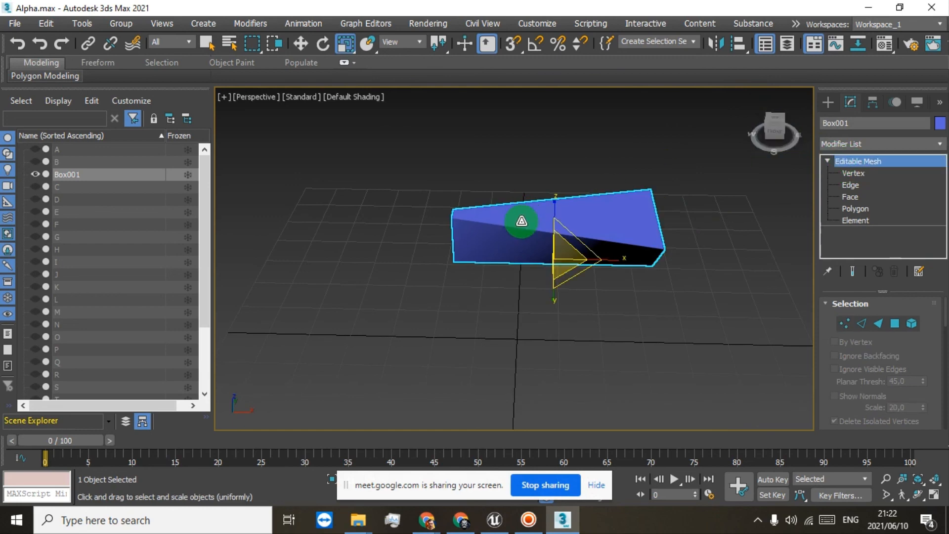
key(Delete)
click(828, 102)
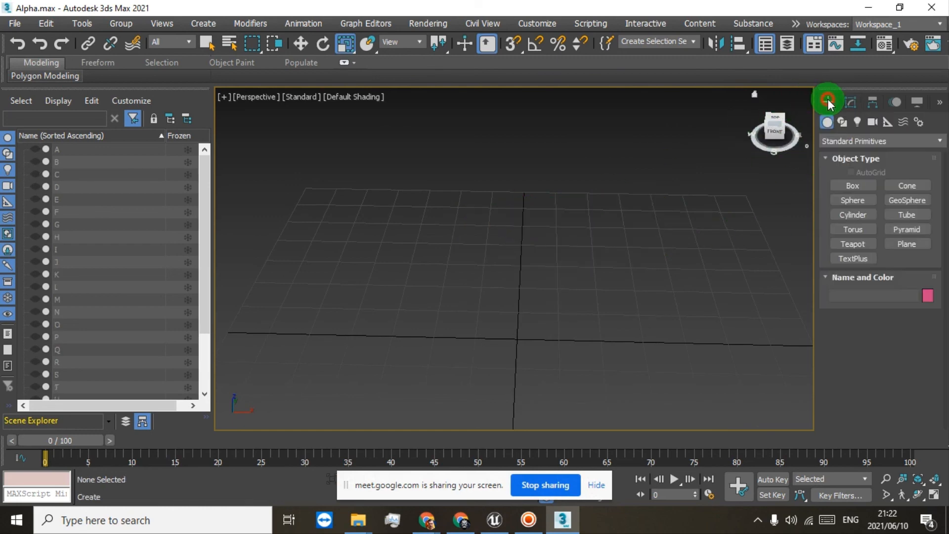
click(850, 103)
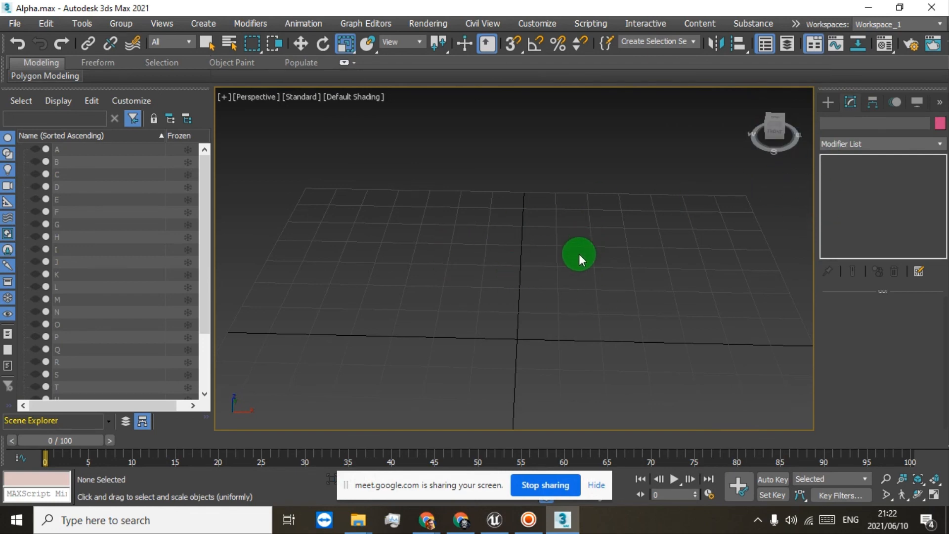
middle_drag(579, 254, 564, 201)
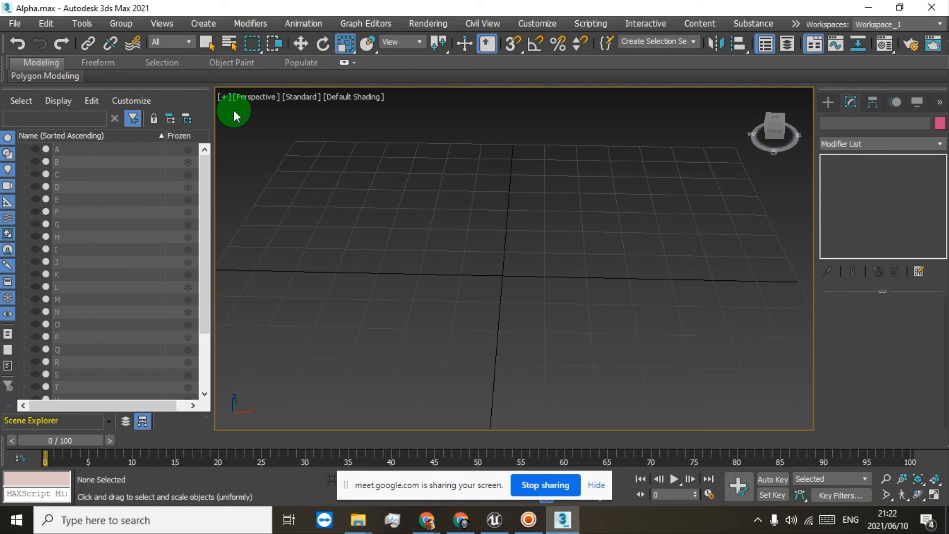
click(429, 24)
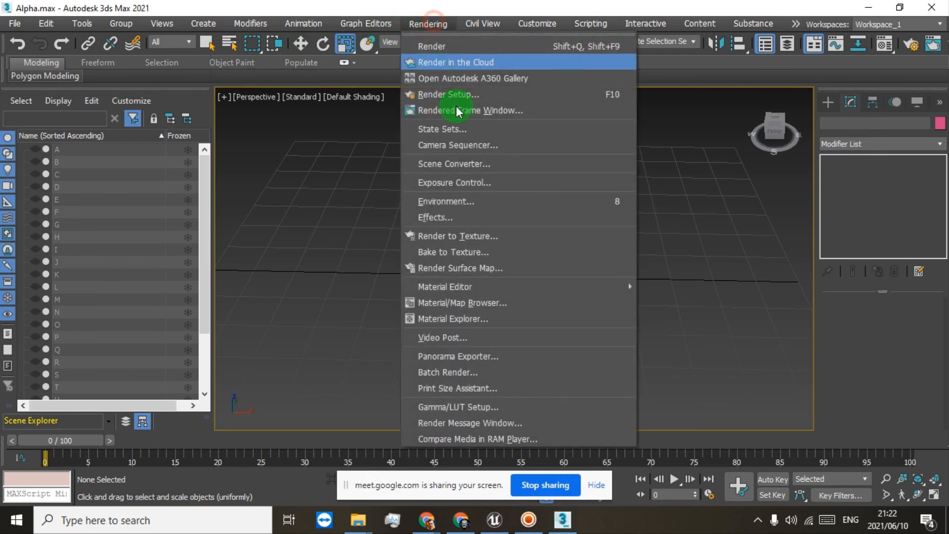
mouse_move(562, 286)
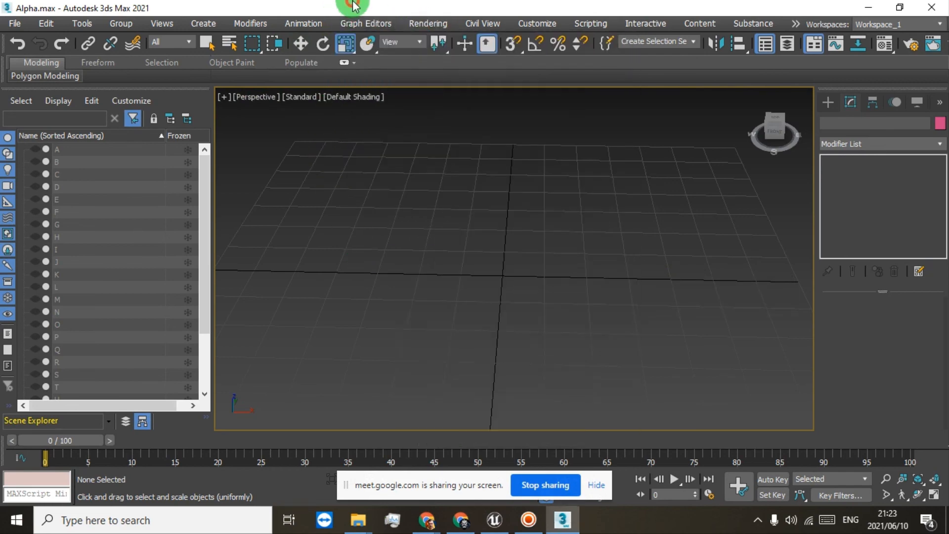
Open the Material Editor to look at its sample materials and close it again.
key(m)
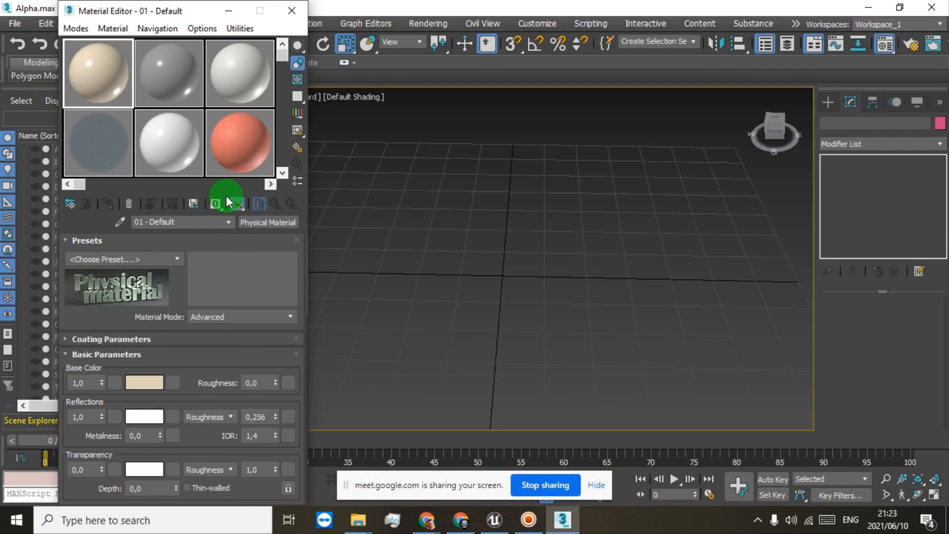
click(291, 10)
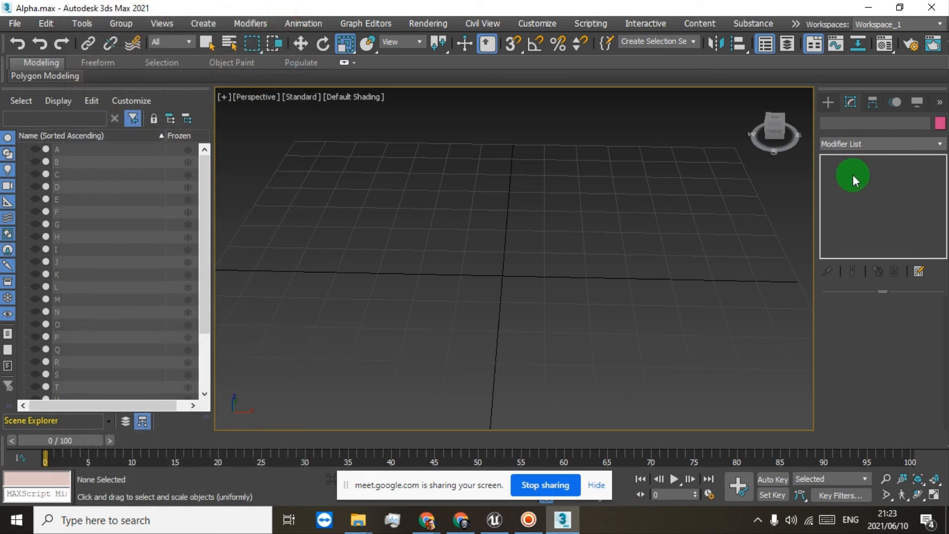
Select the hidden letter A in the scene list and make it visible.
click(104, 149)
scroll(507, 271, up, 2)
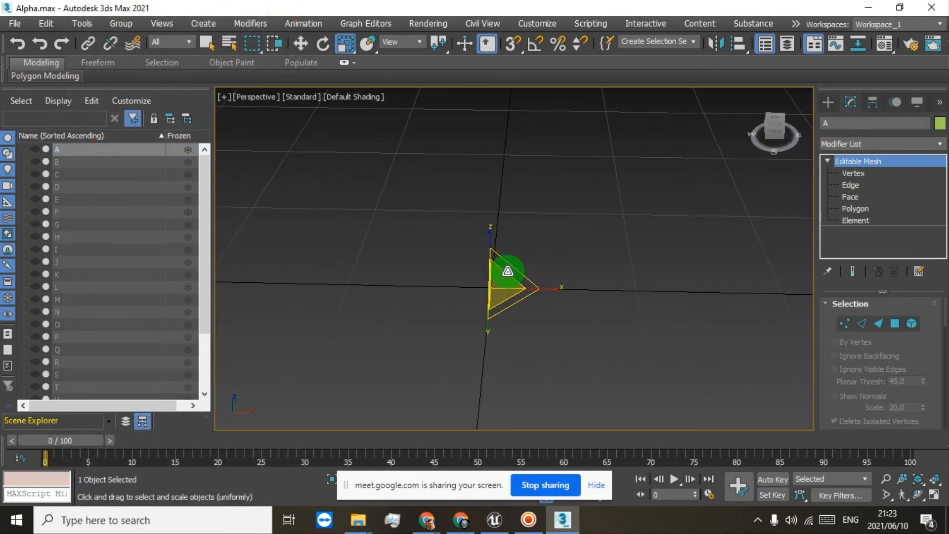
click(35, 149)
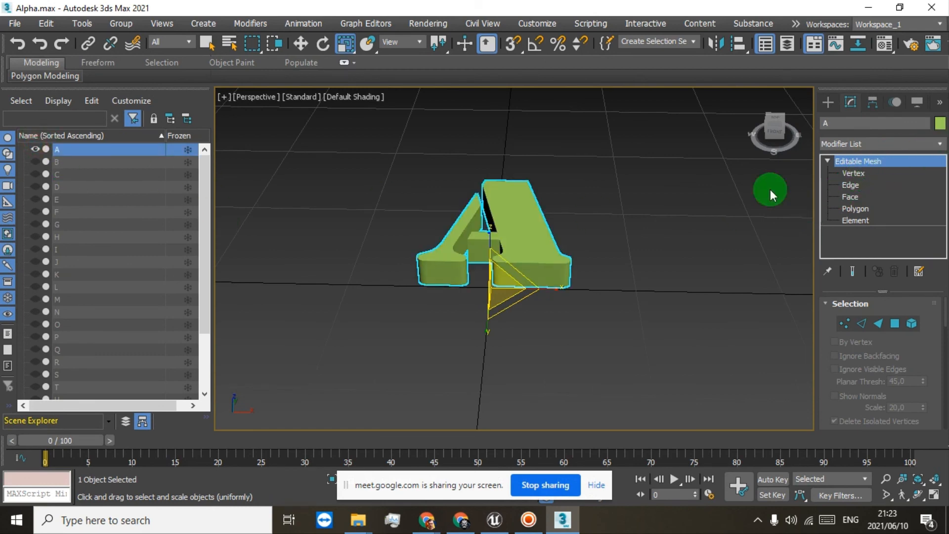
scroll(520, 238, up, 2)
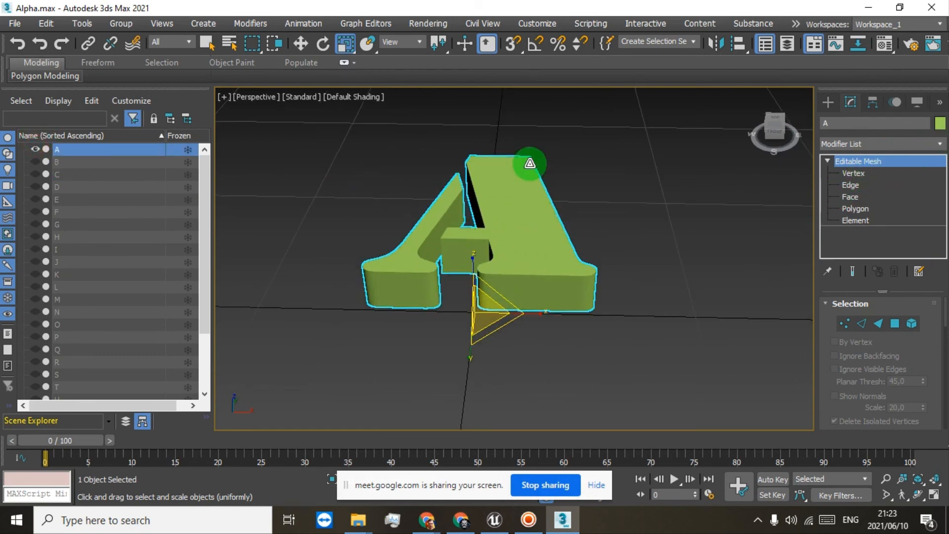
In Polygon mode, select all polygons of the letter A.
click(855, 209)
click(535, 213)
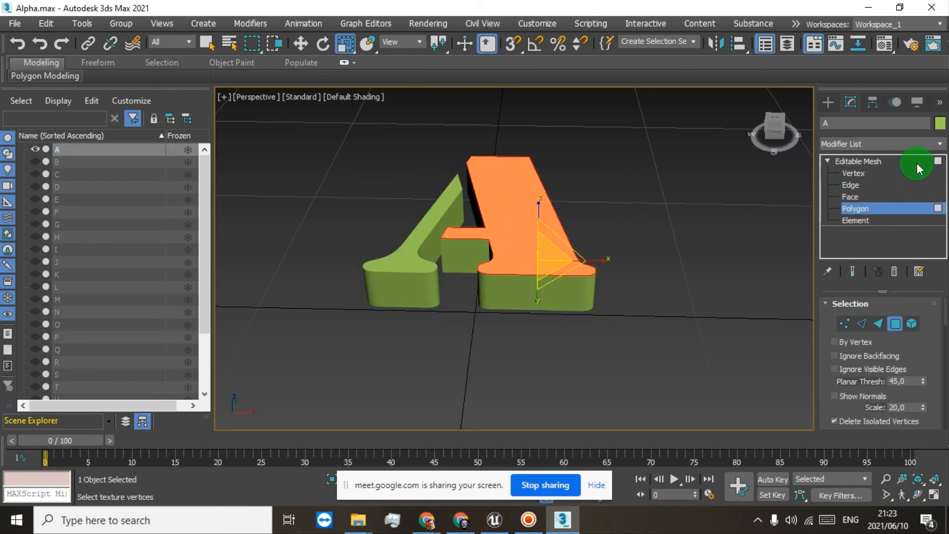
click(938, 144)
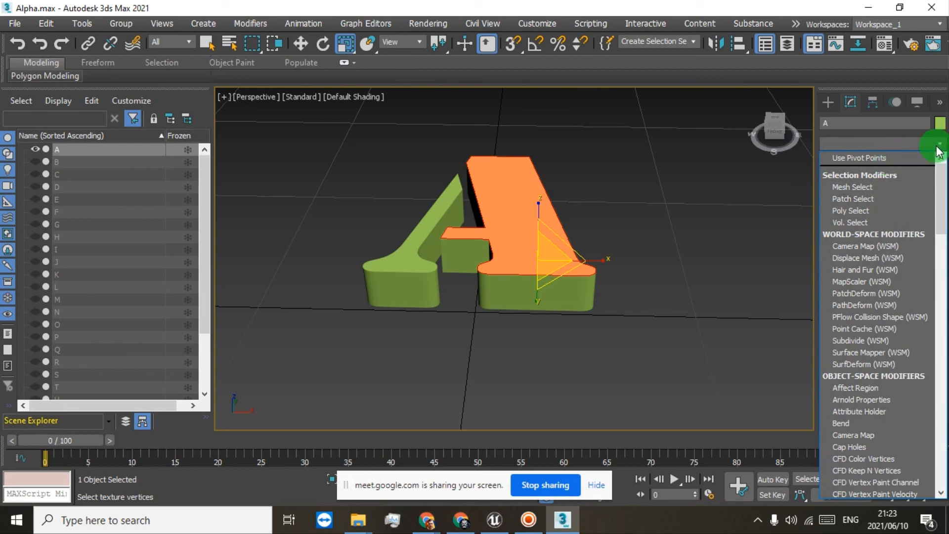
click(934, 144)
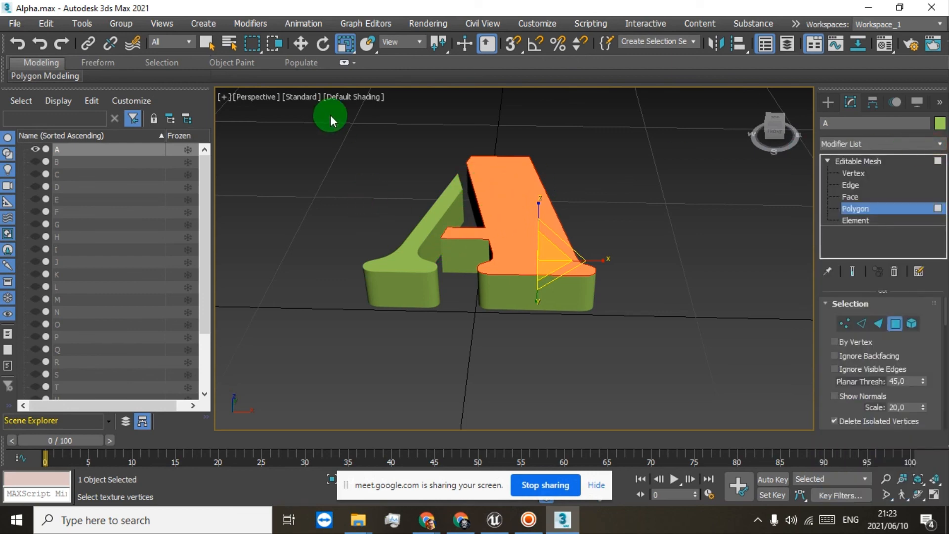
drag(330, 120, 702, 392)
Try a Melt modifier with an amount of 94 on the letter A's selected polygons and delete it.
click(936, 144)
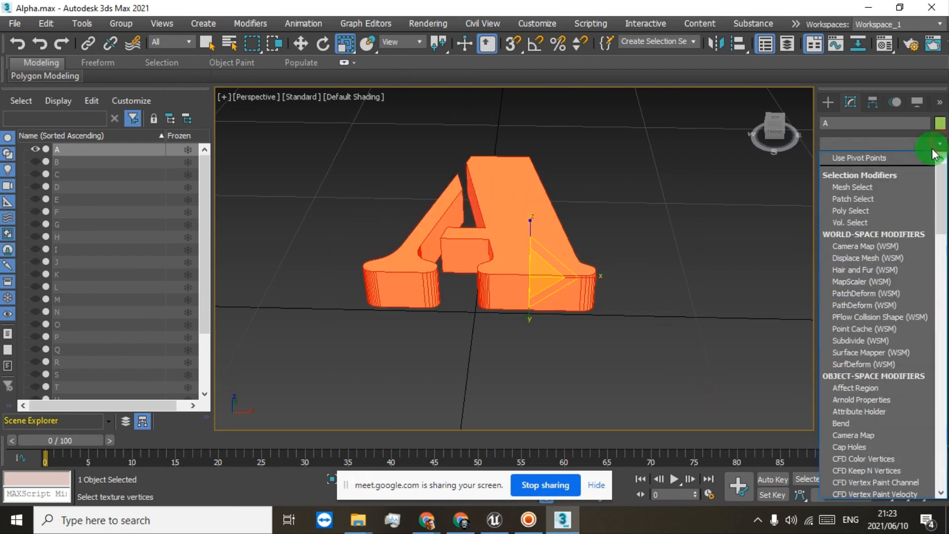
drag(939, 183, 936, 377)
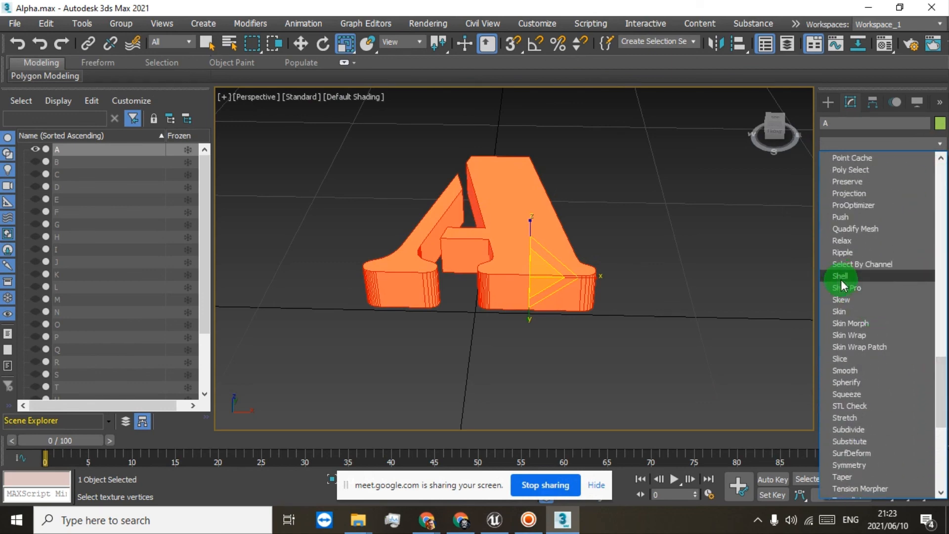
scroll(855, 270, up, 8)
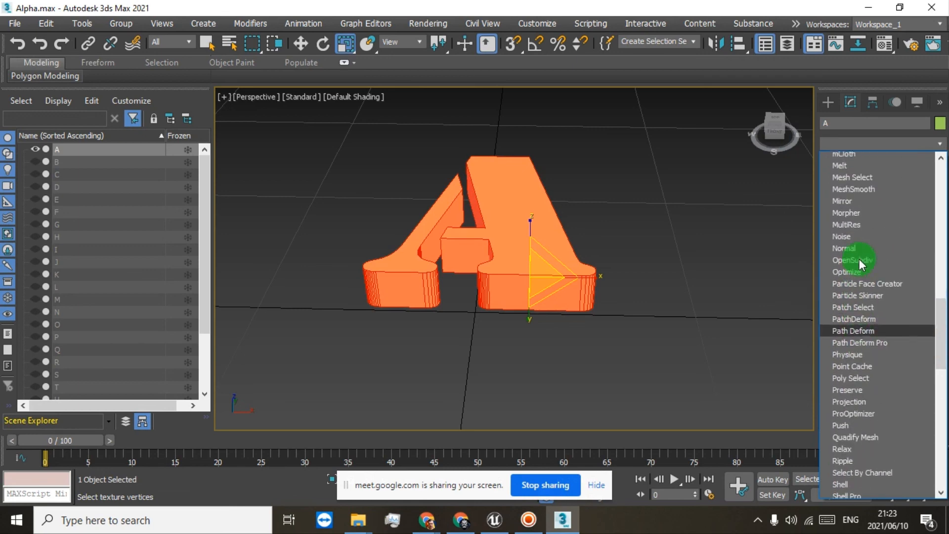
scroll(854, 273, up, 3)
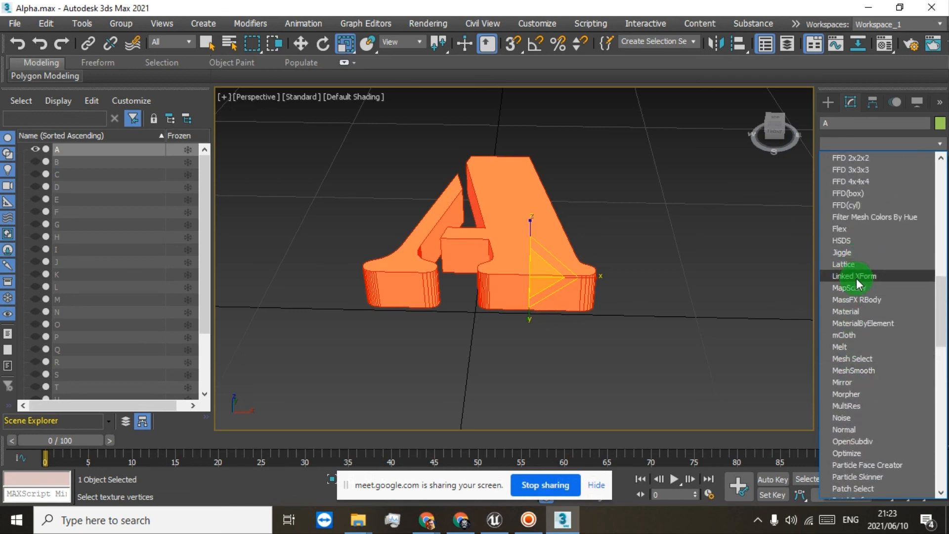
click(841, 311)
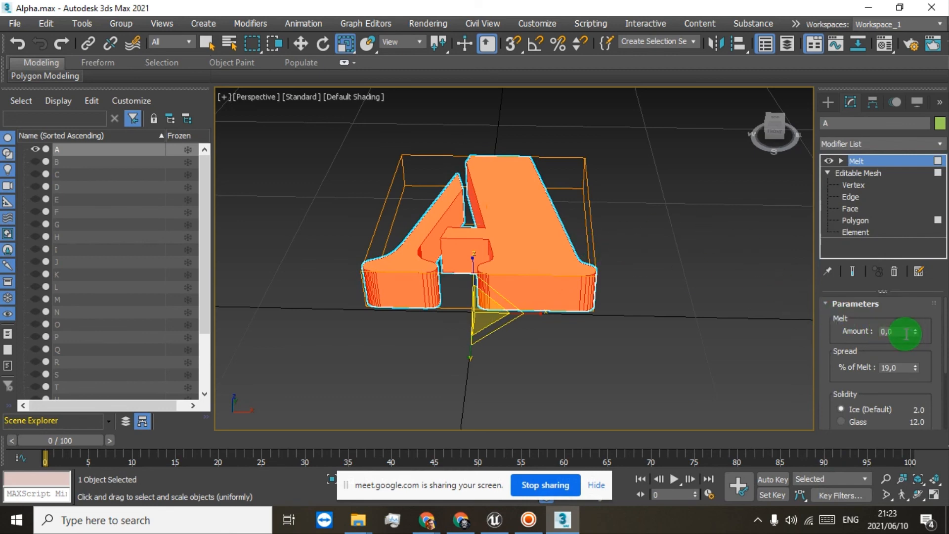
drag(915, 331, 914, 335)
right_click(862, 161)
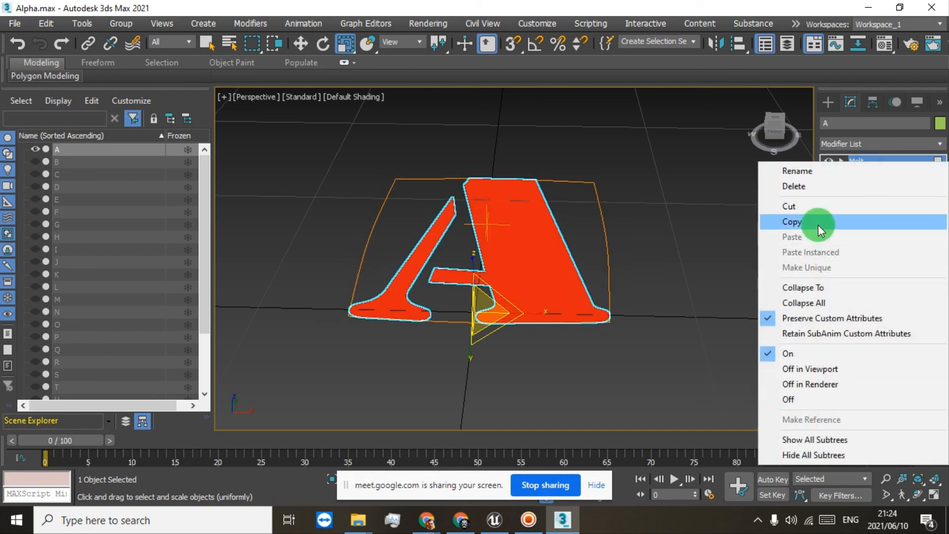
click(818, 187)
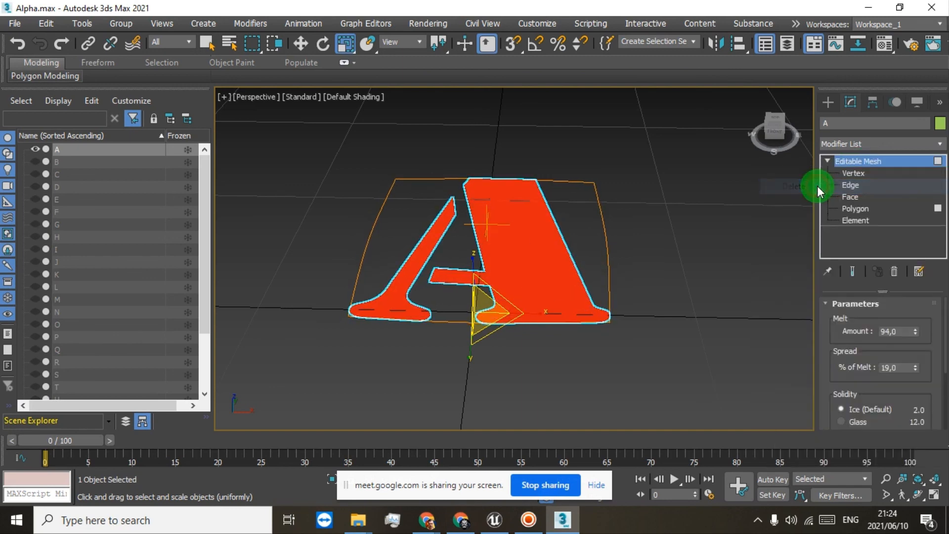
Apply a Relax modifier to the letter A's selected polygons and set its relax value to 0,19.
click(938, 144)
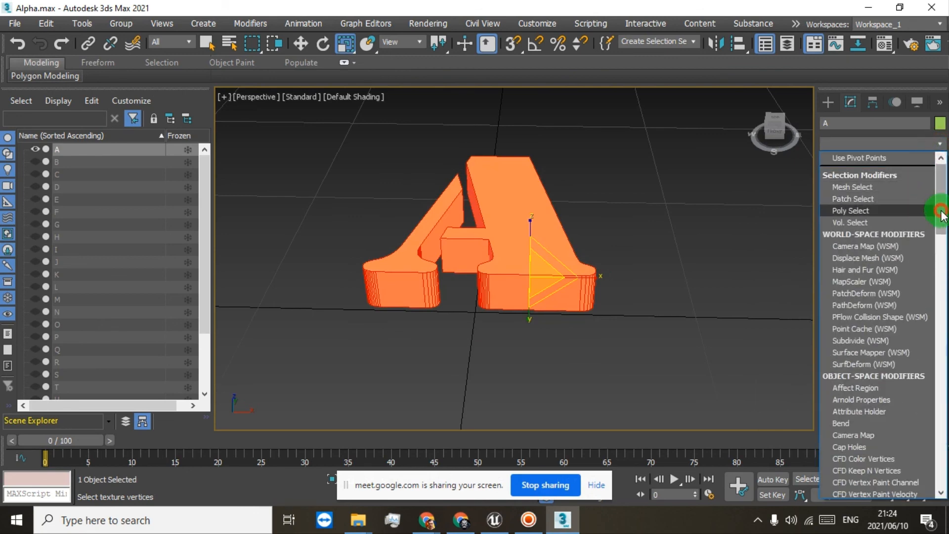
drag(941, 200, 929, 389)
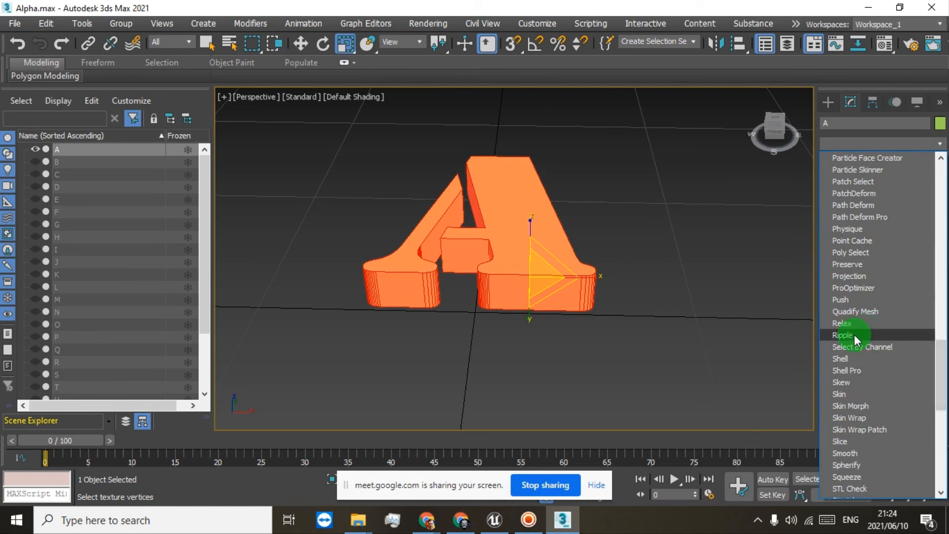
click(842, 323)
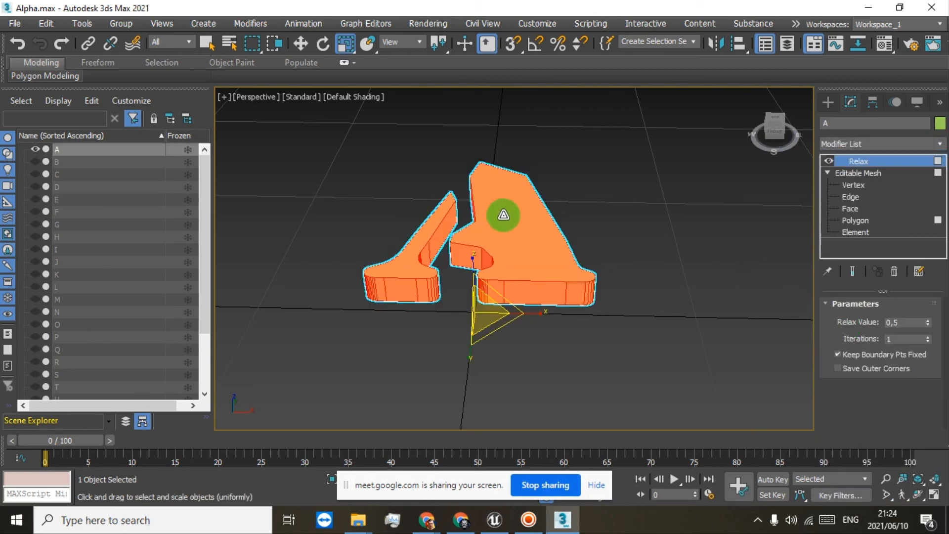
drag(764, 132, 732, 140)
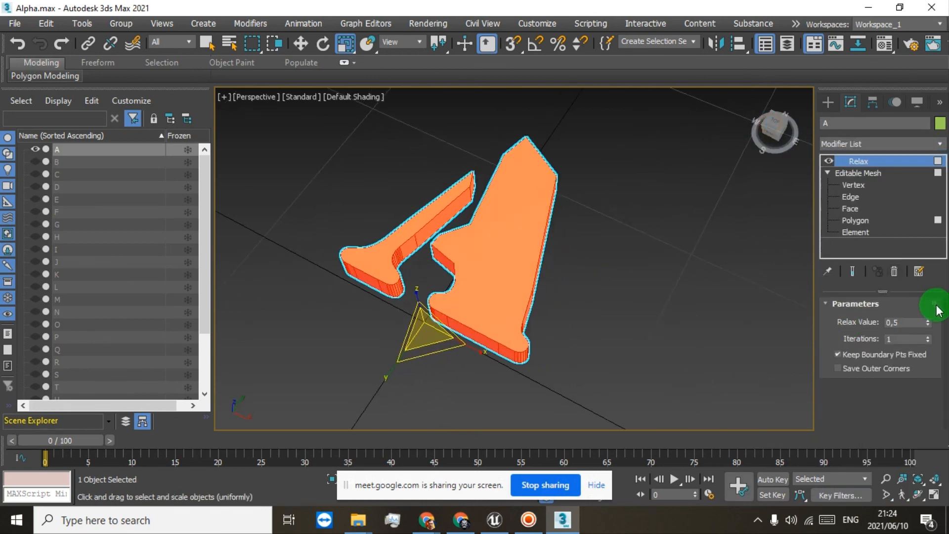
drag(925, 329, 928, 330)
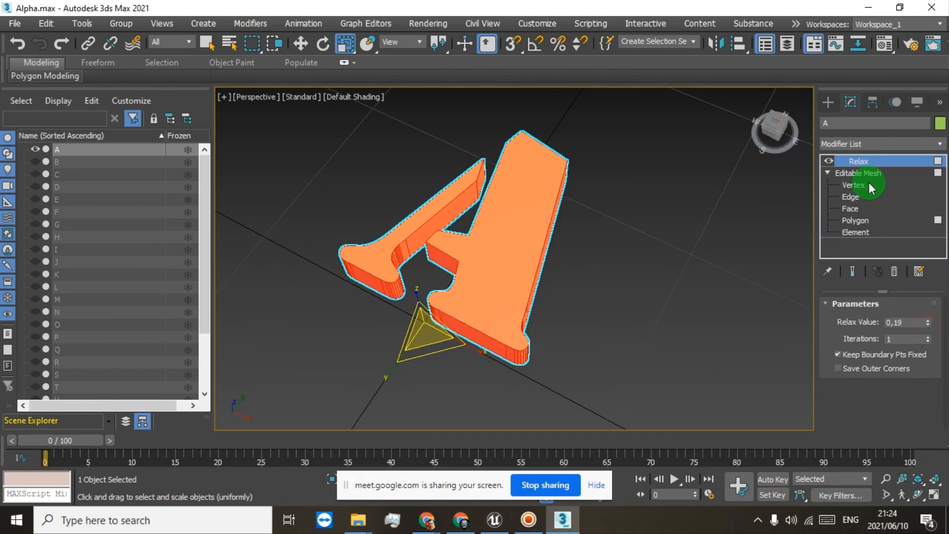
Delete the Relax modifier from the letter A's modifier stack.
click(868, 163)
right_click(868, 168)
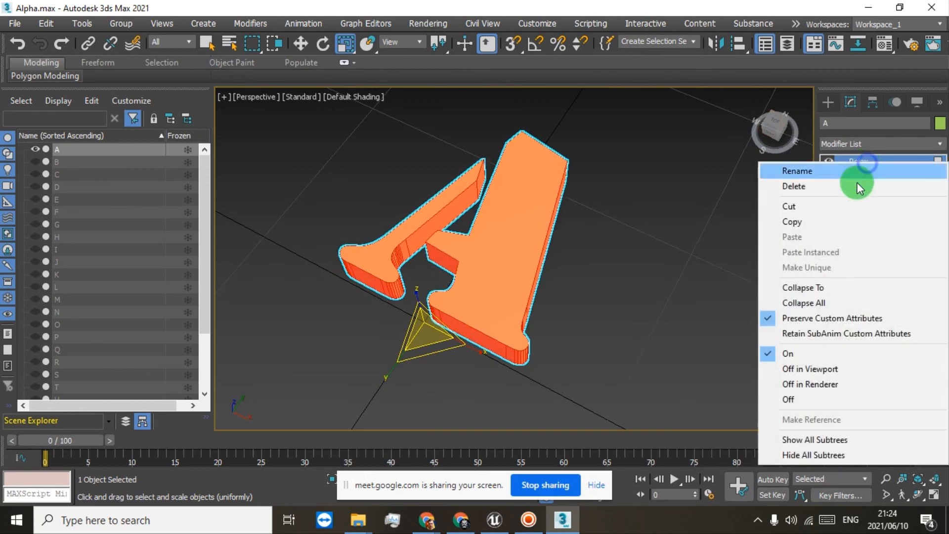
click(795, 186)
Leave Polygon mode and return to the object level of the letter A's Editable Mesh.
key(4)
drag(773, 121, 800, 110)
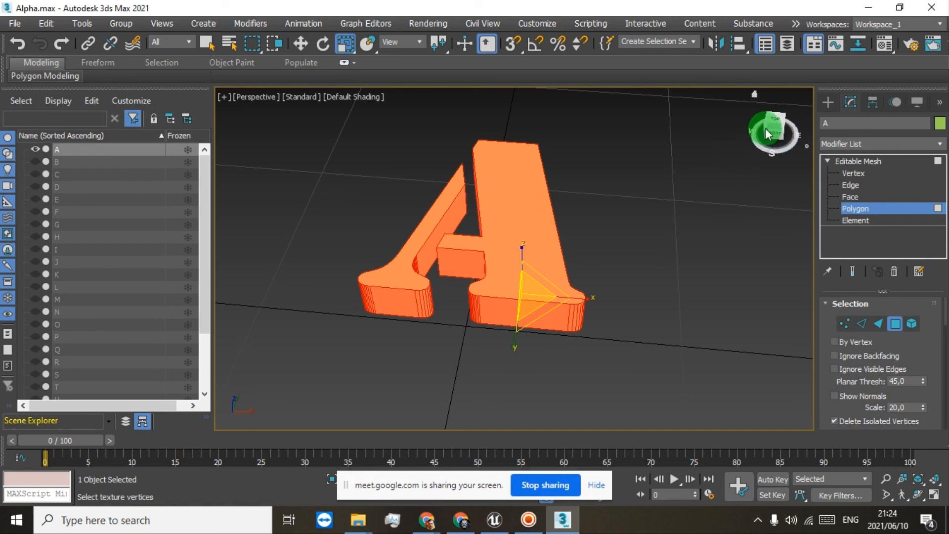
mouse_move(775, 126)
mouse_down()
mouse_move(764, 131)
mouse_move(795, 121)
mouse_move(774, 126)
mouse_move(782, 131)
mouse_up()
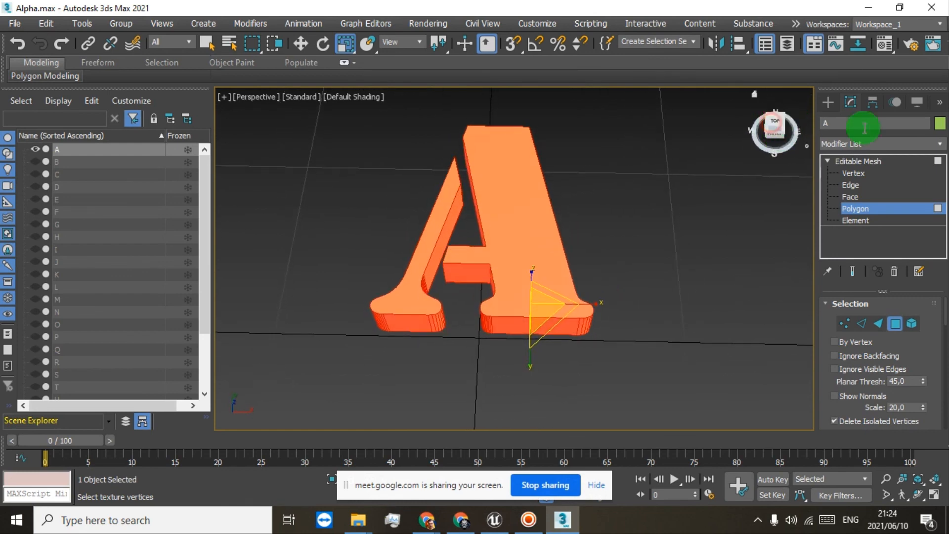
click(846, 162)
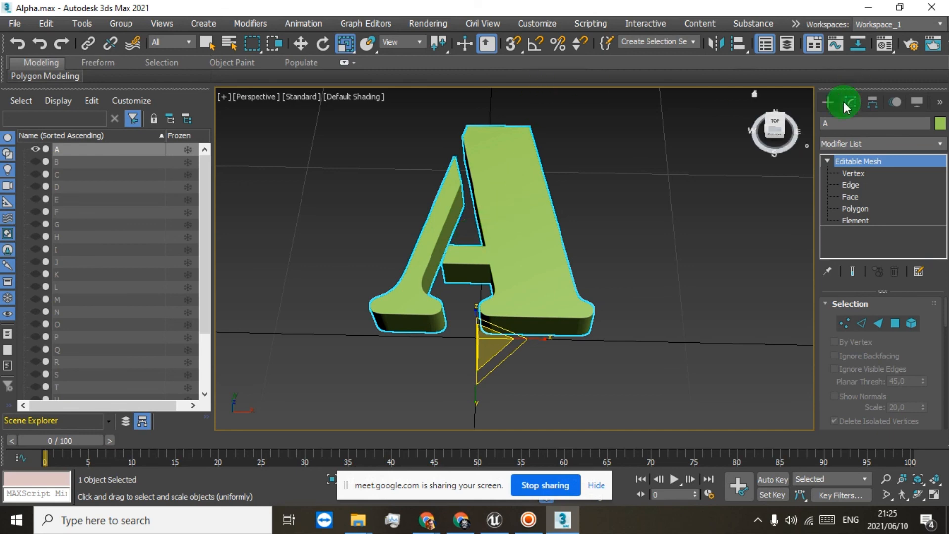
Examine the letter A in the perspective view from low, distant and raised diagonal angles.
drag(779, 125, 780, 101)
scroll(493, 162, down, 5)
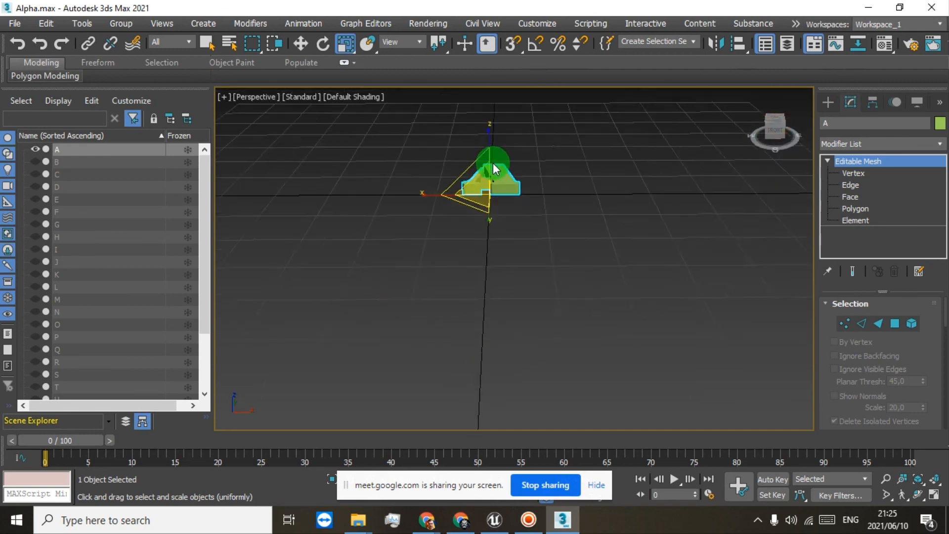
middle_drag(487, 148, 547, 244)
scroll(500, 245, up, 3)
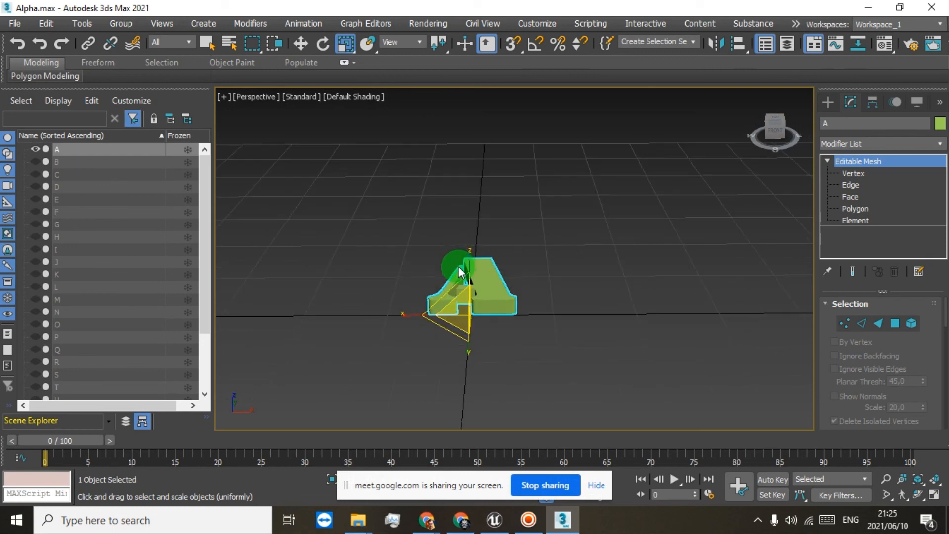
scroll(487, 243, down, 1)
middle_drag(517, 194, 523, 259)
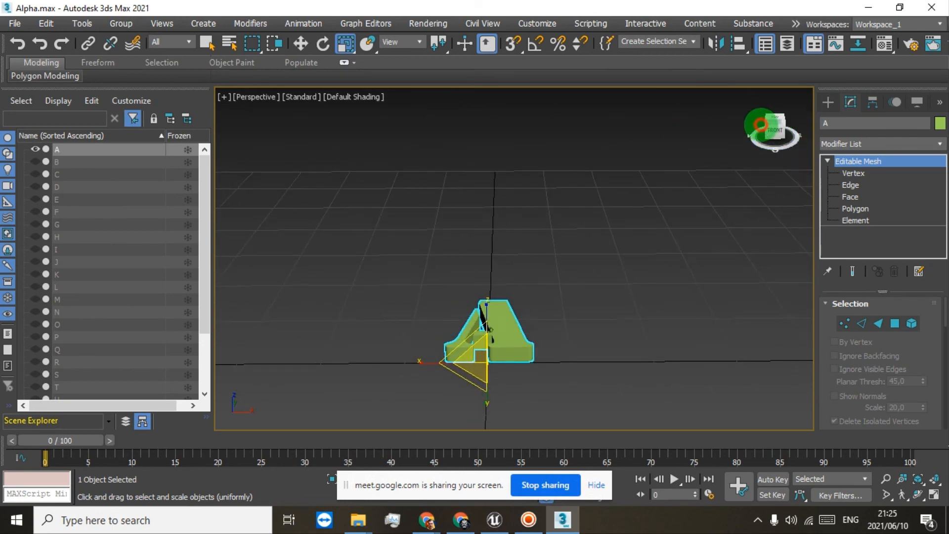
mouse_move(760, 125)
mouse_down()
mouse_move(681, 125)
mouse_move(785, 128)
mouse_move(772, 143)
mouse_move(746, 145)
mouse_move(766, 138)
mouse_up()
scroll(498, 347, up, 4)
middle_drag(483, 340, 513, 205)
drag(768, 124, 810, 117)
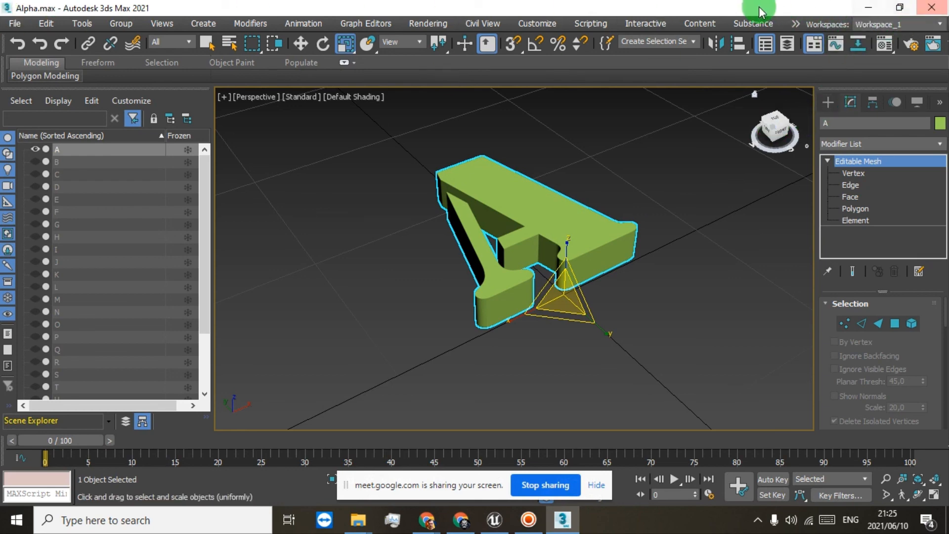
Minimize 3ds Max and close the Streets and Alpha folder windows in File Explorer.
click(865, 7)
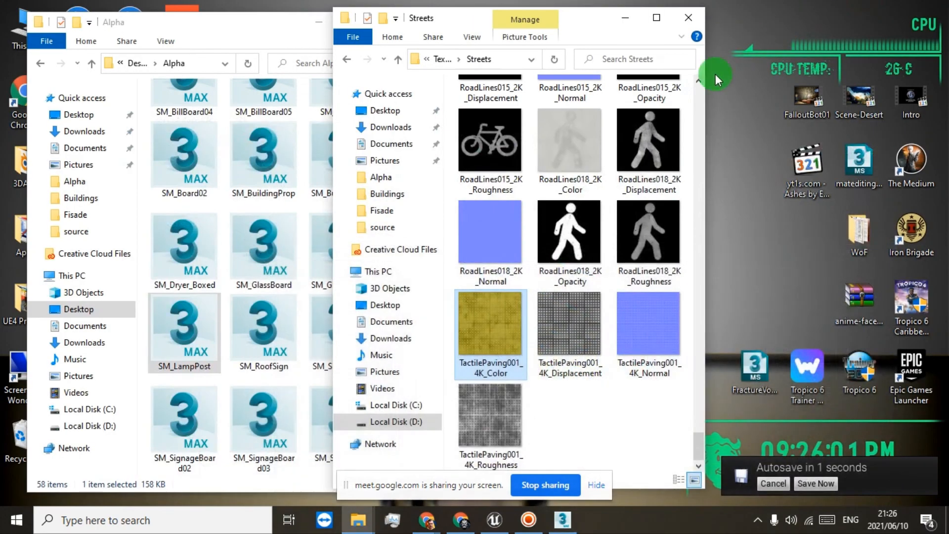
click(688, 21)
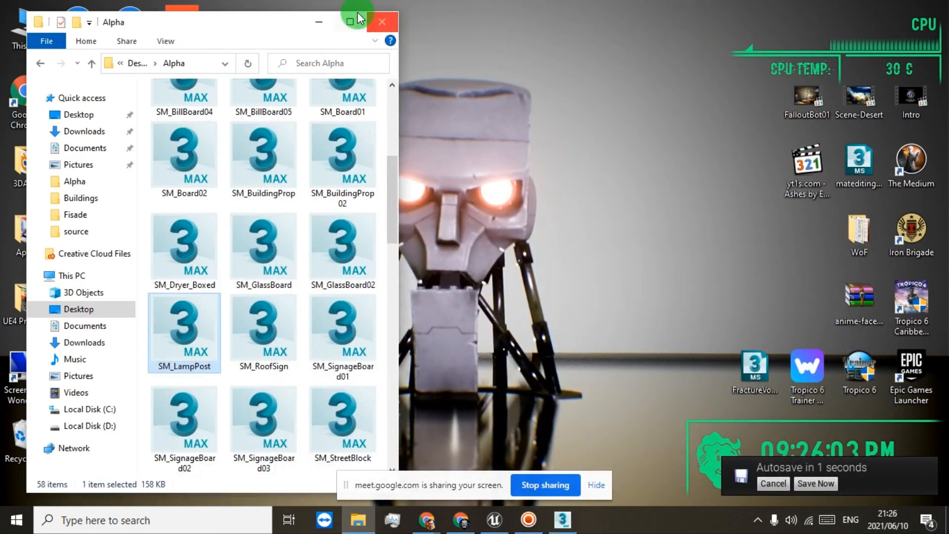
click(381, 18)
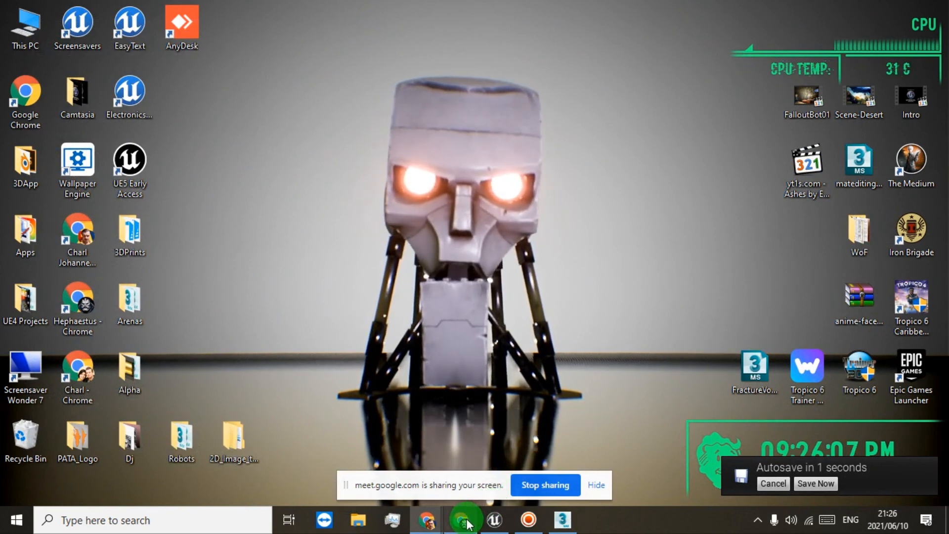
Switch back to the Alpha.max scene in 3ds Max and look up the list of modifiers for the letter A.
mouse_move(467, 521)
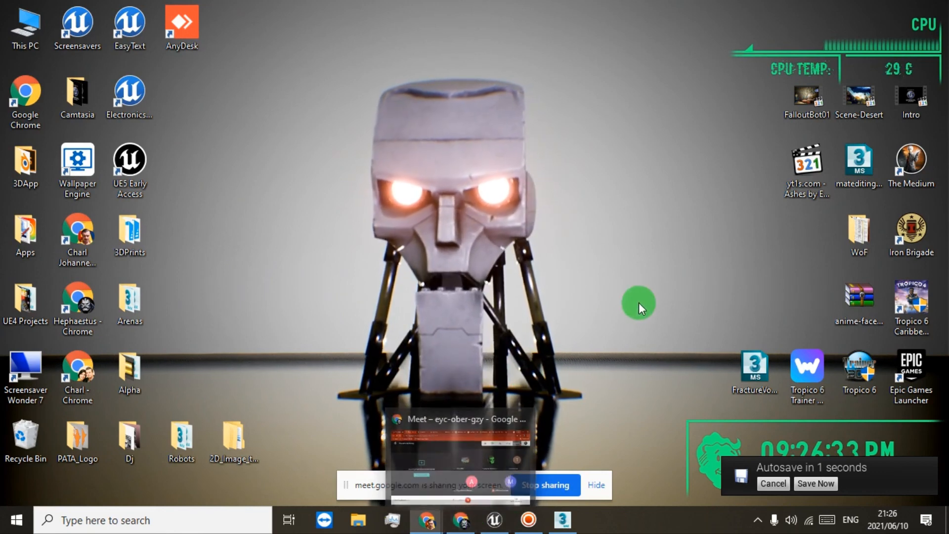
mouse_move(578, 525)
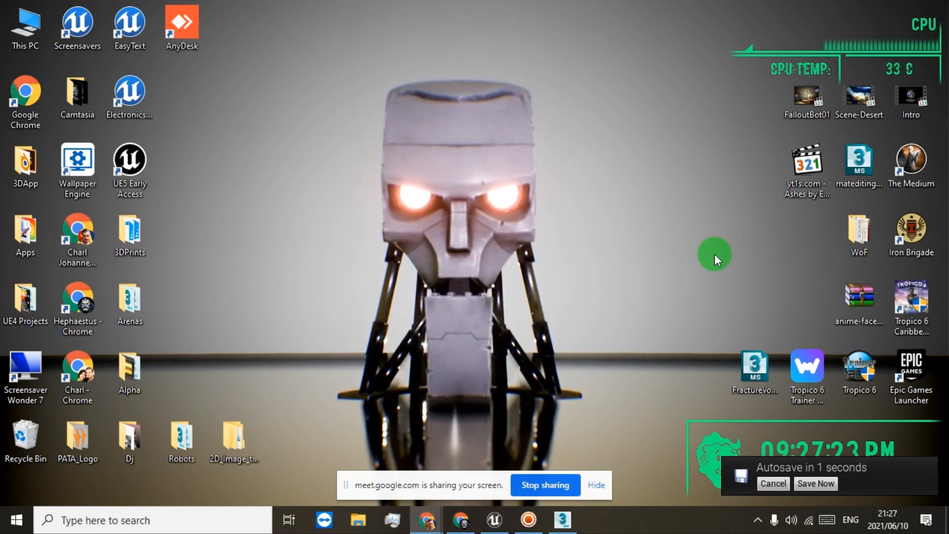
click(558, 519)
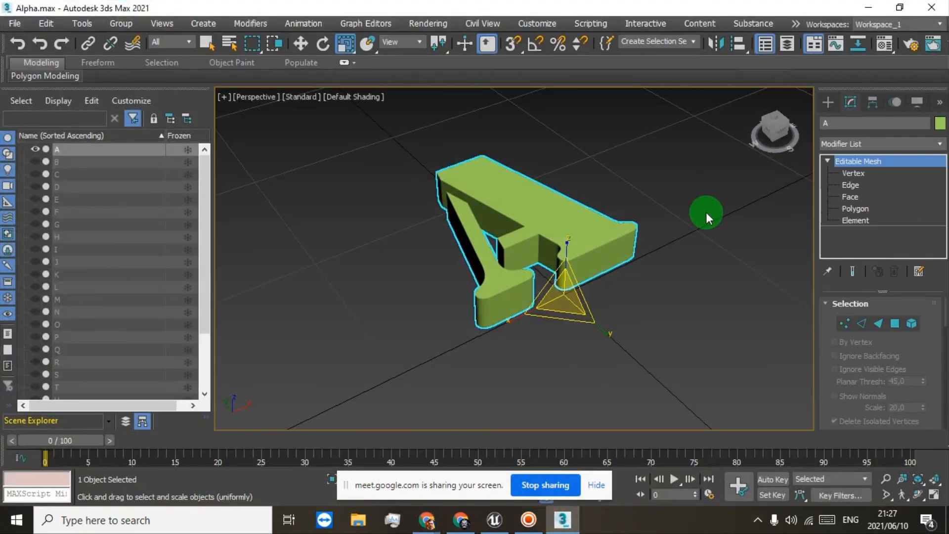
click(870, 143)
click(870, 142)
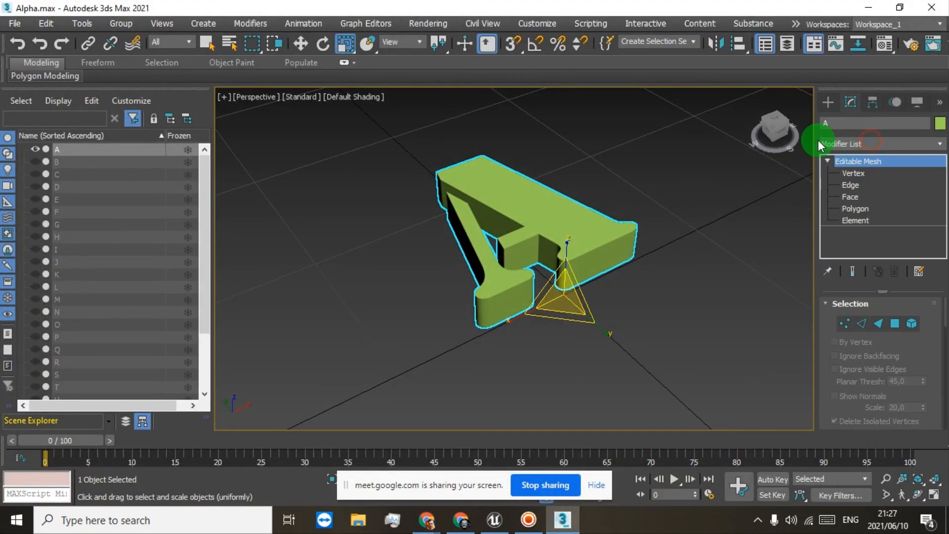
Review the object creation categories and the perspective viewport's general, point-of-view, Standard and Default Shading options.
click(828, 101)
click(848, 103)
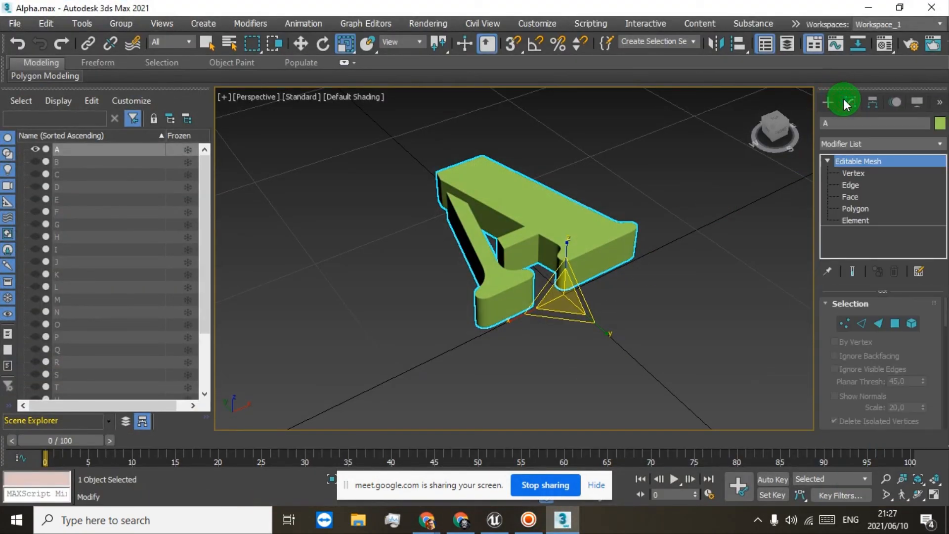
click(206, 24)
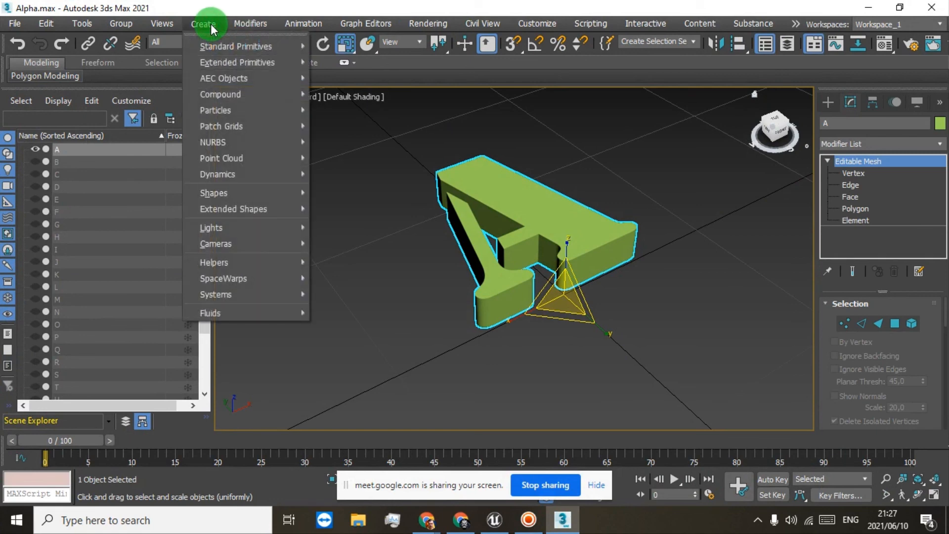
click(211, 27)
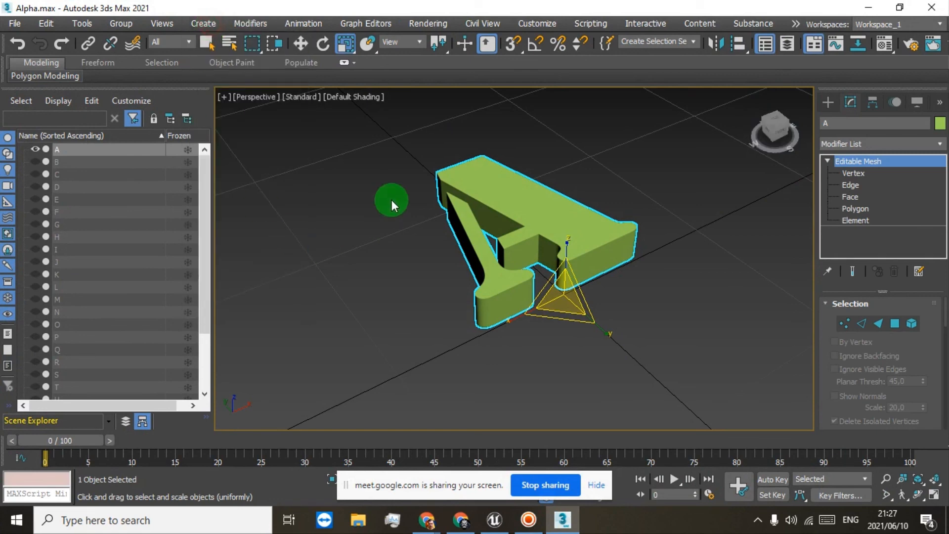
click(223, 96)
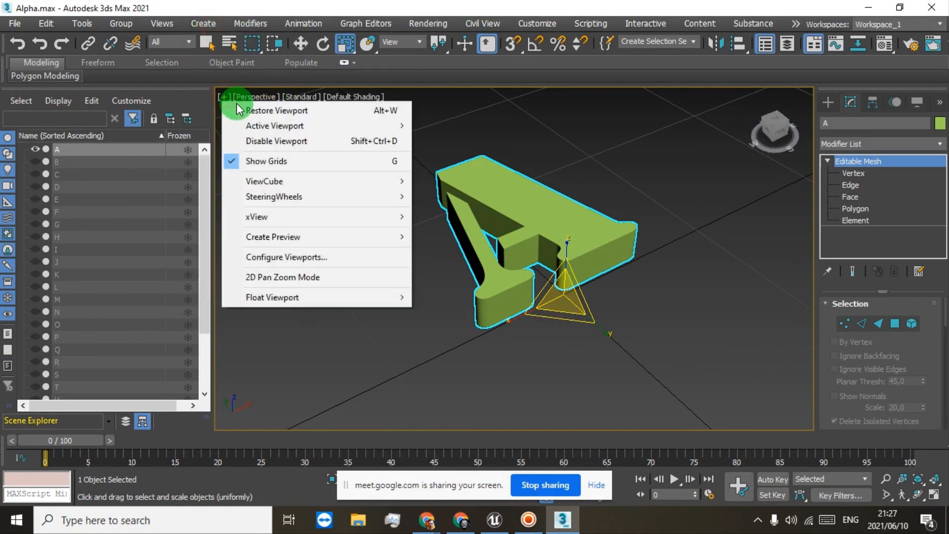
mouse_move(253, 125)
click(250, 96)
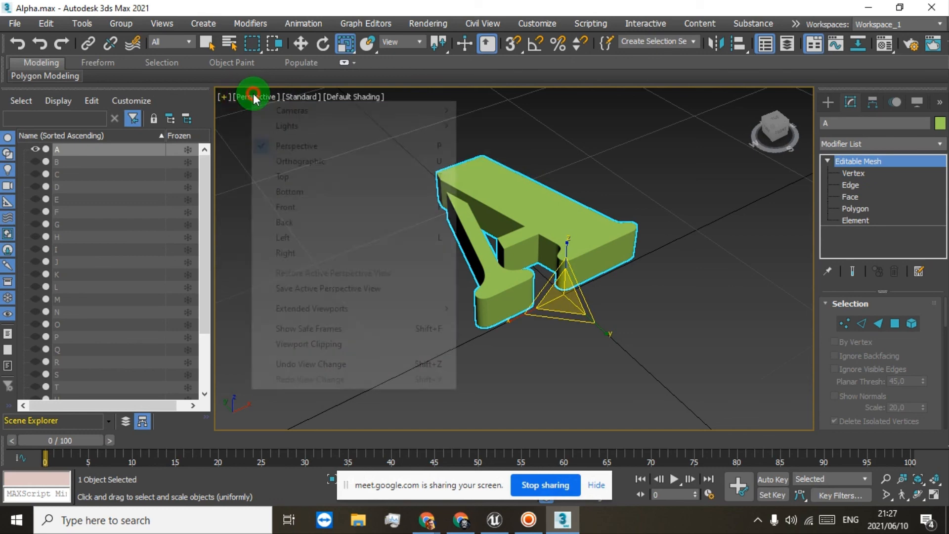
click(299, 97)
click(339, 97)
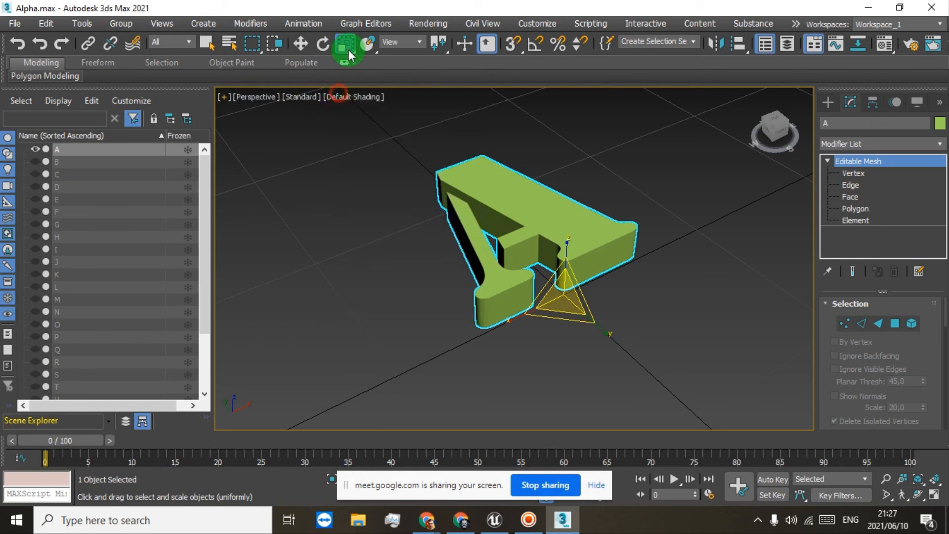
Examine the letter A on the grid up close and from afar, orbiting between low and raised viewing angles.
scroll(485, 227, down, 4)
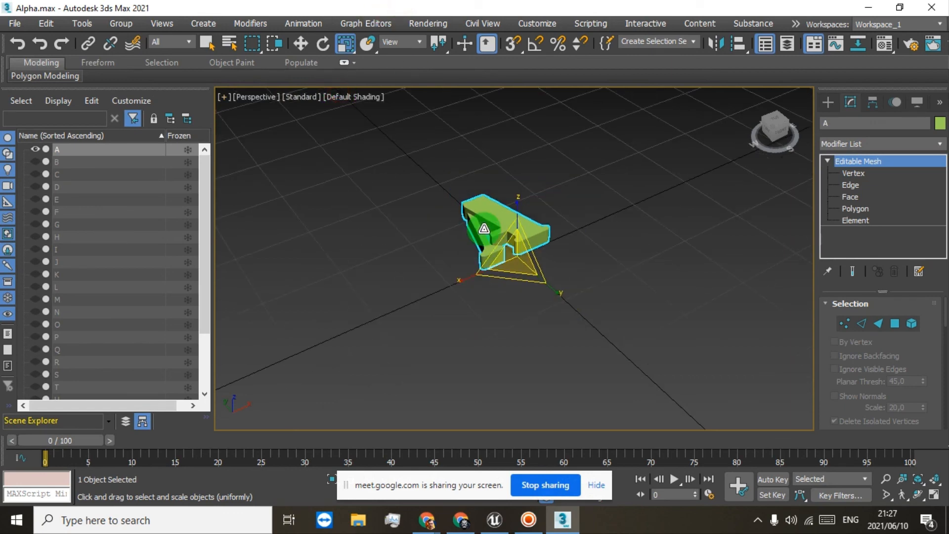
scroll(485, 227, up, 4)
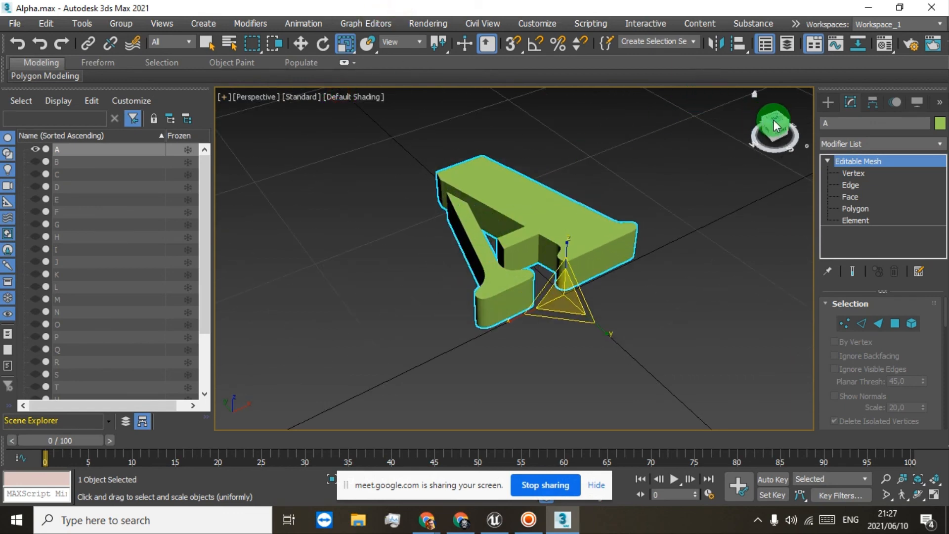
mouse_move(772, 127)
mouse_down()
mouse_move(688, 110)
mouse_move(773, 122)
mouse_up()
scroll(586, 123, down, 6)
middle_drag(585, 150, 573, 247)
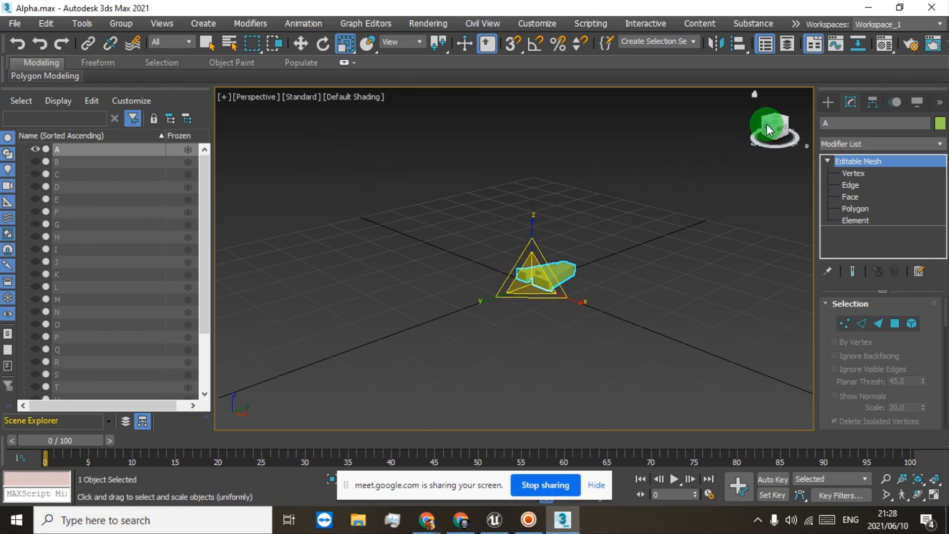
drag(772, 130, 732, 143)
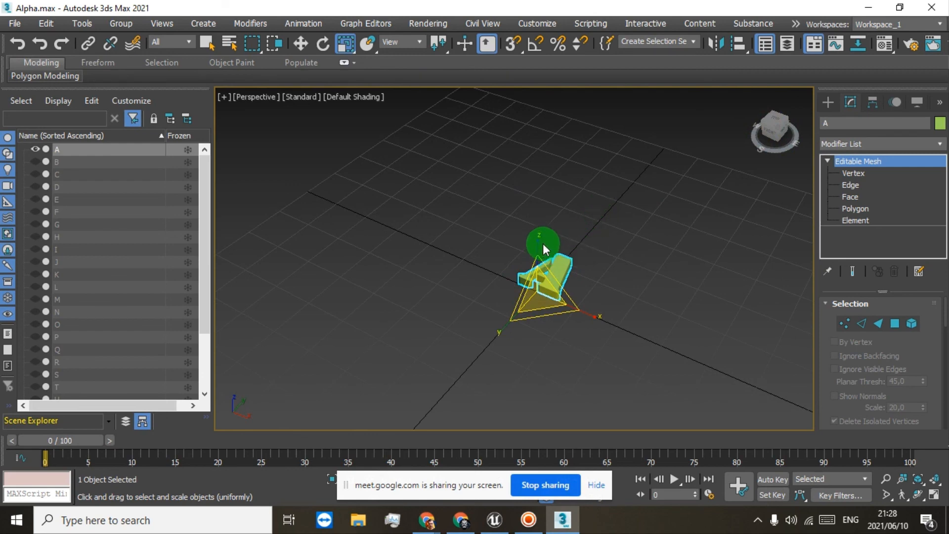
mouse_move(771, 124)
mouse_down()
mouse_move(218, 114)
mouse_move(768, 130)
mouse_move(758, 133)
mouse_up()
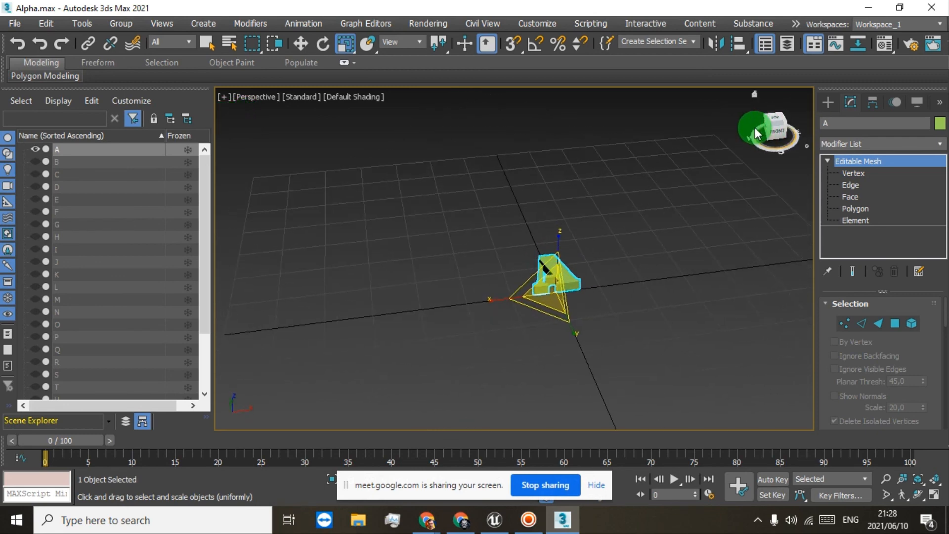